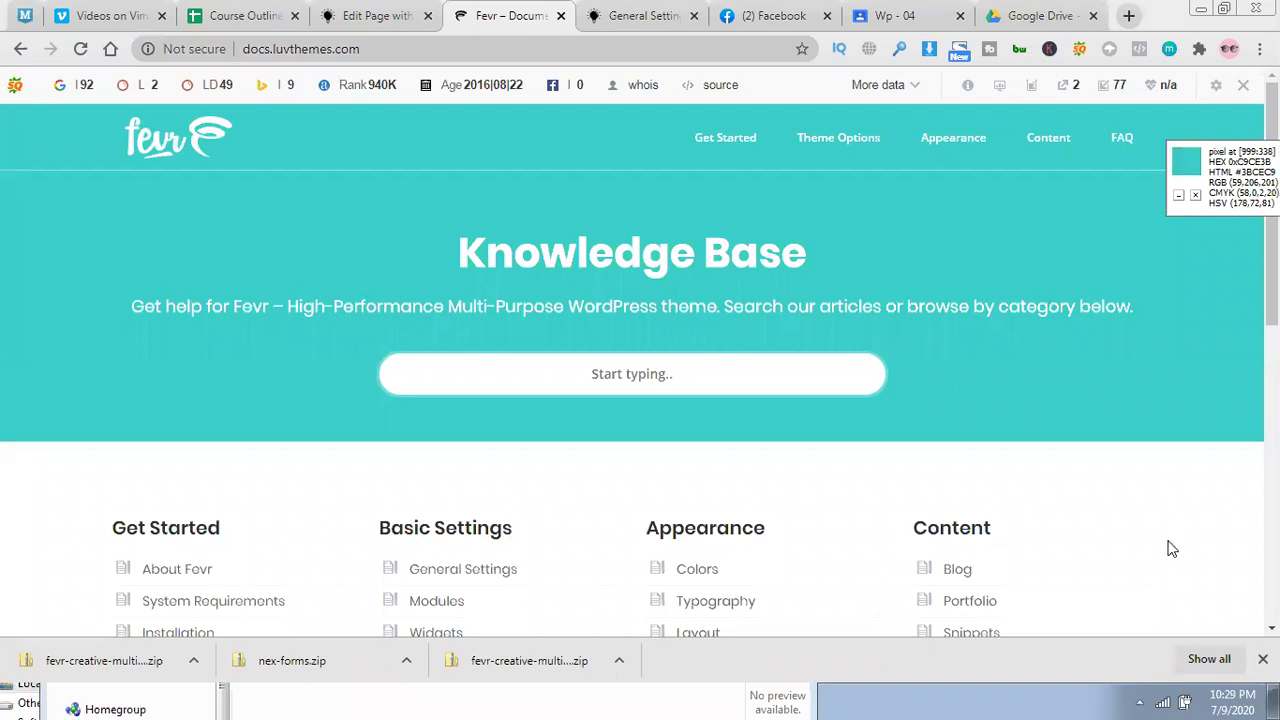
Examine the Home page's header title, tagline and first content section in the frontend editor.
left_click(356, 15)
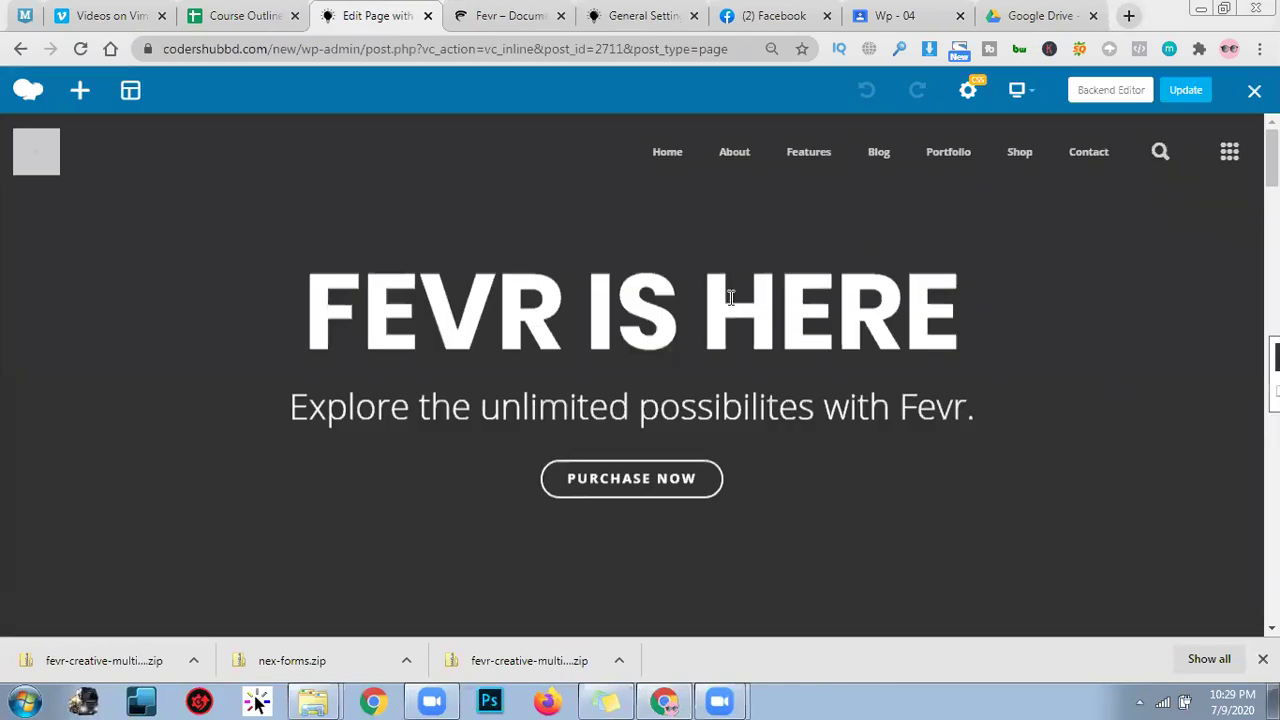
scroll(730, 305, "down", 1)
scroll(727, 392, "up", 1)
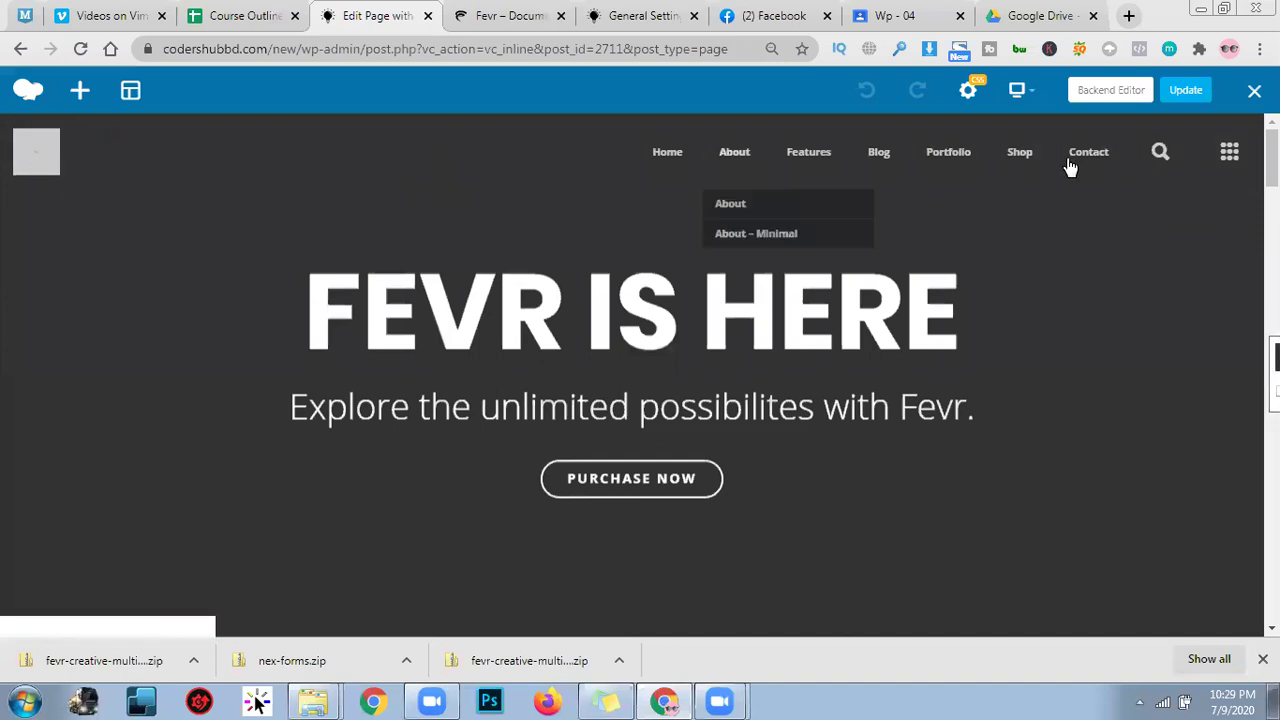
mouse_move(1071, 163)
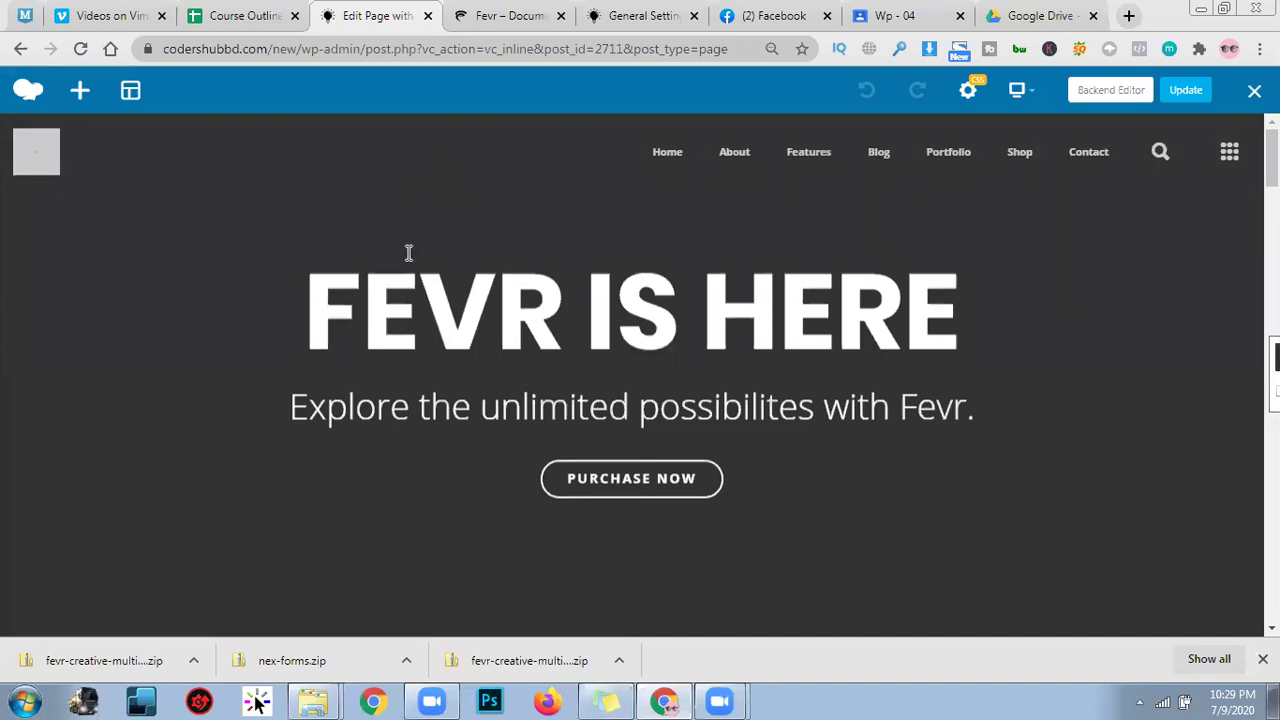
scroll(410, 255, "down", 1)
scroll(442, 283, "down", 1)
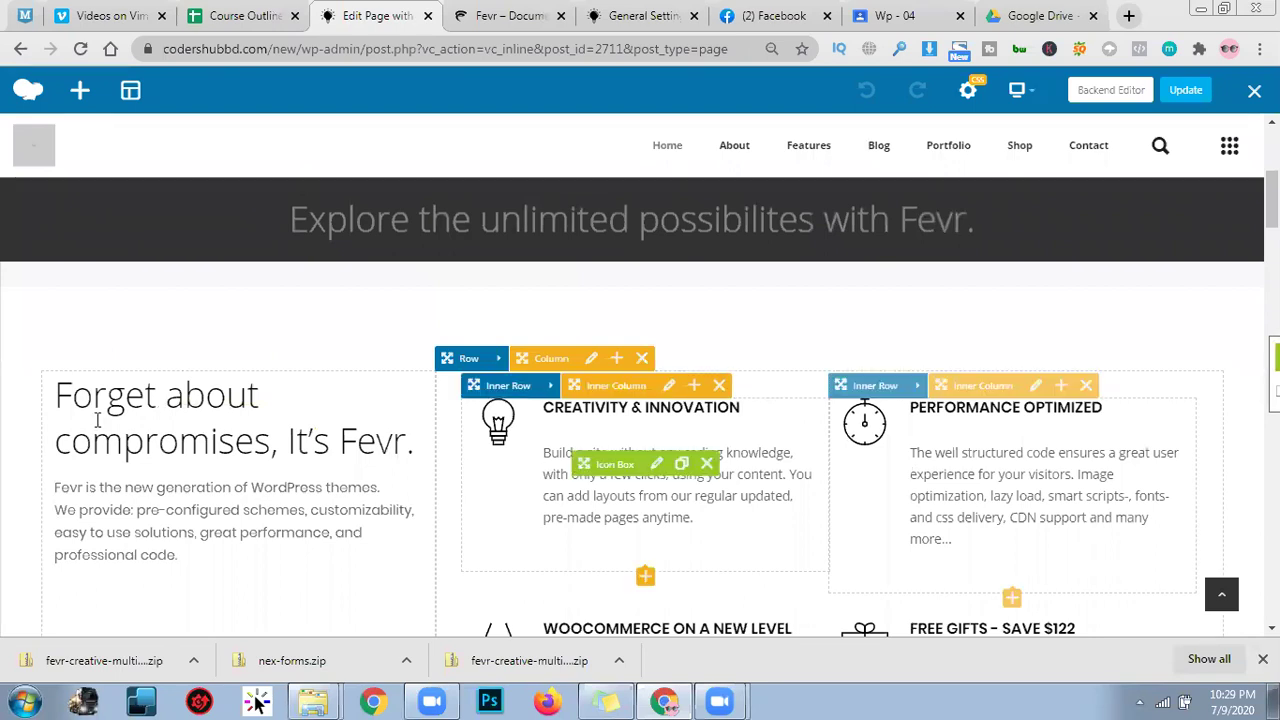
scroll(505, 386, "up", 2)
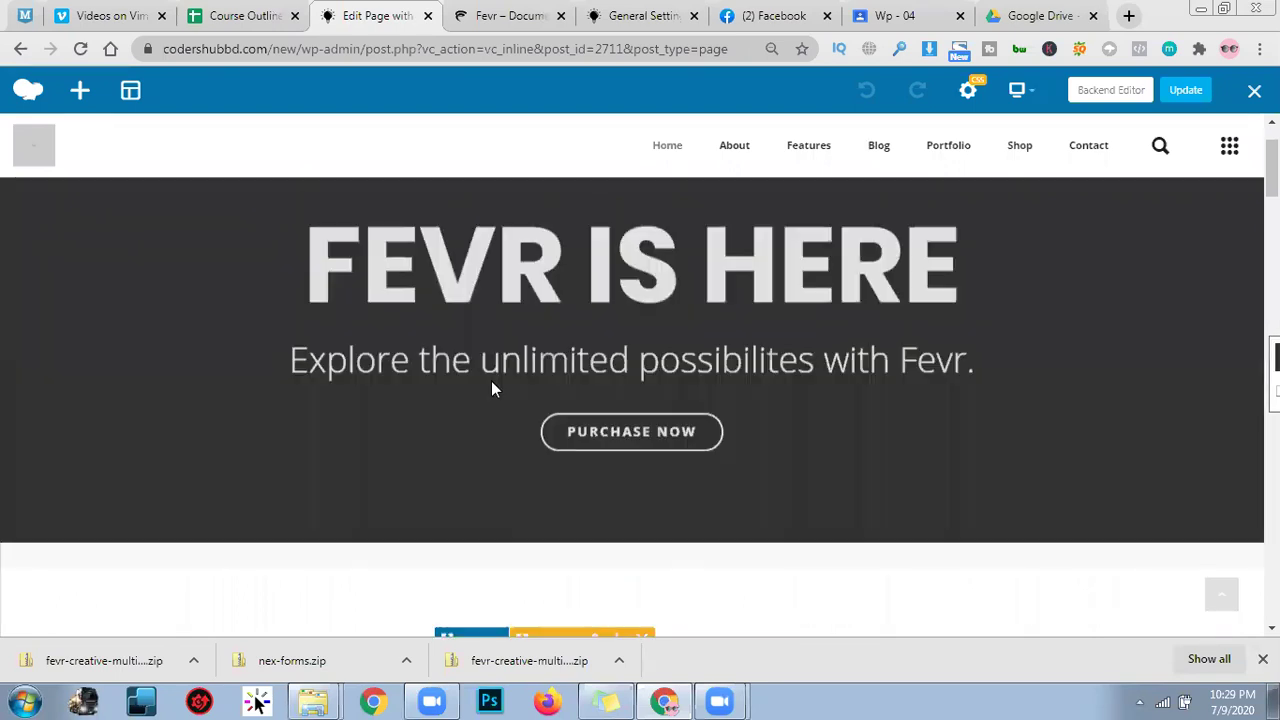
triple_click(457, 343)
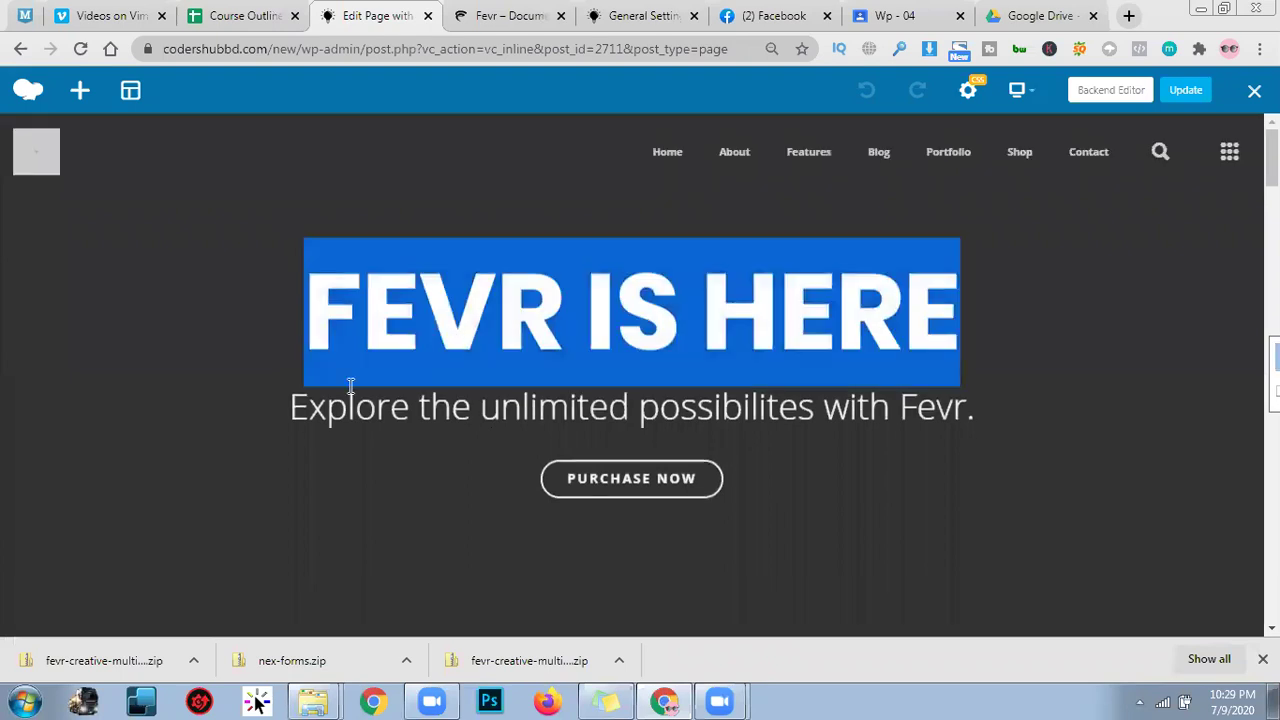
triple_click(350, 388)
triple_click(455, 342)
scroll(894, 405, "down", 1)
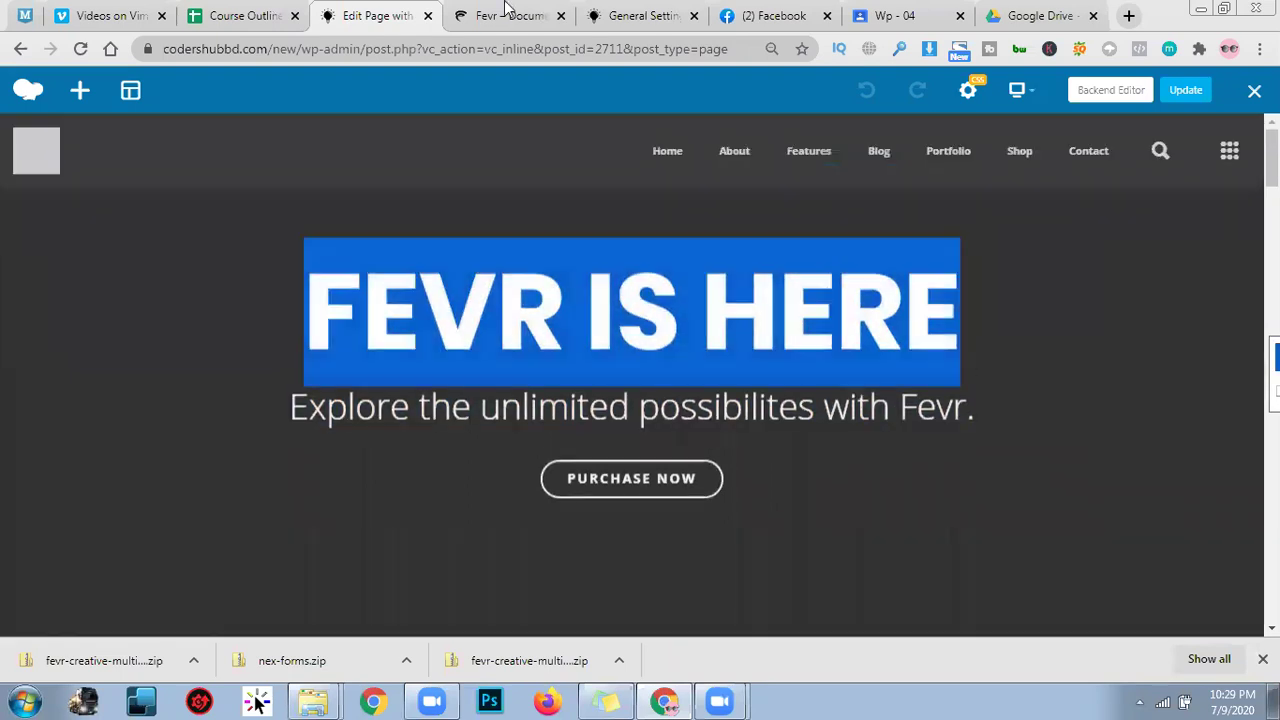
Go to the site's WordPress admin and open the Slider Revolution plugin.
left_click(510, 12)
left_click(640, 15)
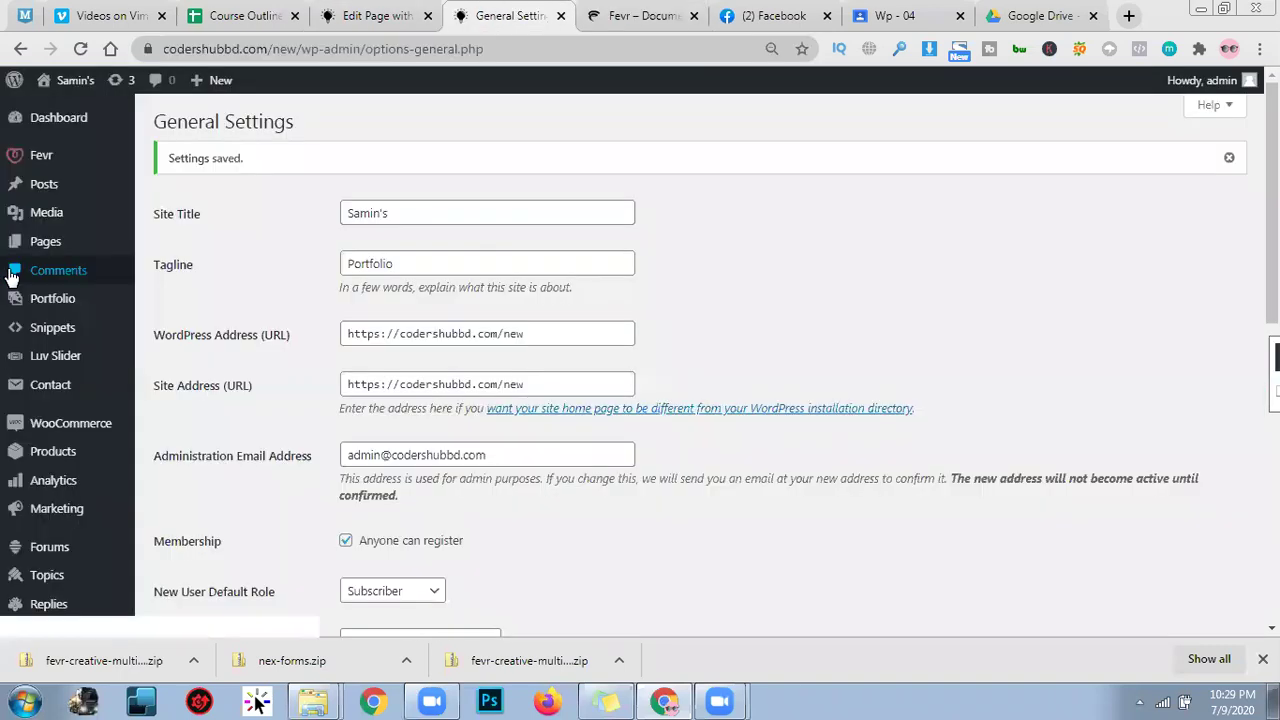
scroll(34, 255, "down", 6)
mouse_move(43, 260)
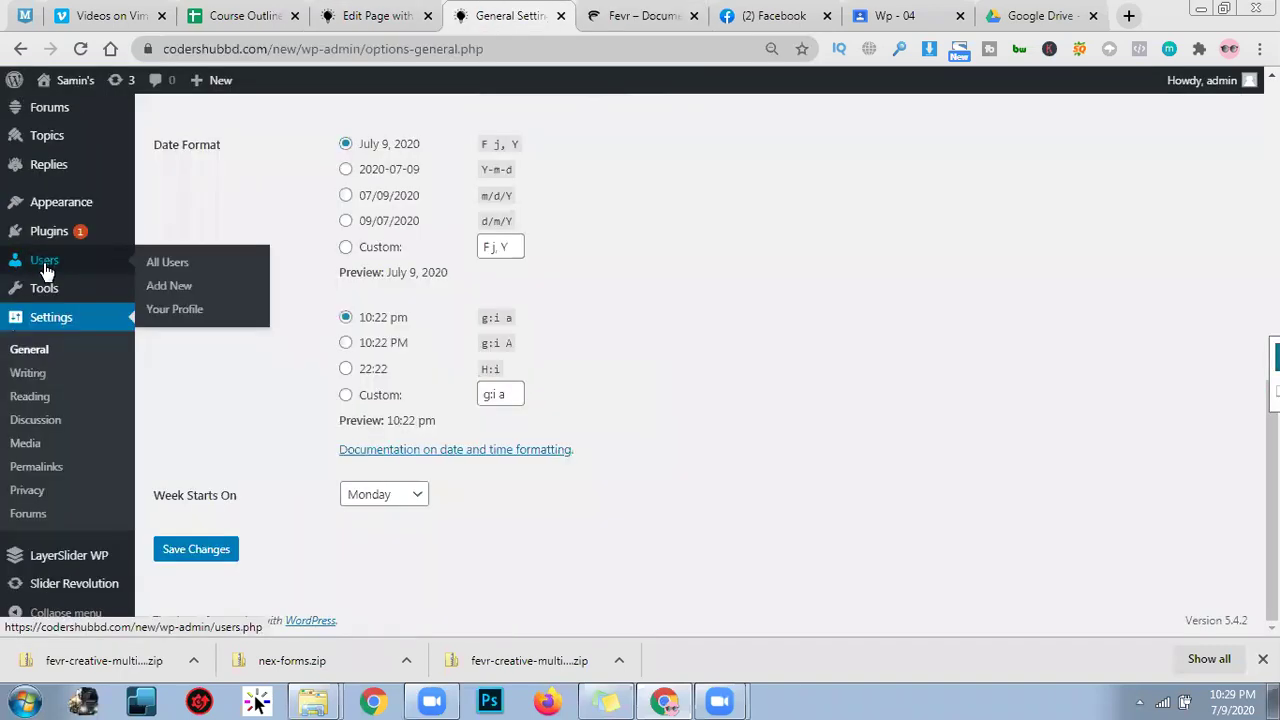
left_click(85, 588)
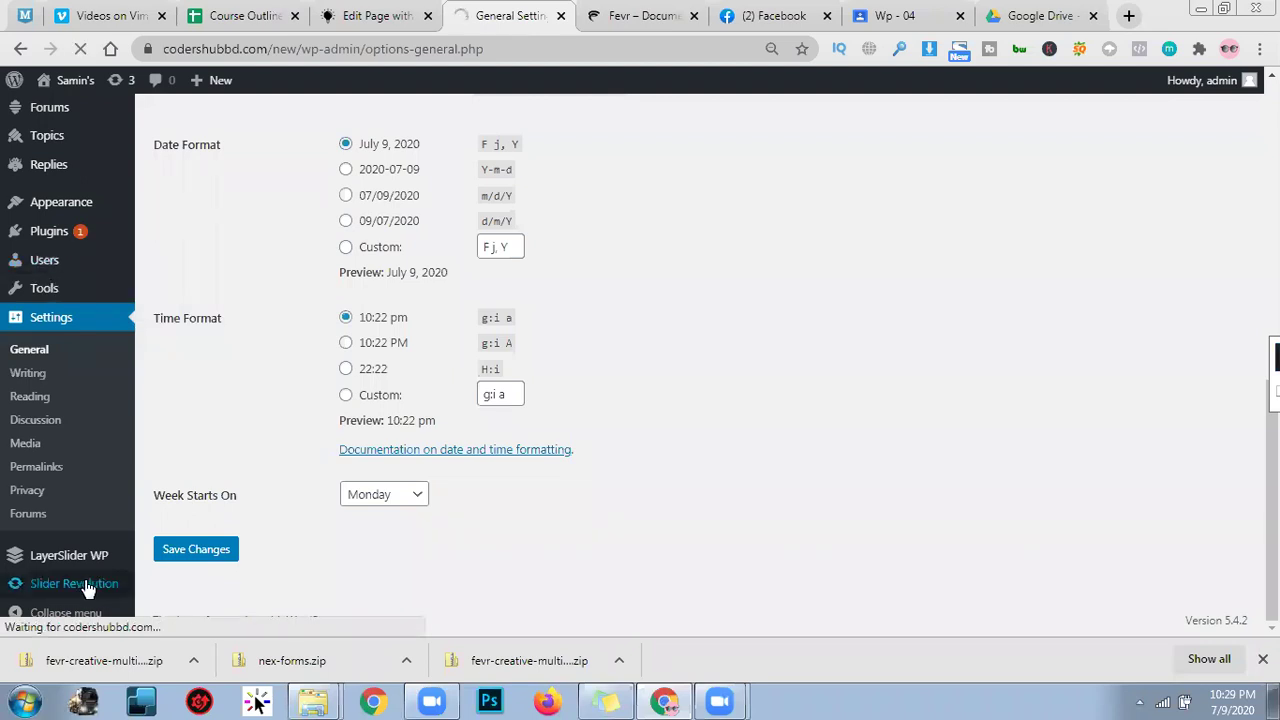
Open the Home page for editing in the backend editor and go to its Page Settings.
left_click(91, 112)
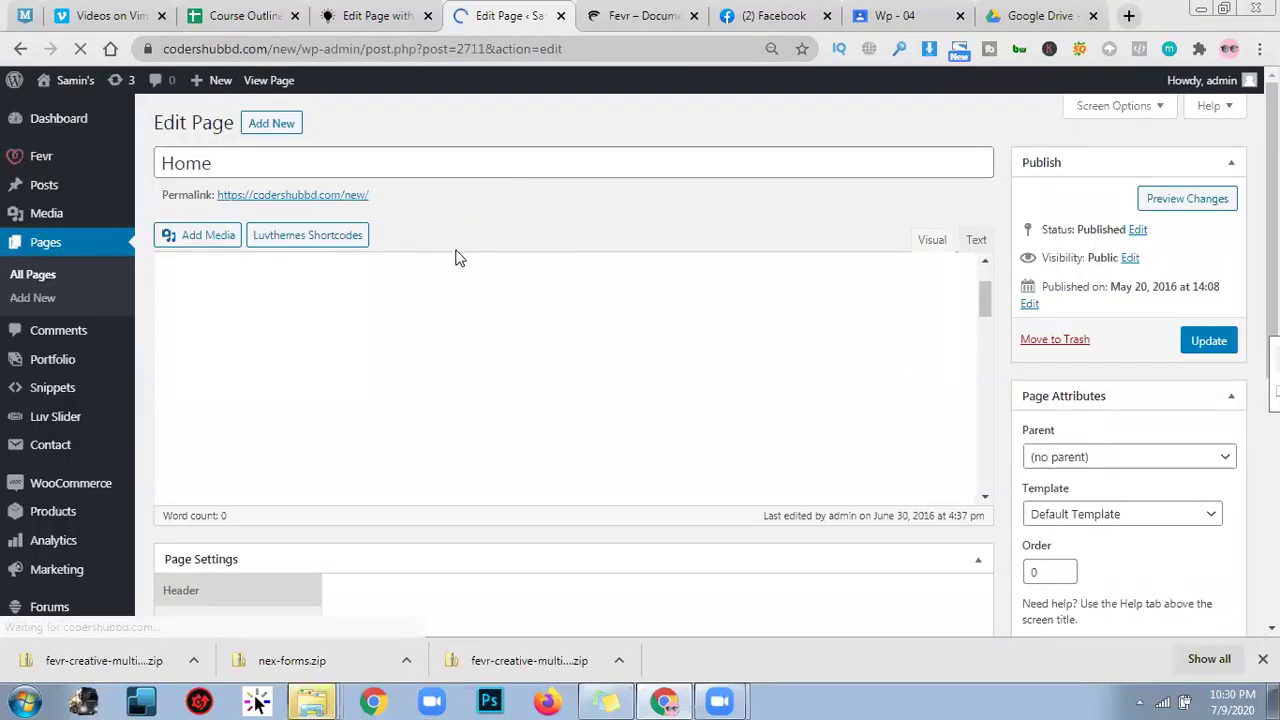
scroll(488, 245, "down", 2)
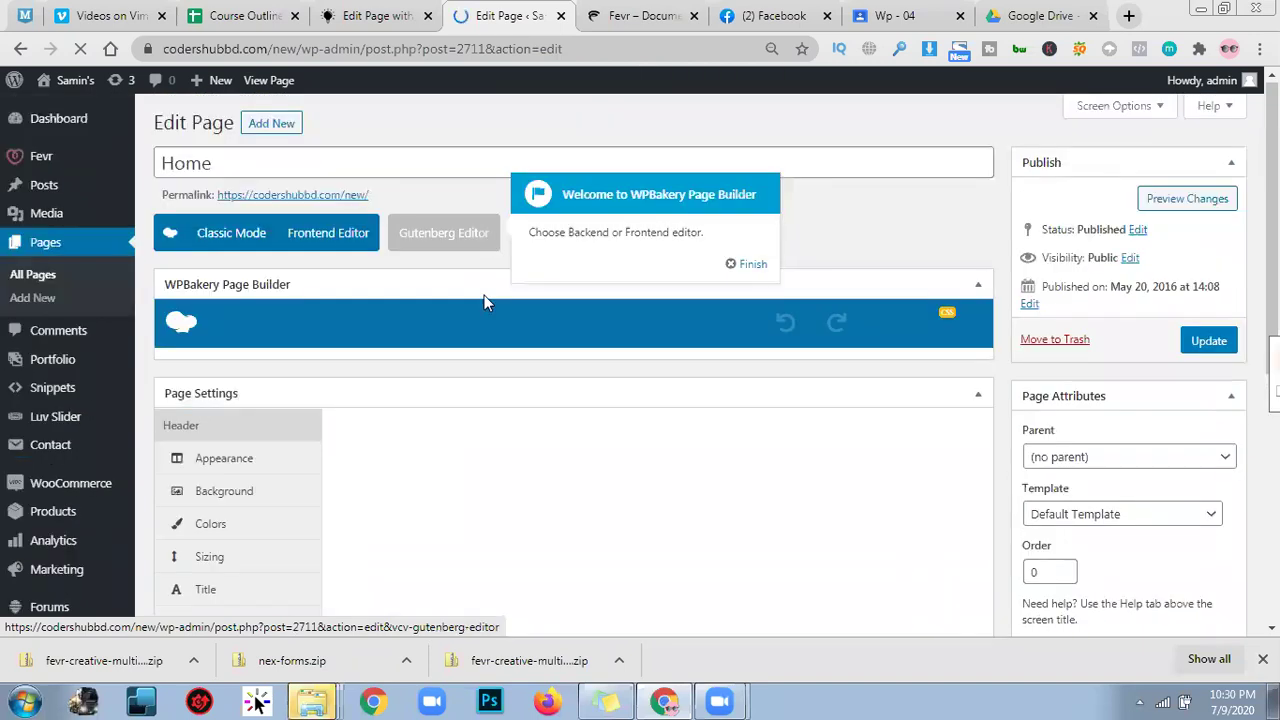
scroll(484, 310, "down", 2)
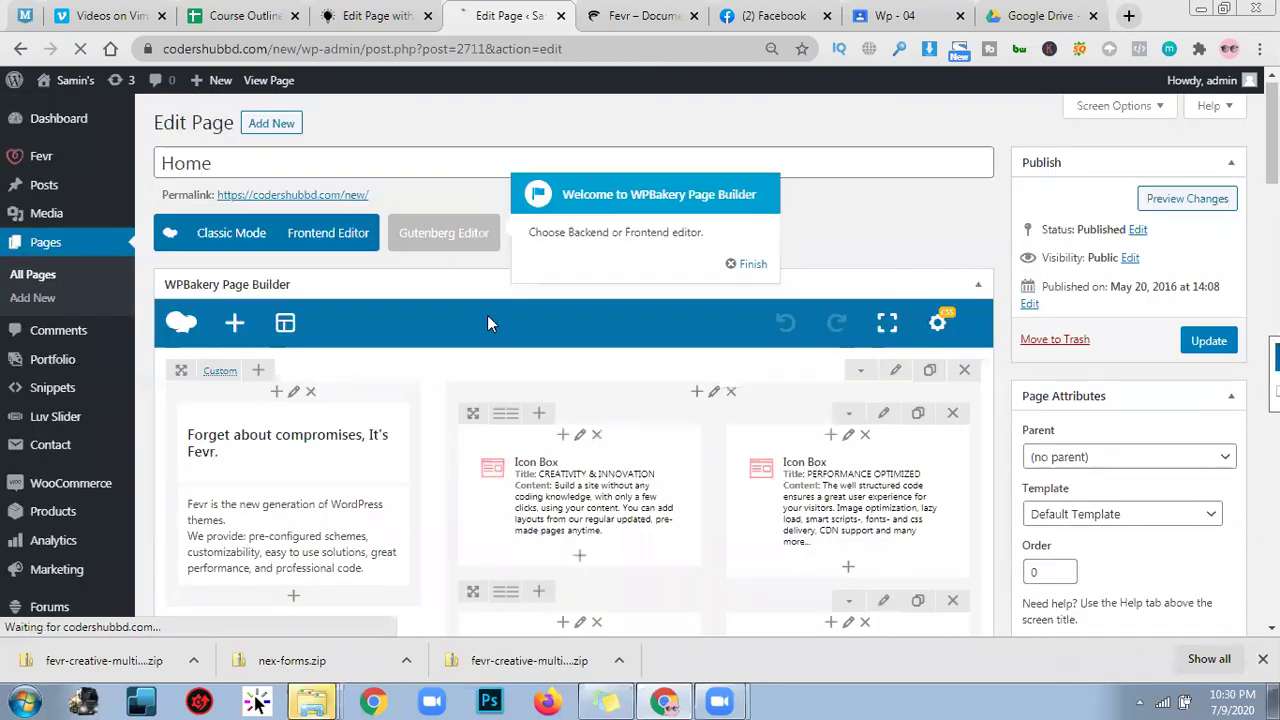
scroll(487, 315, "down", 10)
scroll(476, 313, "up", 3)
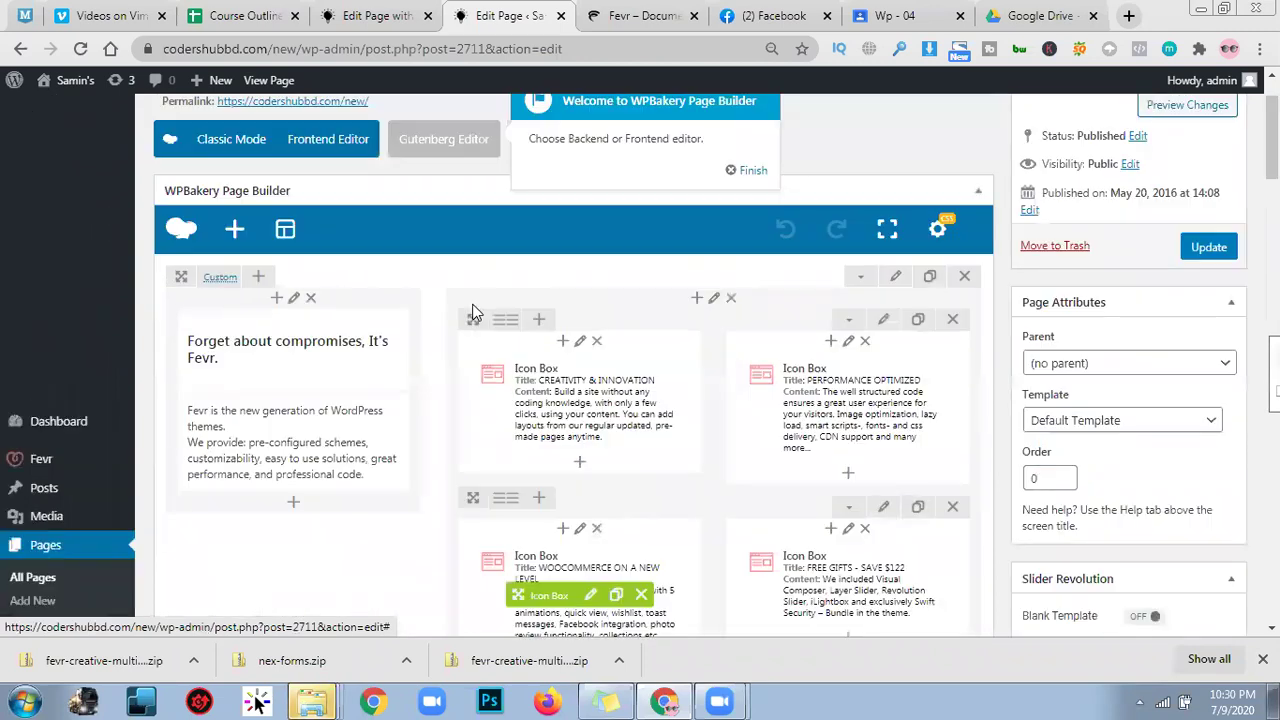
scroll(466, 428, "down", 8)
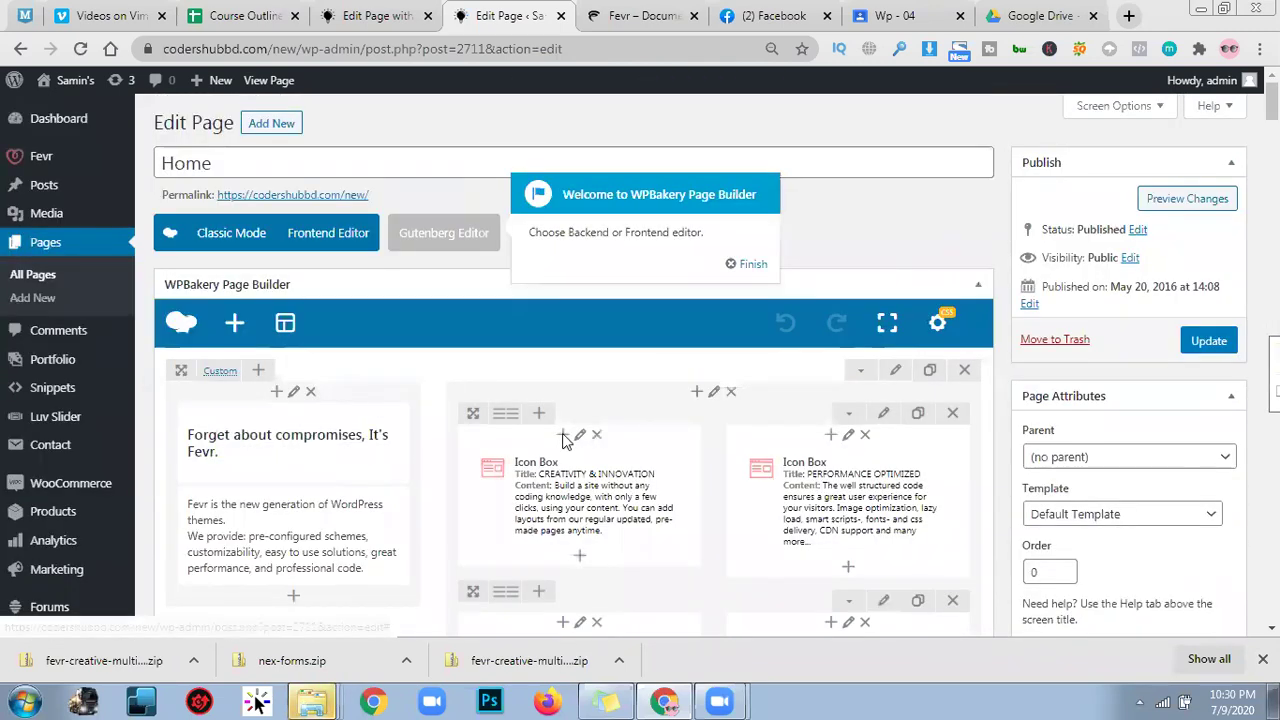
scroll(343, 425, "down", 4)
scroll(520, 312, "down", 8)
scroll(644, 410, "down", 10)
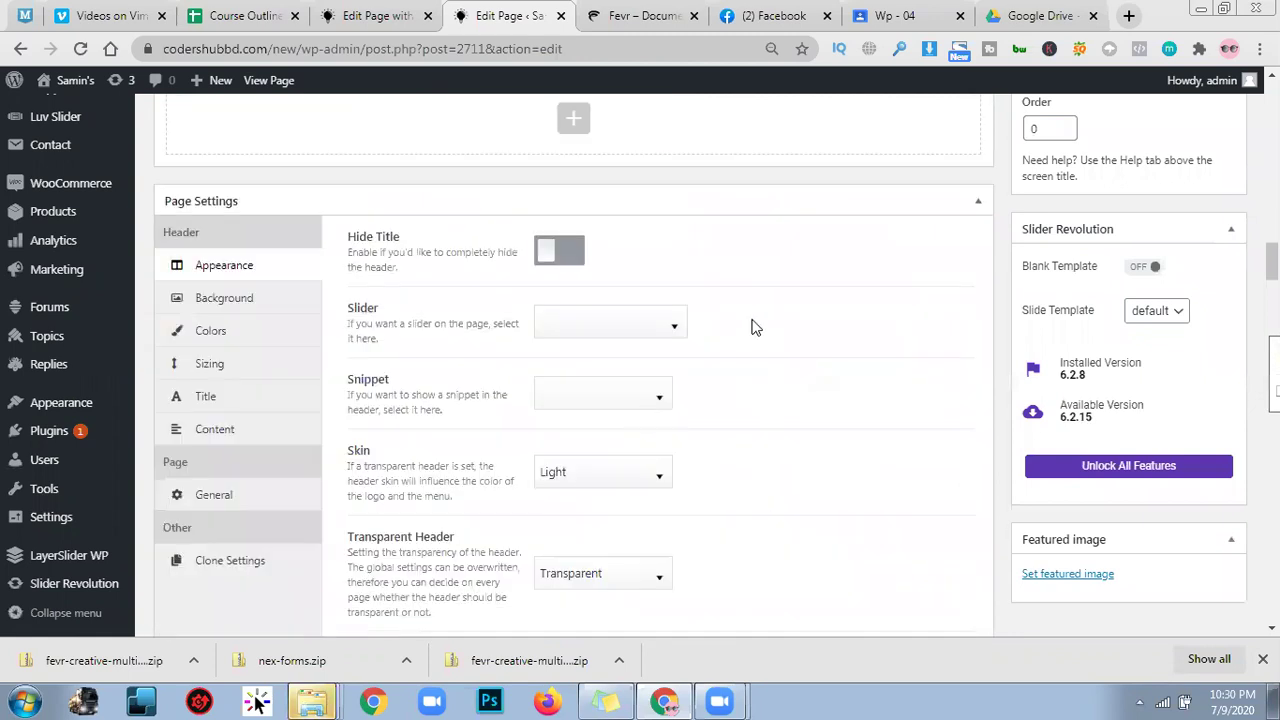
Examine the page header's Appearance settings, including the slider choices, and its Background, Colors and Sizing settings.
left_click(677, 318)
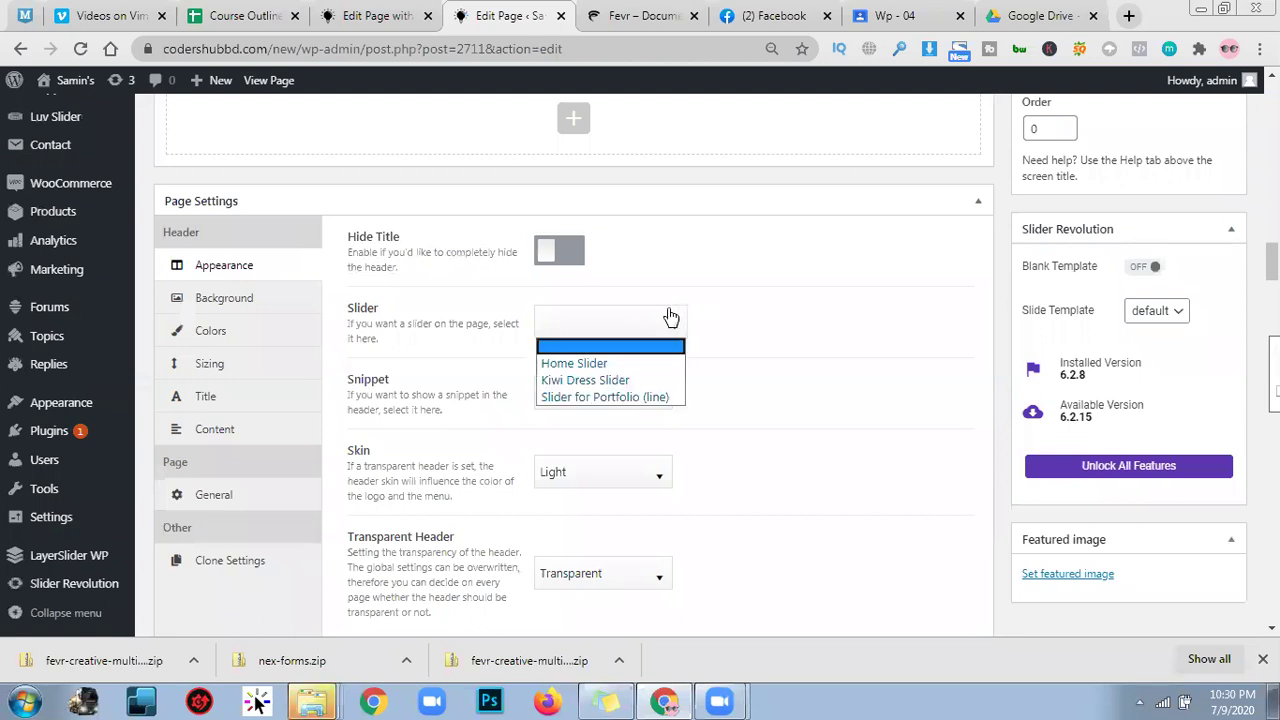
left_click(670, 317)
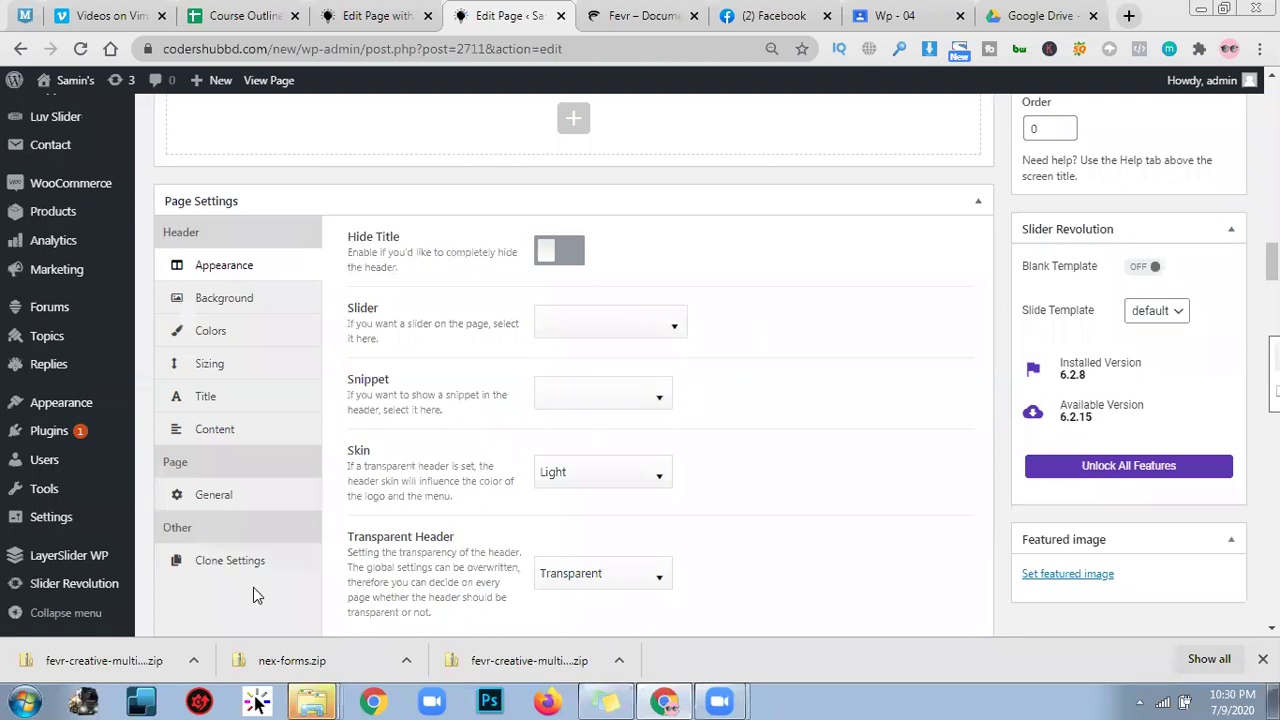
scroll(760, 418, "down", 2)
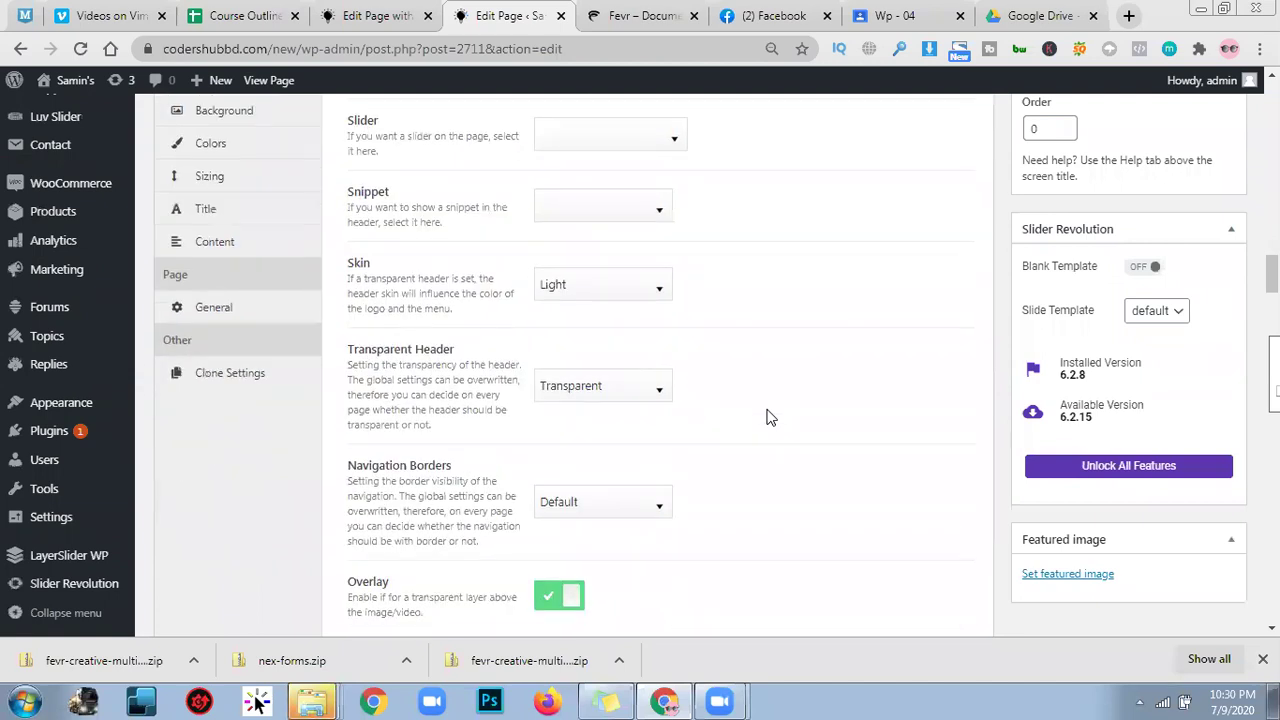
scroll(766, 417, "down", 2)
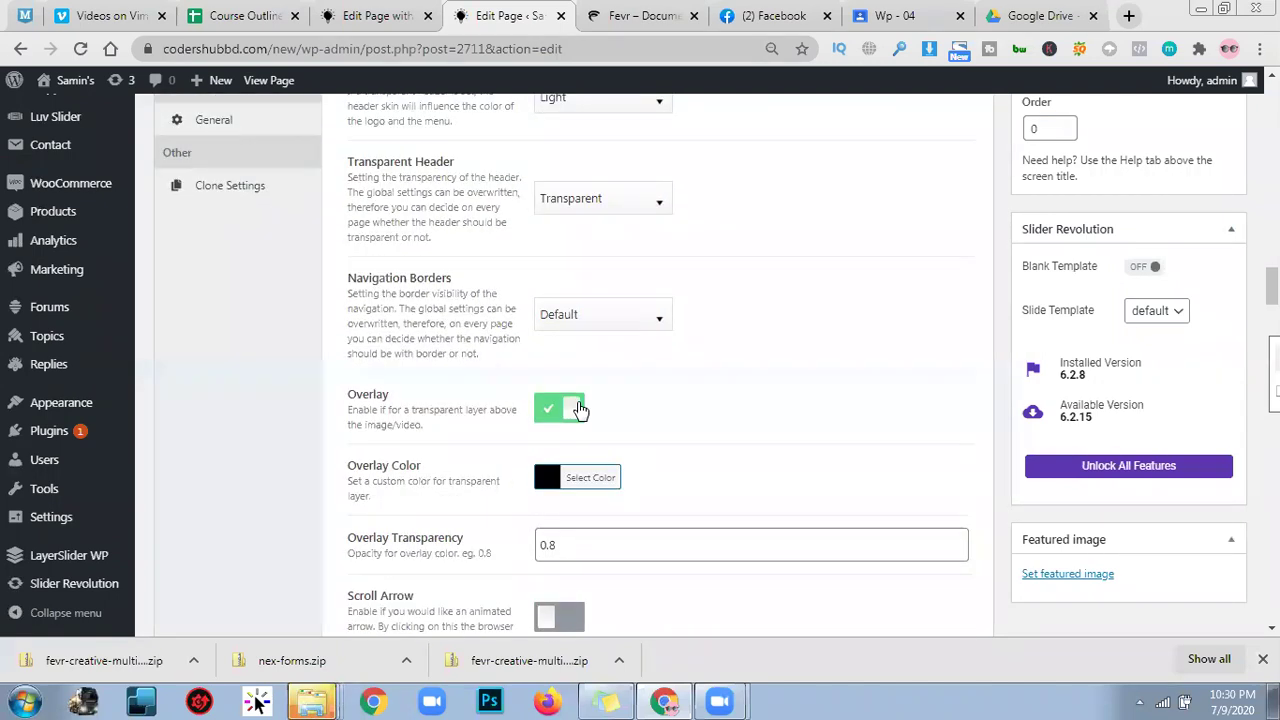
scroll(689, 331, "down", 5)
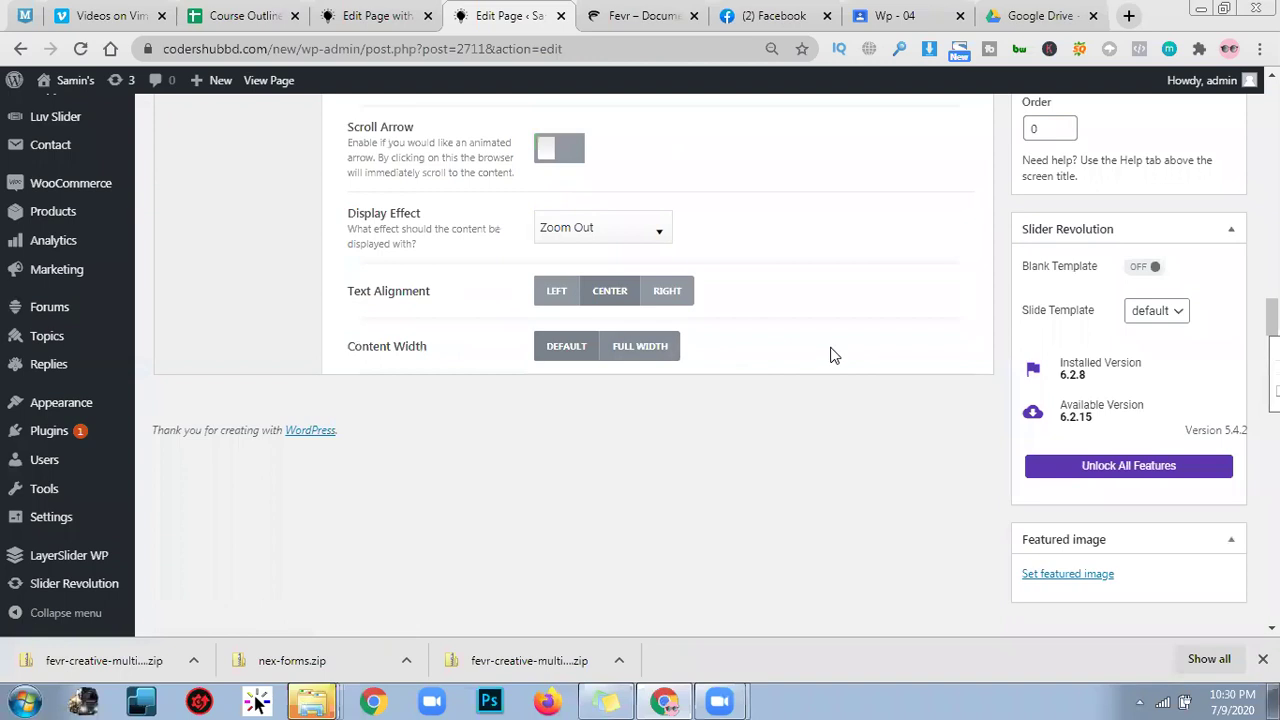
scroll(815, 357, "up", 6)
scroll(815, 357, "up", 5)
scroll(400, 283, "down", 2)
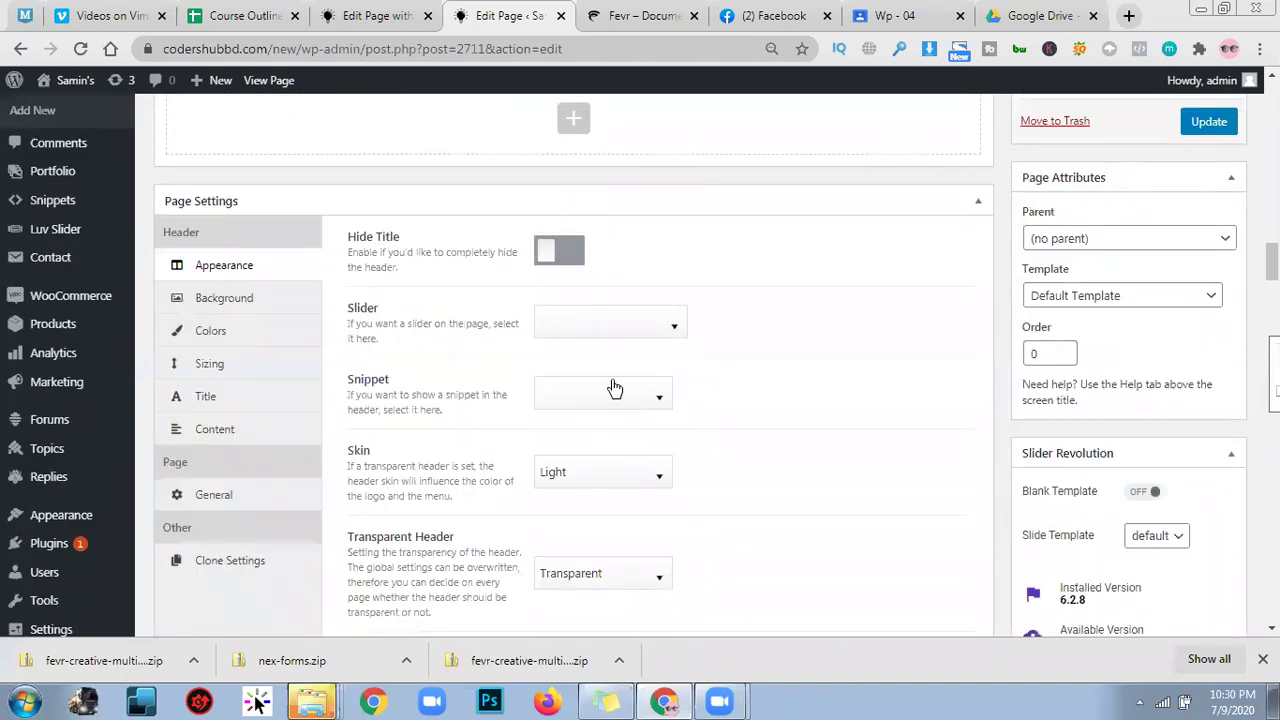
scroll(636, 413, "down", 1)
scroll(636, 413, "down", 3)
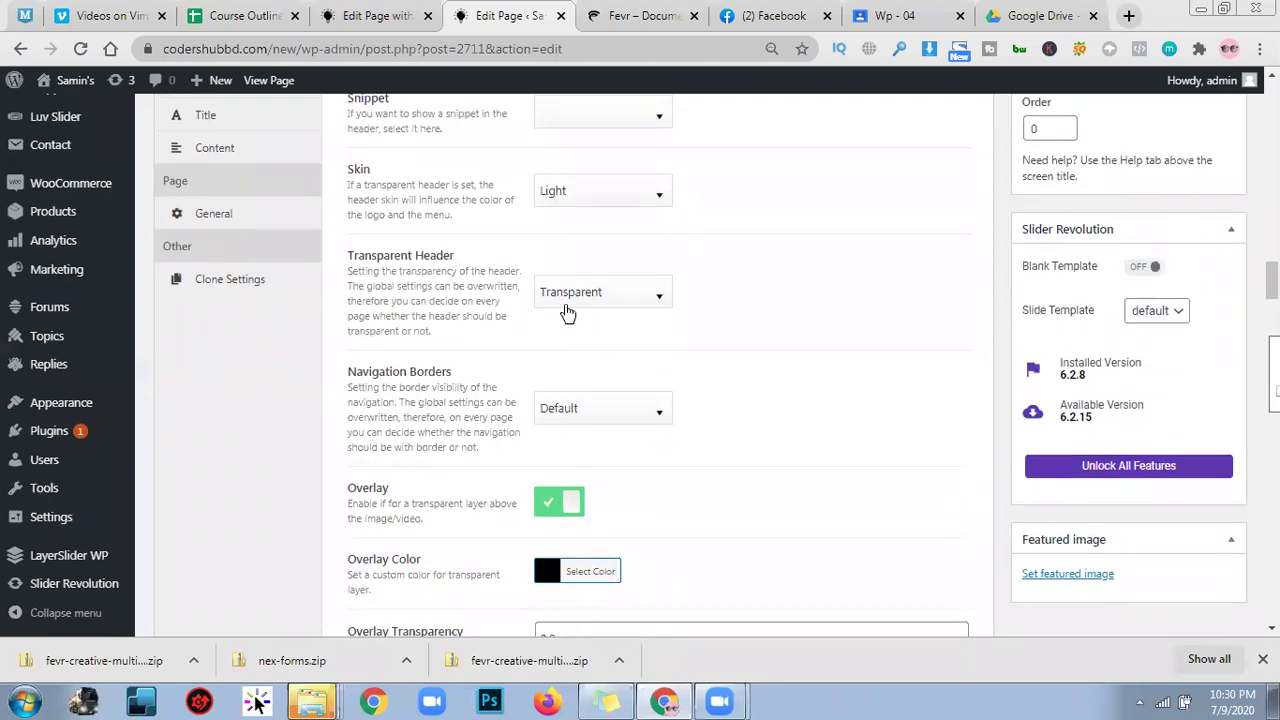
scroll(704, 420, "down", 1)
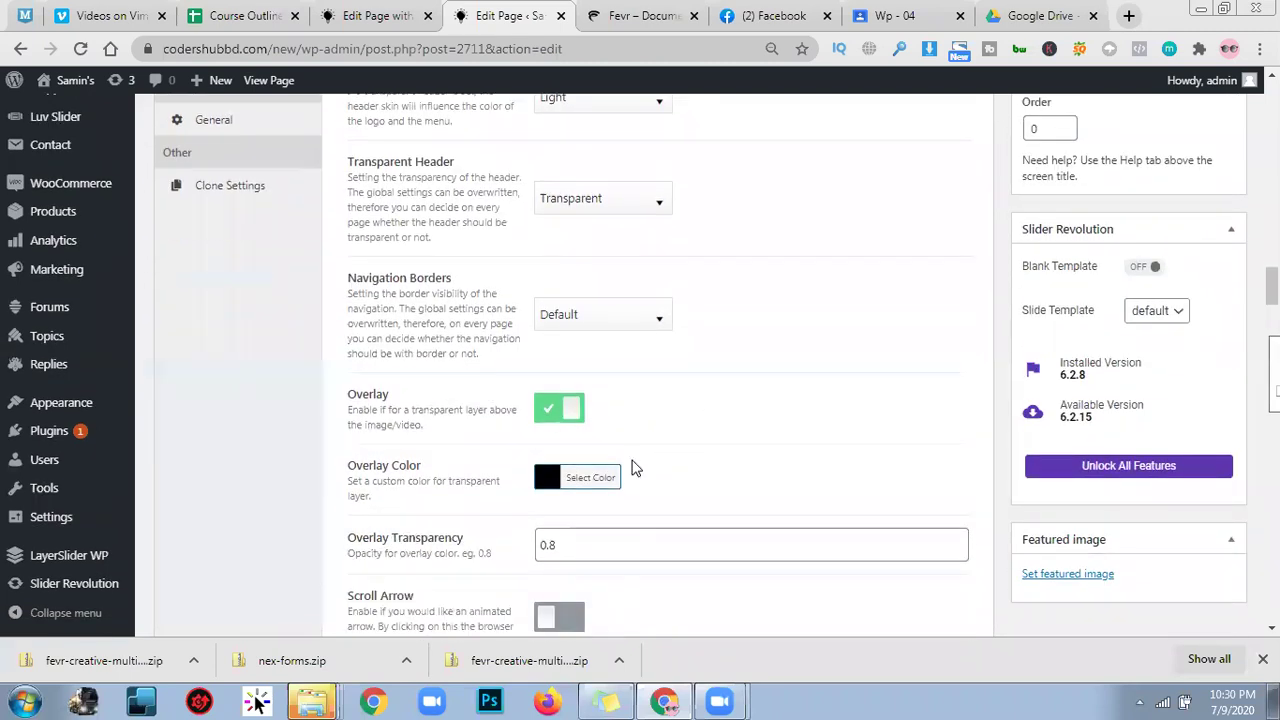
scroll(740, 455, "down", 1)
scroll(351, 363, "up", 6)
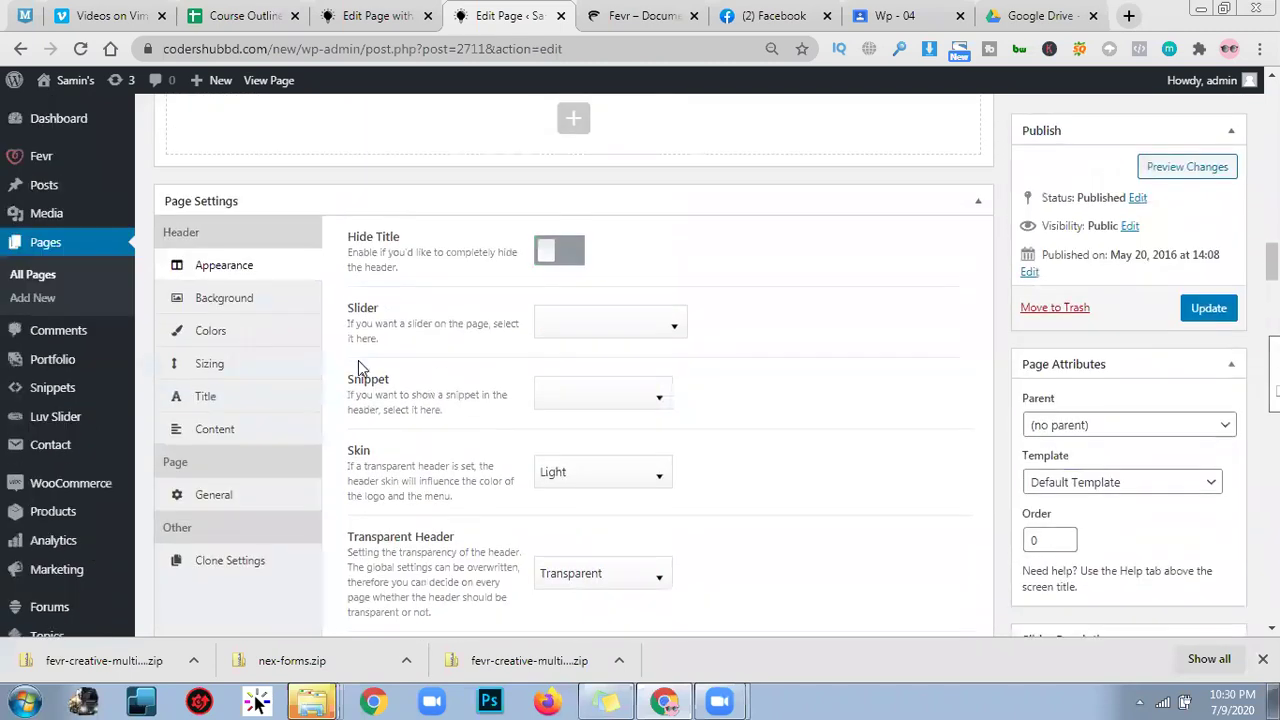
left_click(245, 305)
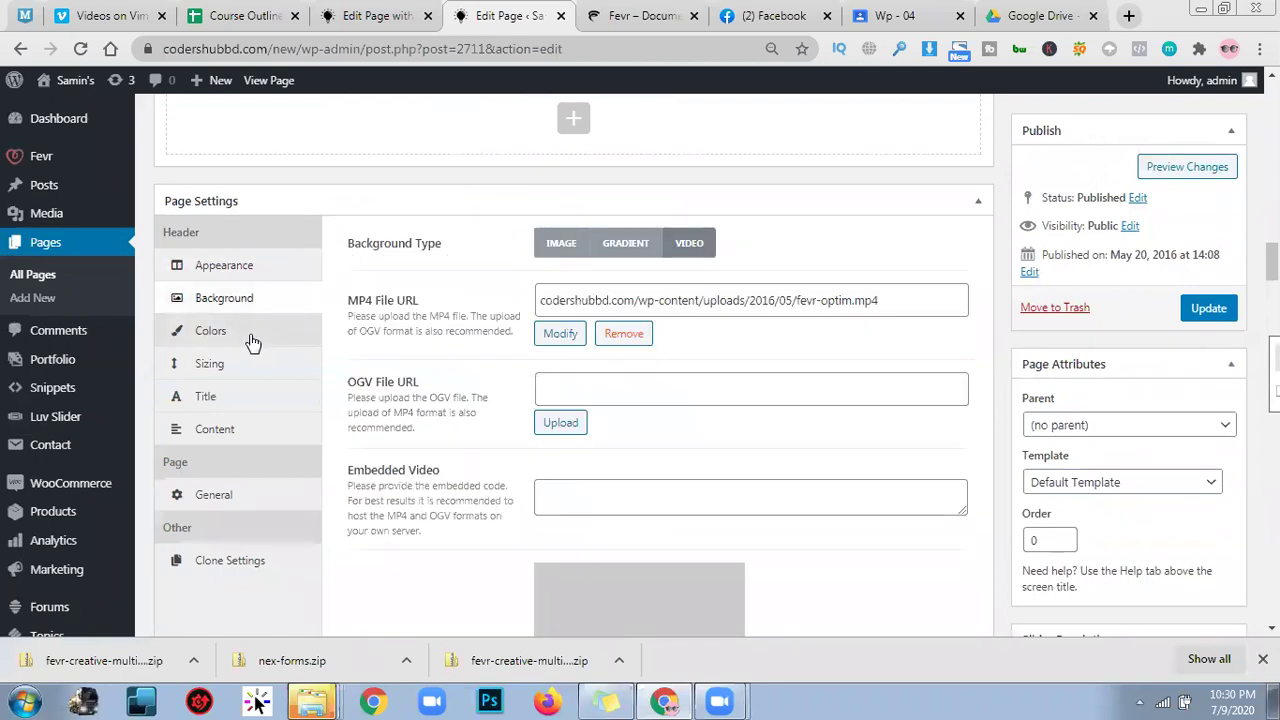
left_click(250, 340)
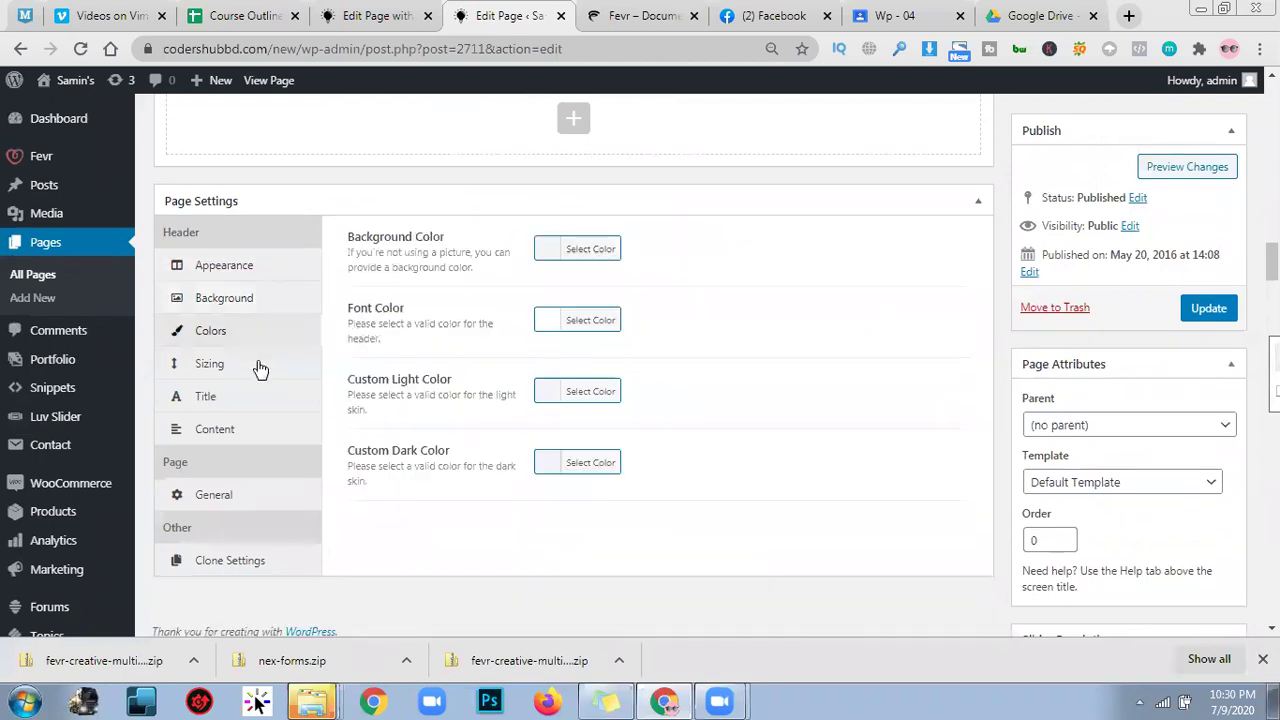
left_click(247, 363)
In the header's Title settings, replace the title text with the site owner's first name followed by "is Here".
left_click(255, 405)
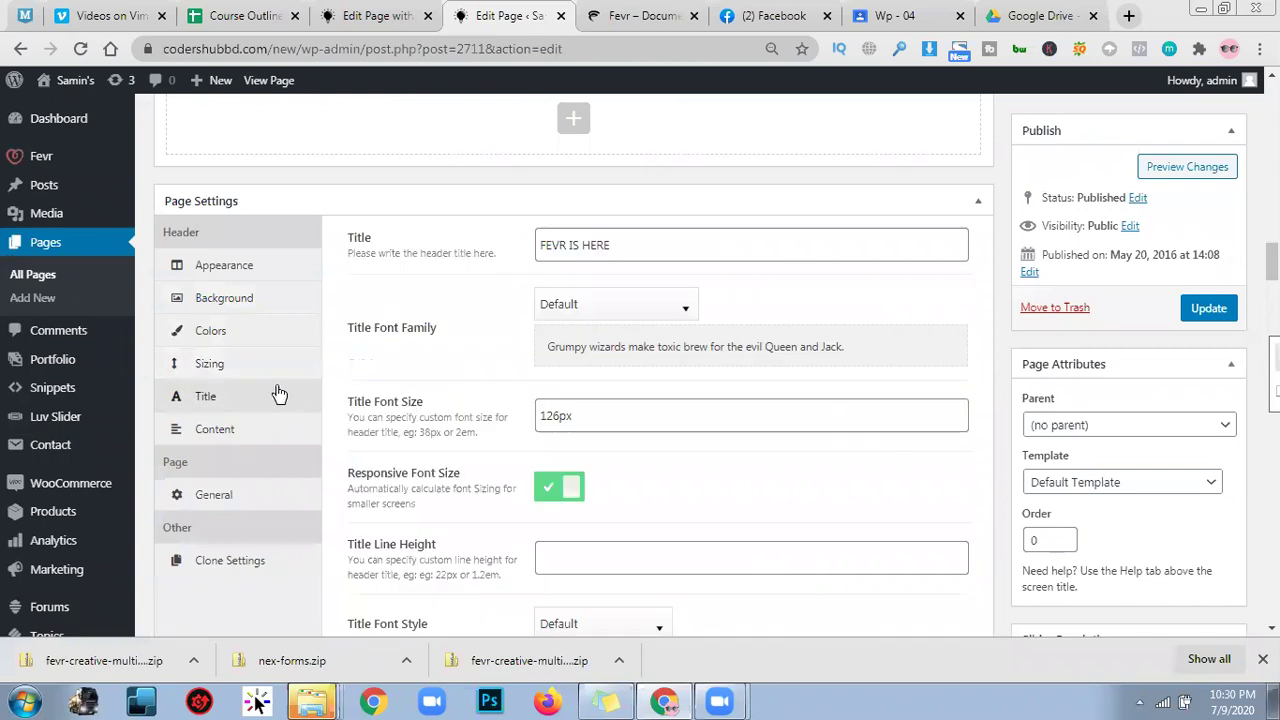
triple_click(592, 247)
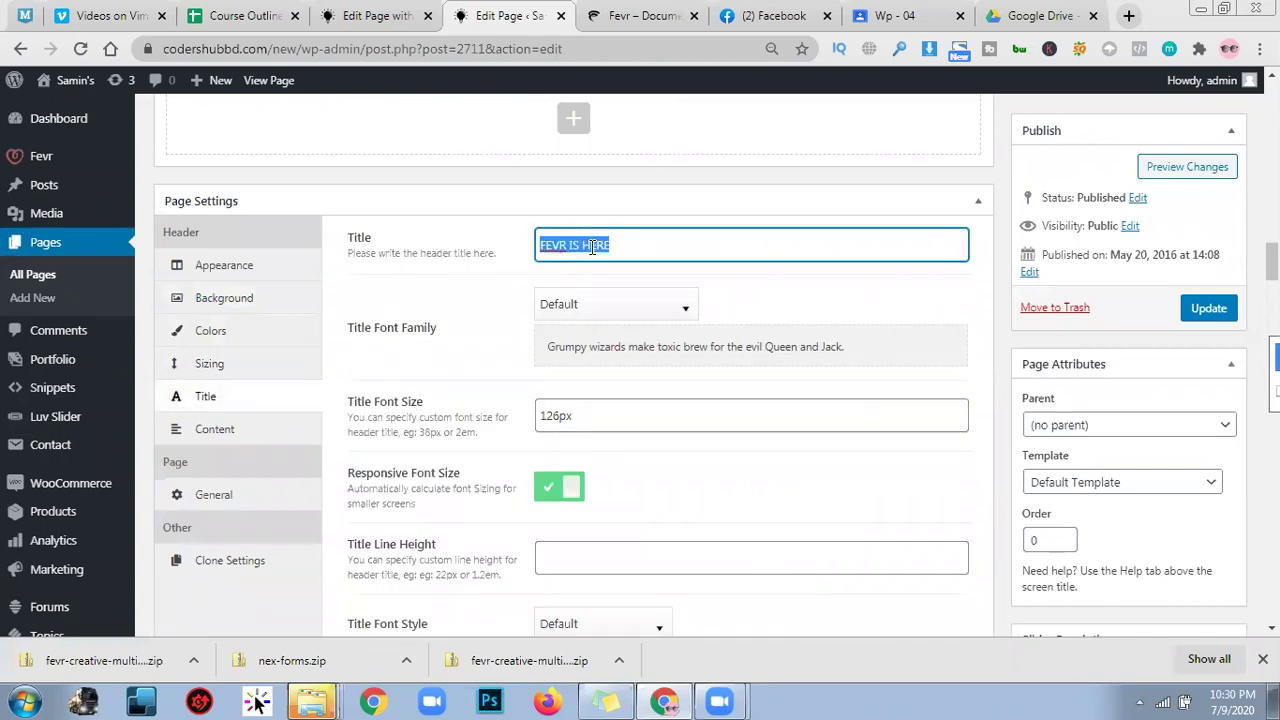
scroll(454, 262, "up", 10)
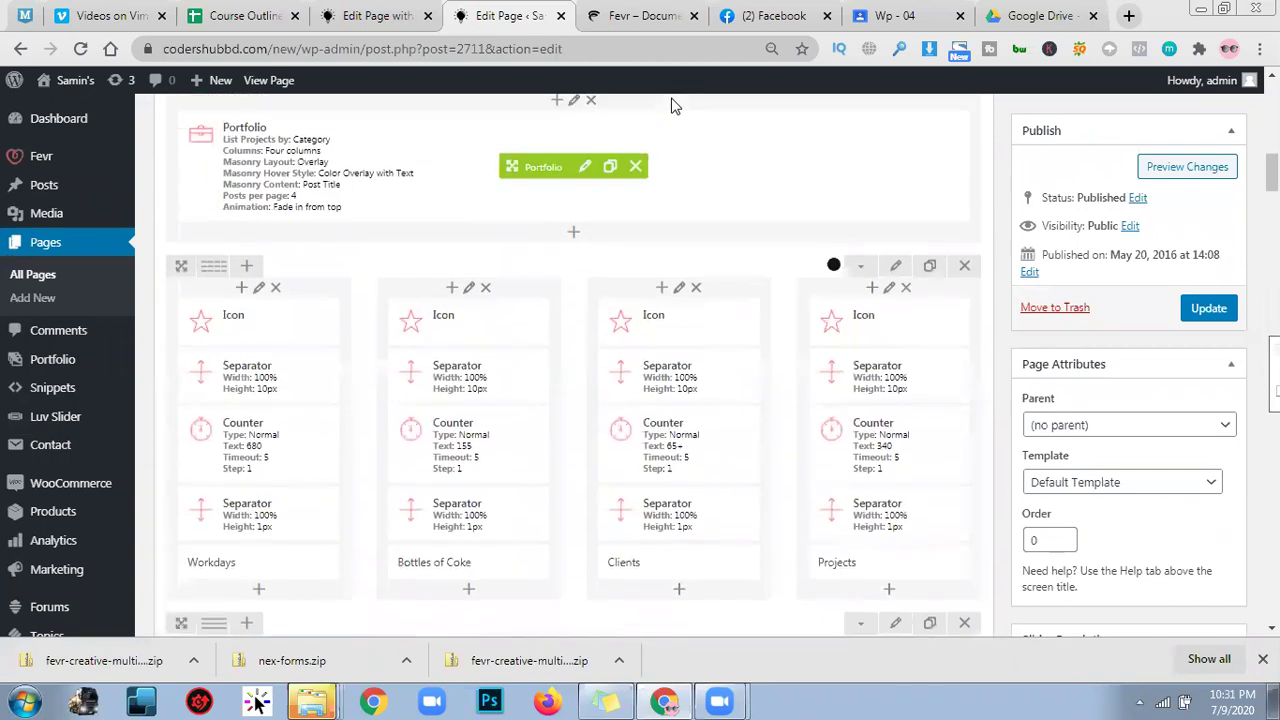
scroll(672, 105, "down", 10)
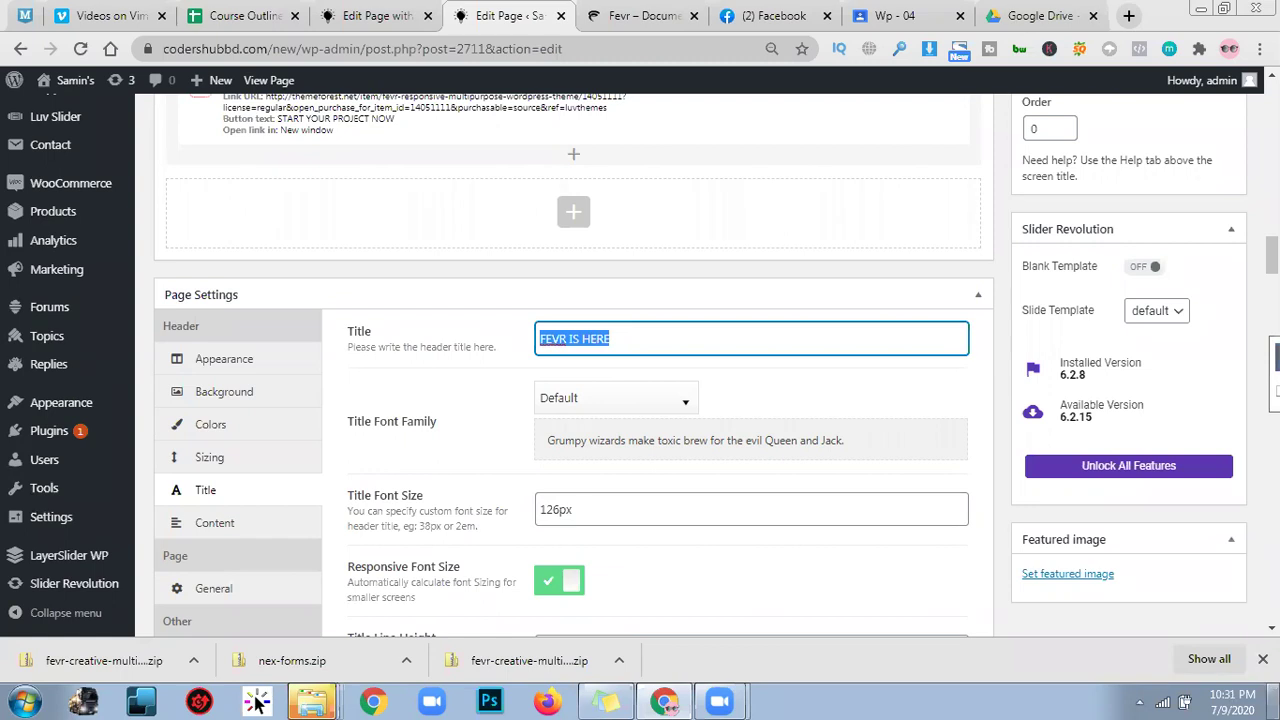
type("Samin")
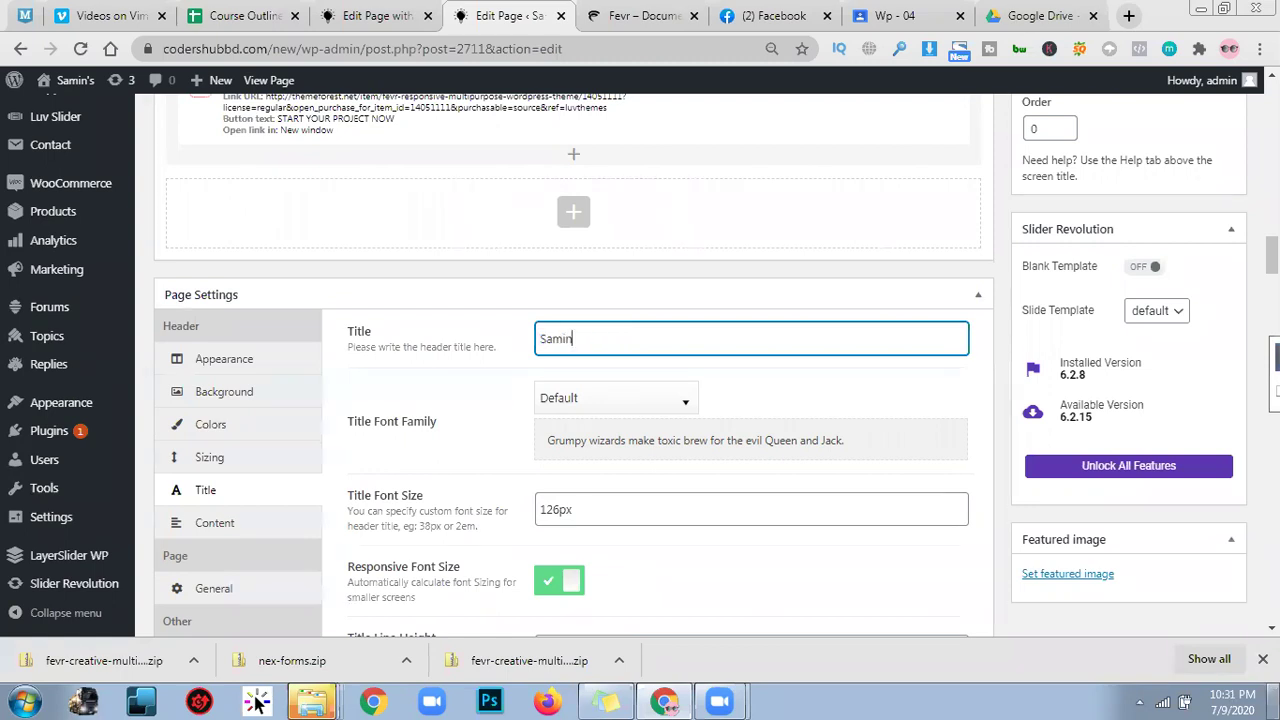
type("'s Here")
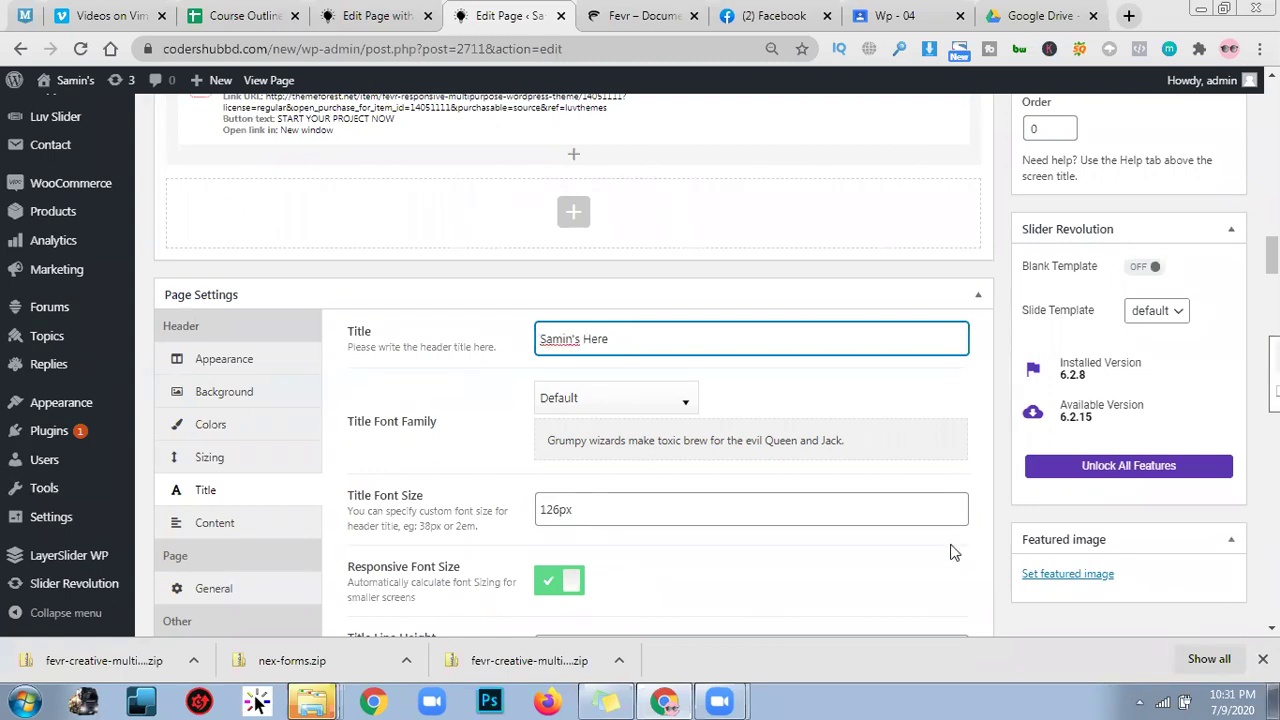
left_click(583, 333)
key("BackSpace")
key("BackSpace")
type("is")
left_click(573, 372)
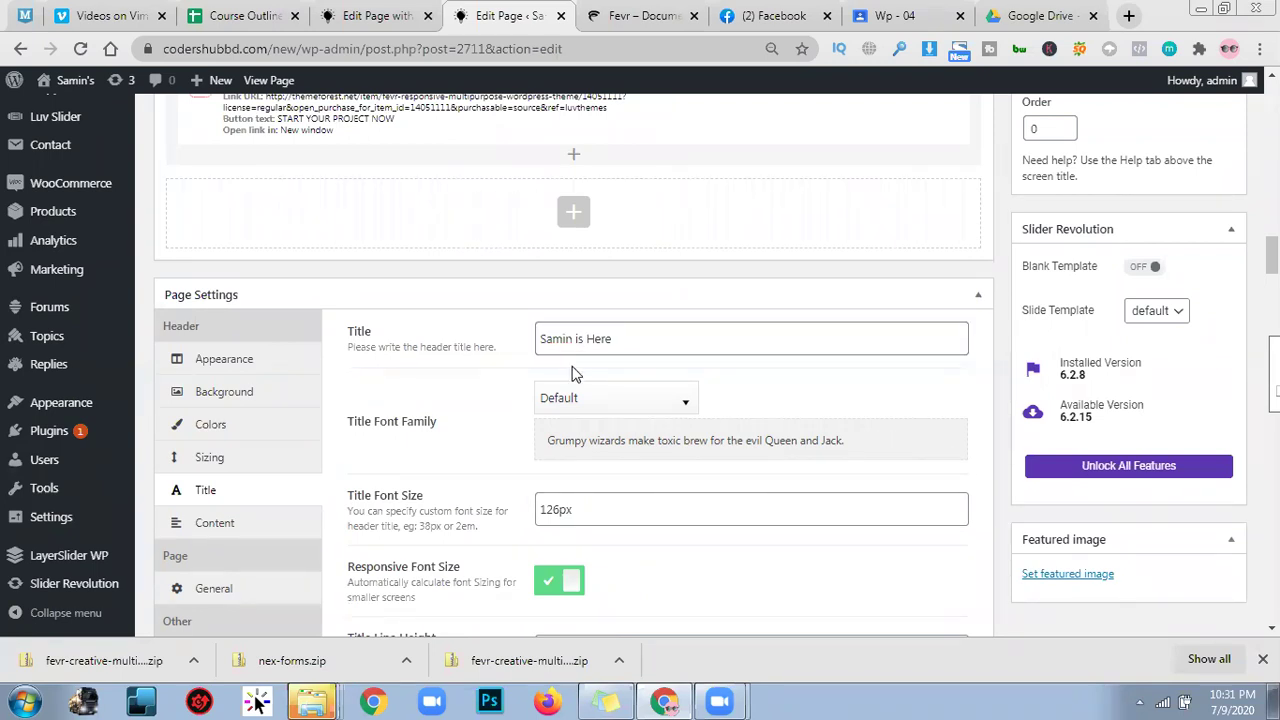
Set the header title's font family to Lato.
left_click(595, 403)
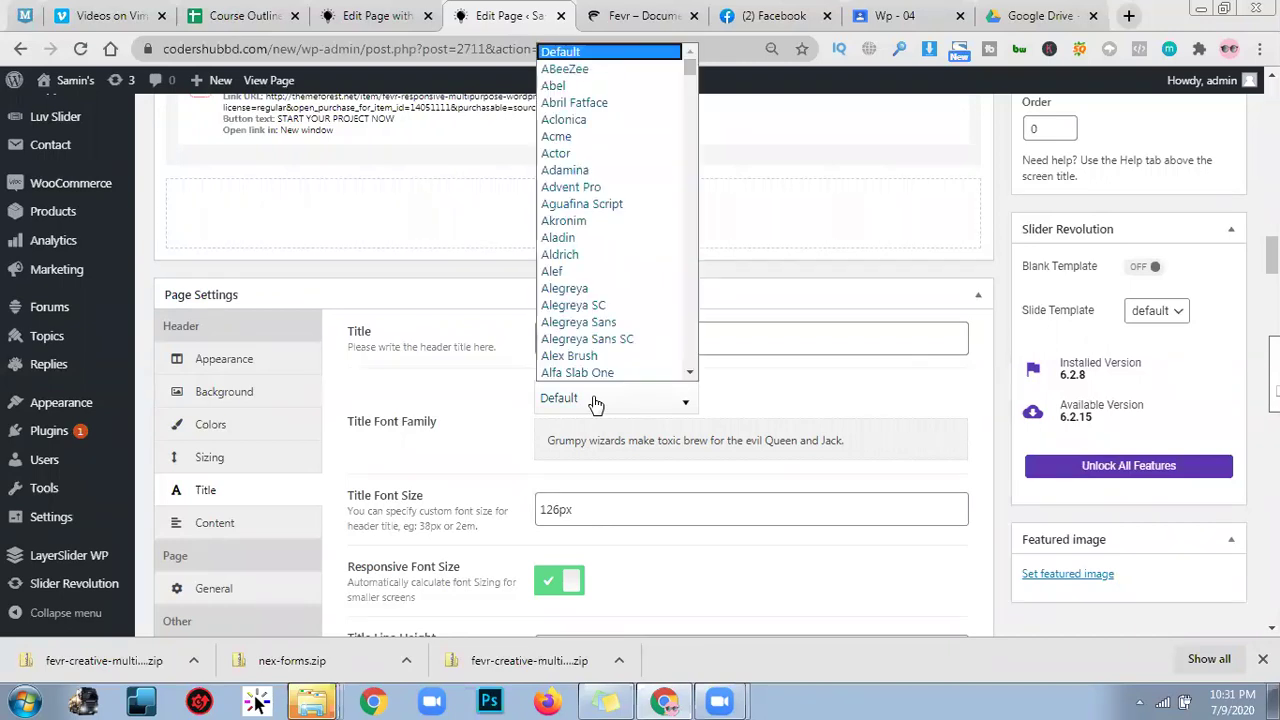
key("k")
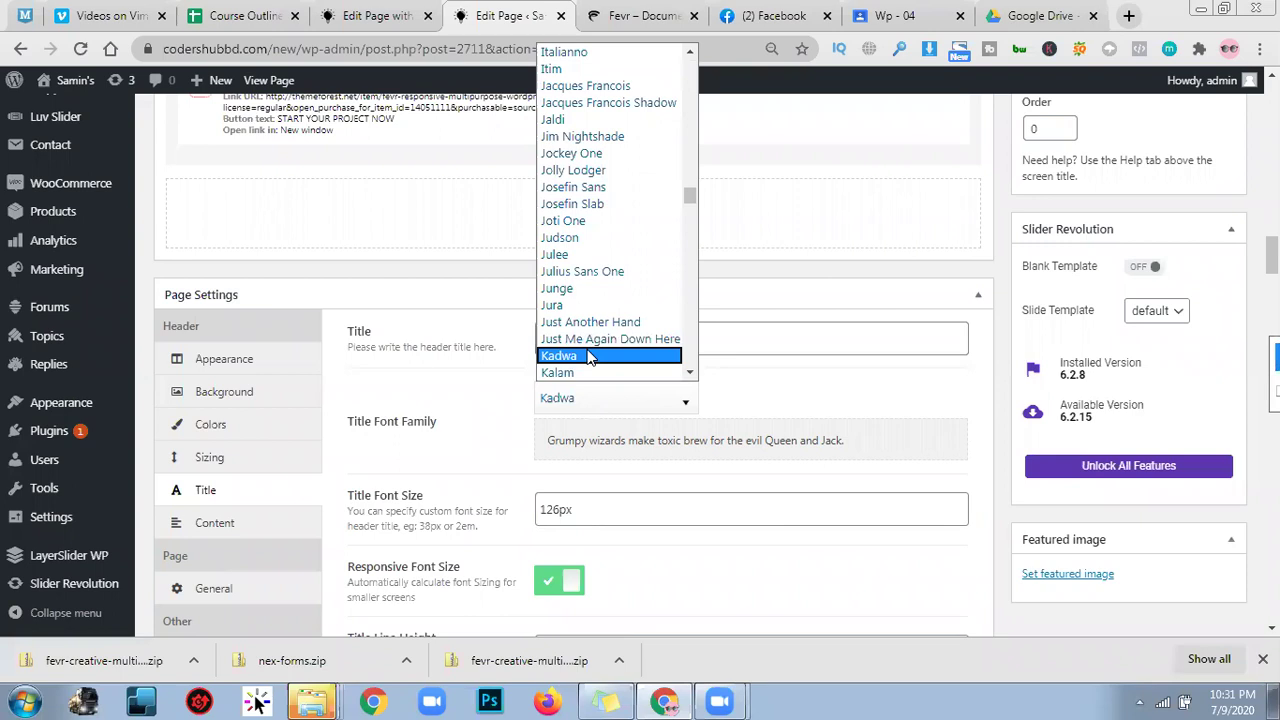
key("l")
key("Down")
key("Down")
key("Down")
key("Down")
key("Down")
key("Return")
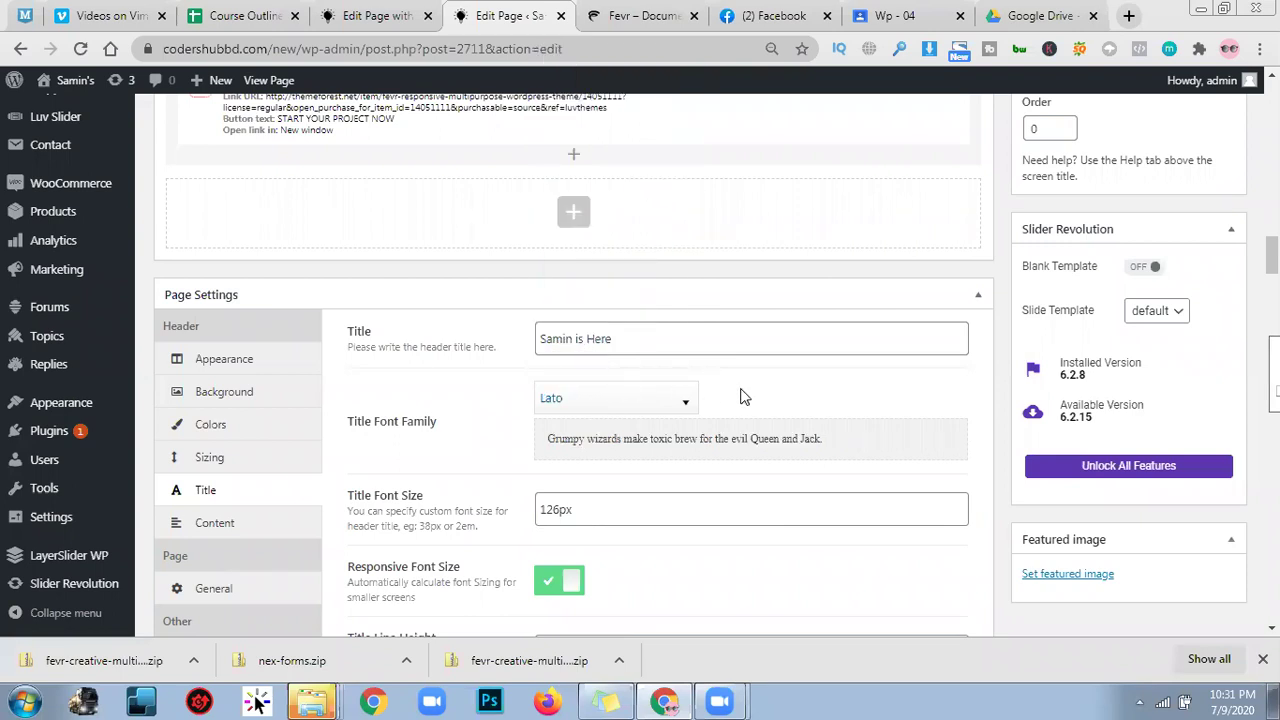
Copy the title font size value into the title line height, making it 126px.
scroll(700, 385, "down", 1)
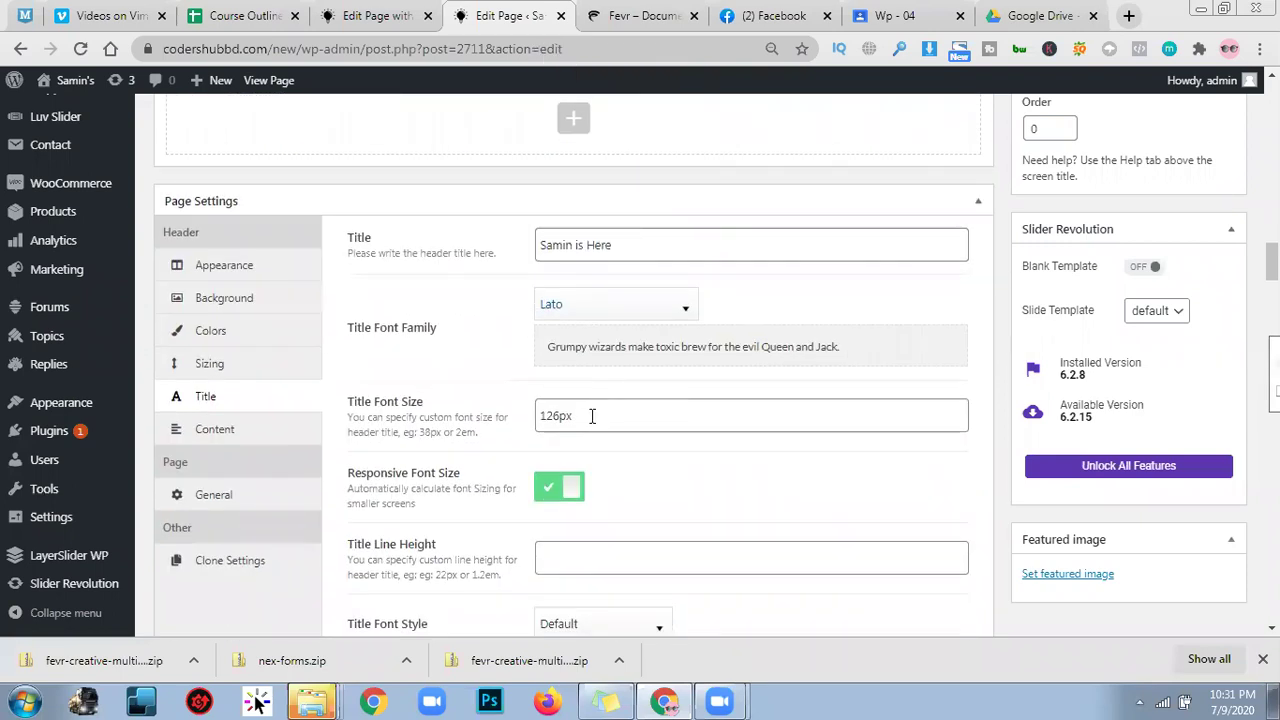
scroll(584, 425, "down", 1)
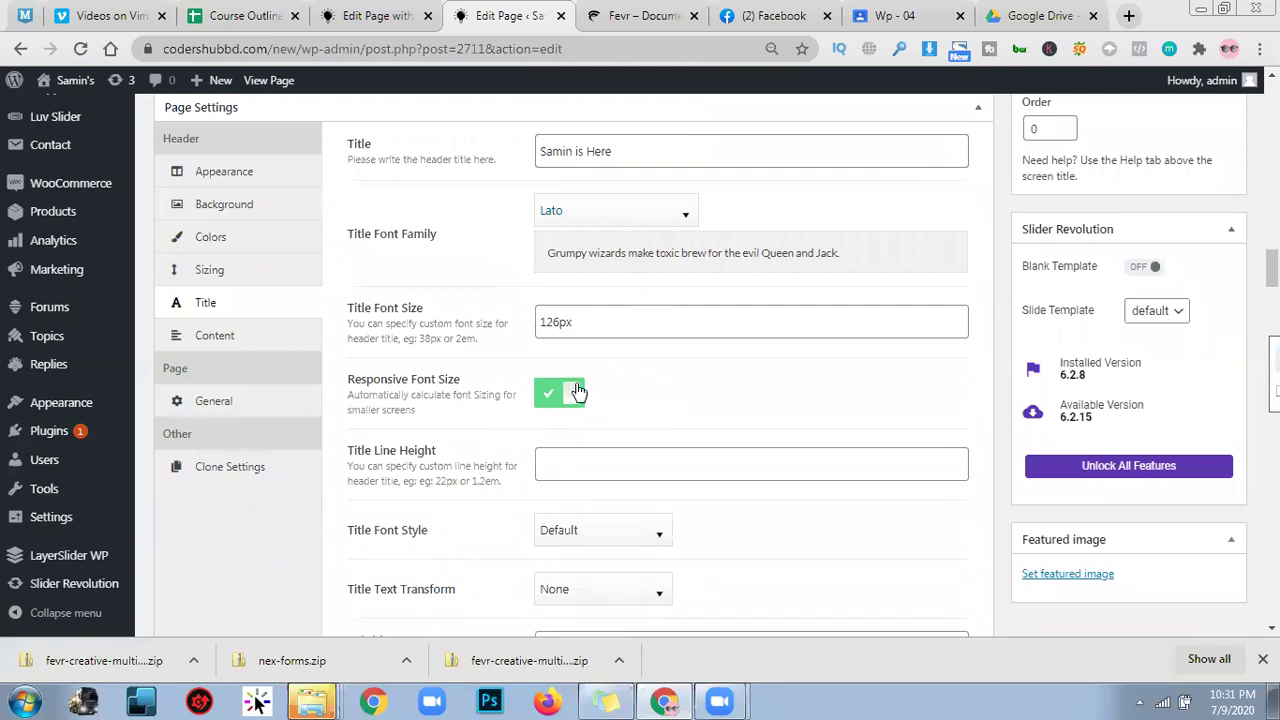
left_click_drag(583, 323, 424, 338)
key("ctrl+c")
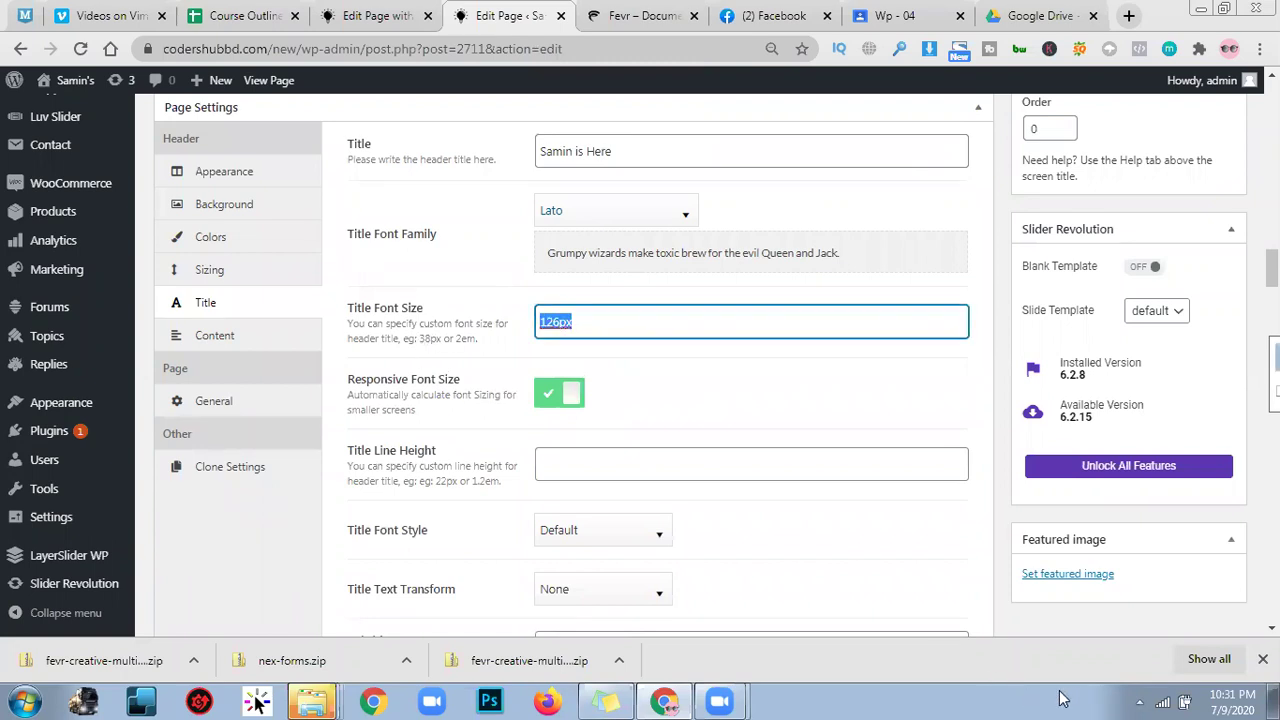
left_click(742, 478)
key("ctrl+v")
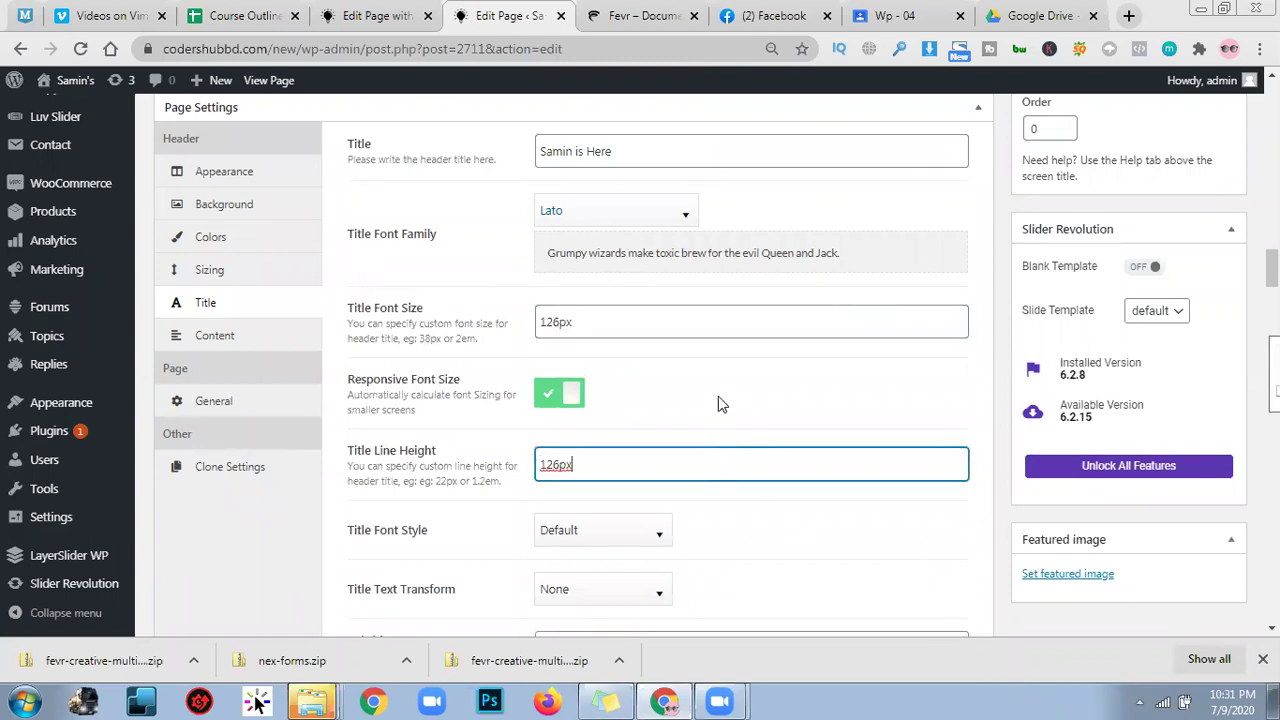
Set the title font style to 700 and the title text transform to Uppercase.
scroll(717, 403, "down", 2)
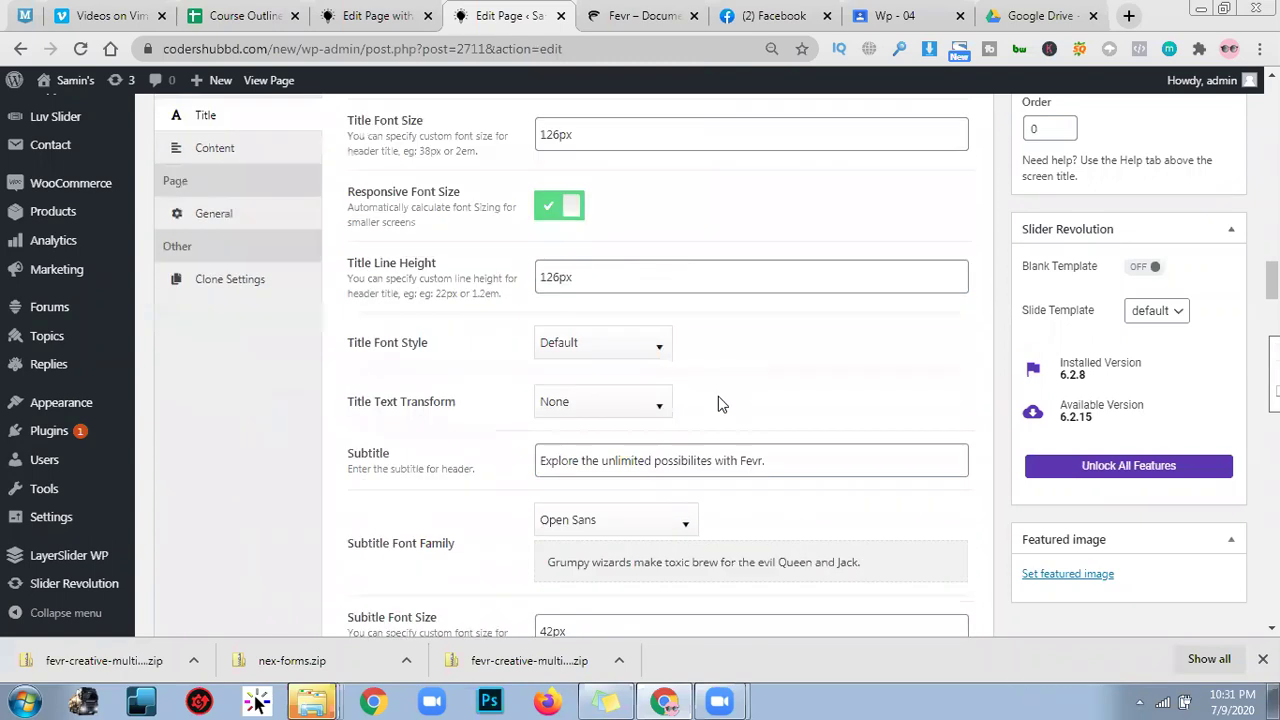
left_click(641, 348)
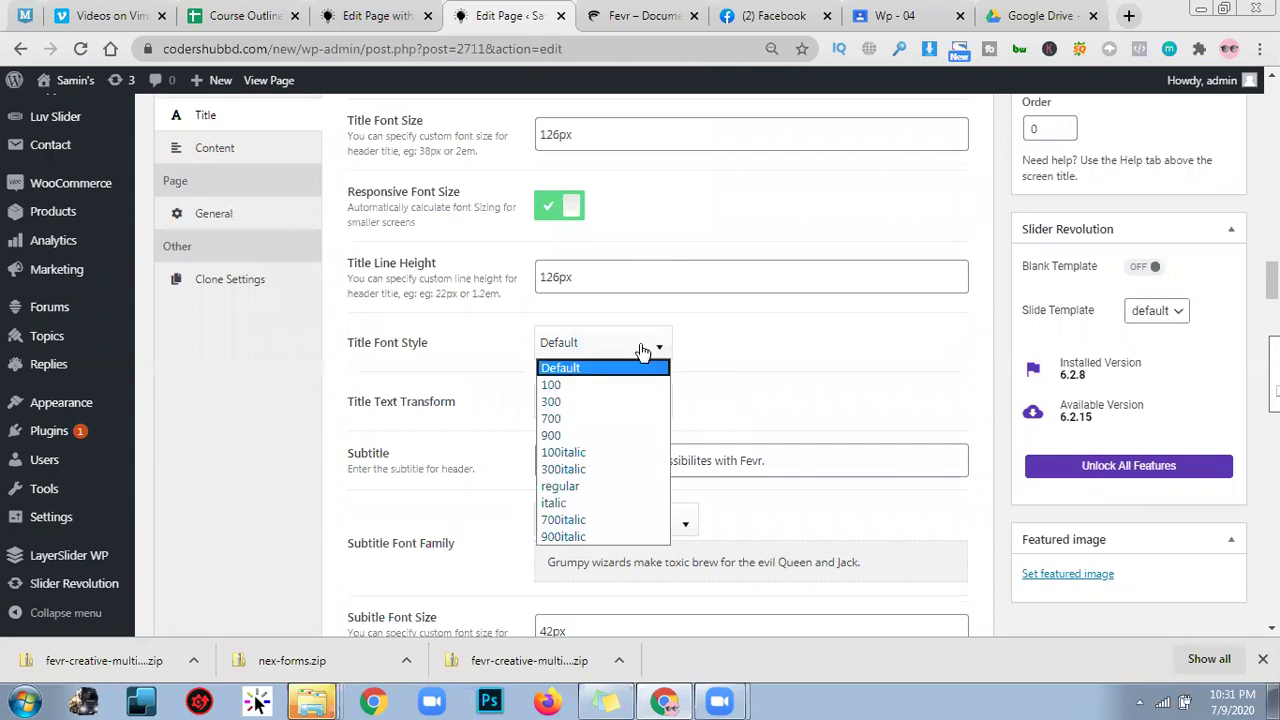
left_click(643, 419)
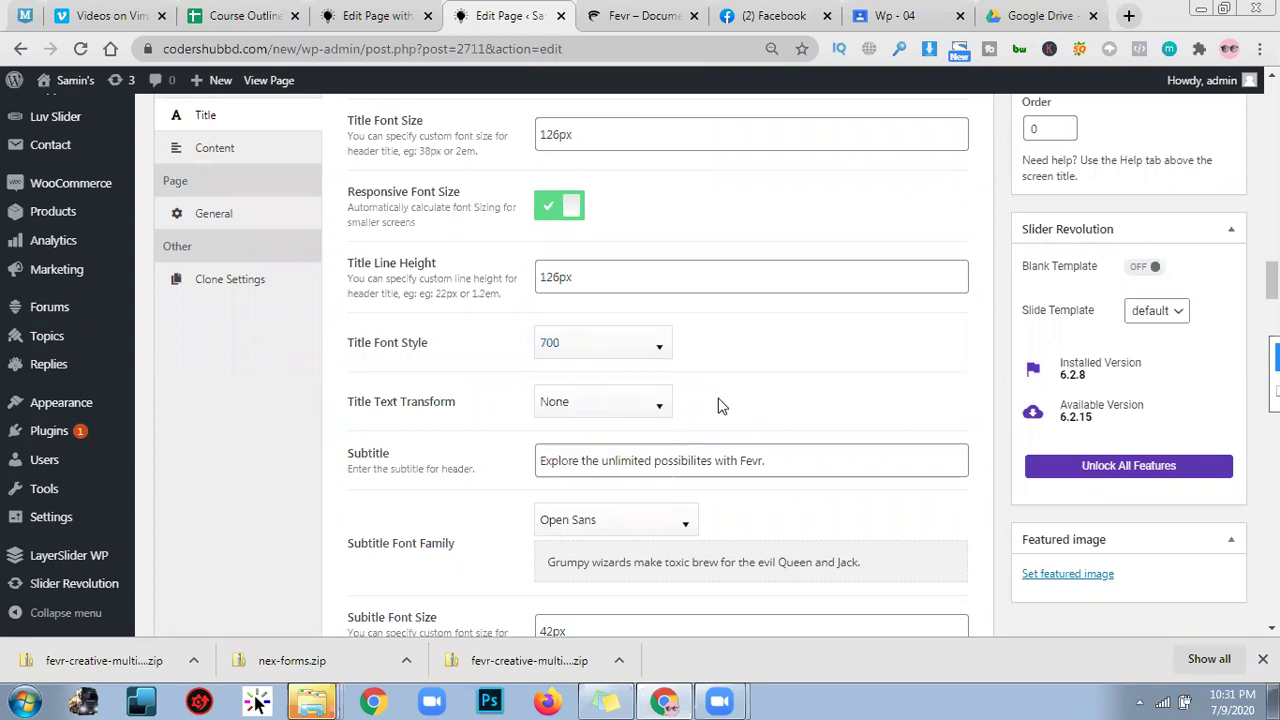
scroll(717, 405, "down", 1)
left_click(610, 302)
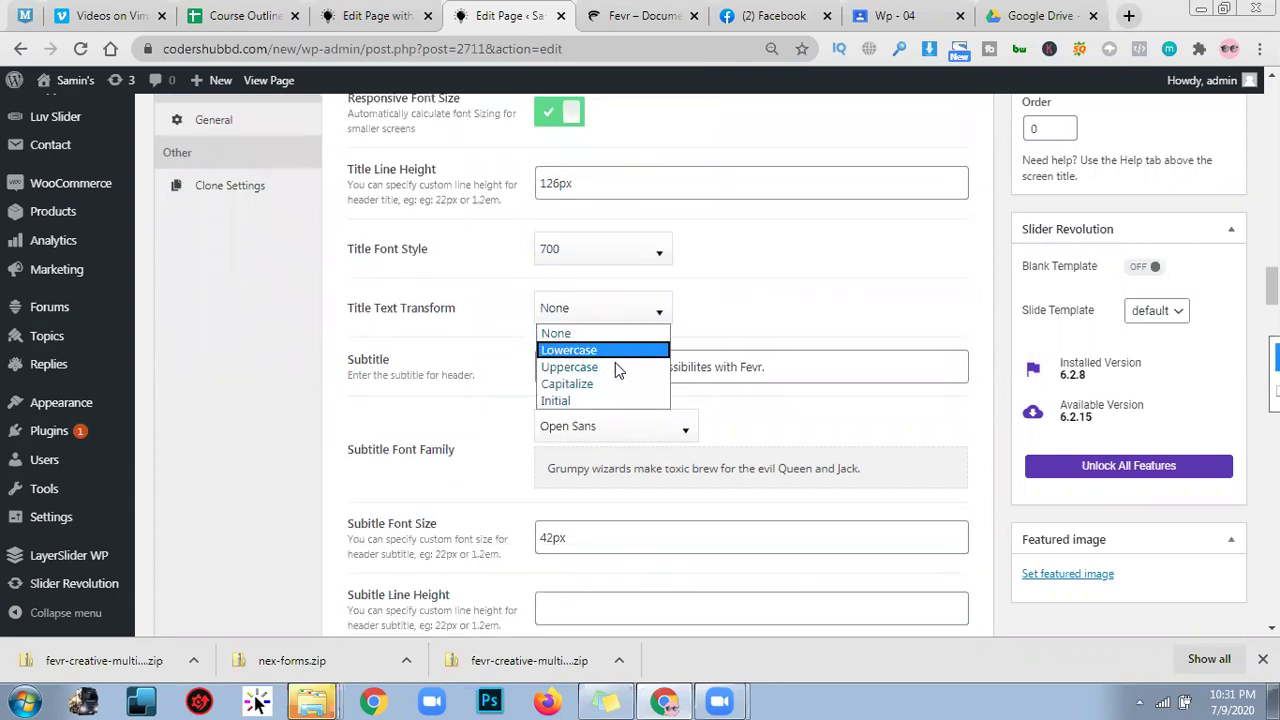
left_click(614, 369)
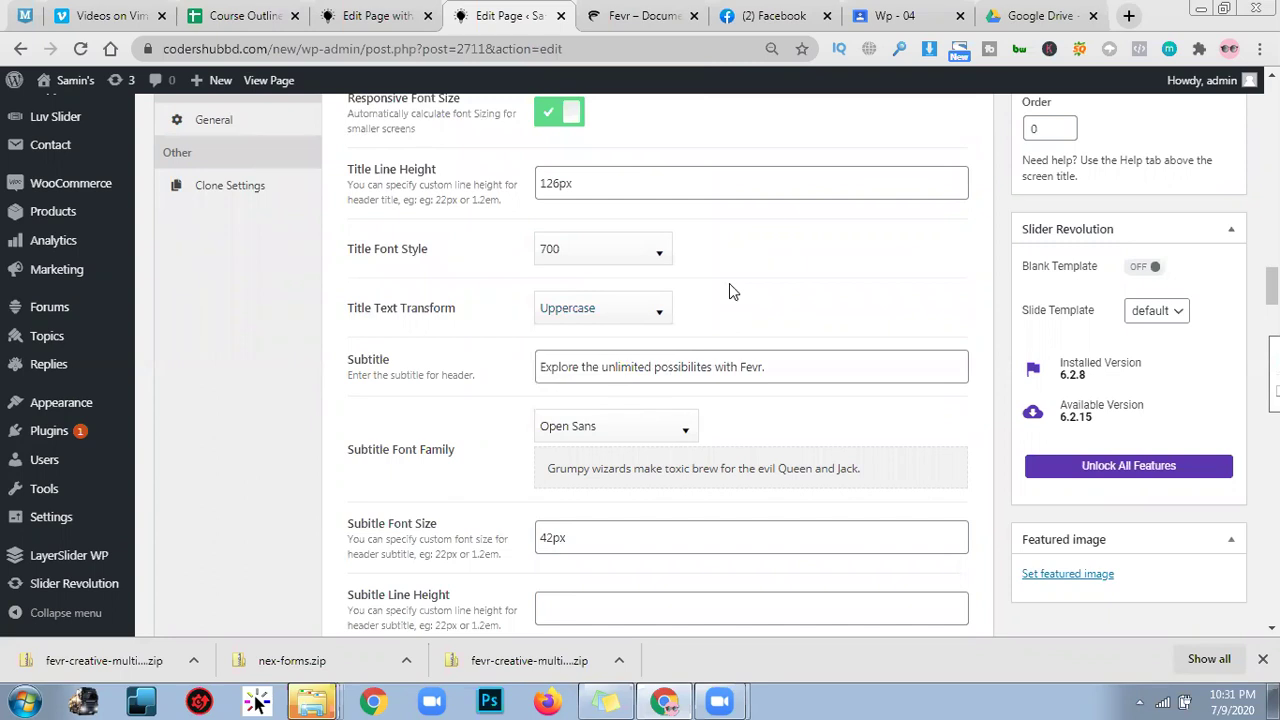
Close the frontend editor to show the live Home page and examine its header title and subtitle.
left_click(620, 10)
left_click(372, 15)
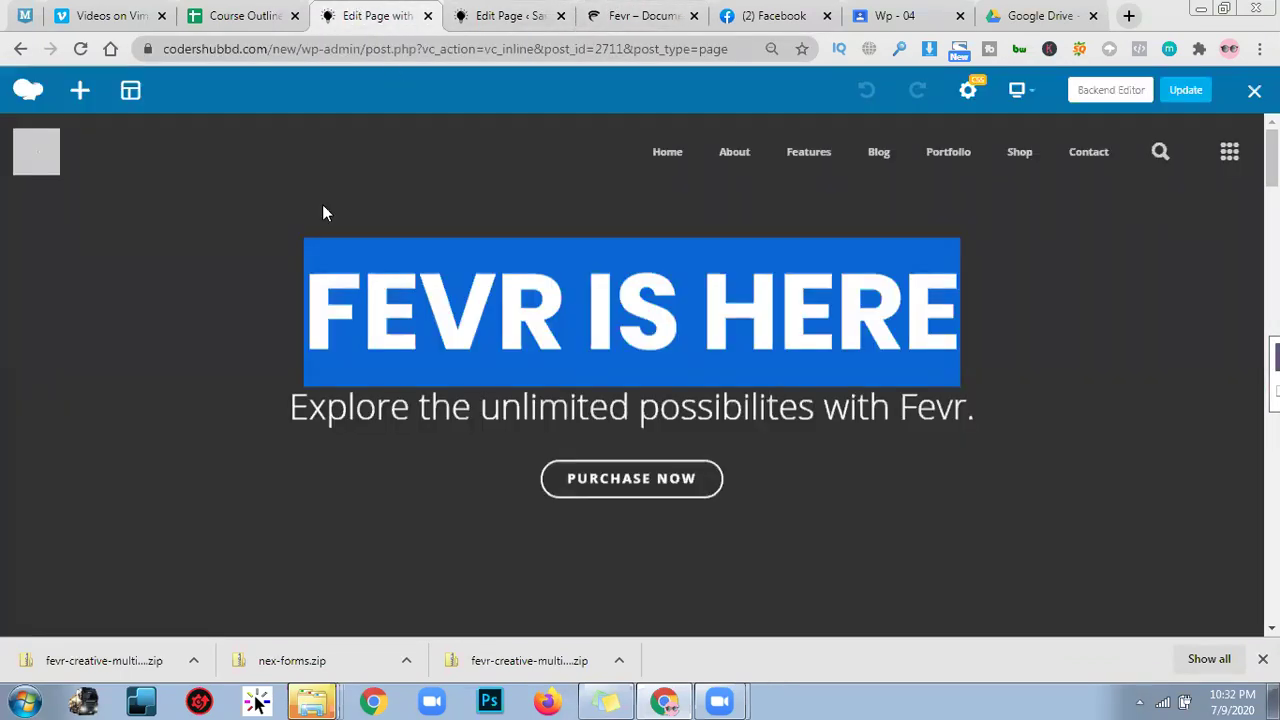
left_click(1254, 90)
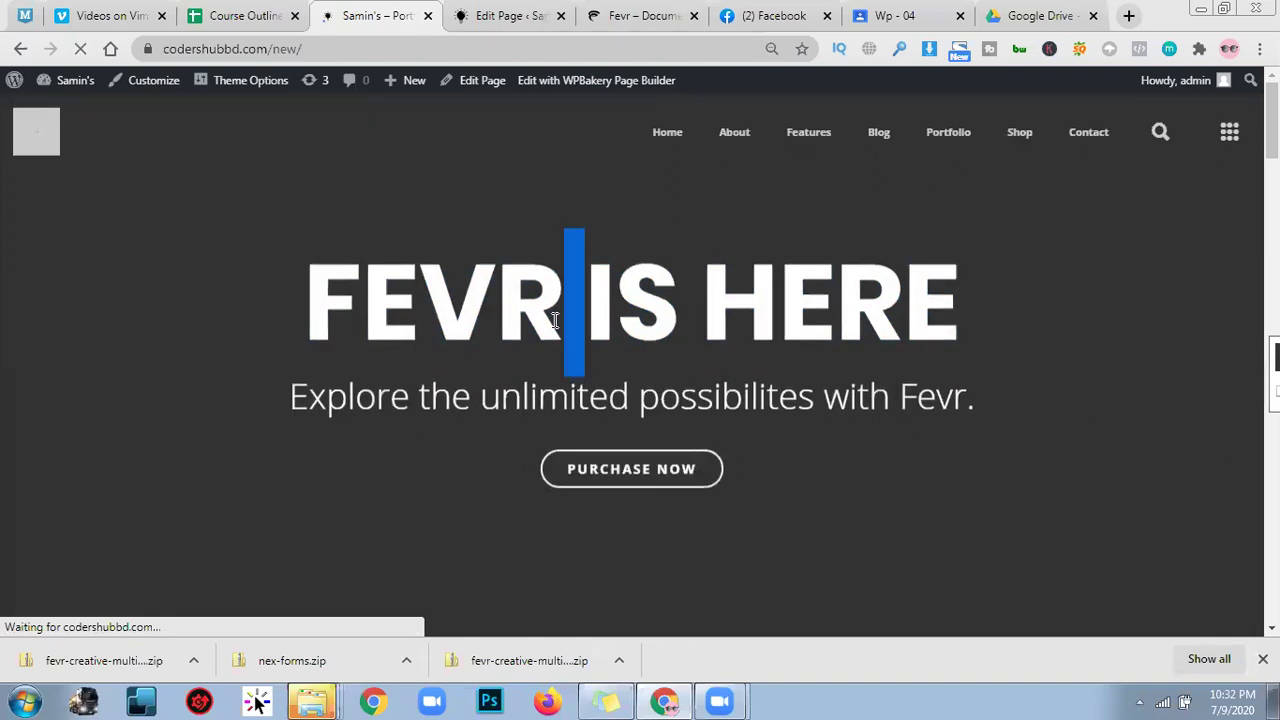
triple_click(555, 321)
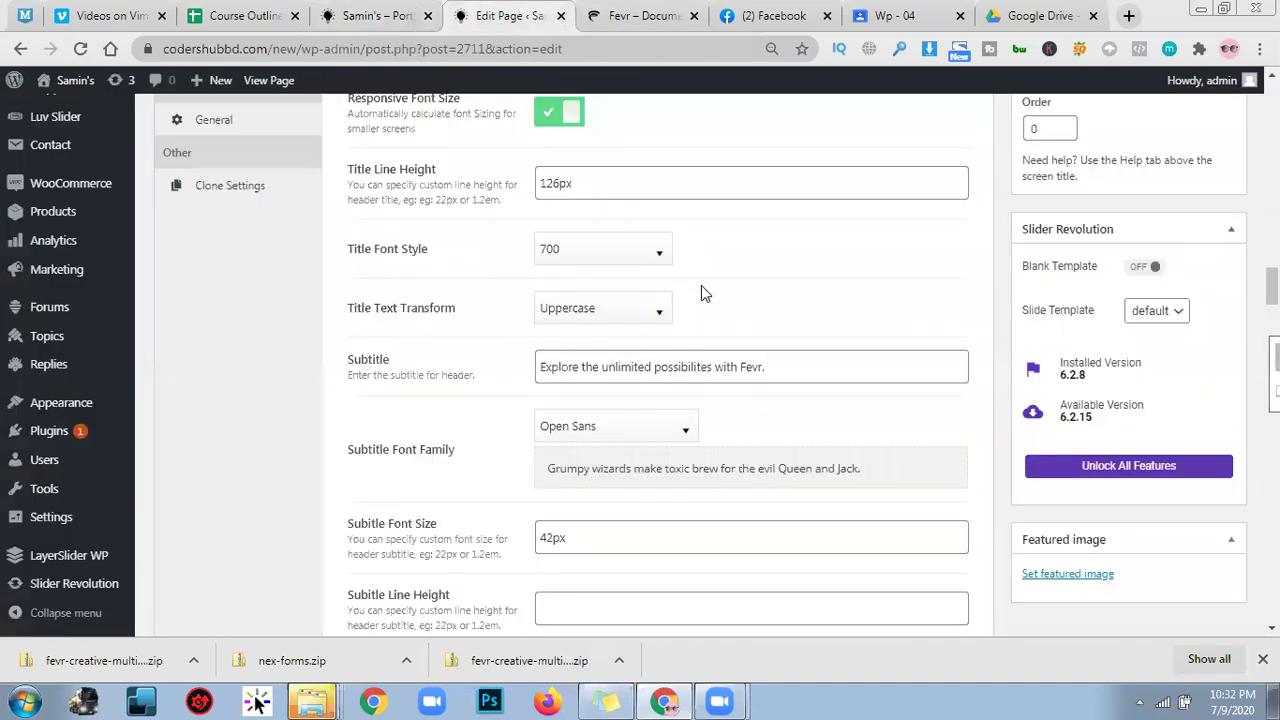
left_click(537, 10)
left_click(640, 15)
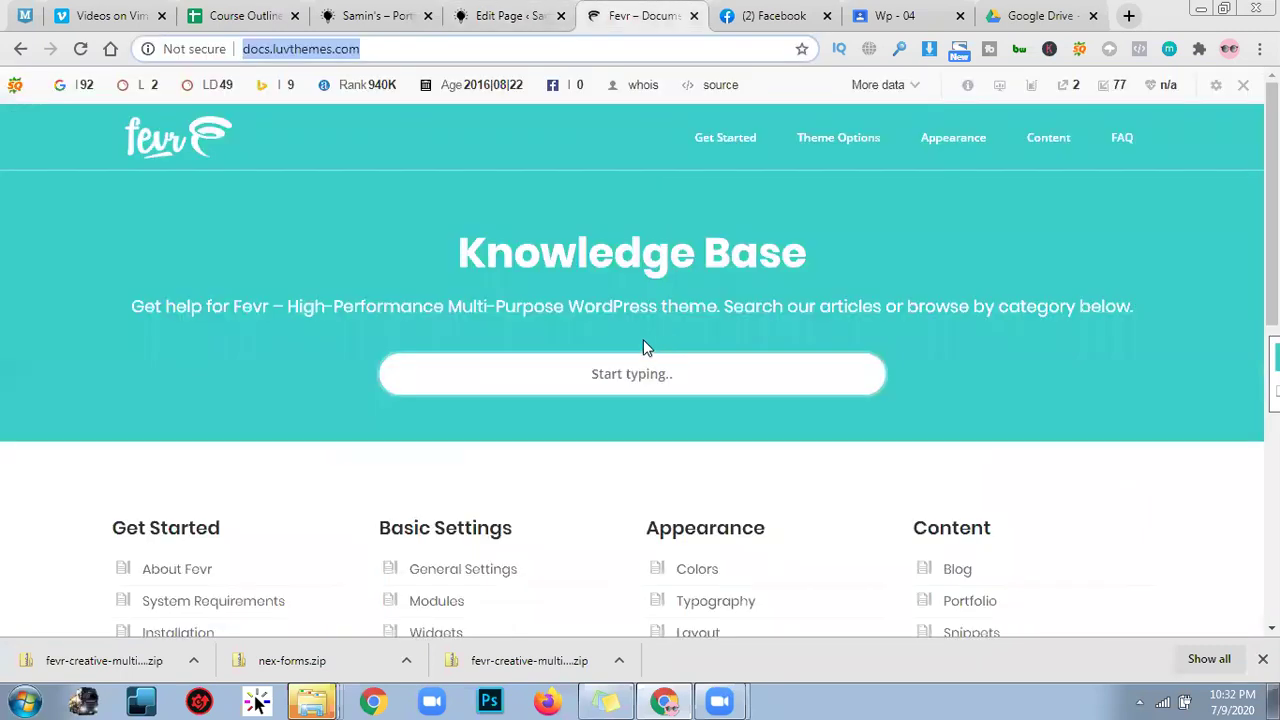
left_click(490, 12)
left_click(395, 12)
triple_click(557, 422)
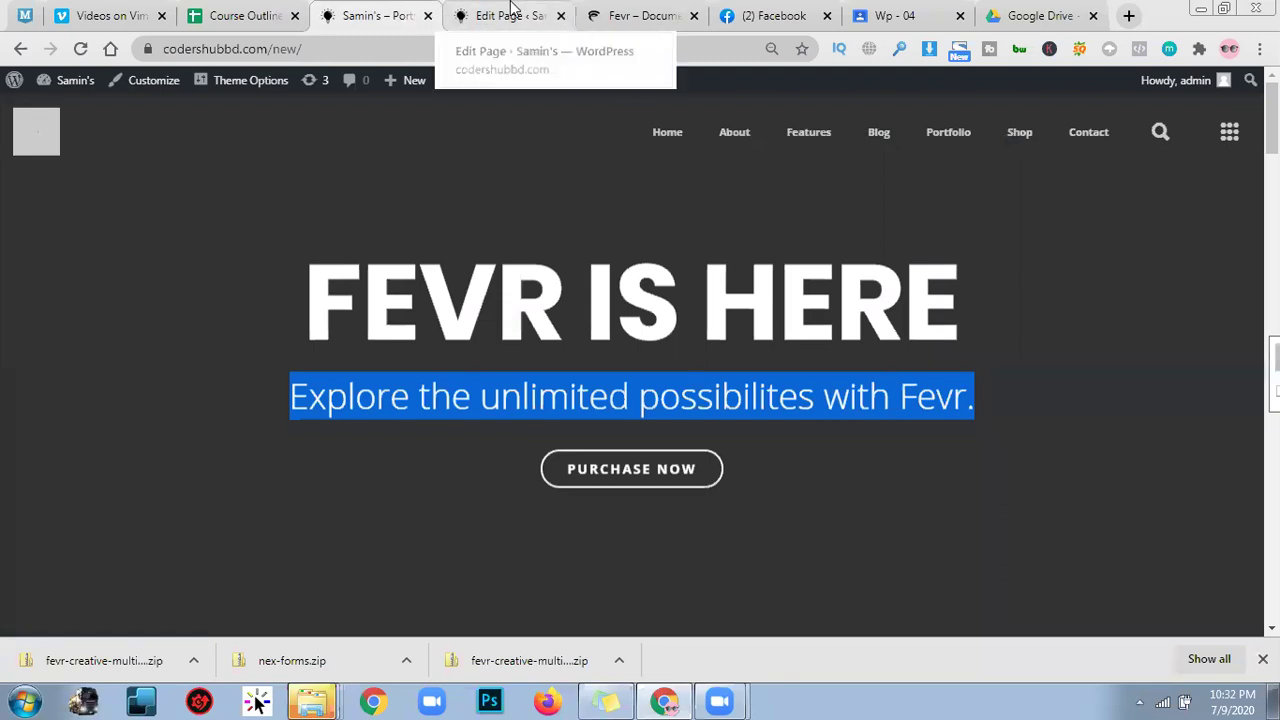
In the page's header settings, change the subtitle's "Fevr." to "Me" and insert "of your online business" before "with".
left_click(510, 12)
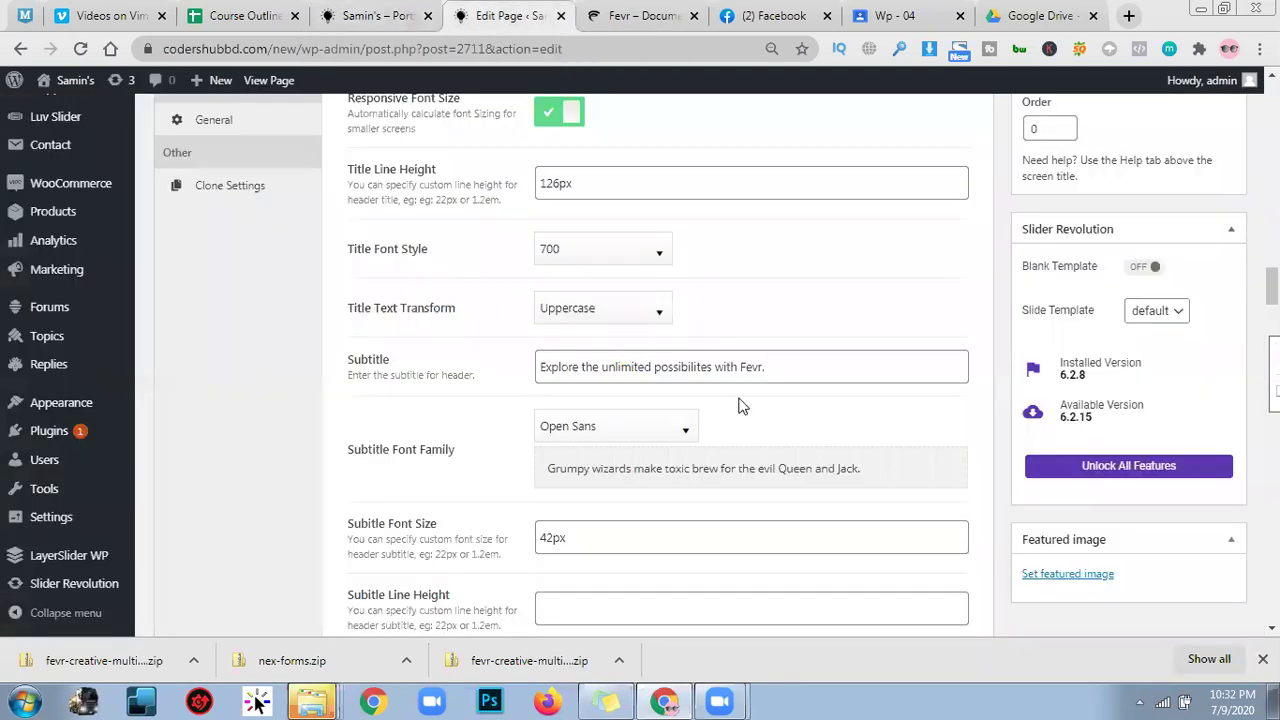
double_click(628, 367)
left_click(824, 370)
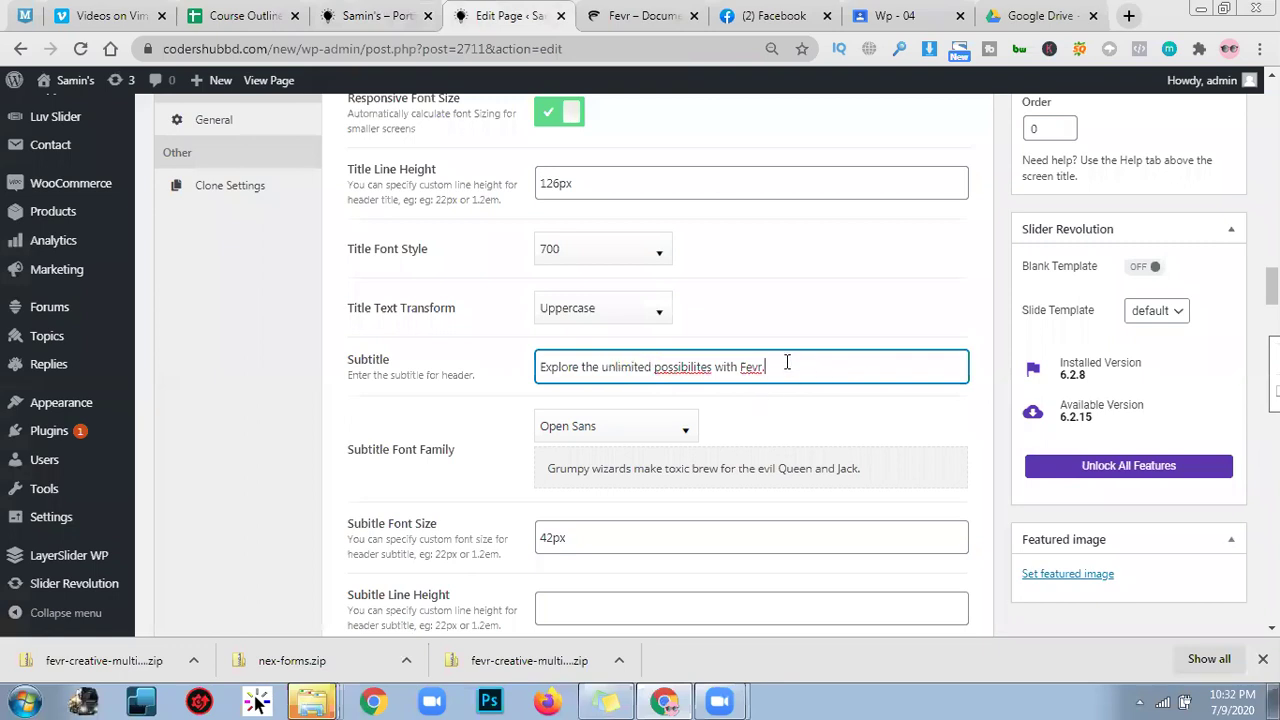
left_click_drag(738, 367, 912, 382)
left_click(912, 382)
key("shift+Left")
key("shift+Left")
key("shift+Left")
key("shift+Left")
key("shift+Left")
type("Meof your online business")
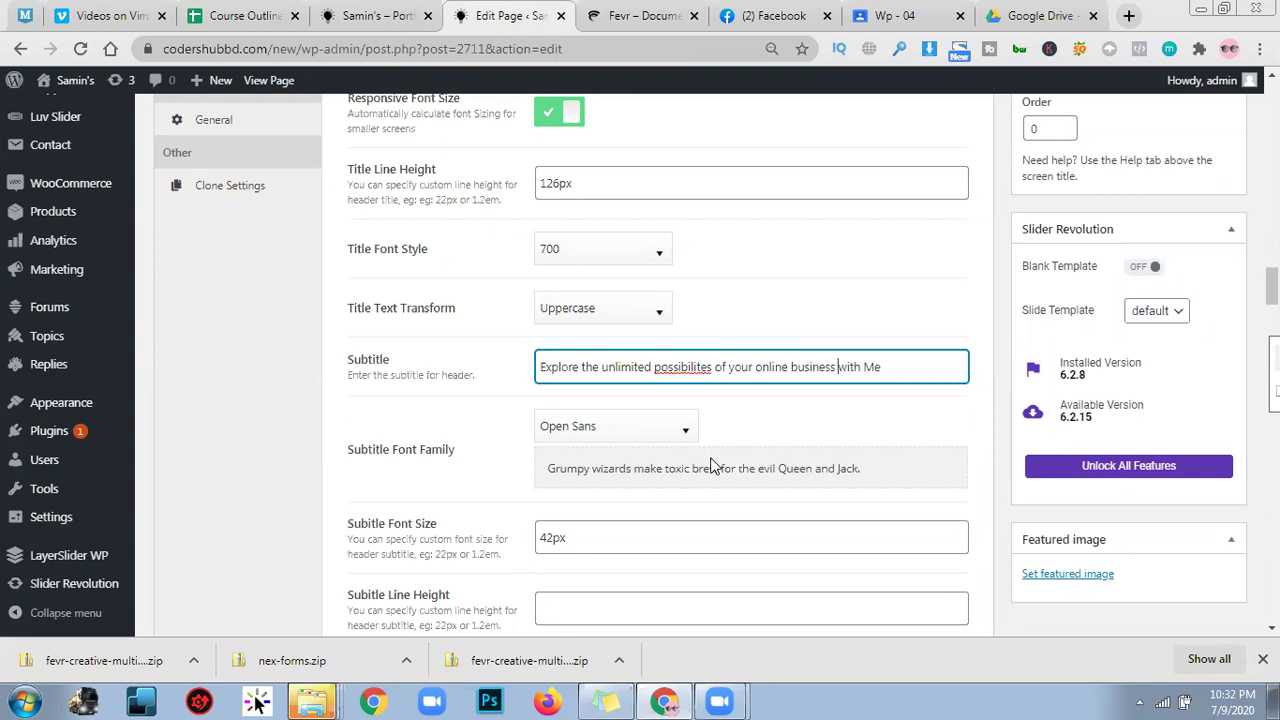
In the subtitle, change "Me" to lowercase "me" and correct the misspelled word to "possibilities".
double_click(872, 368)
type("me")
right_click(697, 372)
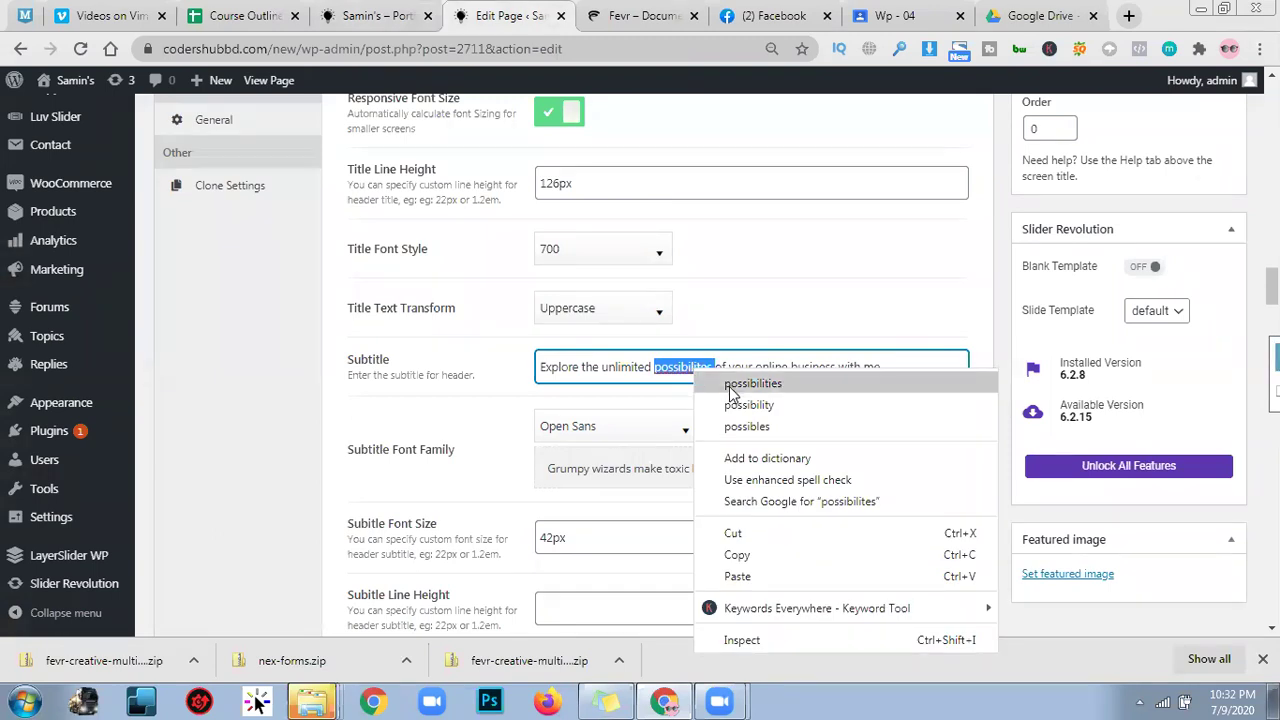
left_click(735, 386)
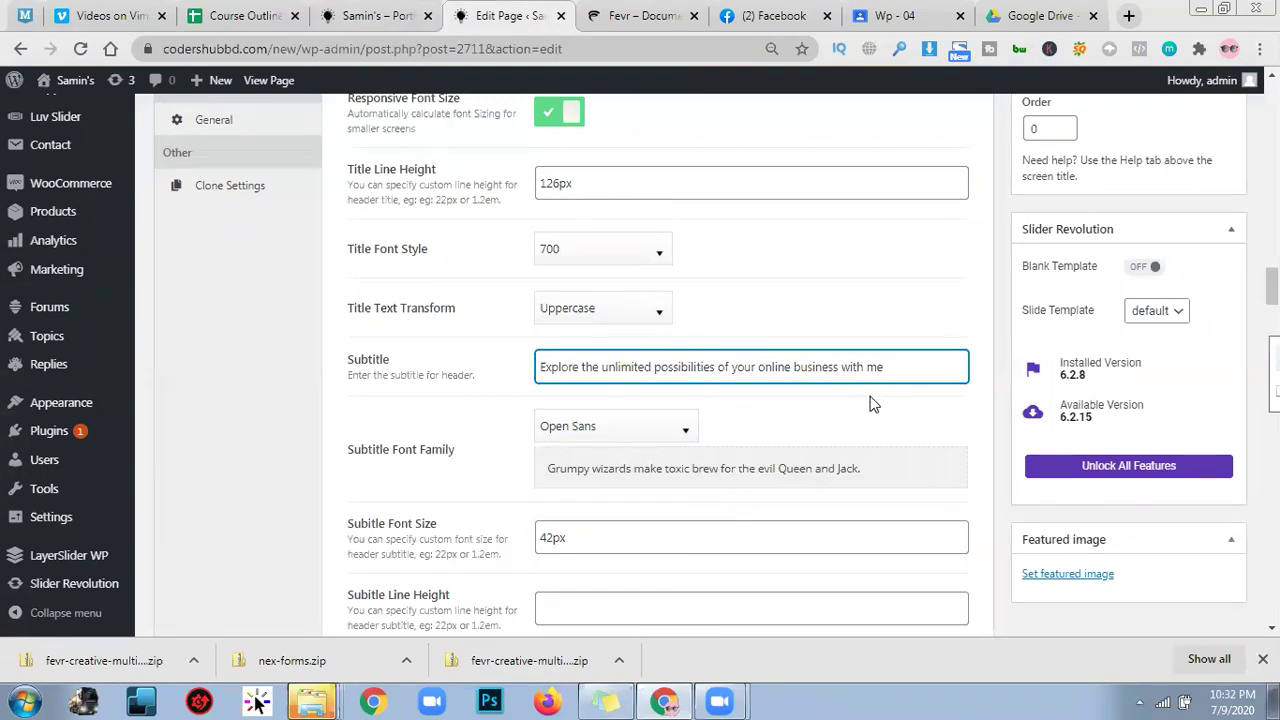
left_click(912, 370)
left_click(880, 403)
Copy the subtitle font size value into the subtitle line height, making it 42px.
scroll(864, 403, "down", 2)
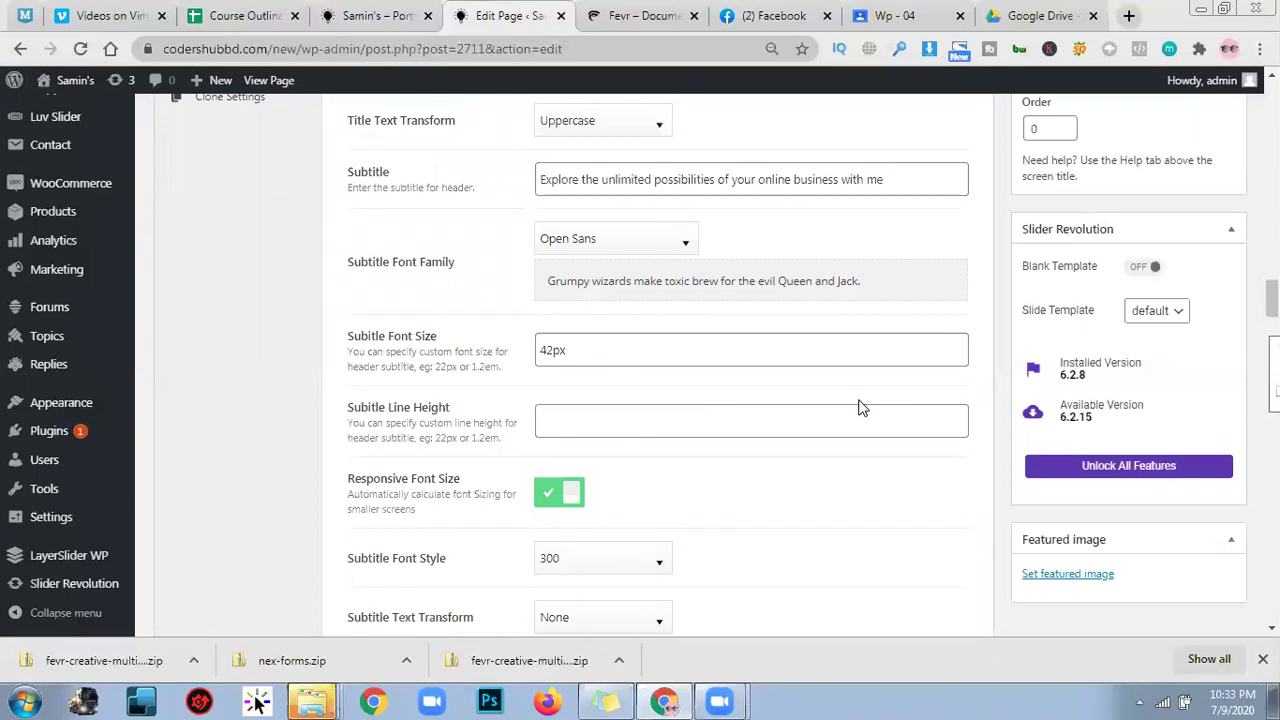
left_click(397, 370)
key("ctrl+c")
left_click(796, 408)
key("ctrl+v")
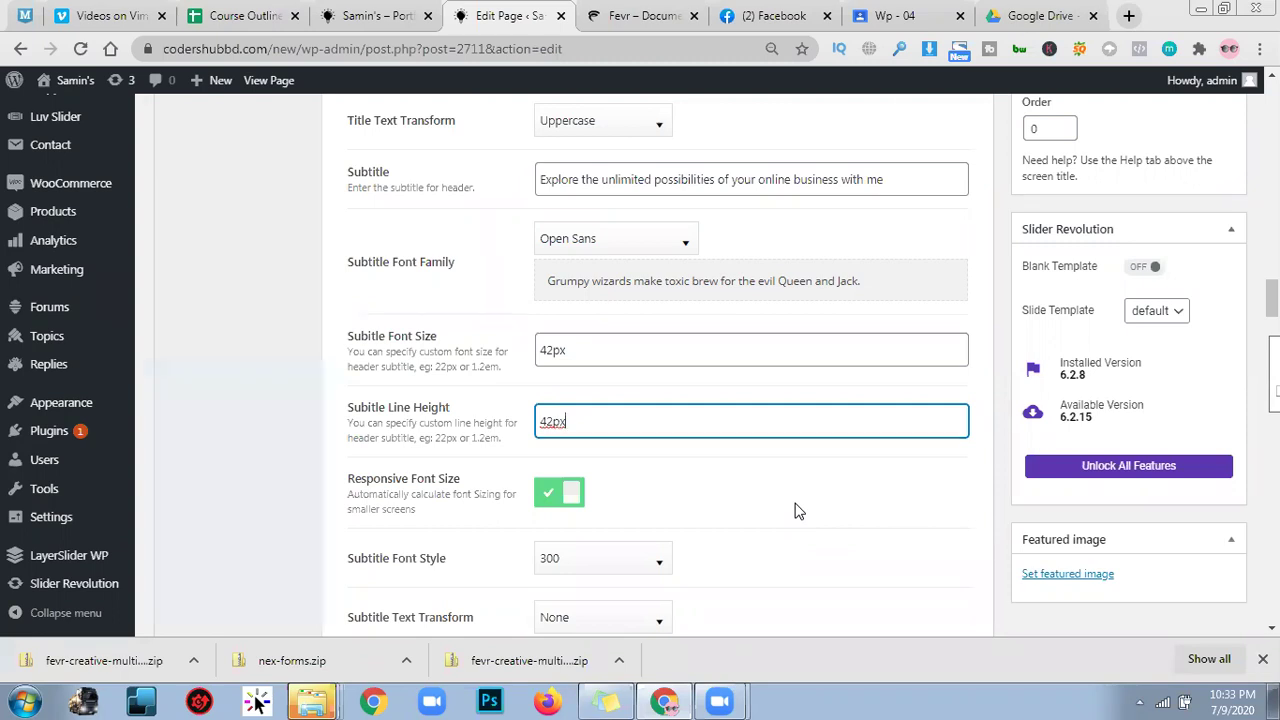
Update the Home page to save the header title and subtitle changes.
scroll(798, 511, "down", 3)
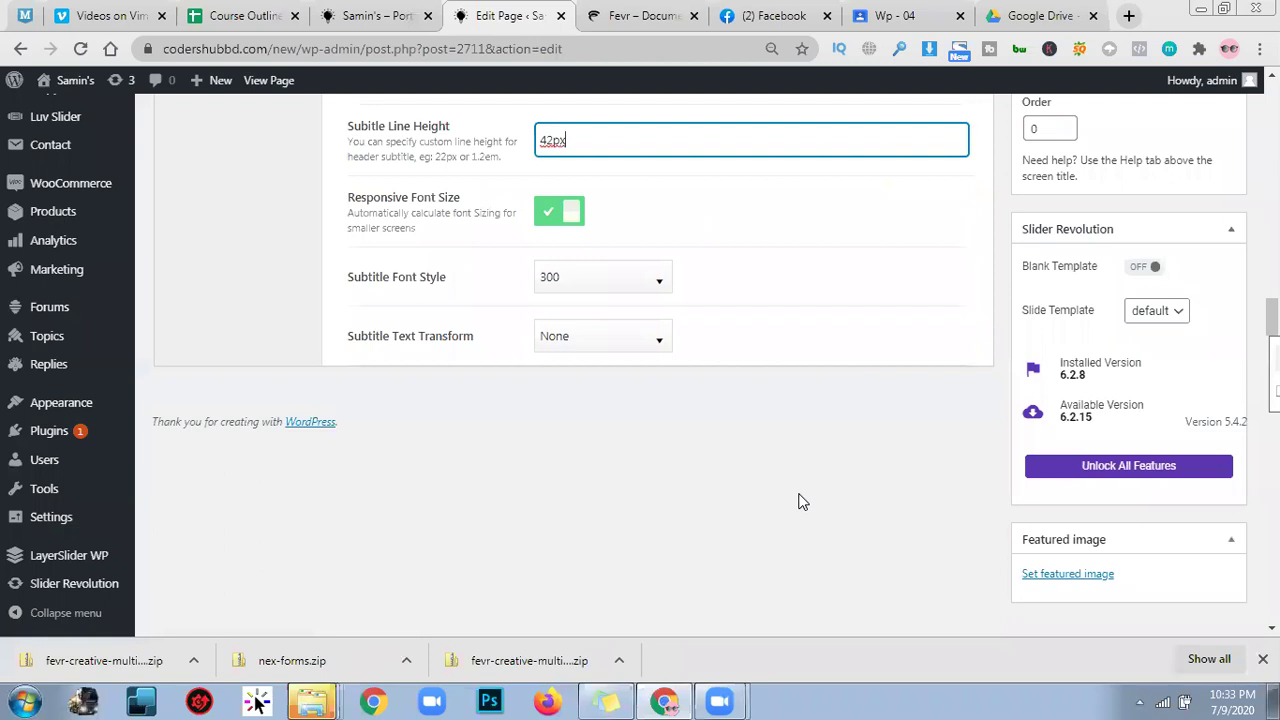
scroll(810, 499, "up", 10)
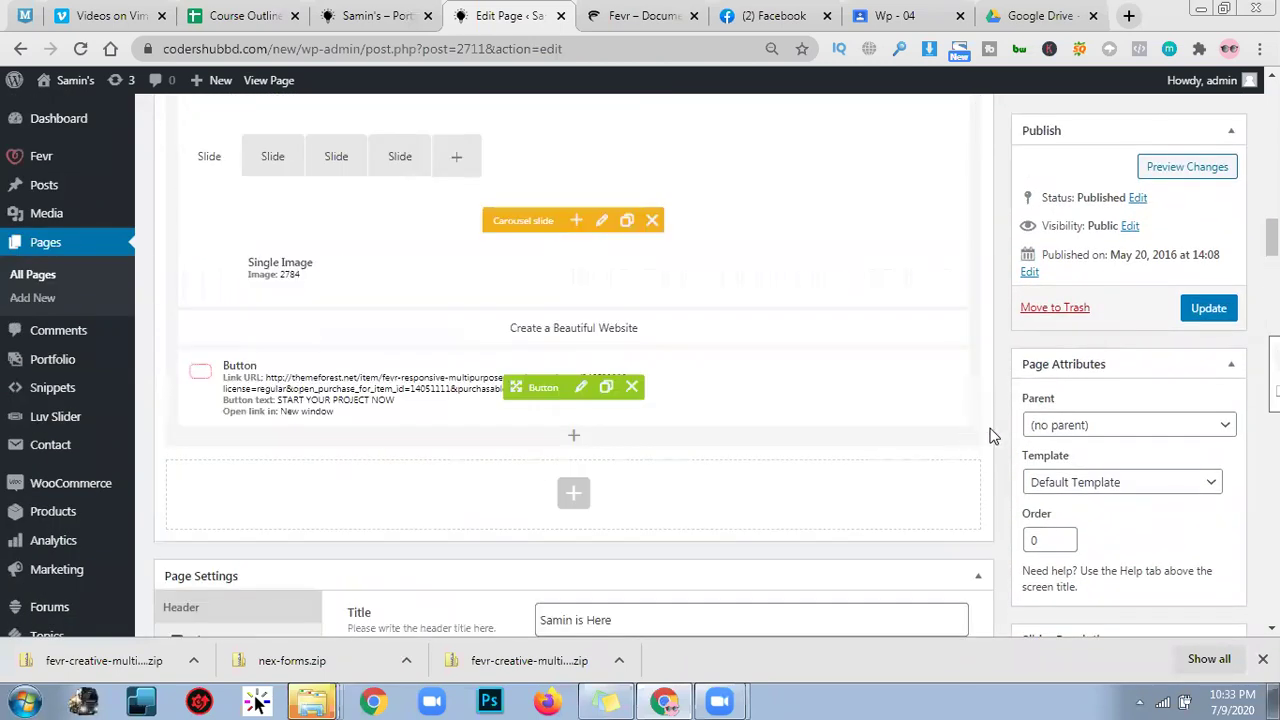
left_click(1224, 312)
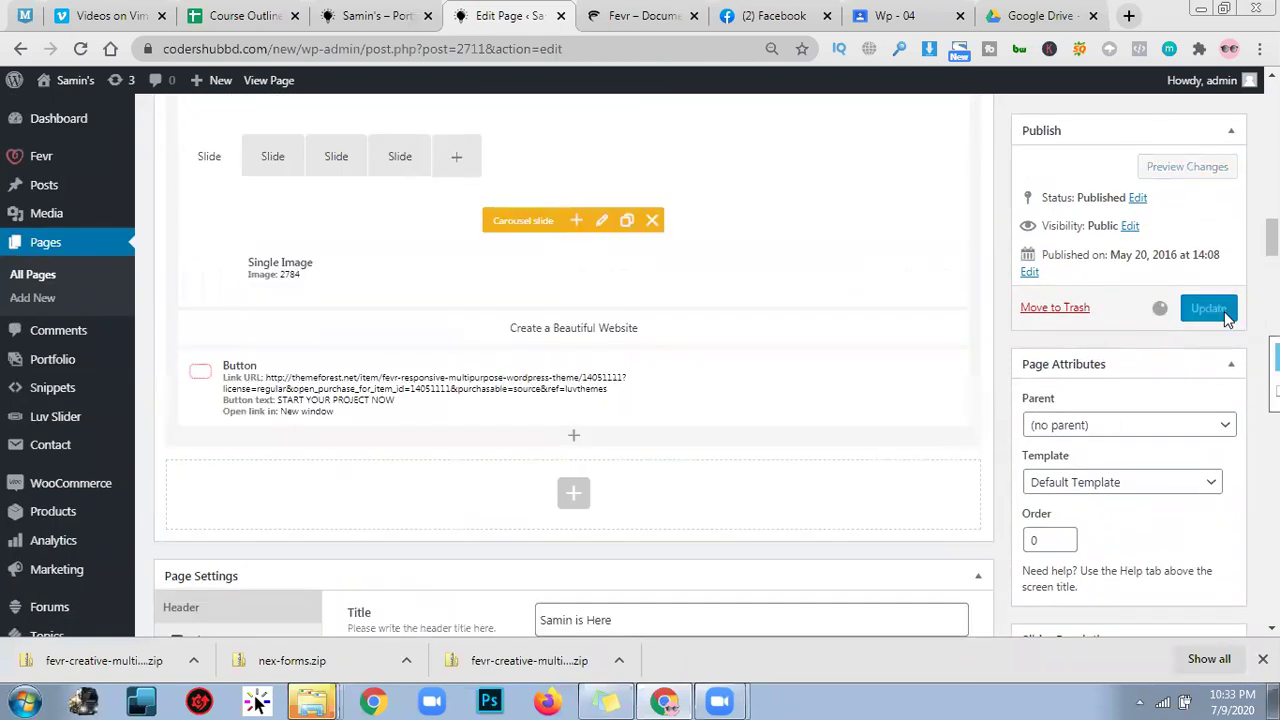
Reload the live Home page and check the header's title and subtitle.
left_click(370, 15)
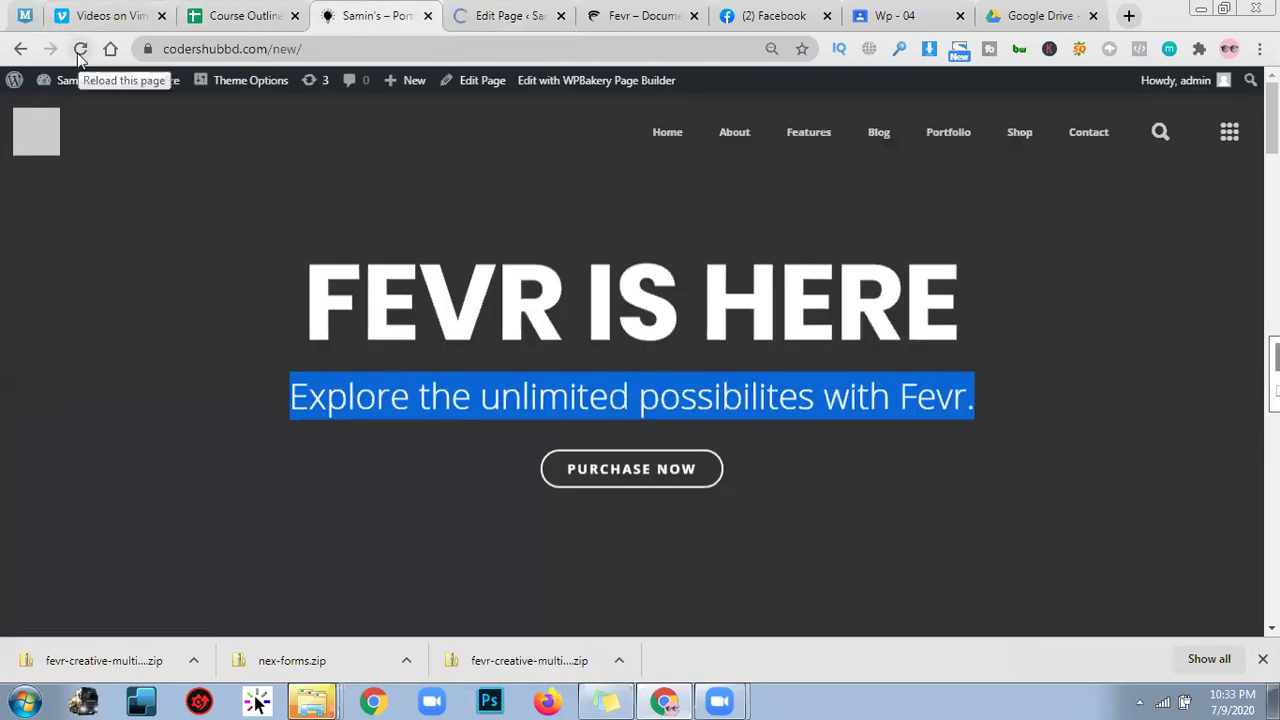
left_click(80, 49)
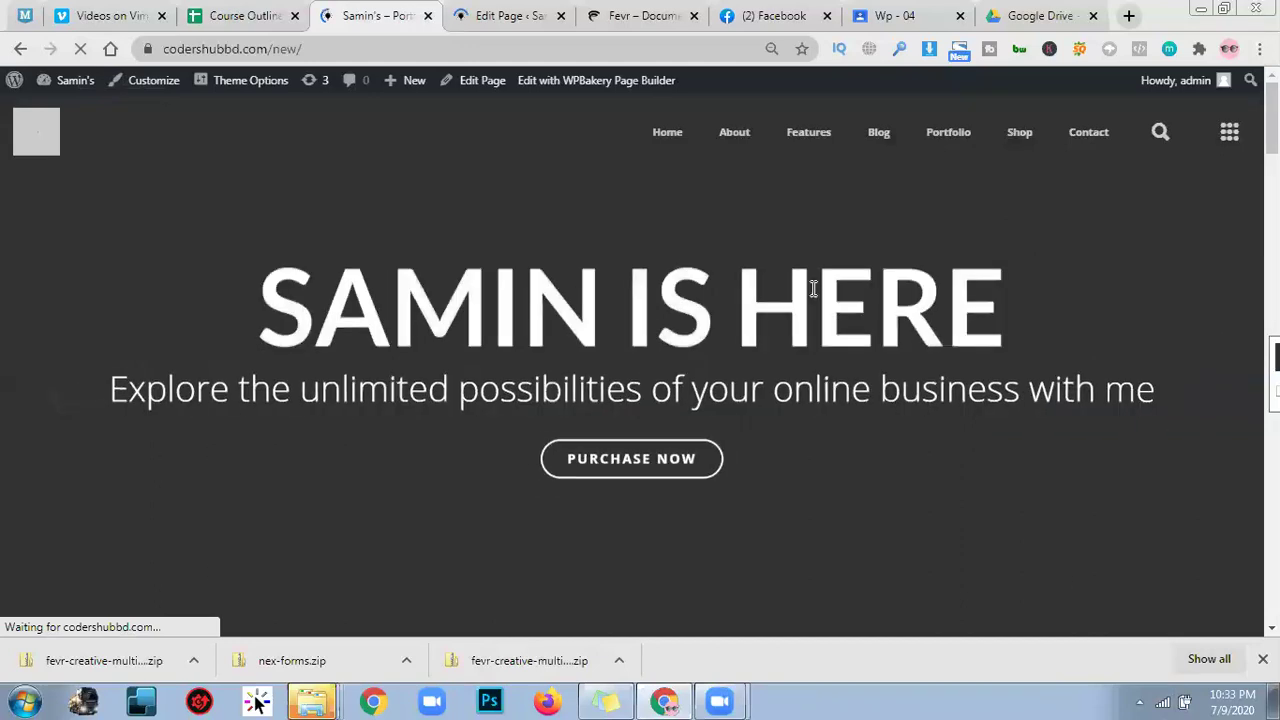
left_click_drag(358, 391, 642, 391)
triple_click(885, 388)
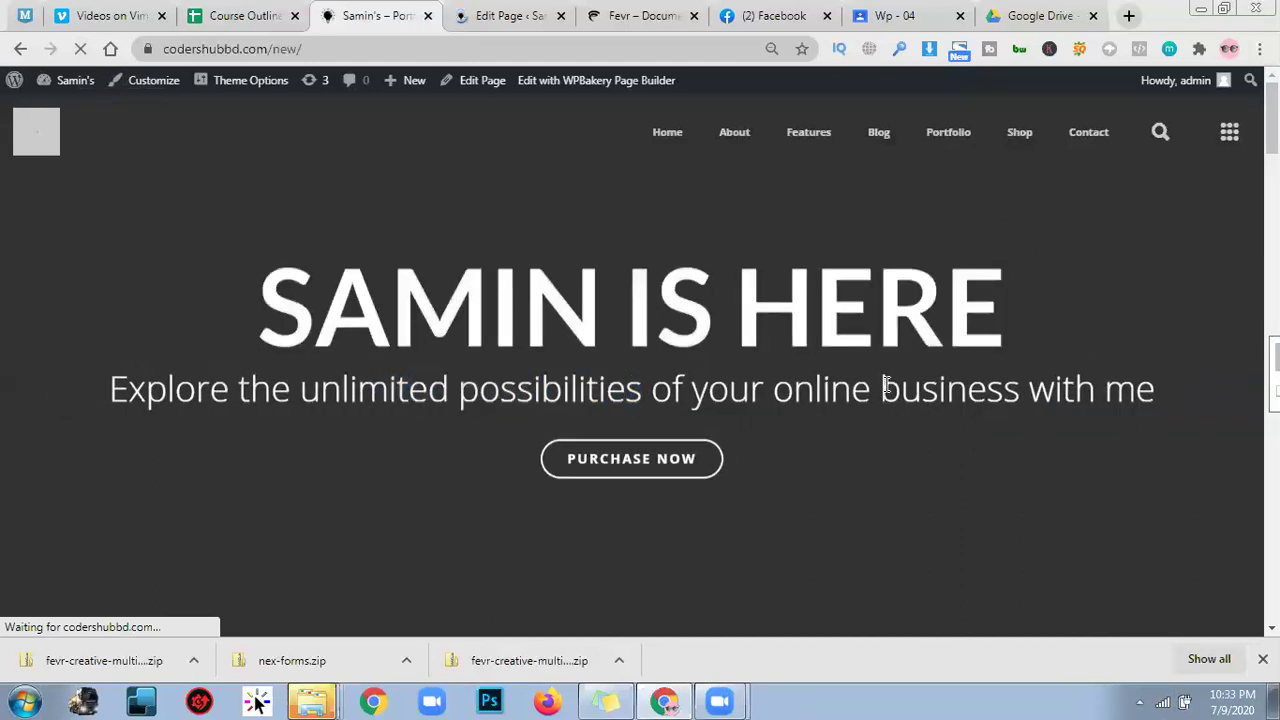
left_click(877, 409)
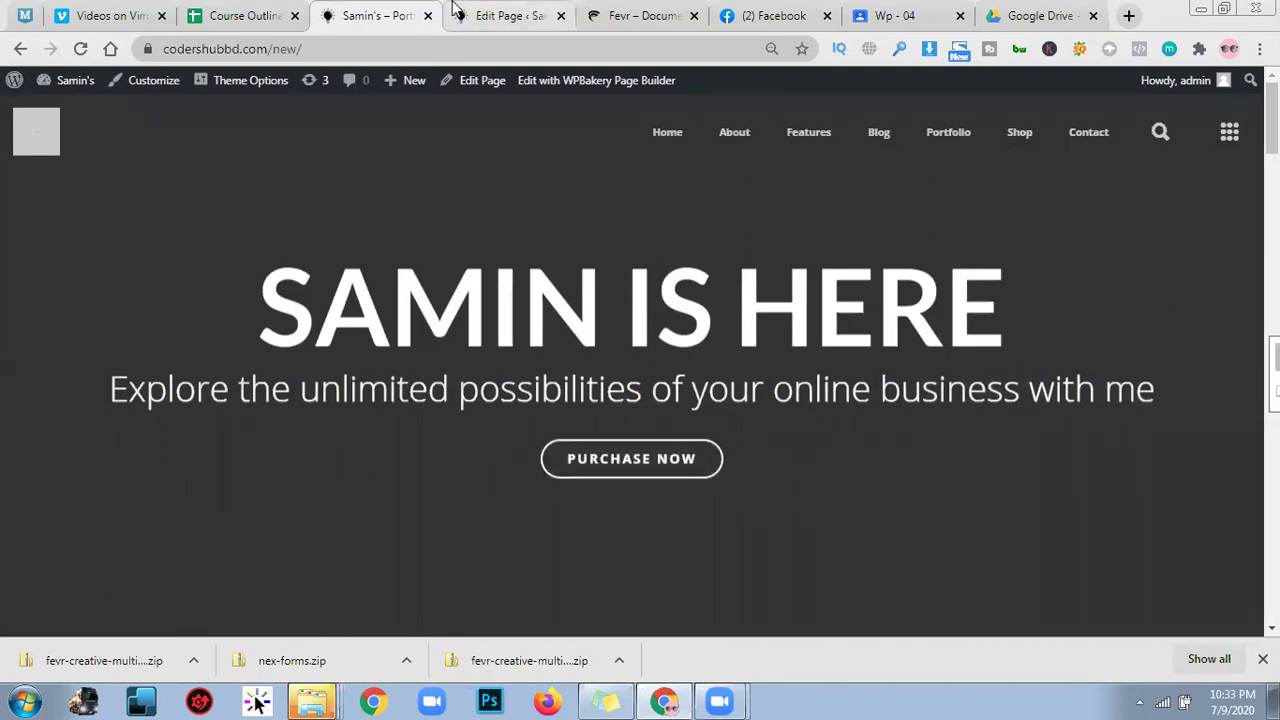
Return to editing the Home page and examine the header's Appearance settings, including the slider choices and overlay options.
left_click(505, 15)
scroll(703, 443, "down", 20)
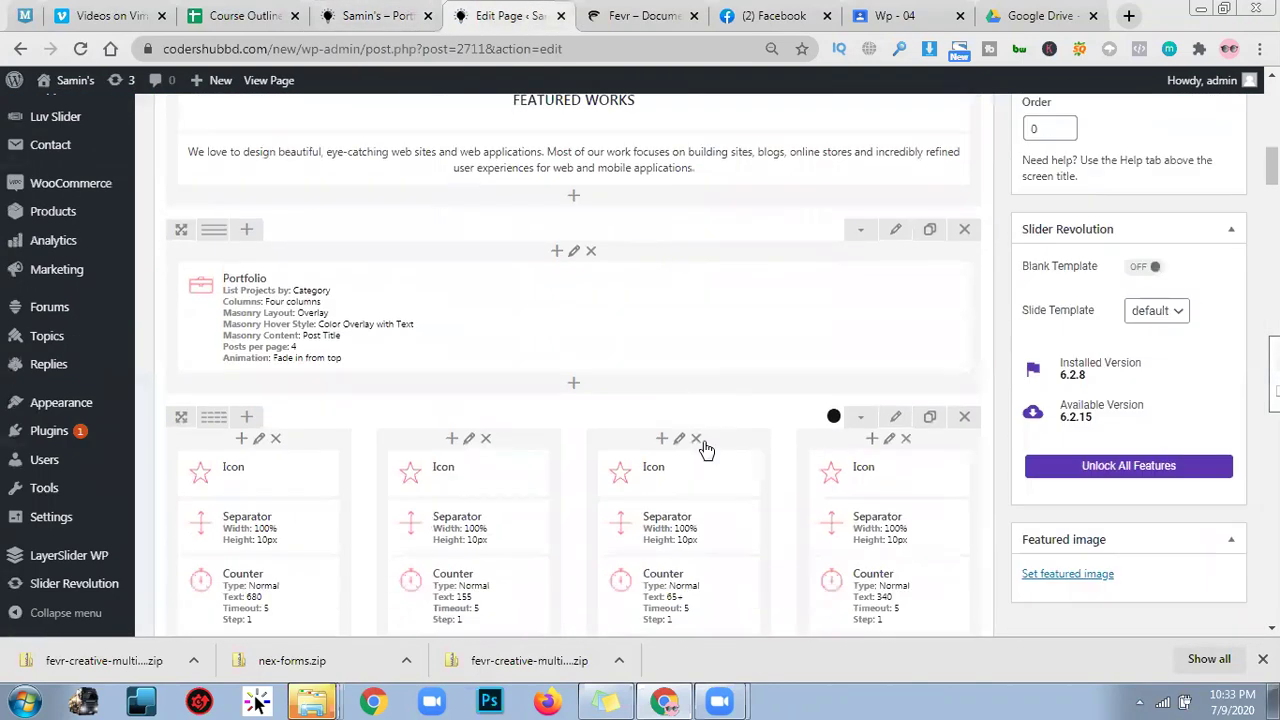
scroll(703, 449, "down", 20)
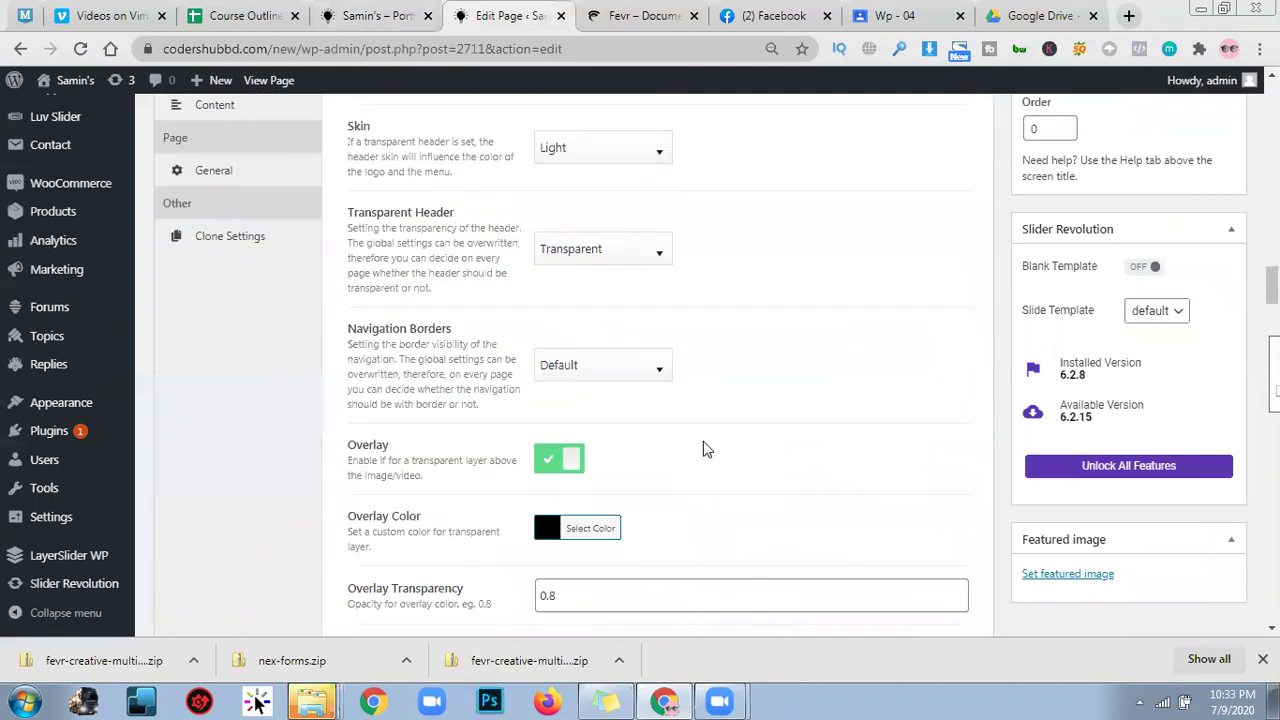
scroll(706, 456, "down", 2)
scroll(708, 462, "up", 7)
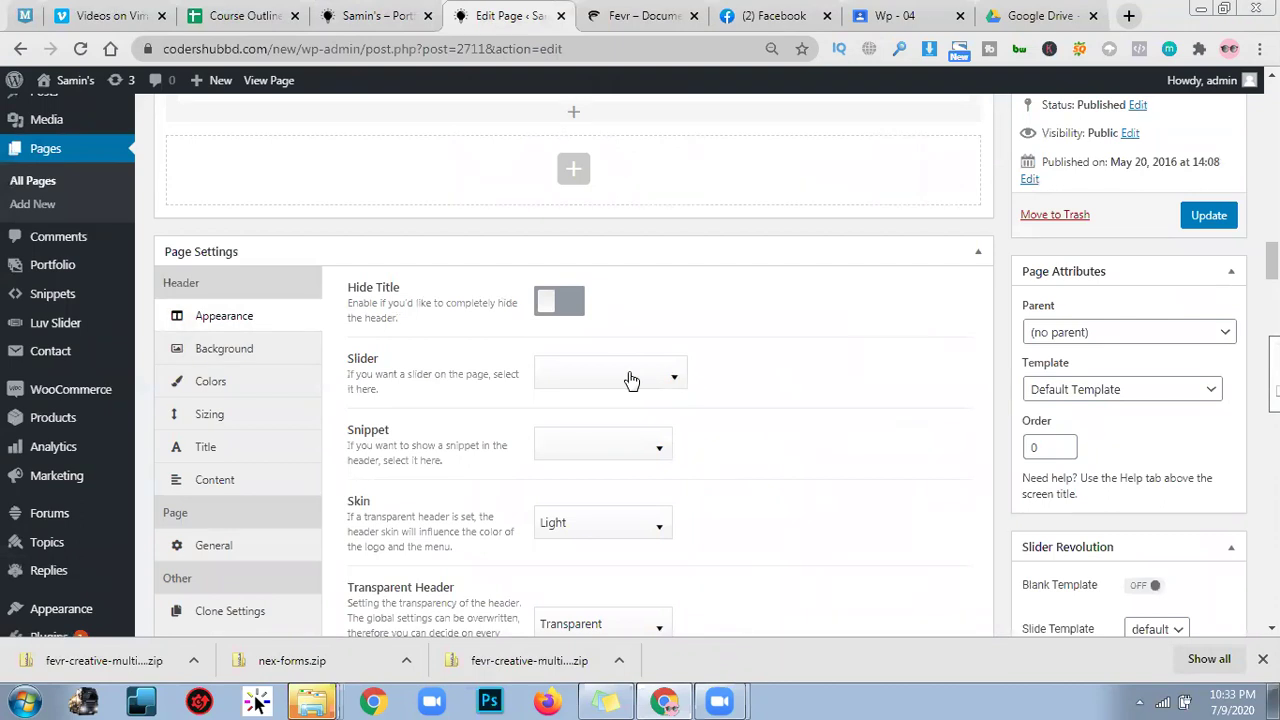
left_click(646, 394)
key("Escape")
scroll(8, 468, "down", 5)
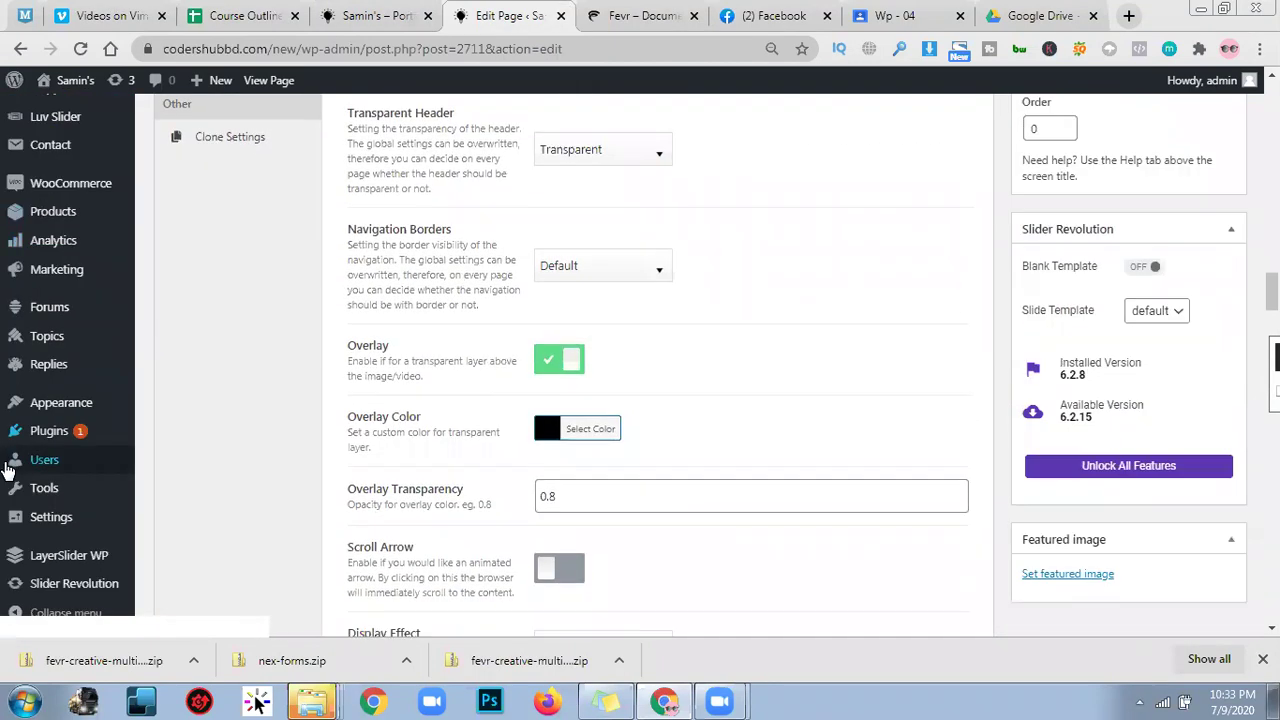
Examine the remaining header Appearance options, then the header's Background and Title settings.
scroll(8, 468, "down", 3)
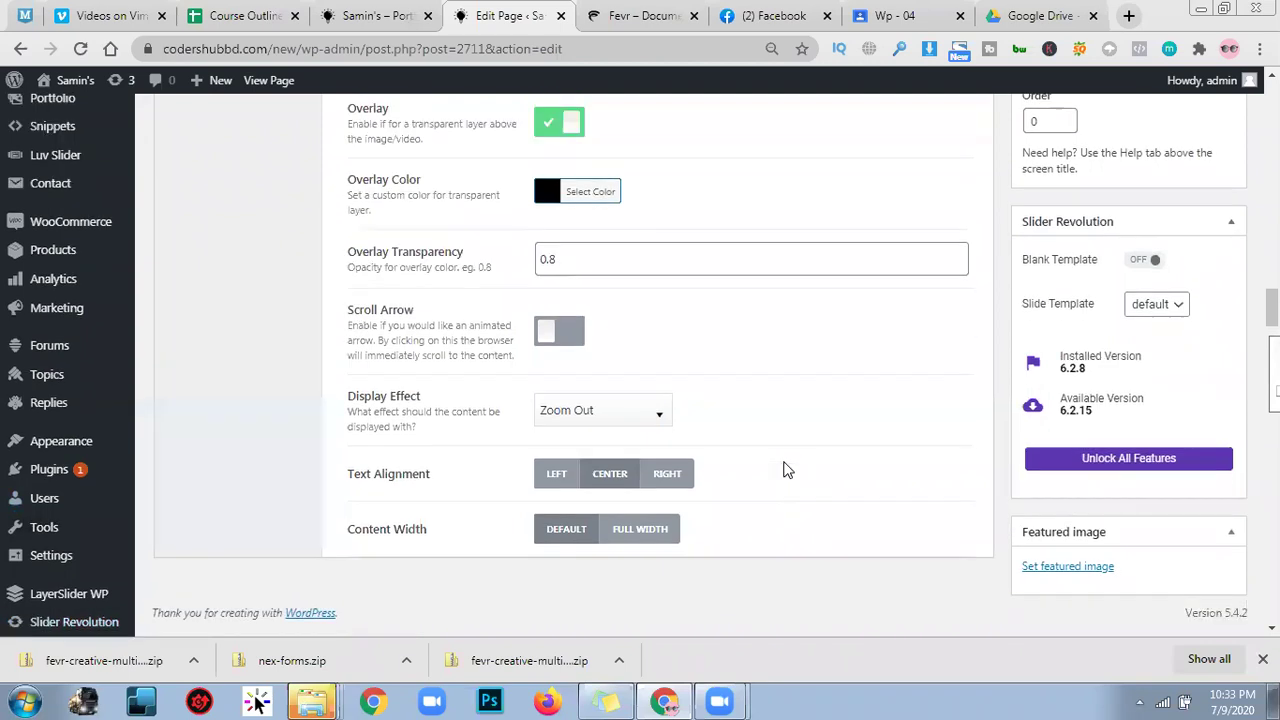
scroll(784, 470, "up", 7)
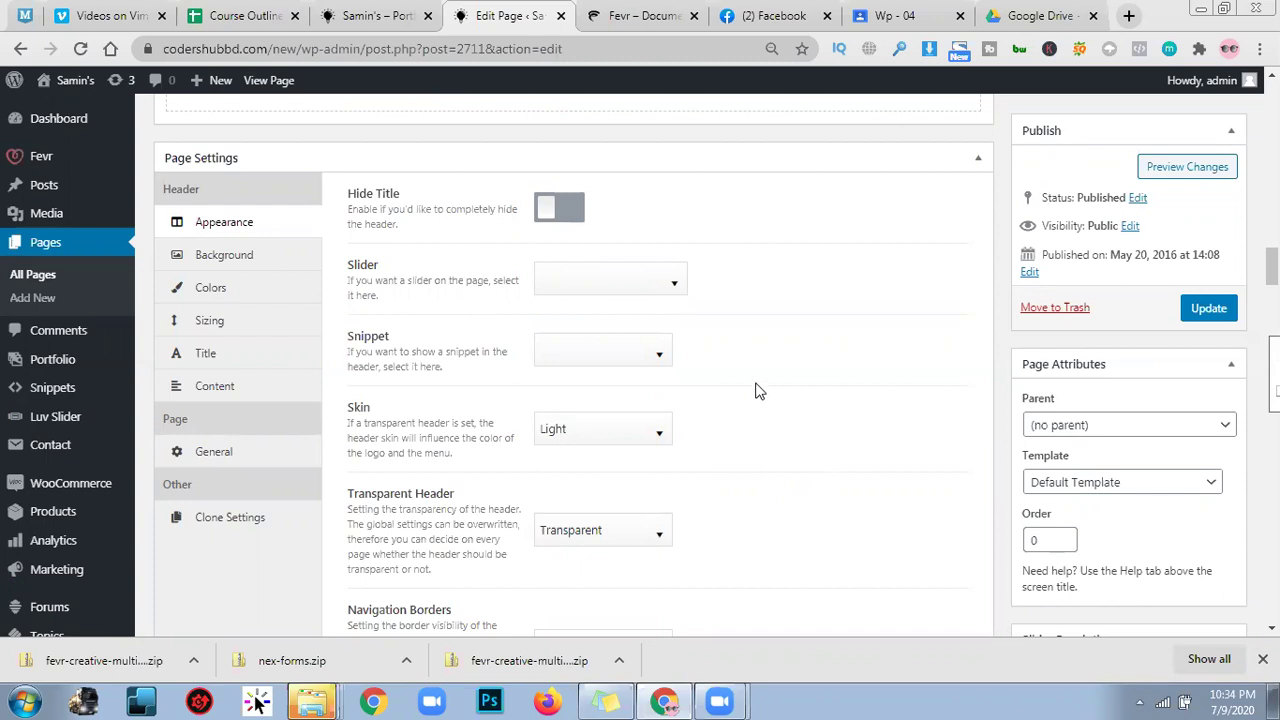
left_click(249, 266)
scroll(769, 477, "down", 4)
scroll(640, 449, "up", 4)
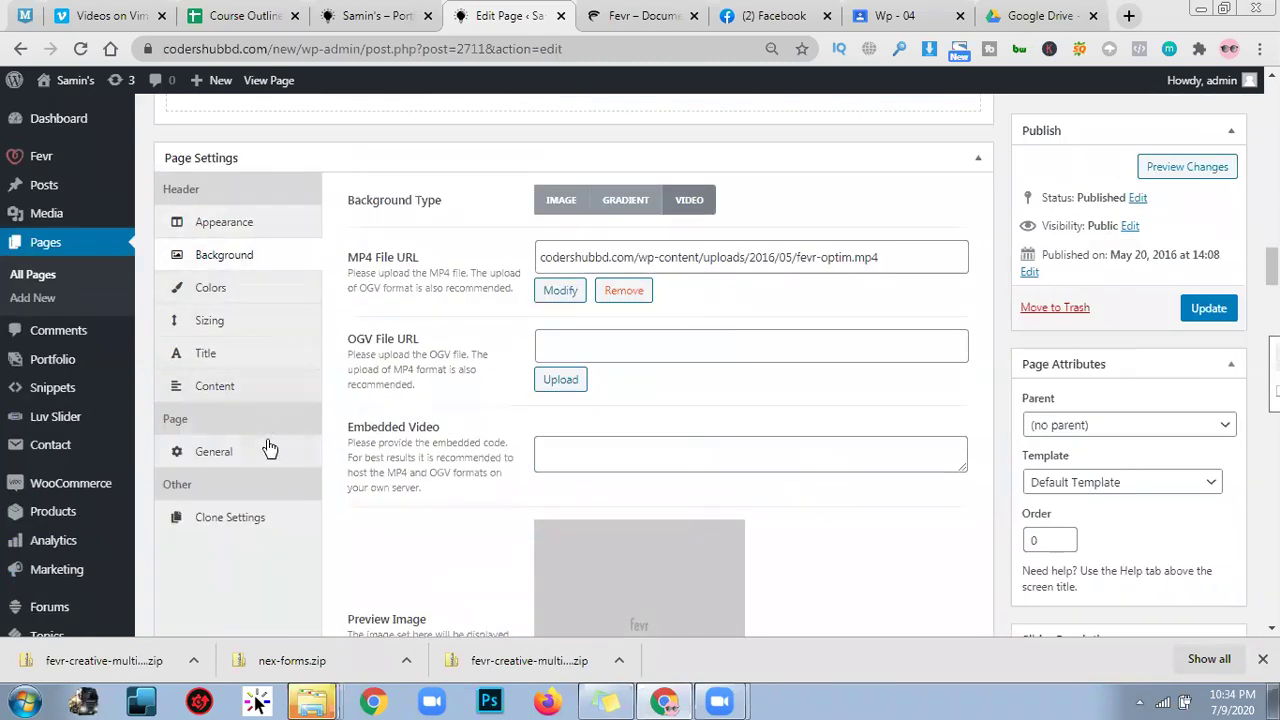
left_click(260, 376)
left_click(258, 355)
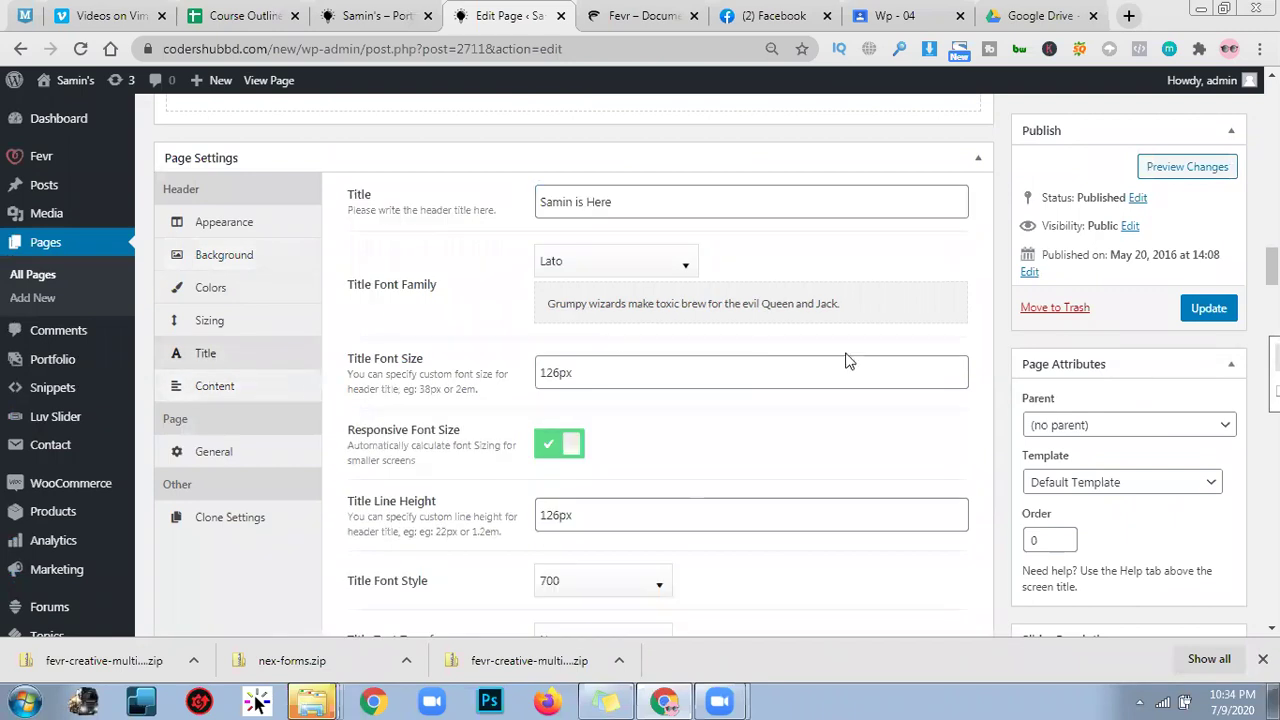
Read through the luv_button shortcode in the header's Content settings.
left_click(272, 385)
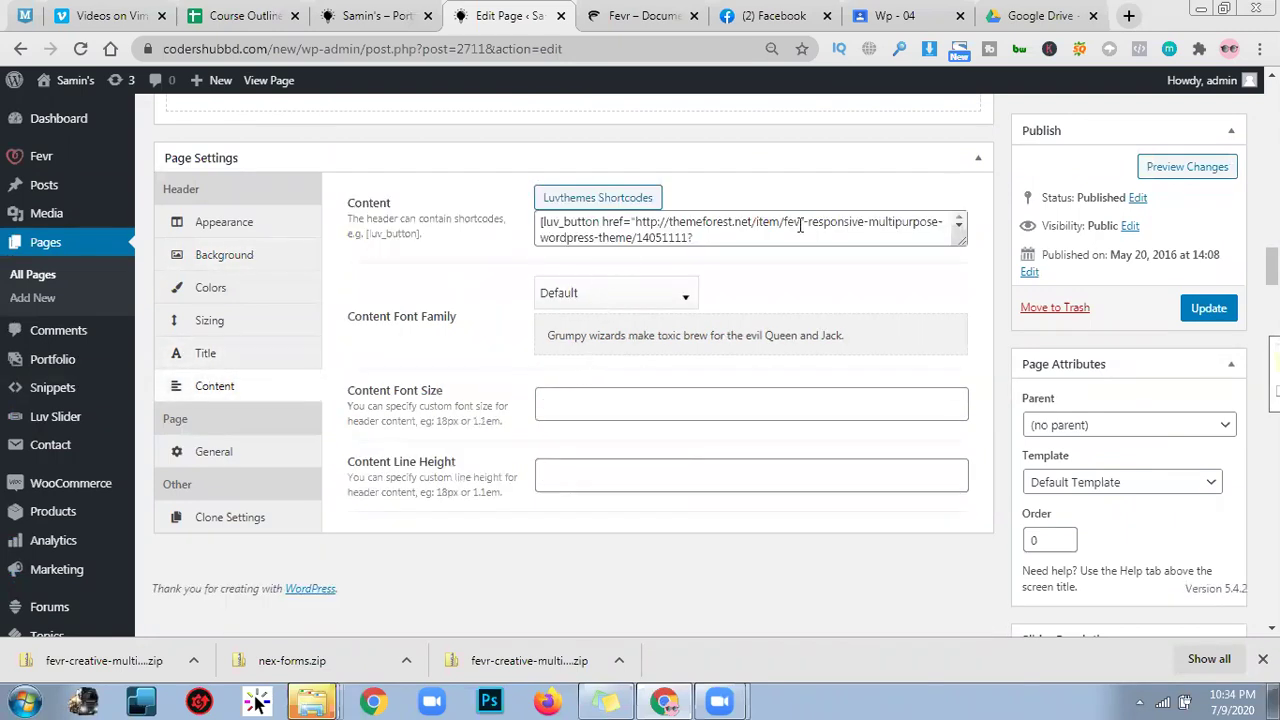
left_click(747, 242)
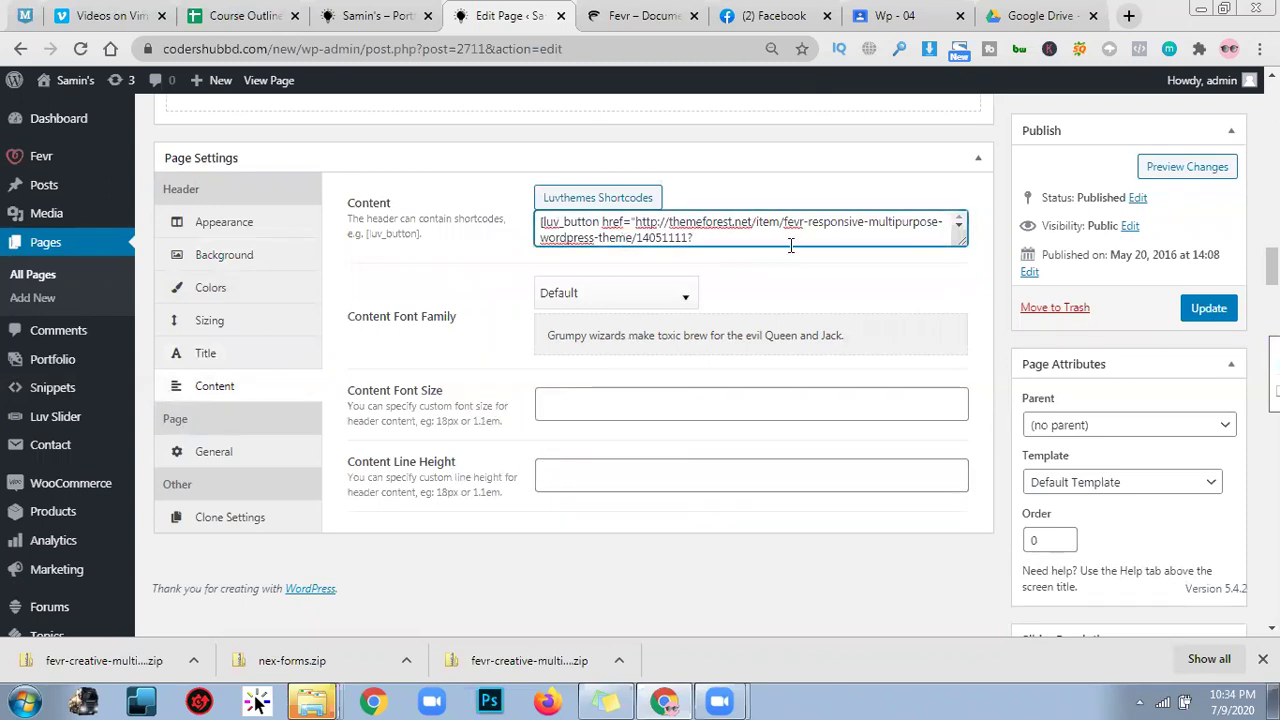
scroll(811, 237, "down", 5)
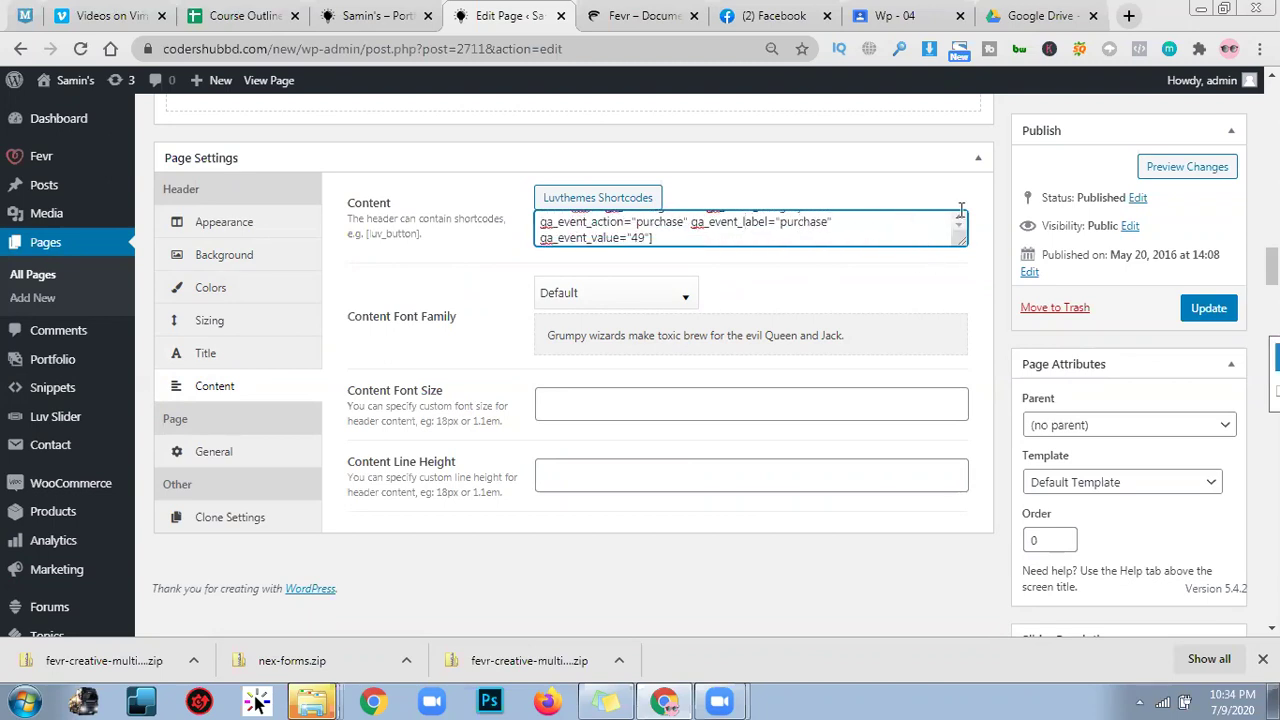
left_click(960, 220)
left_click(960, 220)
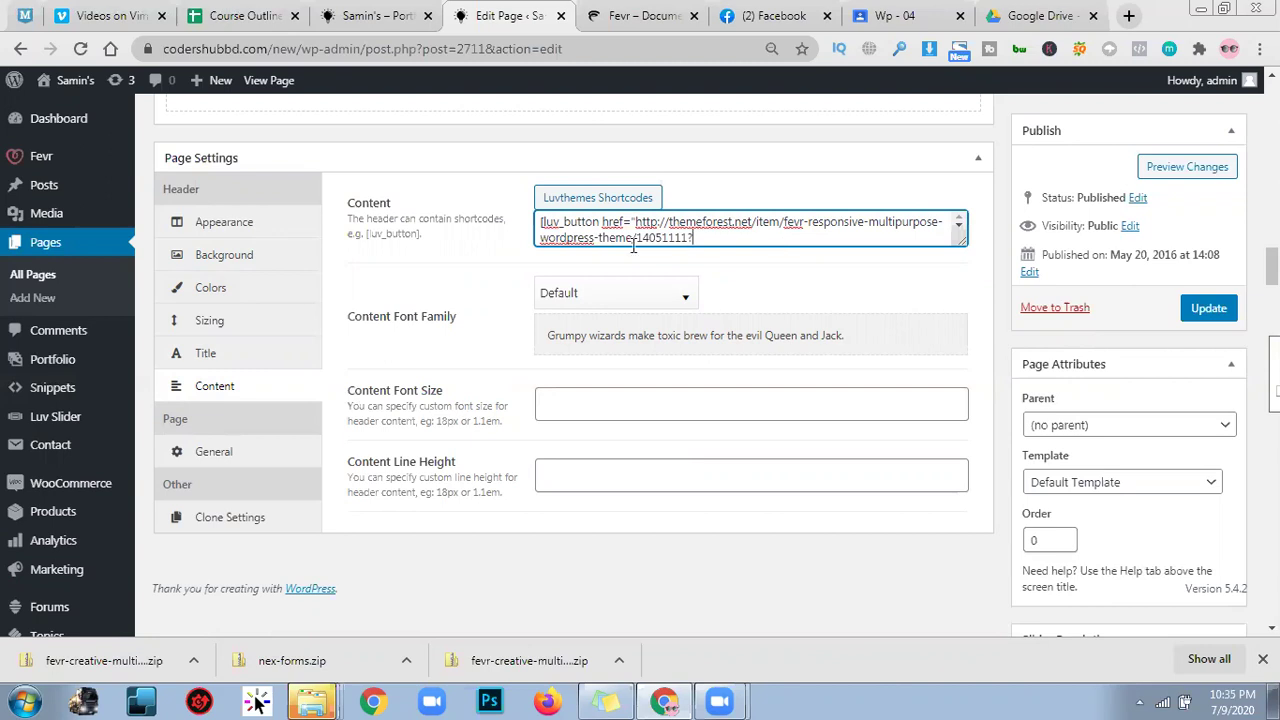
Examine the live Home page from the header's Purchase Now button through all sections down to the footer.
left_click(640, 14)
left_click(555, 12)
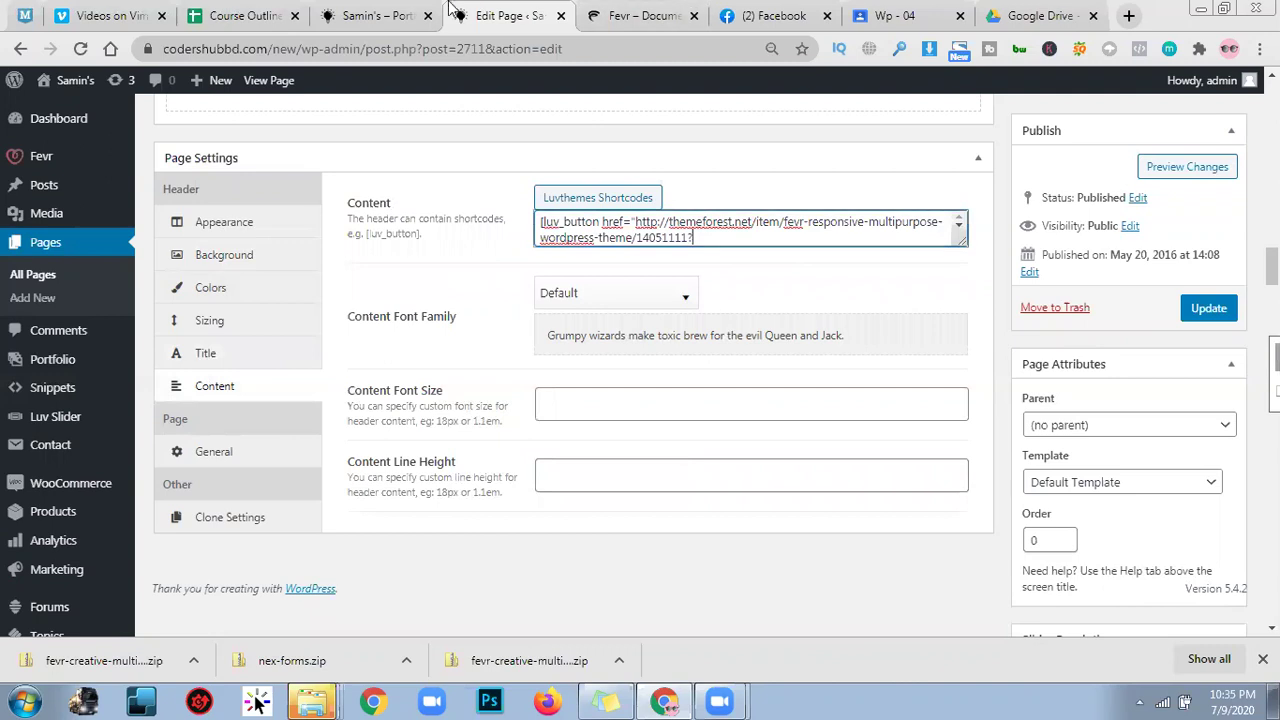
left_click(388, 14)
left_click(463, 10)
left_click(380, 14)
scroll(1062, 365, "down", 1)
scroll(1062, 365, "down", 4)
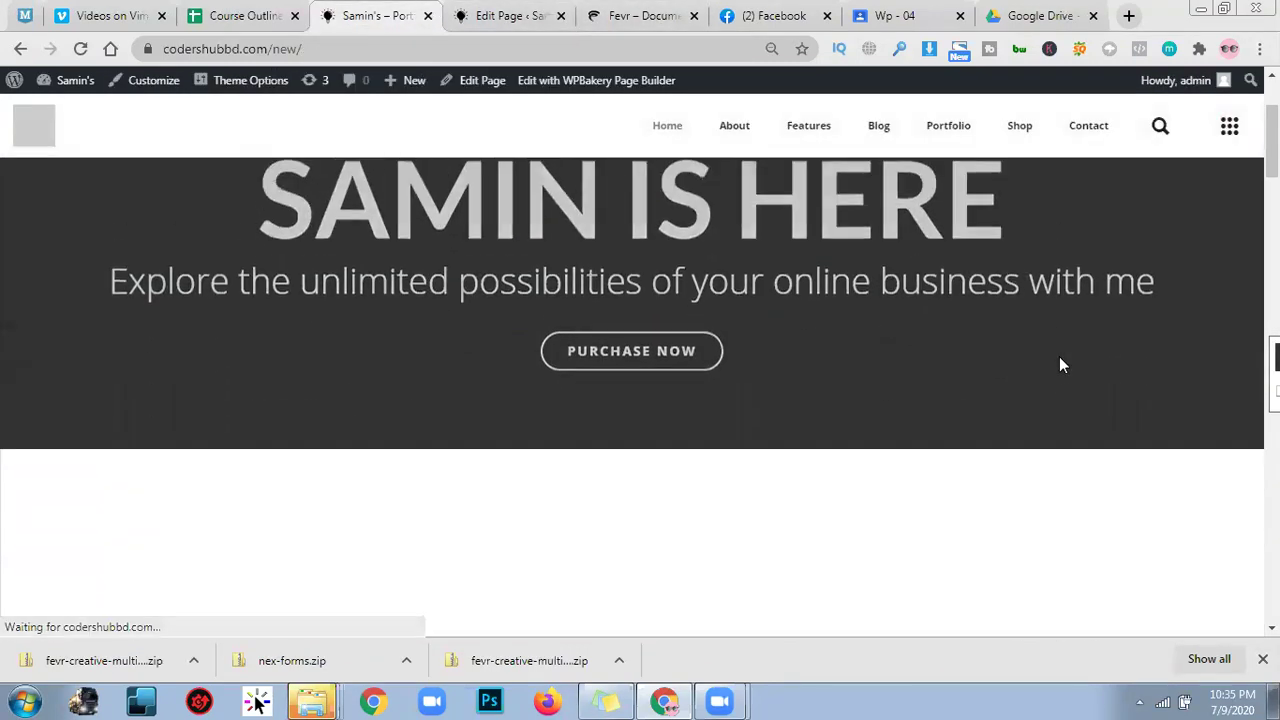
scroll(1062, 365, "up", 1)
scroll(729, 379, "up", 4)
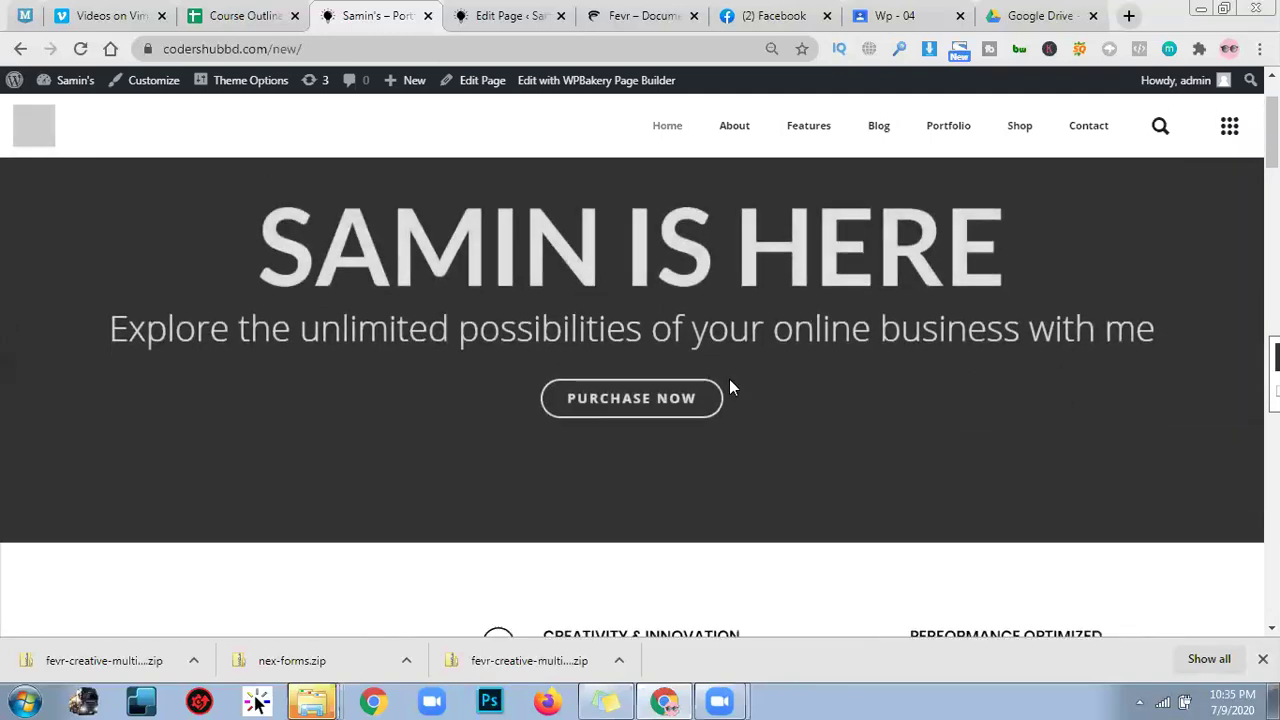
scroll(802, 415, "down", 10)
scroll(804, 420, "down", 15)
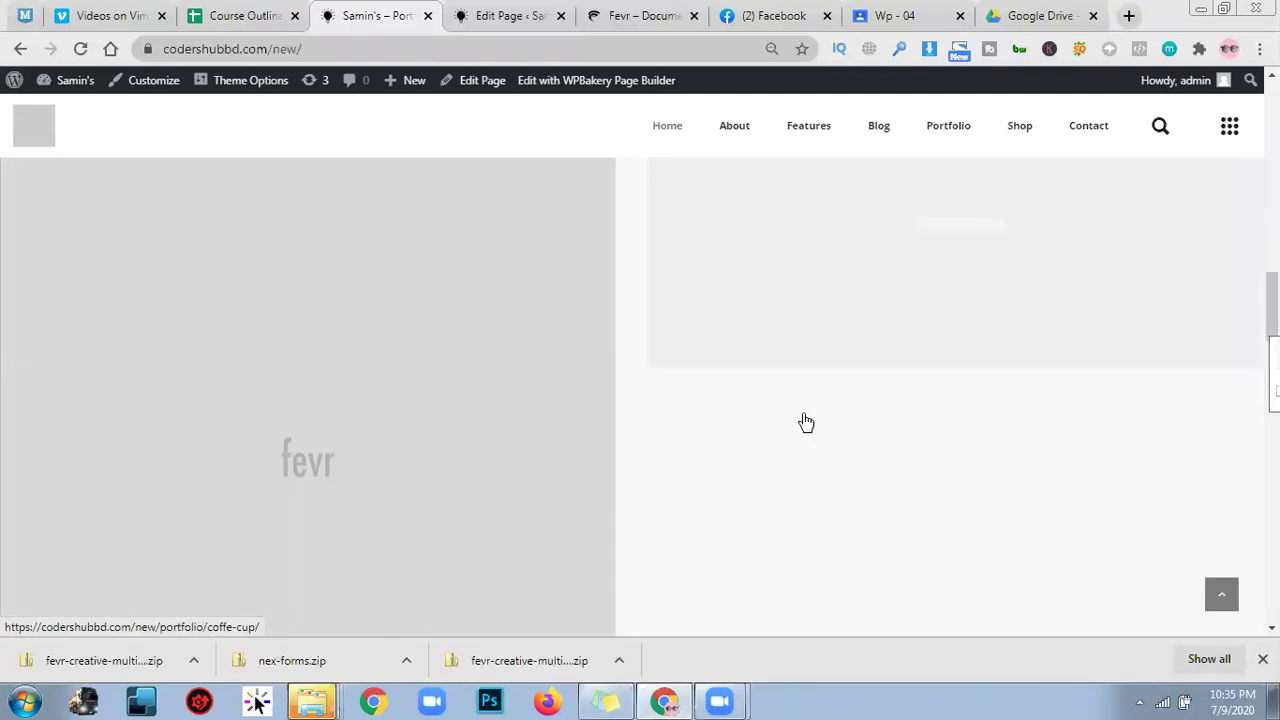
scroll(806, 415, "down", 8)
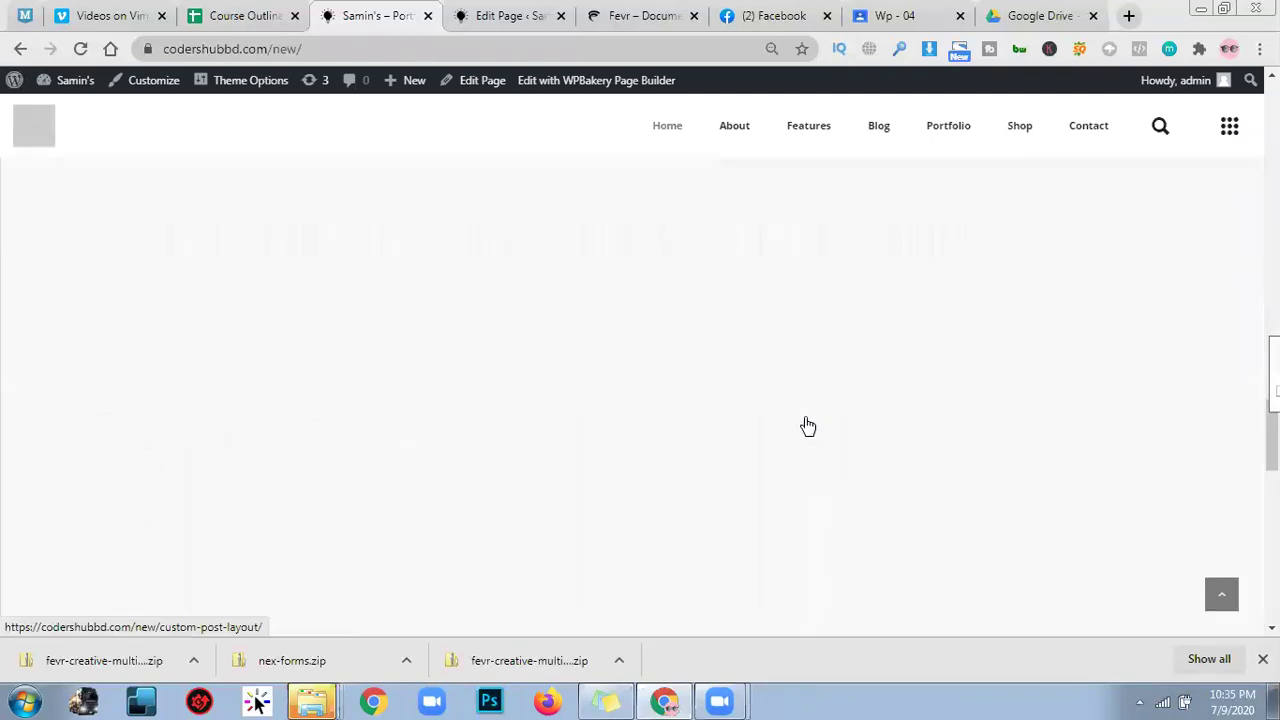
scroll(806, 420, "down", 6)
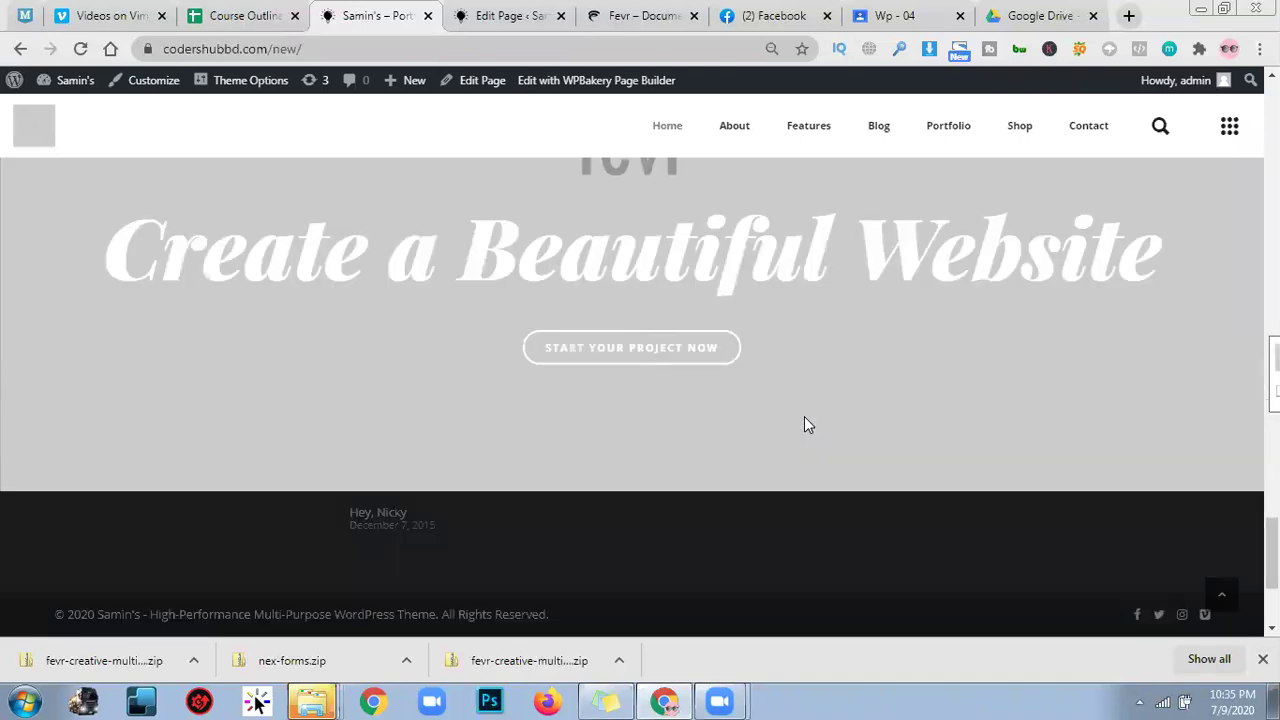
scroll(808, 430, "up", 4)
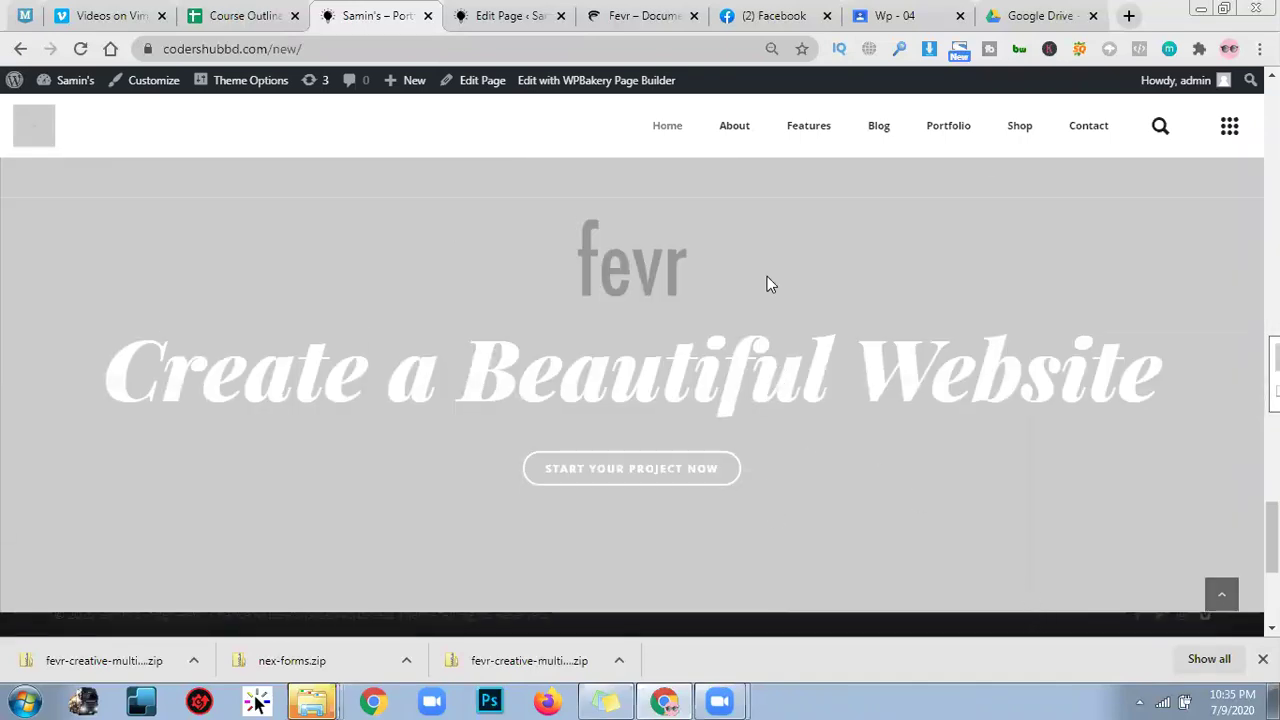
Open the Home page with WPBakery Page Builder in a separate tab and review the header content's shortcode hint in the page settings.
middle_click(655, 88)
left_click_drag(500, 10, 625, 8)
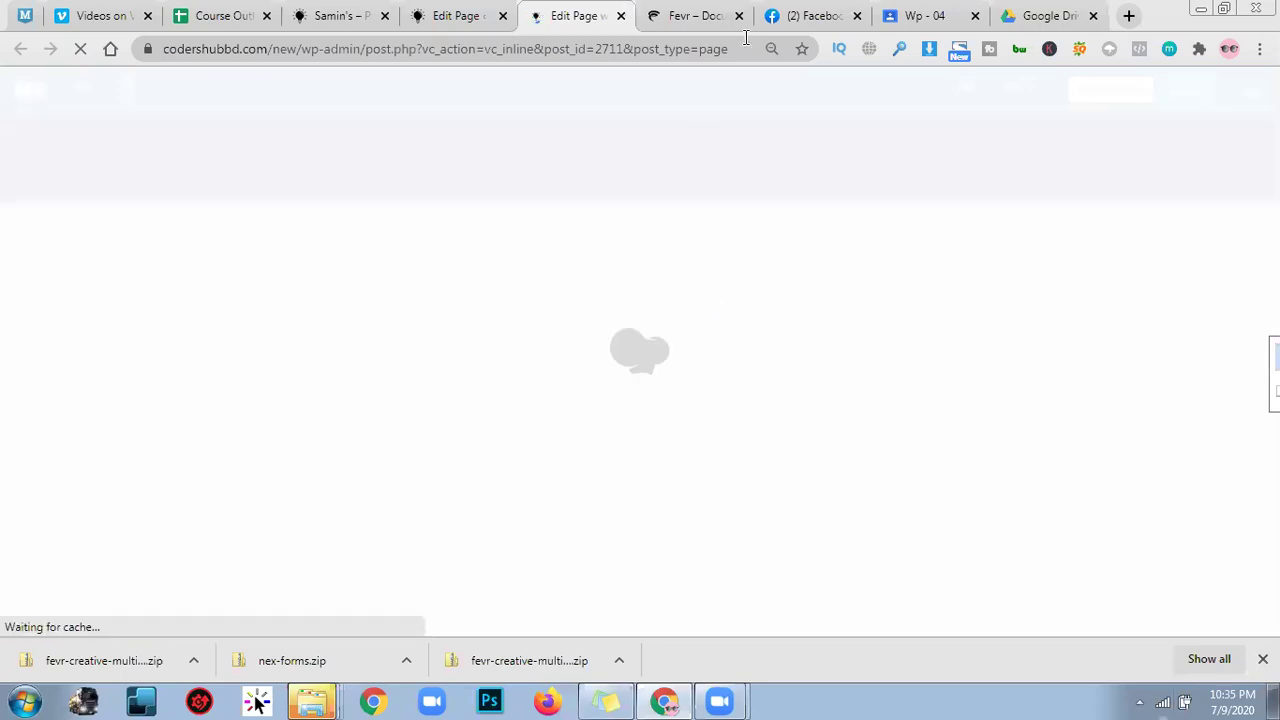
left_click(495, 10)
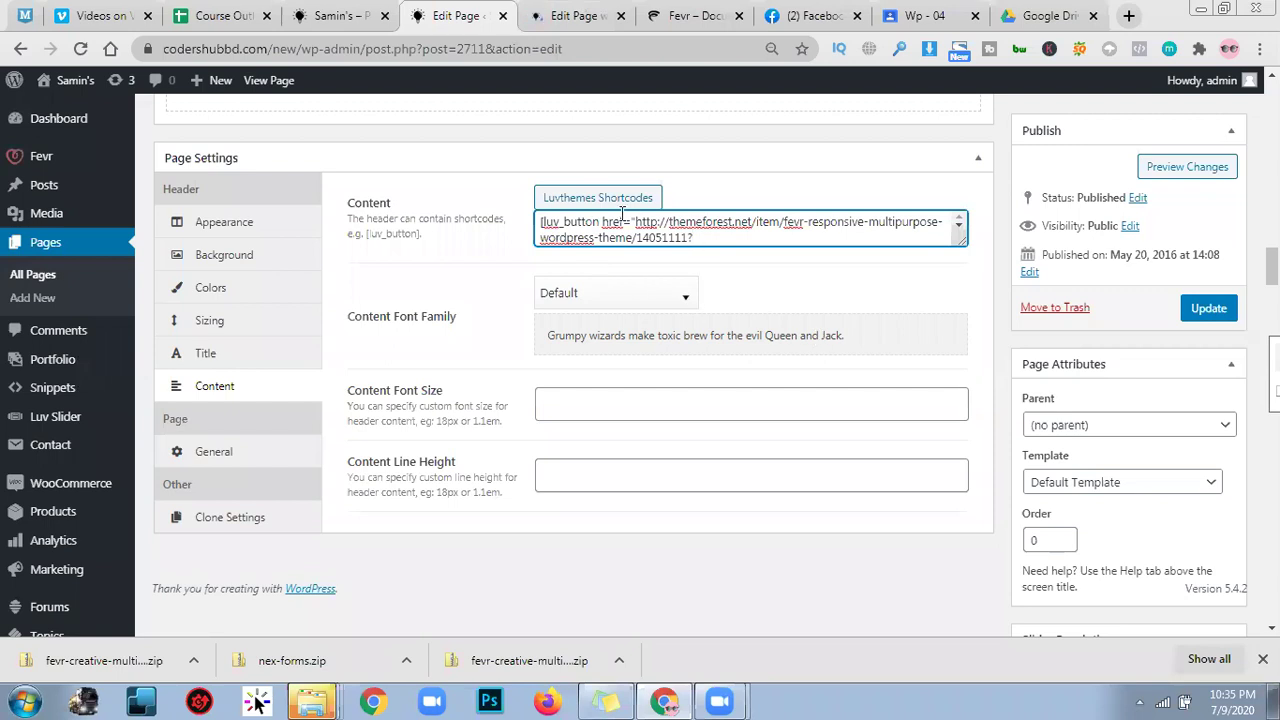
left_click_drag(363, 234, 425, 235)
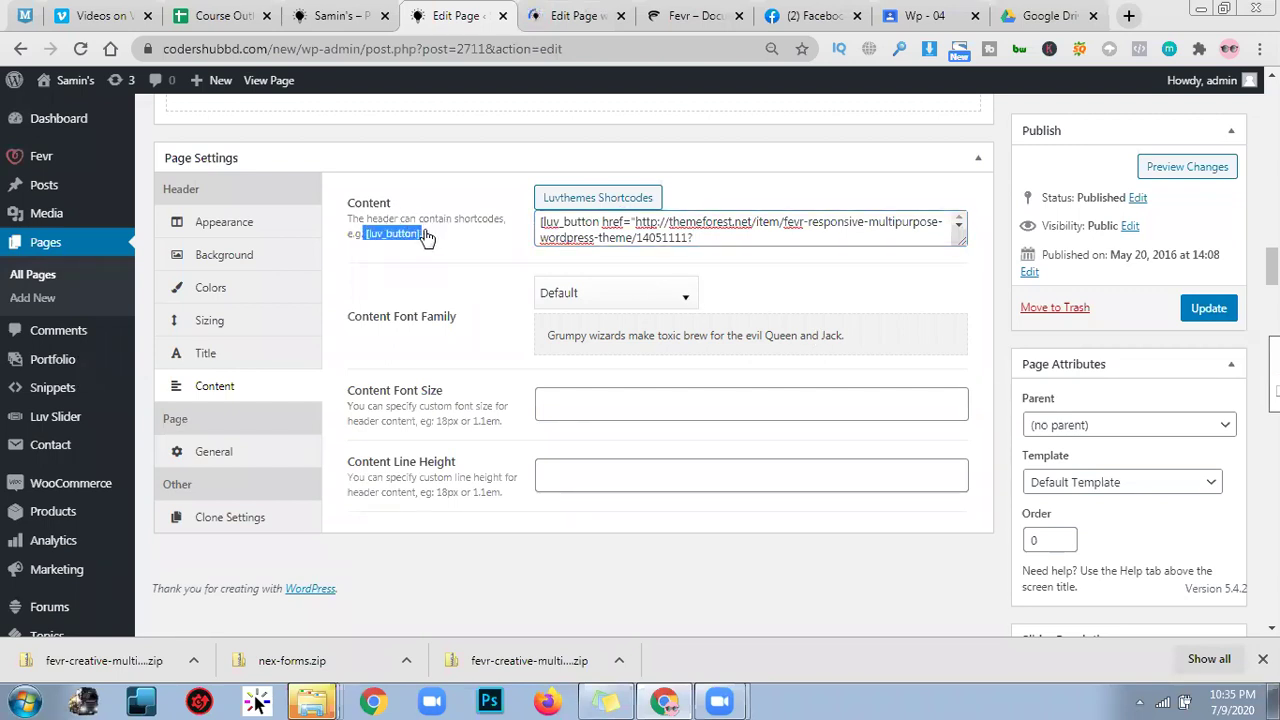
left_click(495, 140)
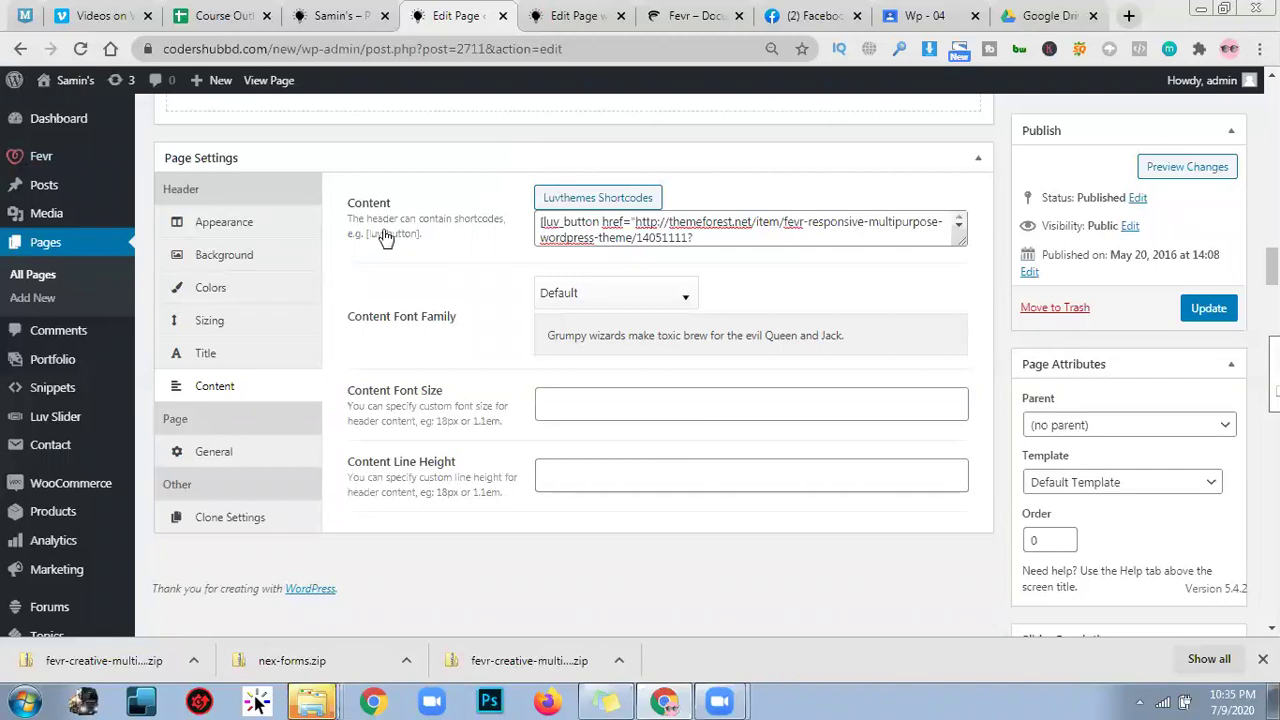
mouse_move(45, 158)
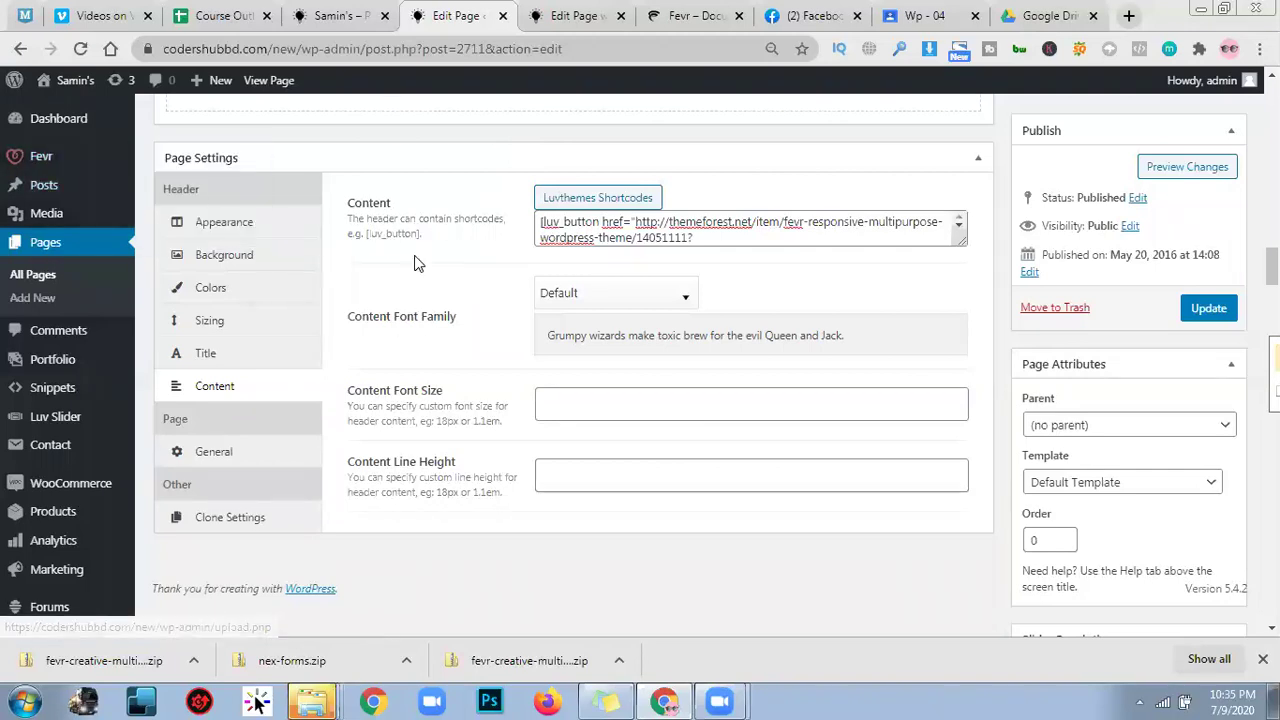
Look over the Home page in the WPBakery frontend editor, from the header down to the footer.
left_click(553, 6)
scroll(971, 401, "down", 15)
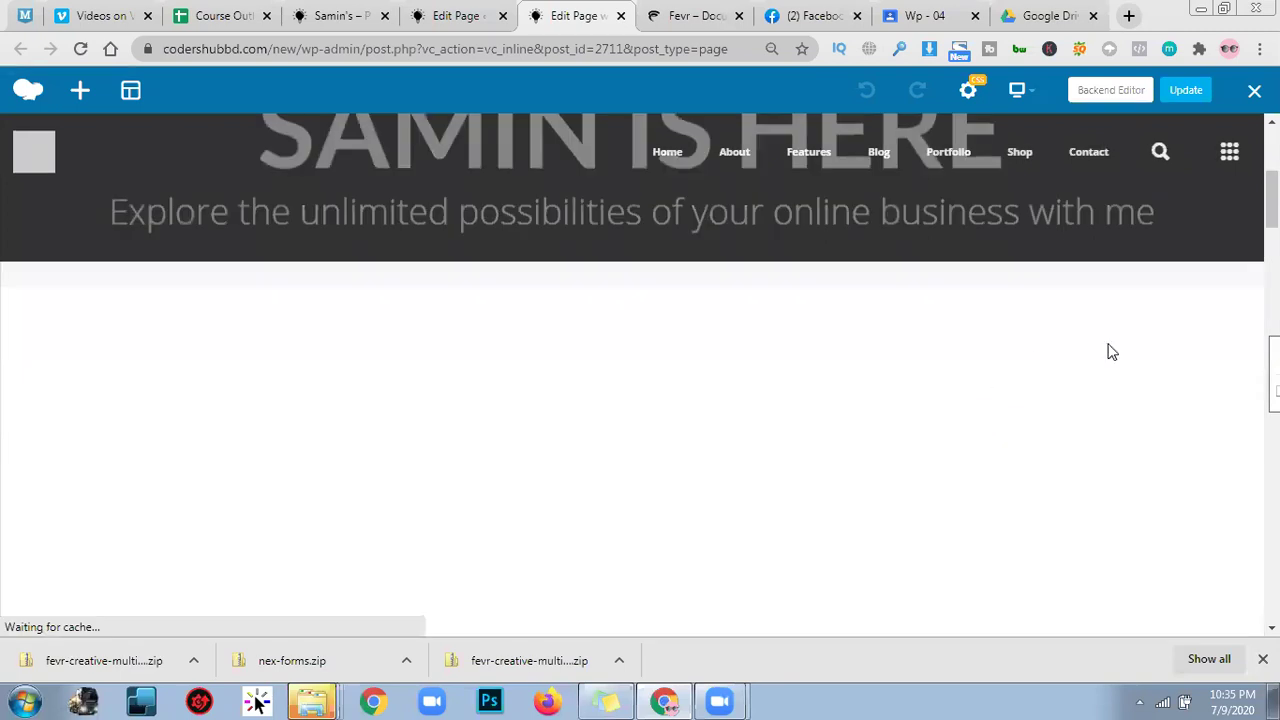
scroll(941, 413, "up", 15)
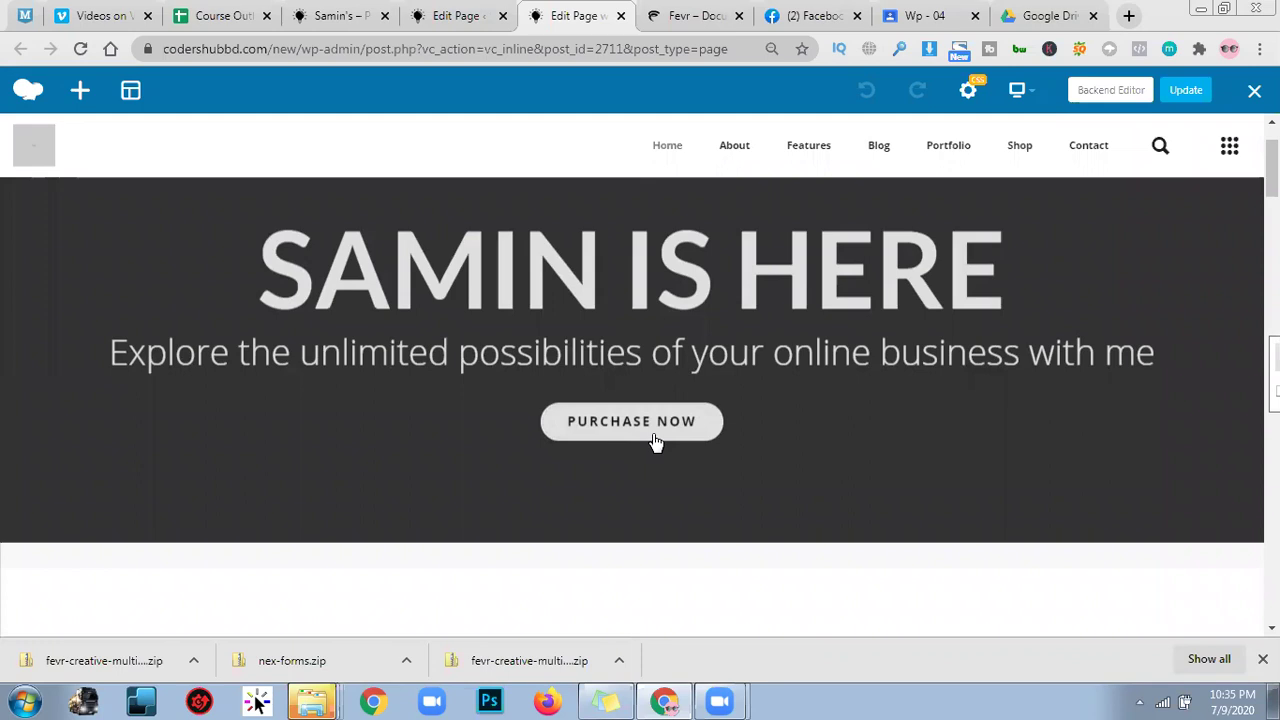
scroll(823, 437, "down", 6)
scroll(826, 437, "down", 12)
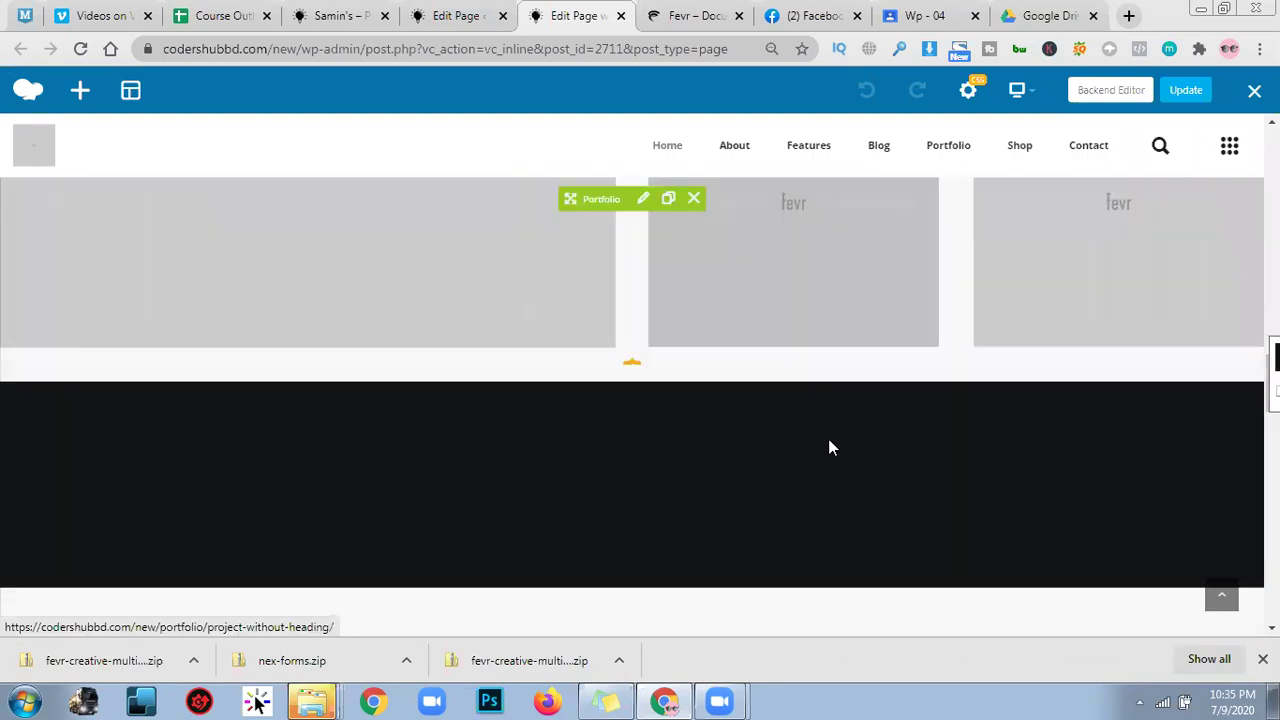
scroll(838, 455, "down", 6)
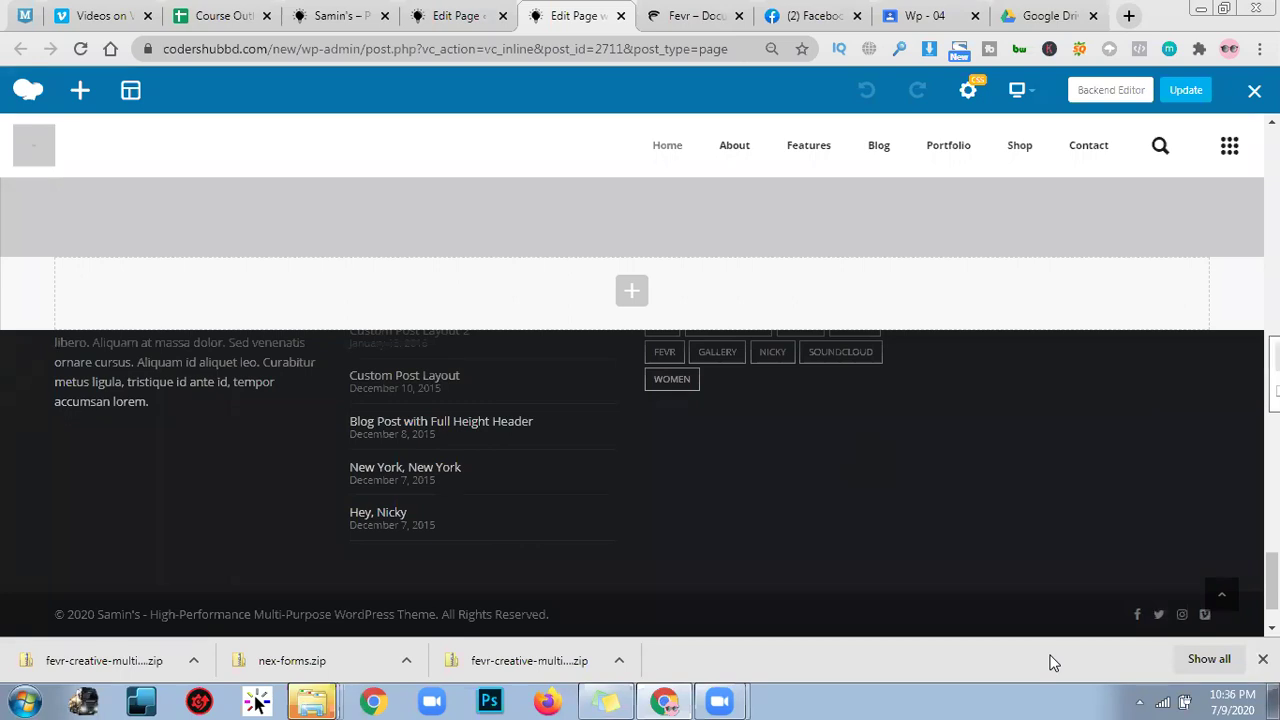
Add a new Row element in the empty area between the "Create a Beautiful Website" section and the footer.
scroll(920, 445, "up", 3)
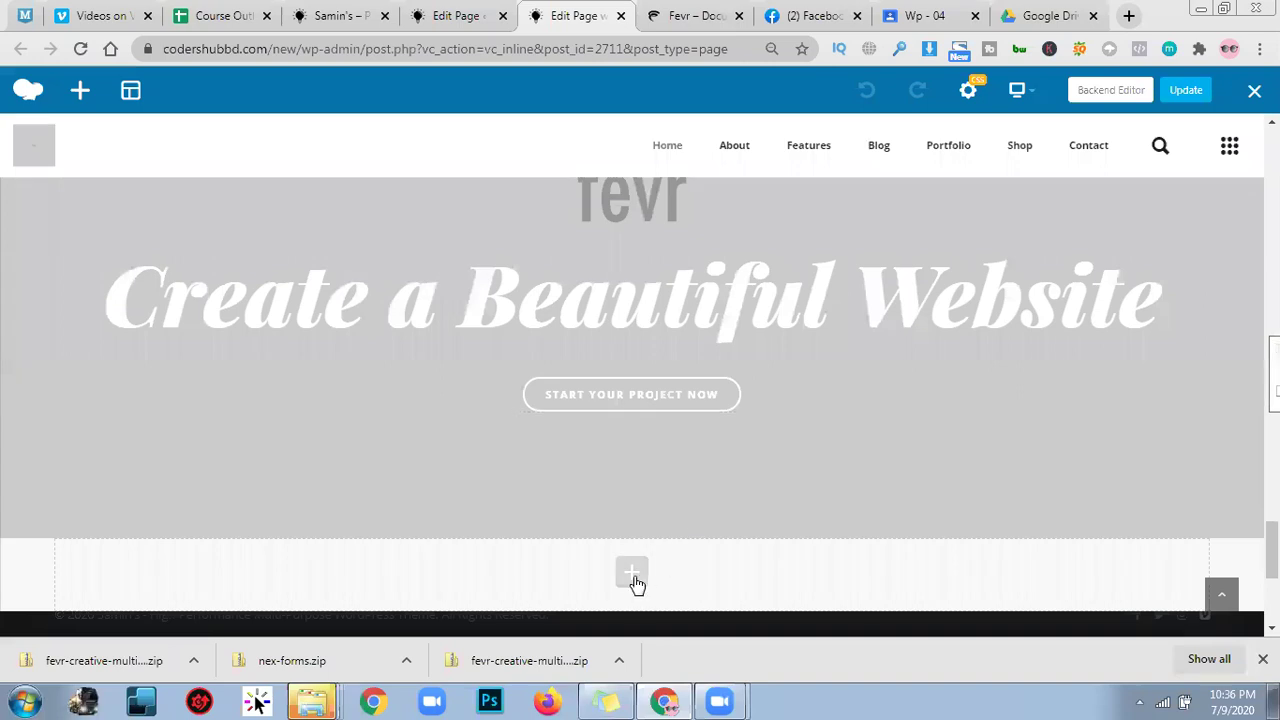
left_click(645, 552)
scroll(828, 415, "down", 3)
scroll(828, 415, "up", 3)
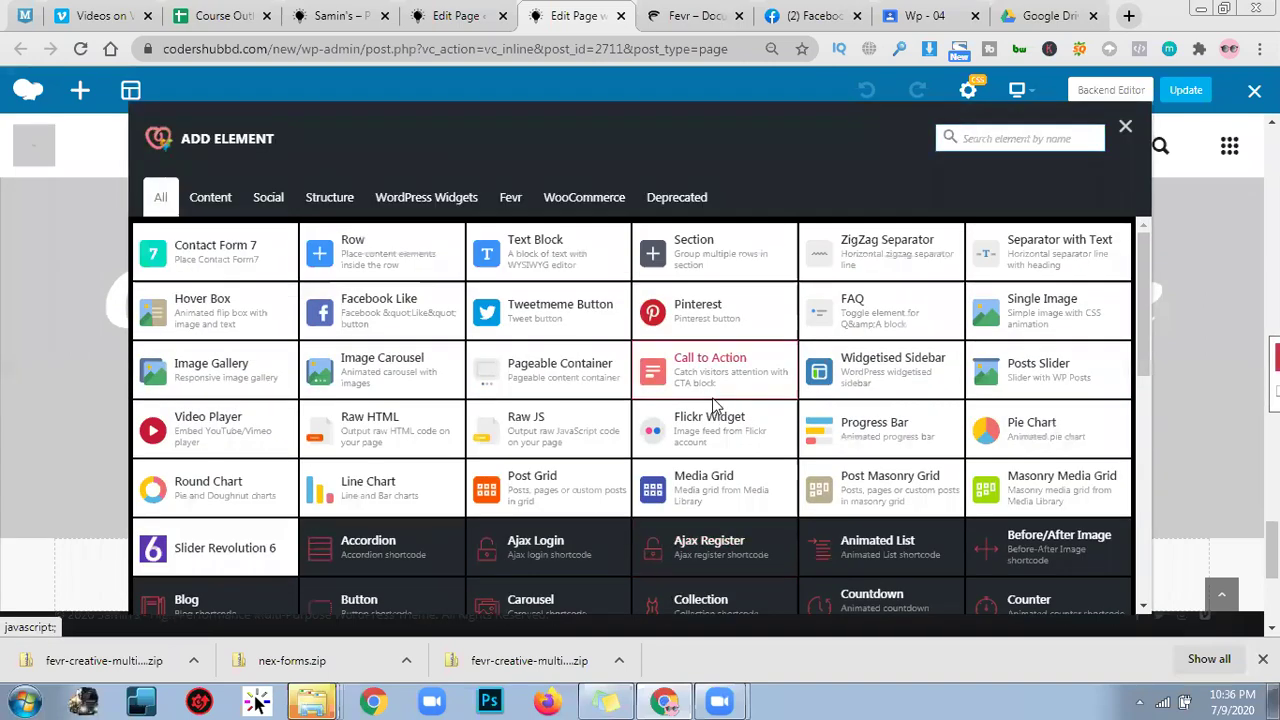
scroll(830, 418, "down", 5)
scroll(840, 420, "up", 5)
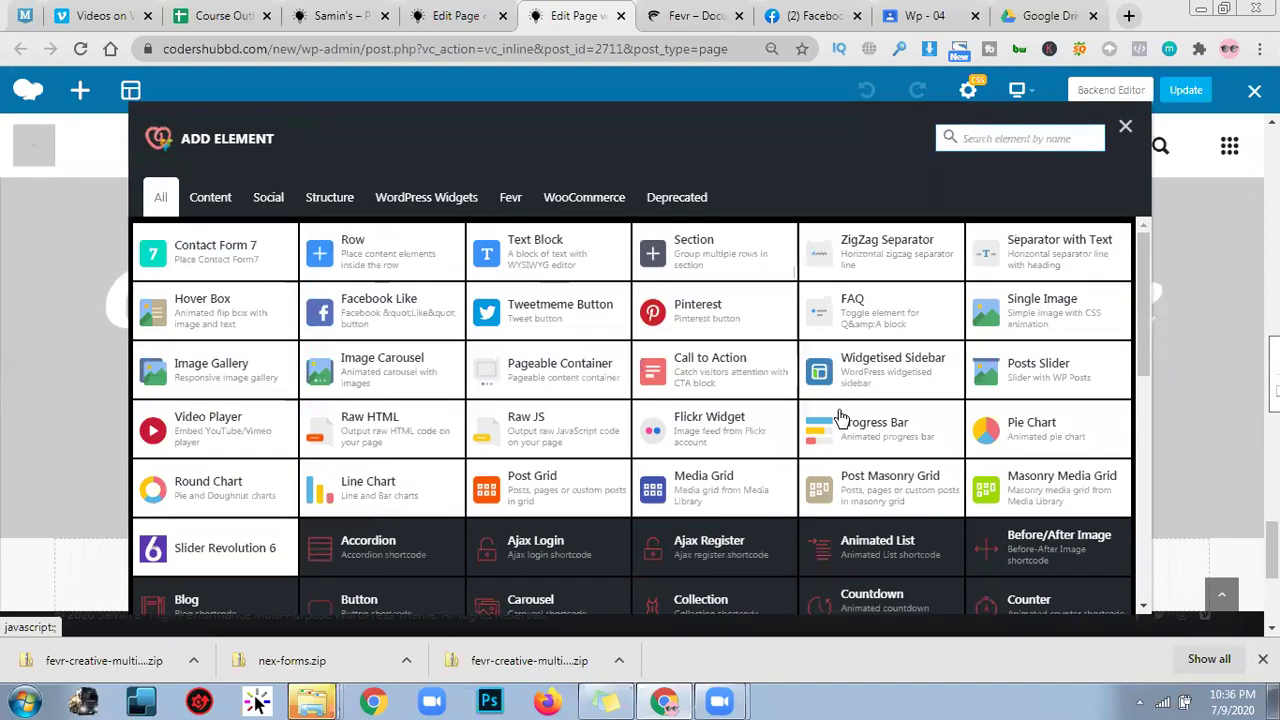
left_click(368, 250)
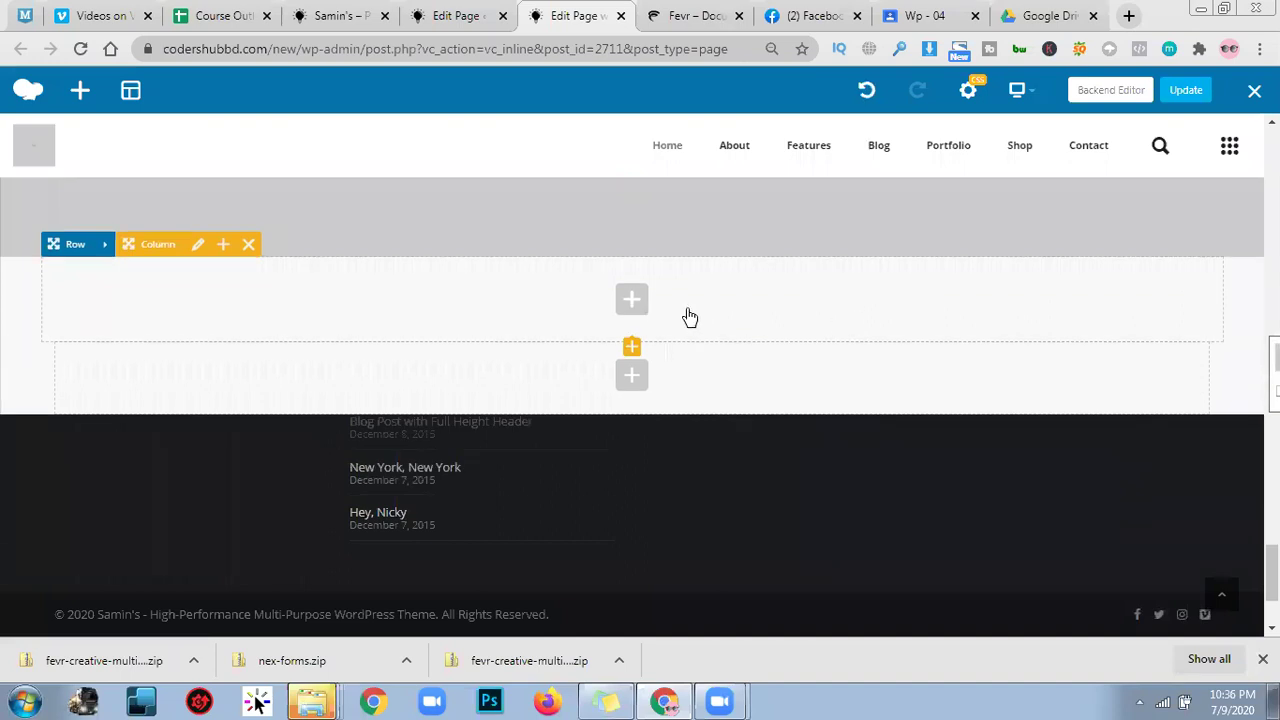
Insert an inner row inside the new row at the end of the page.
mouse_move(107, 255)
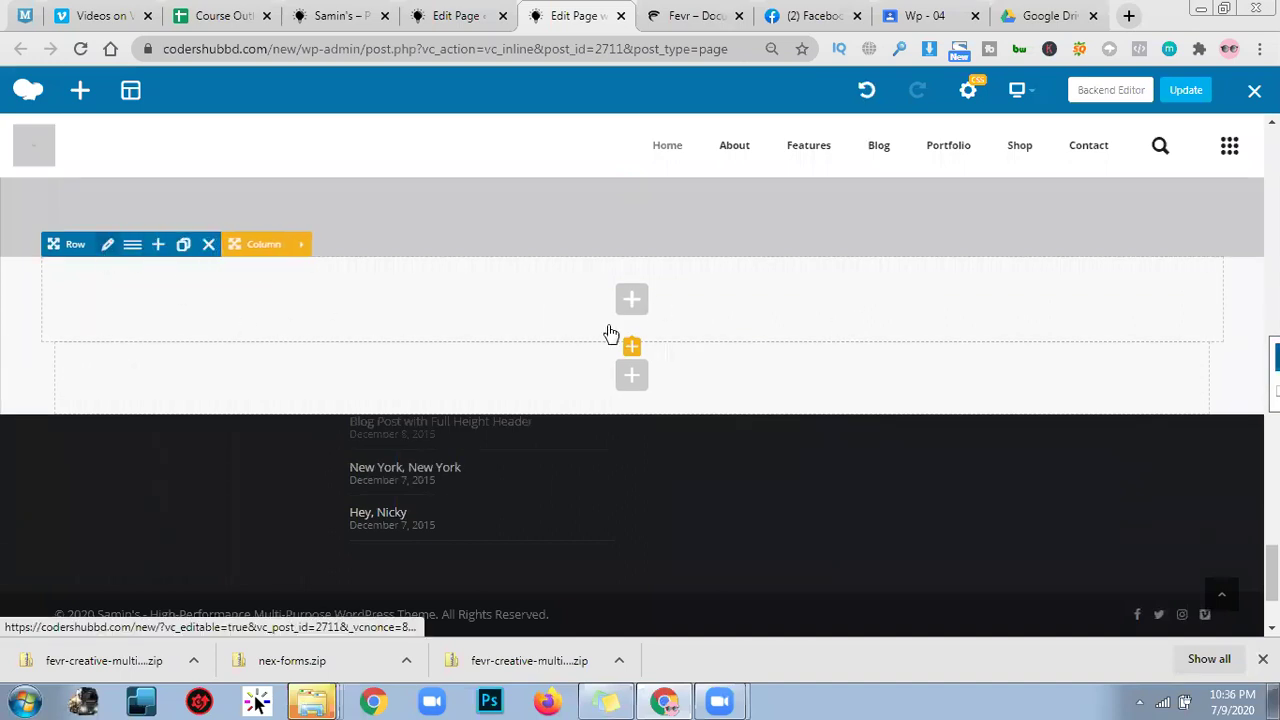
left_click(455, 307)
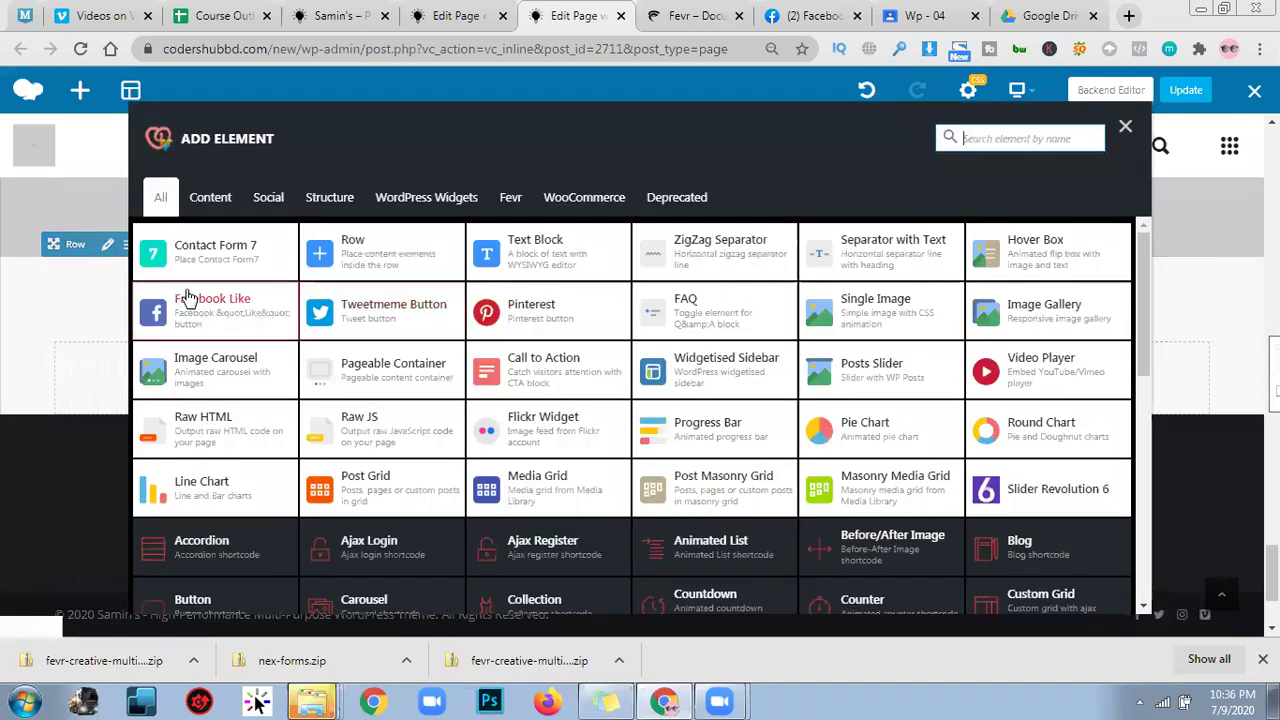
left_click(368, 240)
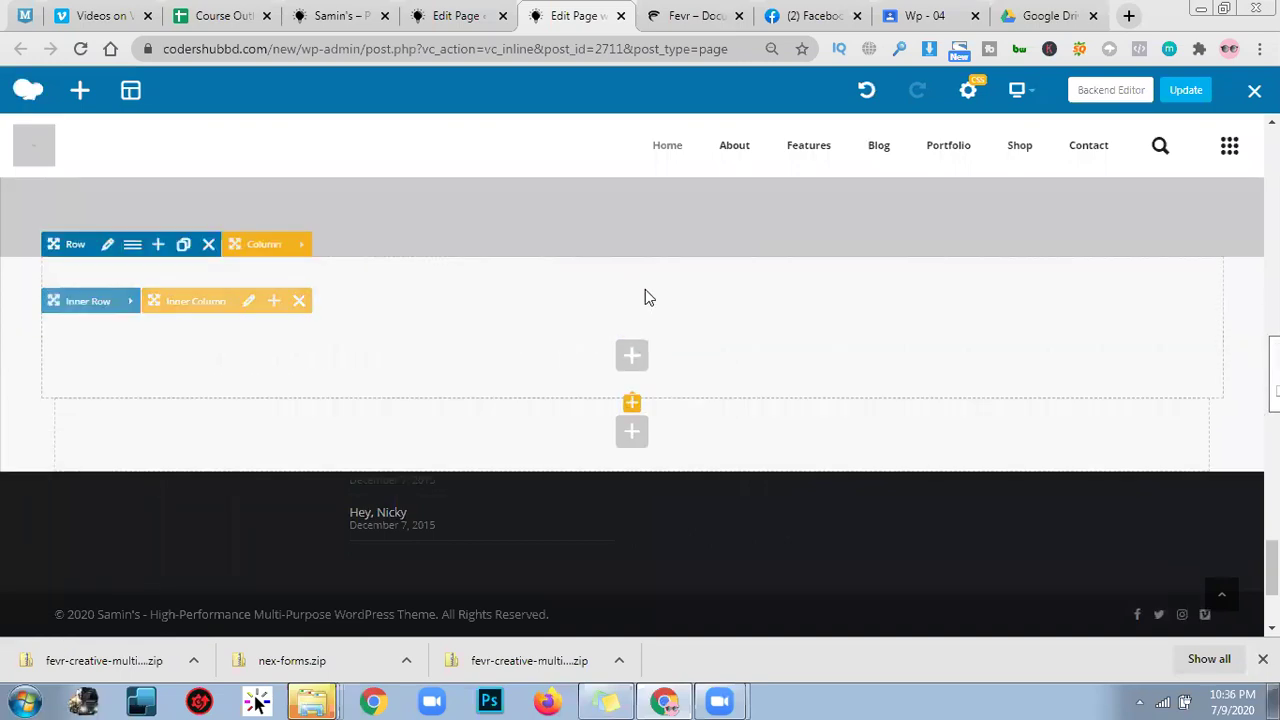
Find the Heading element by searching for "head" and add it inside the new row.
left_click(632, 403)
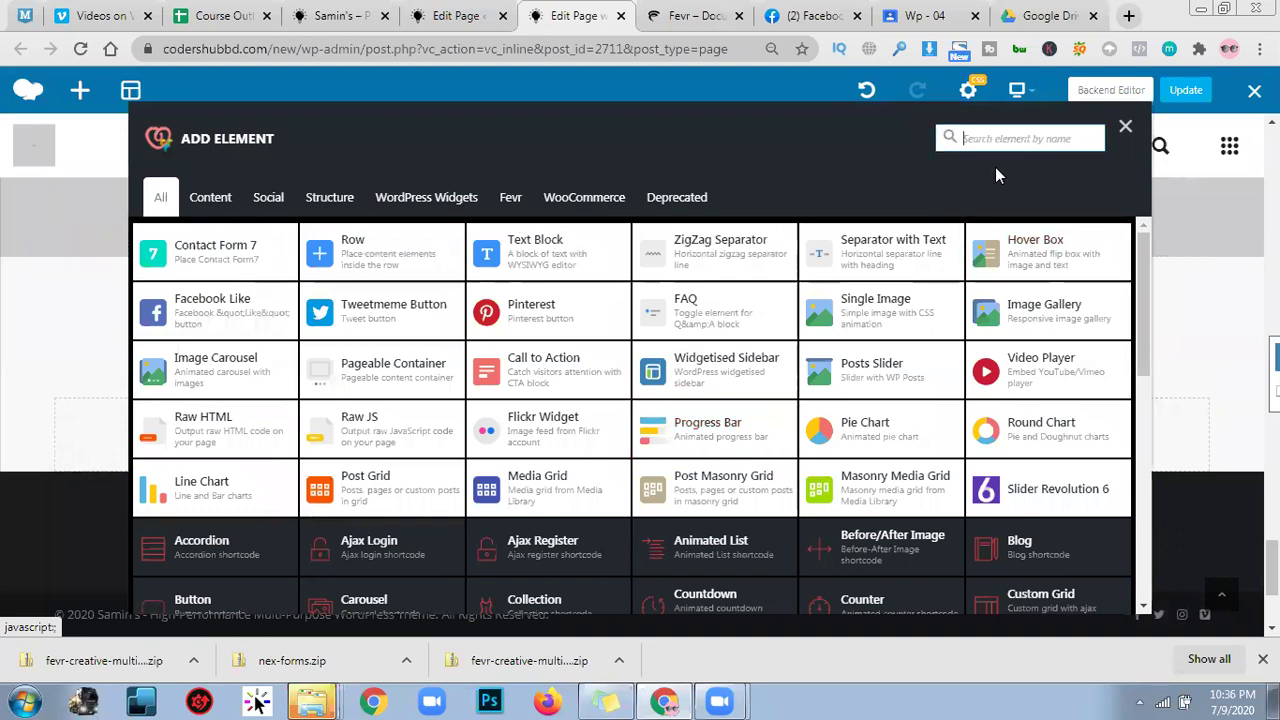
type("T")
key("BackSpace")
type("t")
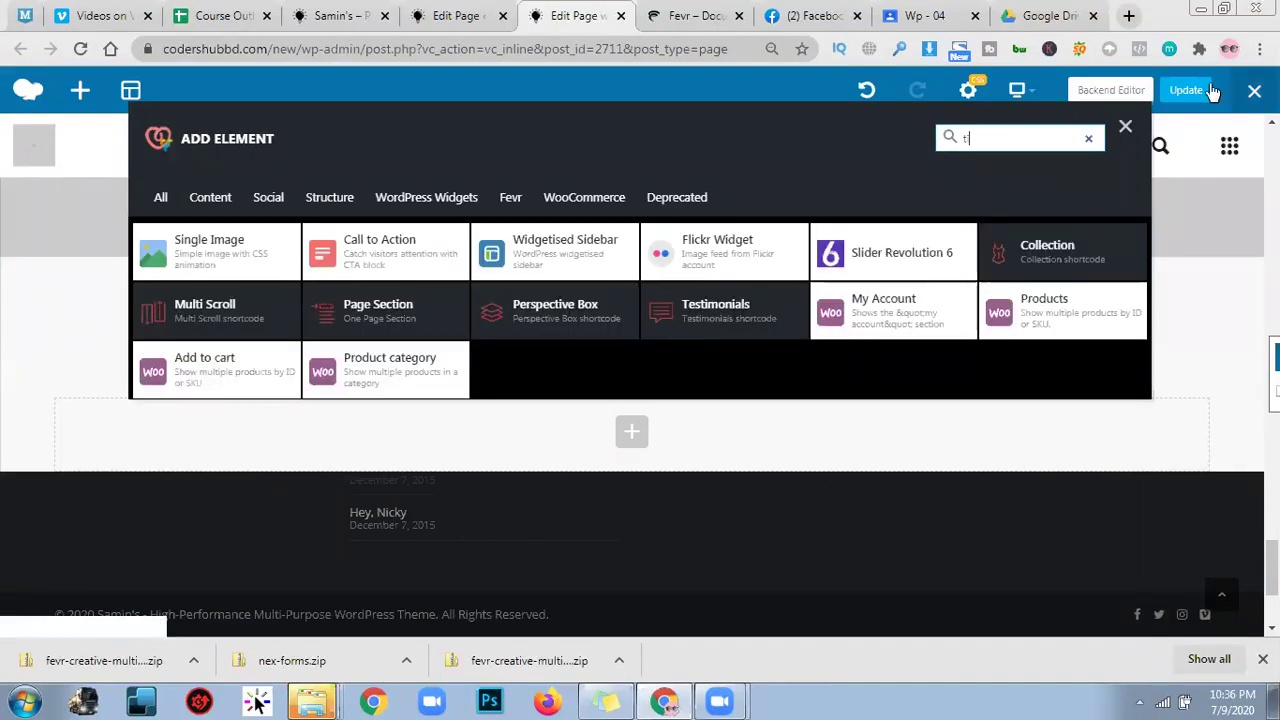
type("head")
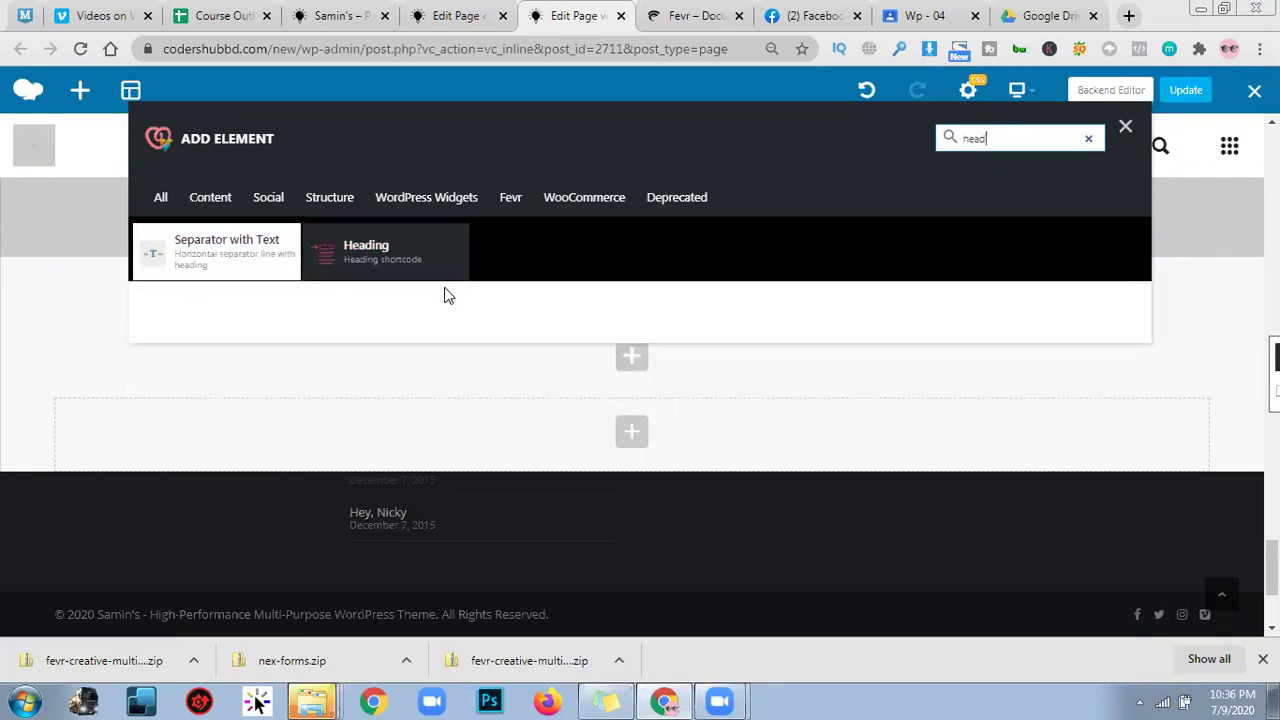
left_click(384, 255)
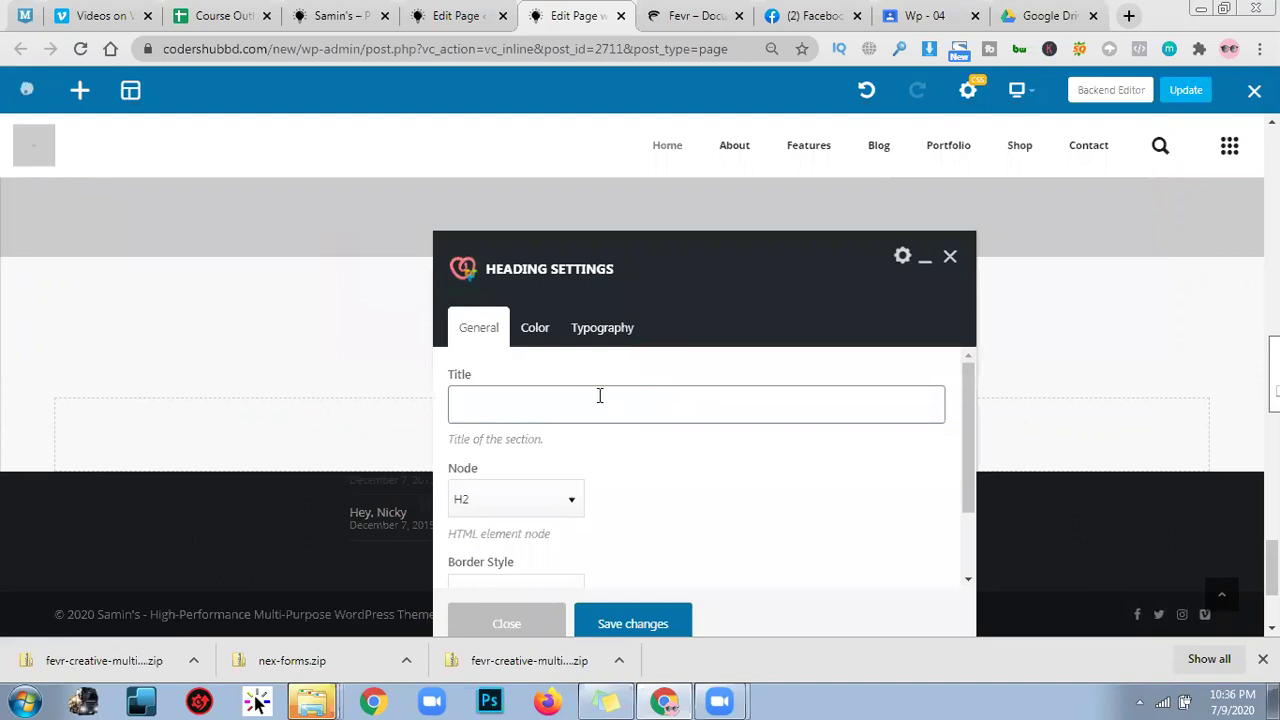
Give the new heading the title "Hire Me Now" with the H2 node and save the changes.
left_click(600, 396)
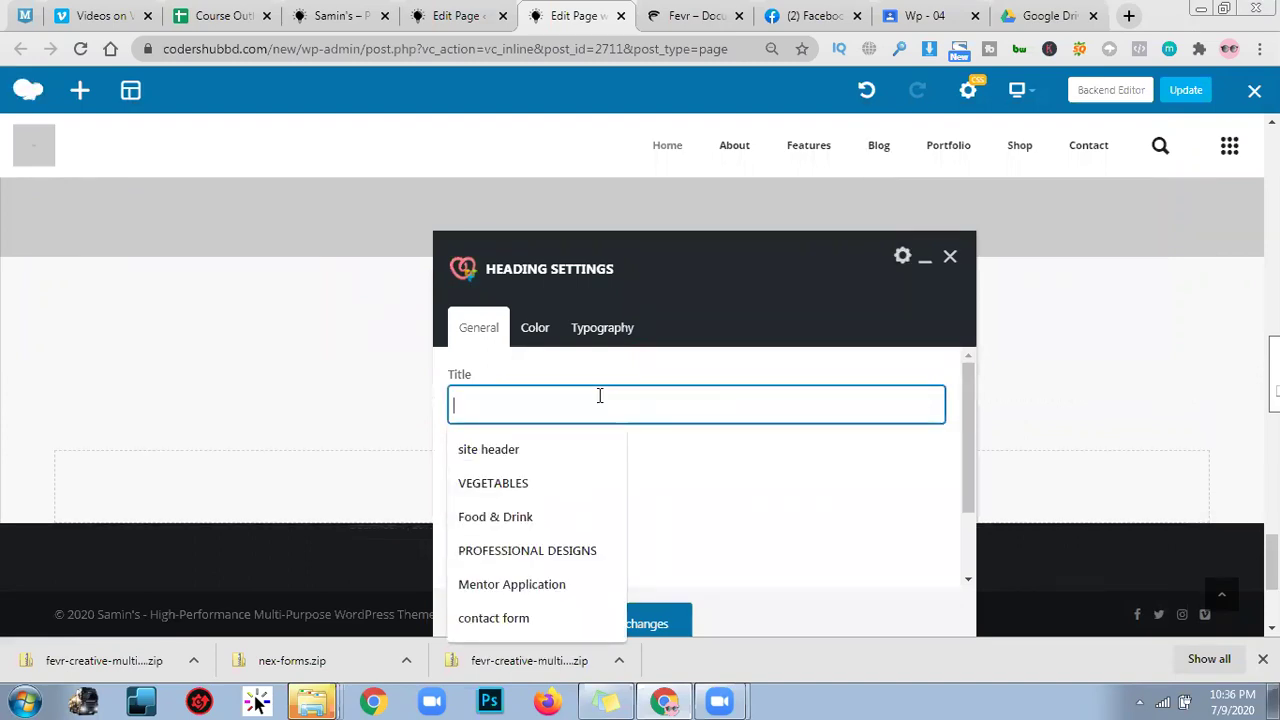
left_click(586, 446)
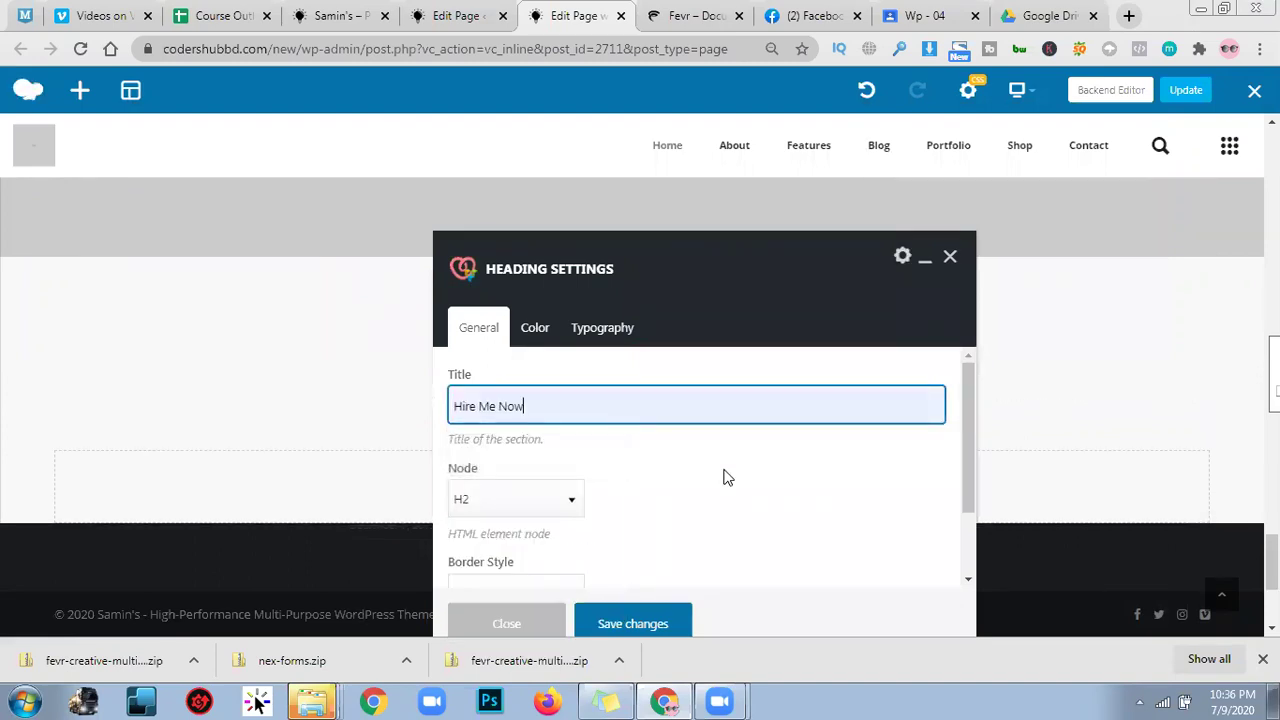
scroll(660, 450, "down", 1)
left_click(550, 418)
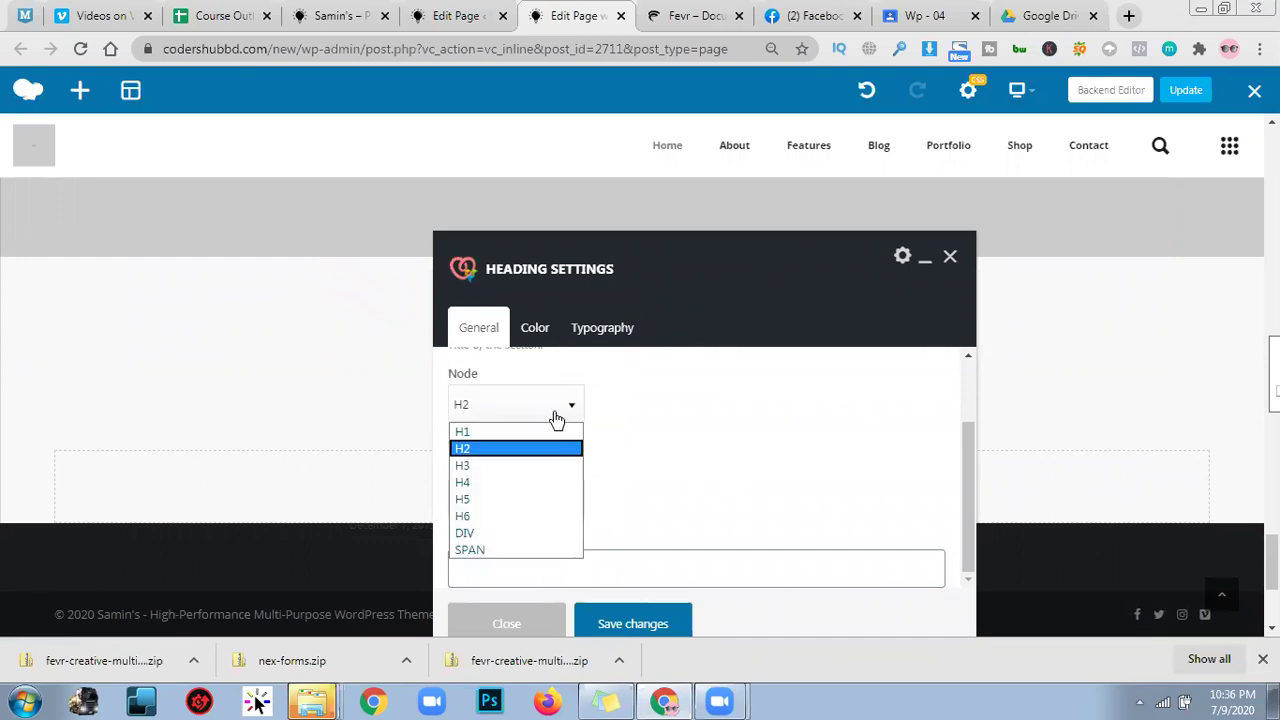
left_click(538, 447)
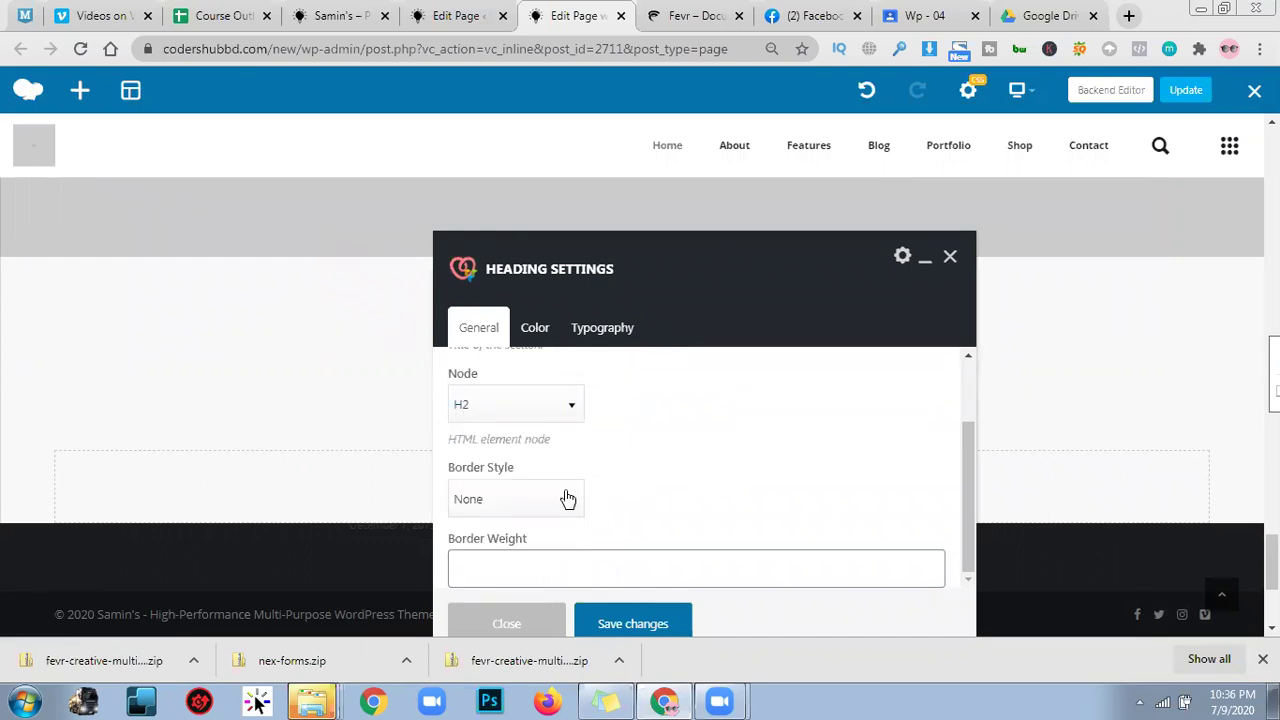
left_click(647, 623)
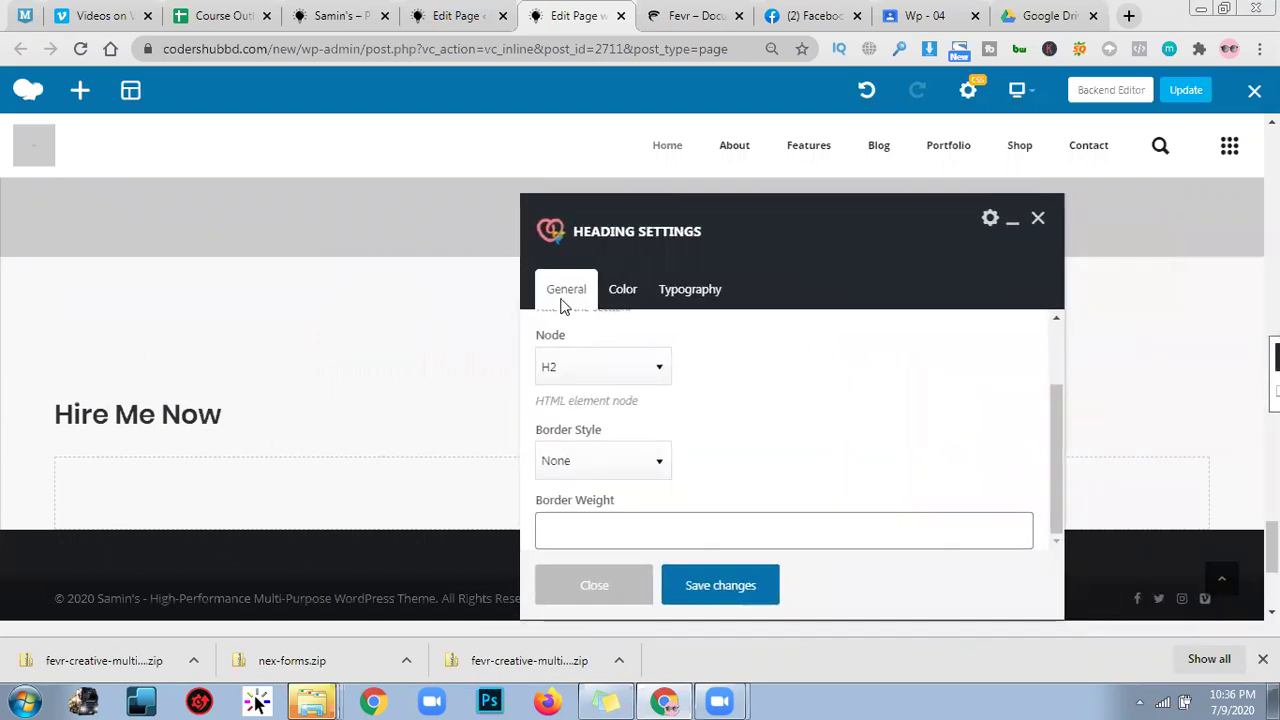
left_click(623, 292)
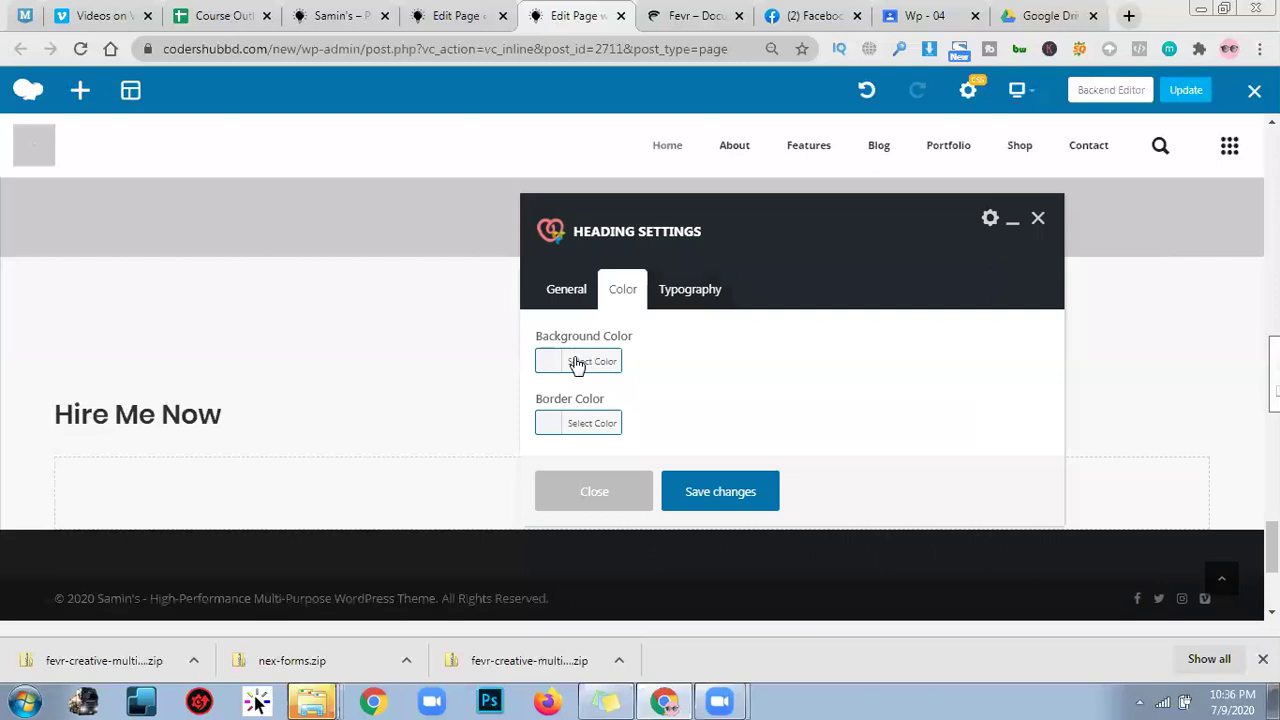
left_click(670, 290)
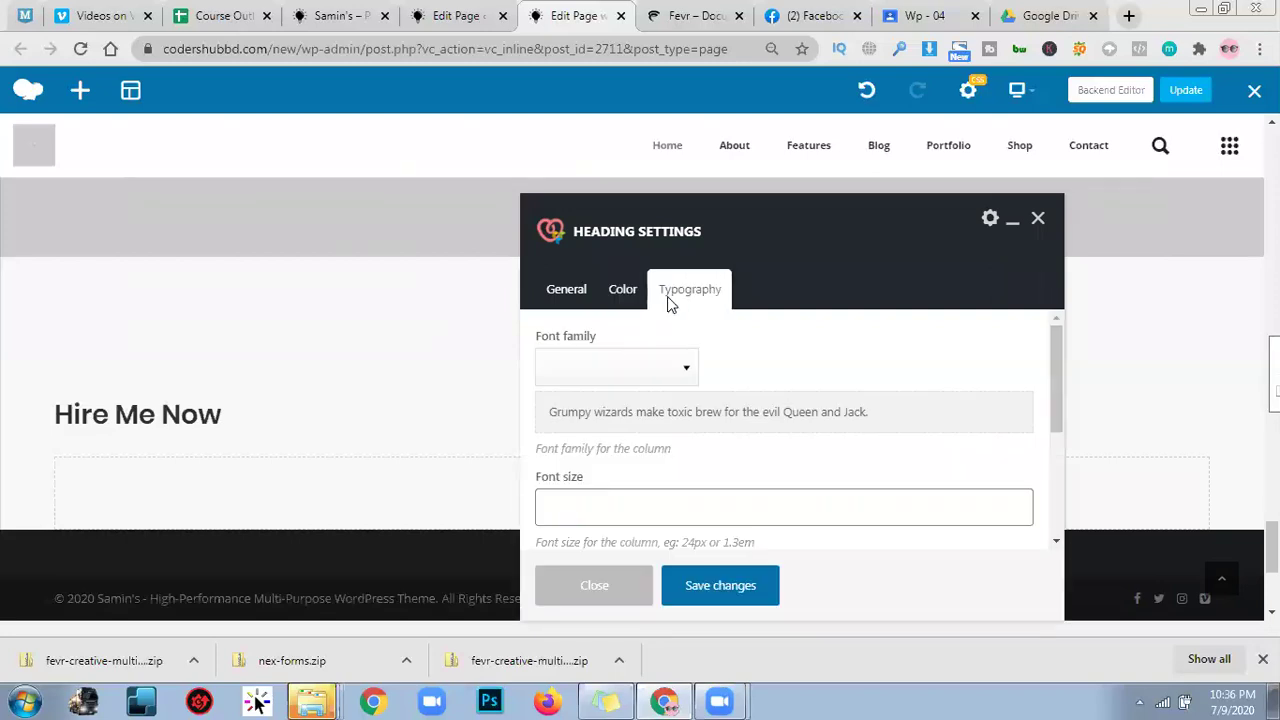
left_click(657, 369)
left_click(799, 362)
left_click(579, 294)
scroll(660, 530, "down", 2)
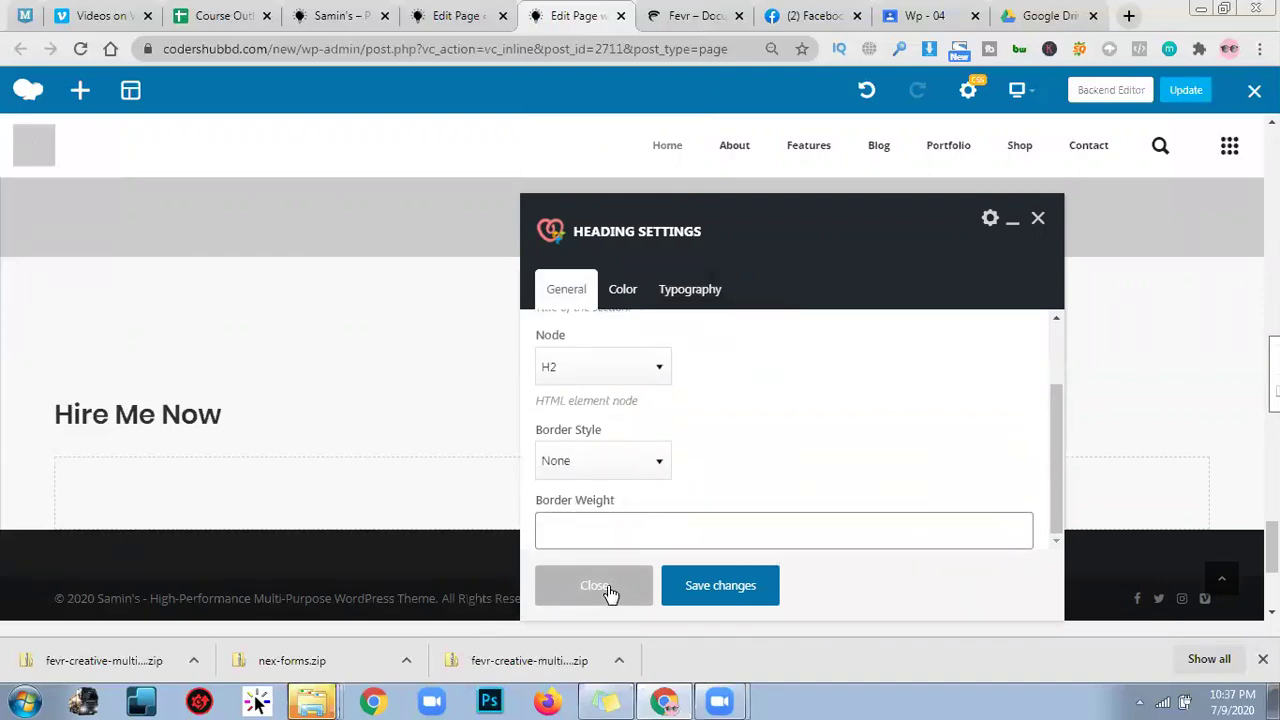
Set the heading's background color to the yellow preset swatch.
left_click(616, 298)
left_click(612, 364)
scroll(728, 438, "down", 1)
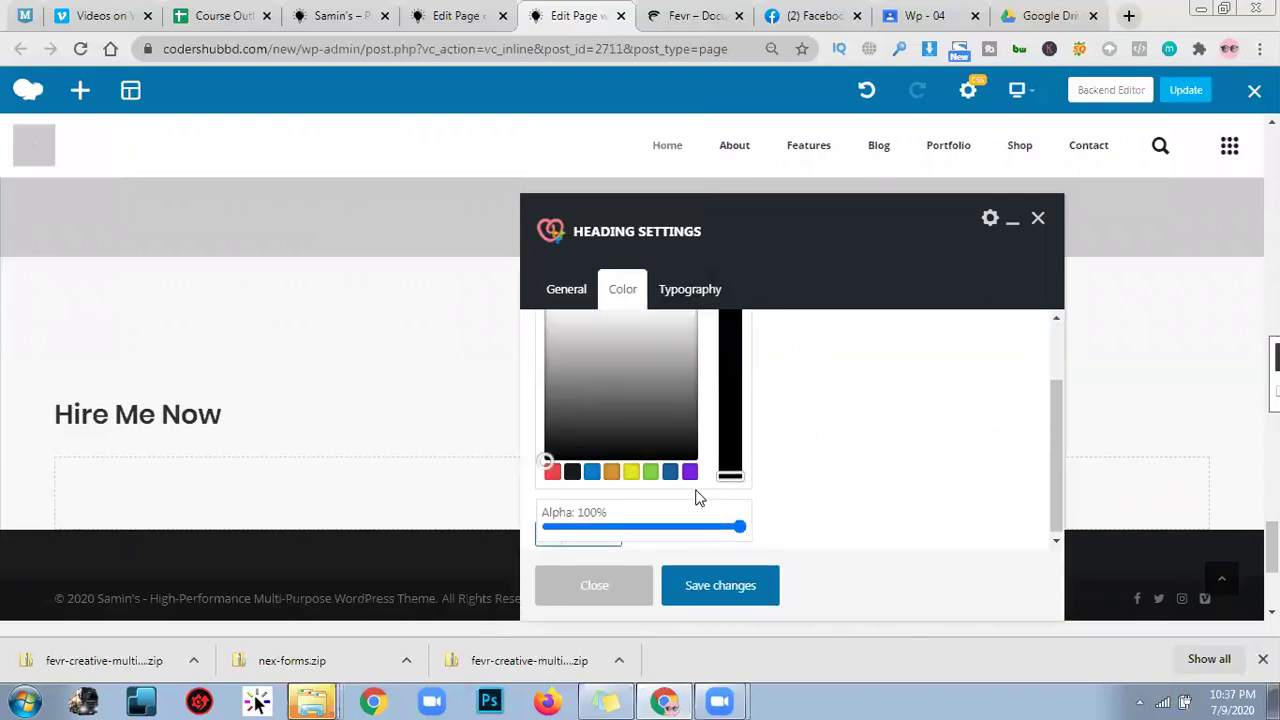
left_click(631, 470)
left_click(626, 302)
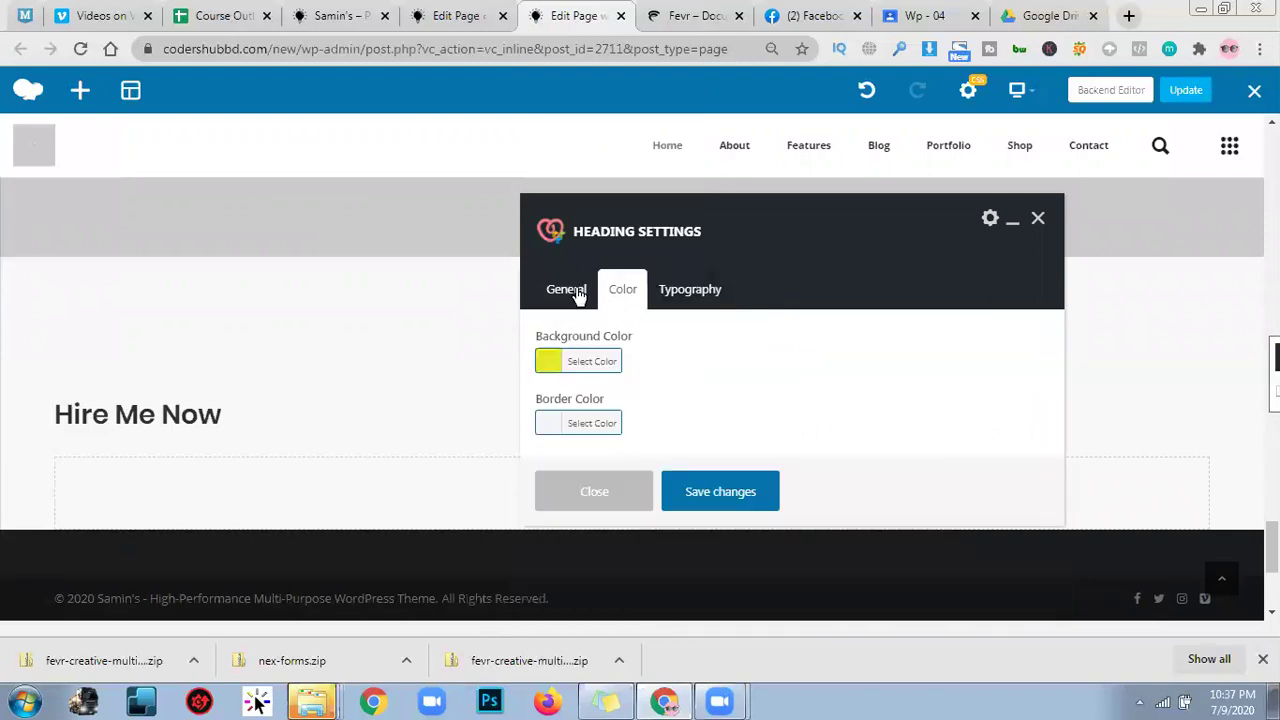
Set the heading's border style to Bordered with a border weight of 2 and save the changes.
left_click(585, 293)
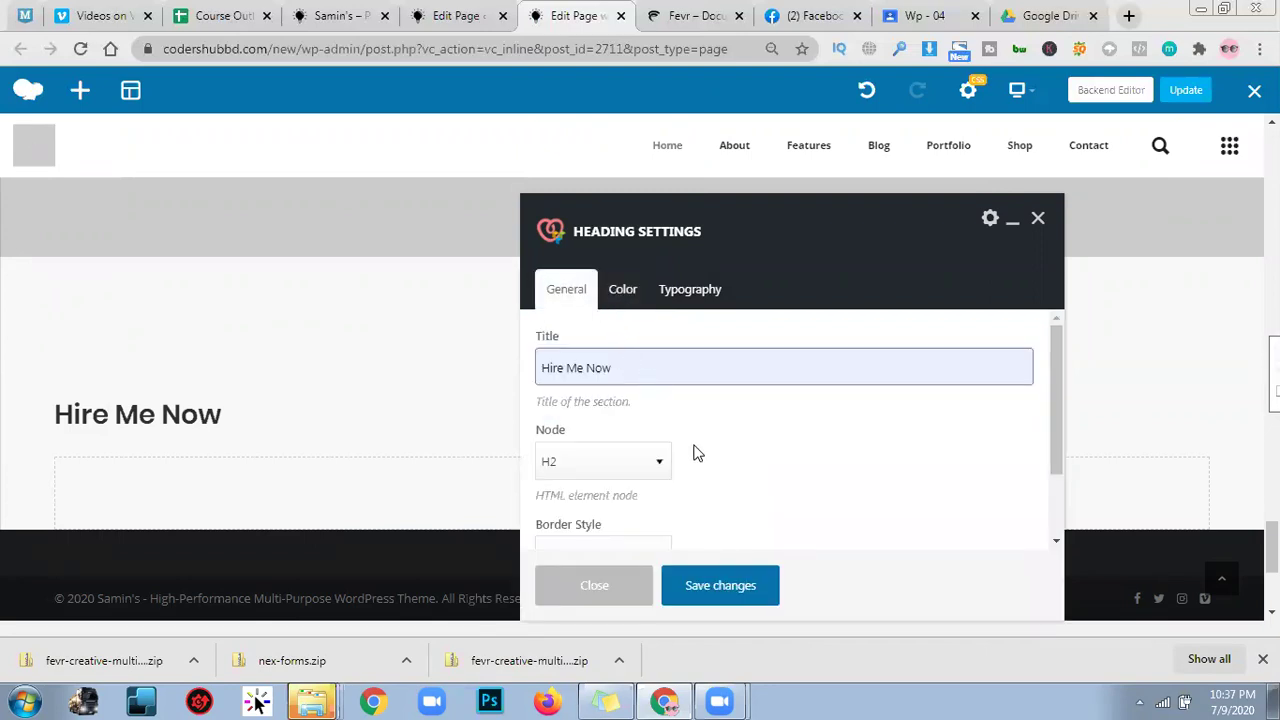
scroll(685, 443, "down", 1)
left_click(635, 479)
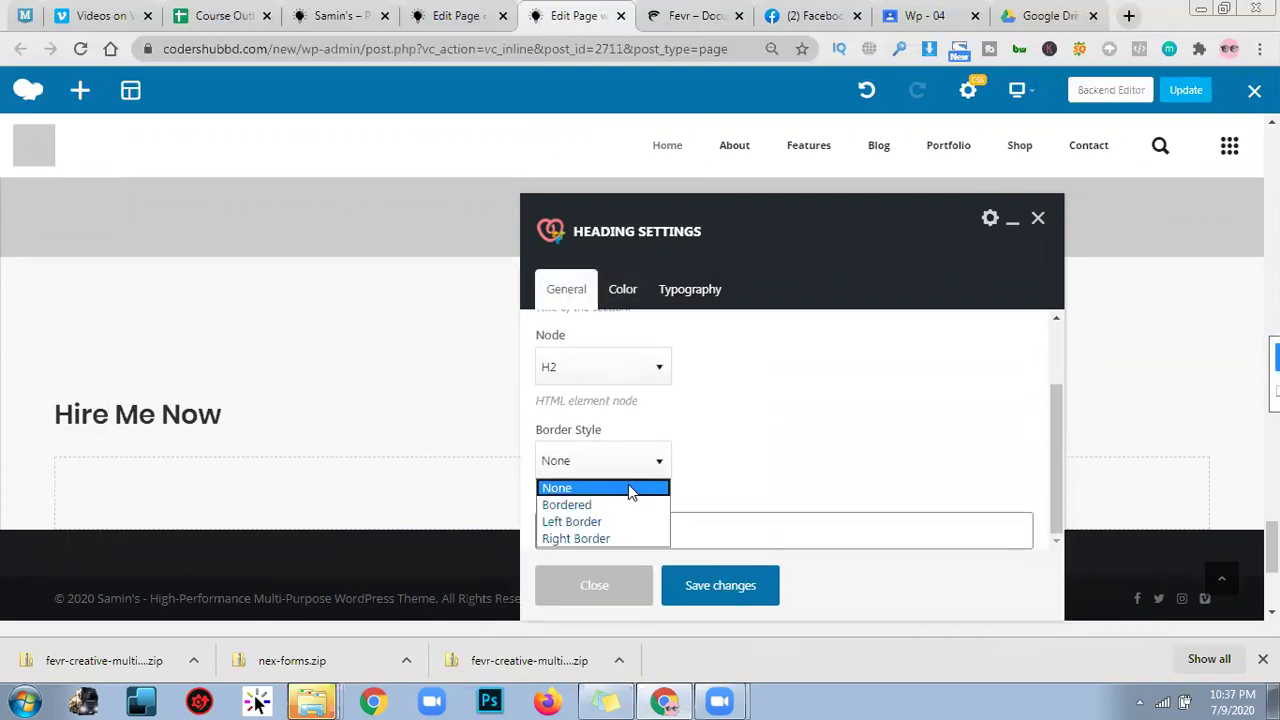
left_click(624, 505)
left_click(619, 527)
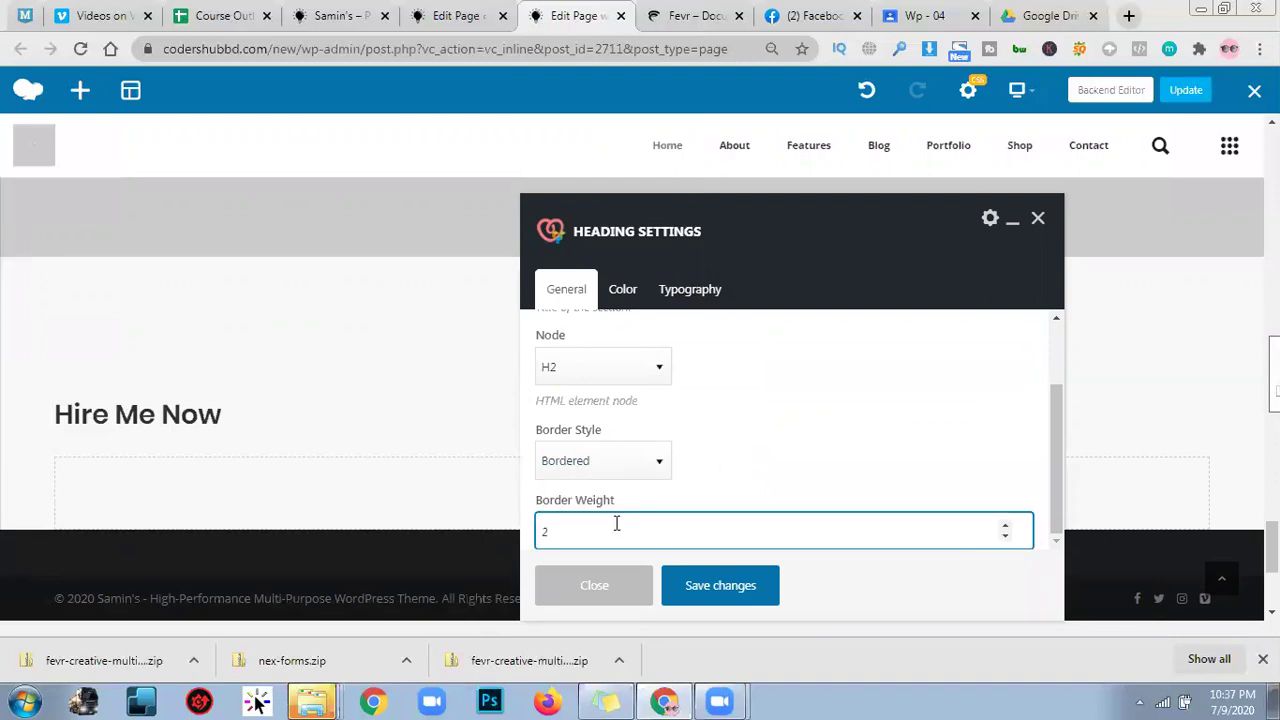
left_click(766, 586)
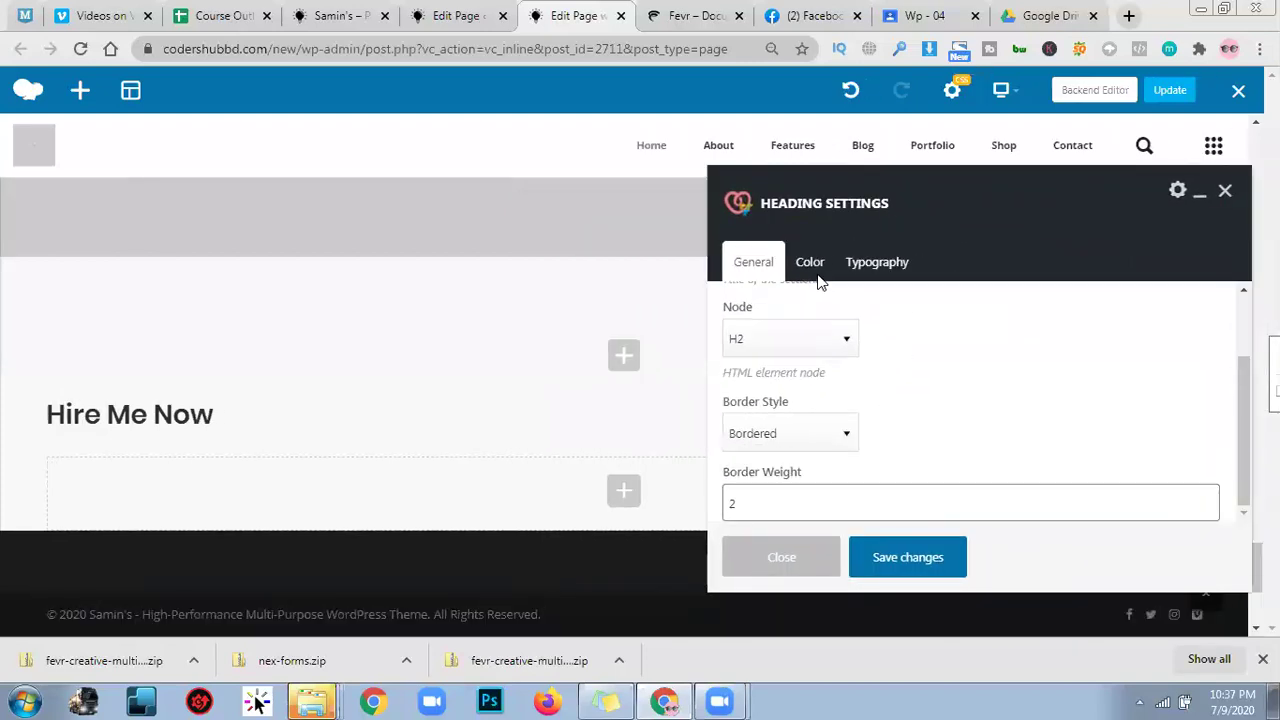
Set the heading's border color to the green preset swatch and save the changes.
left_click(812, 265)
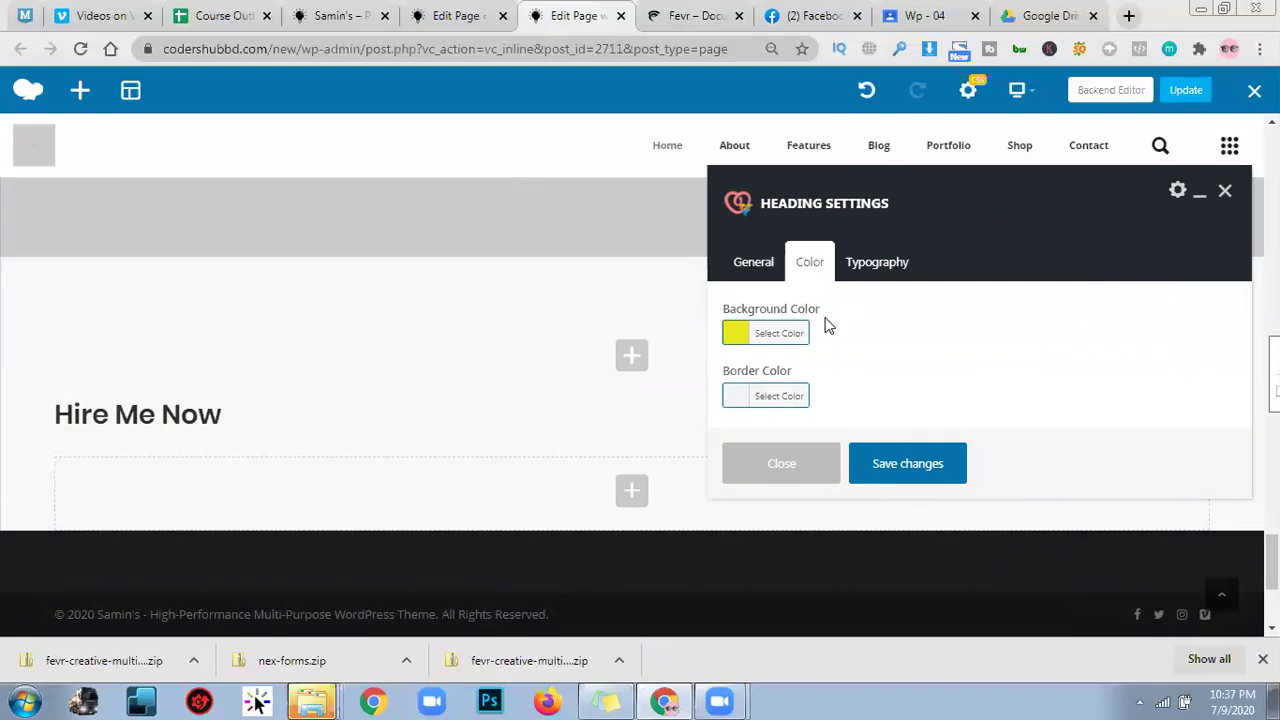
left_click(786, 394)
scroll(986, 420, "down", 3)
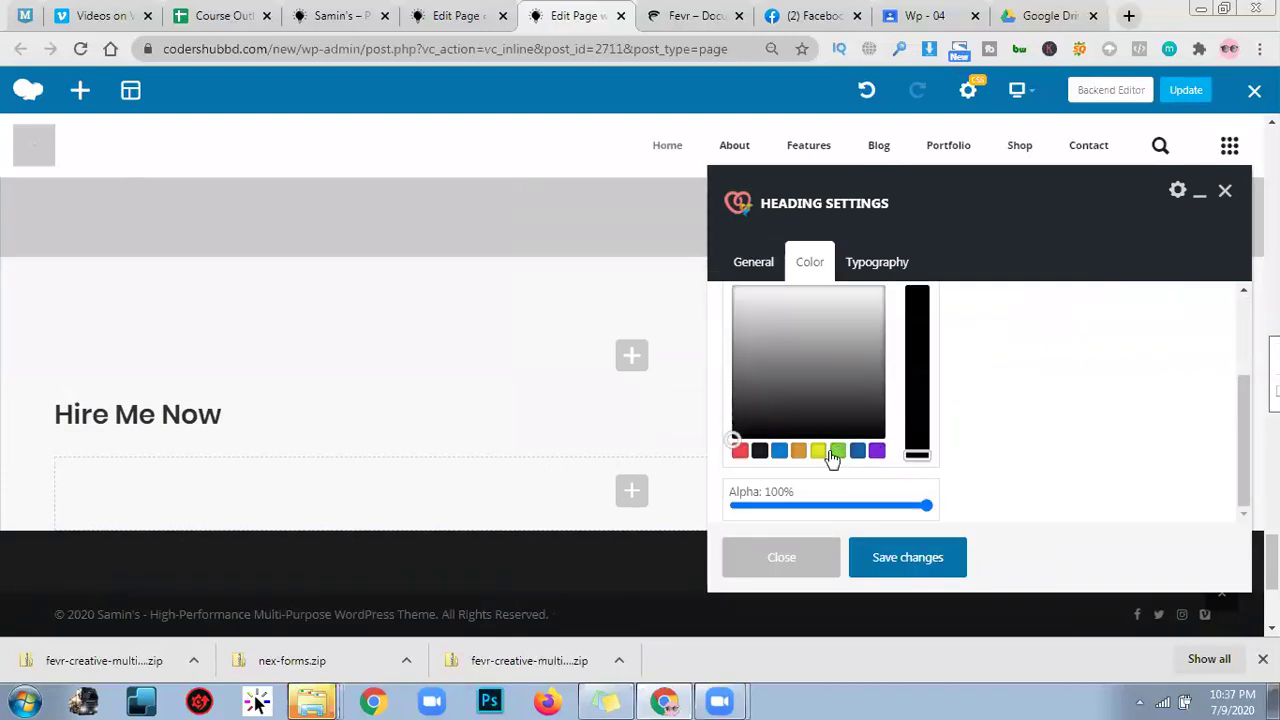
left_click(836, 451)
left_click(910, 556)
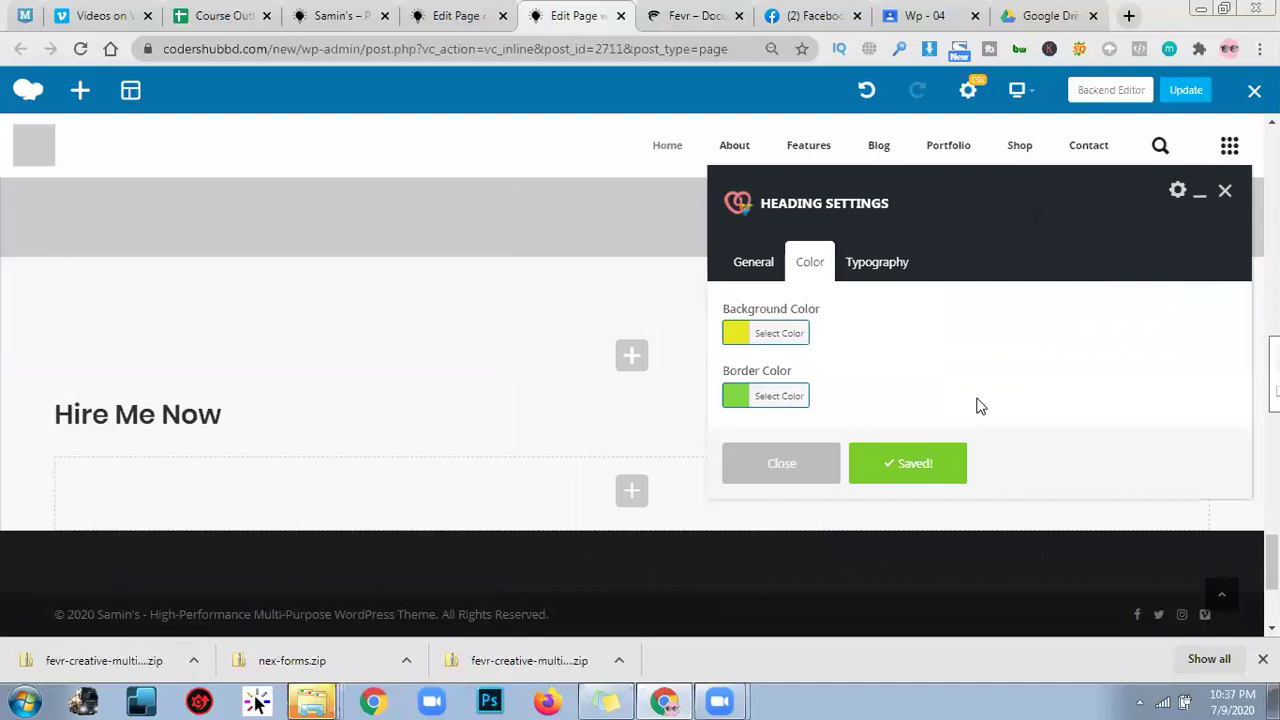
left_click(942, 462)
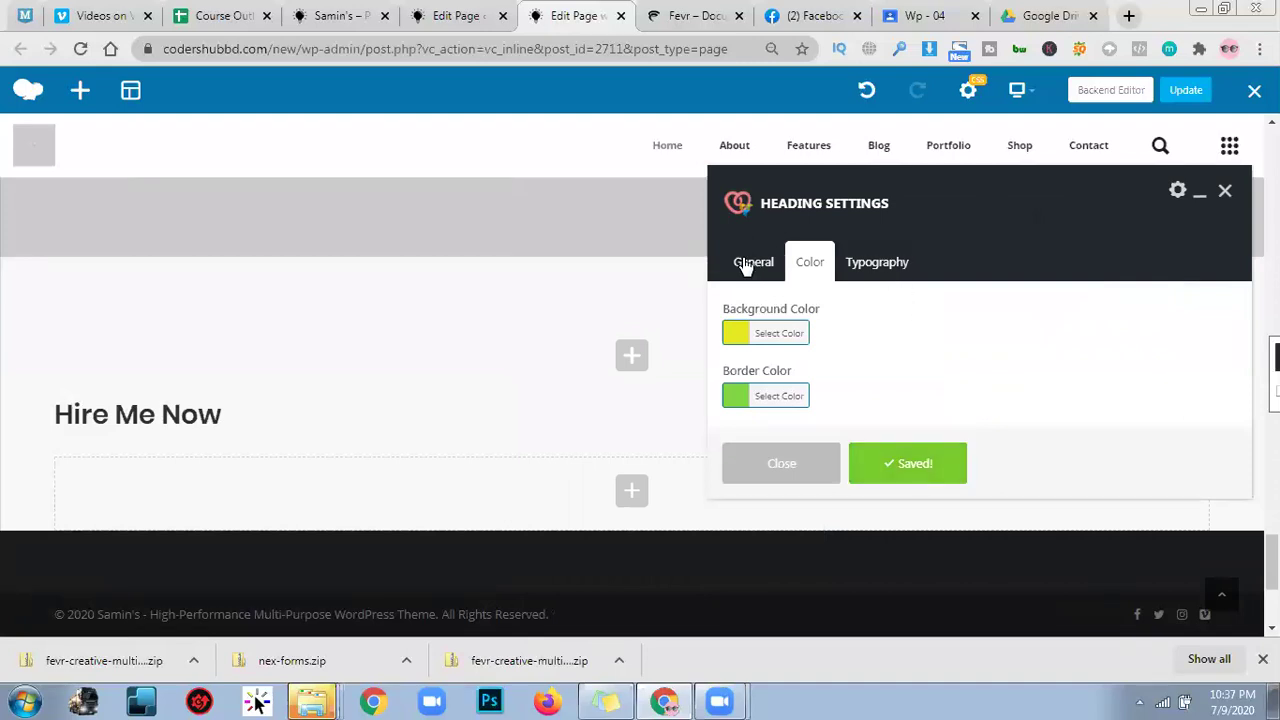
left_click(753, 262)
scroll(855, 457, "down", 2)
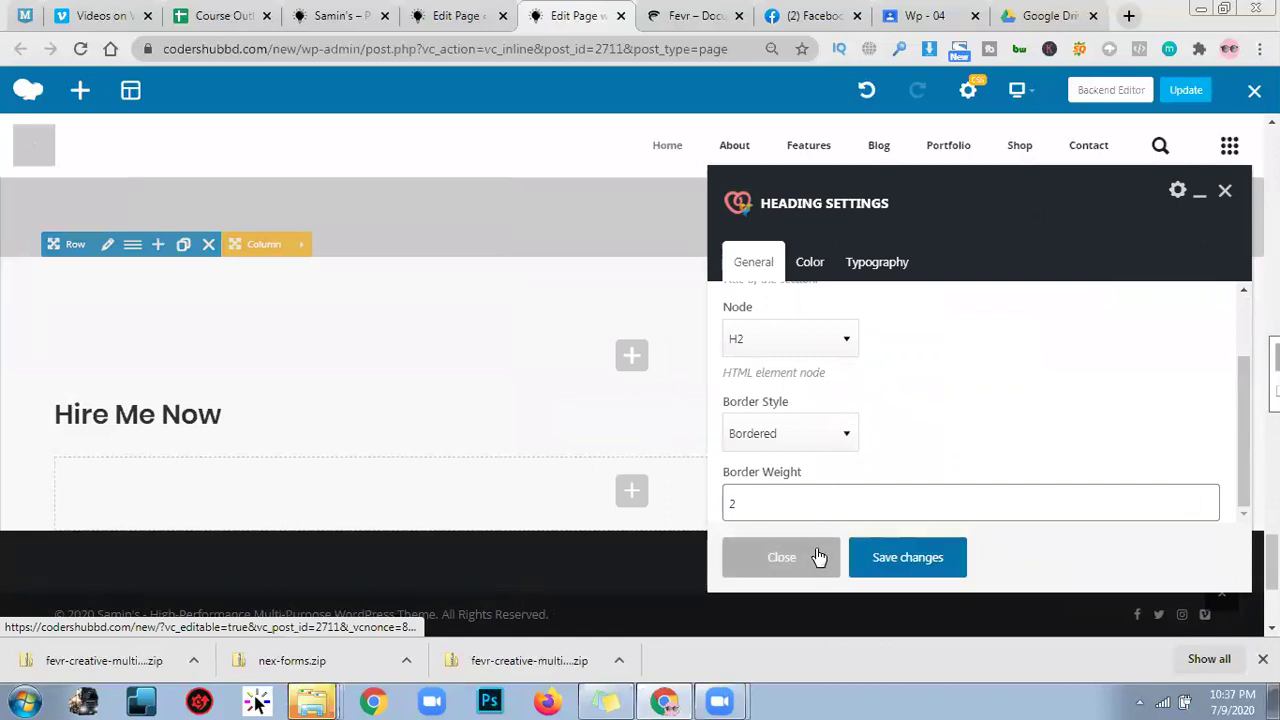
left_click(801, 513)
left_click(1193, 498)
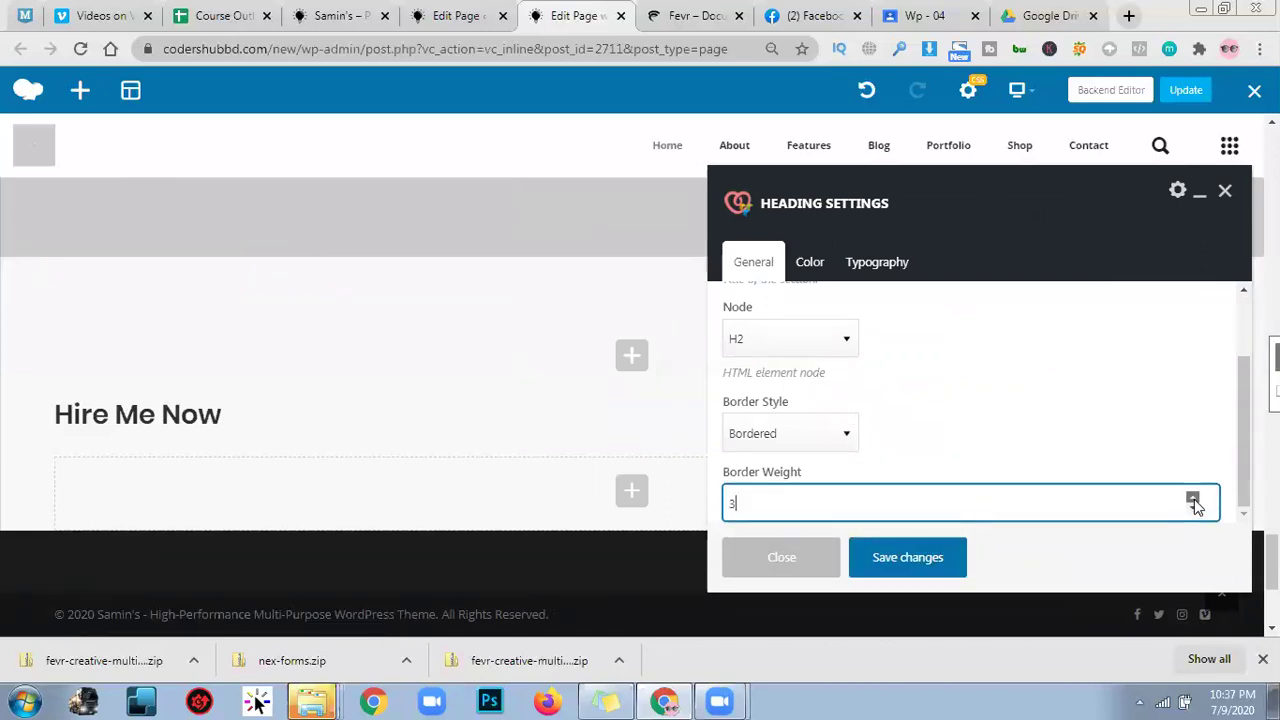
left_click(809, 564)
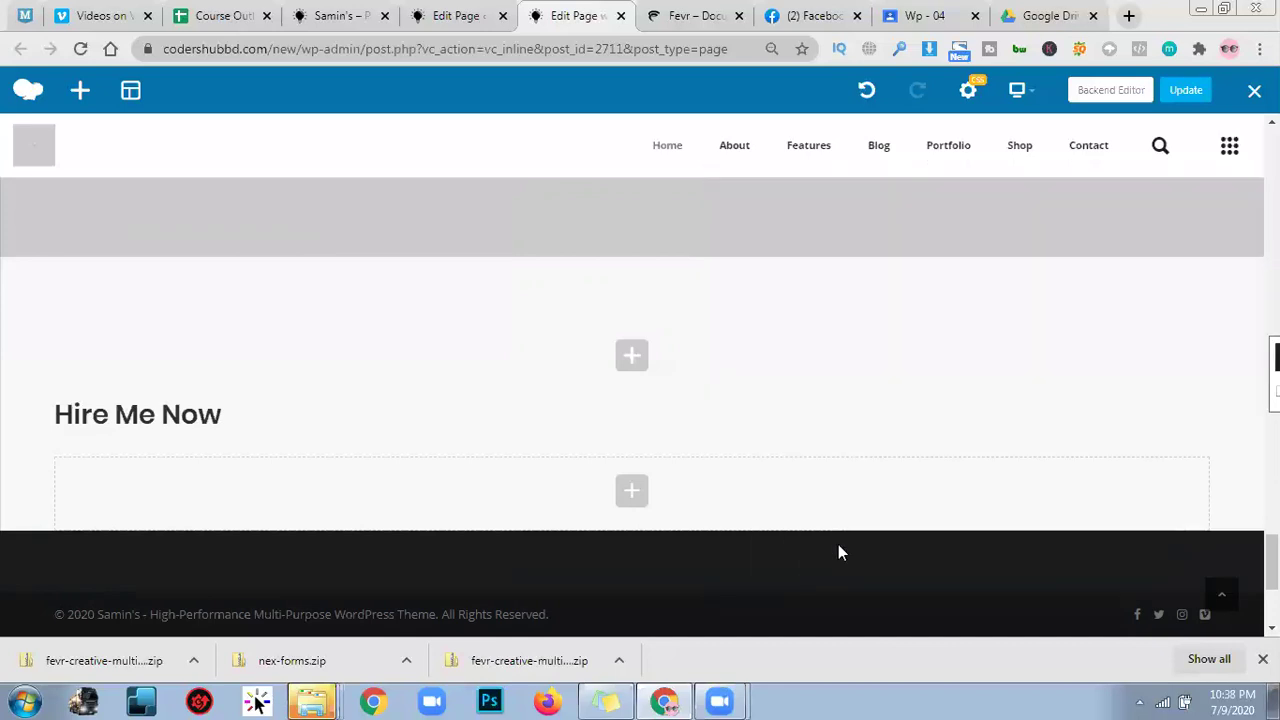
Reopen the settings of the "Hire Me Now" heading and review its color, typography and general options.
mouse_move(677, 431)
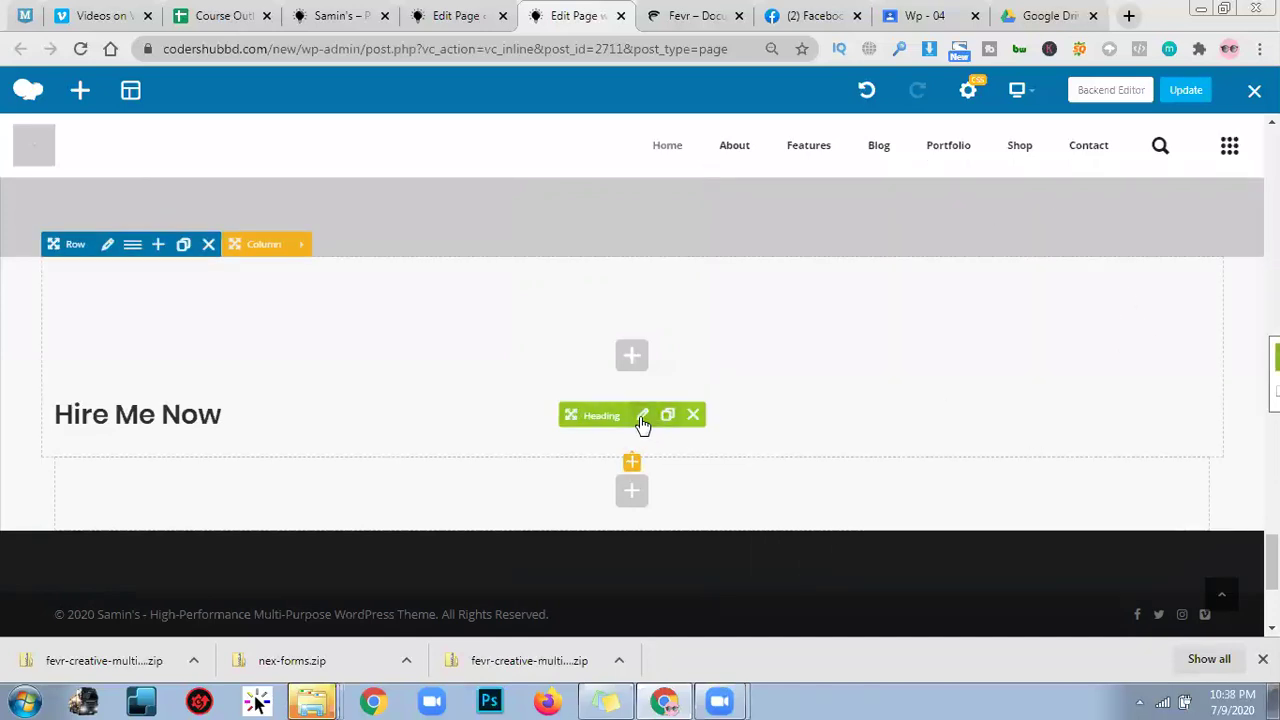
left_click(643, 420)
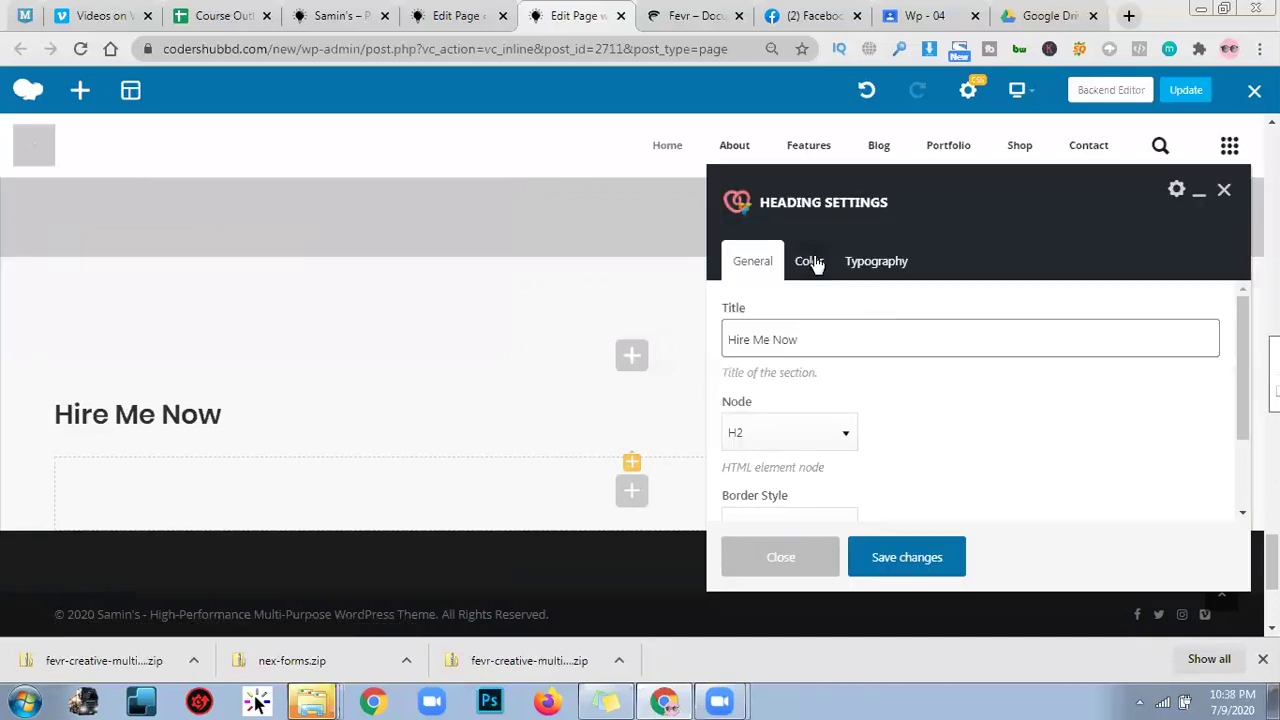
left_click(808, 262)
left_click(860, 276)
scroll(913, 409, "down", 3)
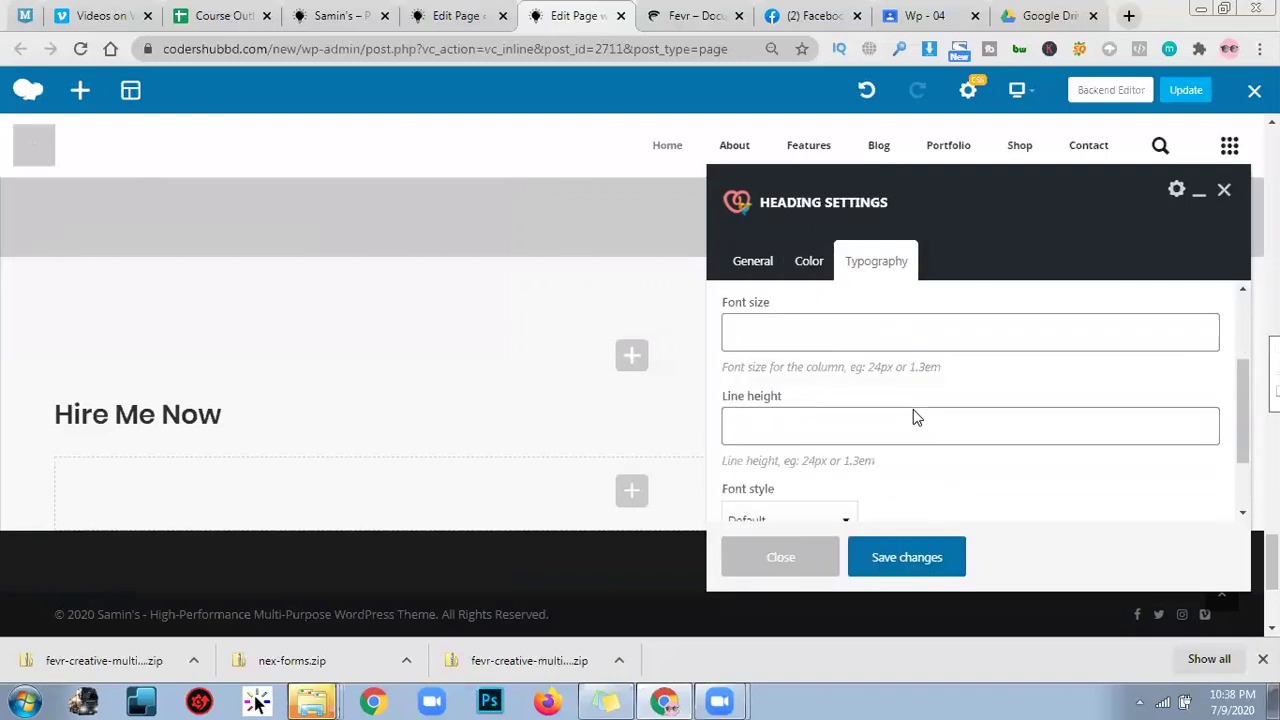
scroll(840, 420, "down", 1)
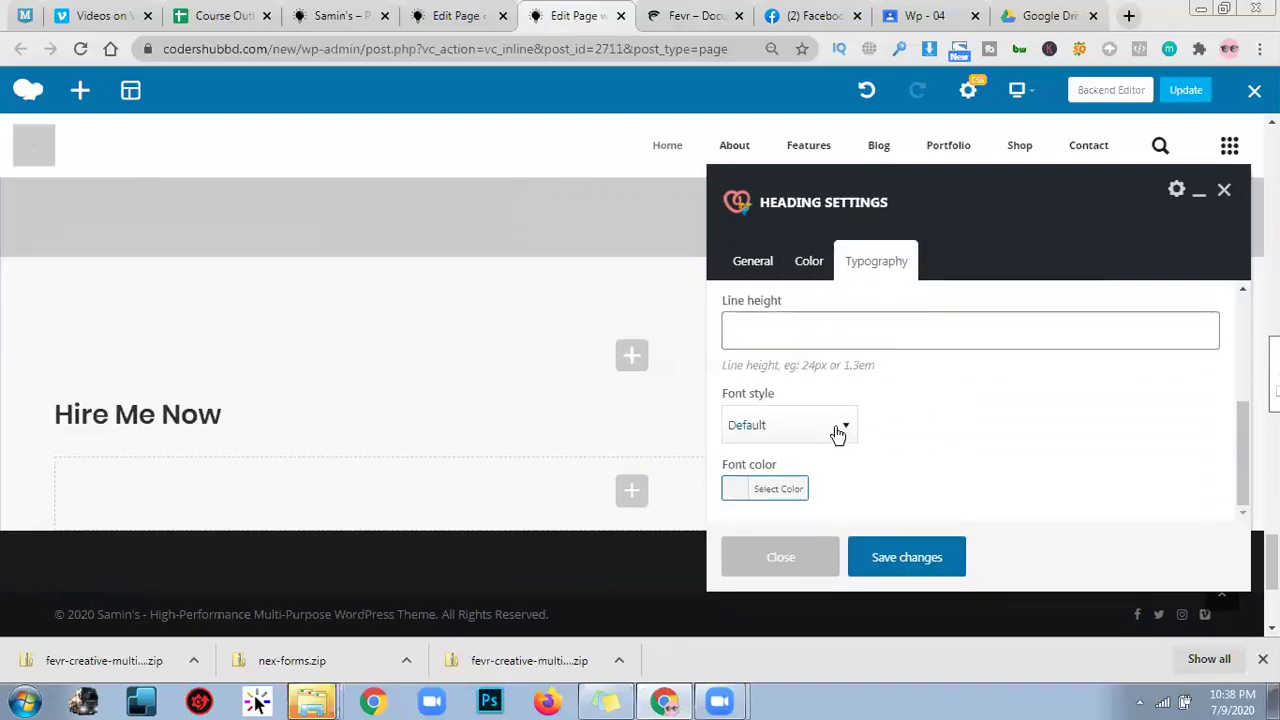
scroll(875, 453, "up", 4)
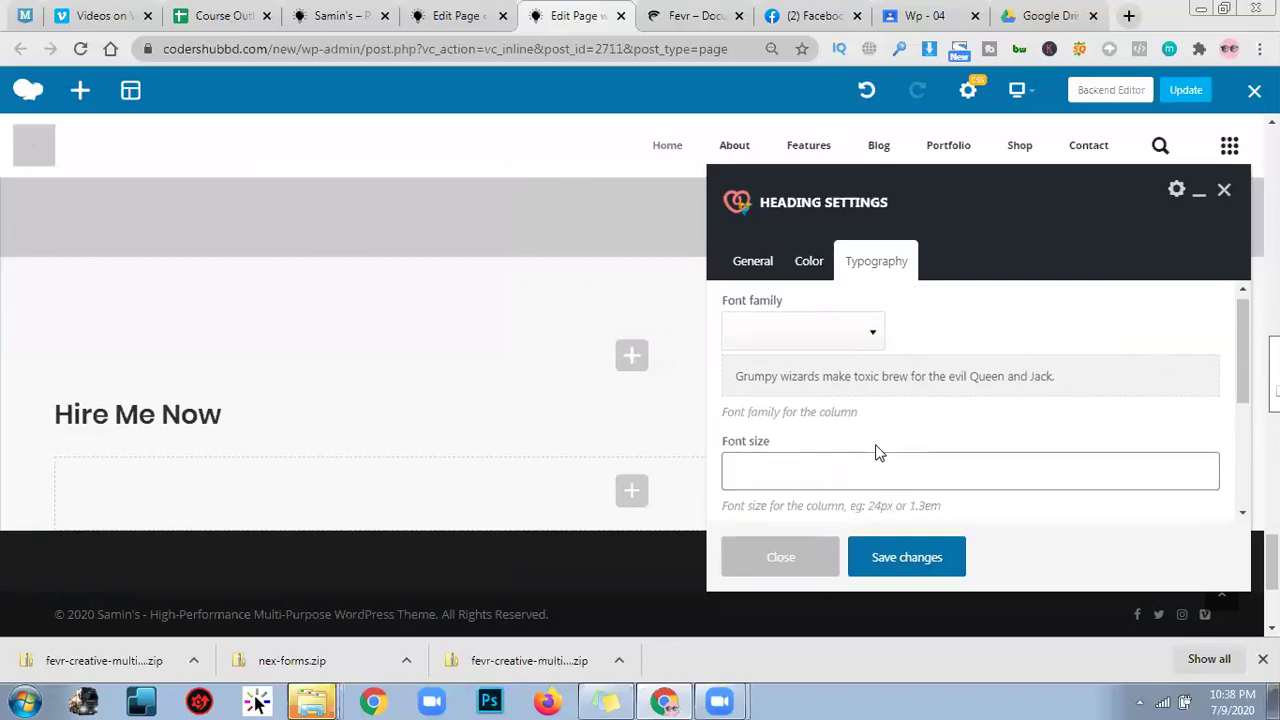
left_click(803, 274)
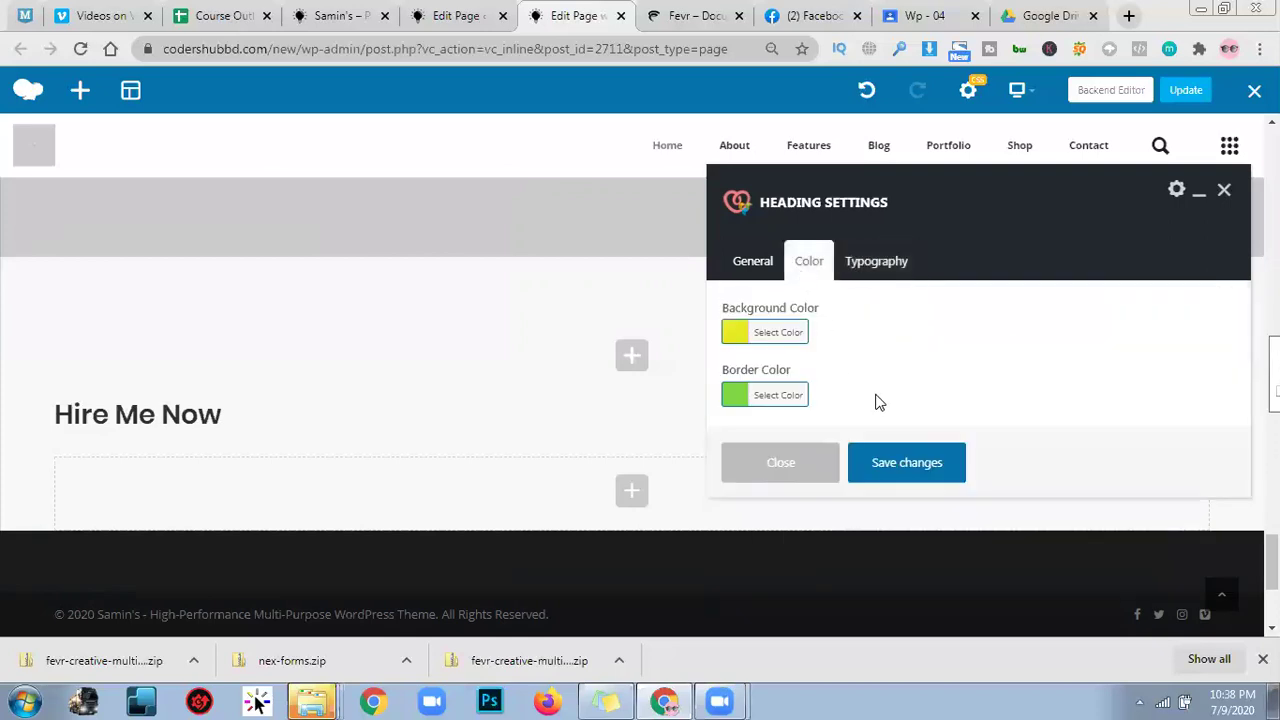
left_click(738, 259)
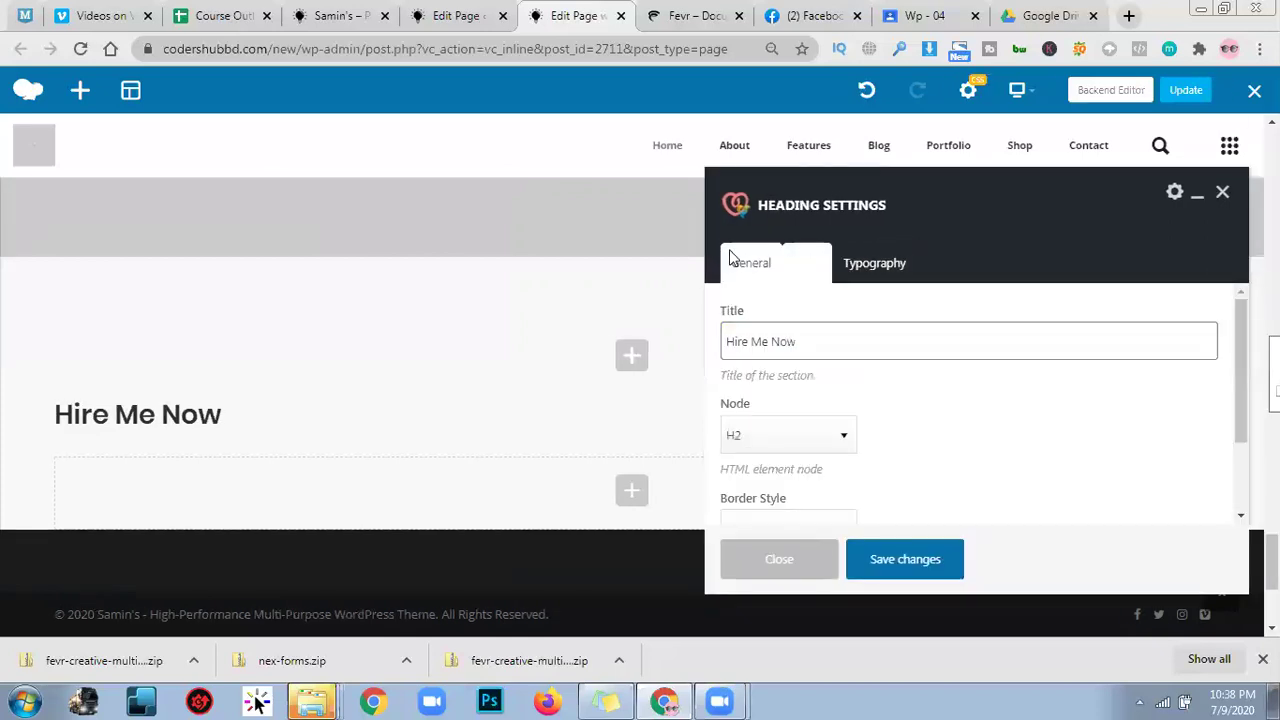
scroll(920, 475, "down", 2)
scroll(1007, 444, "up", 2)
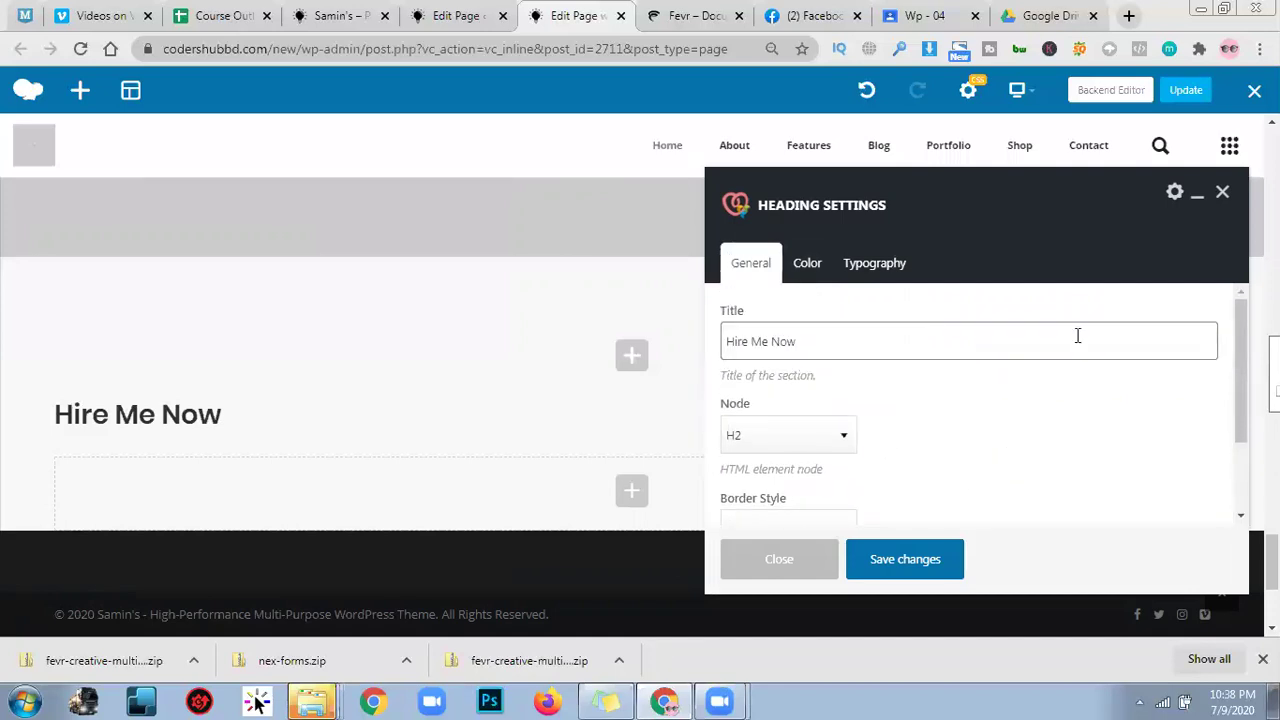
Check the heading's extra element options, examine its line height, font style and font color settings, and close the settings without changes.
left_click(1175, 195)
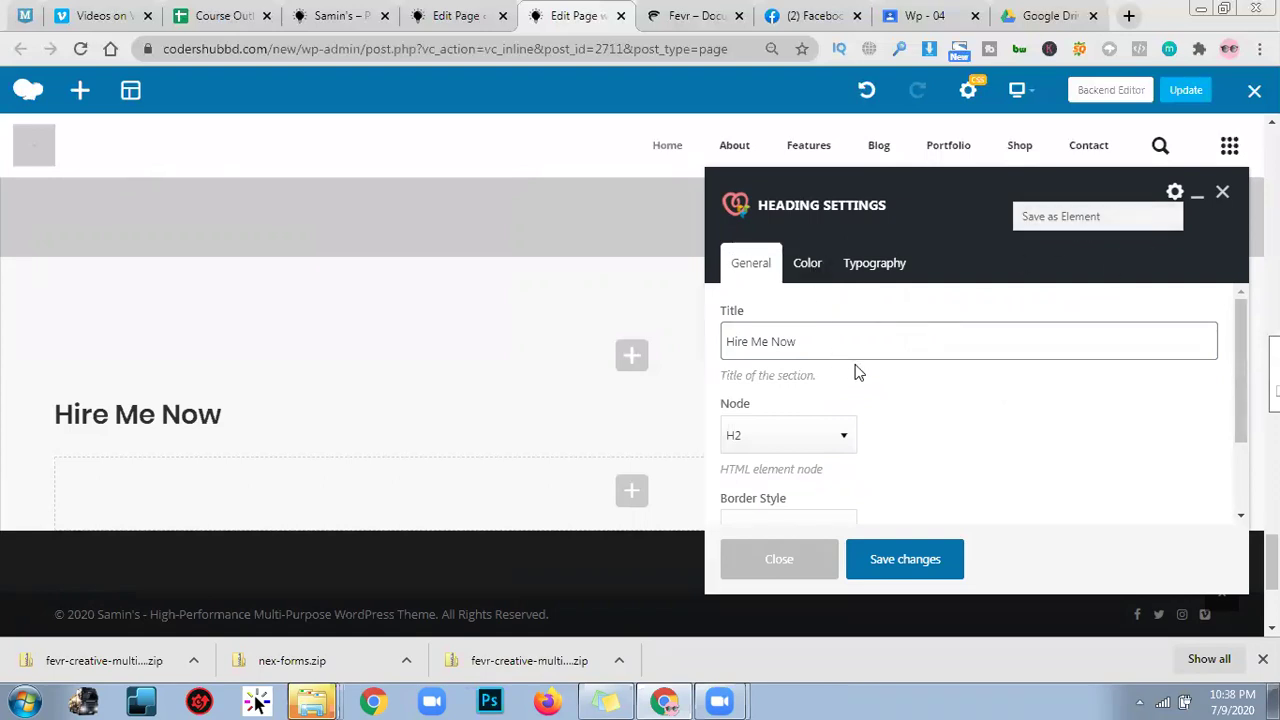
scroll(856, 372, "down", 1)
scroll(840, 330, "up", 1)
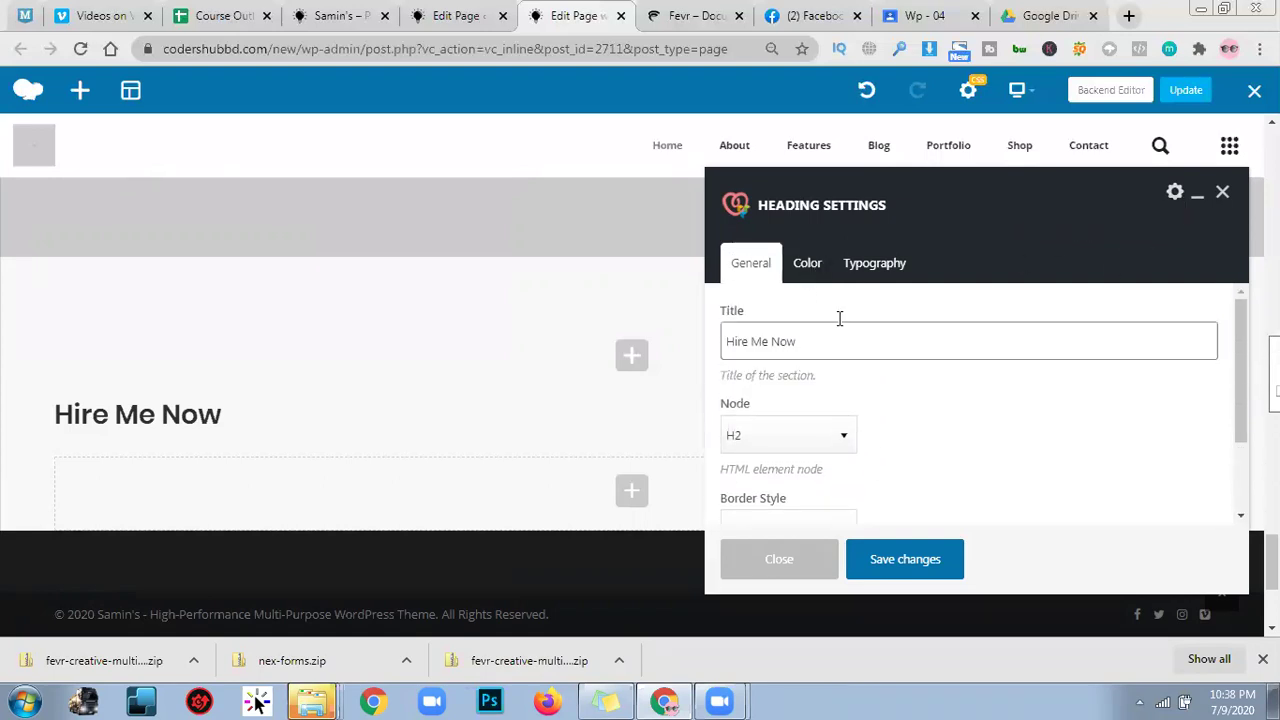
left_click(815, 262)
left_click(866, 276)
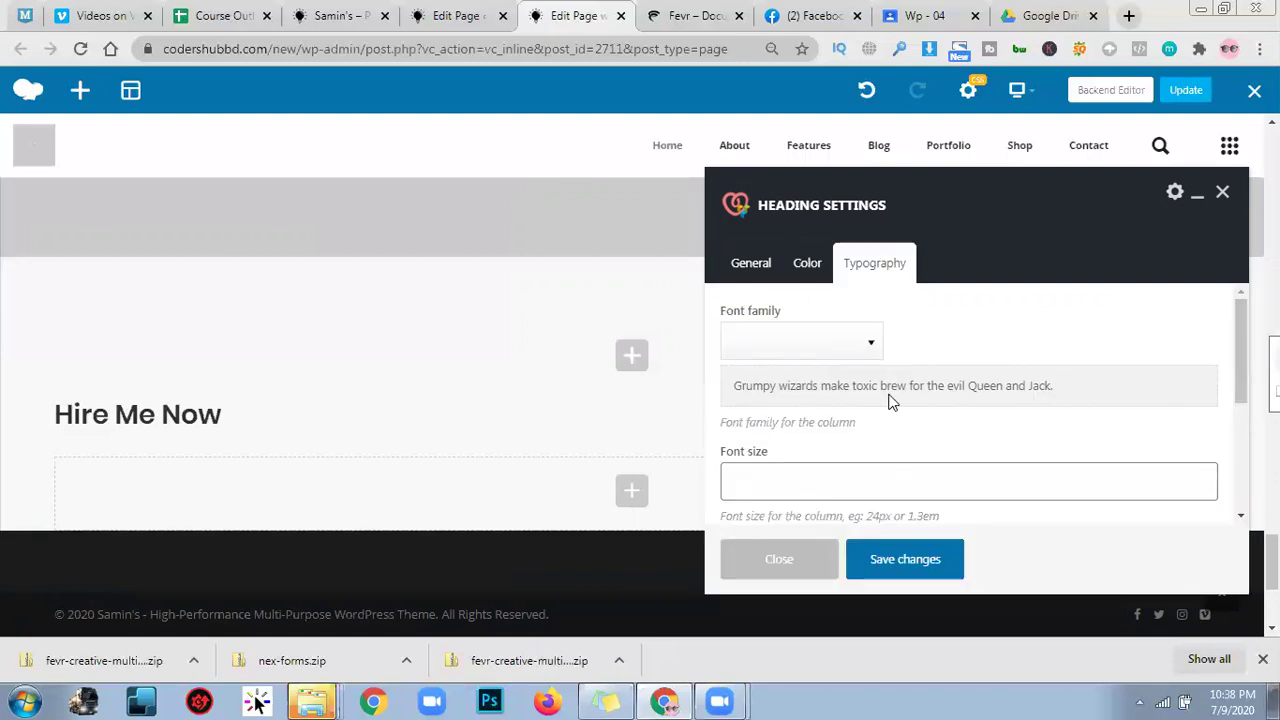
scroll(889, 400, "down", 1)
scroll(849, 414, "down", 2)
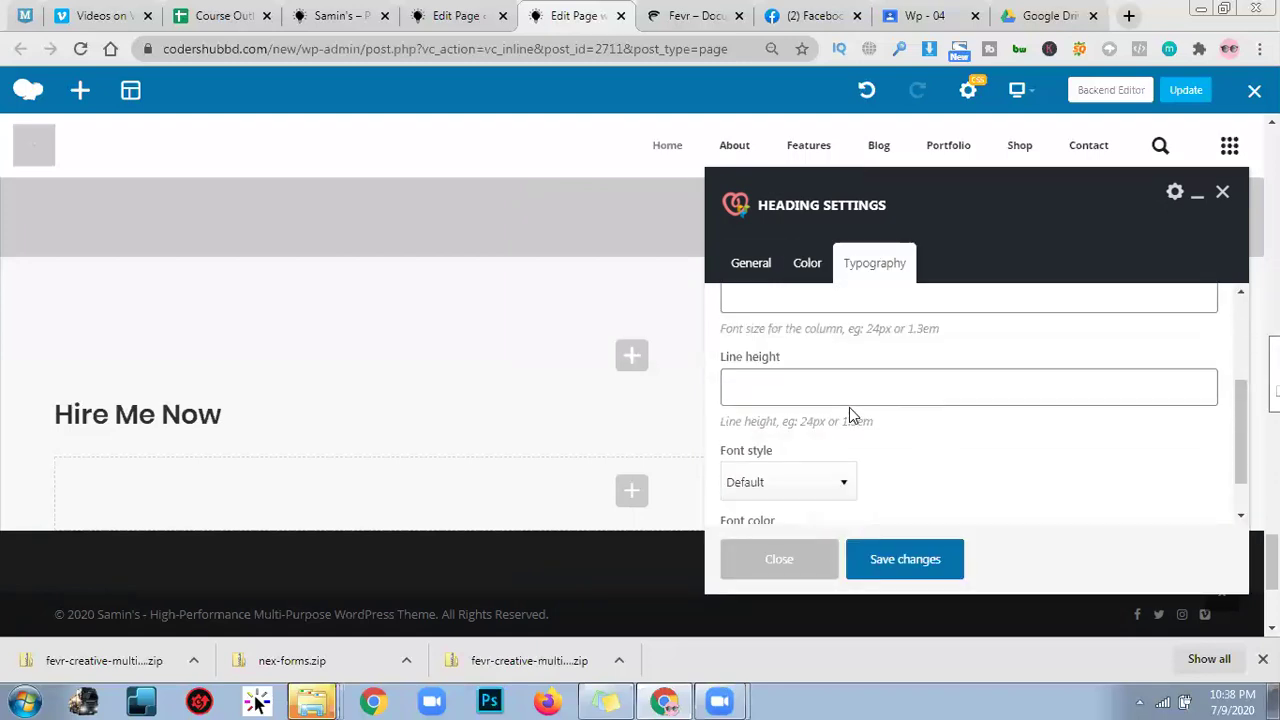
left_click(829, 427)
left_click(908, 428)
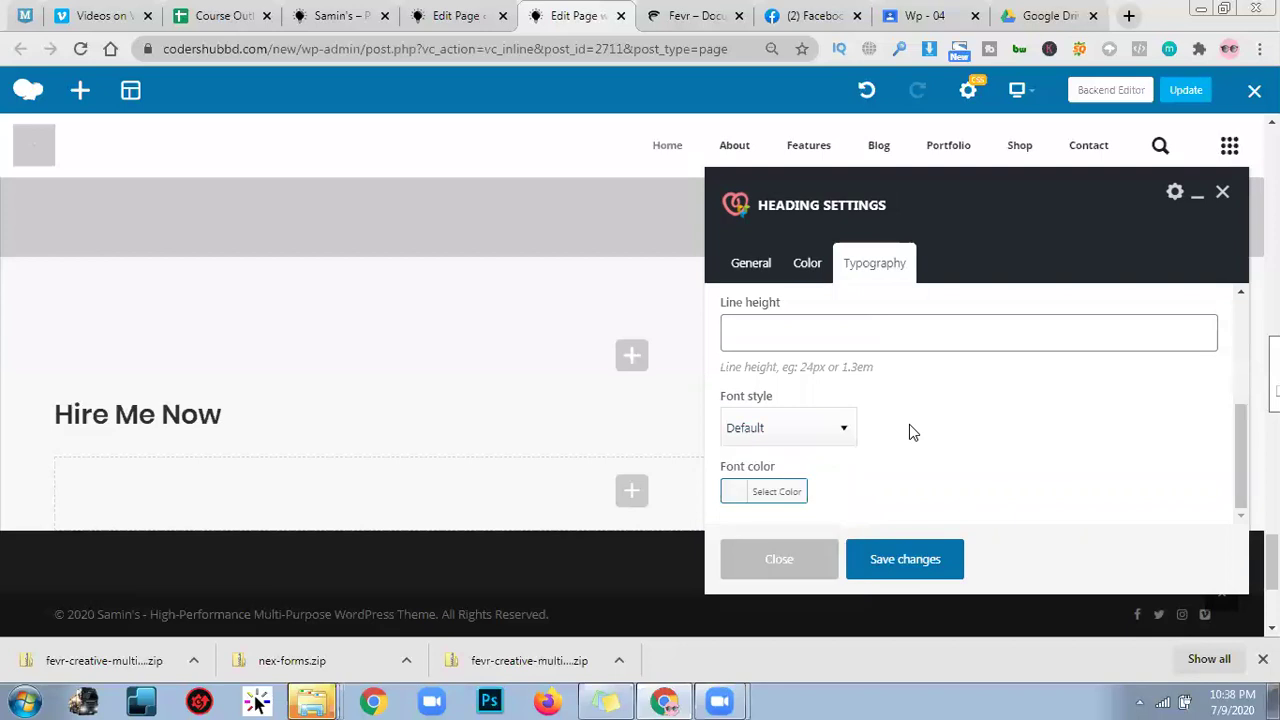
left_click(808, 572)
mouse_move(606, 420)
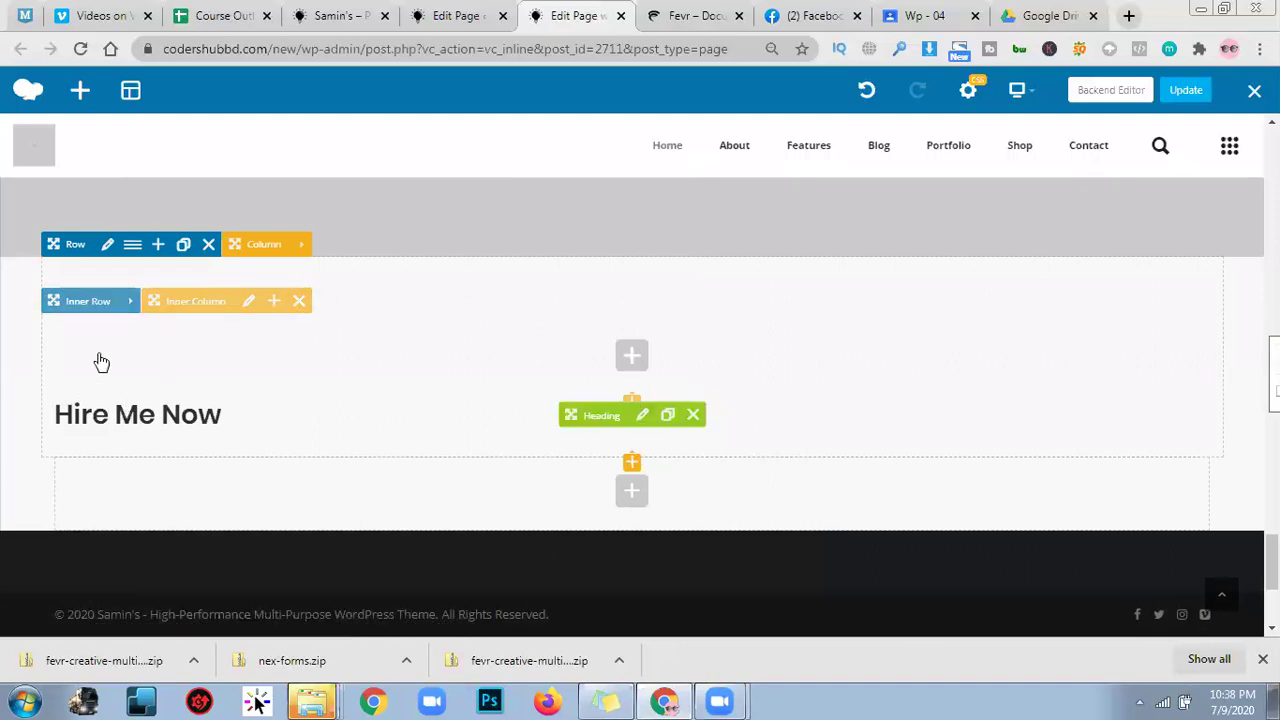
Open the settings of the inner row above the "Hire Me Now" heading and review its general options, including content position and animation.
mouse_move(186, 303)
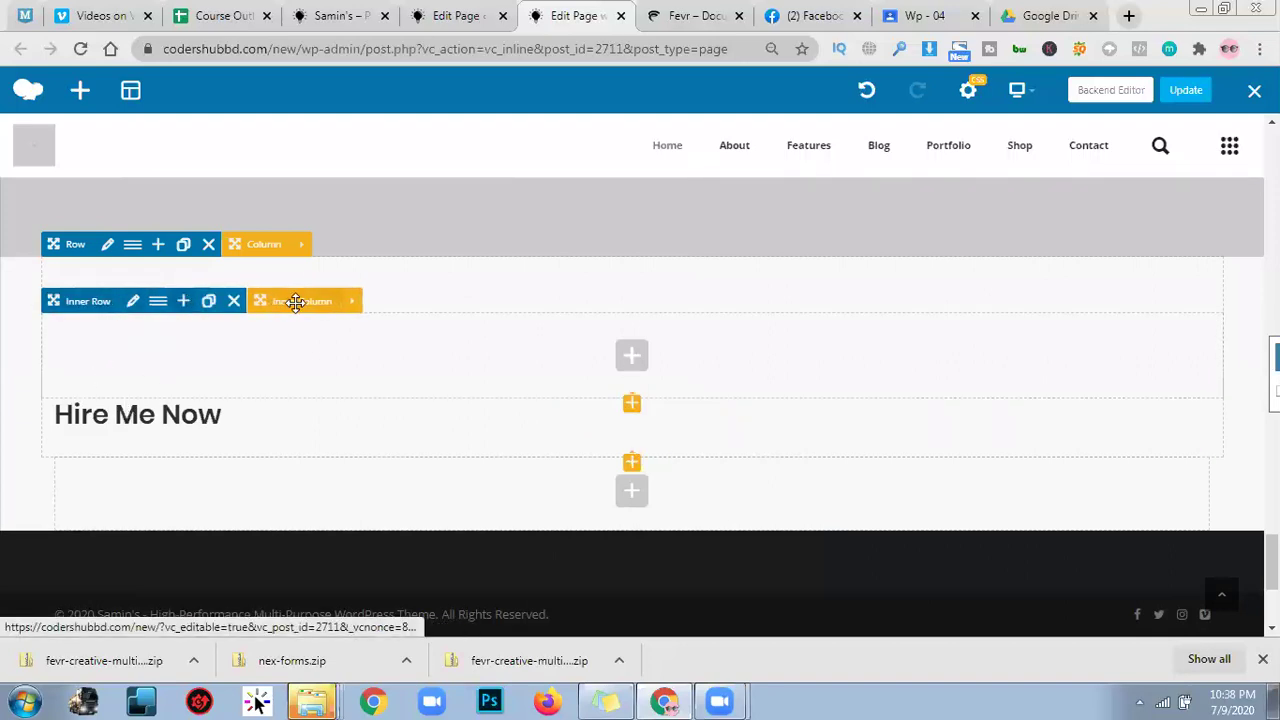
left_click(133, 301)
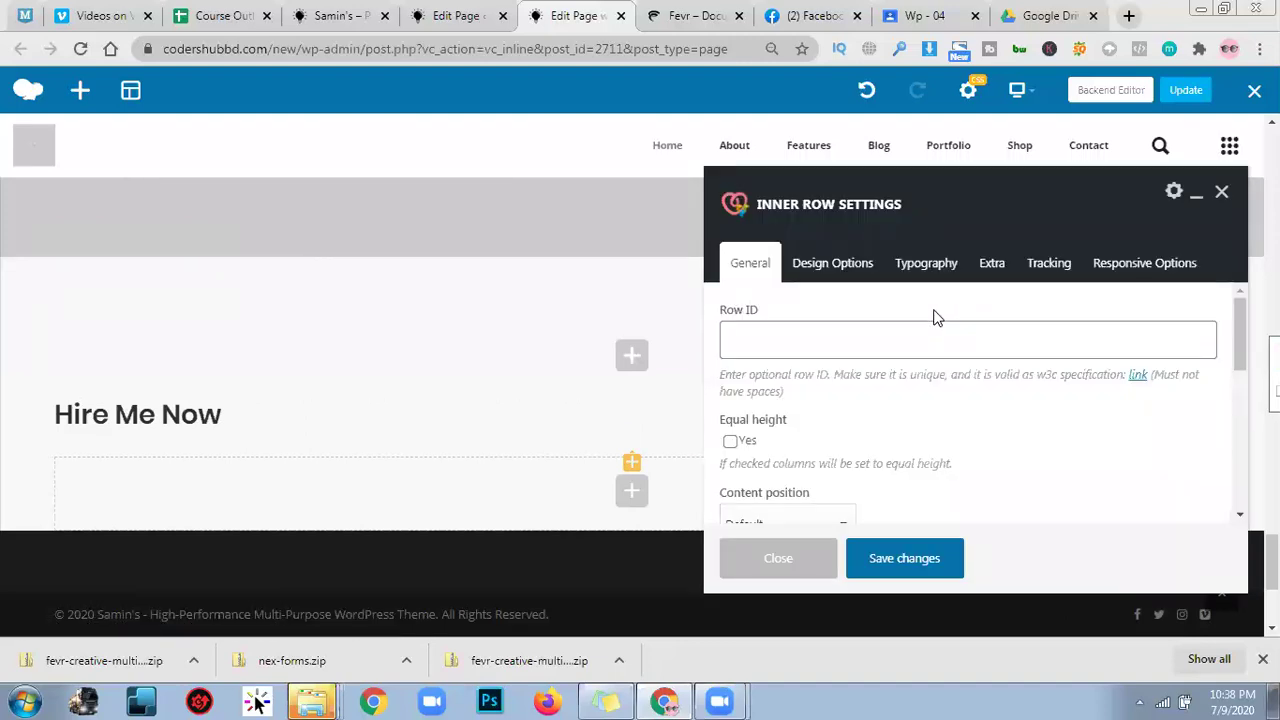
scroll(834, 460, "down", 3)
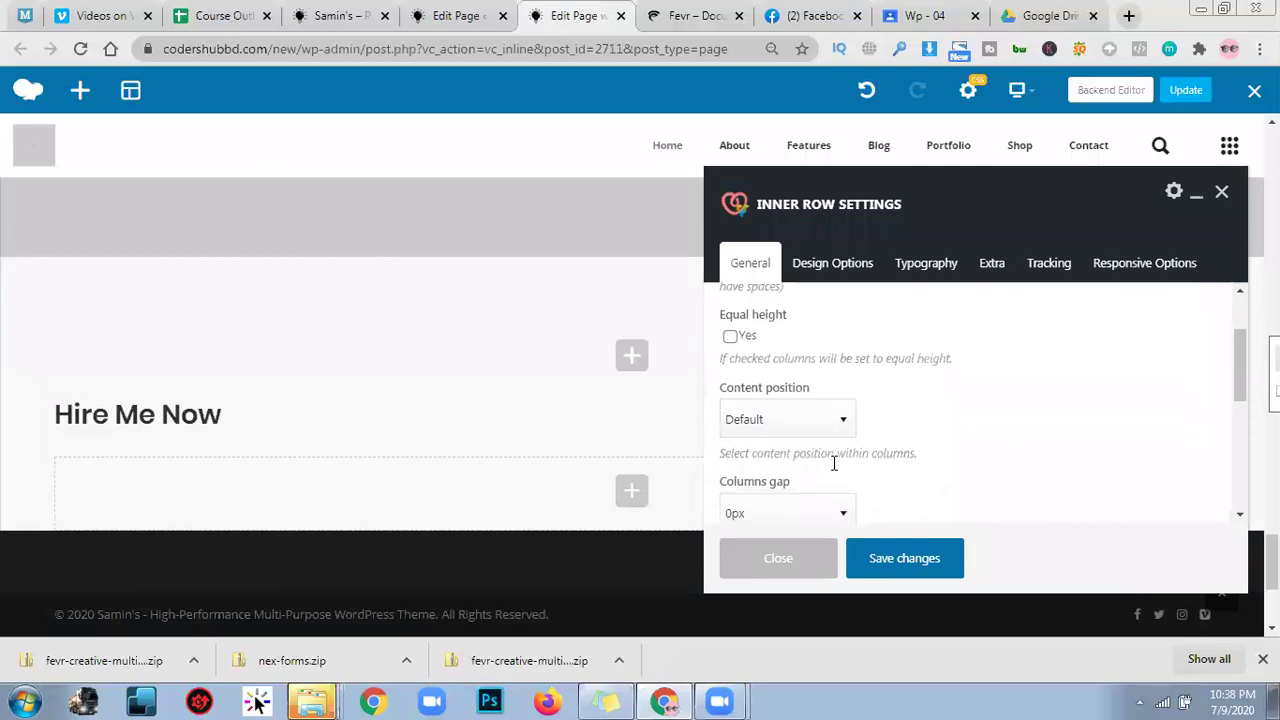
left_click(817, 345)
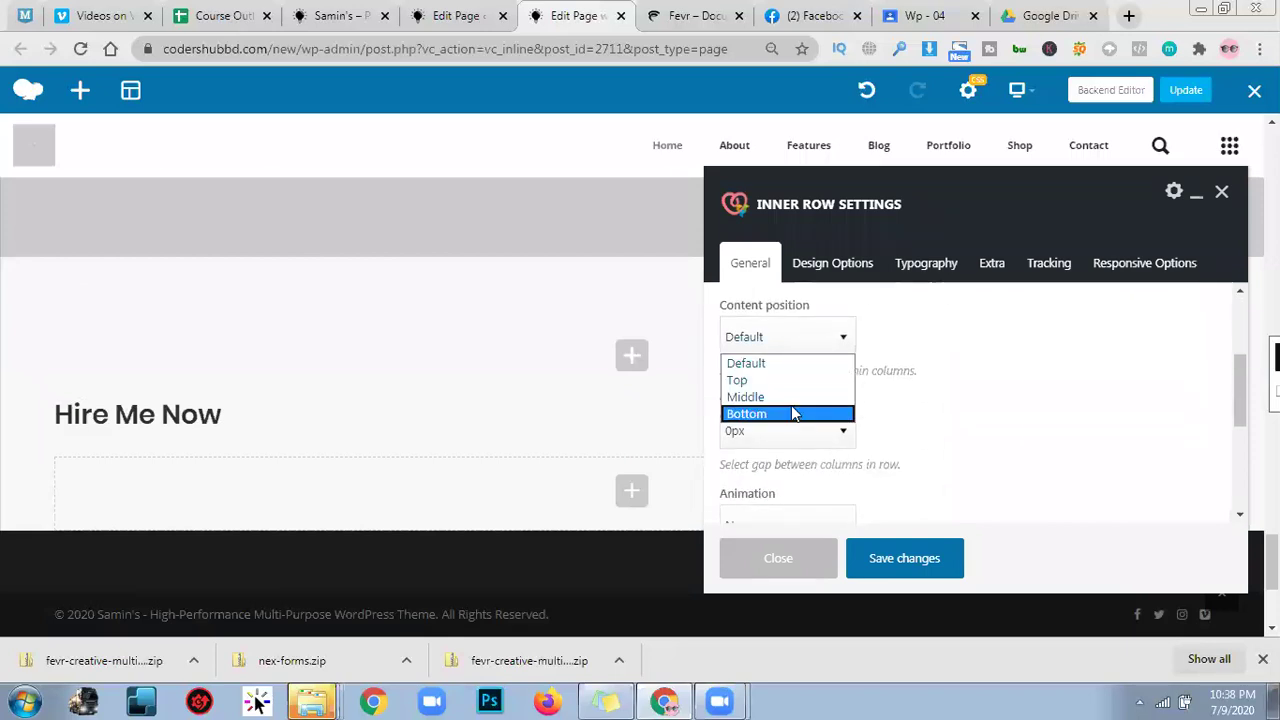
left_click(926, 380)
scroll(897, 404, "down", 1)
scroll(897, 404, "down", 2)
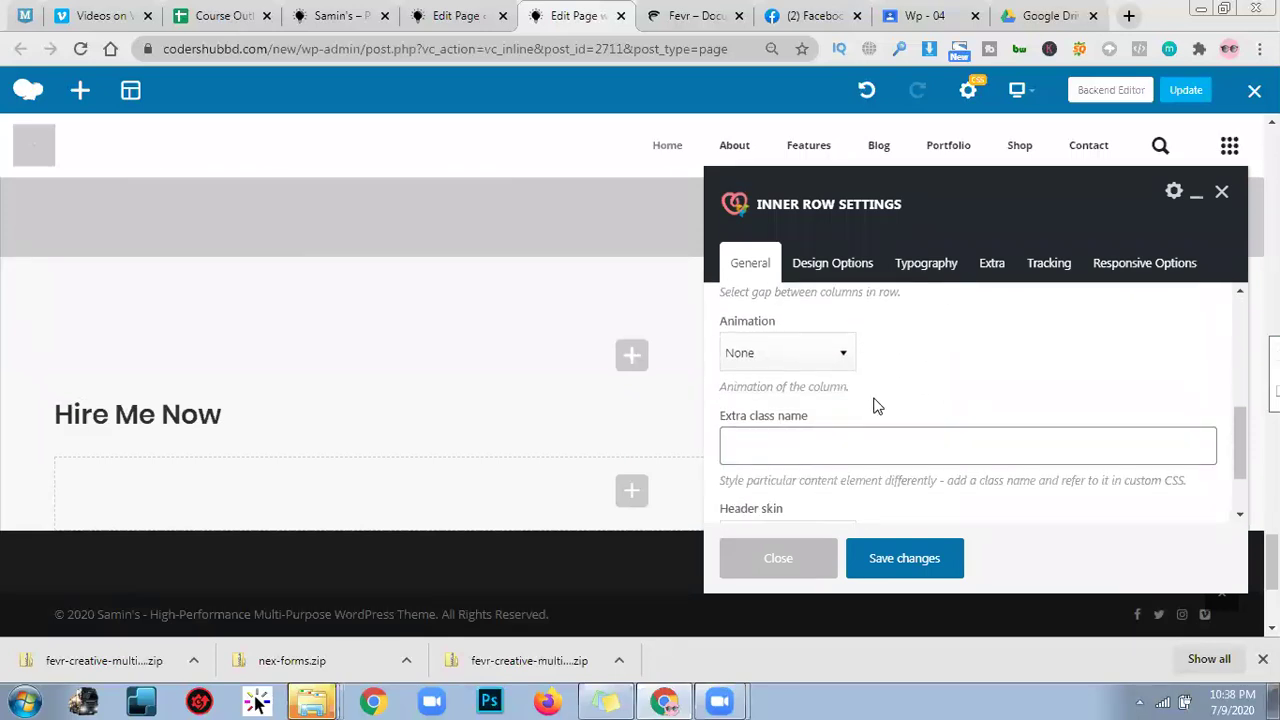
Review the inner row's design options and typography settings, including the available font styles.
left_click(871, 265)
left_click(924, 264)
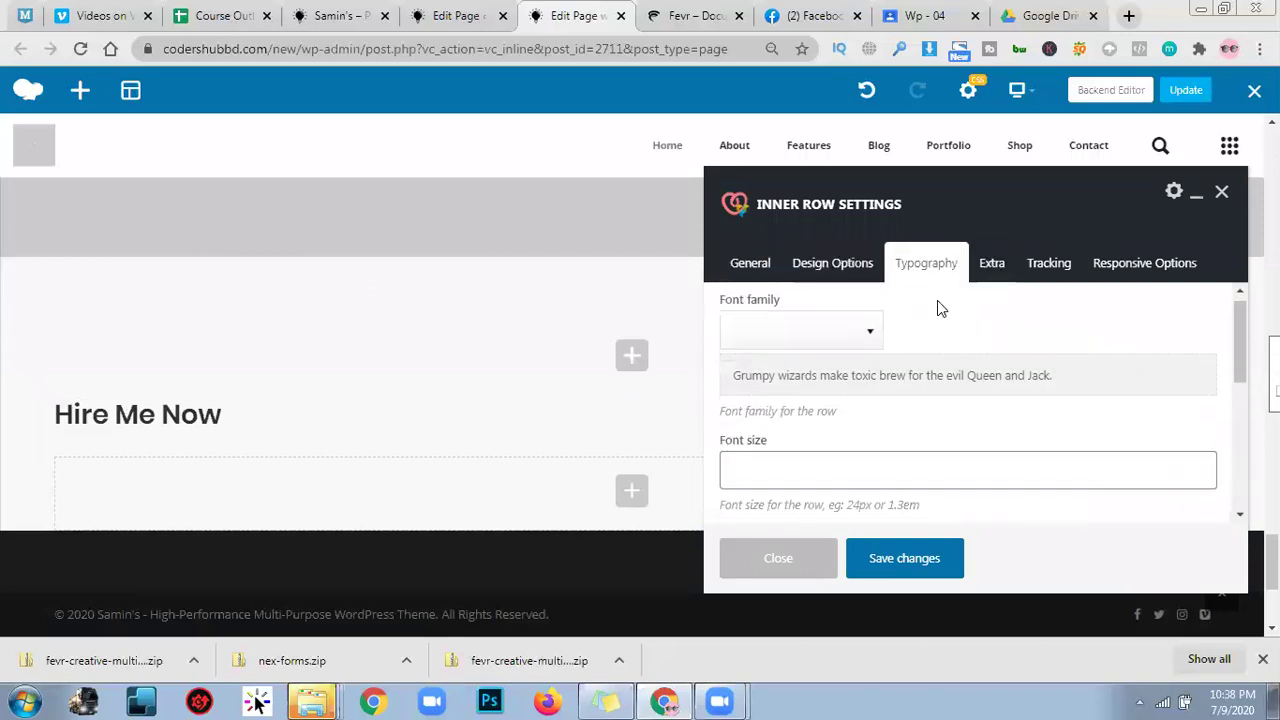
scroll(899, 393, "down", 2)
scroll(894, 440, "down", 2)
scroll(880, 430, "up", 1)
left_click(820, 398)
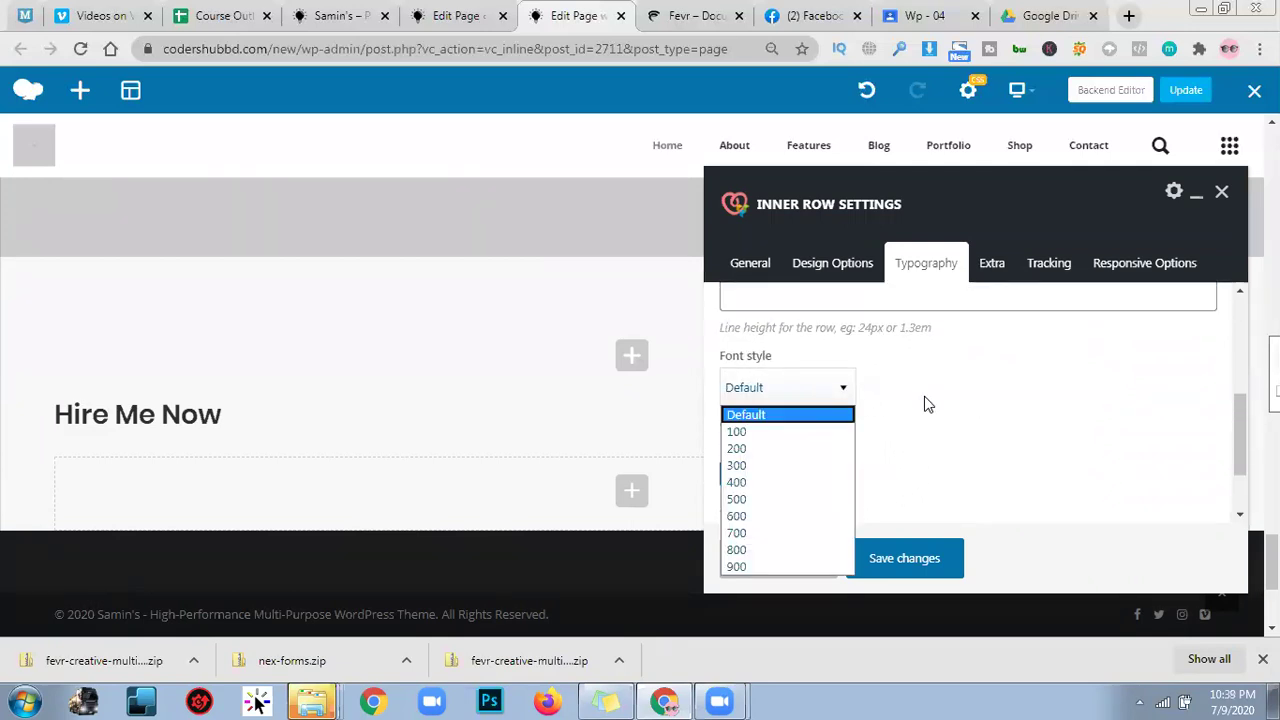
scroll(925, 404, "down", 1)
scroll(1055, 302, "up", 3)
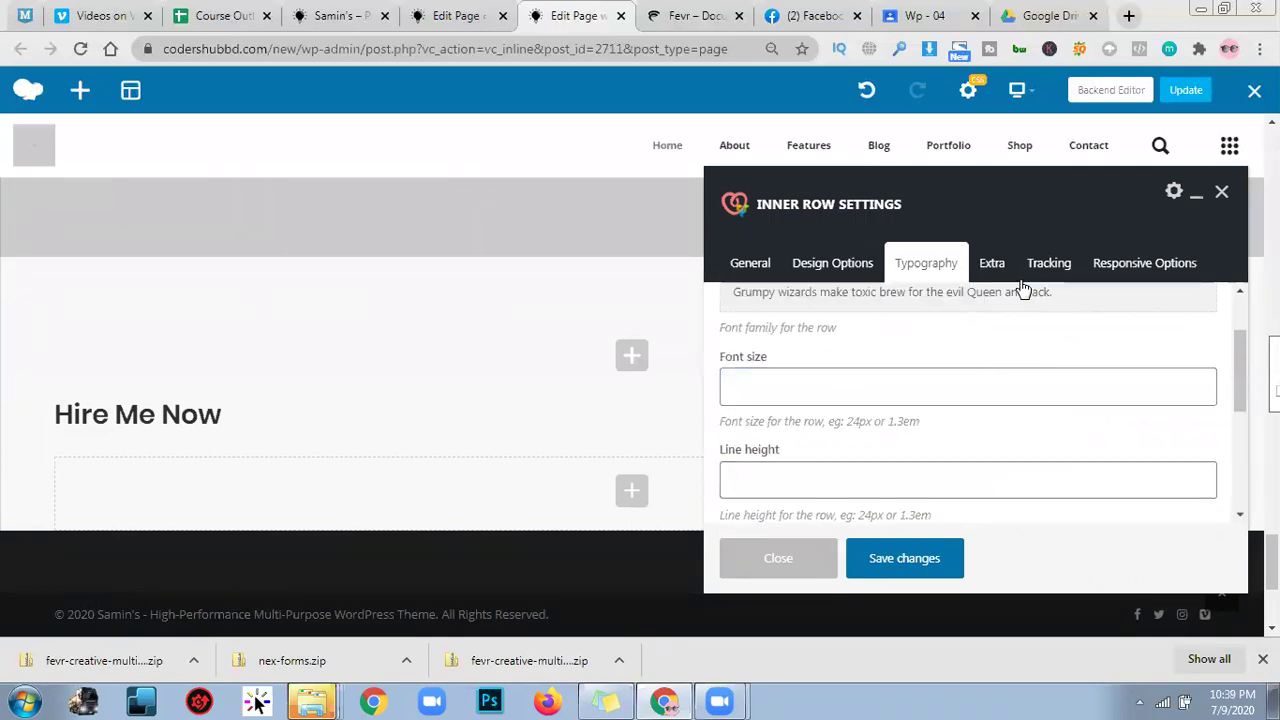
Check the inner row's extra, tracking and responsive options, and close the settings without changes.
left_click(1008, 280)
left_click(1056, 266)
left_click(1106, 266)
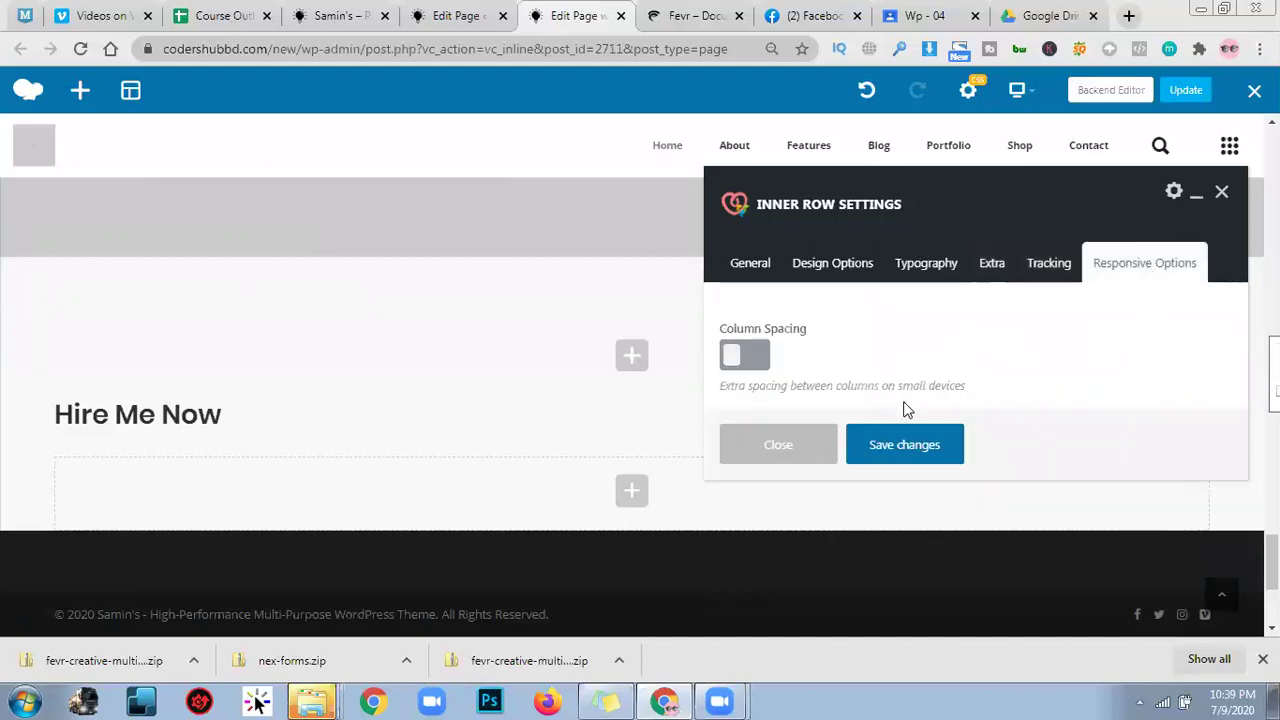
left_click(779, 444)
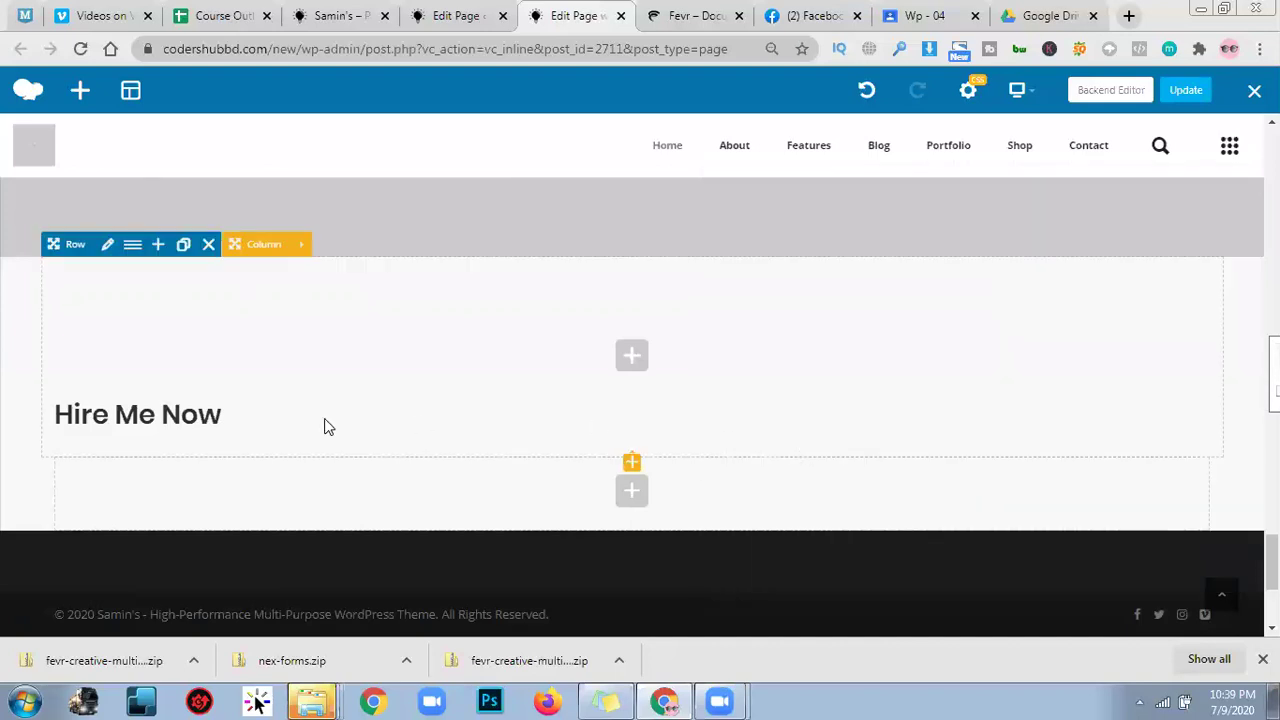
Open the element library from below the "Hire Me Now" heading and look through all available elements.
left_click(632, 463)
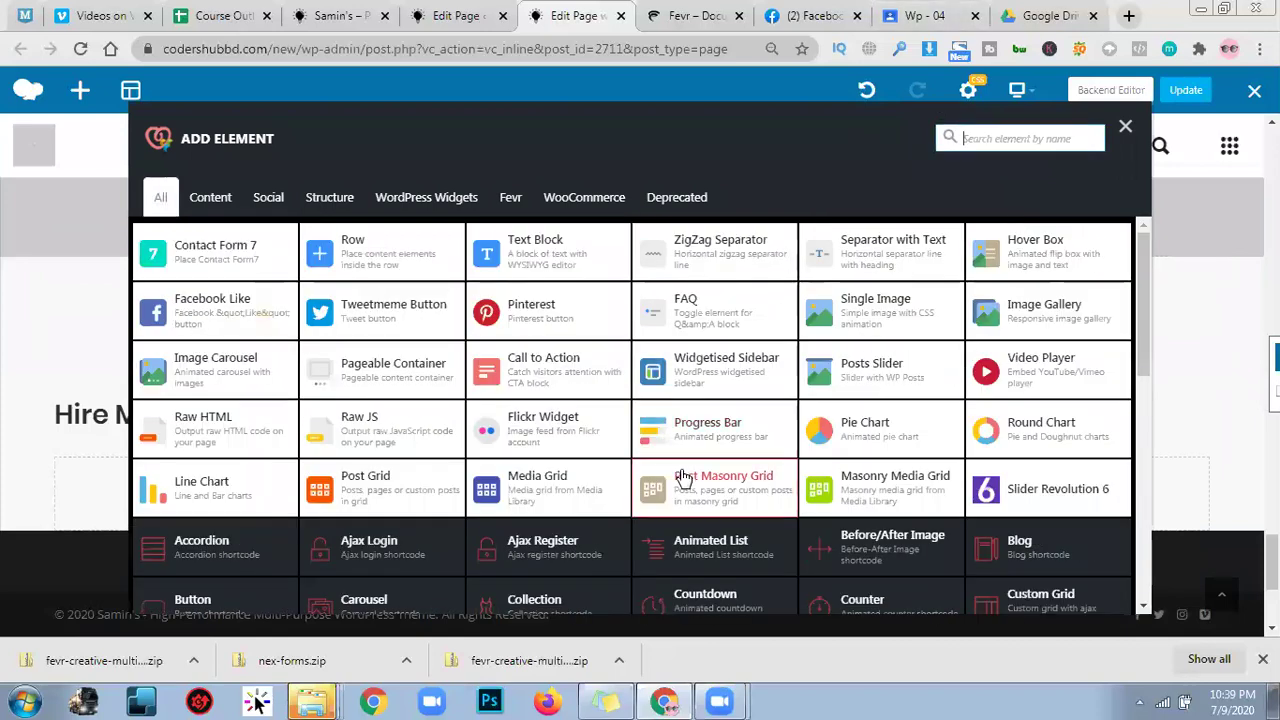
scroll(737, 374, "down", 4)
scroll(870, 440, "up", 4)
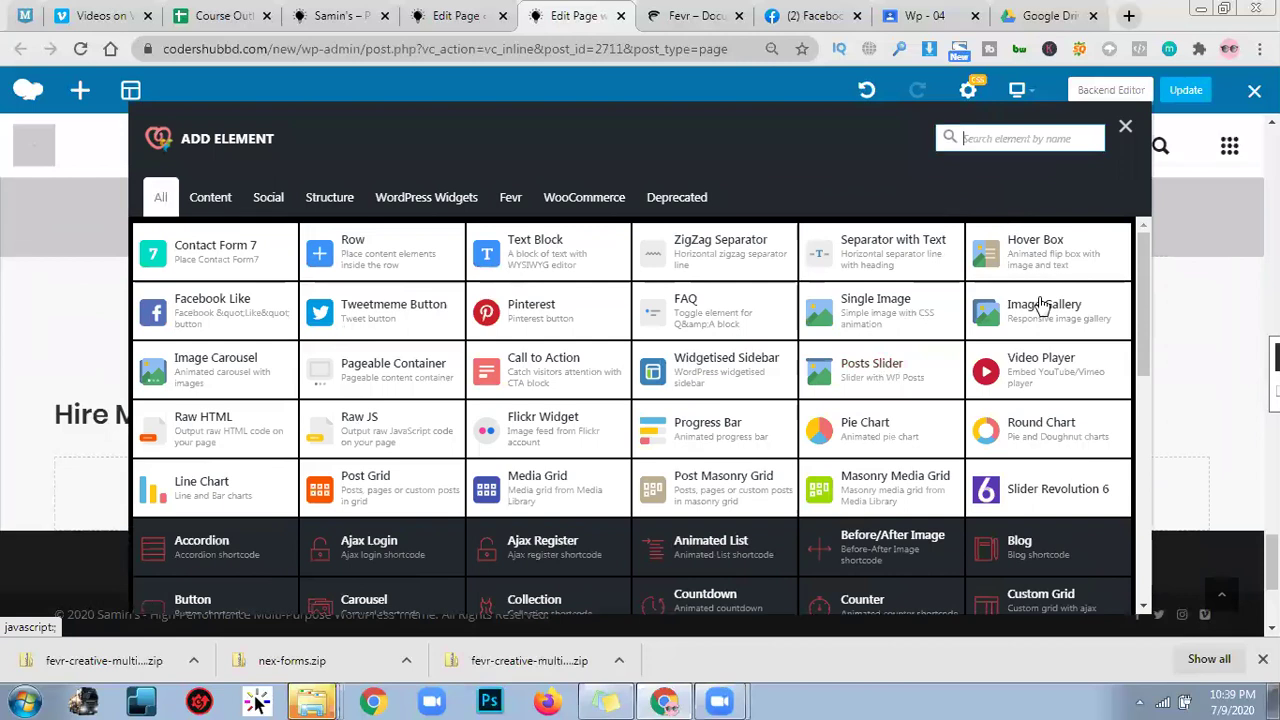
scroll(1043, 400, "down", 3)
scroll(1040, 400, "up", 3)
scroll(849, 409, "up", 1)
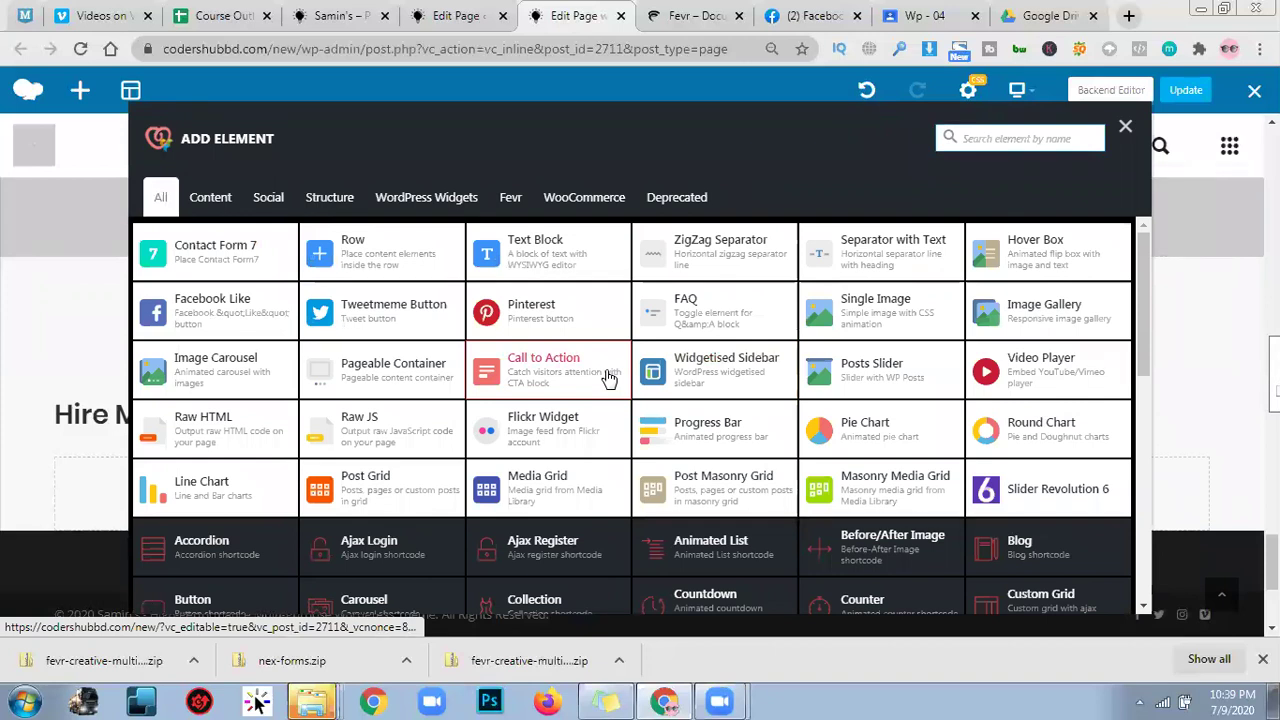
scroll(560, 365, "down", 5)
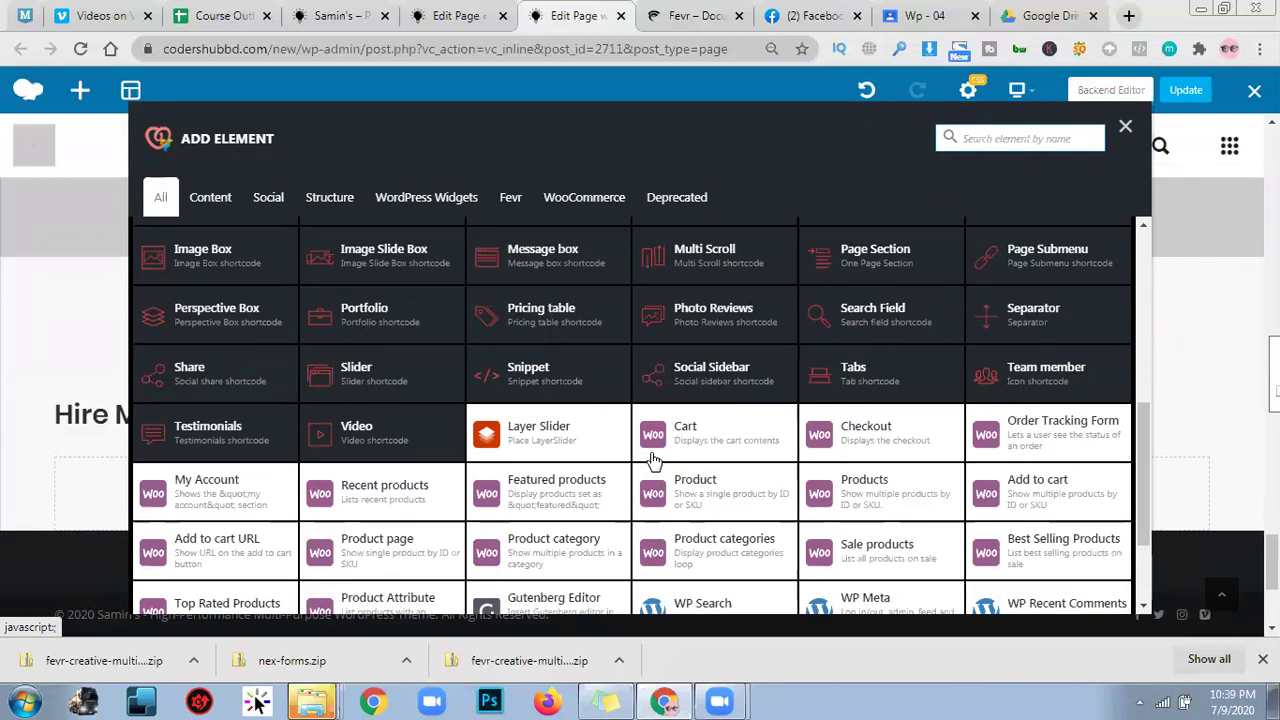
scroll(495, 370, "up", 3)
scroll(1110, 405, "down", 5)
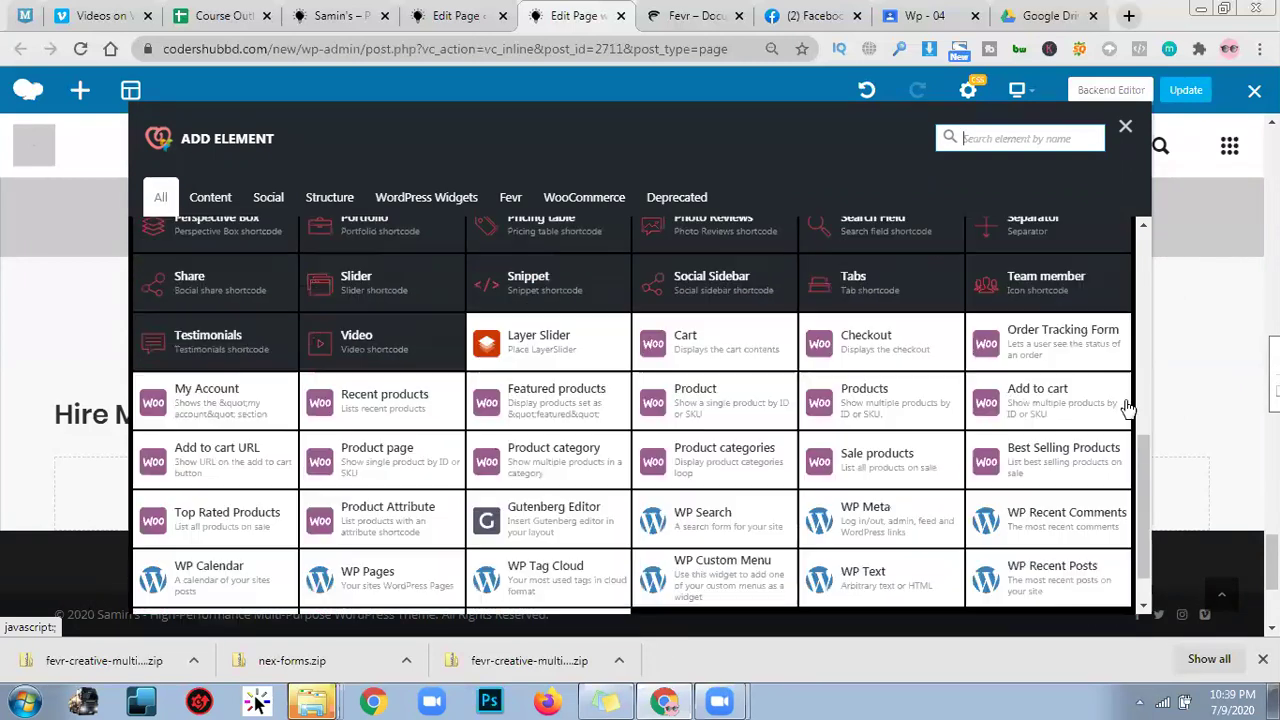
scroll(750, 548, "down", 1)
scroll(750, 540, "up", 3)
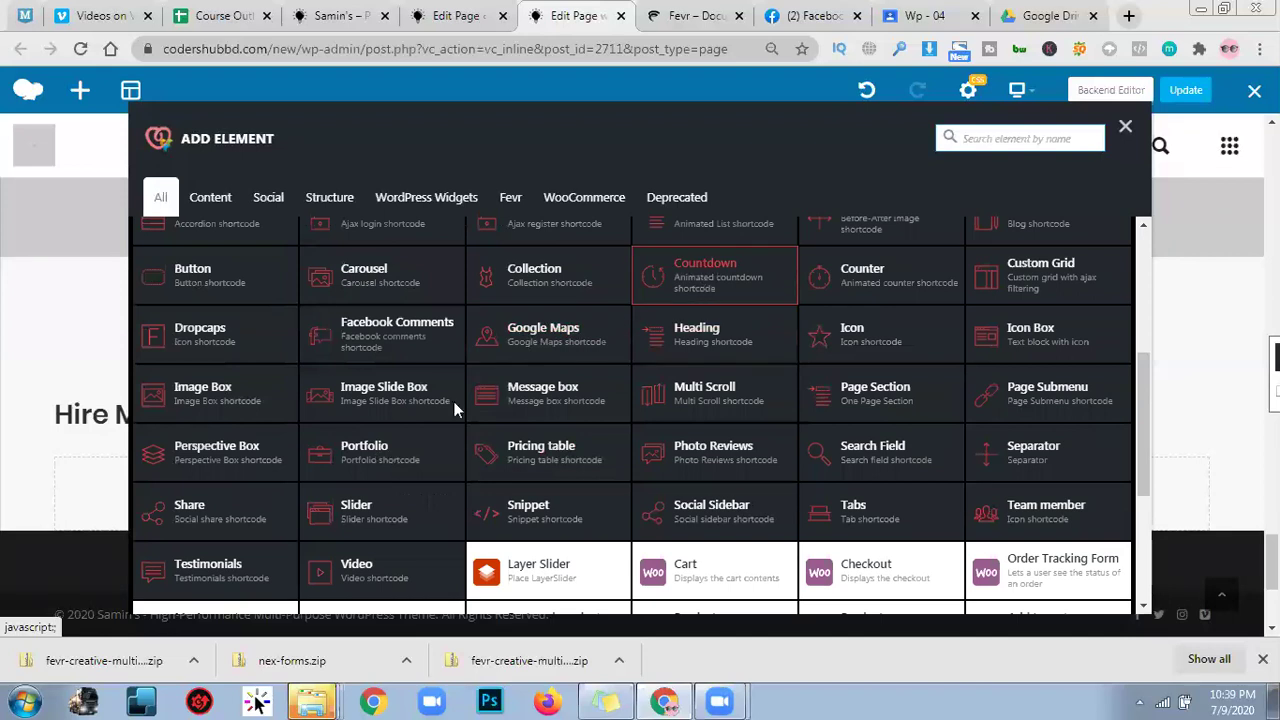
scroll(620, 457, "up", 2)
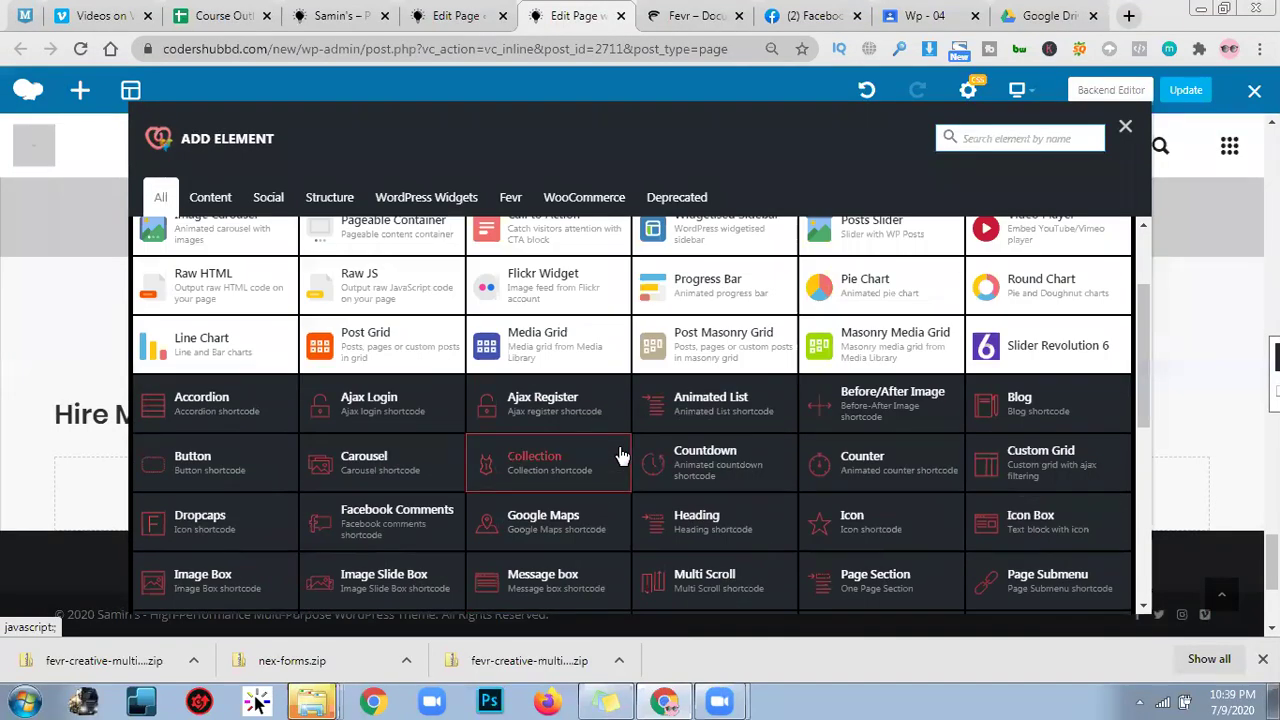
scroll(614, 455, "up", 3)
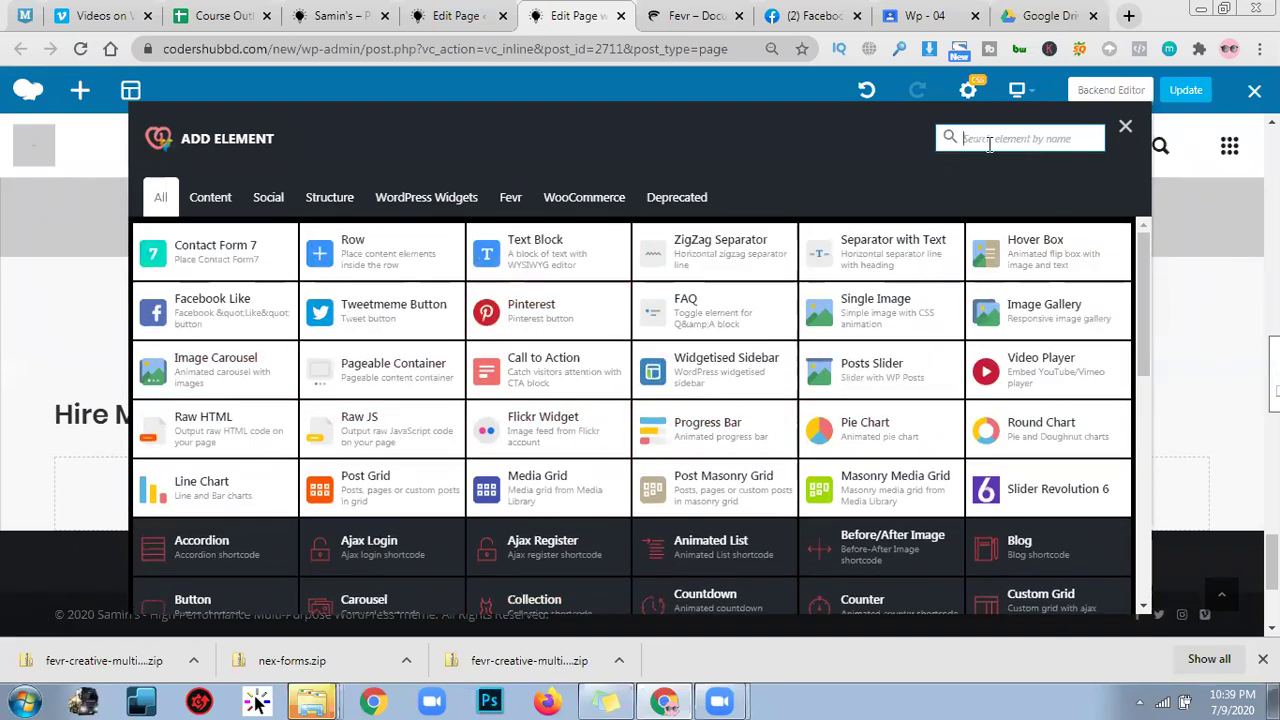
Search the element library for "ti" and replace the search term with "head".
type("ti")
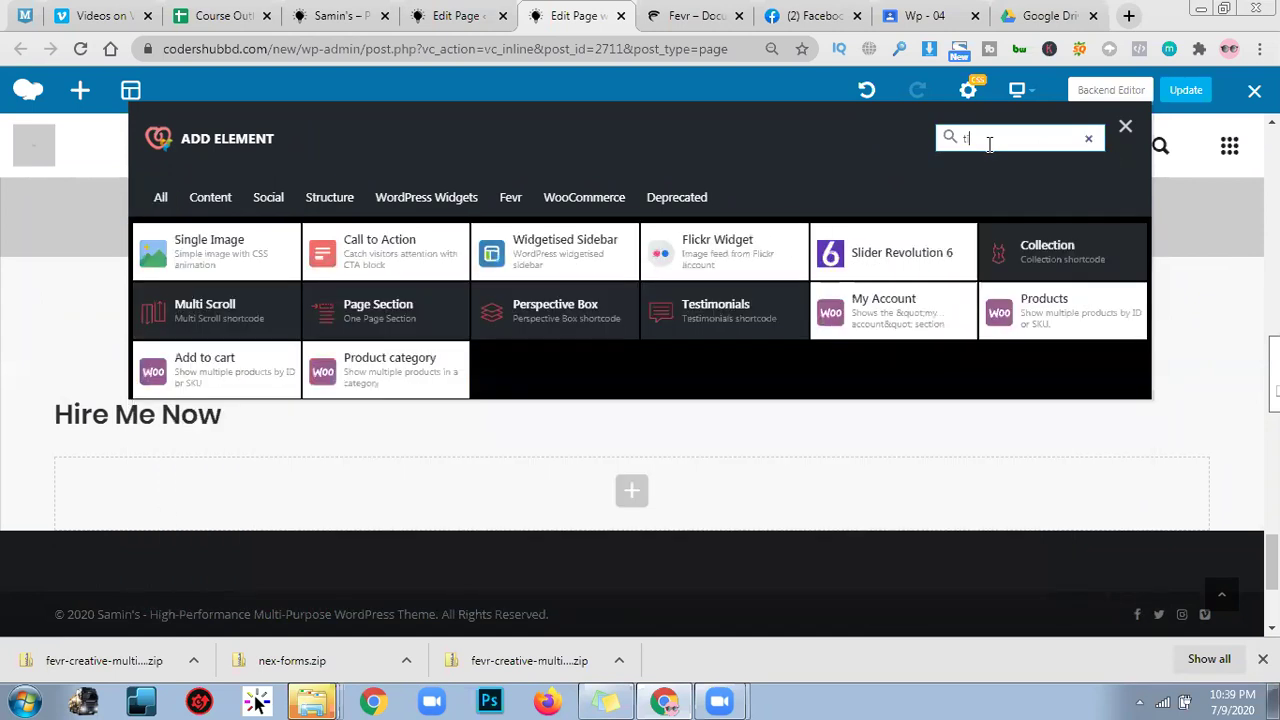
key("BackSpace")
key("BackSpace")
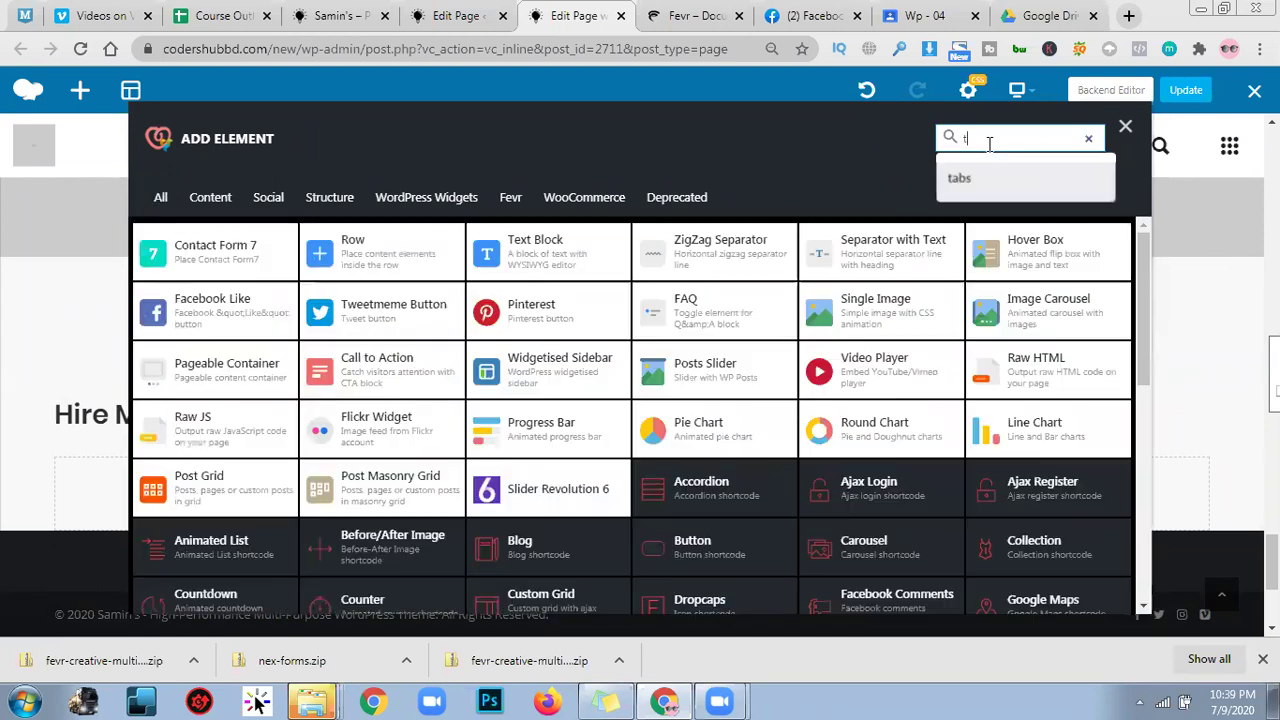
type("head")
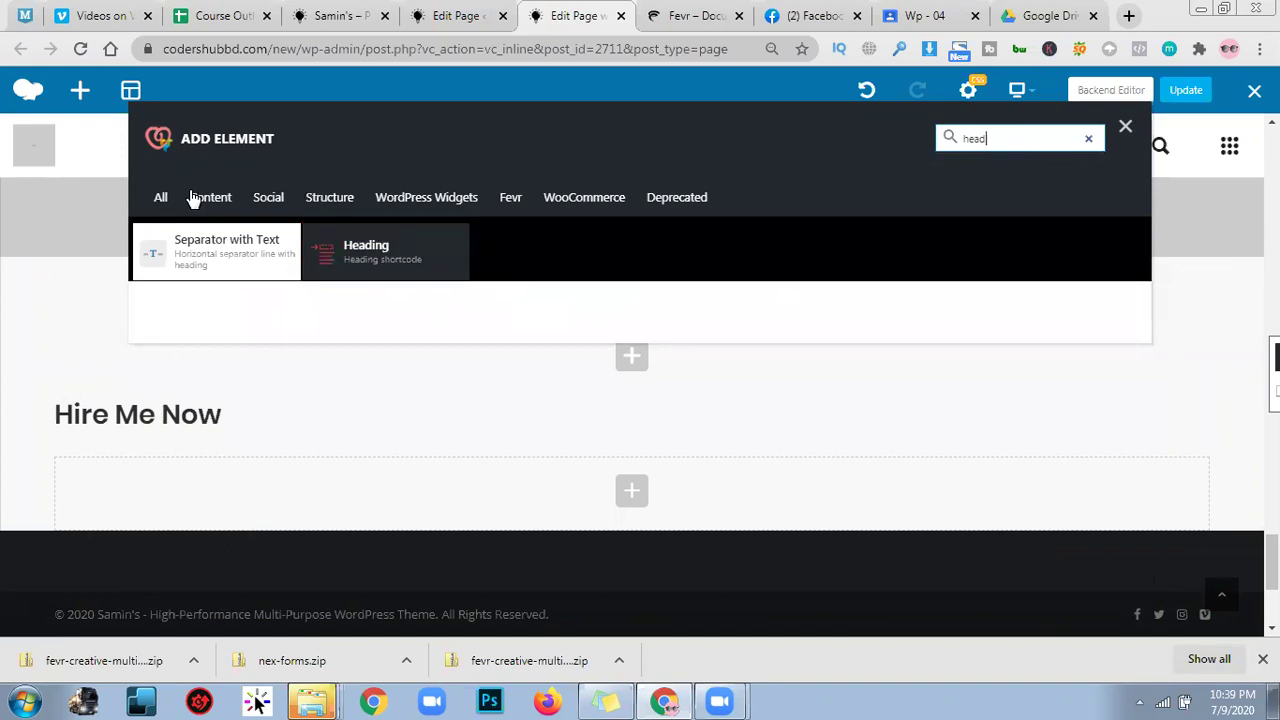
Browse the element library by category: All, WooCommerce and Fevr.
left_click(160, 205)
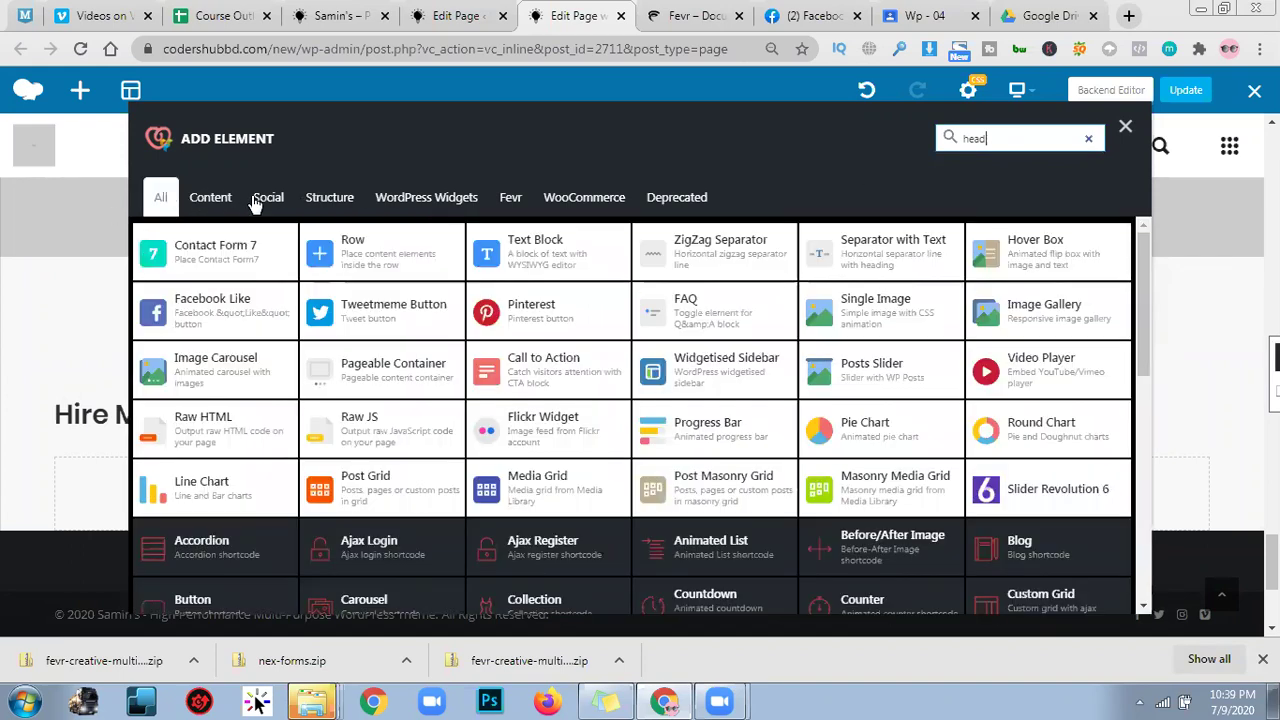
left_click(541, 198)
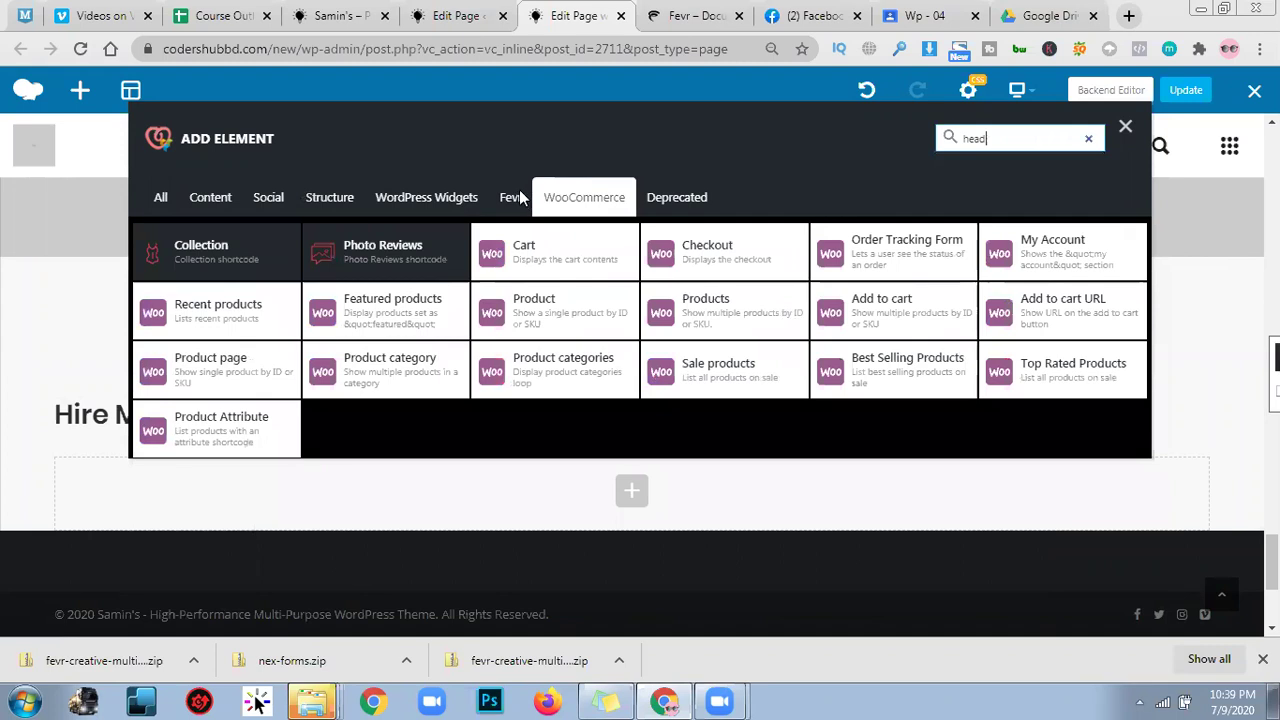
left_click(513, 198)
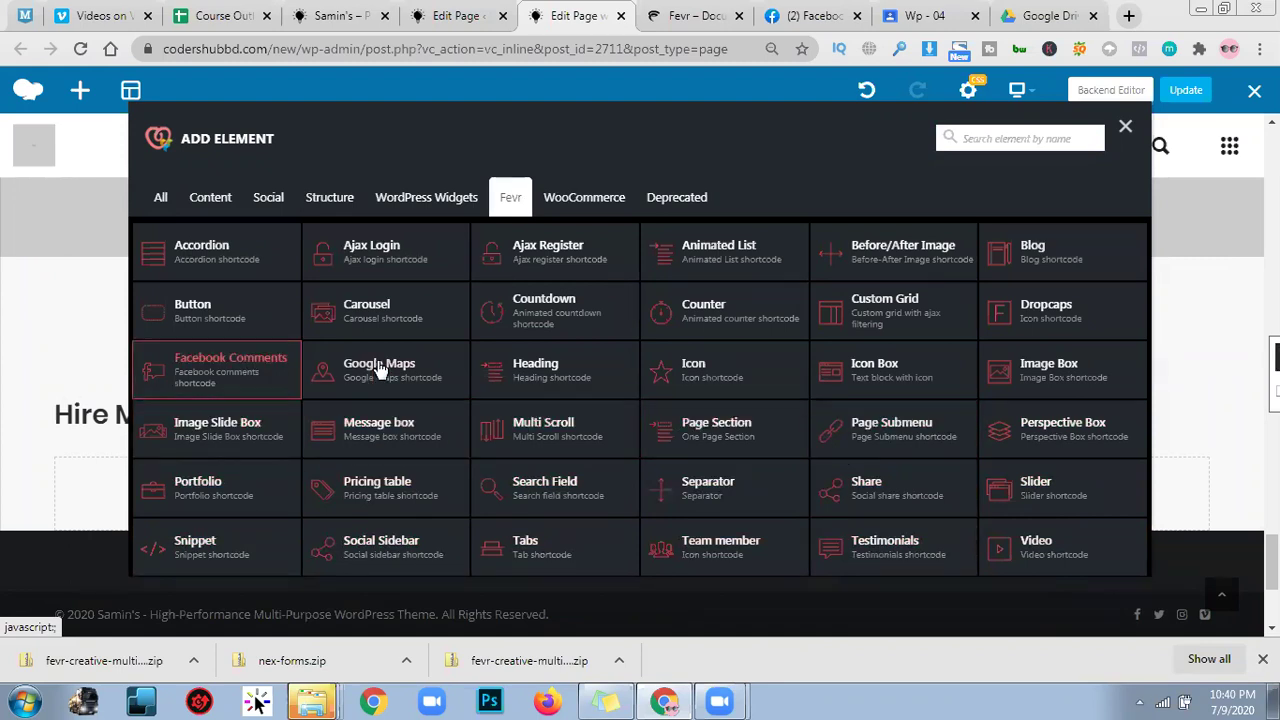
Search the element library for "text", clear the search and close the library without adding an element.
left_click(1061, 140)
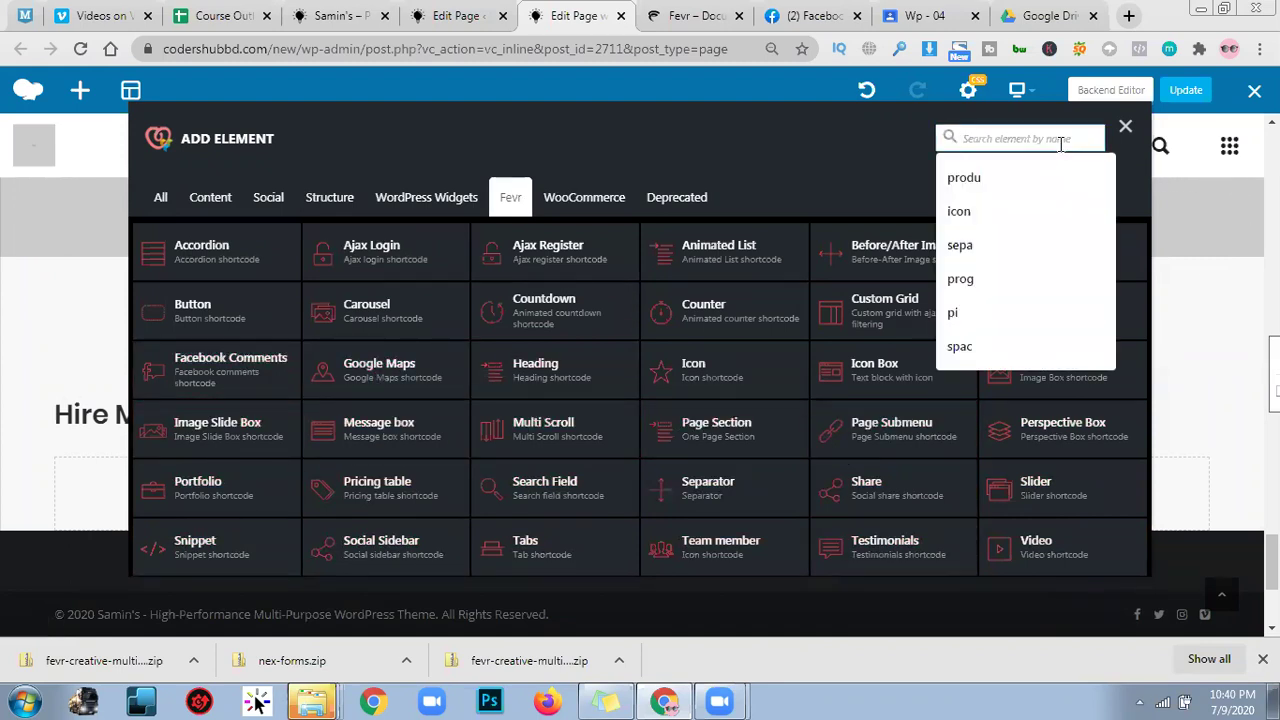
type("text")
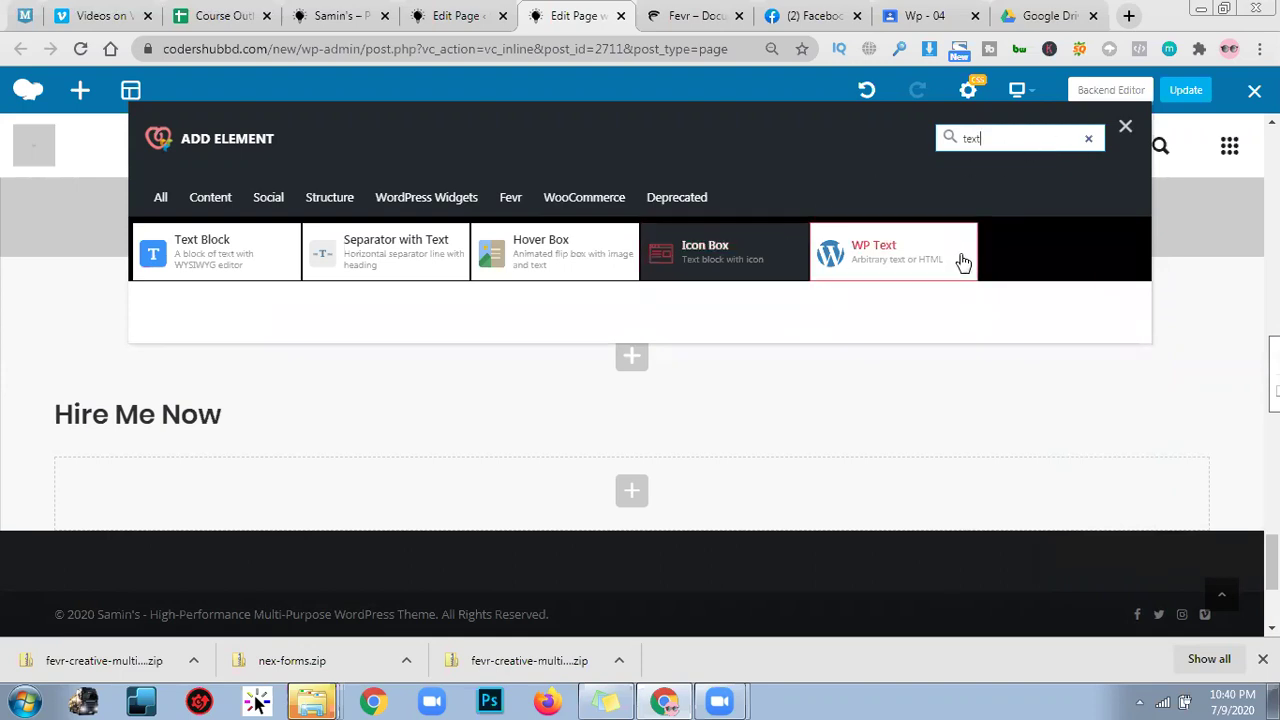
double_click(1000, 138)
key("BackSpace")
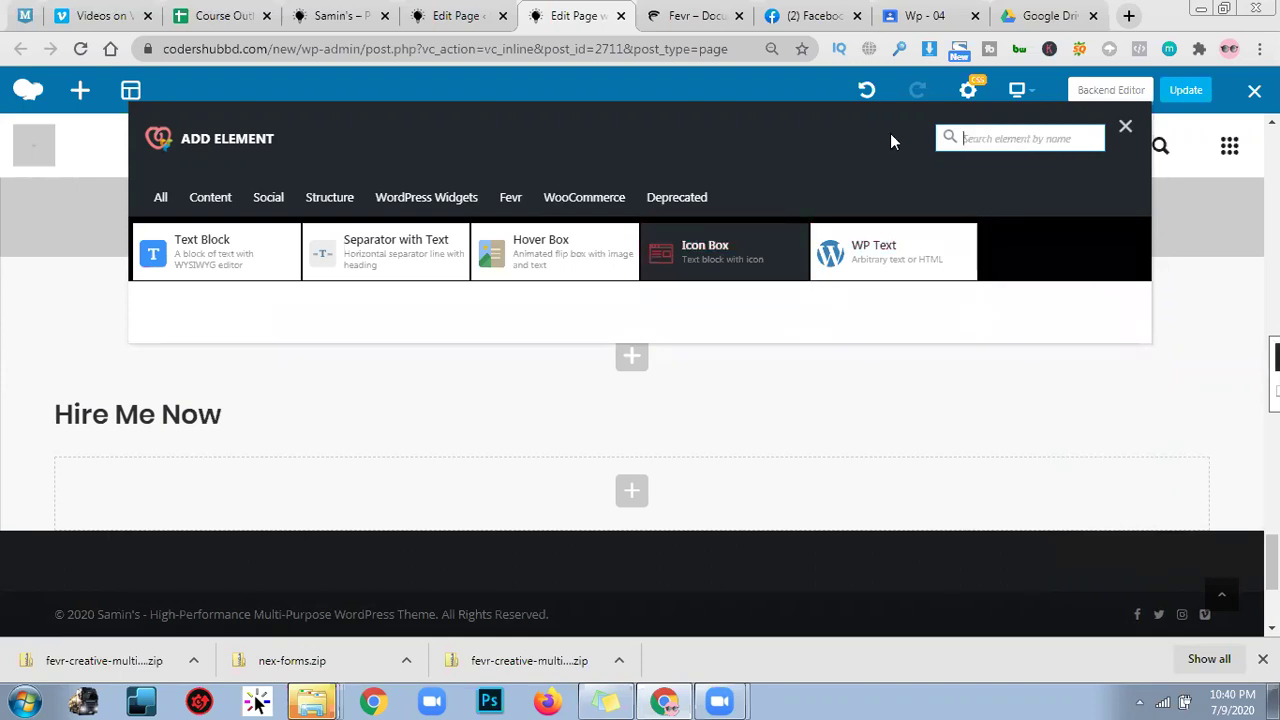
left_click(1126, 131)
Duplicate the "Forget about compromises, It's Fevr." text block in the row below the page's hero banner.
scroll(975, 305, "down", 10)
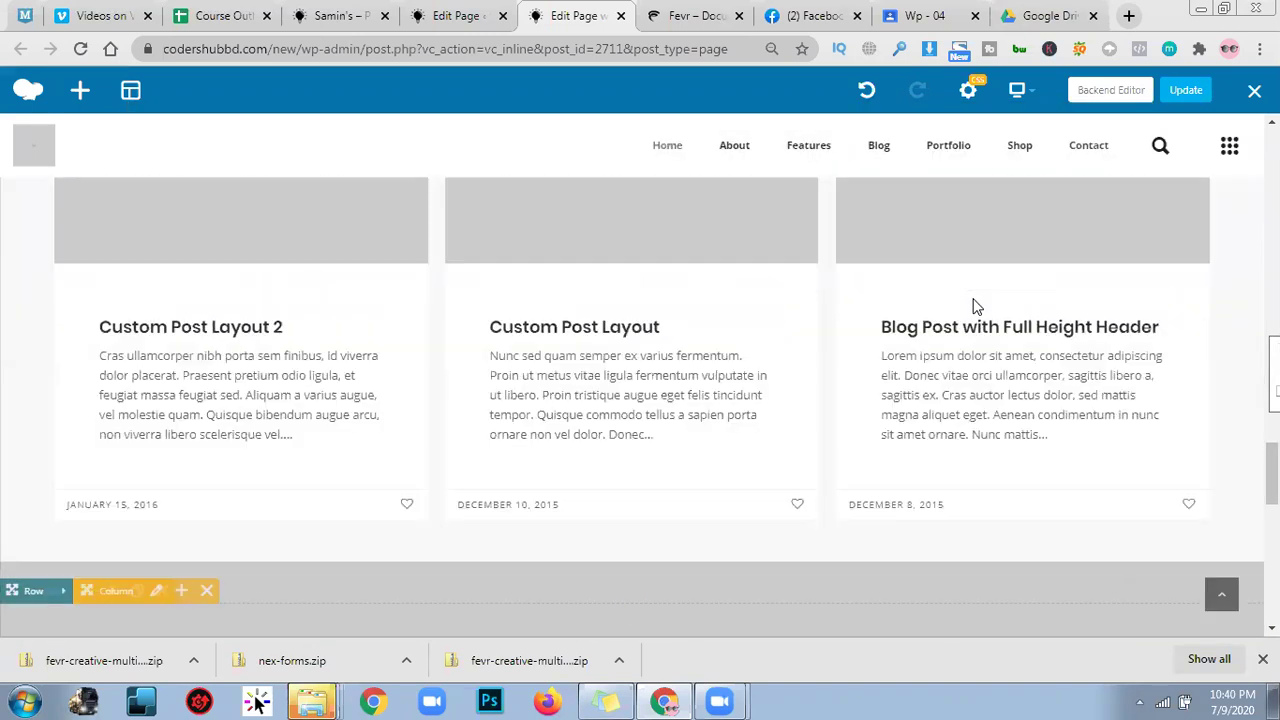
scroll(975, 305, "up", 5)
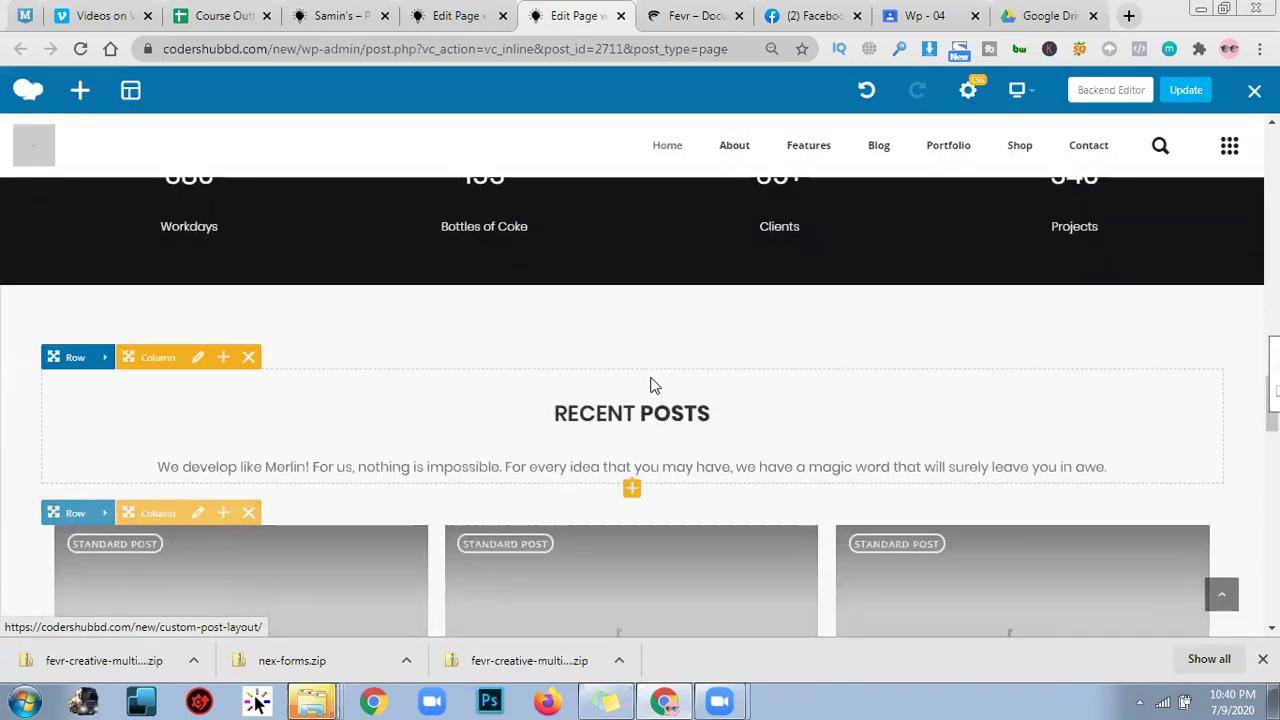
scroll(943, 314, "up", 3)
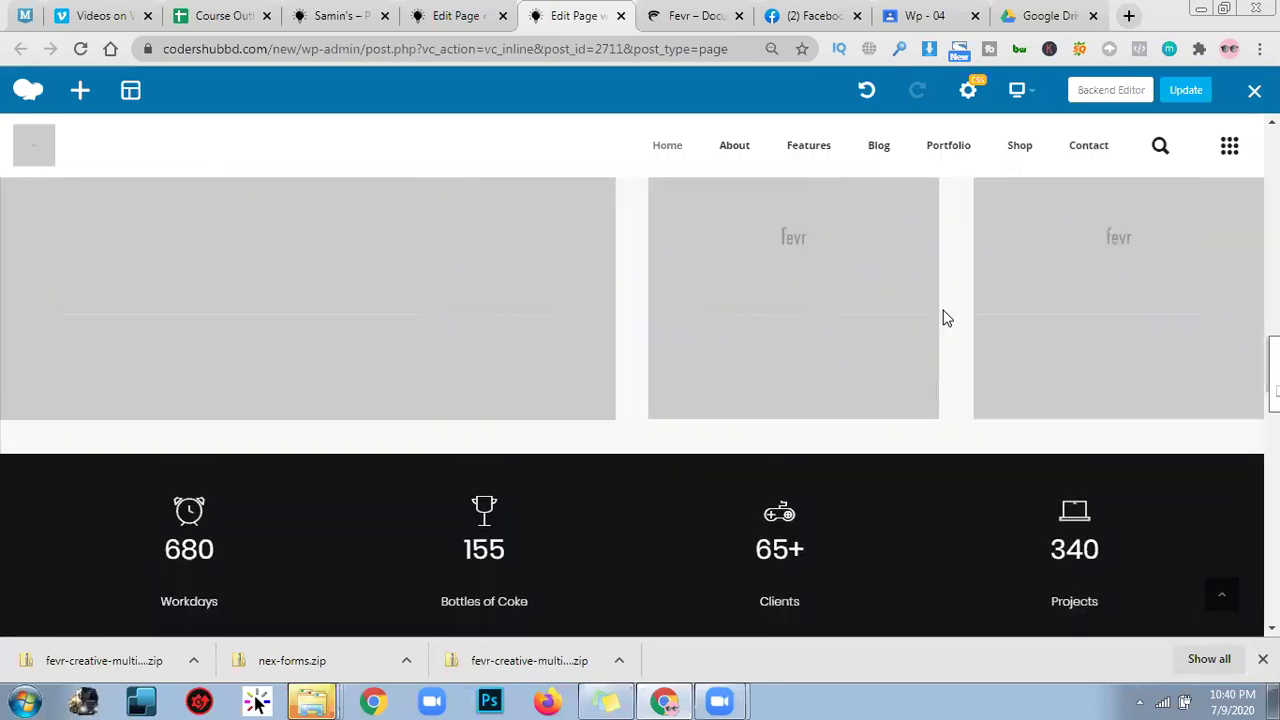
scroll(943, 314, "up", 5)
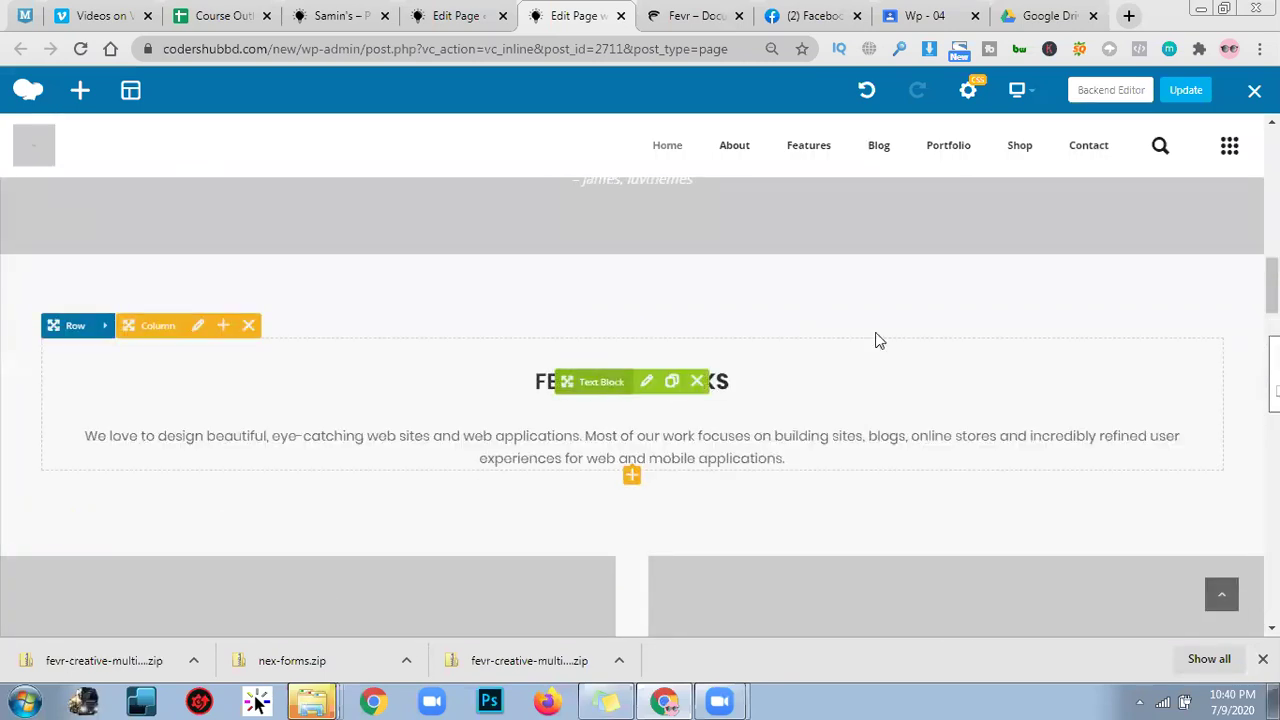
scroll(876, 341, "up", 4)
scroll(650, 248, "up", 5)
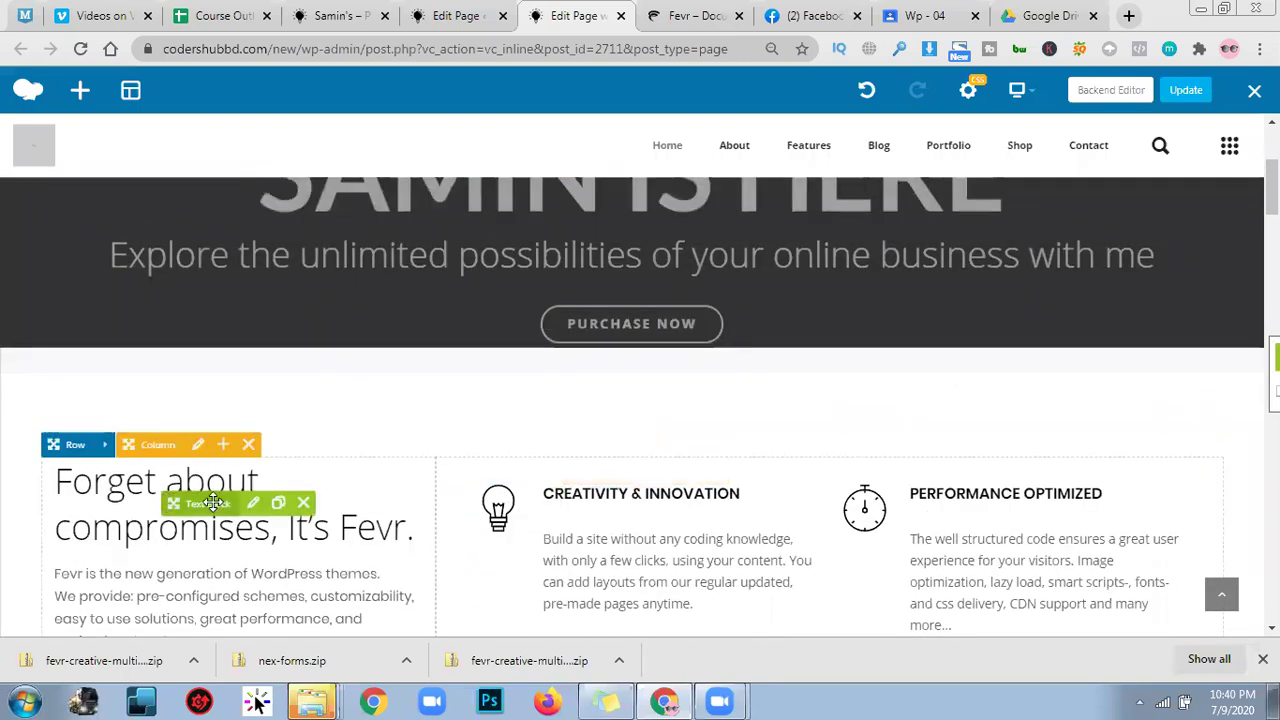
scroll(571, 429, "up", 3)
scroll(624, 358, "down", 5)
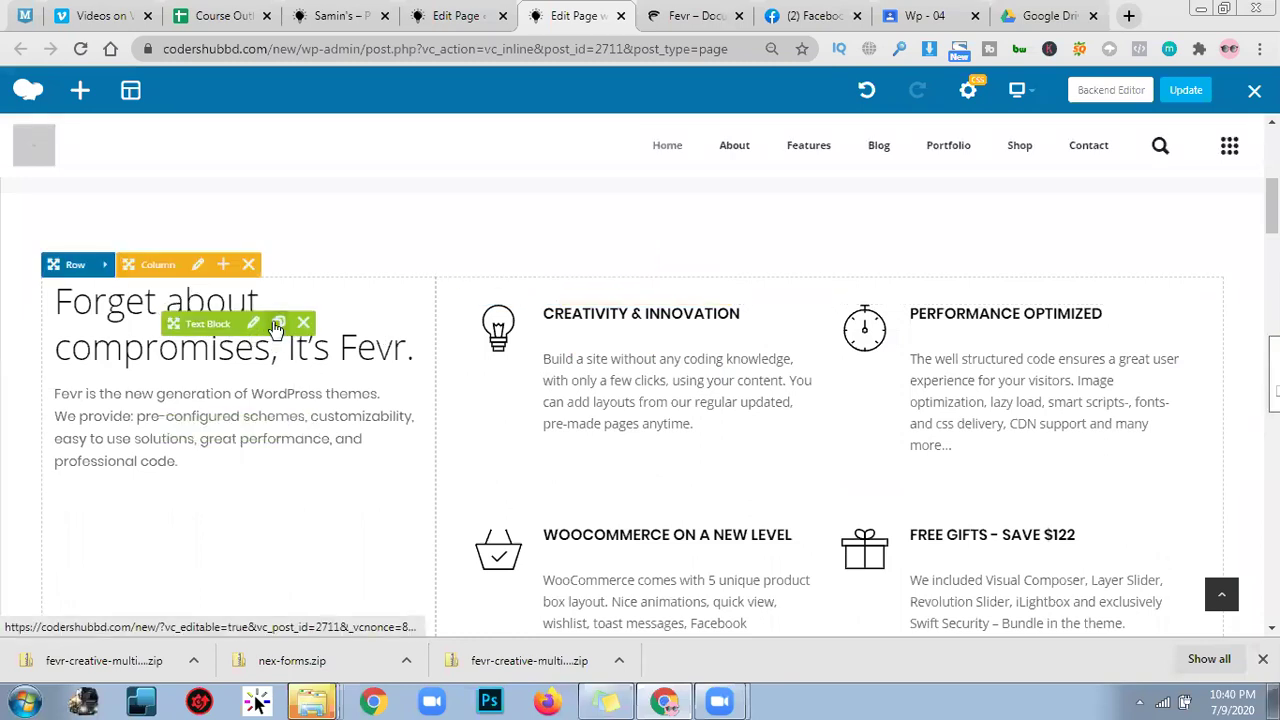
left_click(276, 328)
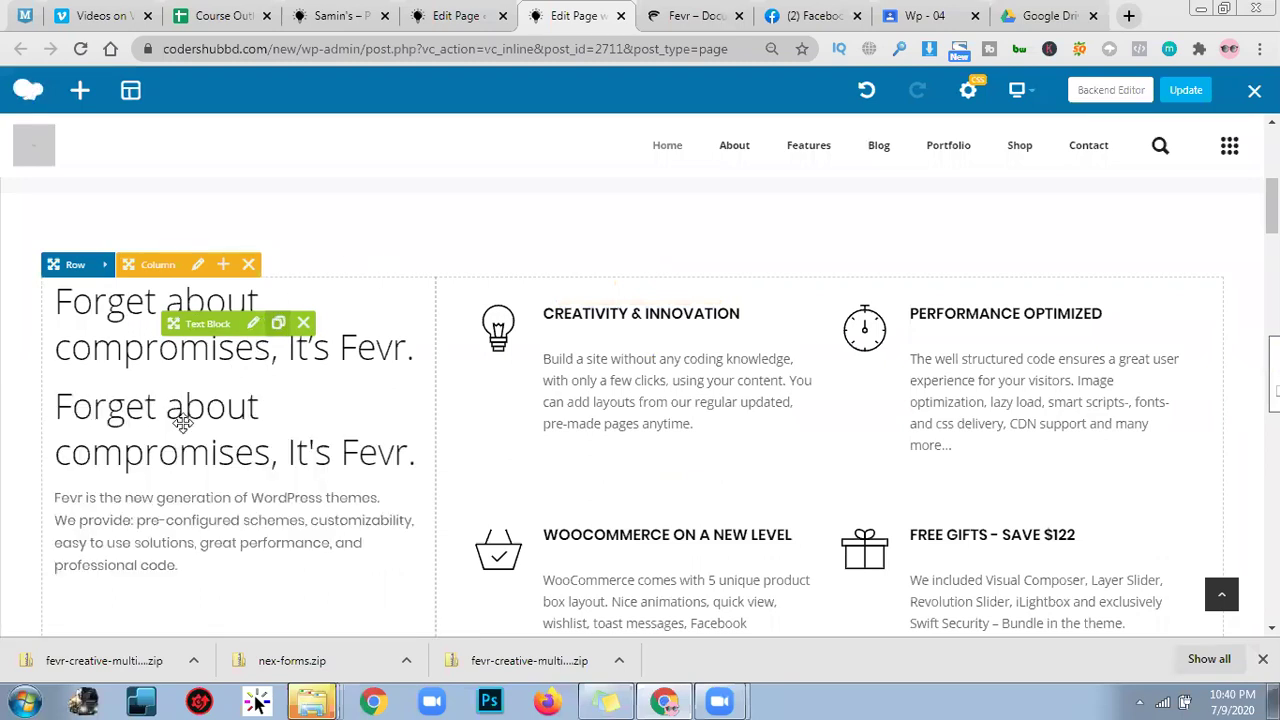
Move the duplicated "Forget about compromises, It's Fevr." text block to the row at the page's end, above the "Hire Me Now" heading.
mouse_move(183, 422)
left_mouse_down()
mouse_move(457, 520)
mouse_move(466, 500)
mouse_move(522, 485)
mouse_move(571, 206)
mouse_move(577, 489)
mouse_move(593, 487)
mouse_move(612, 258)
mouse_move(742, 285)
left_mouse_up()
scroll(571, 206, "down", 20)
scroll(591, 483, "down", 15)
scroll(606, 300, "down", 3)
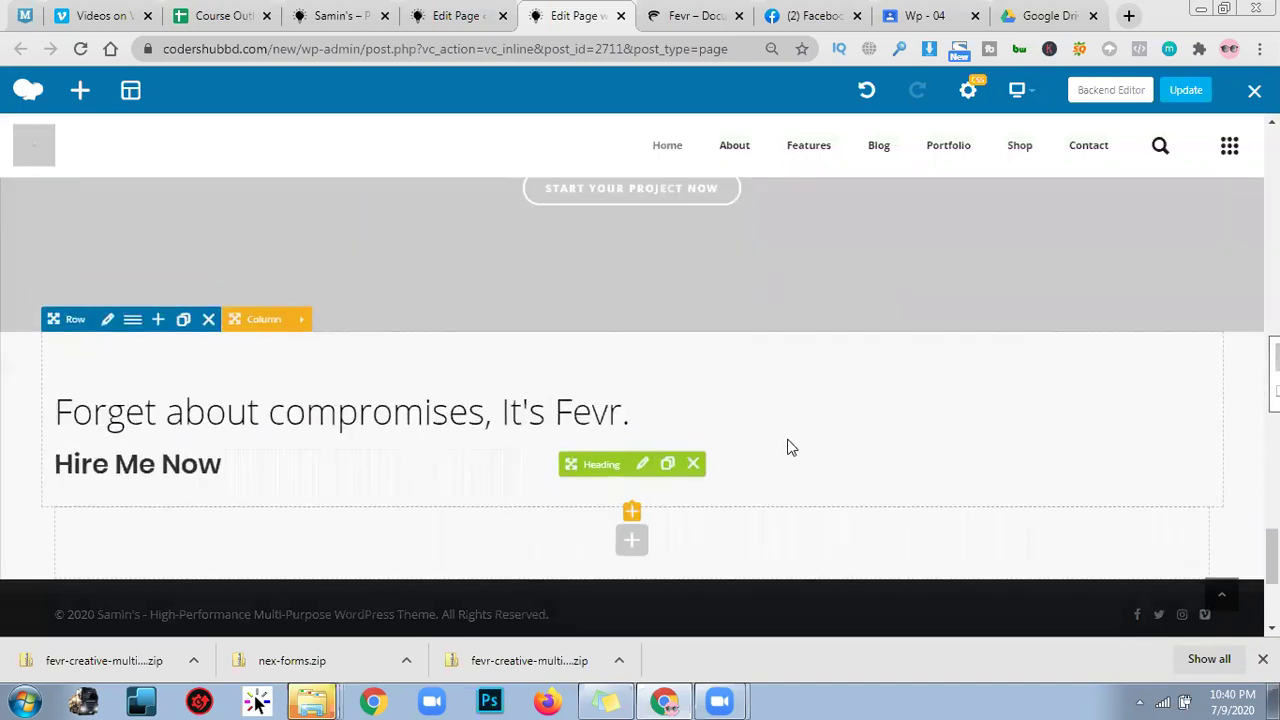
Delete the "Hire Me Now" heading and the inner row holding the "Forget about compromises, It's Fevr." text from the page's end.
left_click(692, 466)
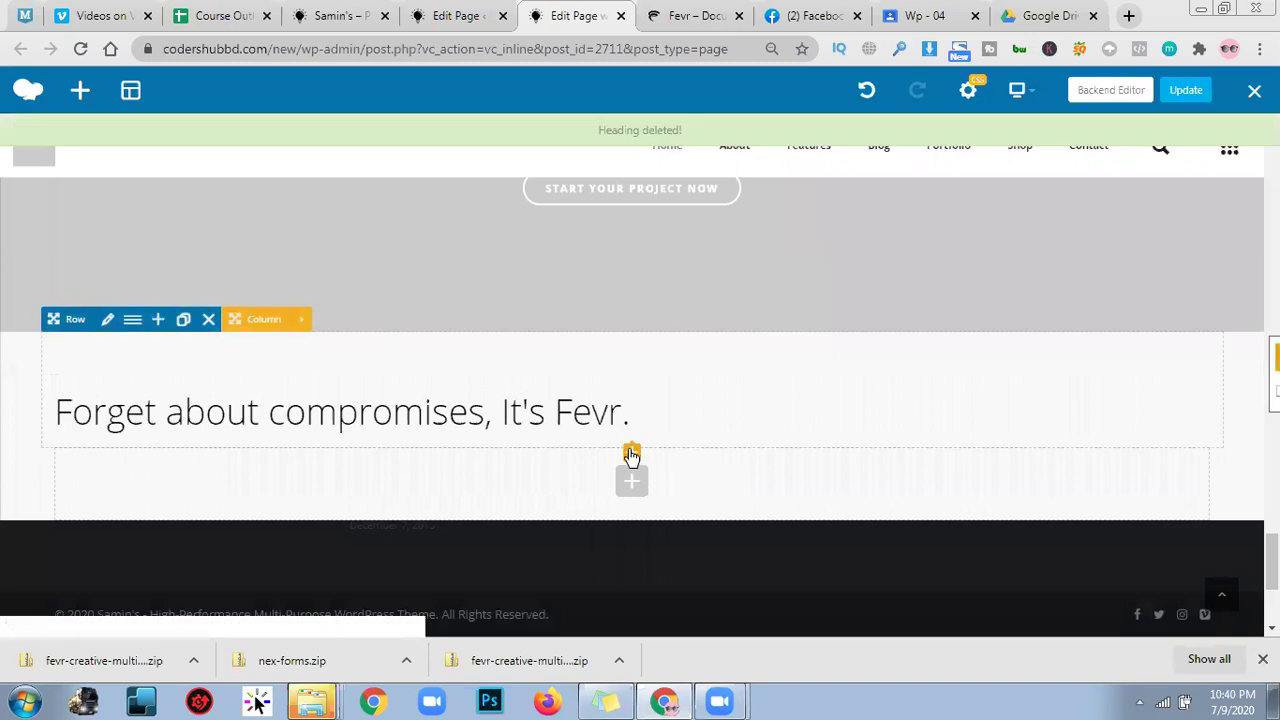
left_click_drag(602, 418, 641, 406)
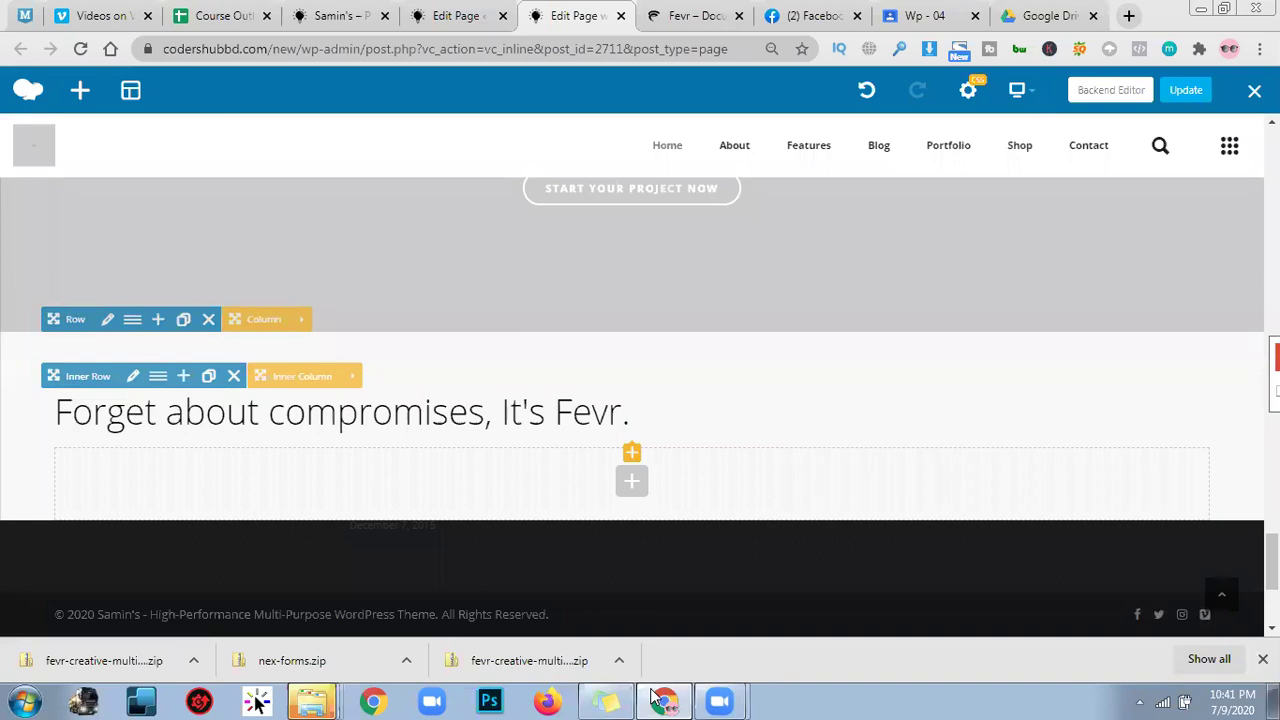
mouse_move(651, 695)
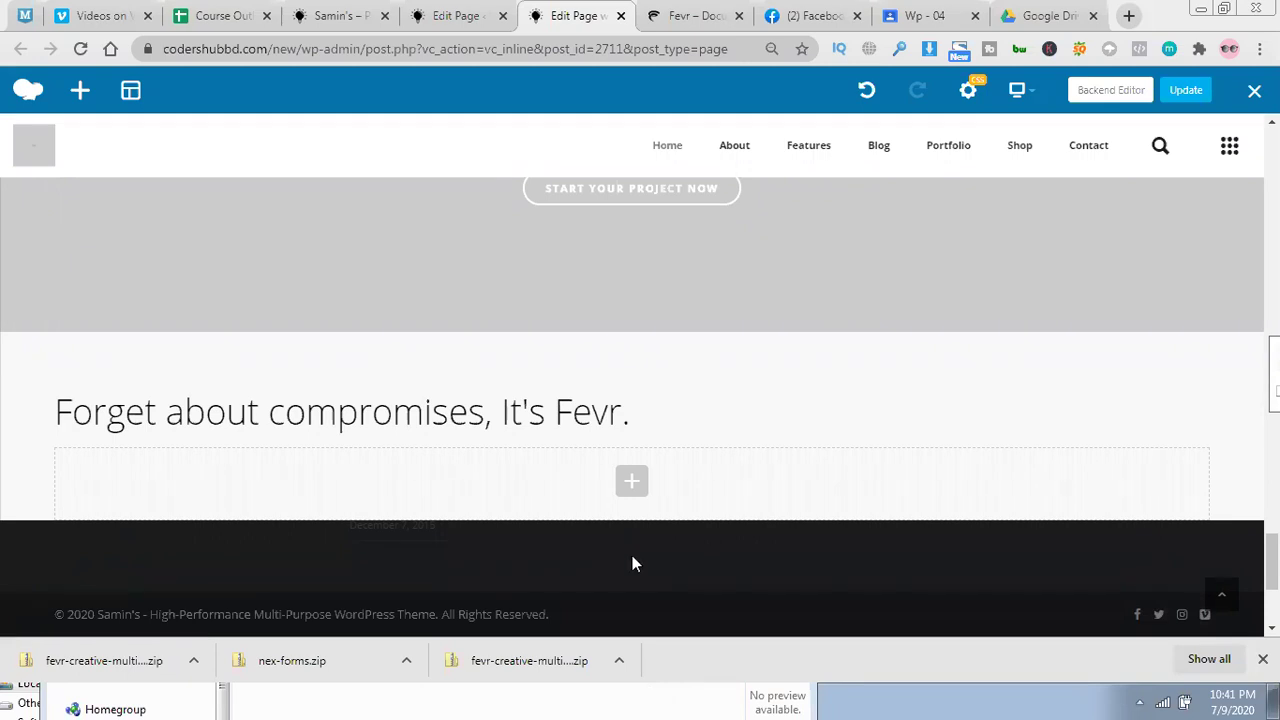
mouse_move(716, 406)
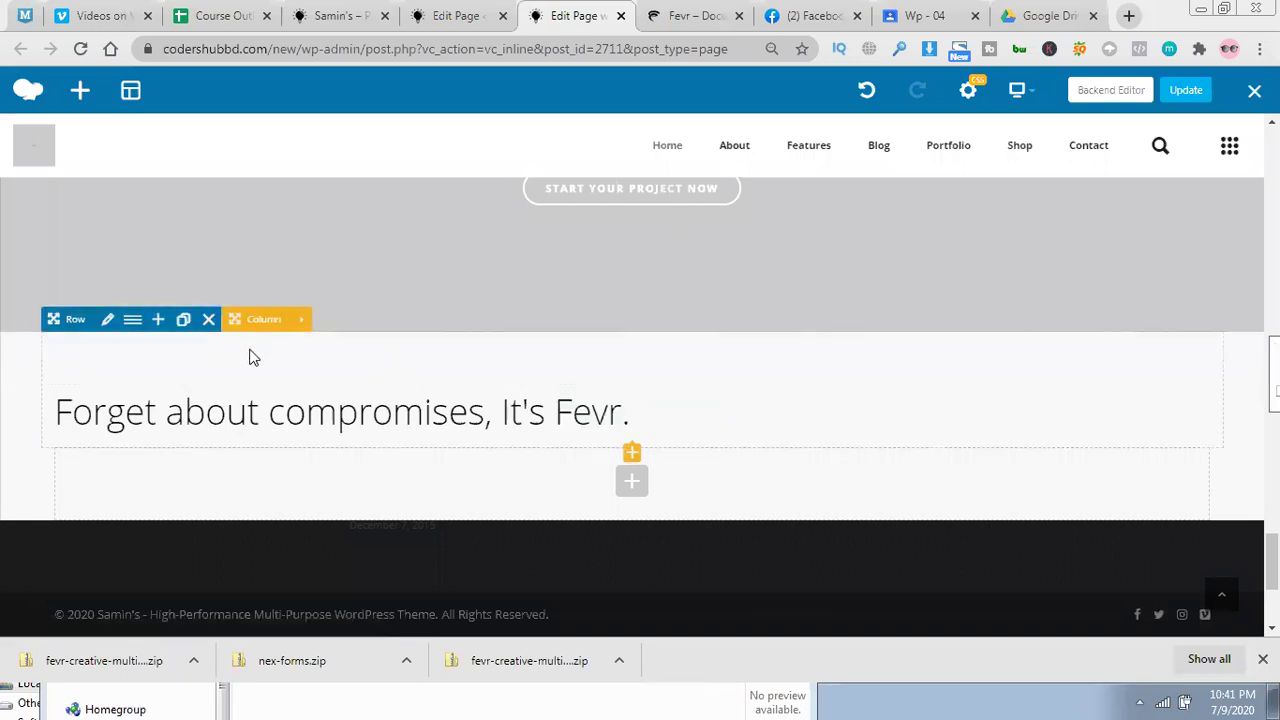
left_click(229, 377)
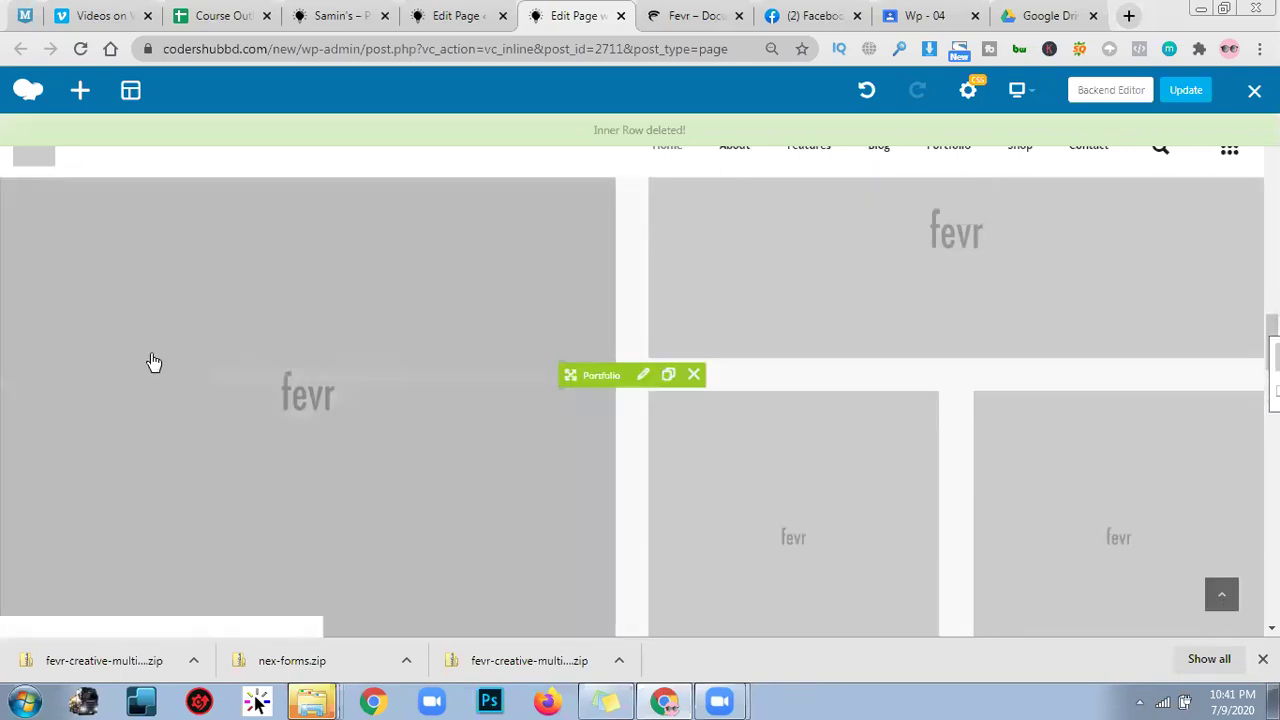
Duplicate the "Forget about compromises, It's Fevr." text block below the hero banner again and move the copy to the end row.
scroll(266, 340, "up", 10)
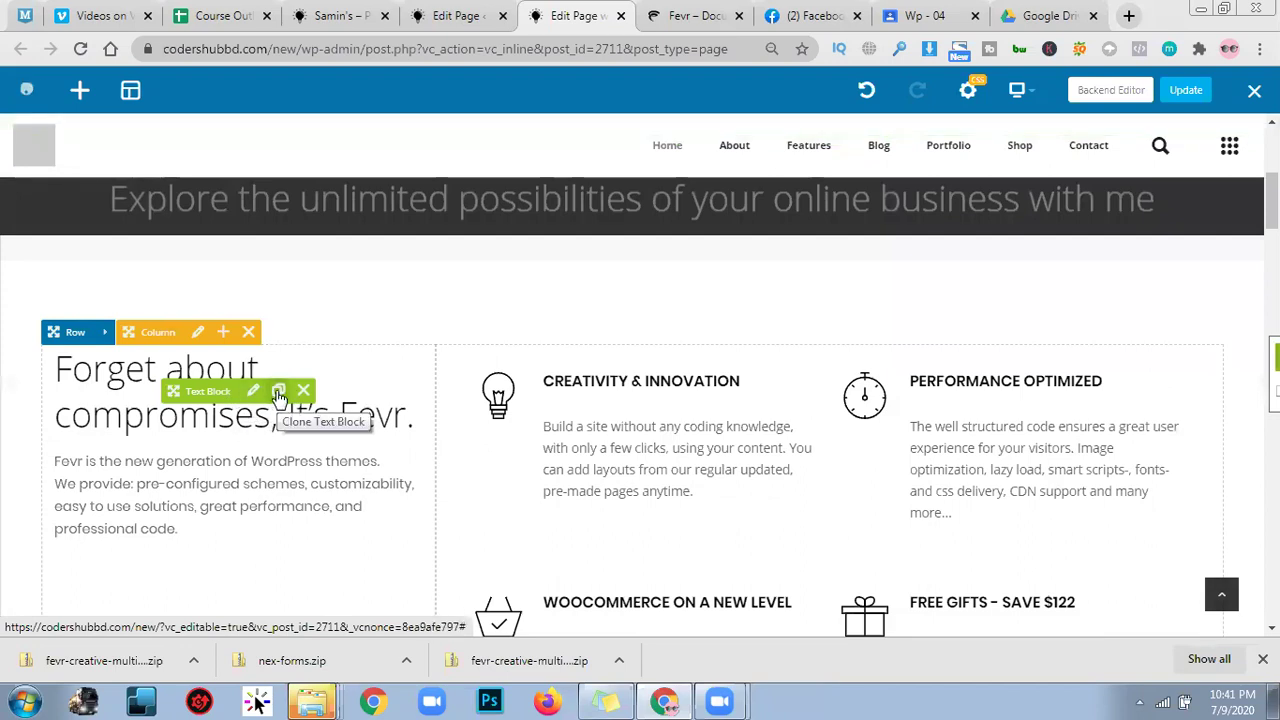
left_click(278, 390)
mouse_move(280, 540)
left_mouse_down()
mouse_move(306, 528)
mouse_move(440, 560)
mouse_move(503, 480)
mouse_move(531, 471)
mouse_move(587, 516)
mouse_move(663, 528)
mouse_move(629, 557)
mouse_move(619, 410)
left_mouse_up()
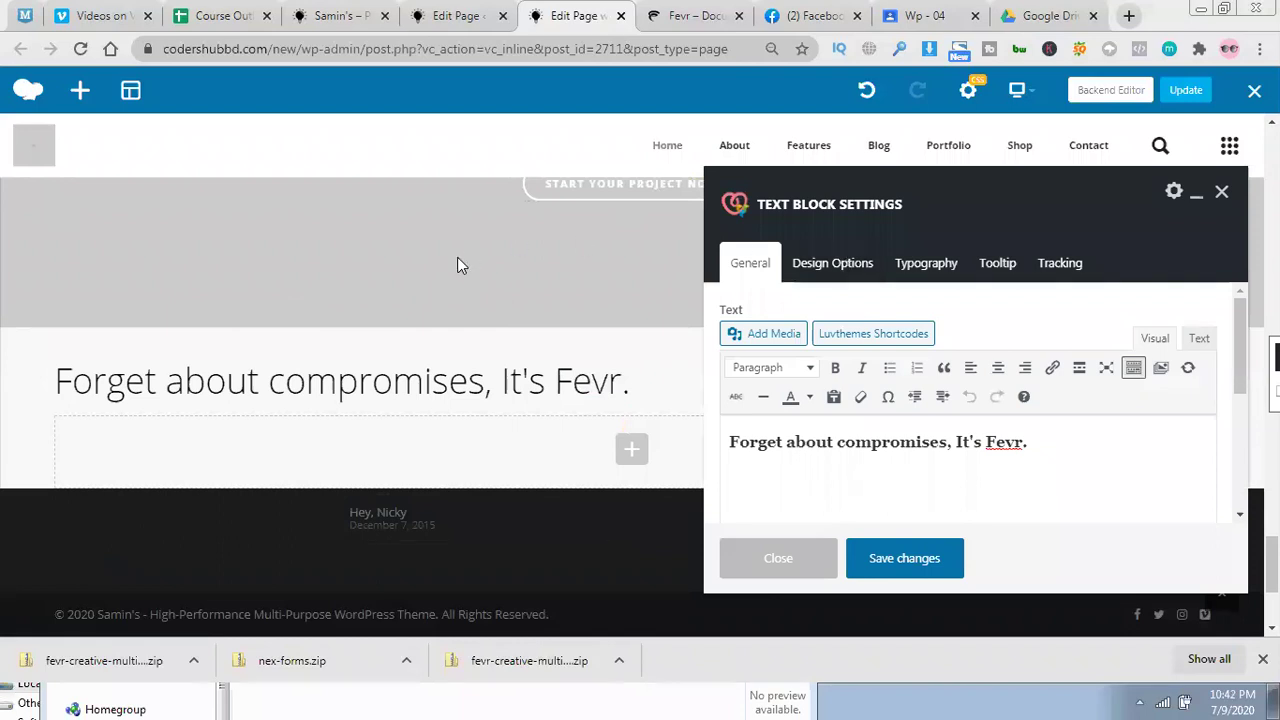
Center the "Forget about compromises, It's Fevr." text in the end row's text block and save the change.
triple_click(957, 443)
left_click(997, 370)
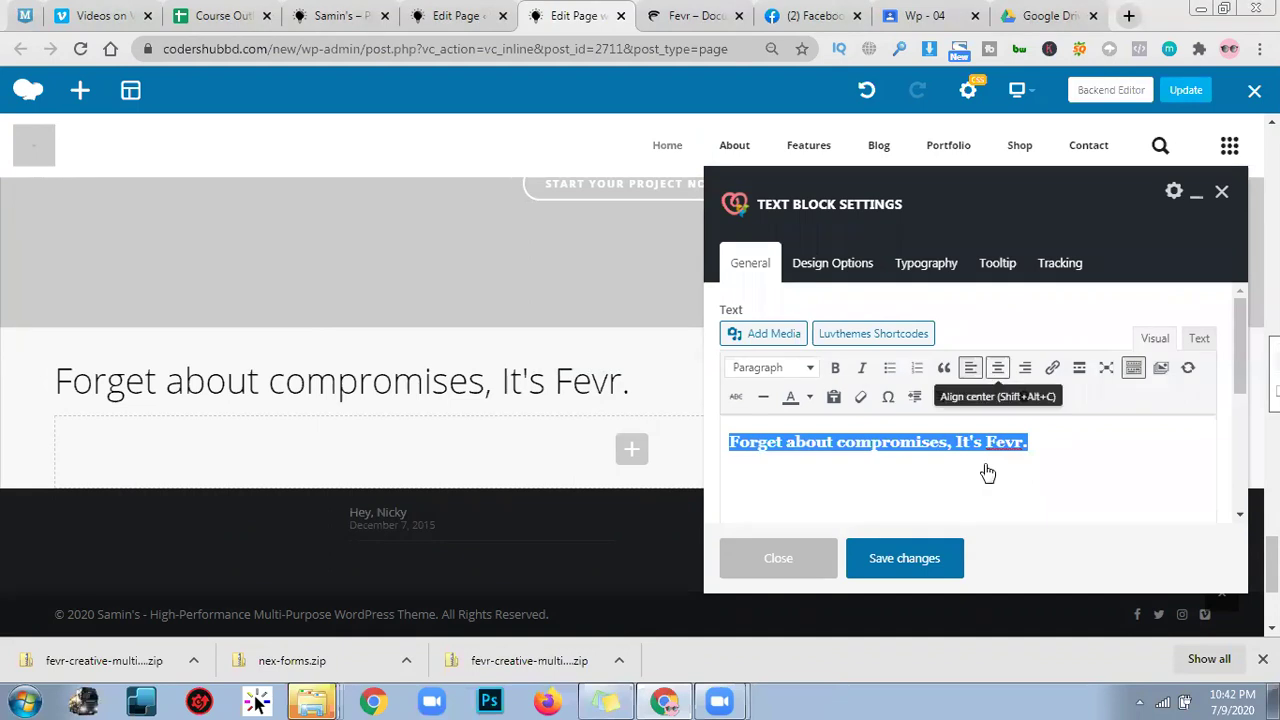
left_click(906, 564)
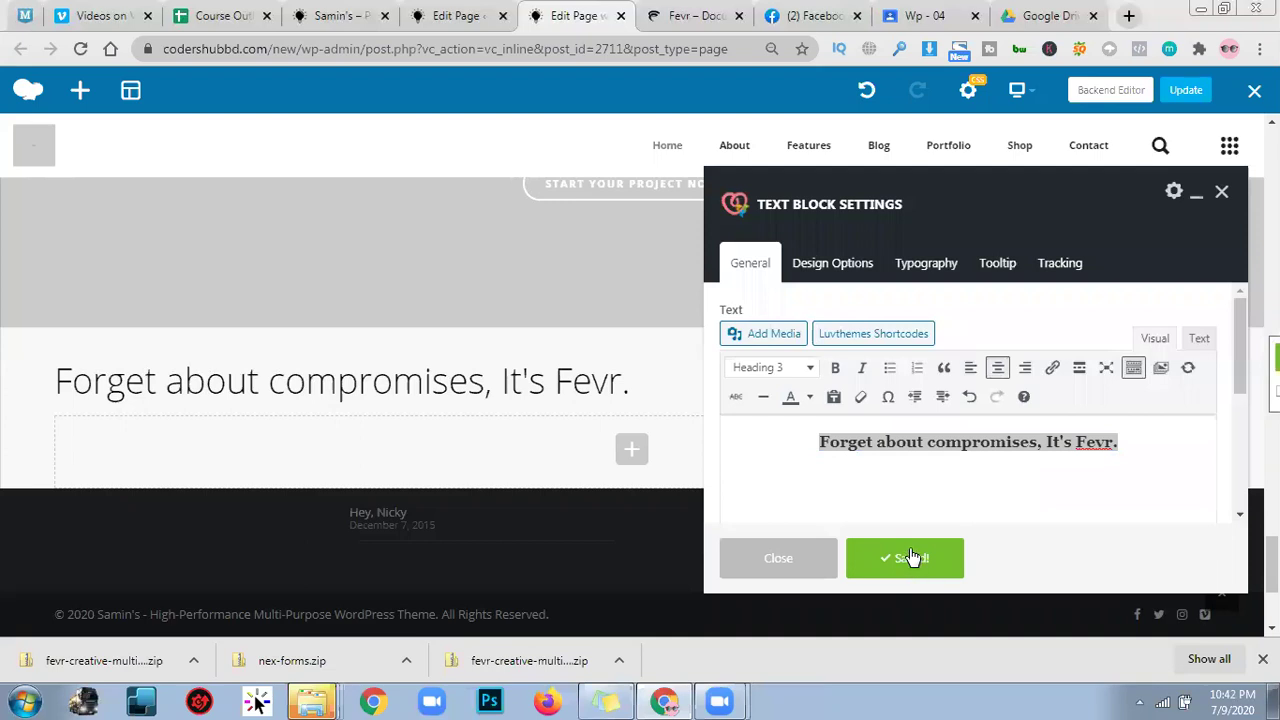
left_click(866, 578)
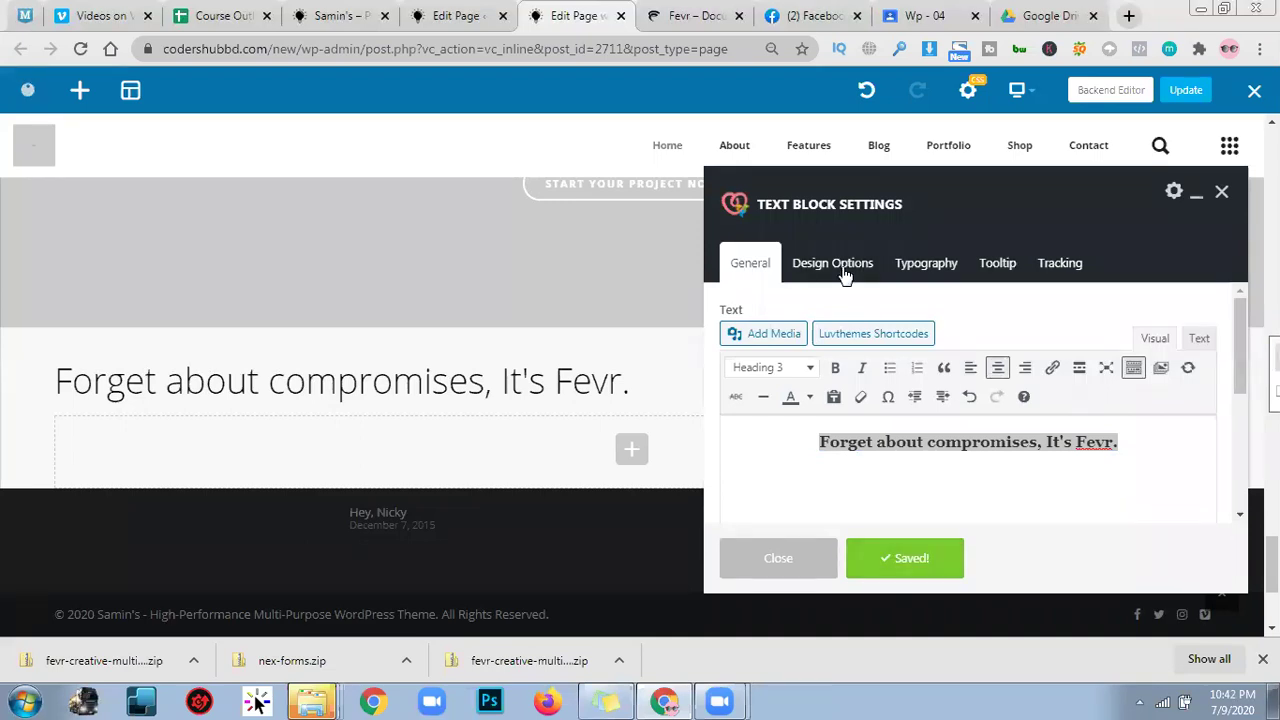
Review the text block's Design Options, Typography, Tooltip and Tracking settings, including its font family, size and colors.
left_click(846, 270)
left_click(928, 270)
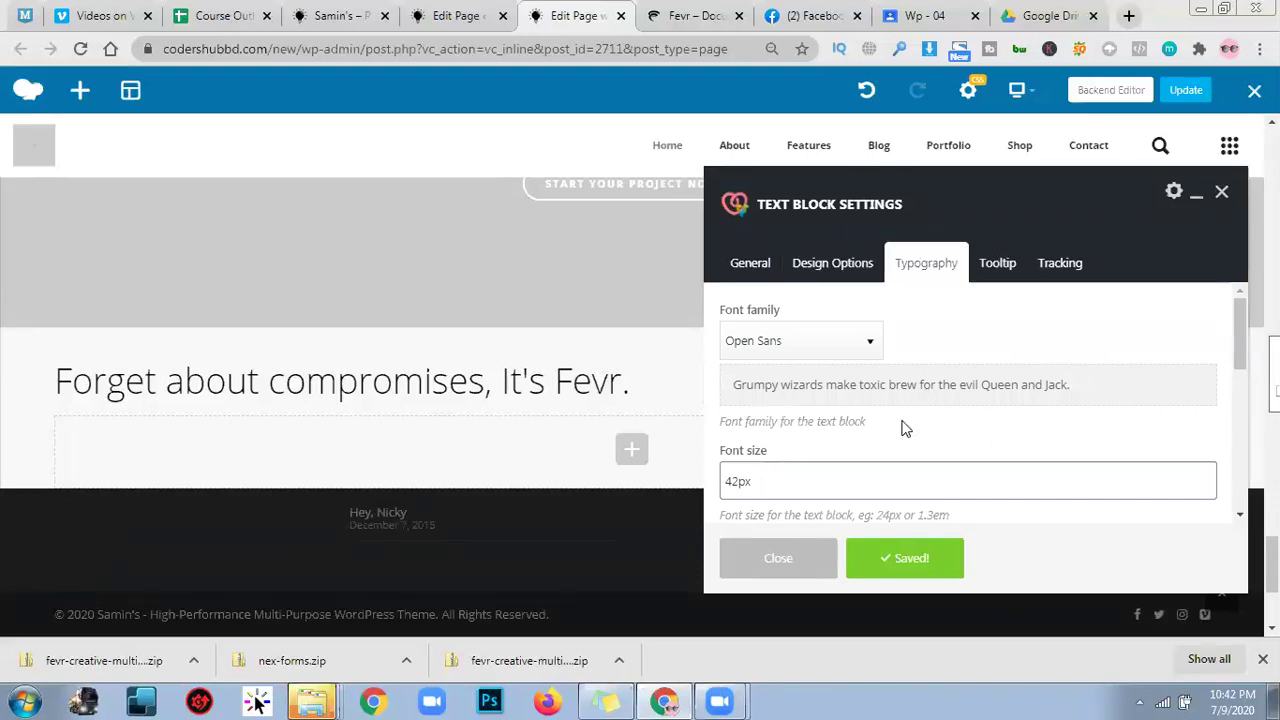
scroll(858, 467, "down", 3)
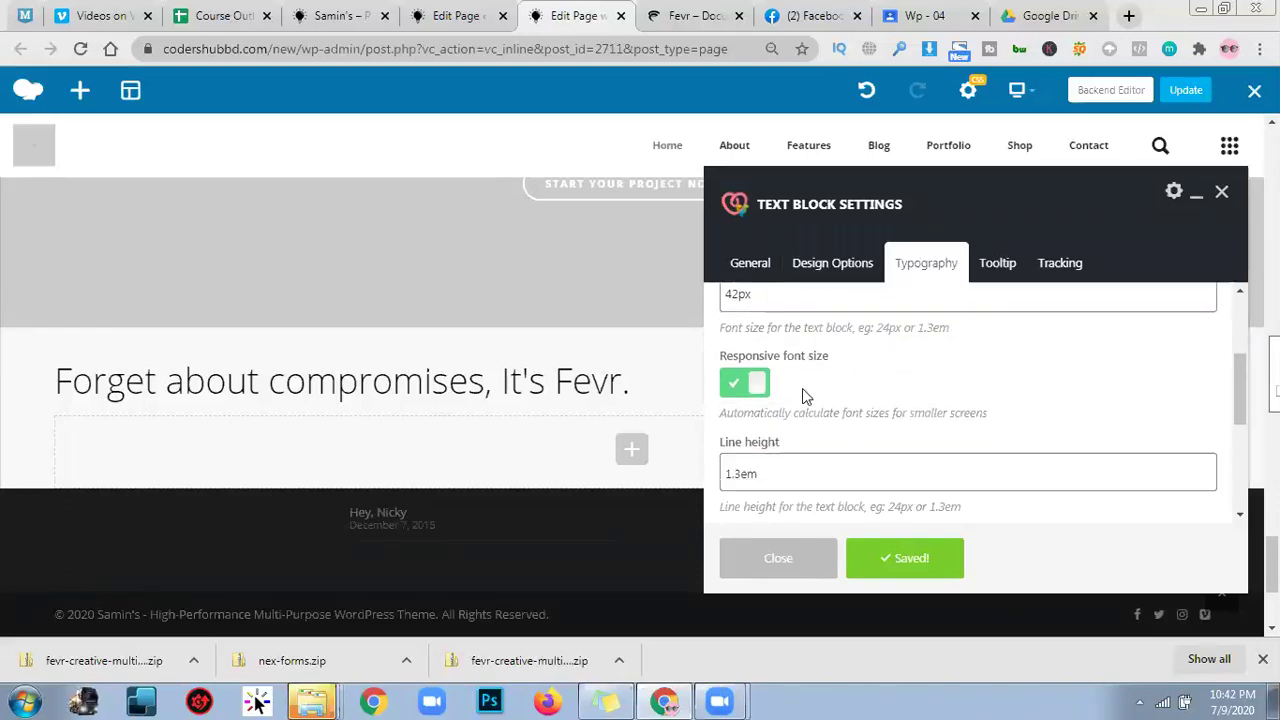
scroll(925, 390, "down", 3)
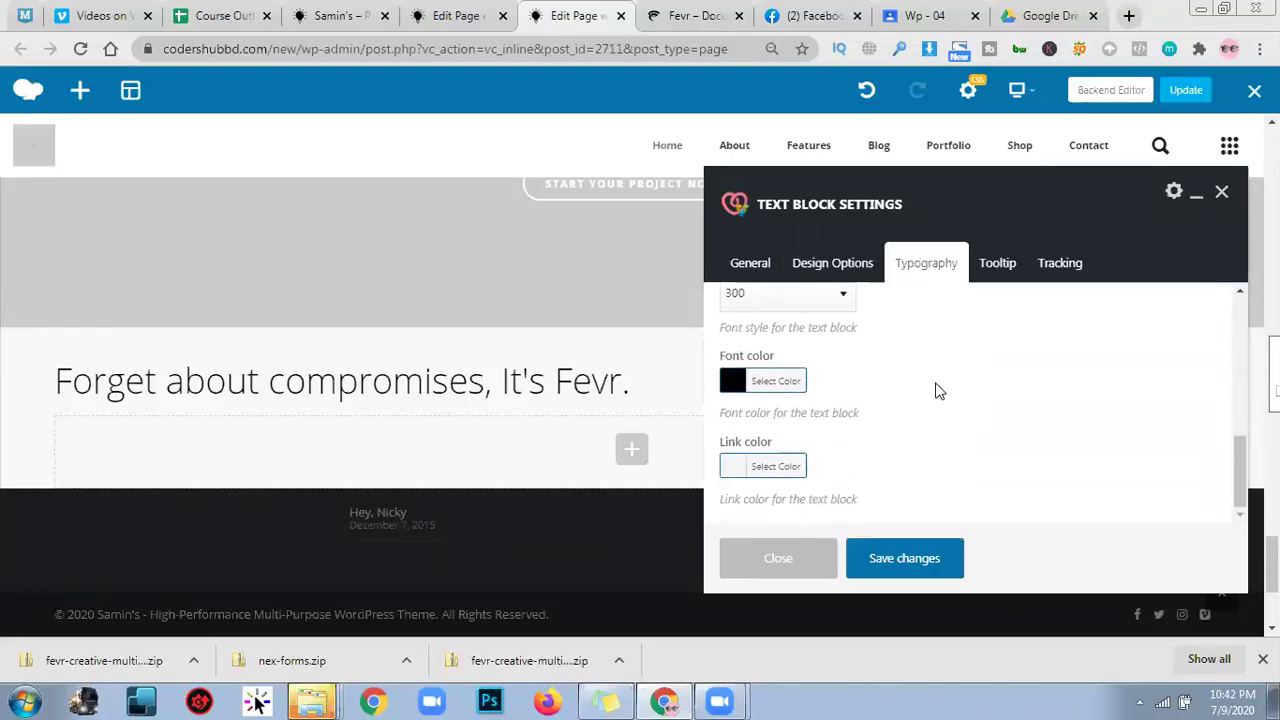
scroll(938, 400, "up", 5)
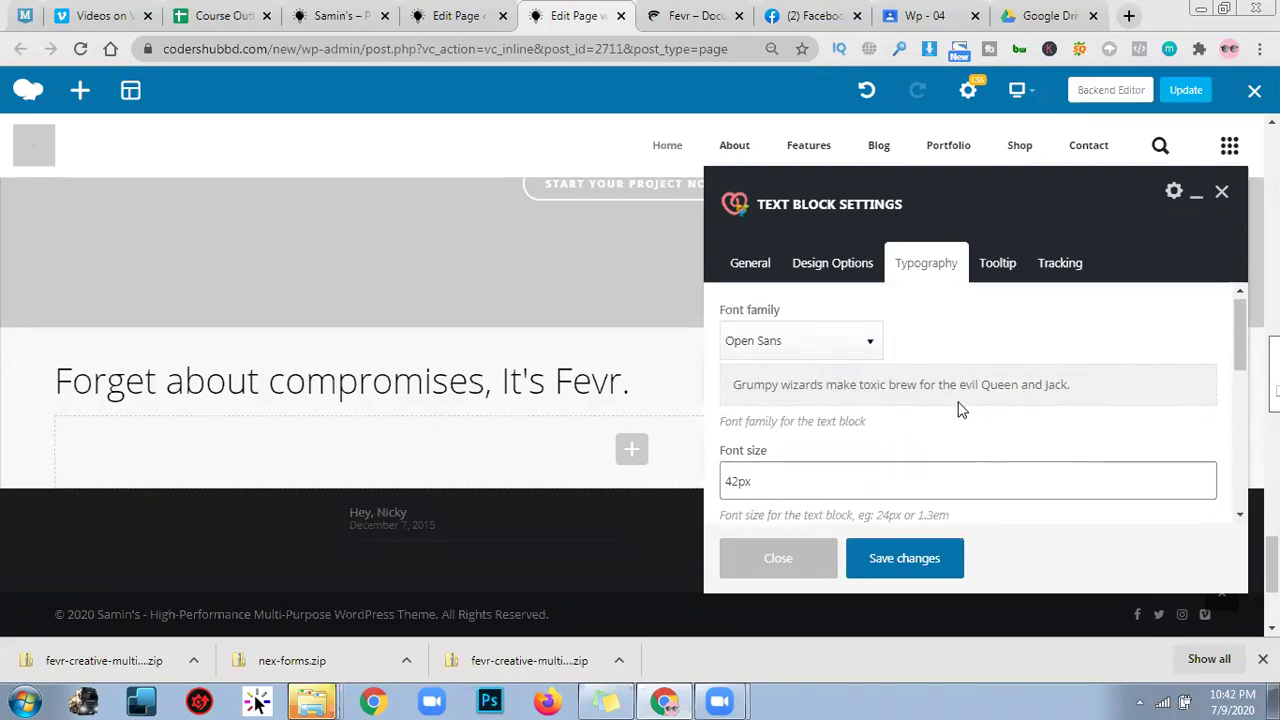
left_click(997, 264)
left_click(1062, 267)
left_click(997, 264)
left_click(926, 264)
left_click(752, 264)
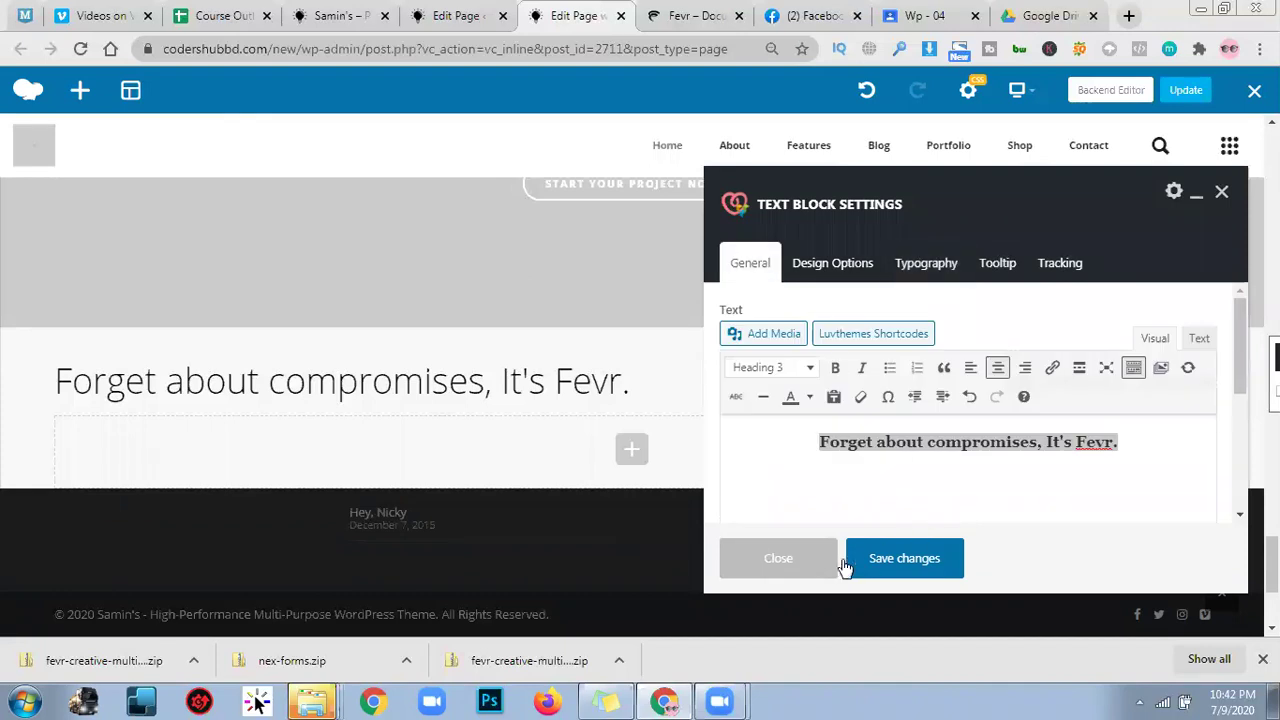
Save the centered text block's settings again and close them.
left_click(866, 558)
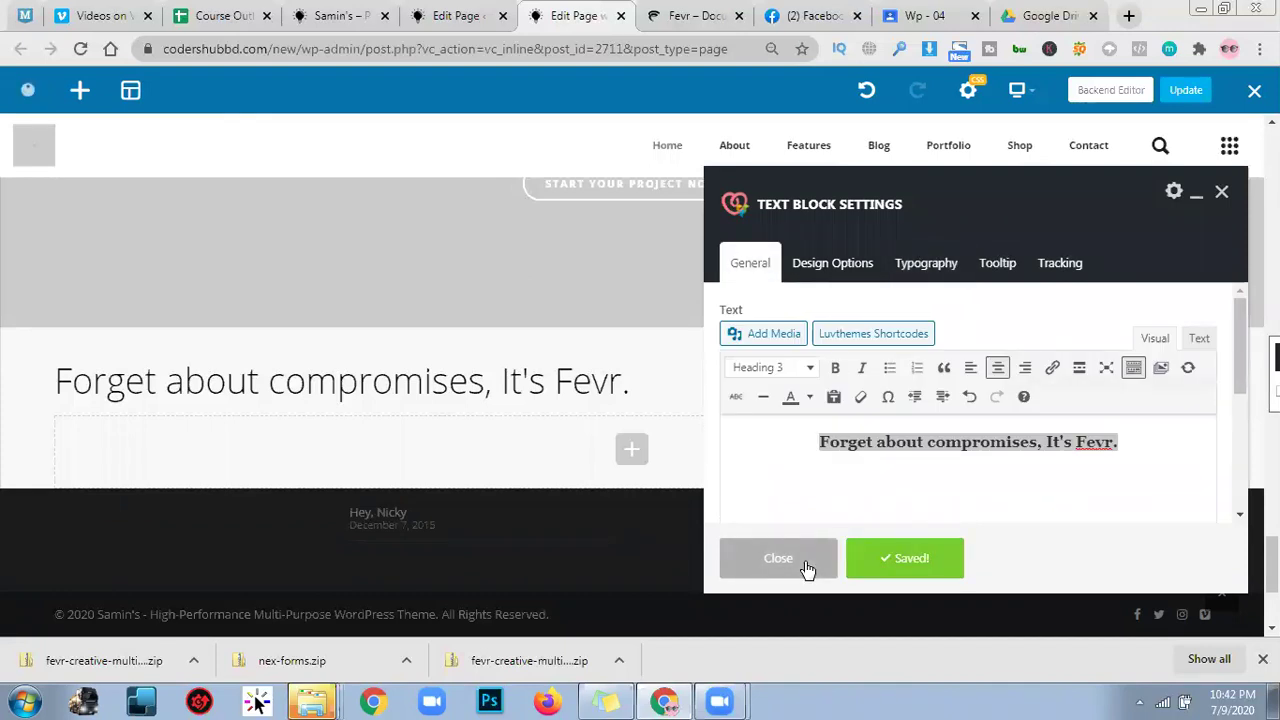
triple_click(1034, 454)
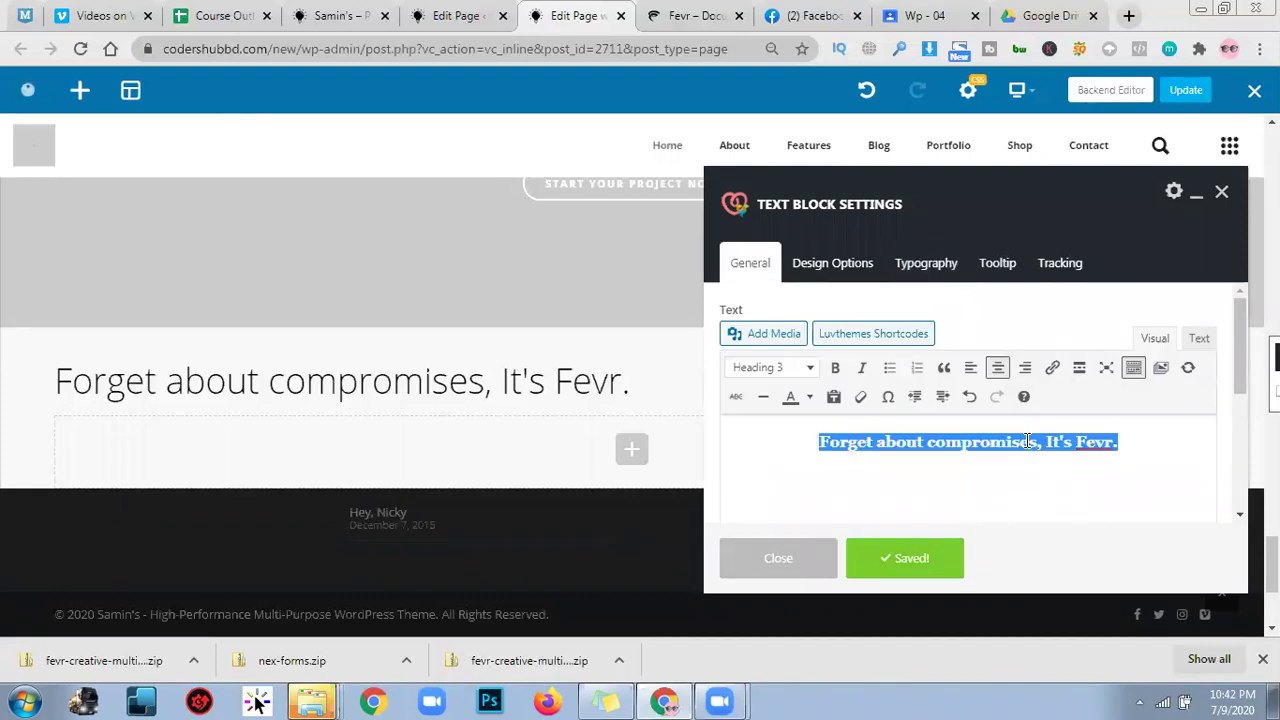
triple_click(1027, 441)
left_click(918, 556)
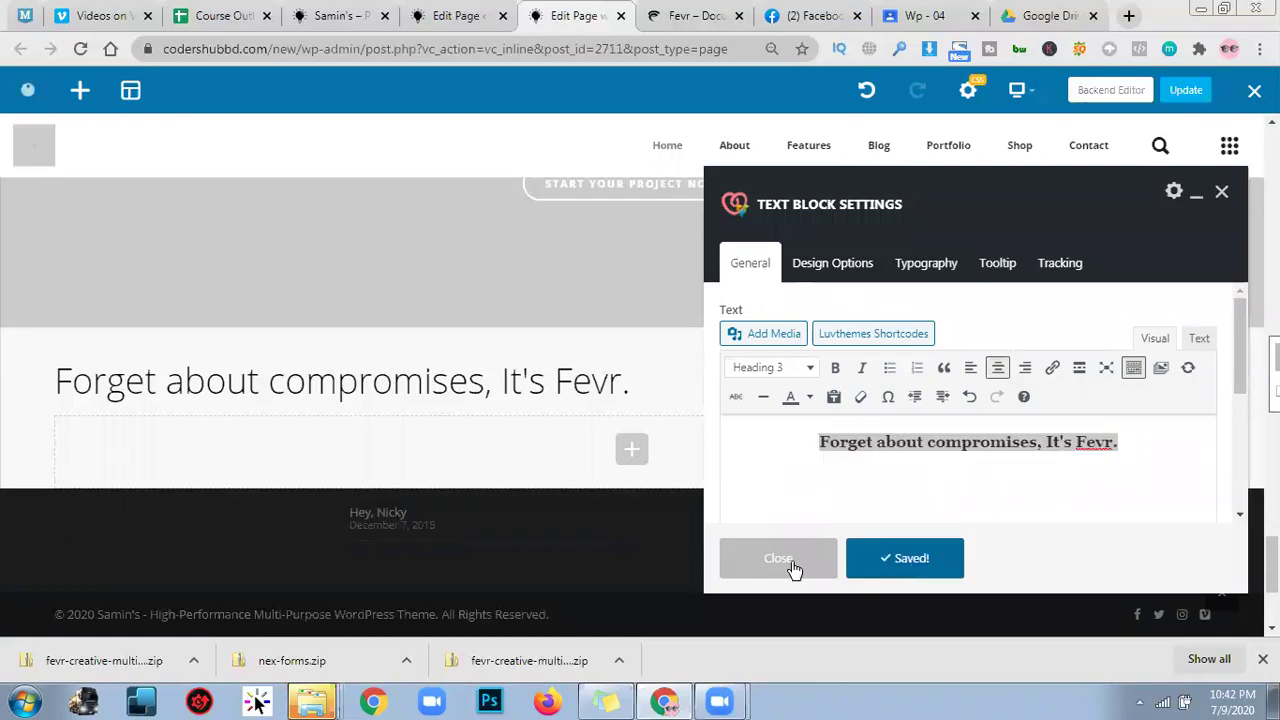
left_click(791, 564)
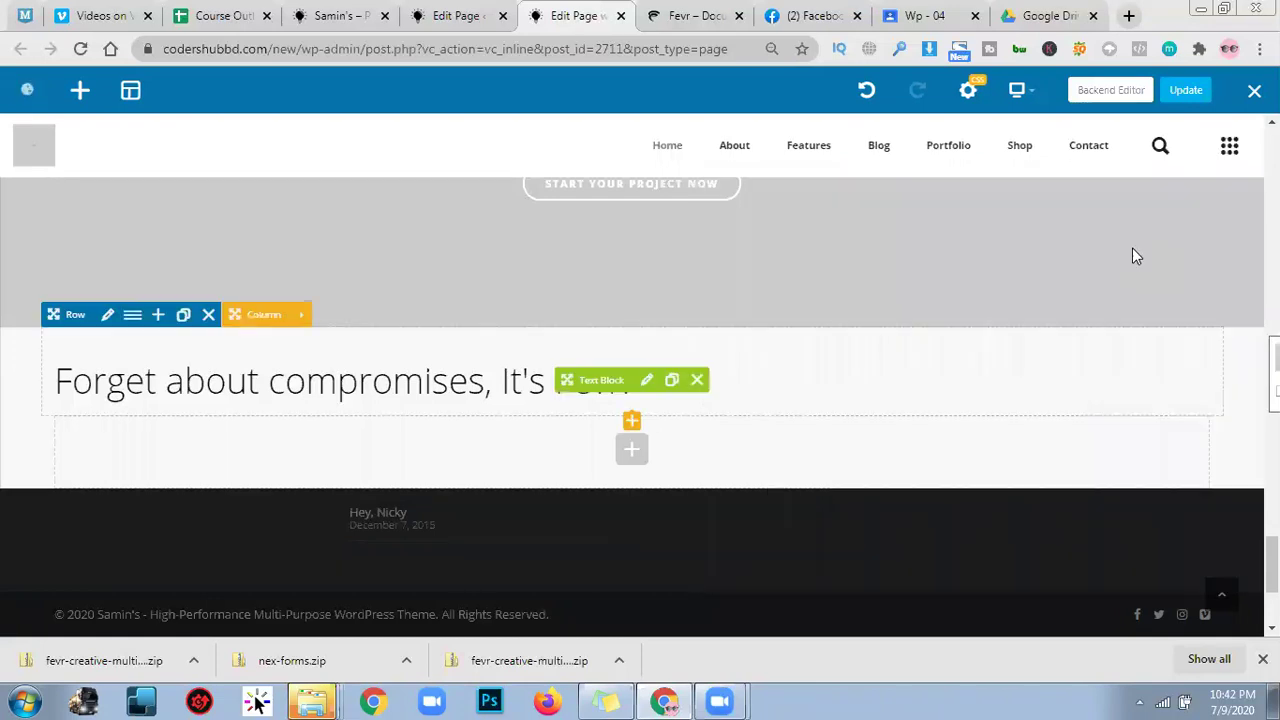
Update the page and reload the editor to check the text block in the end row.
left_click(1199, 95)
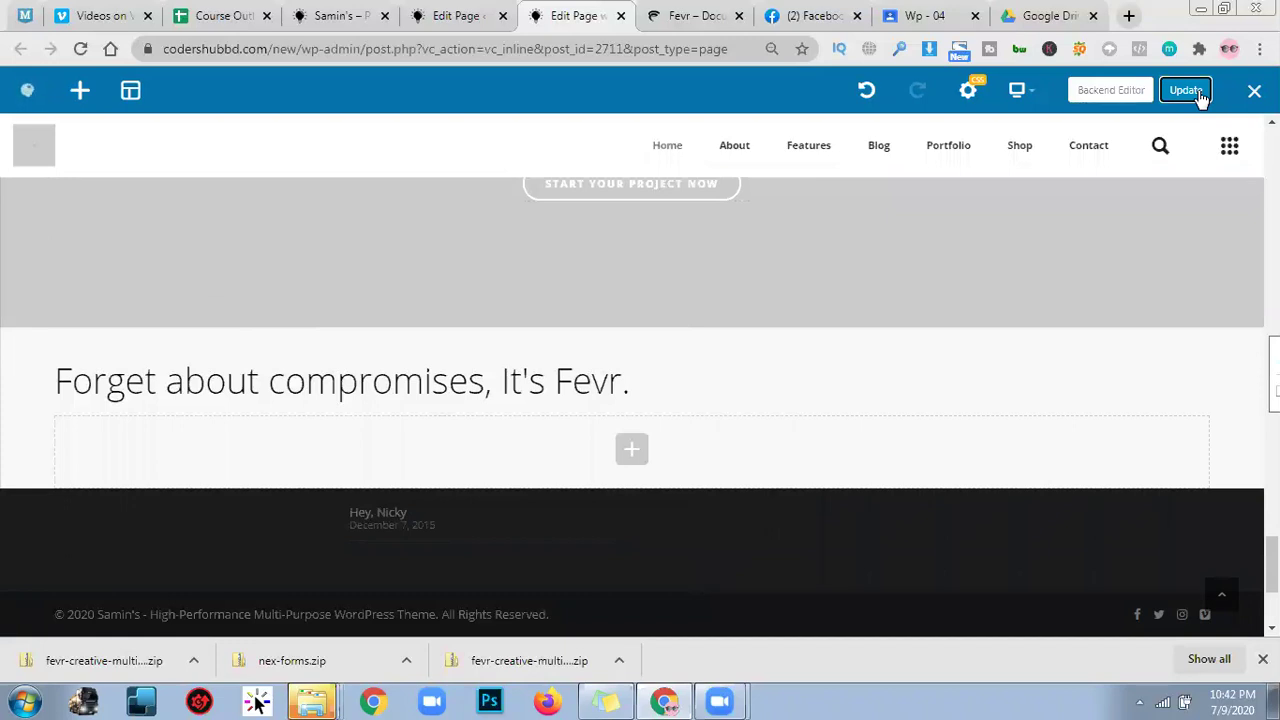
left_click(76, 52)
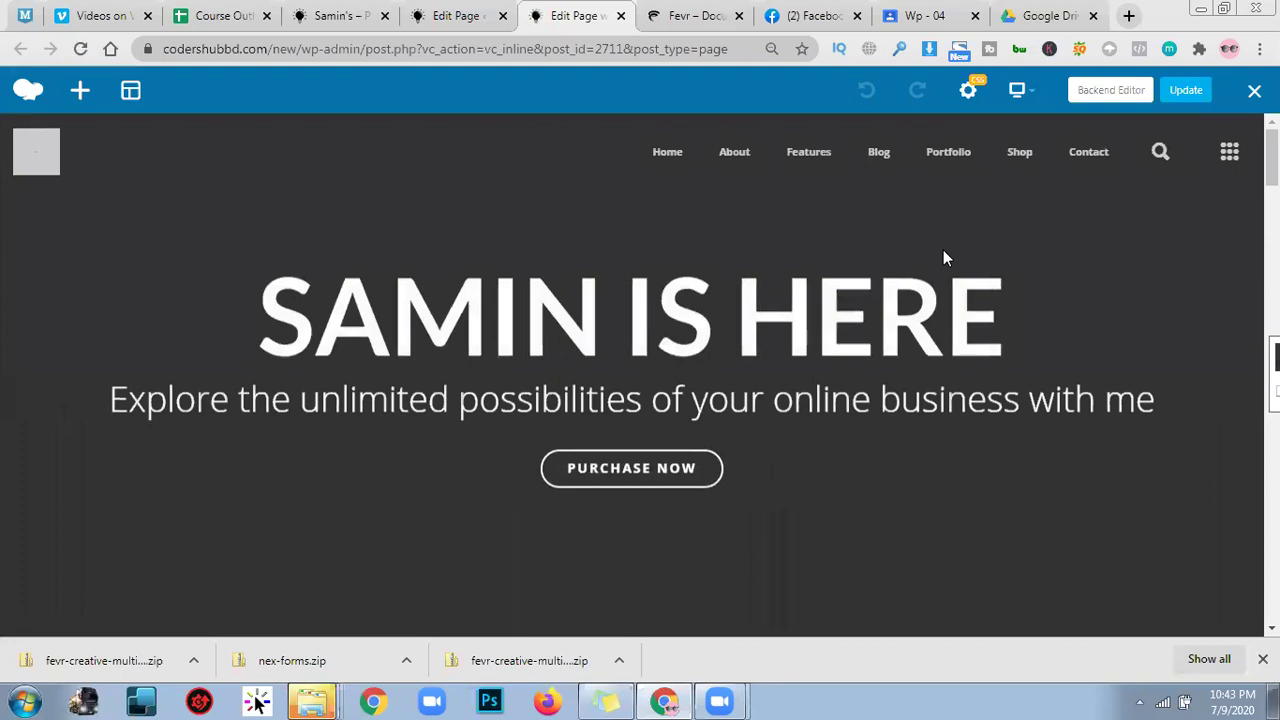
scroll(943, 258, "down", 5)
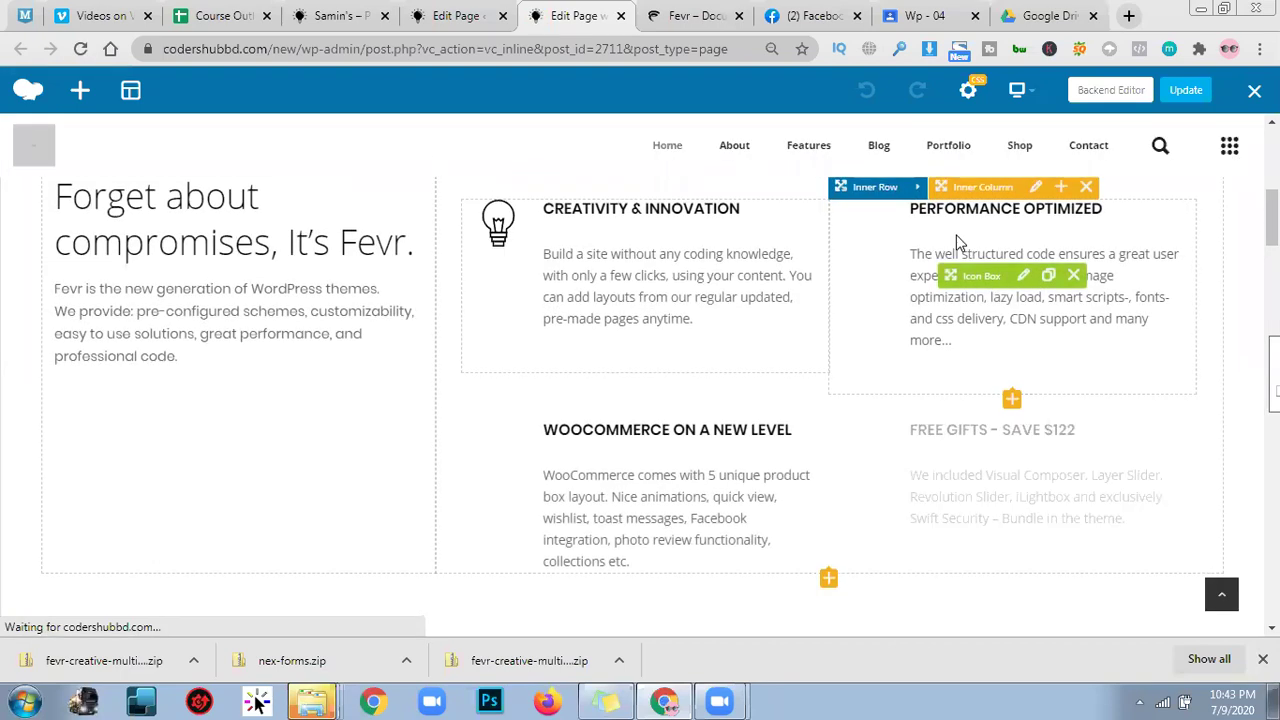
scroll(952, 265, "down", 15)
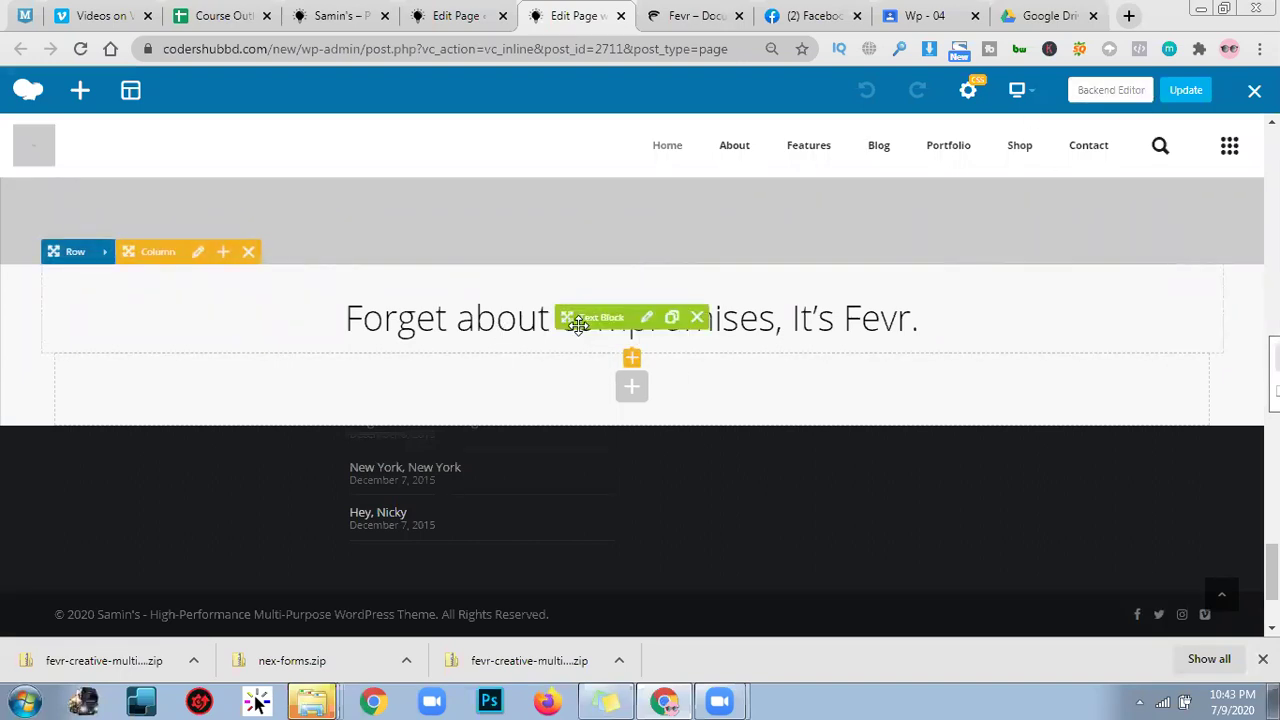
Replace the end row's "Forget about compromises, It's Fevr." text with "Hire Me Now" and save the text block.
left_click(646, 318)
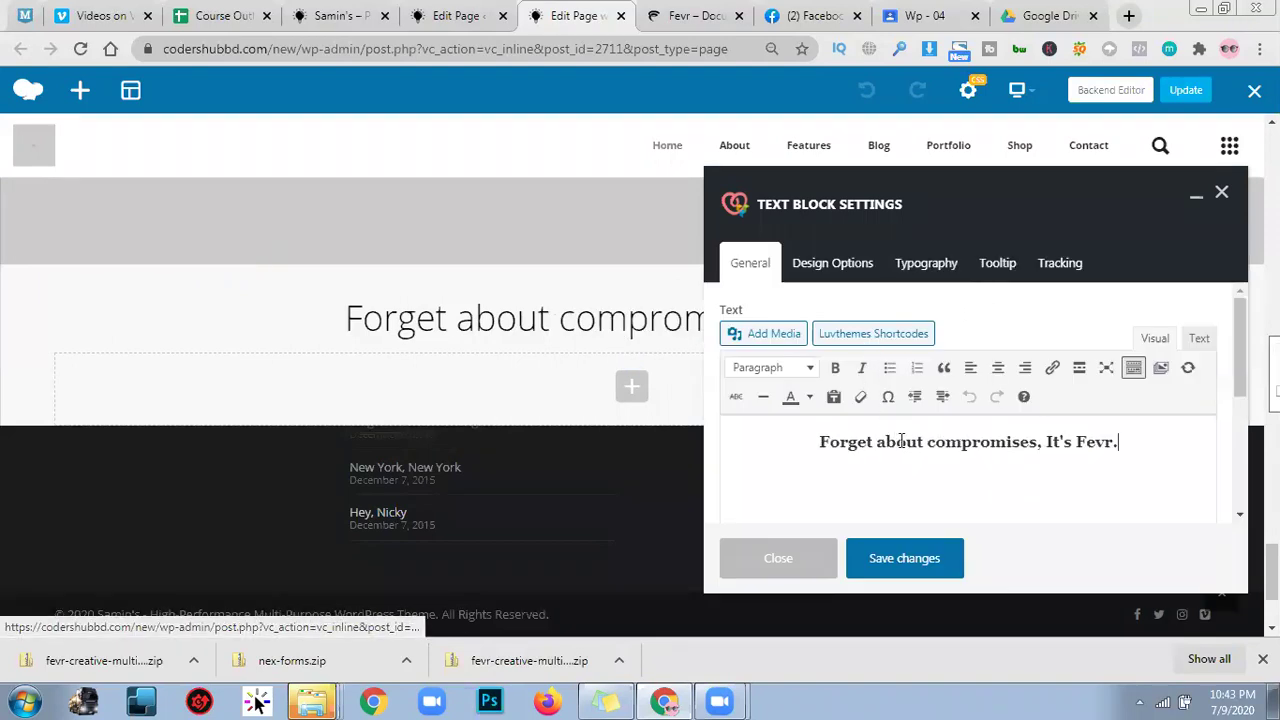
key("ctrl+a")
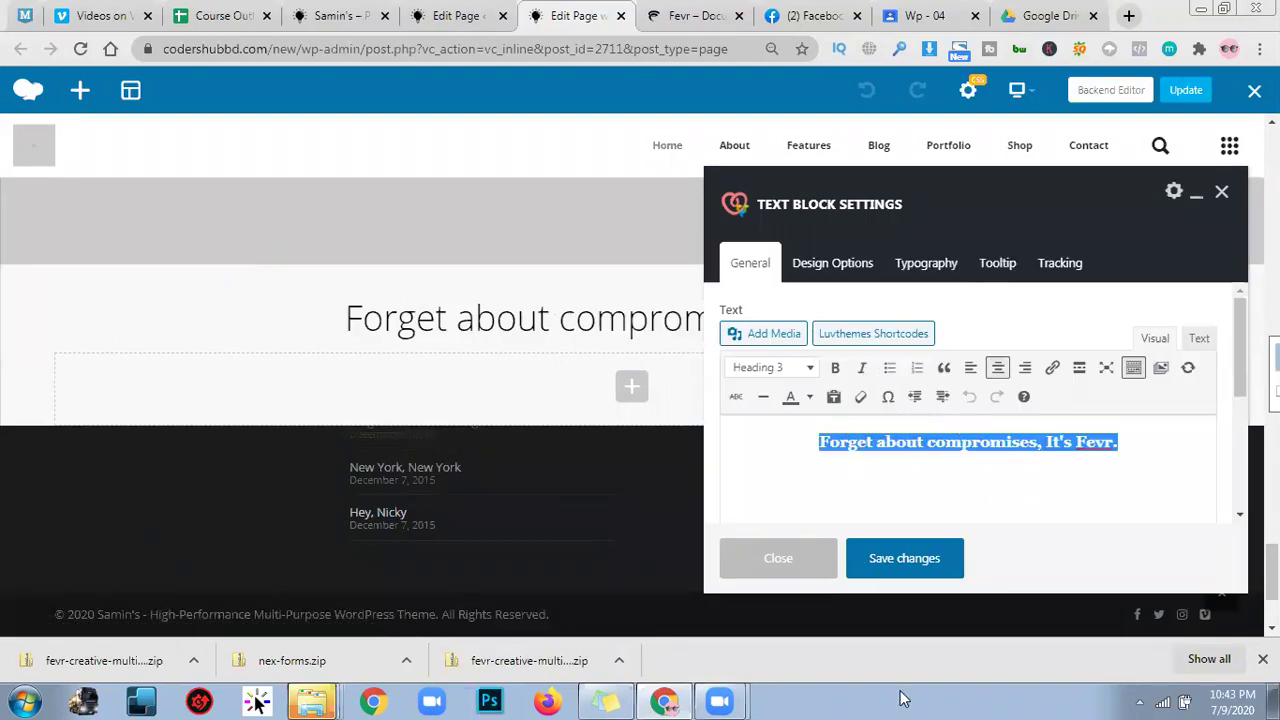
type("Hire Me Now")
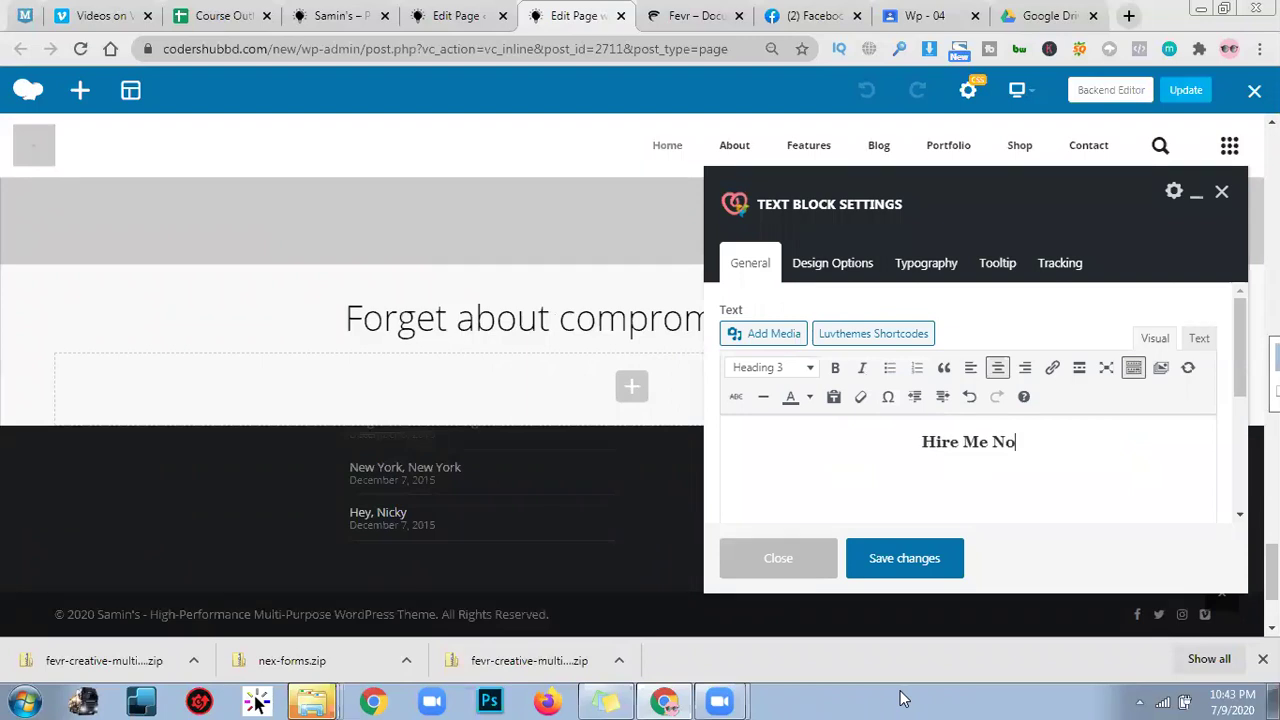
left_click(906, 560)
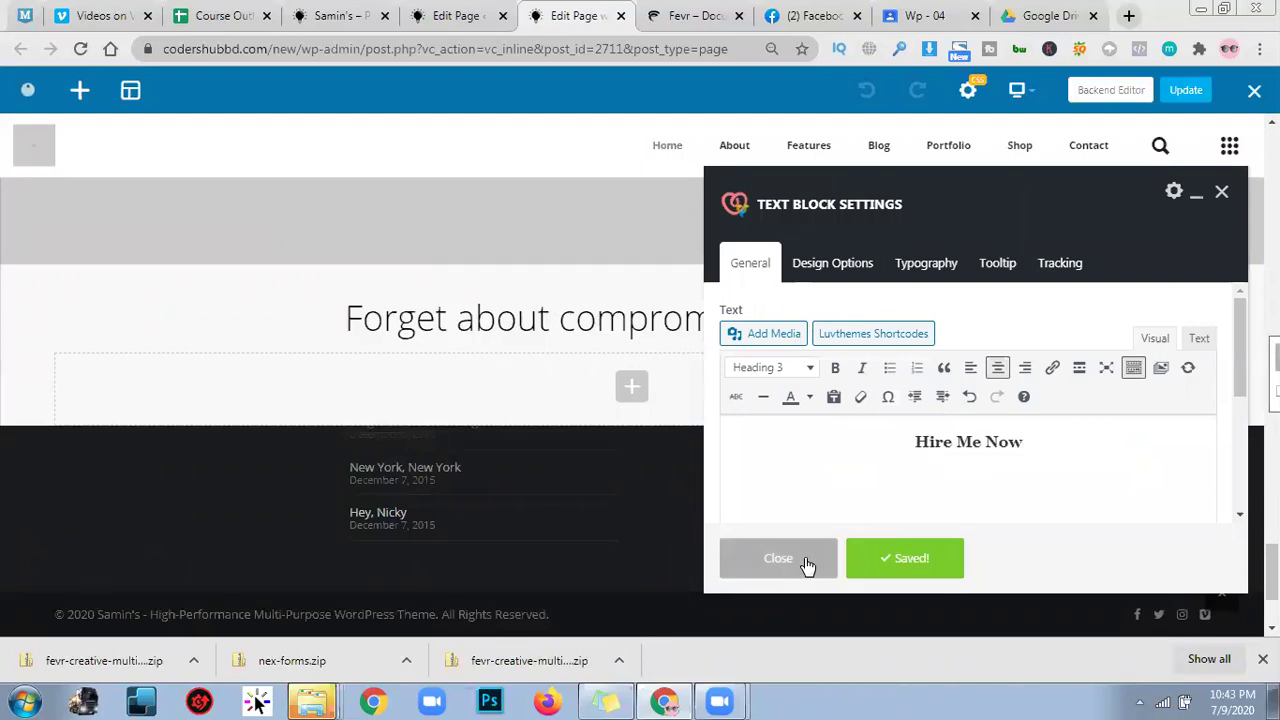
Choose a font style in the "Hire Me Now" text block's typography, then save and close its settings.
left_click(928, 264)
scroll(835, 445, "down", 2)
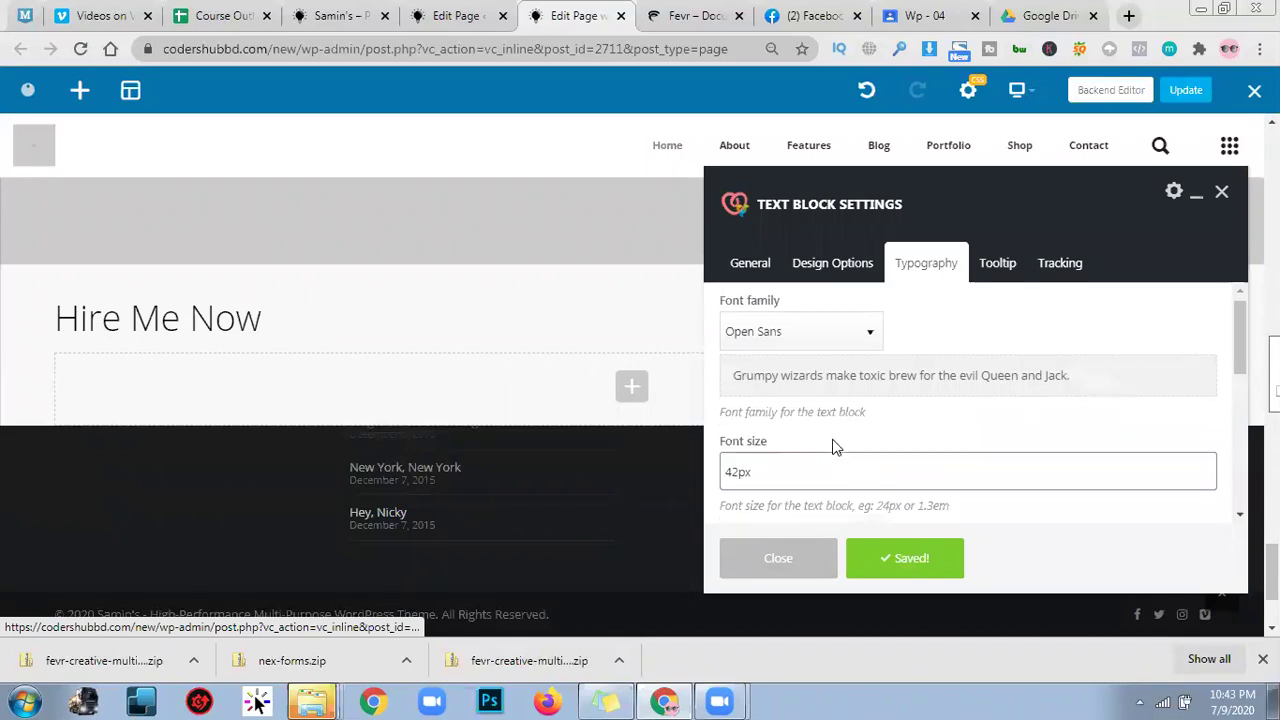
scroll(827, 421, "down", 4)
left_click(807, 314)
left_click(805, 386)
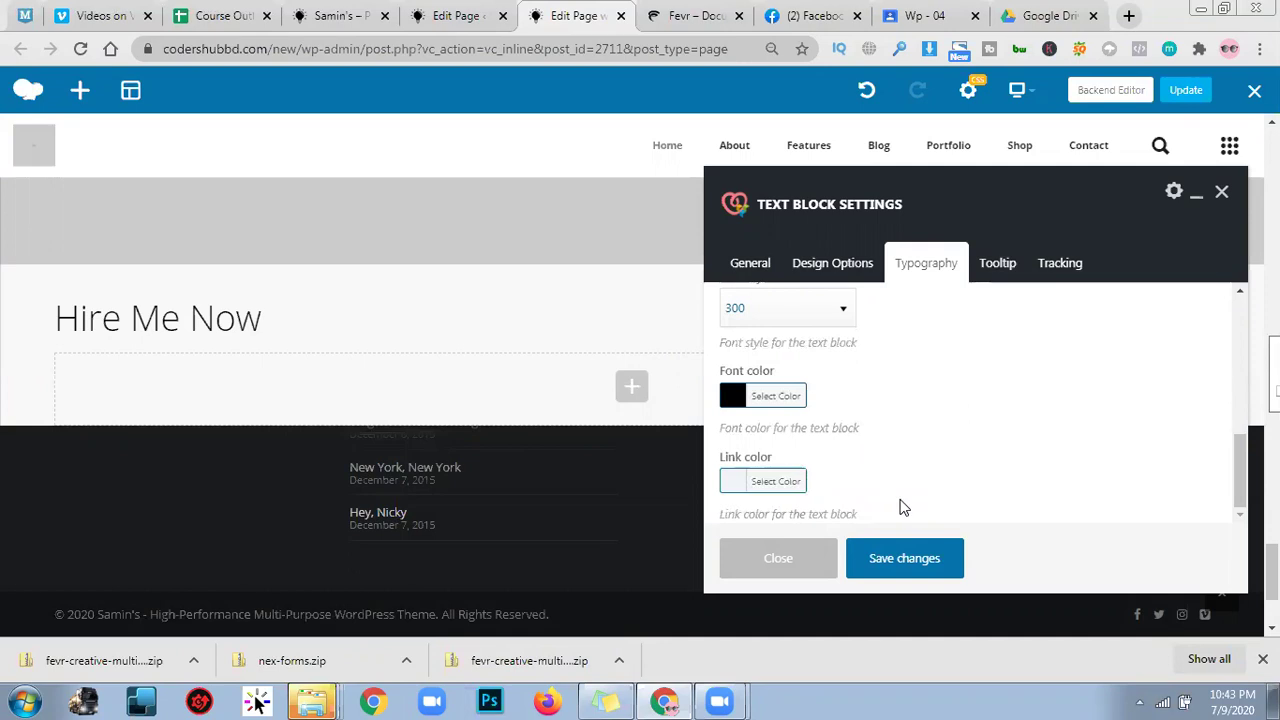
left_click(926, 563)
left_click(752, 265)
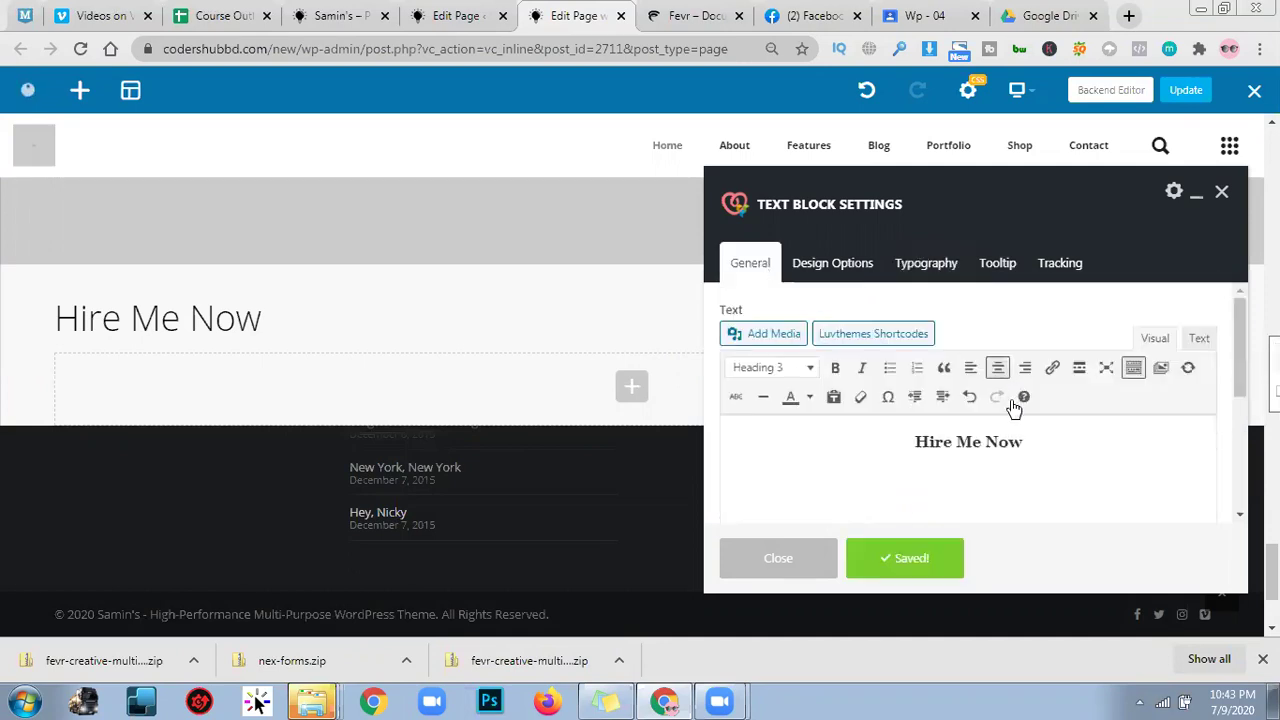
left_click(780, 558)
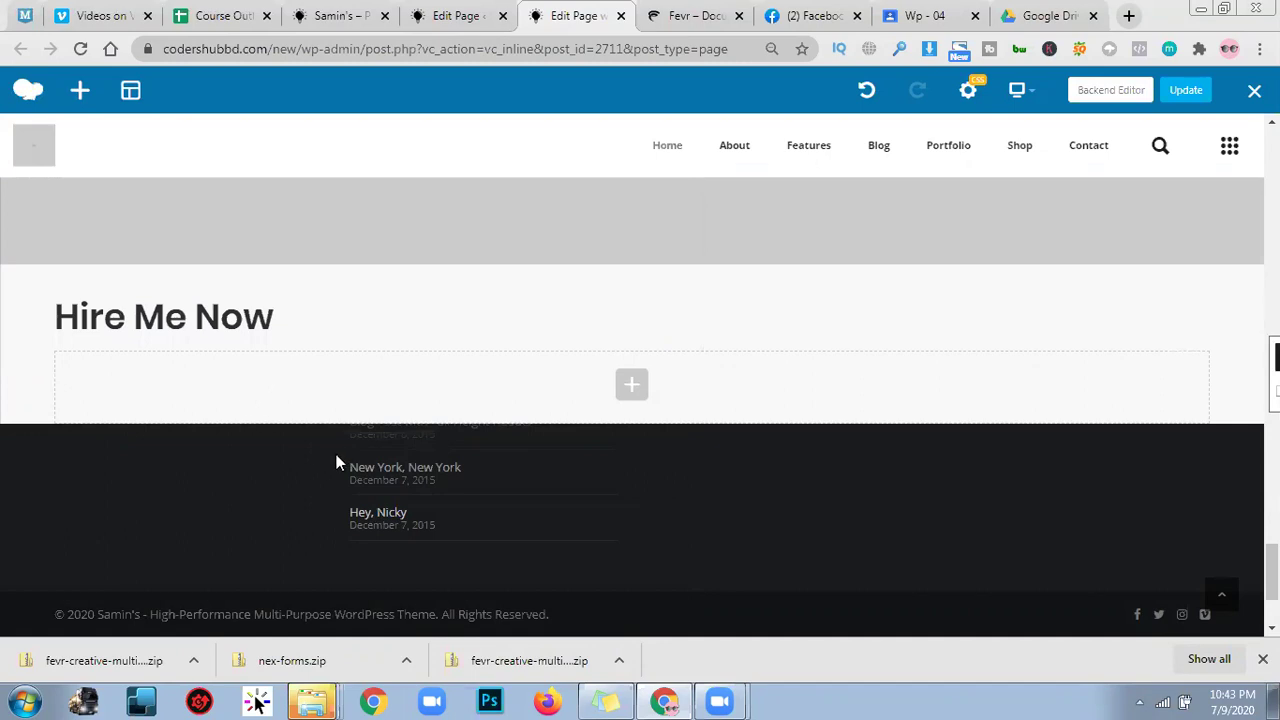
Add a Row element below the "Hire Me Now" text block in the page's end row.
mouse_move(497, 288)
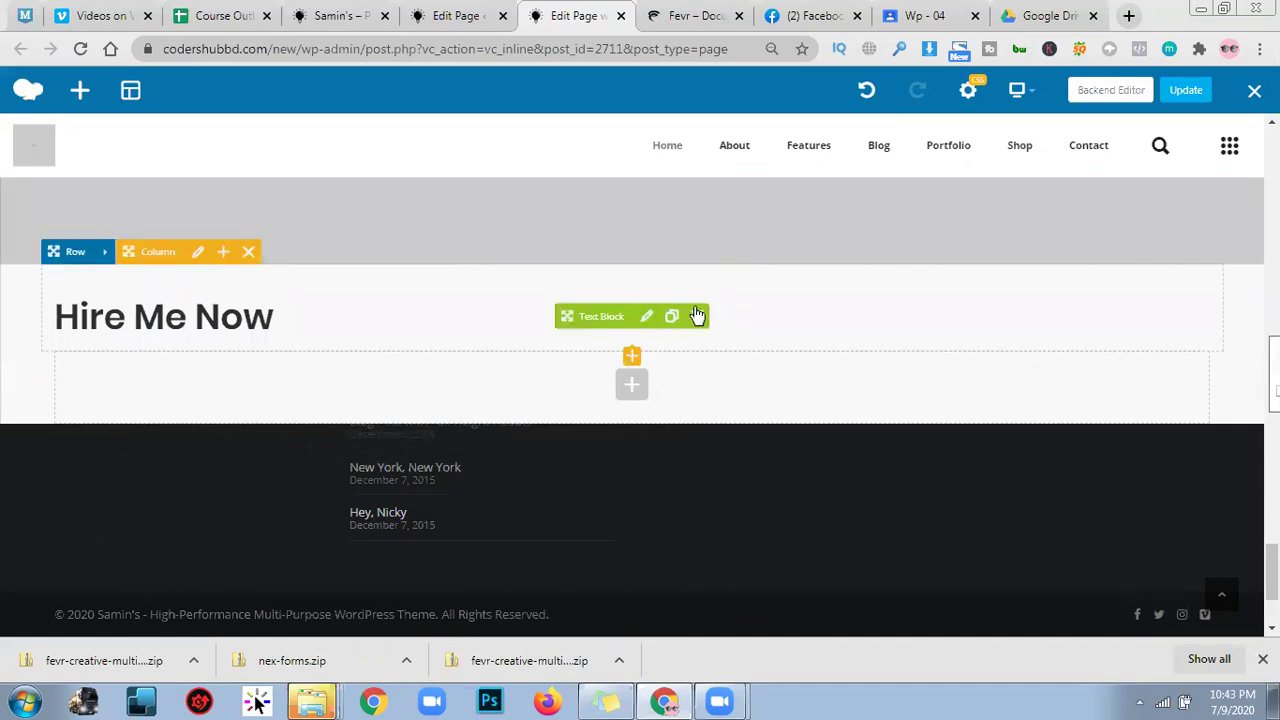
left_click(631, 355)
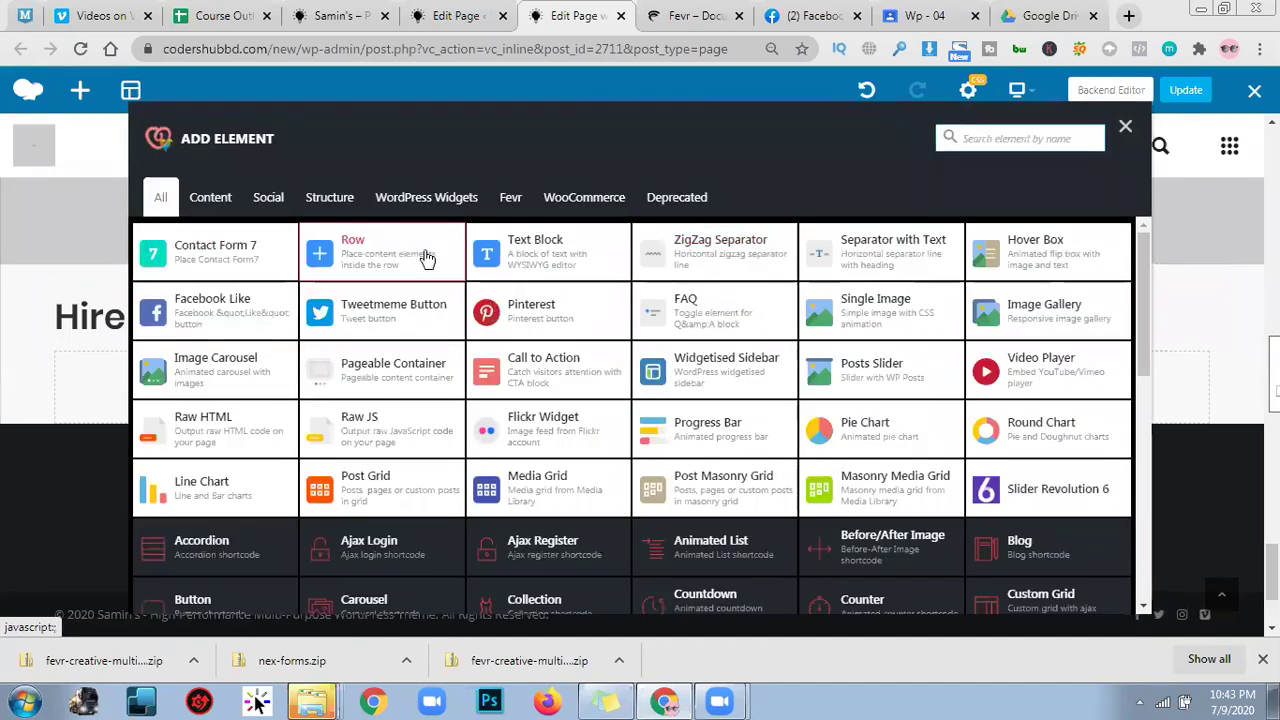
left_click(423, 257)
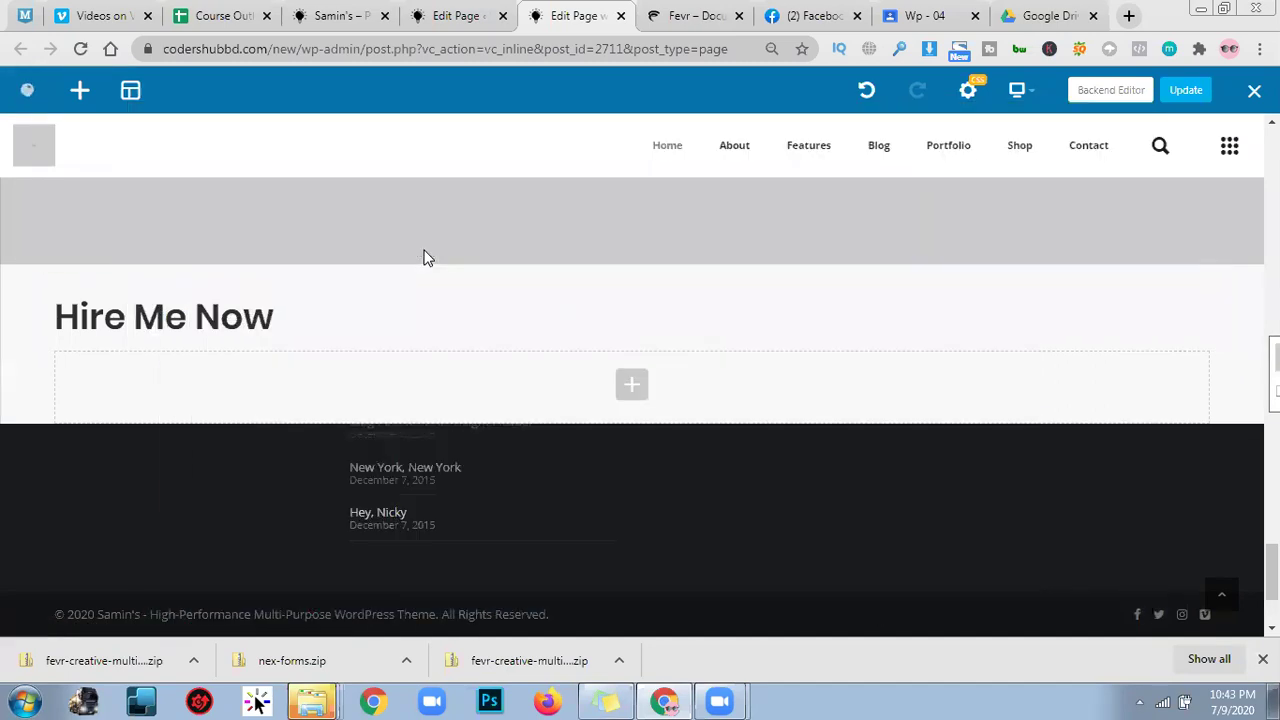
mouse_move(176, 282)
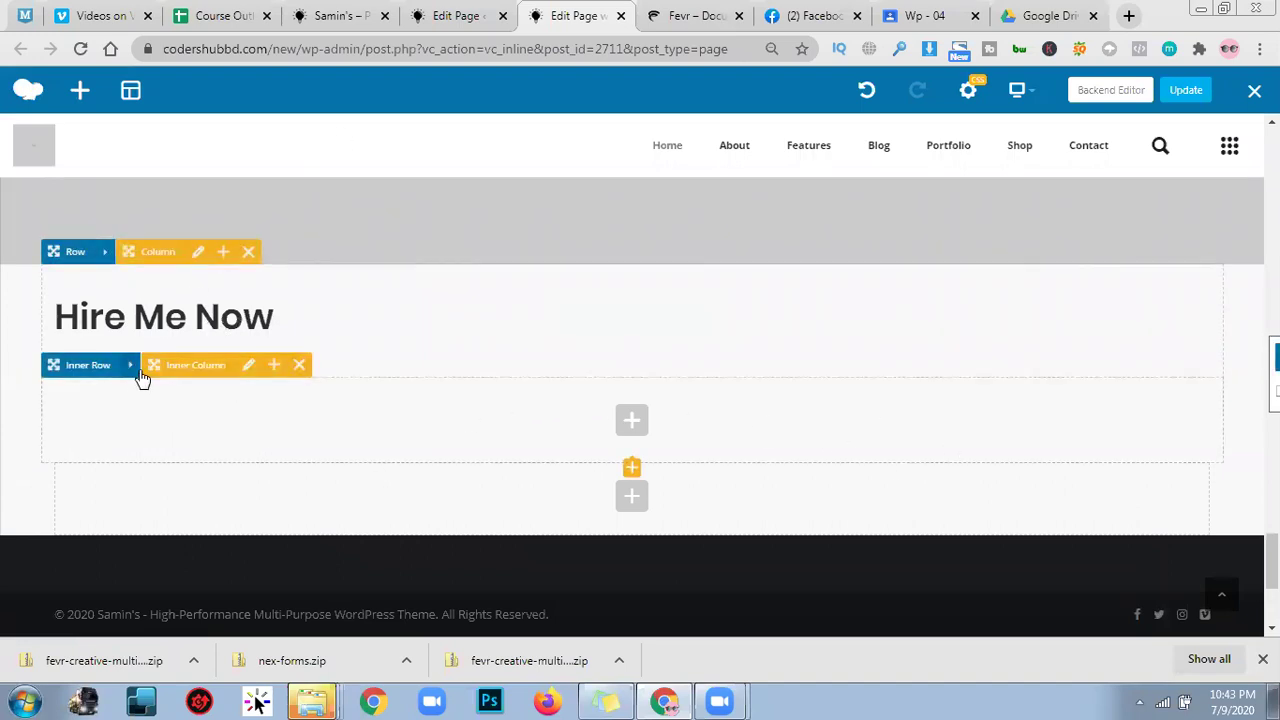
Split the inner row below "Hire Me Now" into two equal columns with the 1/2 + 1/2 layout.
left_click_drag(172, 372, 157, 372)
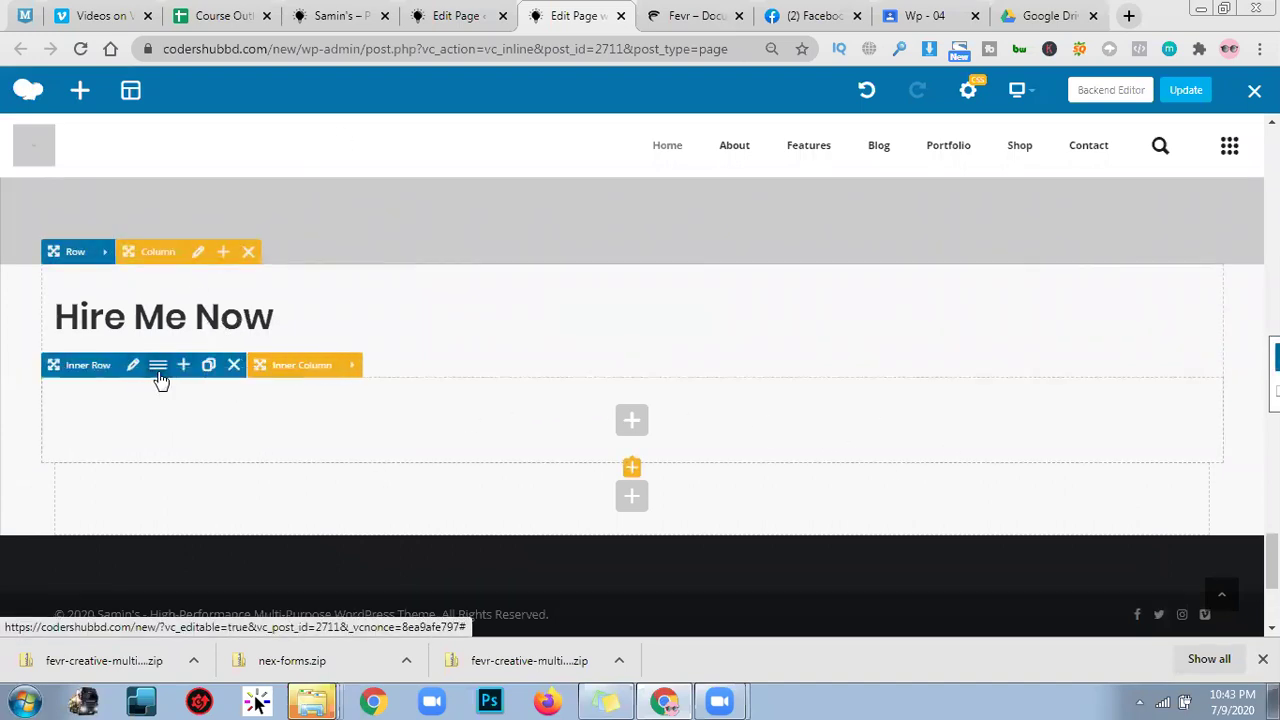
left_click(157, 366)
left_click(710, 263)
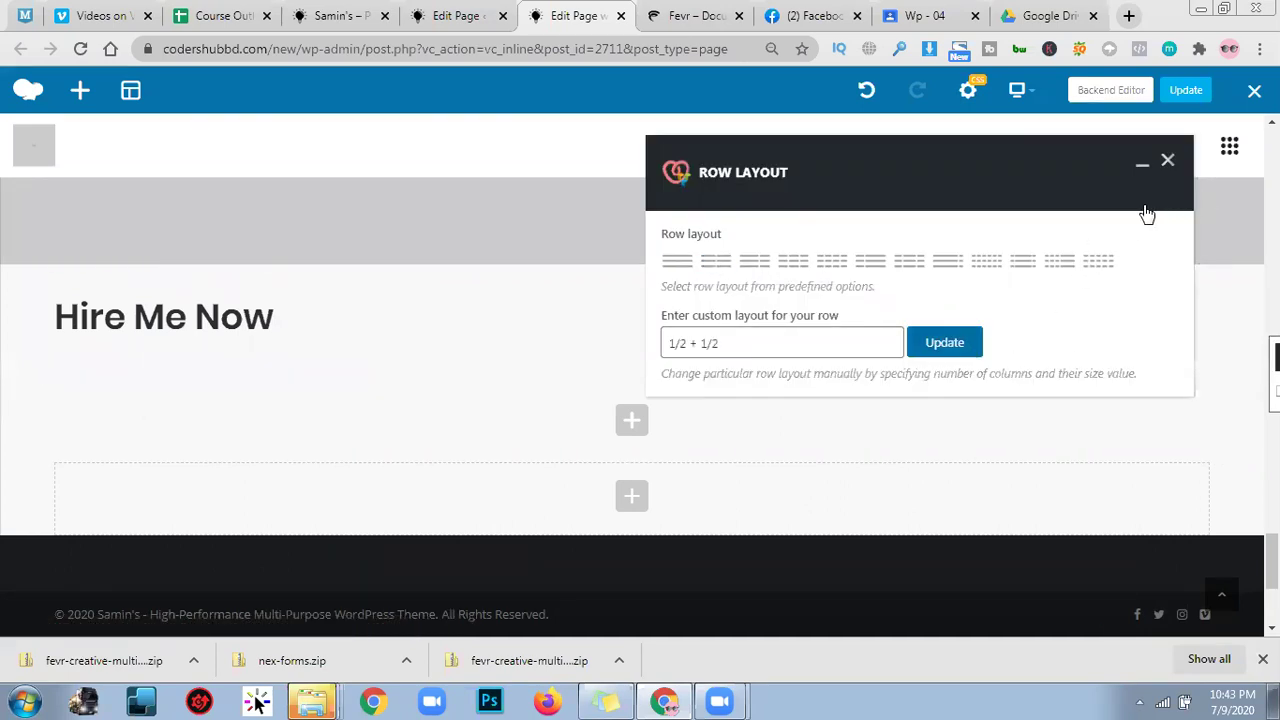
left_click(600, 446)
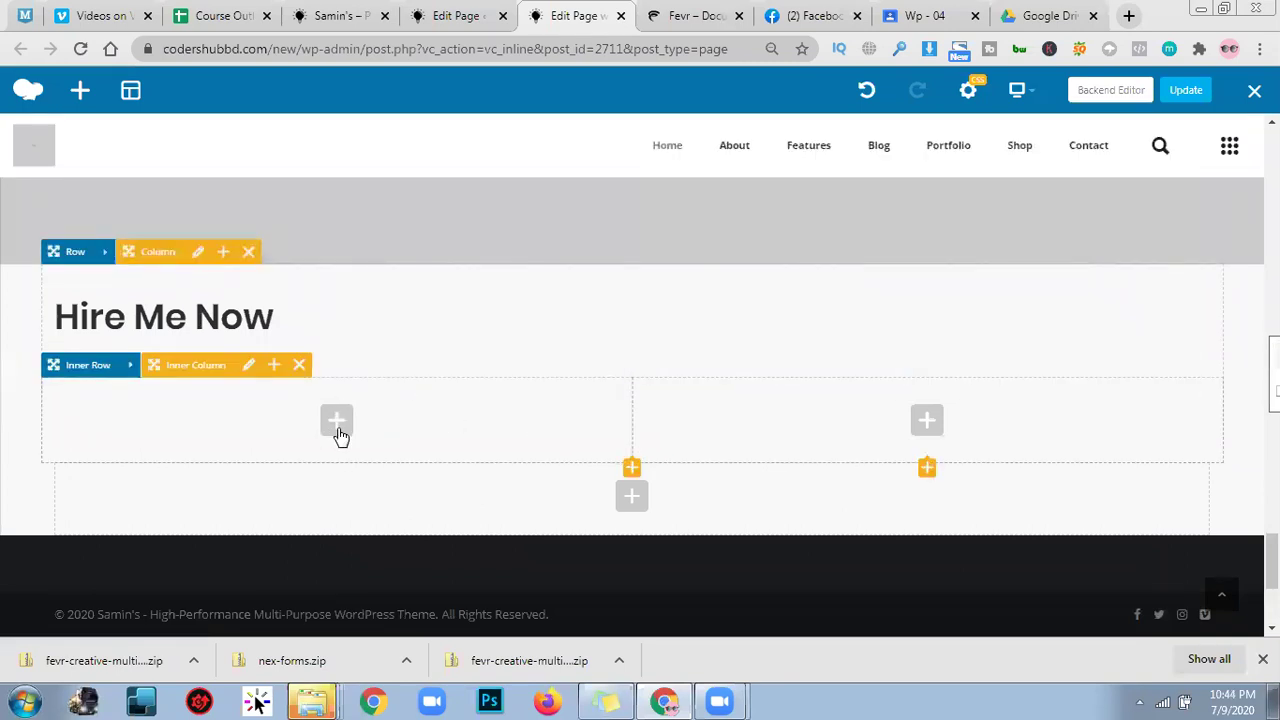
Set the "Hire Me Now" row's Row ID to the site owner's first name in lowercase, save the row settings and update the page.
mouse_move(105, 253)
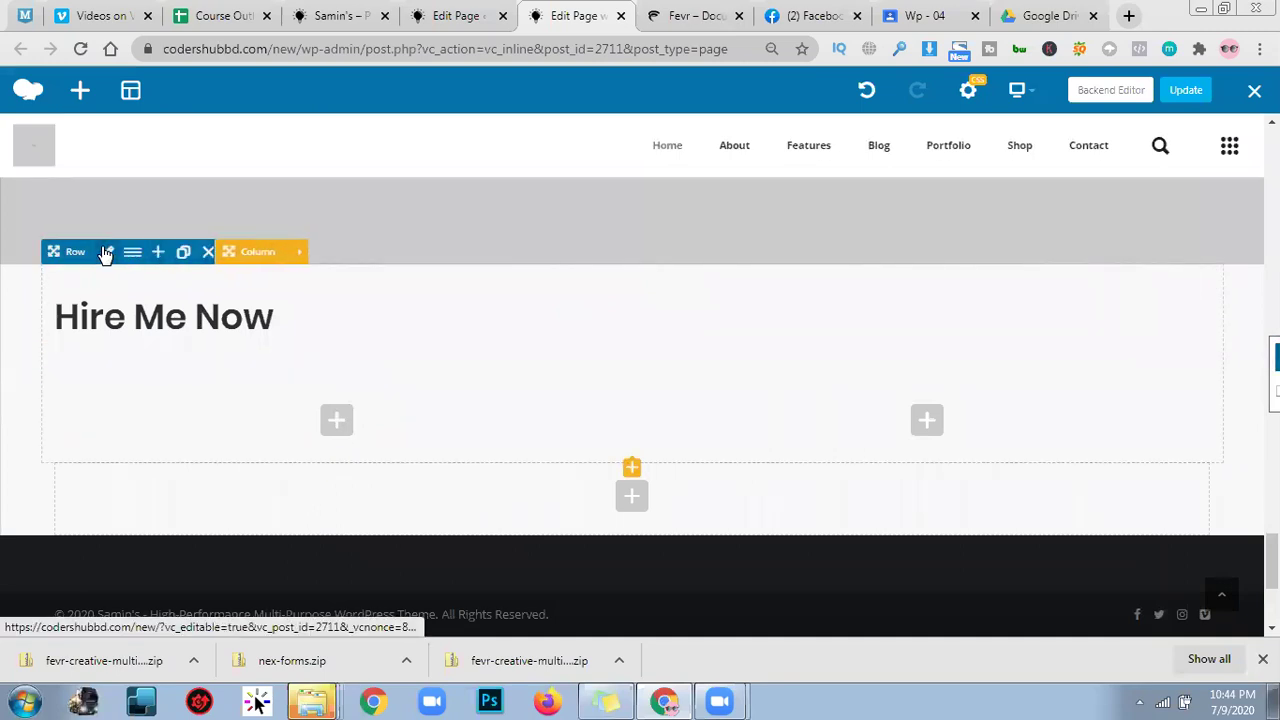
left_click(106, 253)
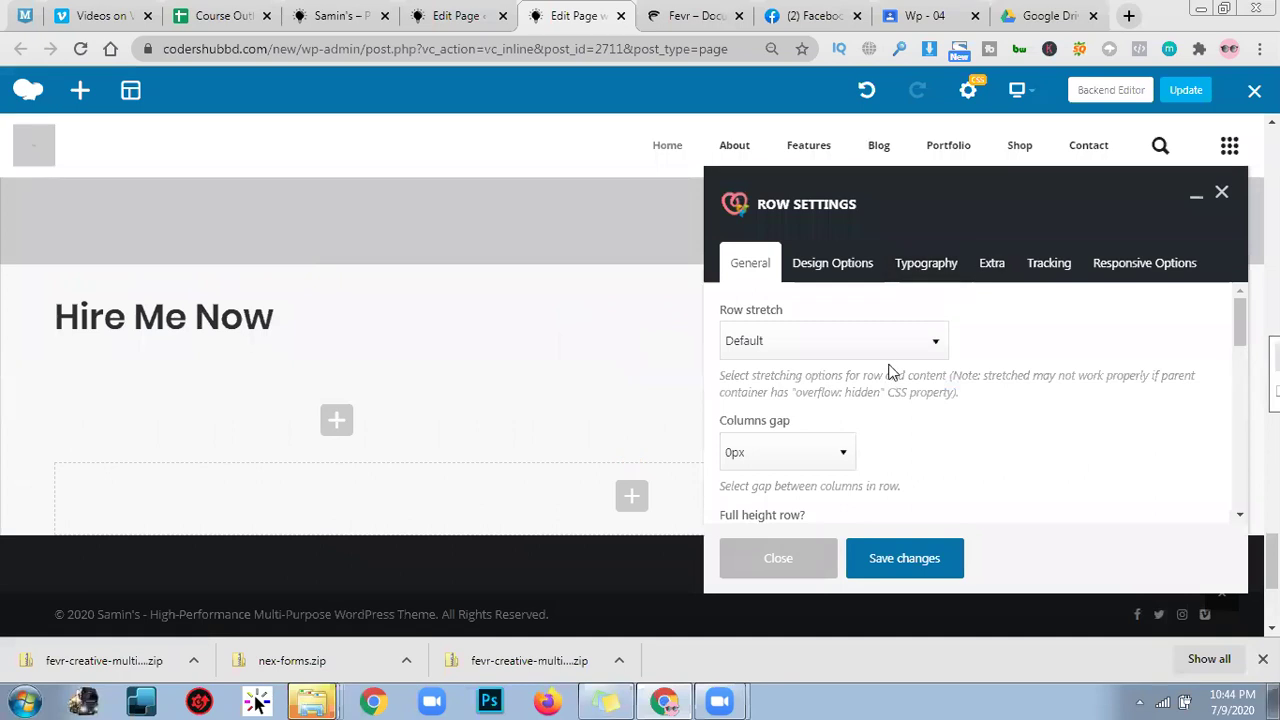
scroll(920, 447, "down", 2)
scroll(900, 460, "down", 4)
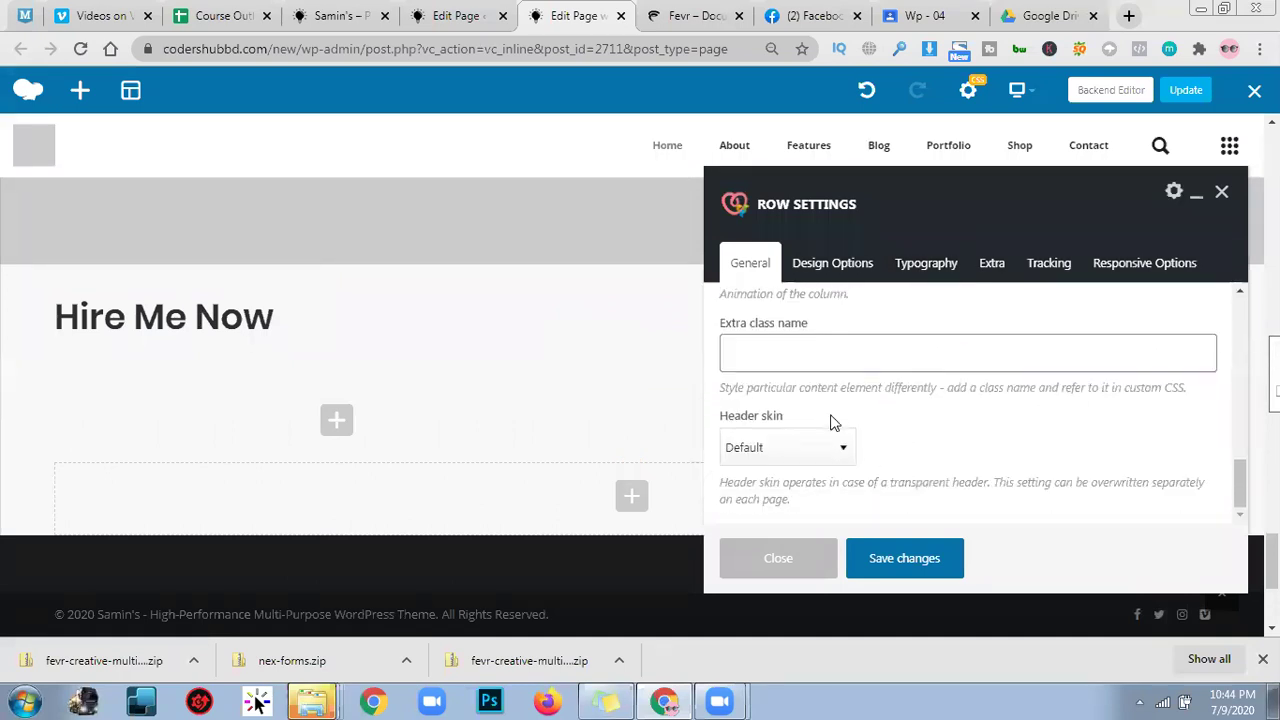
scroll(831, 420, "up", 1)
scroll(815, 423, "up", 2)
left_click(808, 445)
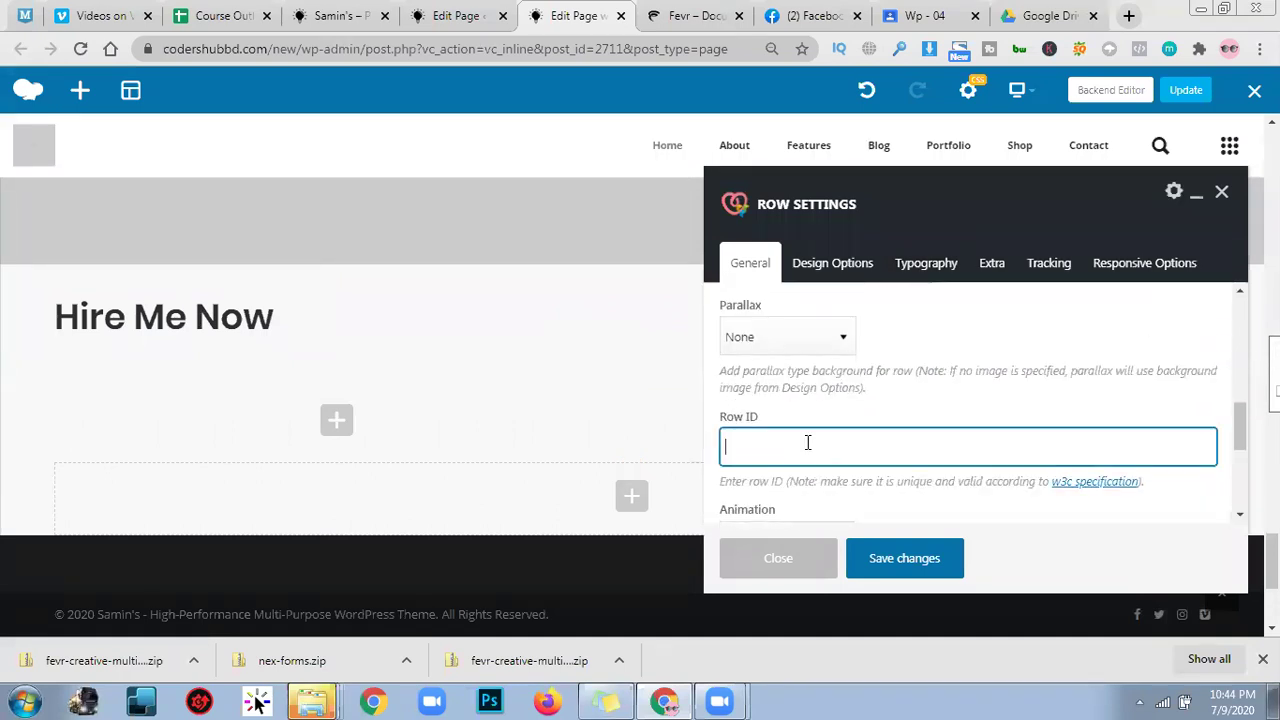
type("samin")
left_click(912, 565)
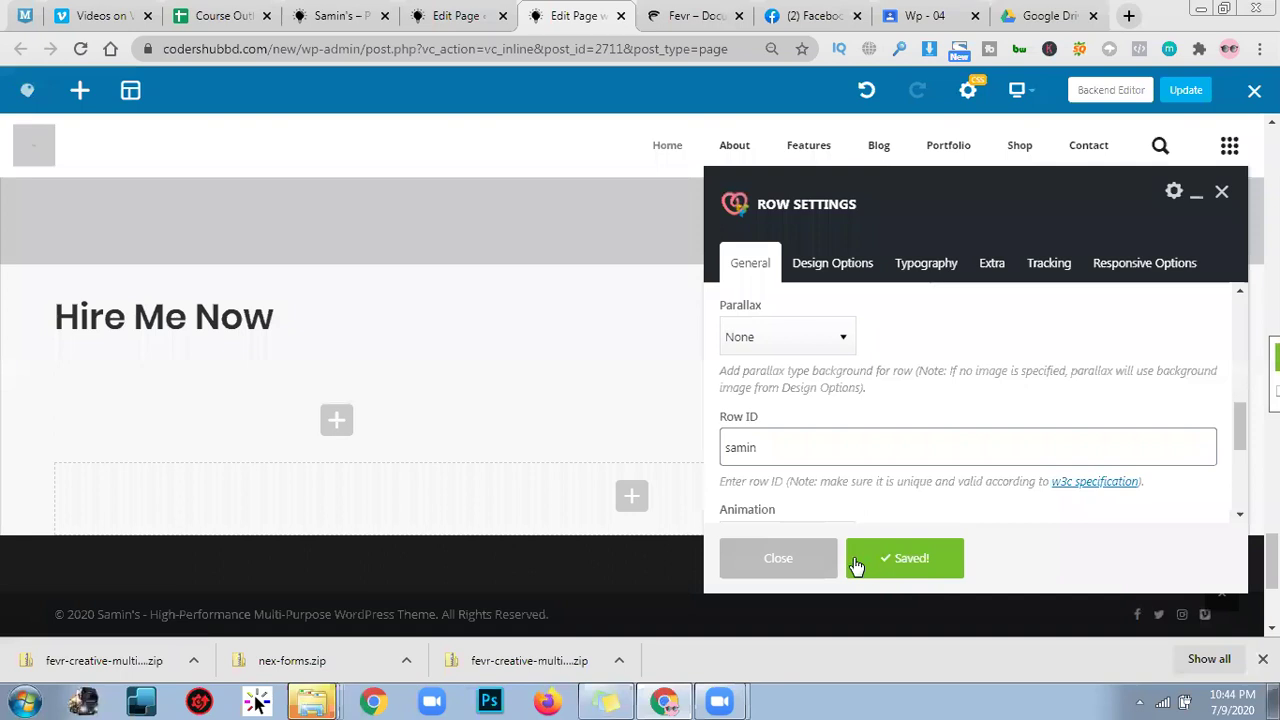
left_click(778, 560)
scroll(654, 480, "up", 5)
left_click(1193, 99)
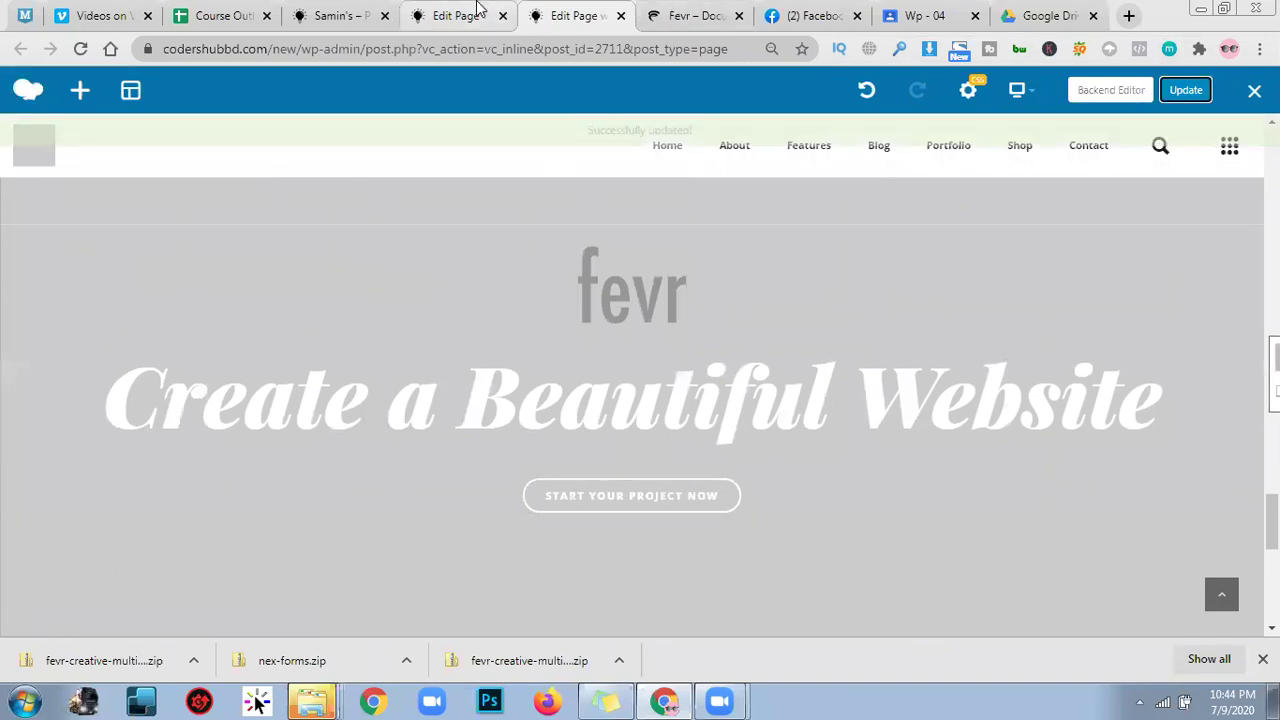
Copy the URL of the live Home page.
left_click(479, 8)
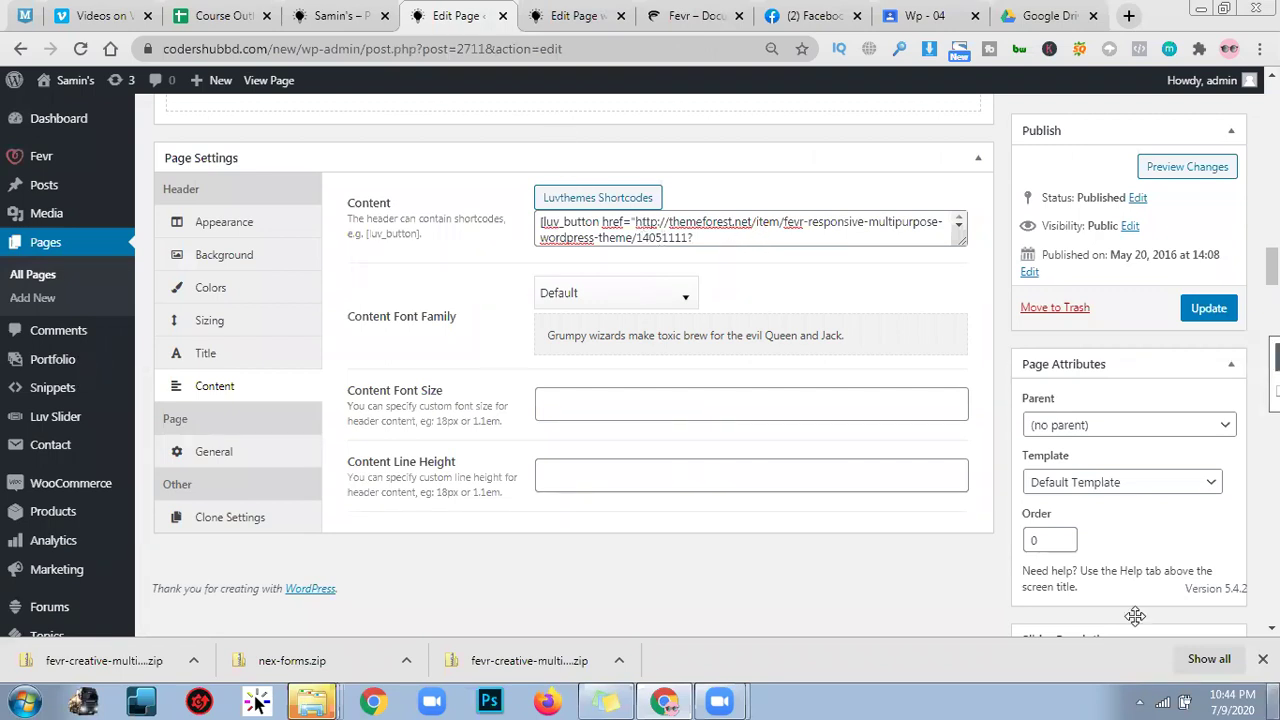
left_click(330, 15)
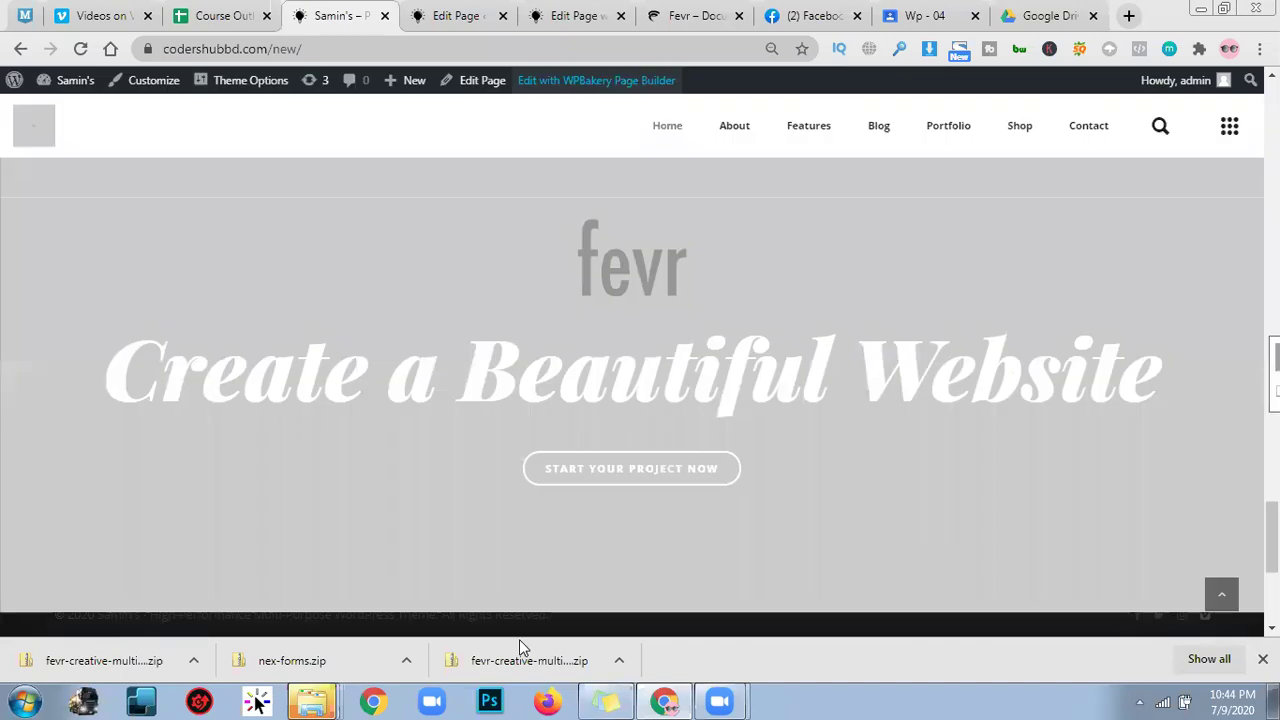
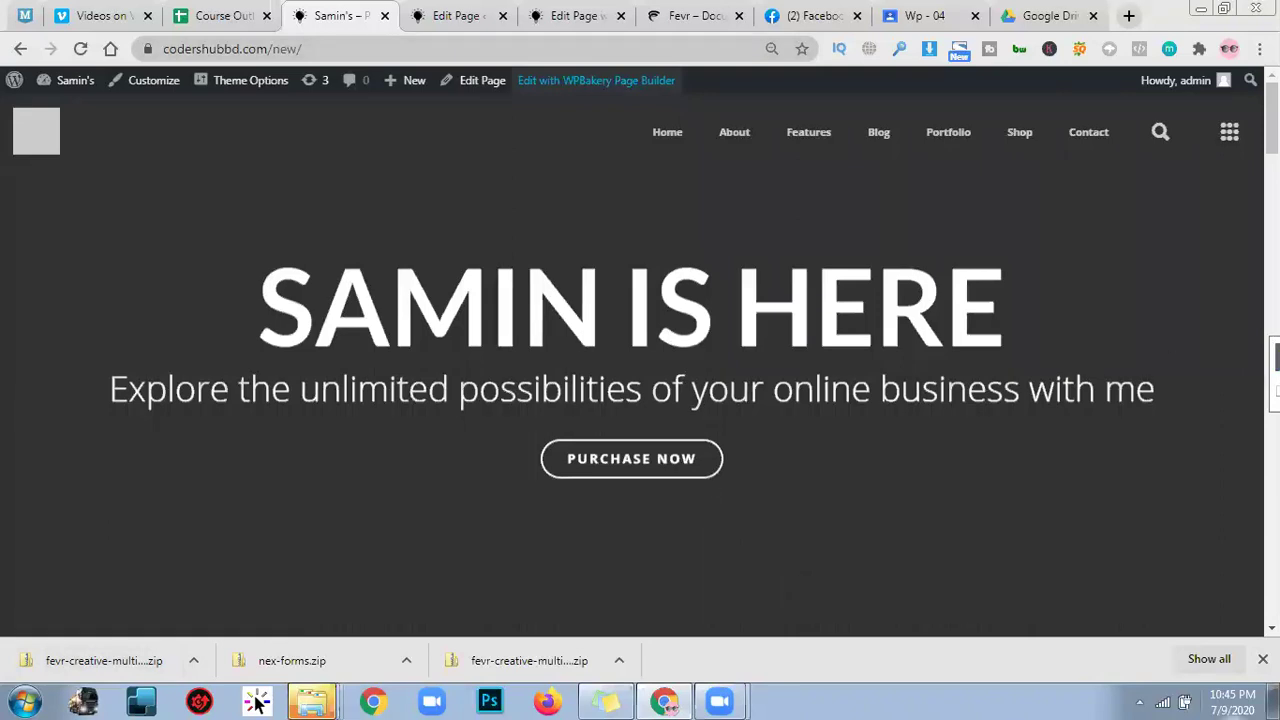
left_click(382, 56)
key("ctrl+c")
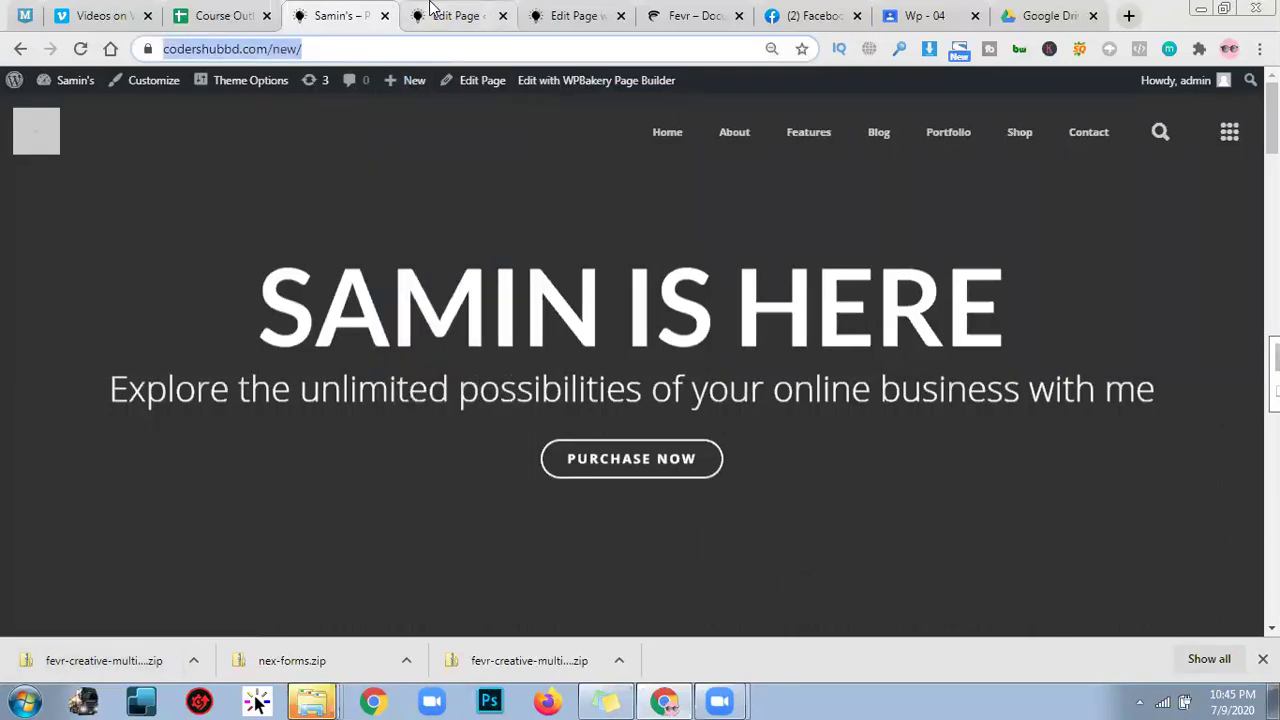
Delete the themeforest.net purchase link from the href of the luv_button shortcode in the Home page's header Content settings.
left_click(430, 12)
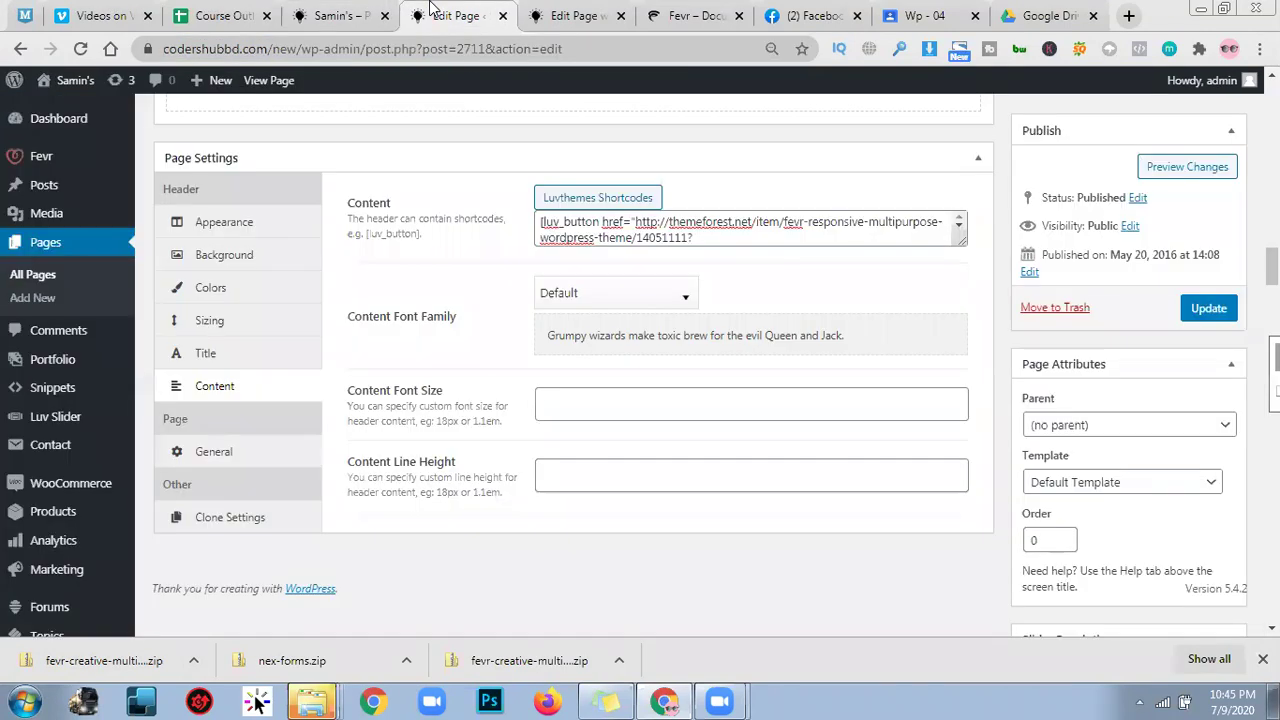
left_click(640, 221)
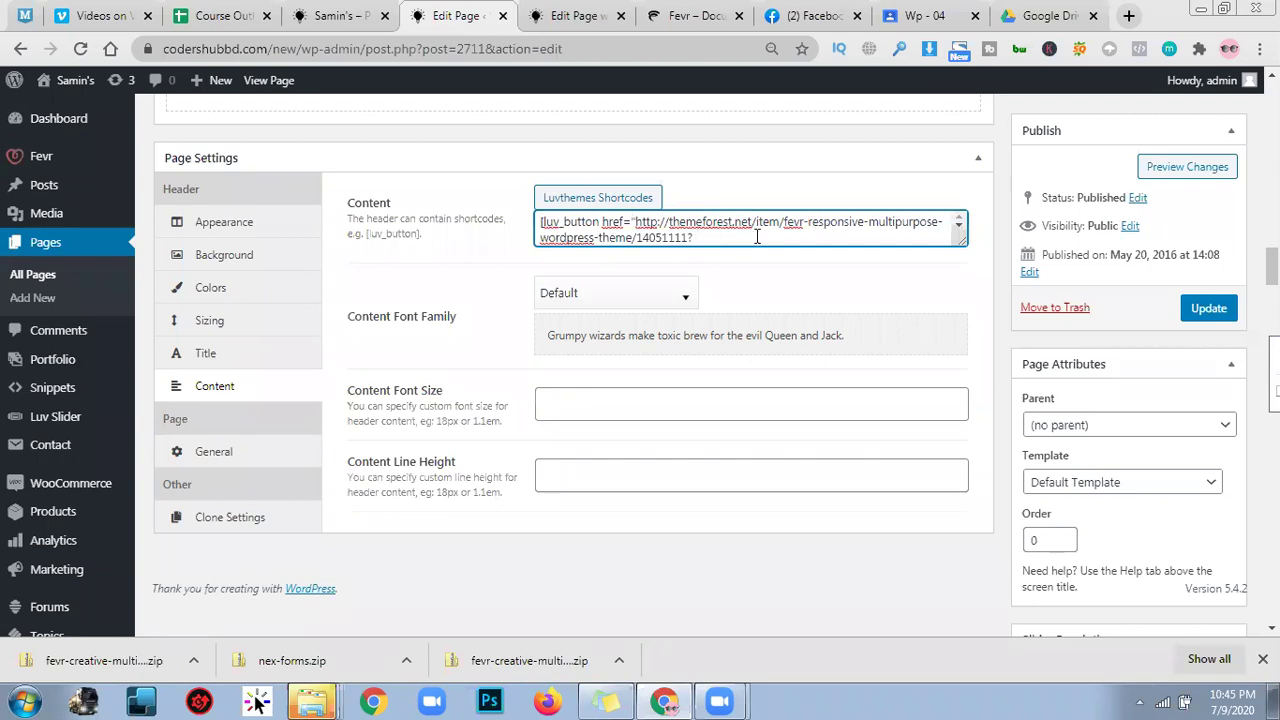
scroll(733, 237, "down", 1)
scroll(733, 237, "up", 1)
scroll(632, 247, "down", 1)
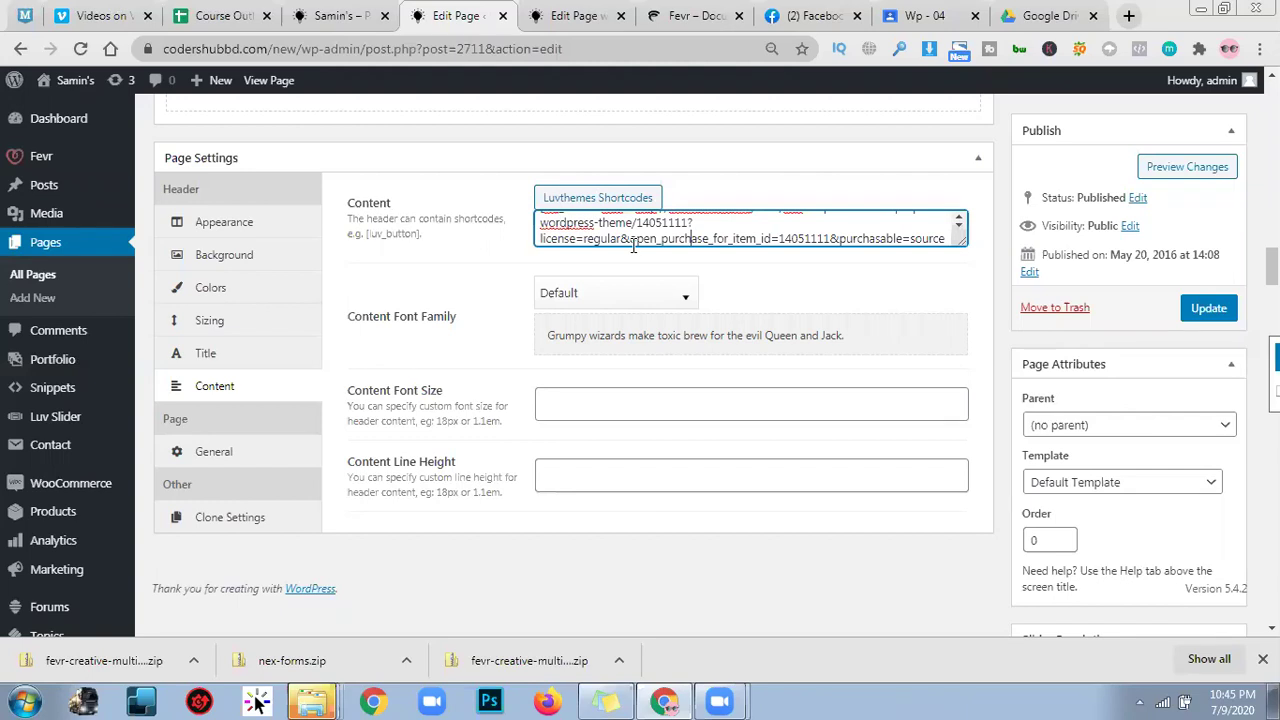
scroll(632, 247, "down", 2)
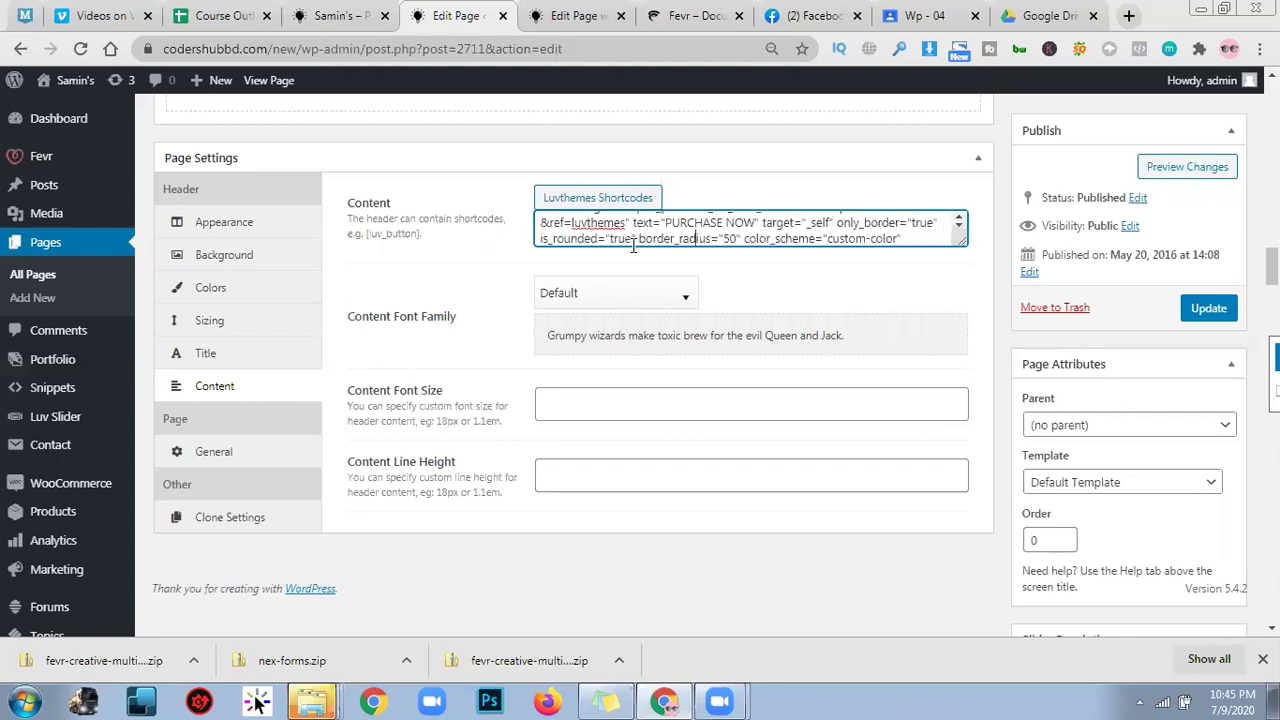
scroll(632, 247, "up", 1)
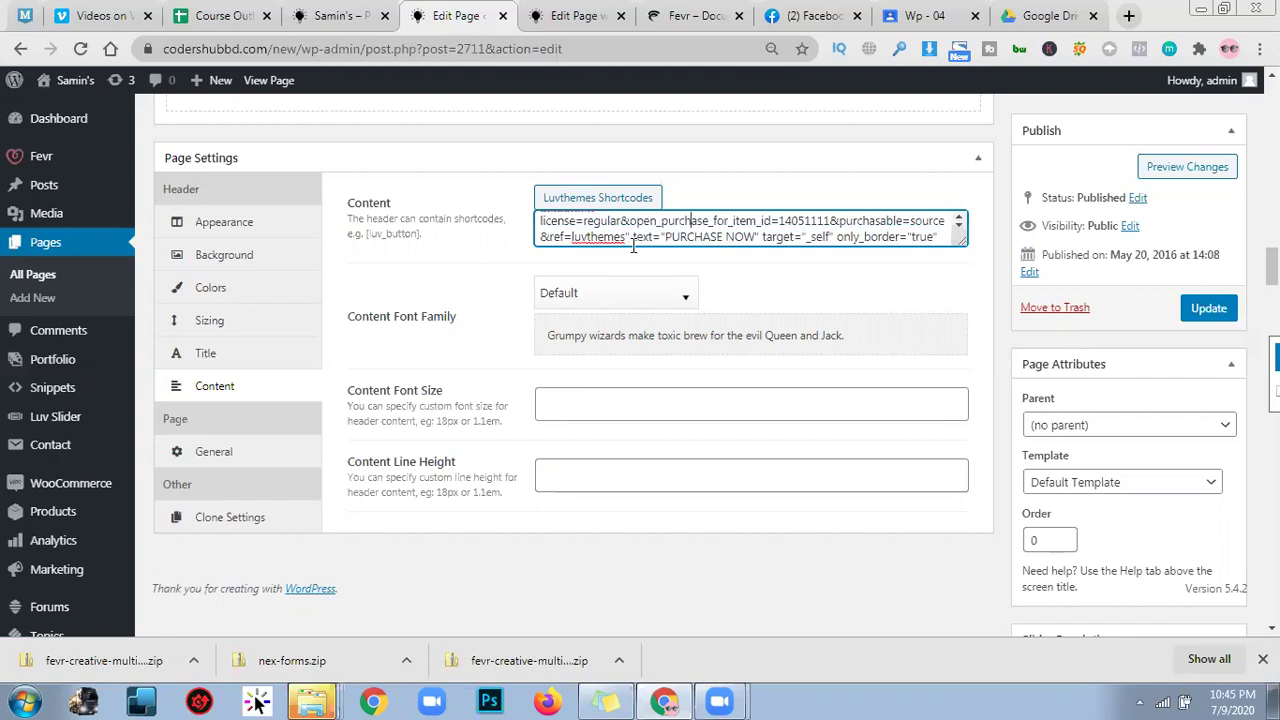
scroll(632, 247, "up", 1)
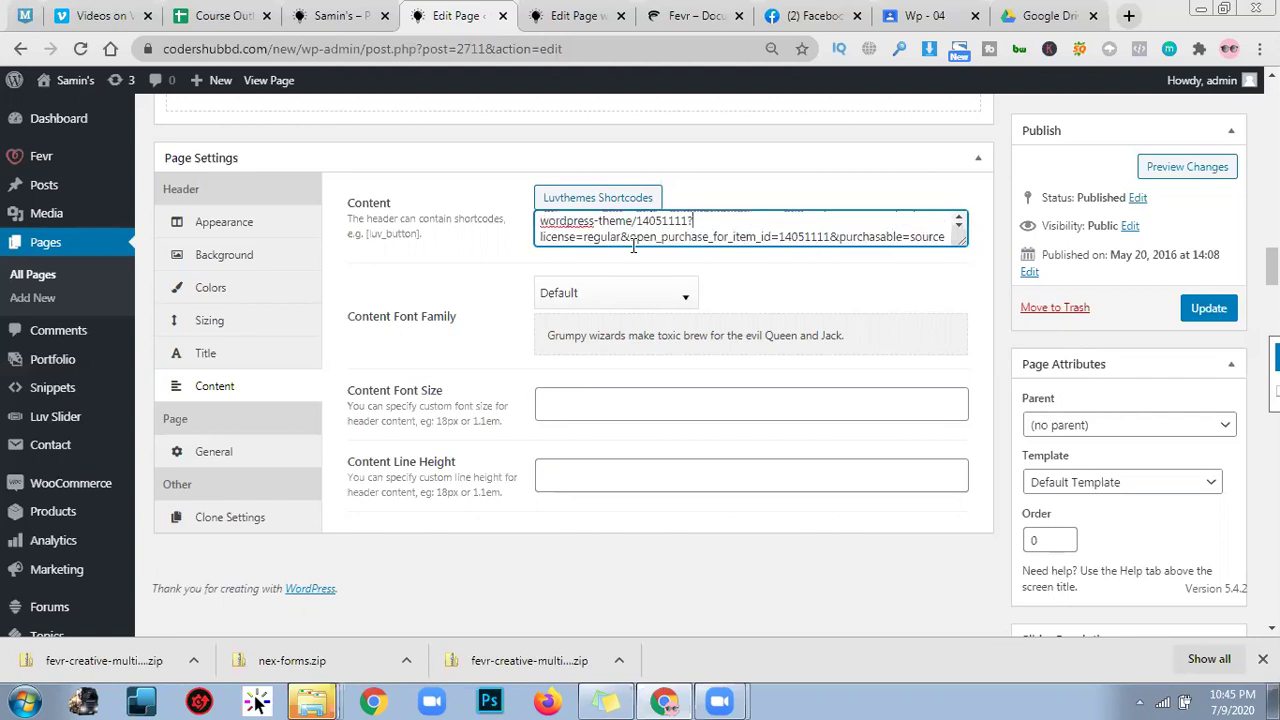
scroll(632, 247, "down", 1)
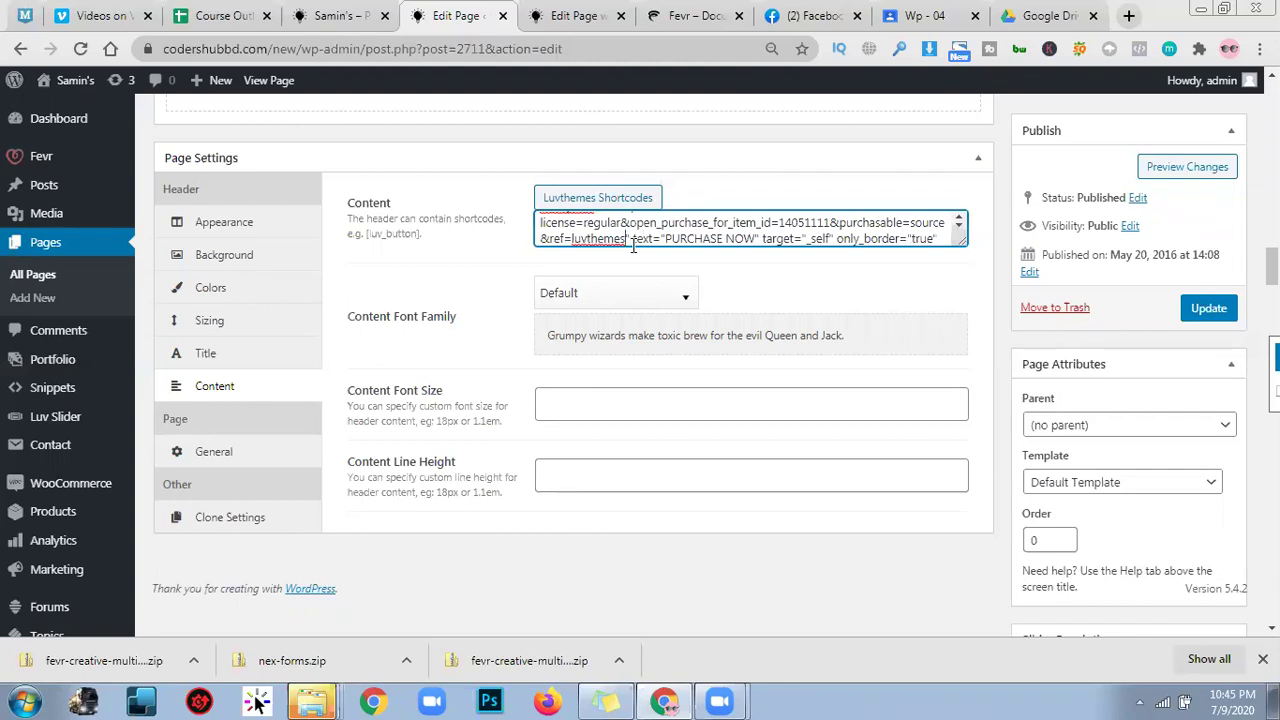
key("shift+Left")
key("shift+Left")
key("shift+Left")
key("shift+Left")
key("shift+Left")
key("shift+Left")
key("shift+Left")
key("shift+Left")
key("shift+Left")
key("shift+Left")
key("shift+Left")
key("shift+Left")
key("shift+Left")
key("shift+Left")
key("shift+Left")
key("shift+Left")
key("shift+Left")
key("shift+Left")
key("shift+Left")
key("shift+Left")
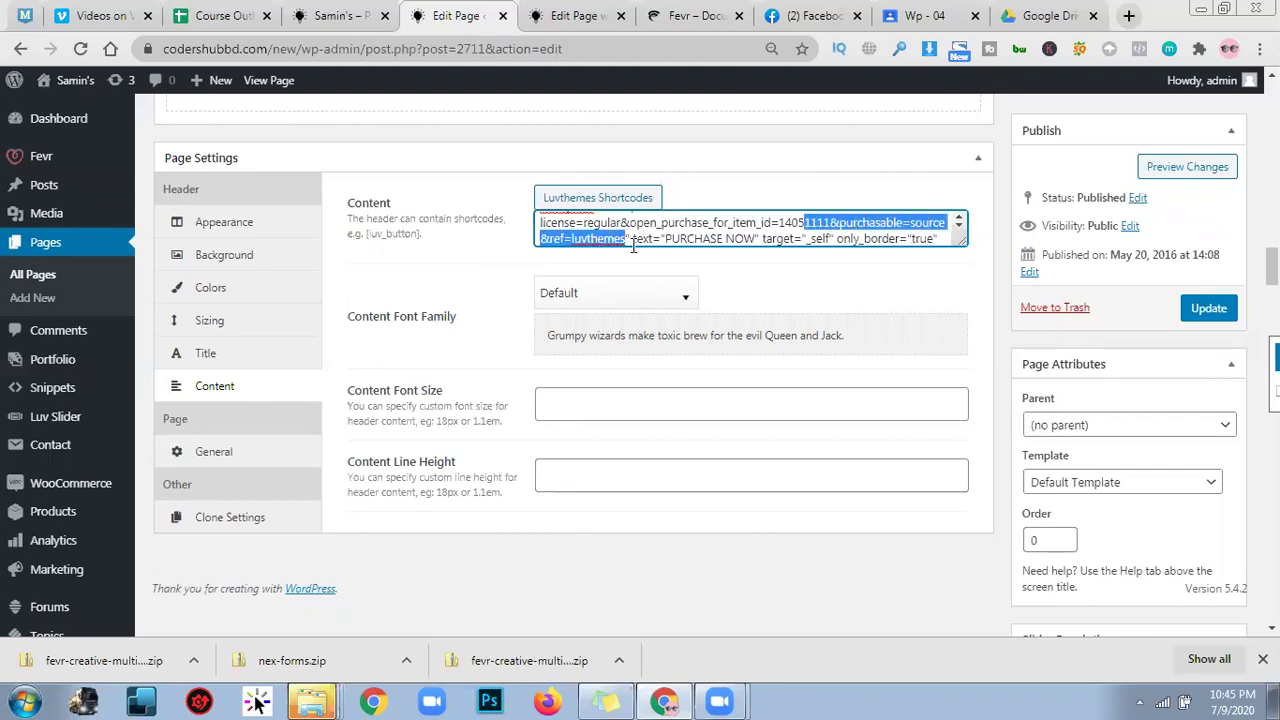
key("shift+Left")
key("shift+Left")
key("shift+Left")
key("shift+Left")
key("shift+Left")
key("shift+Left")
key("shift+Left")
key("shift+Left")
key("shift+Left")
key("shift+Left")
key("shift+Left")
key("shift+Left")
key("shift+Left")
key("shift+Left")
key("shift+Left")
key("shift+Left")
key("shift+Left")
key("shift+Left")
key("shift+Left")
key("shift+Left")
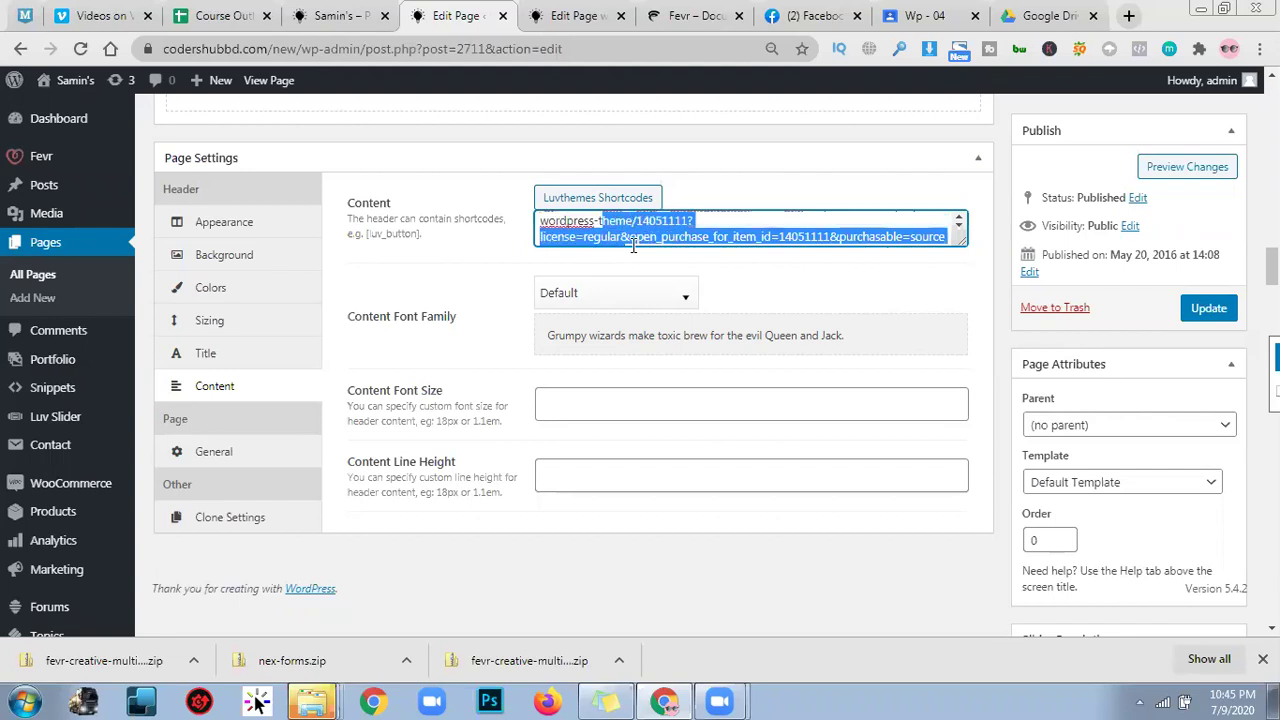
key("shift+Left")
key("shift+Left")
key("shift+Left")
key("shift+Left")
key("shift+Left")
key("shift+Left")
key("shift+Left")
key("shift+Left")
key("shift+Left")
key("shift+Left")
key("shift+Left")
key("shift+Left")
key("shift+Left")
key("shift+Left")
key("shift+Left")
key("shift+Left")
key("shift+Left")
key("shift+Left")
key("shift+Left")
key("shift+Left")
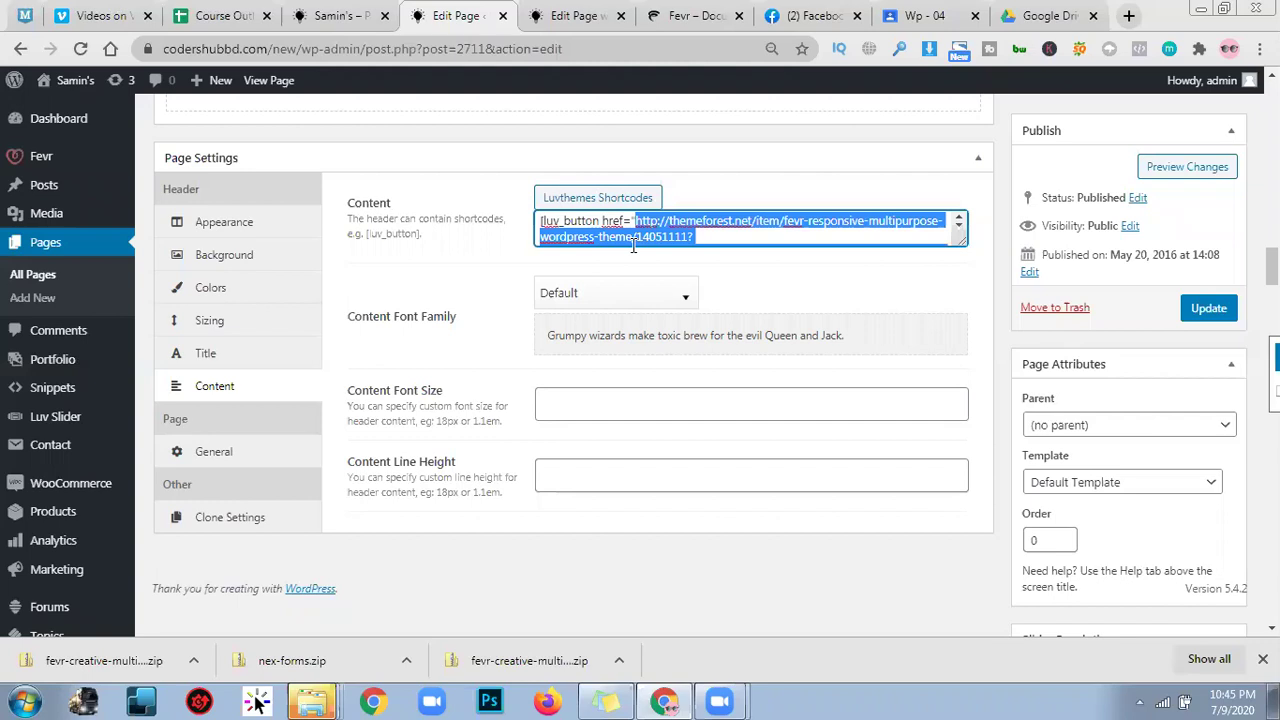
key("BackSpace")
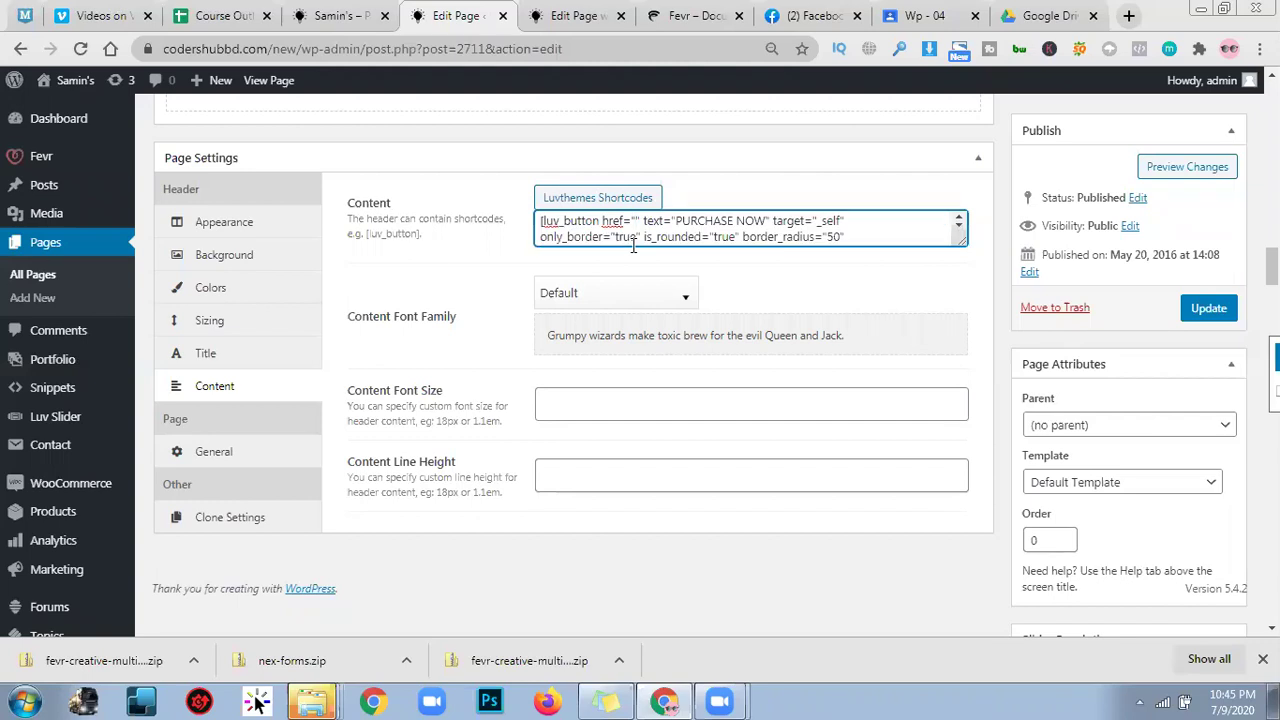
key("ctrl+v")
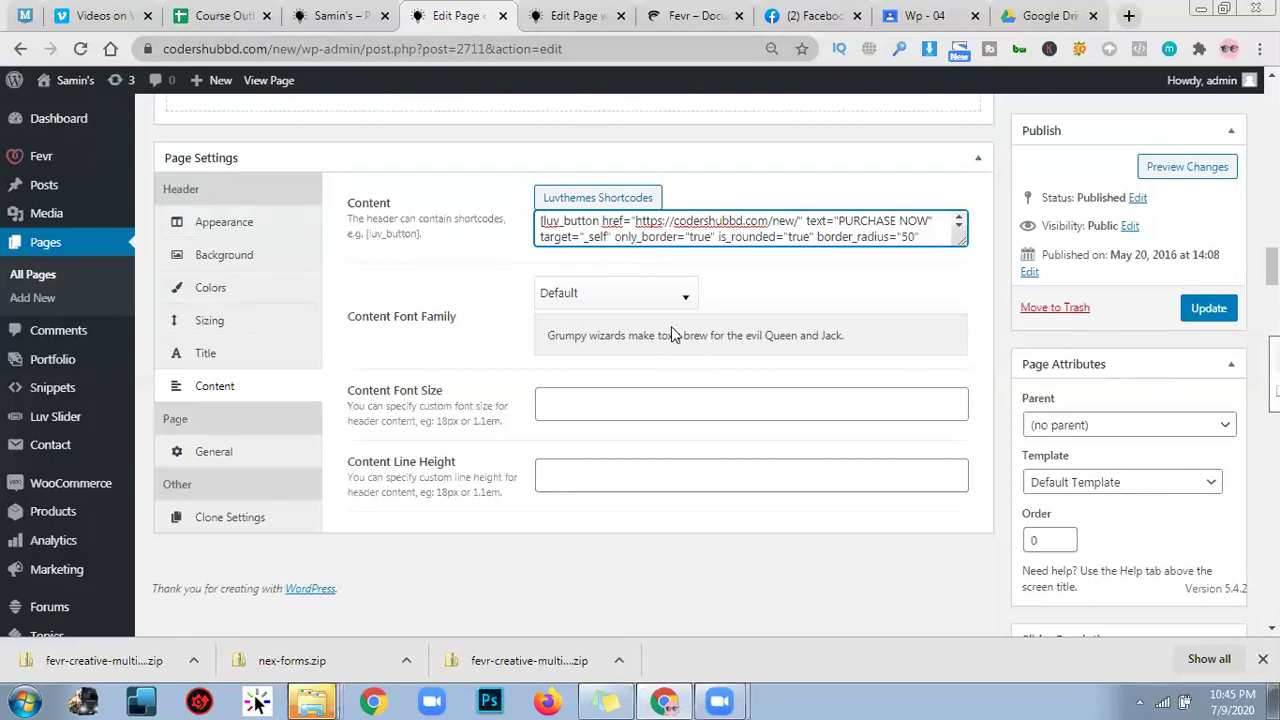
type("#")
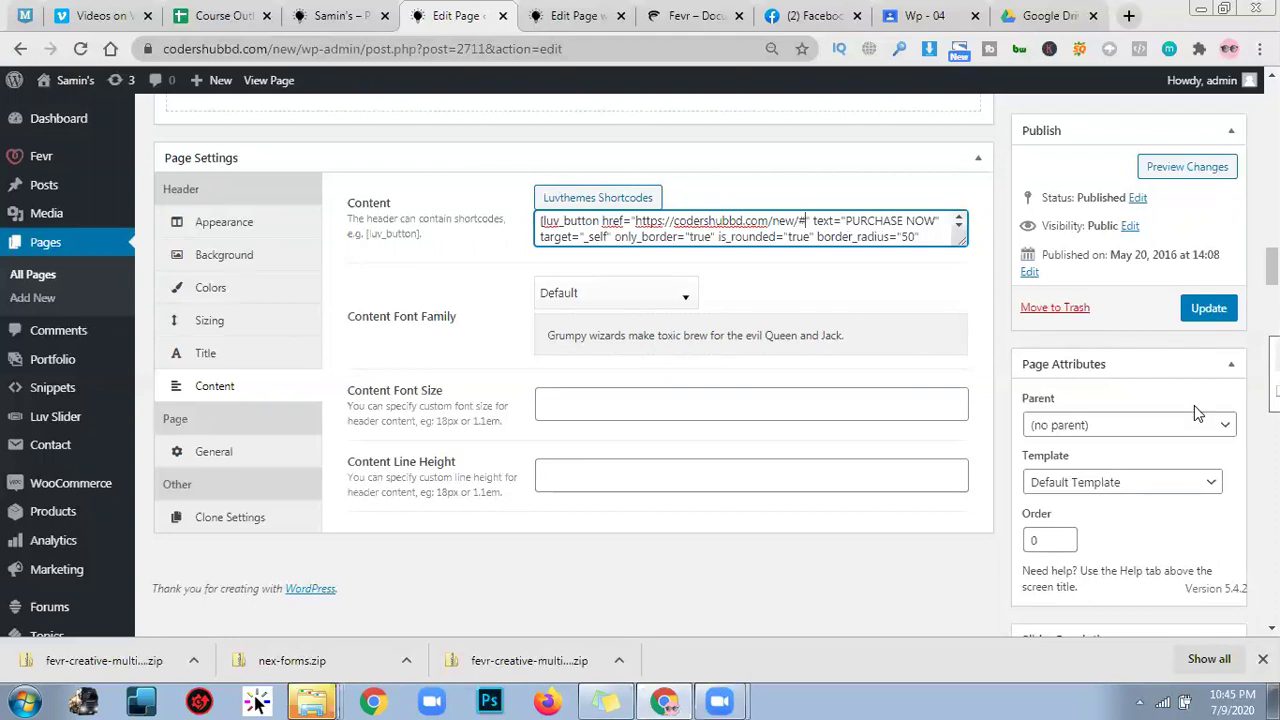
type("samin")
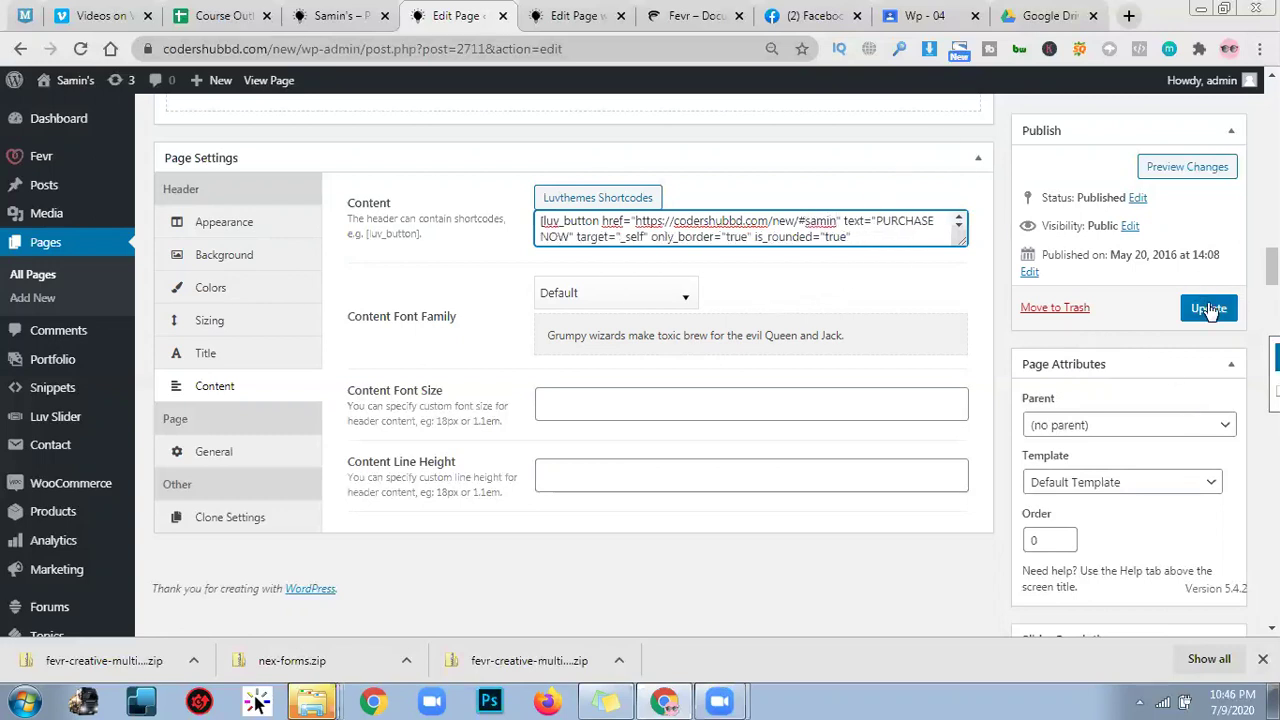
Place the cursor in the luv_button shortcode to edit its "PURCHASE NOW" text.
scroll(862, 233, "up", 1)
scroll(886, 229, "down", 1)
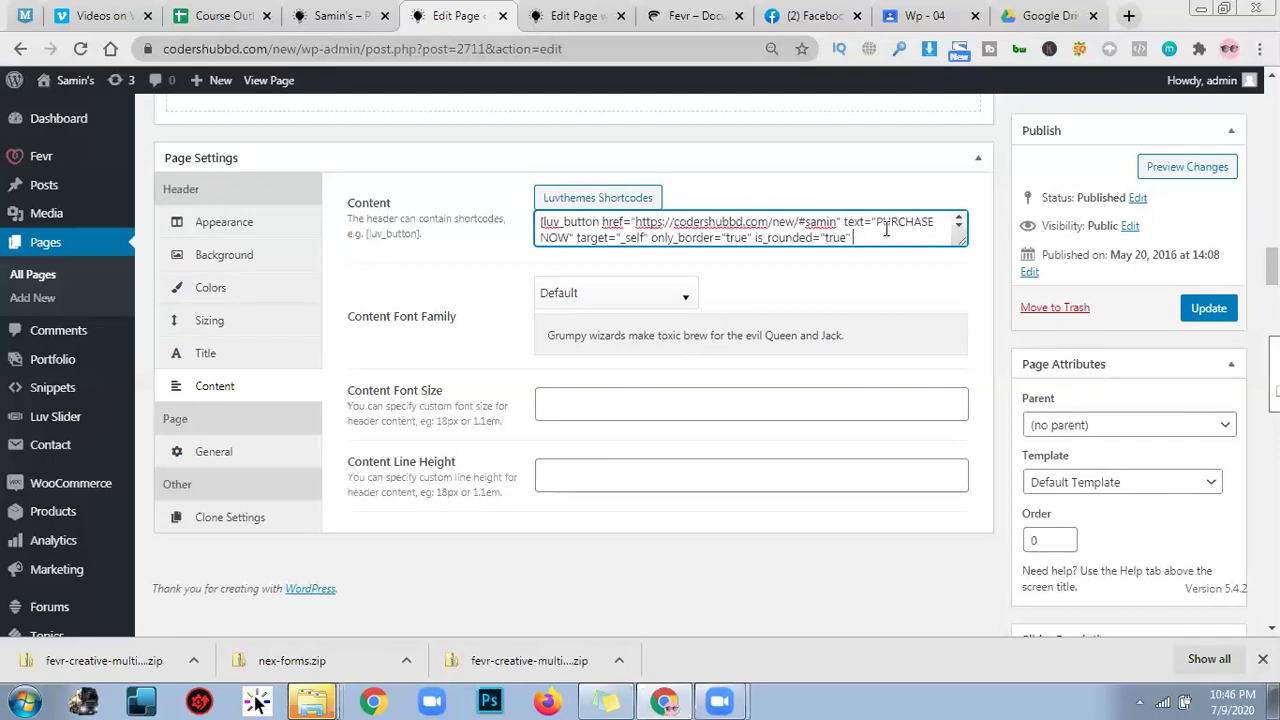
left_click_drag(877, 225, 860, 245)
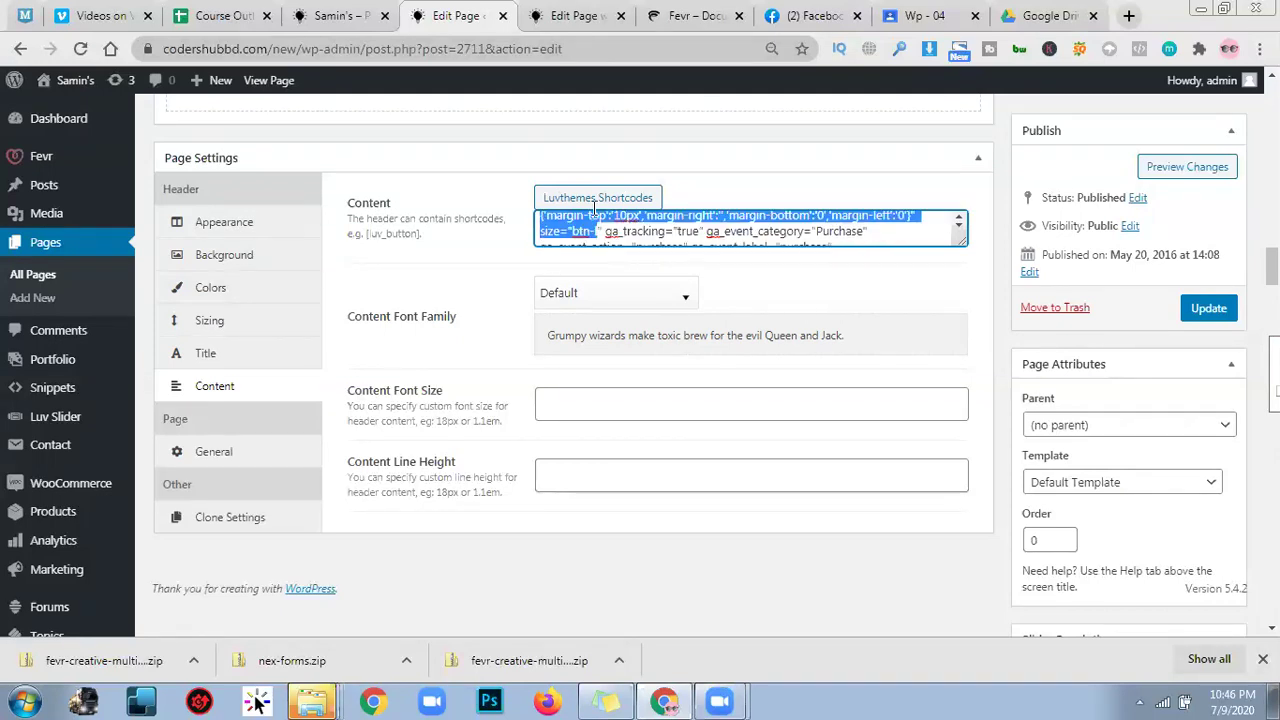
scroll(600, 225, "up", 3)
left_click_drag(665, 504, 866, 417)
scroll(866, 417, "down", 1)
left_click(866, 423)
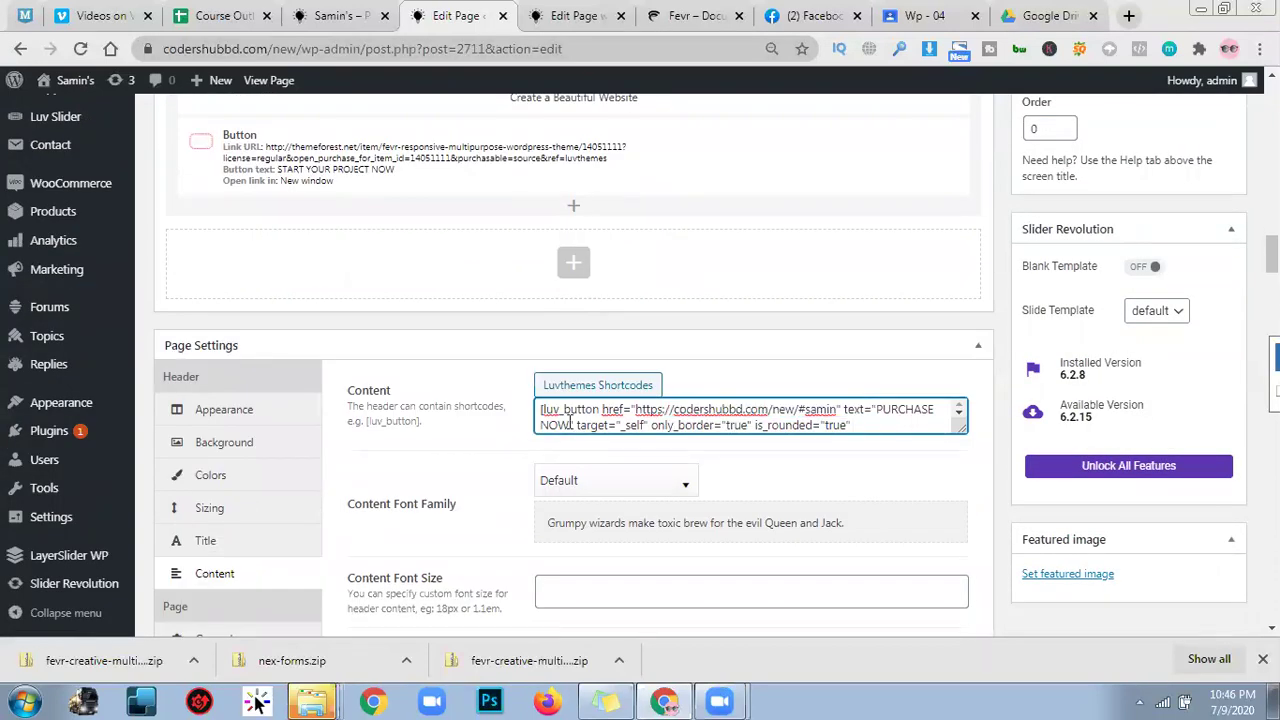
Change the button text in the header content shortcode to "Hire Me Now" and update the Home page.
type("border_radius=\"50\"")
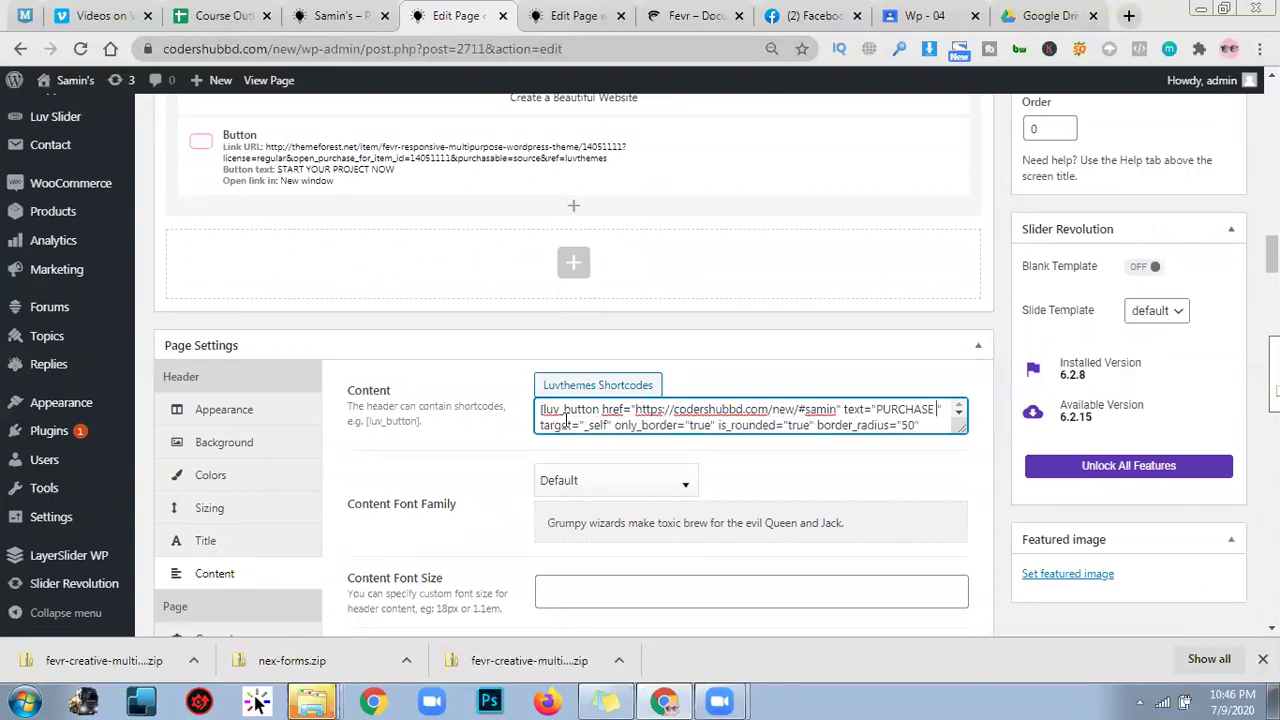
key("ctrl+BackSpace")
type("Hier Me Now")
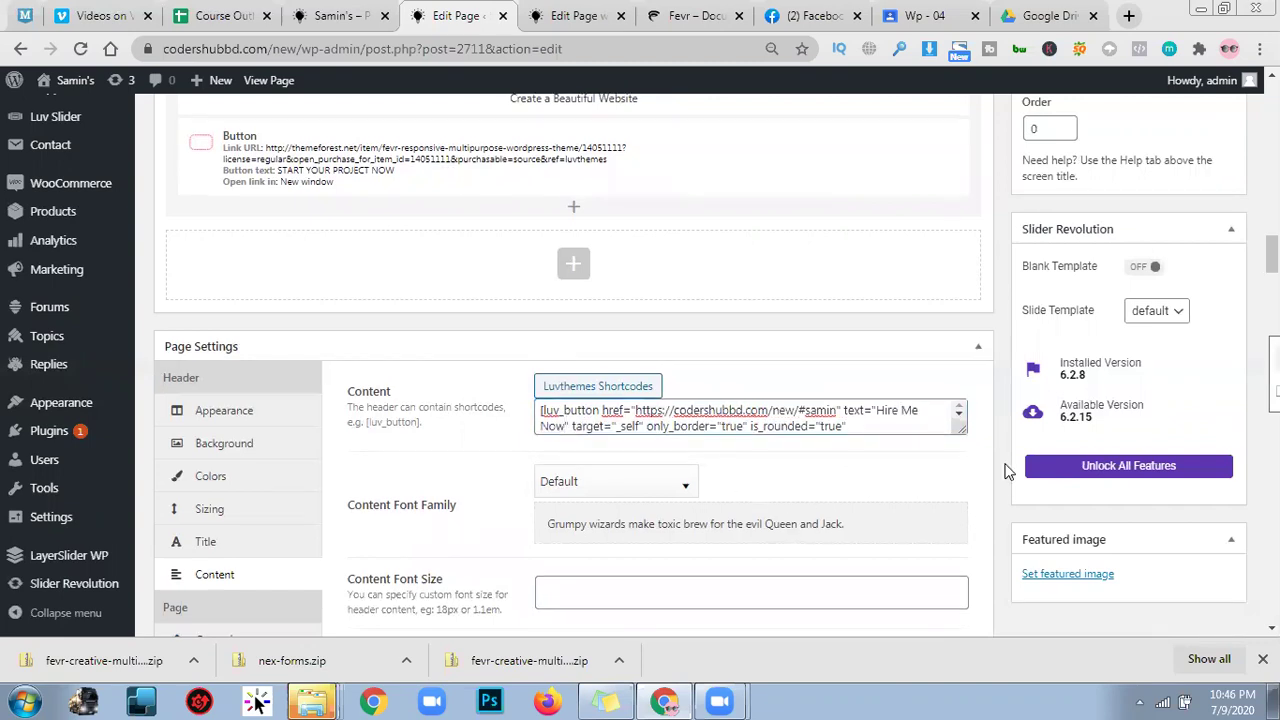
scroll(1245, 355, "up", 4)
left_click(1208, 281)
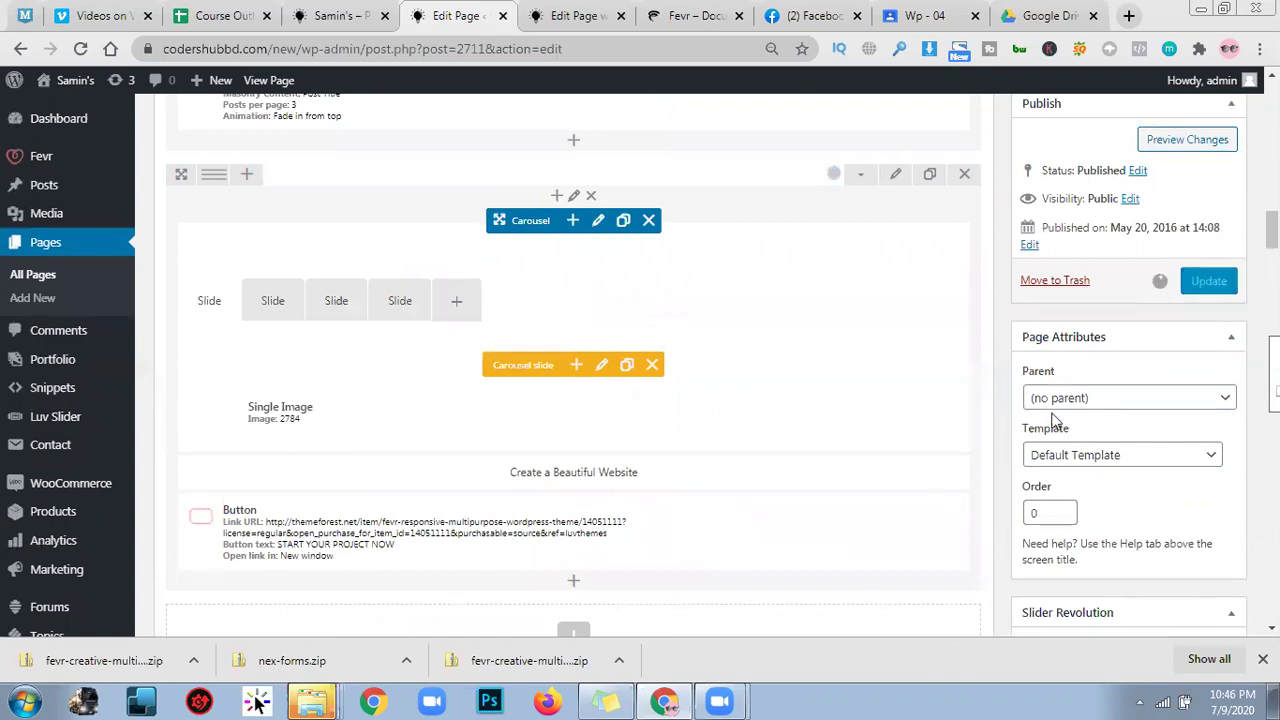
scroll(1051, 420, "down", 4)
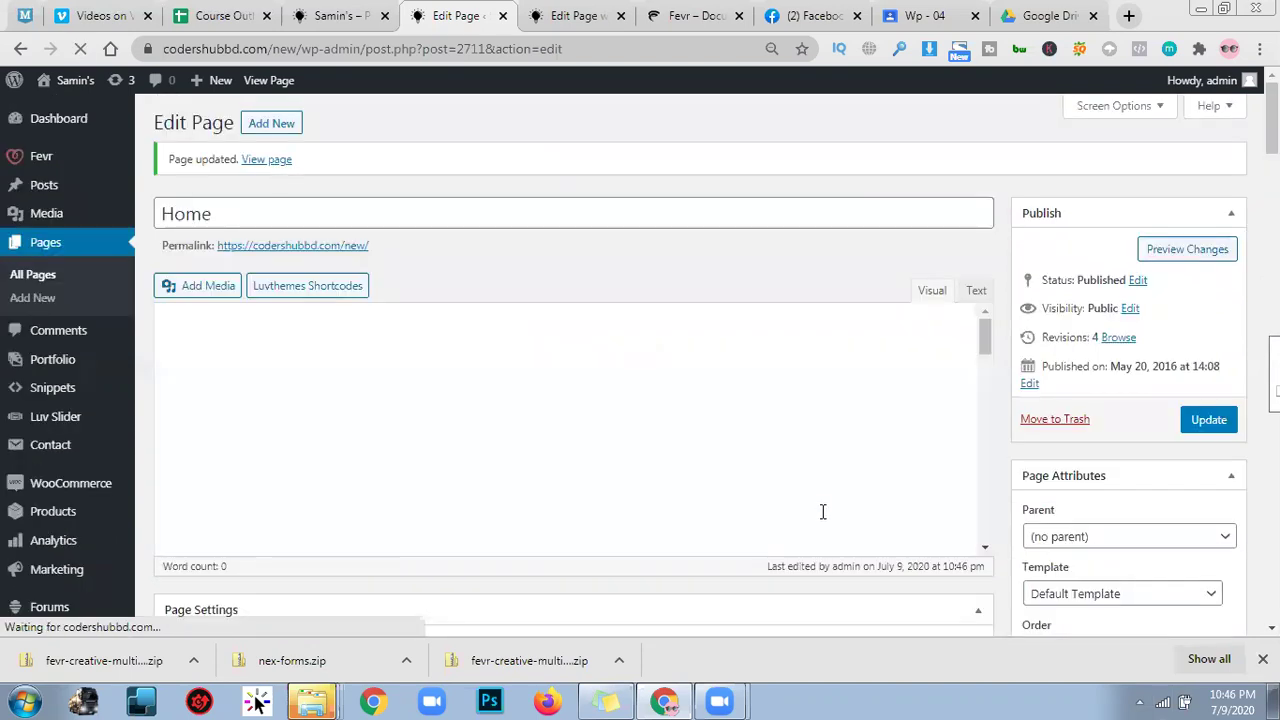
Reload the live homepage and check the header button's label and link target.
left_click(395, 10)
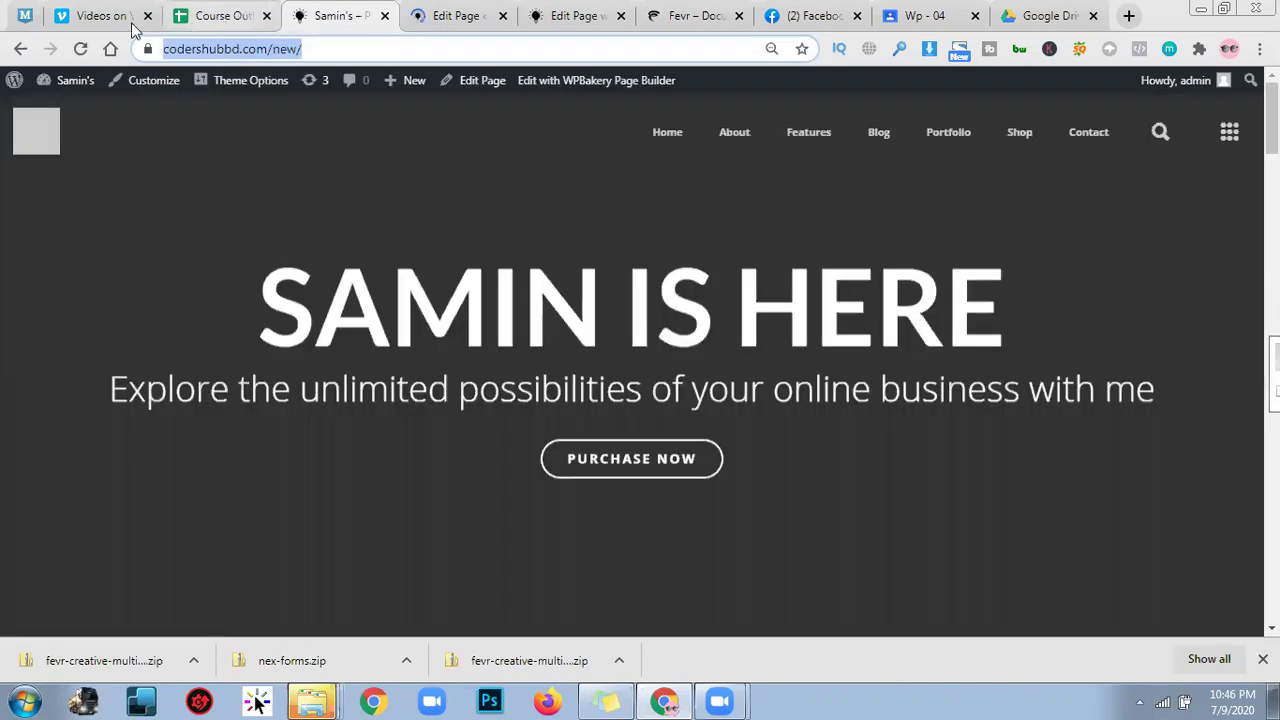
left_click(80, 49)
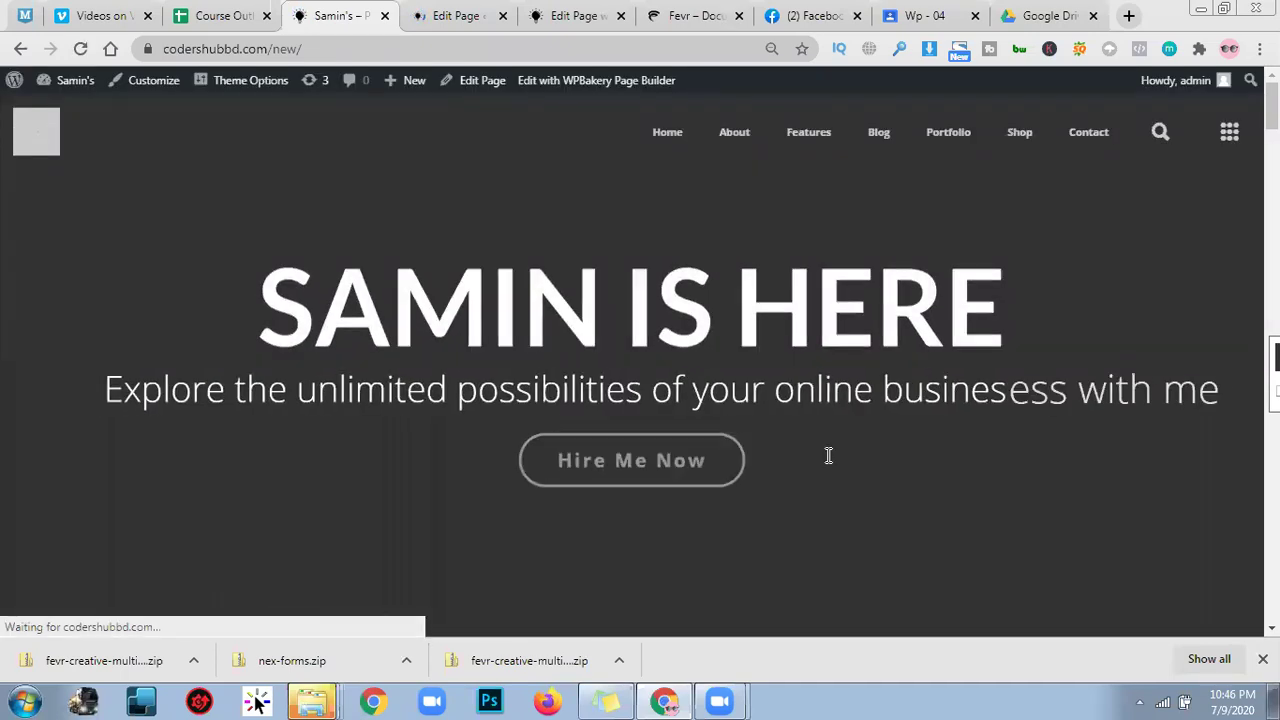
scroll(1183, 394, "down", 1)
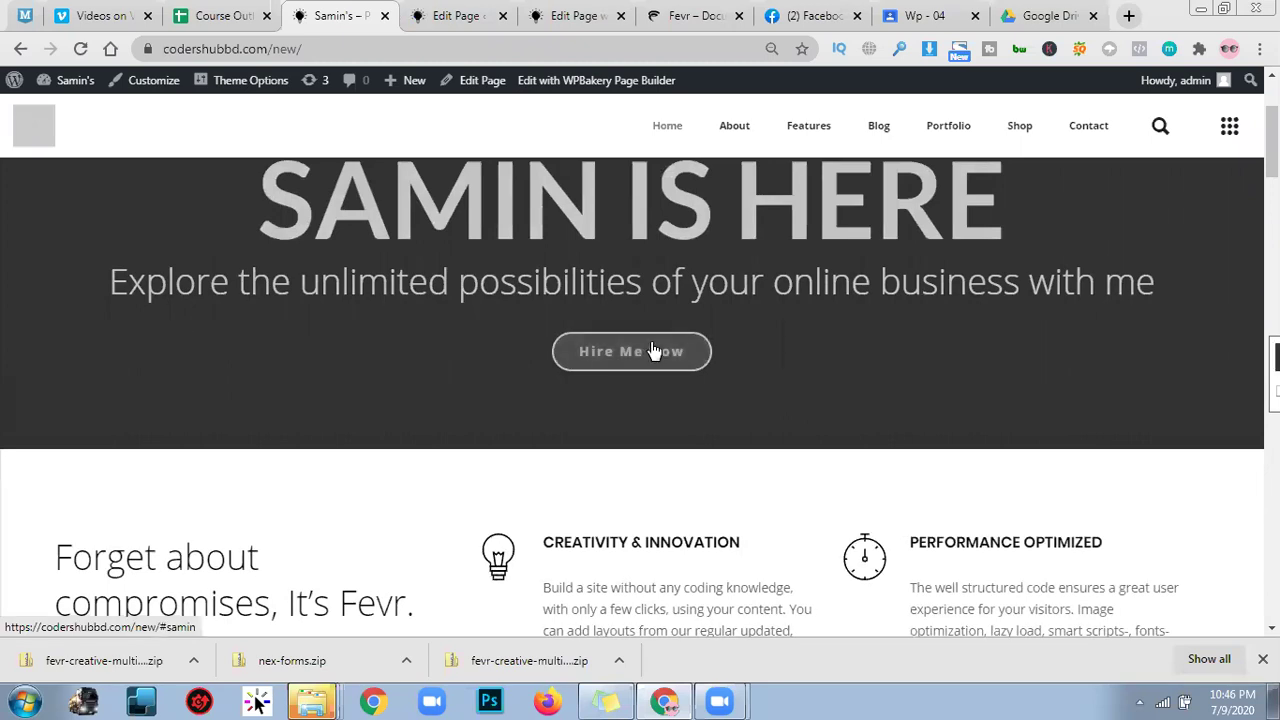
Return to the page in the WPBakery frontend editor and update it.
left_click(497, 15)
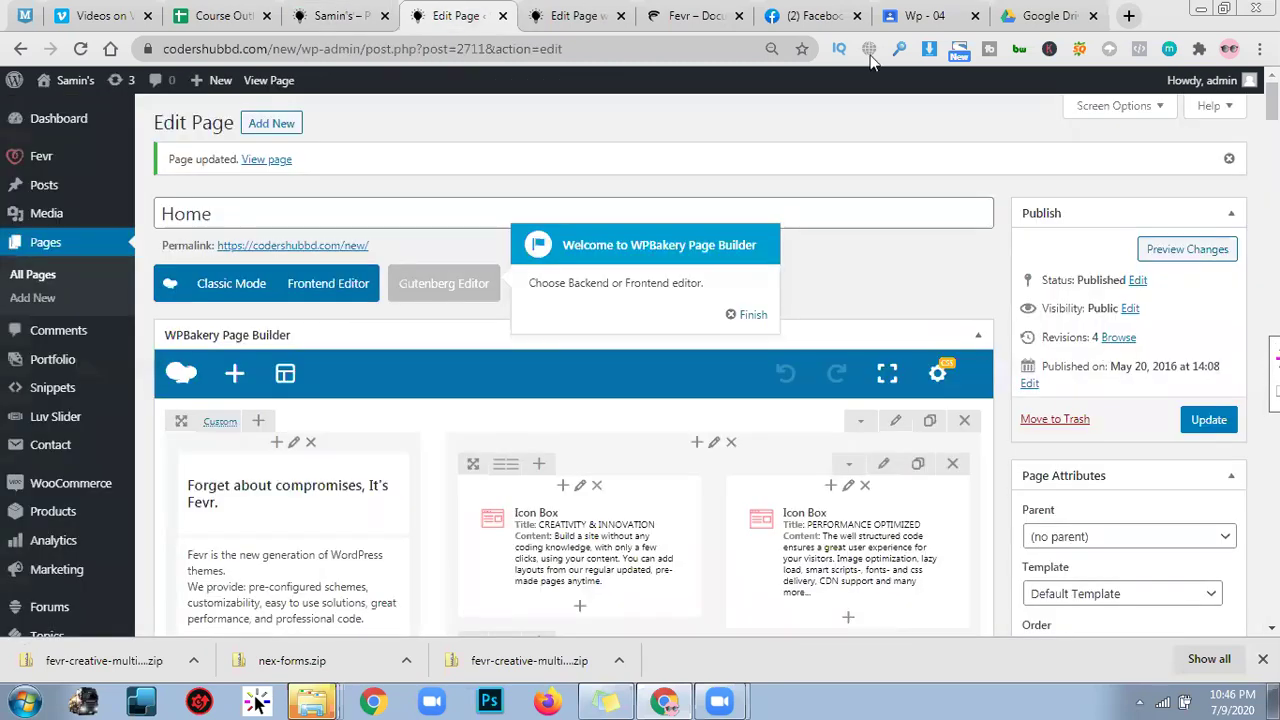
left_click(585, 15)
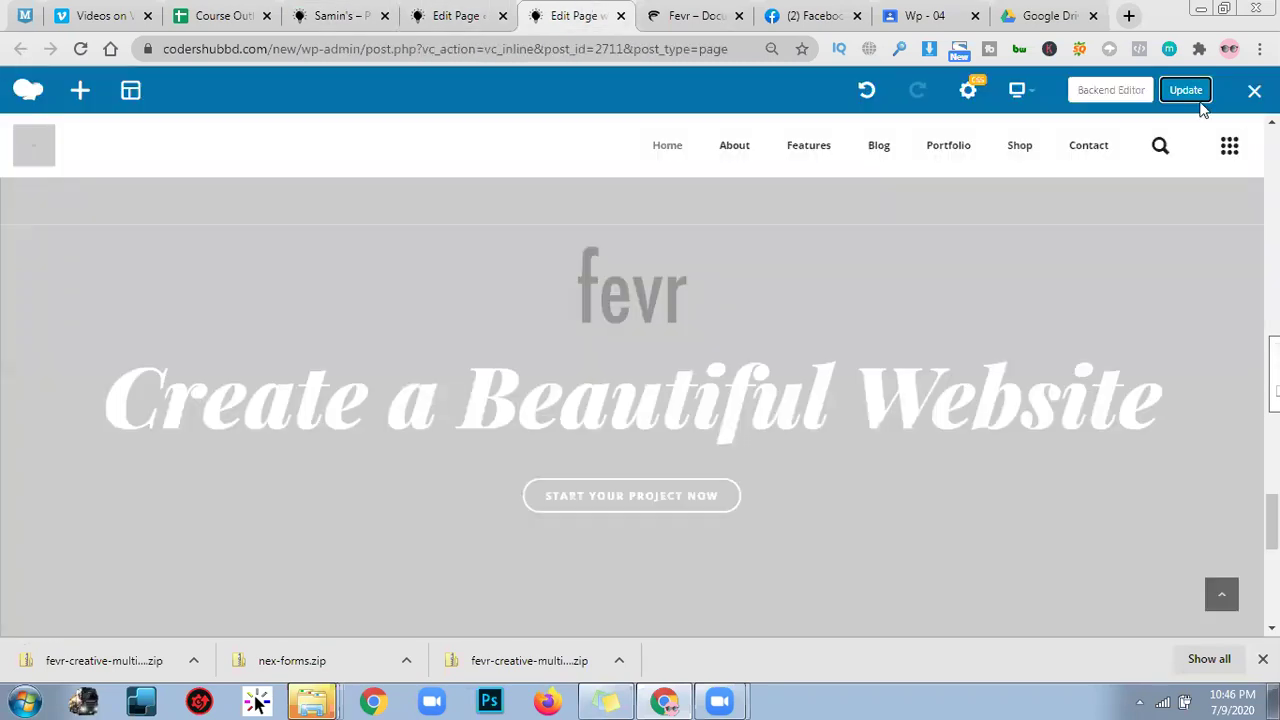
left_click(1193, 91)
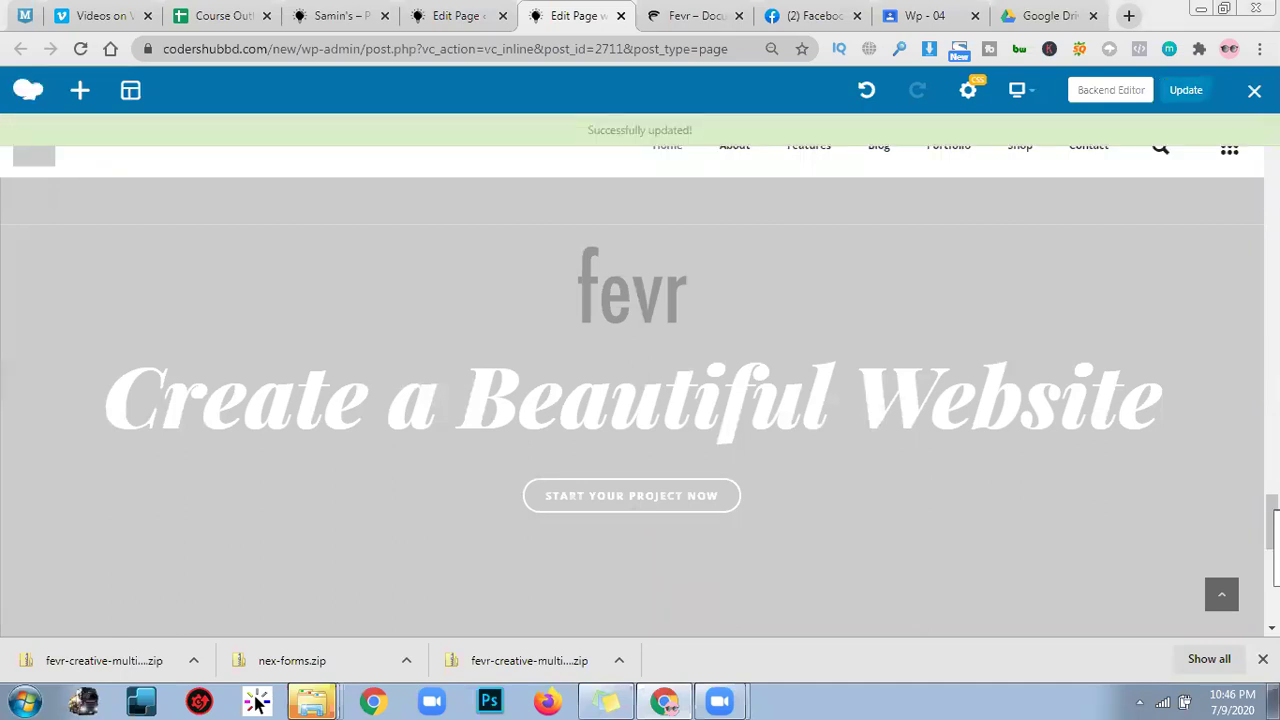
Check the Row ID in the settings of the "Hire Me Now" row near the page's end and close them.
scroll(418, 334, "down", 10)
scroll(418, 334, "up", 3)
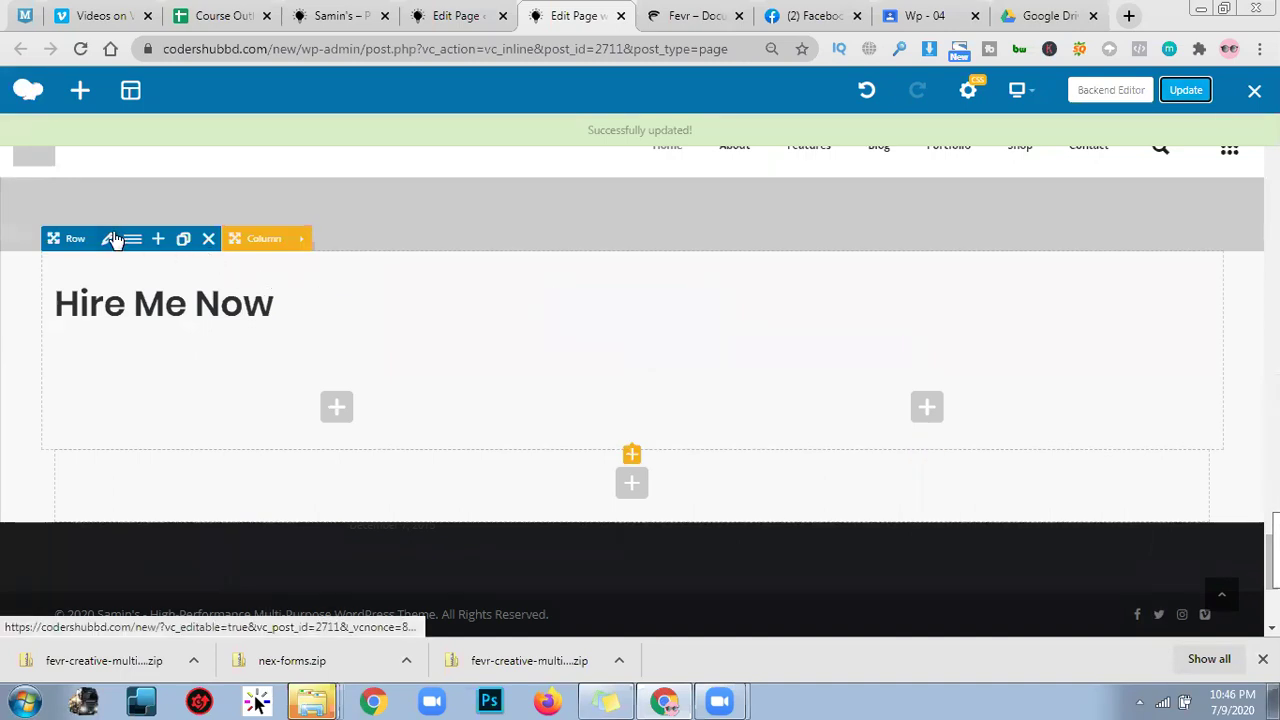
left_click(110, 239)
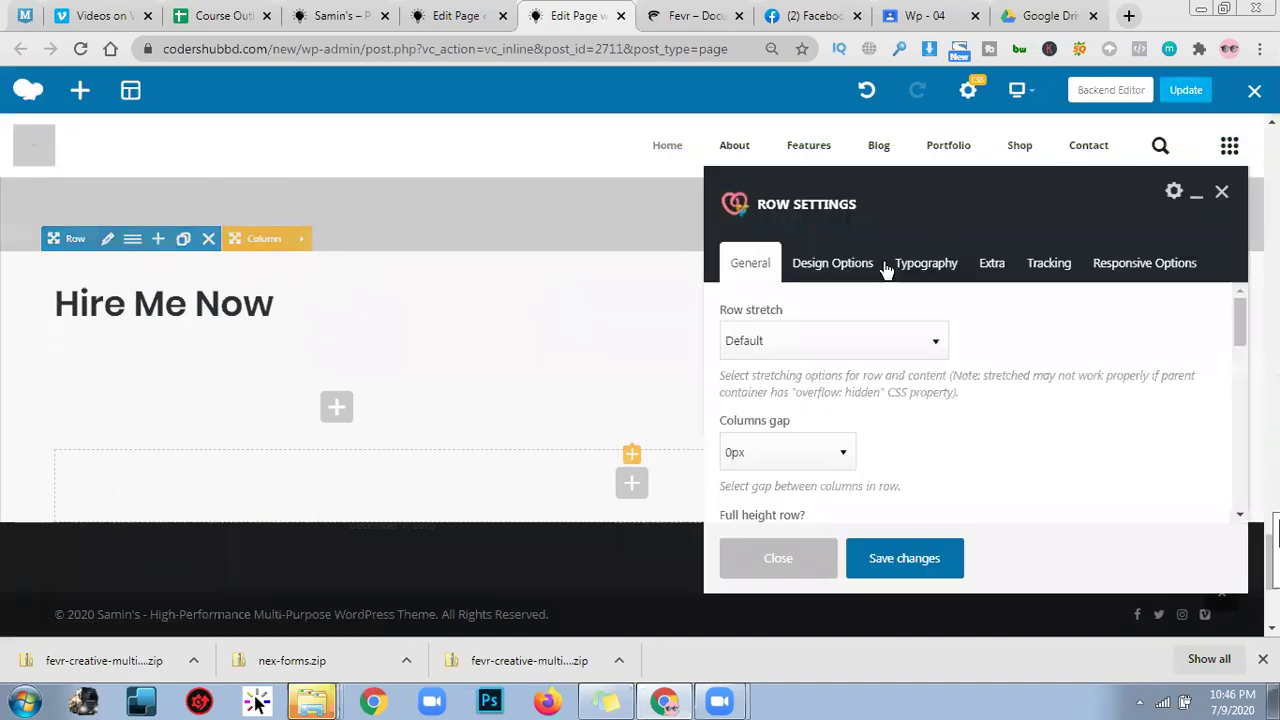
scroll(850, 369, "down", 6)
scroll(856, 376, "up", 3)
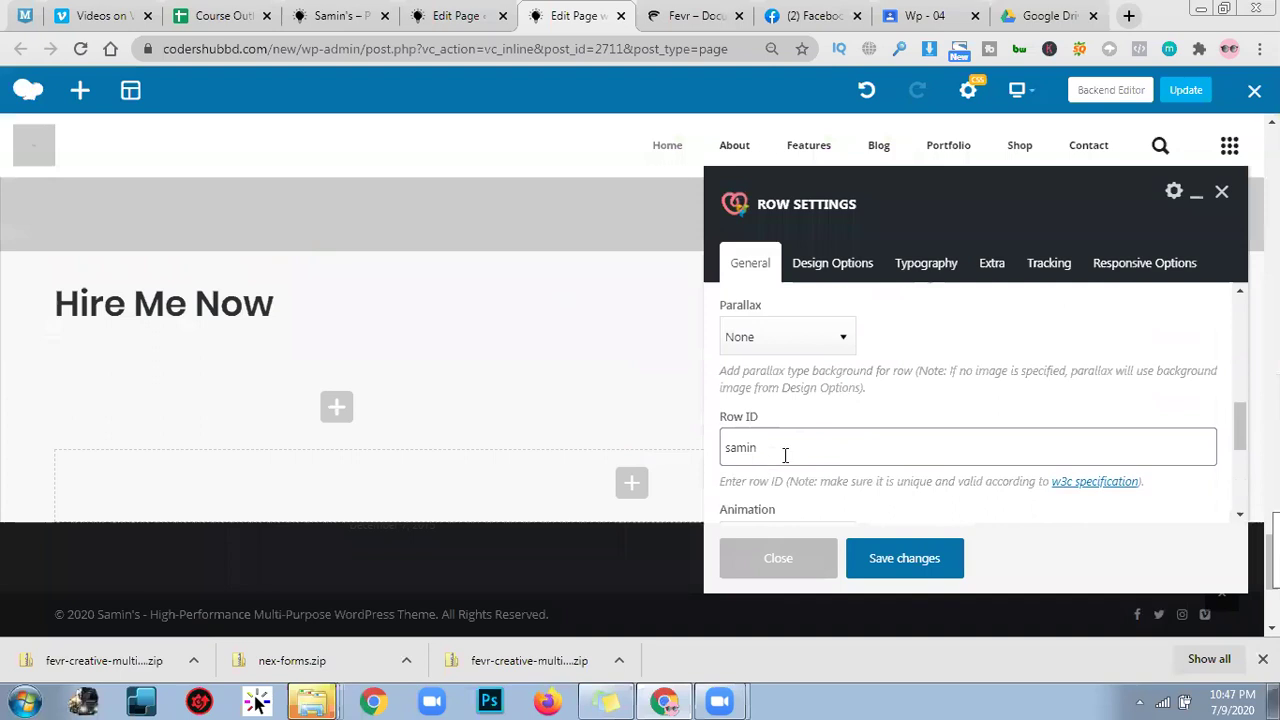
left_click(832, 552)
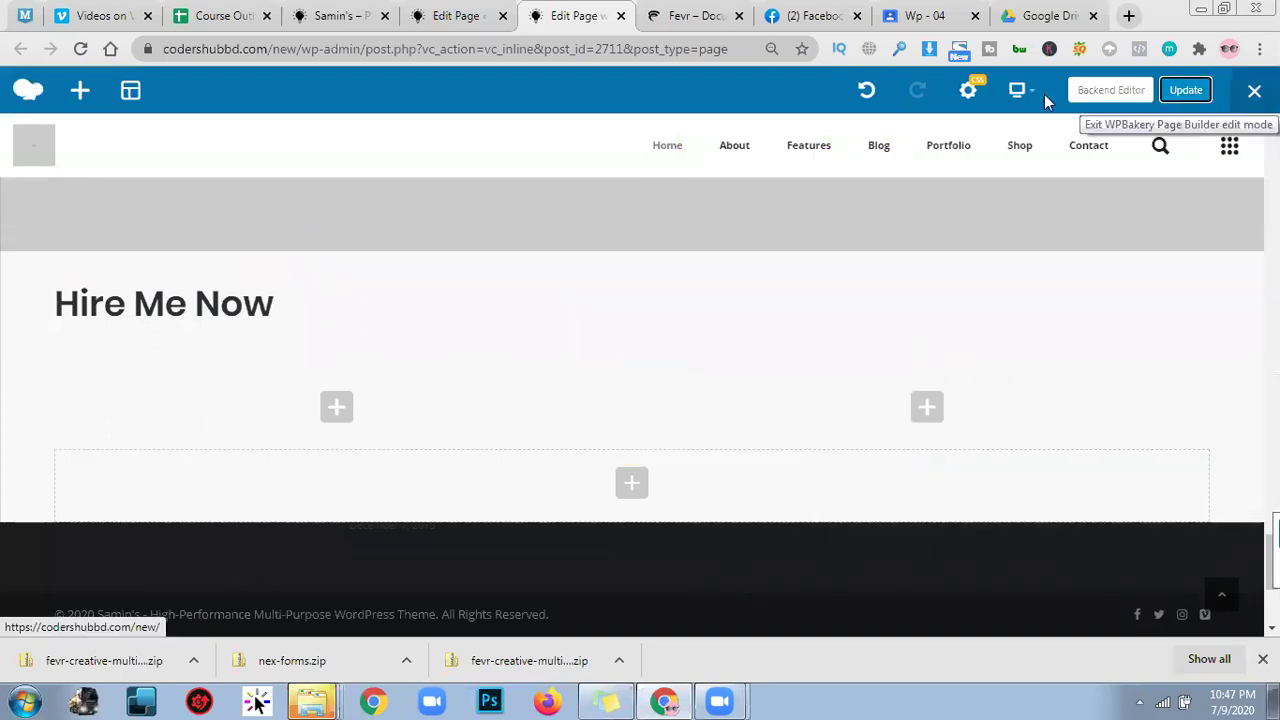
Reload the live homepage and try out the header's "Hire Me Now" button.
left_click(352, 12)
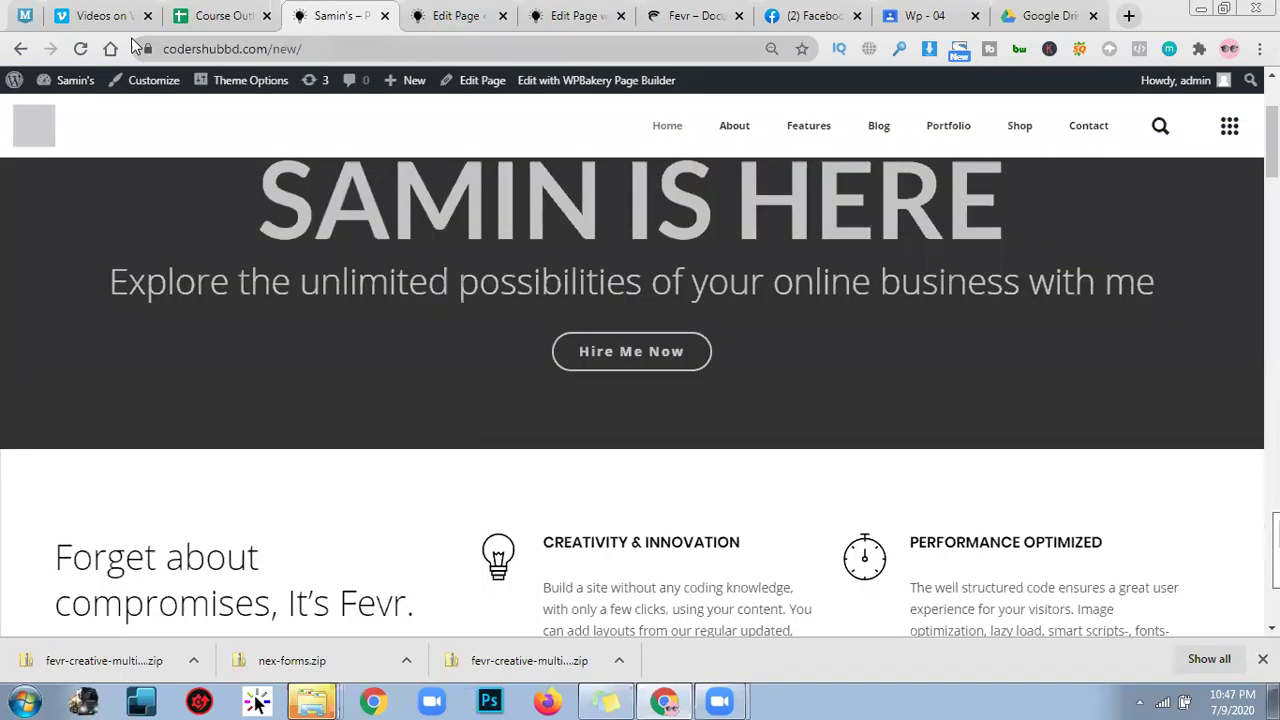
left_click(81, 49)
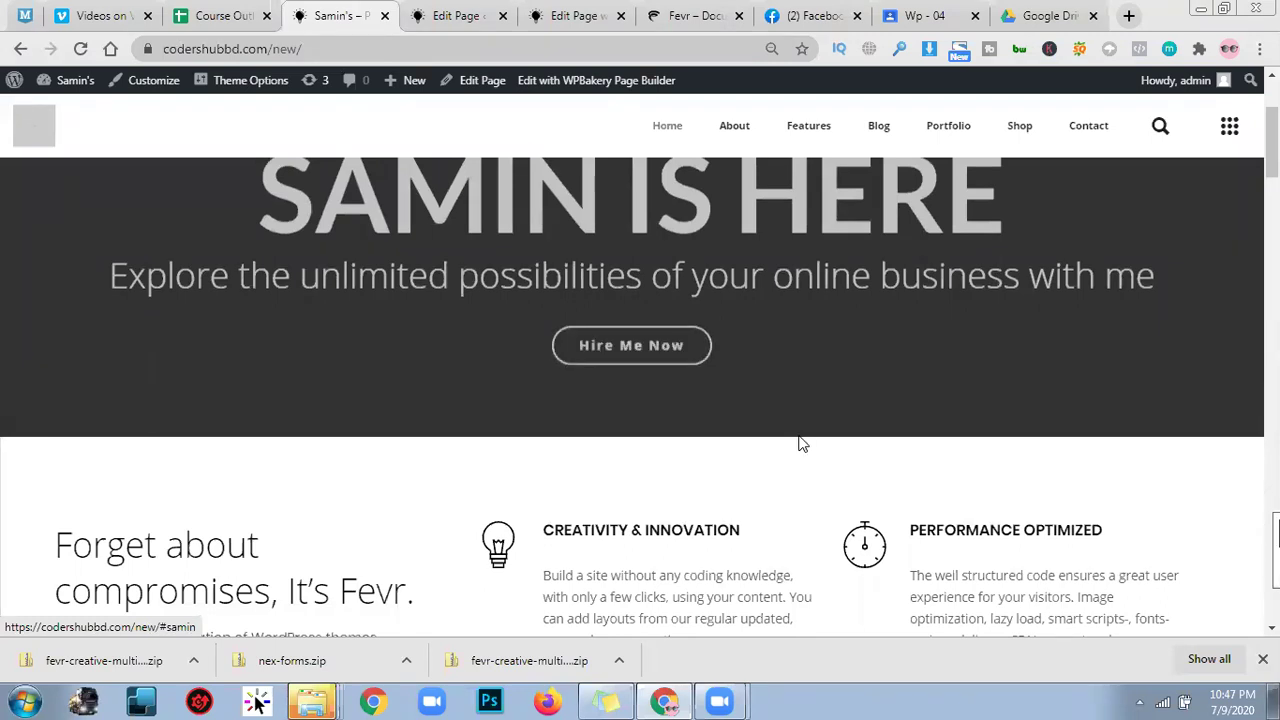
scroll(798, 420, "down", 2)
scroll(720, 296, "up", 1)
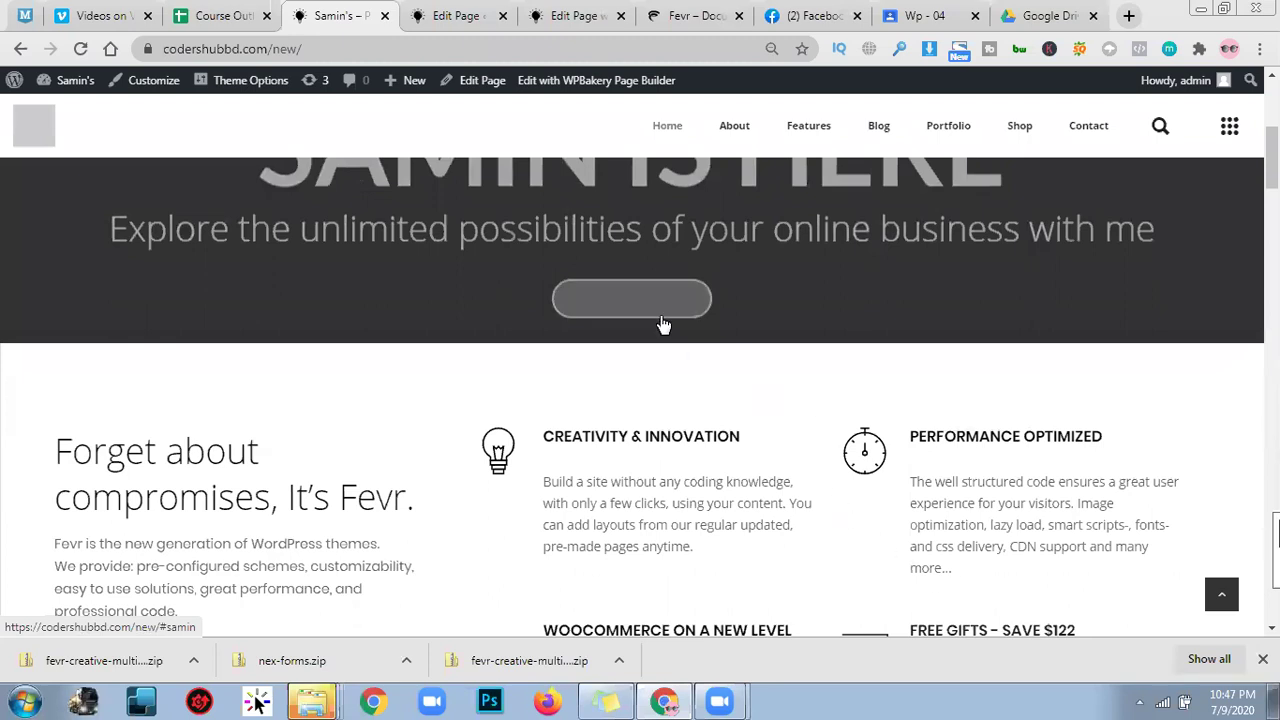
scroll(640, 400, "down", 2)
scroll(640, 400, "up", 2)
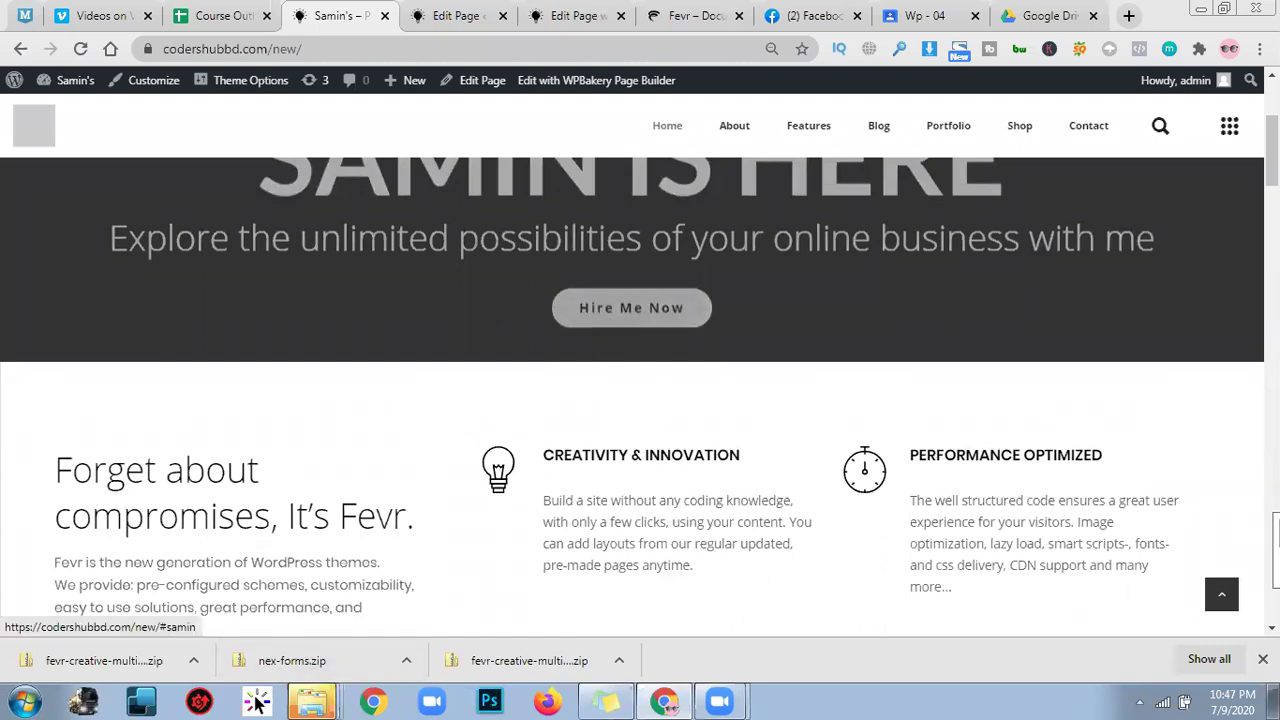
Add a Button element under the "Forget about compromises" text in the frontend editor.
left_click(586, 13)
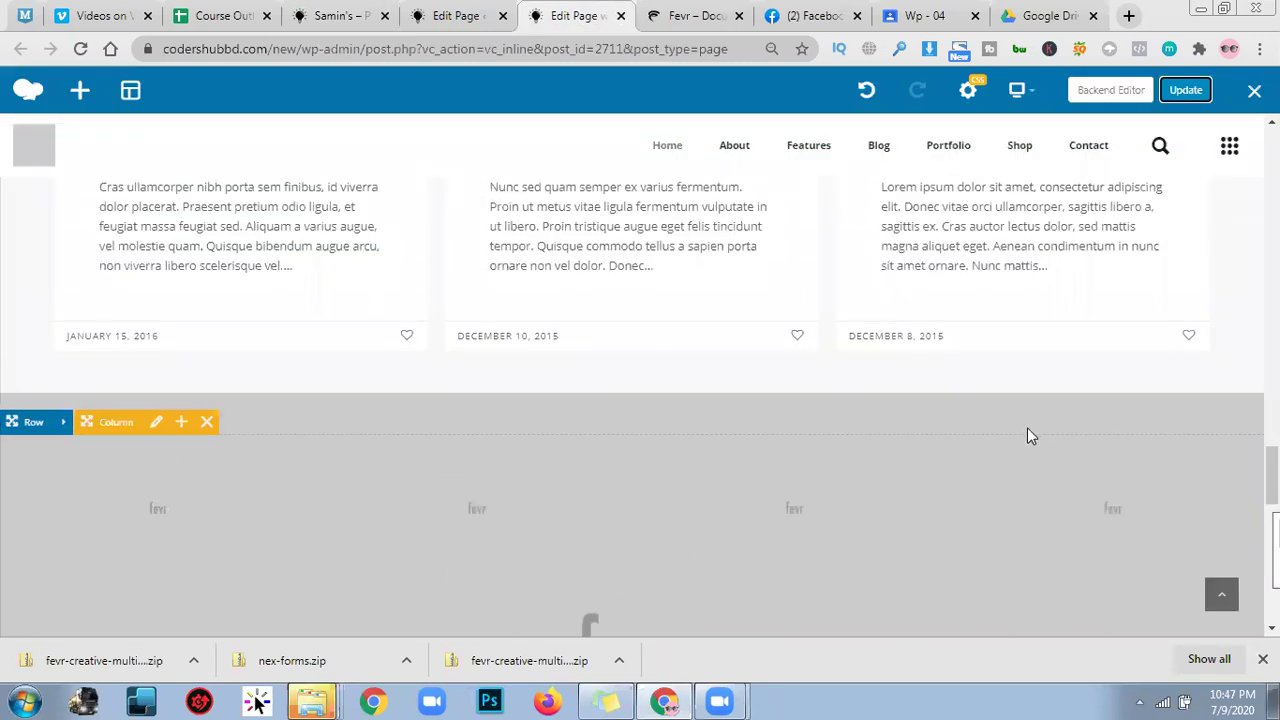
scroll(1031, 436, "up", 2)
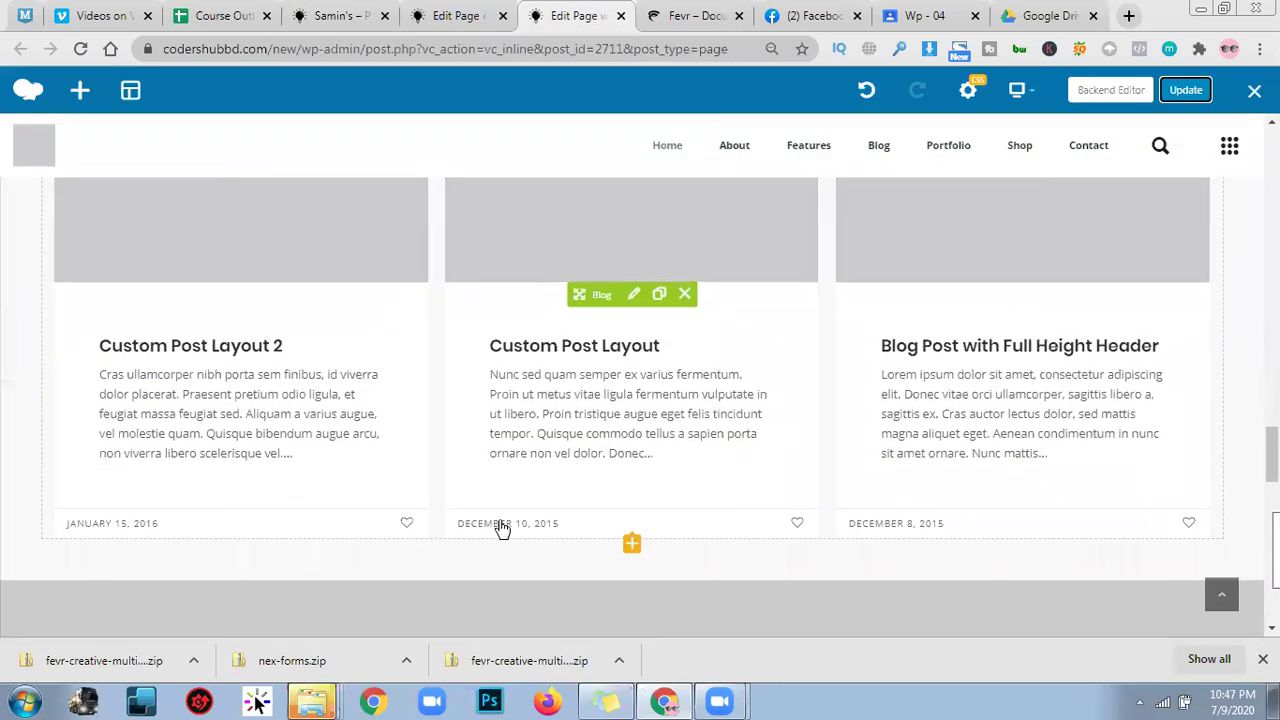
scroll(526, 497, "up", 8)
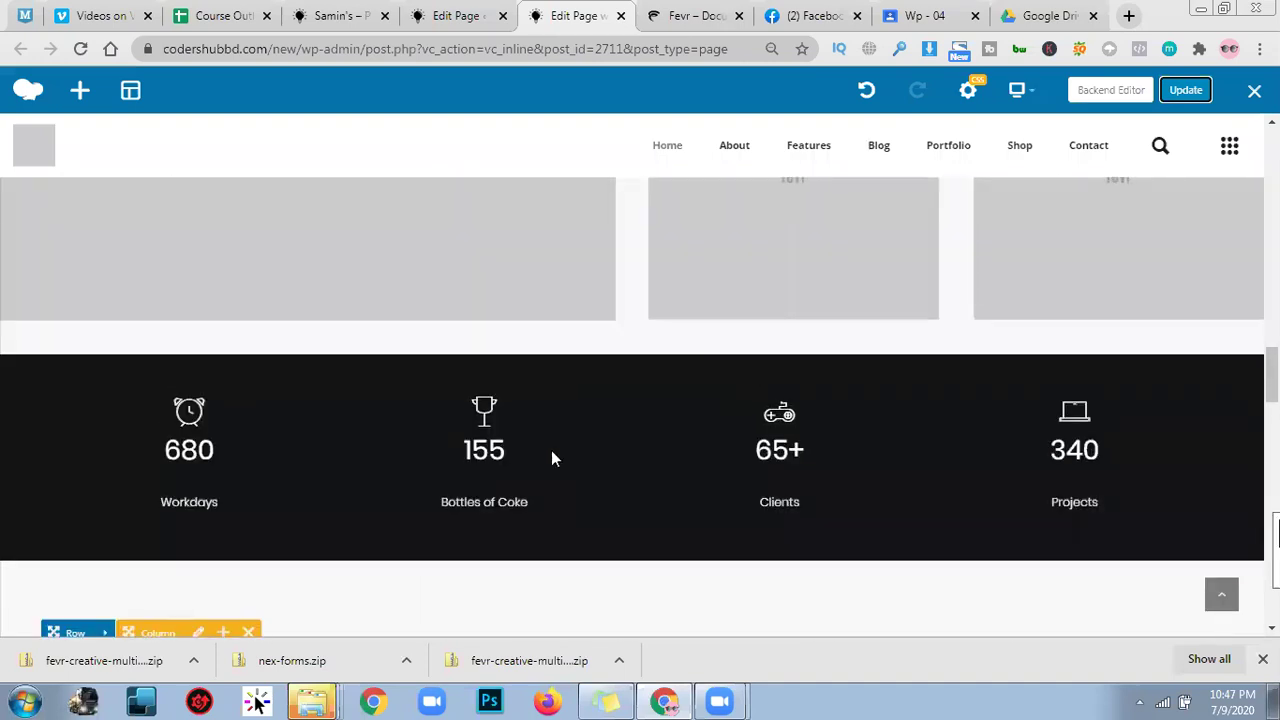
scroll(646, 380, "up", 10)
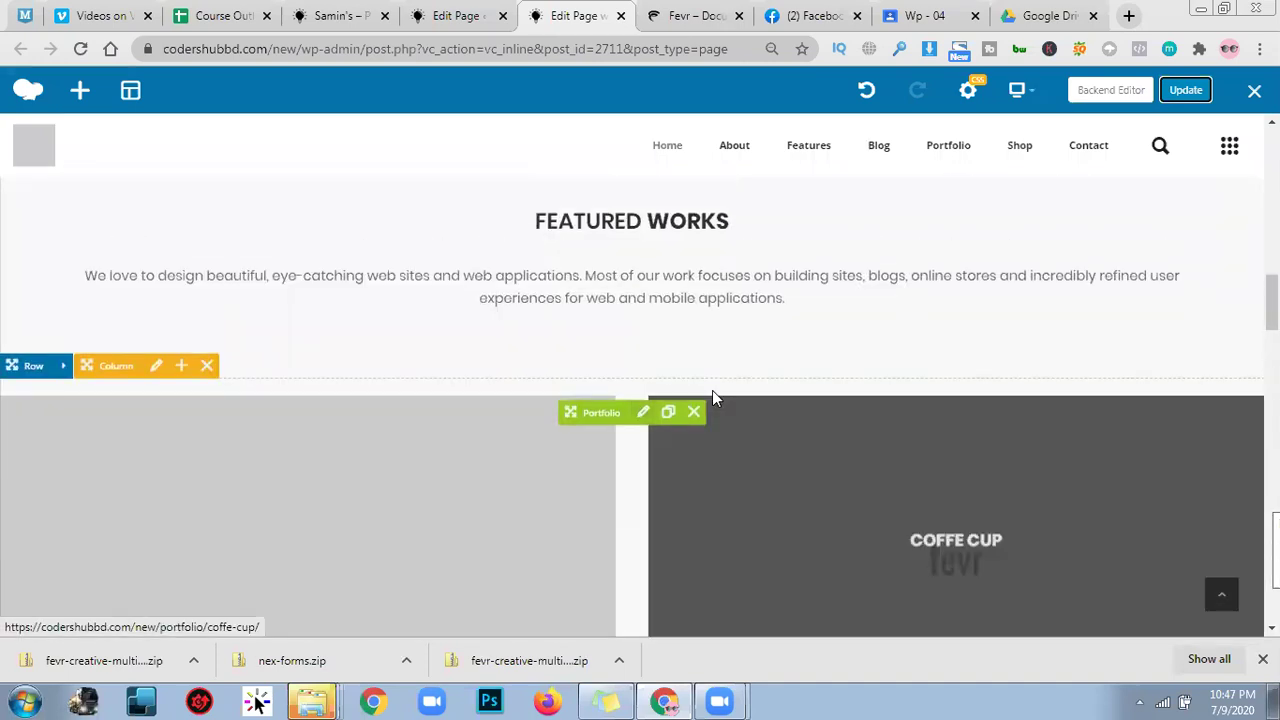
scroll(700, 392, "up", 6)
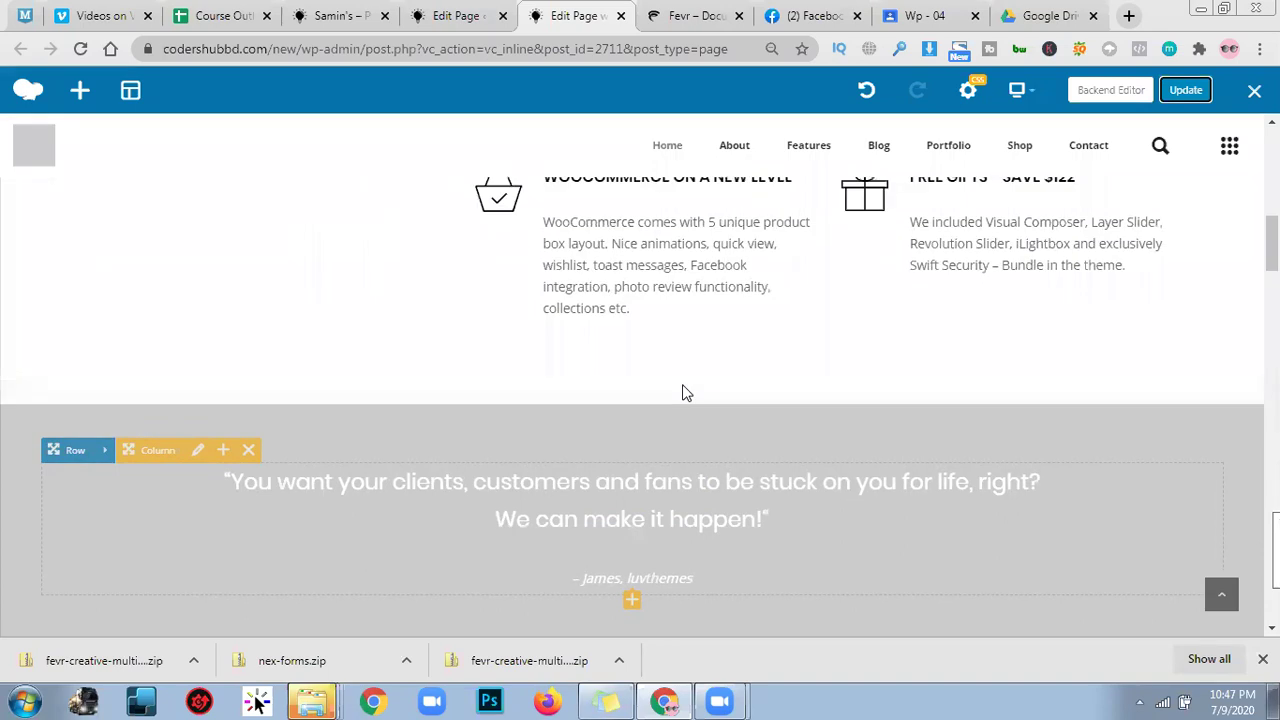
scroll(684, 392, "up", 4)
scroll(684, 392, "down", 5)
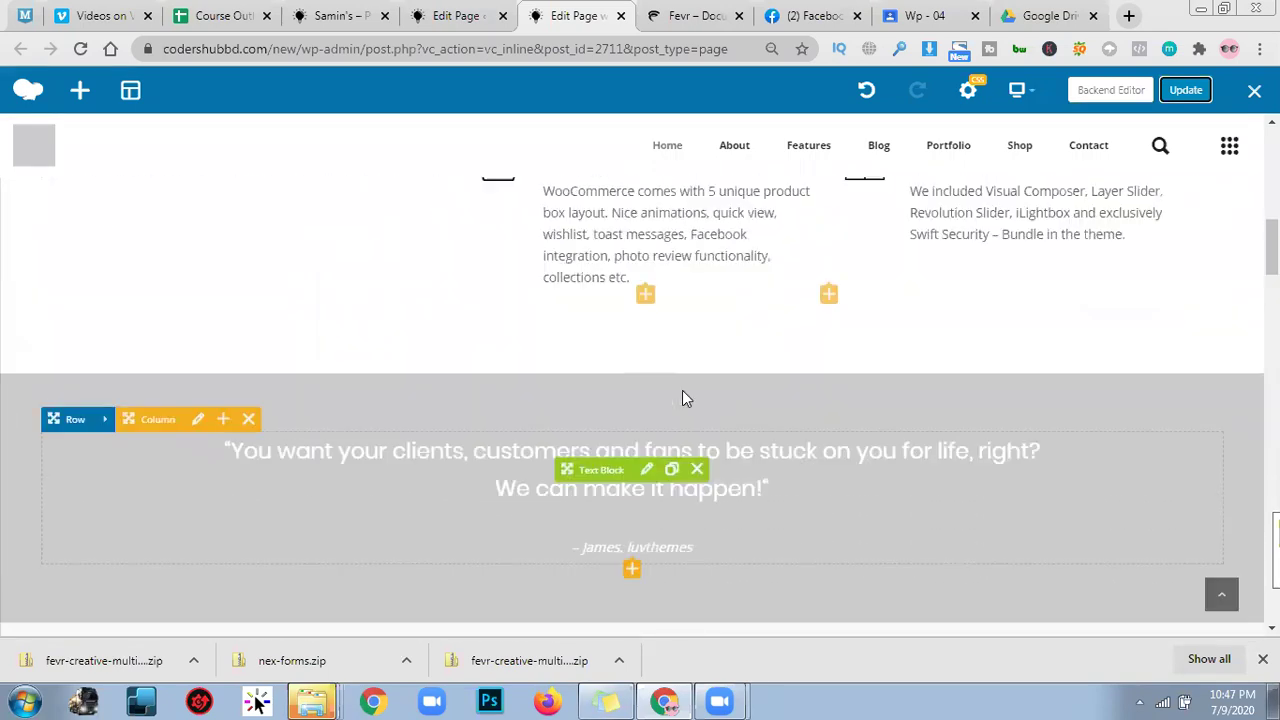
scroll(683, 393, "up", 3)
left_click(250, 566)
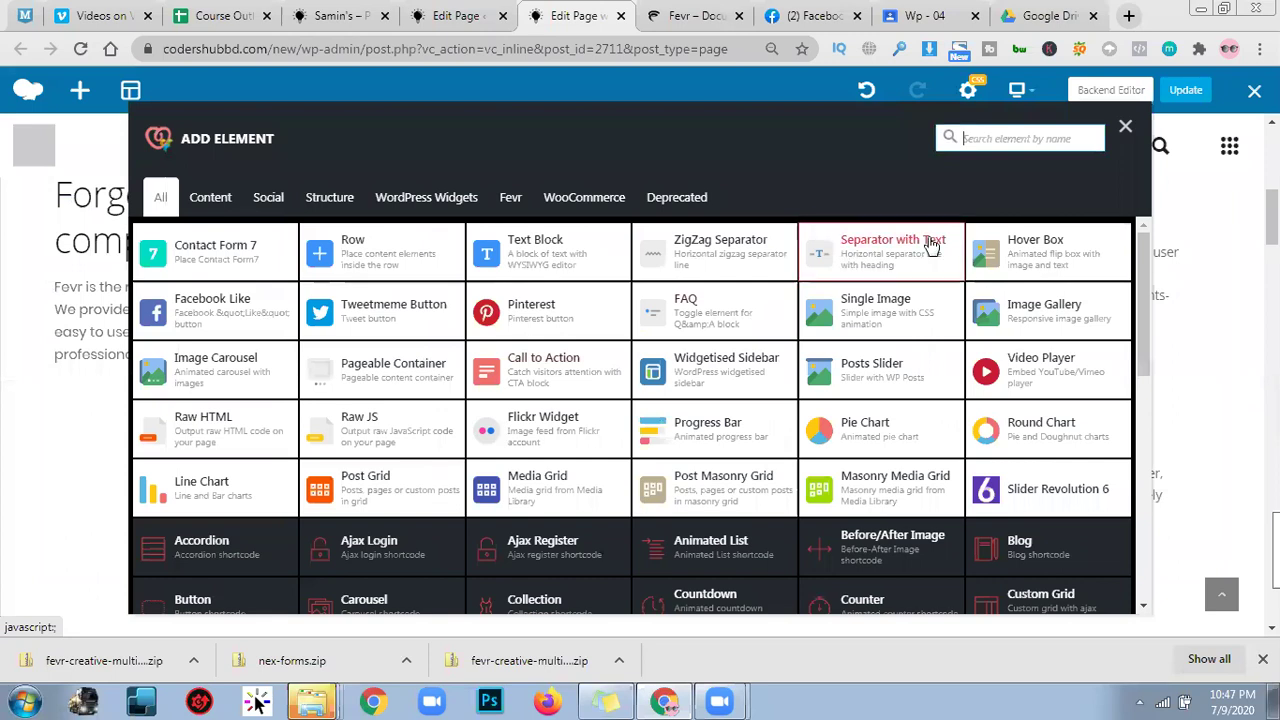
type("button")
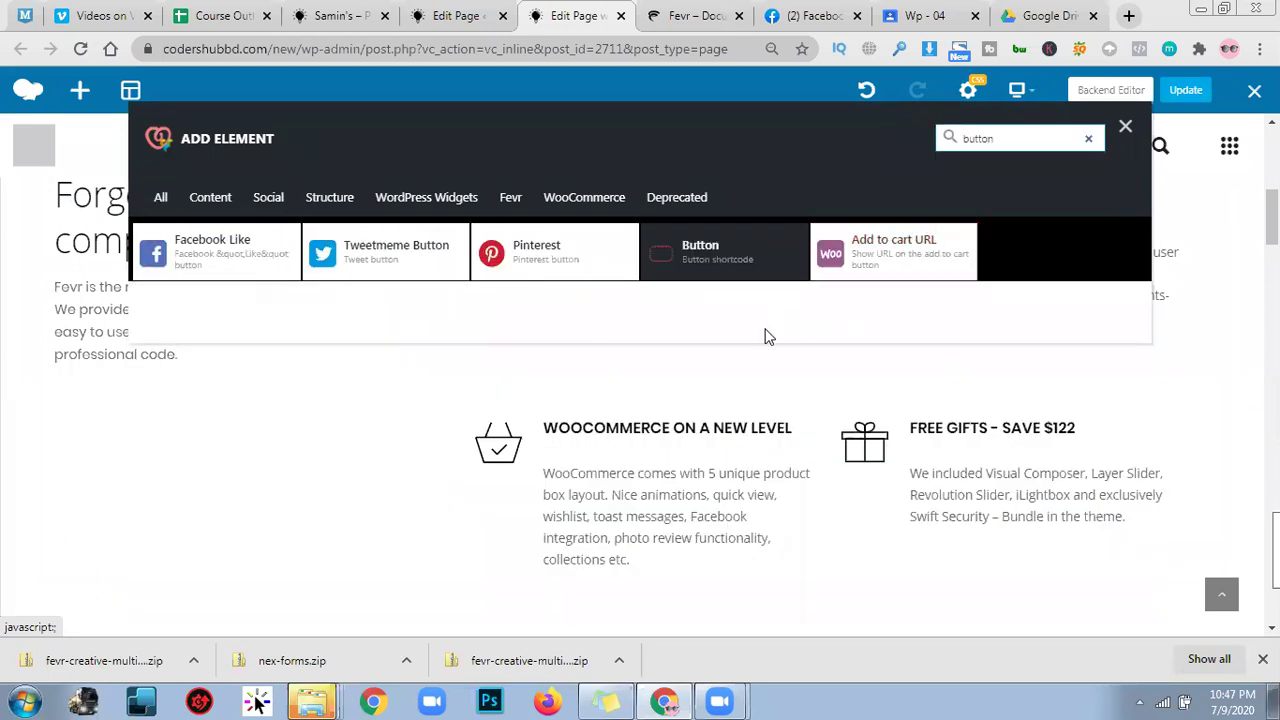
left_click(694, 265)
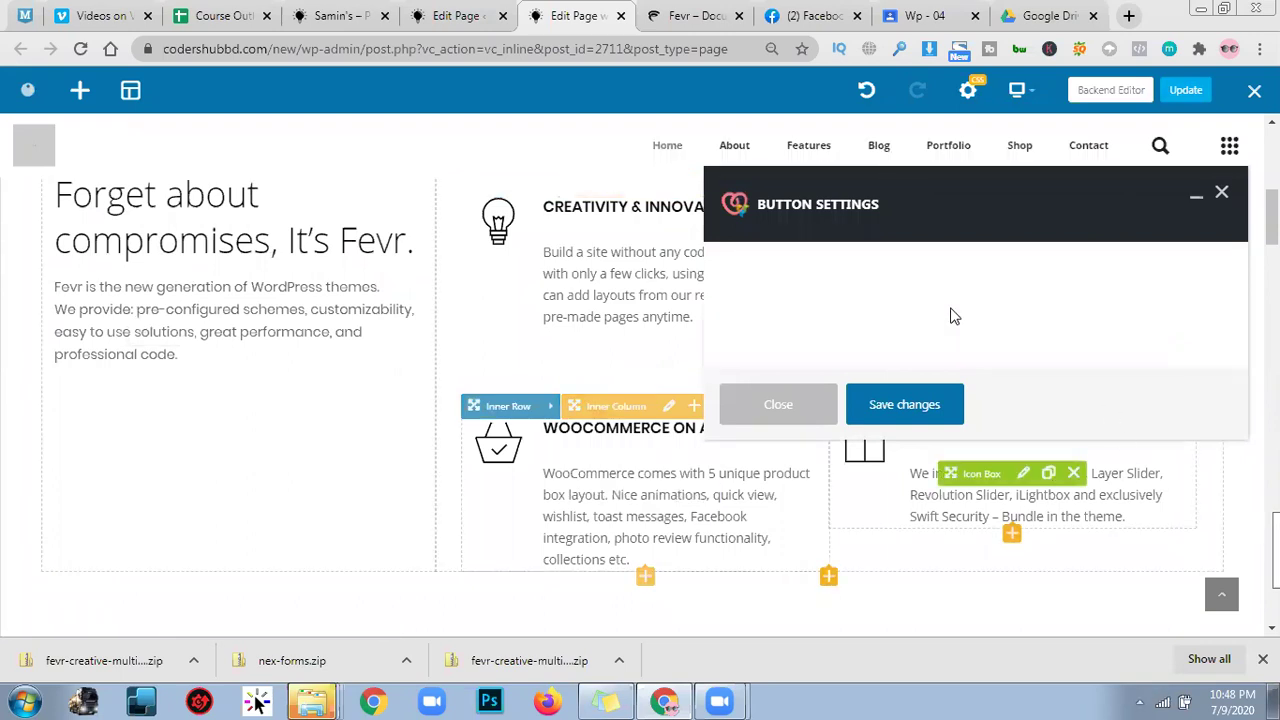
left_click(824, 341)
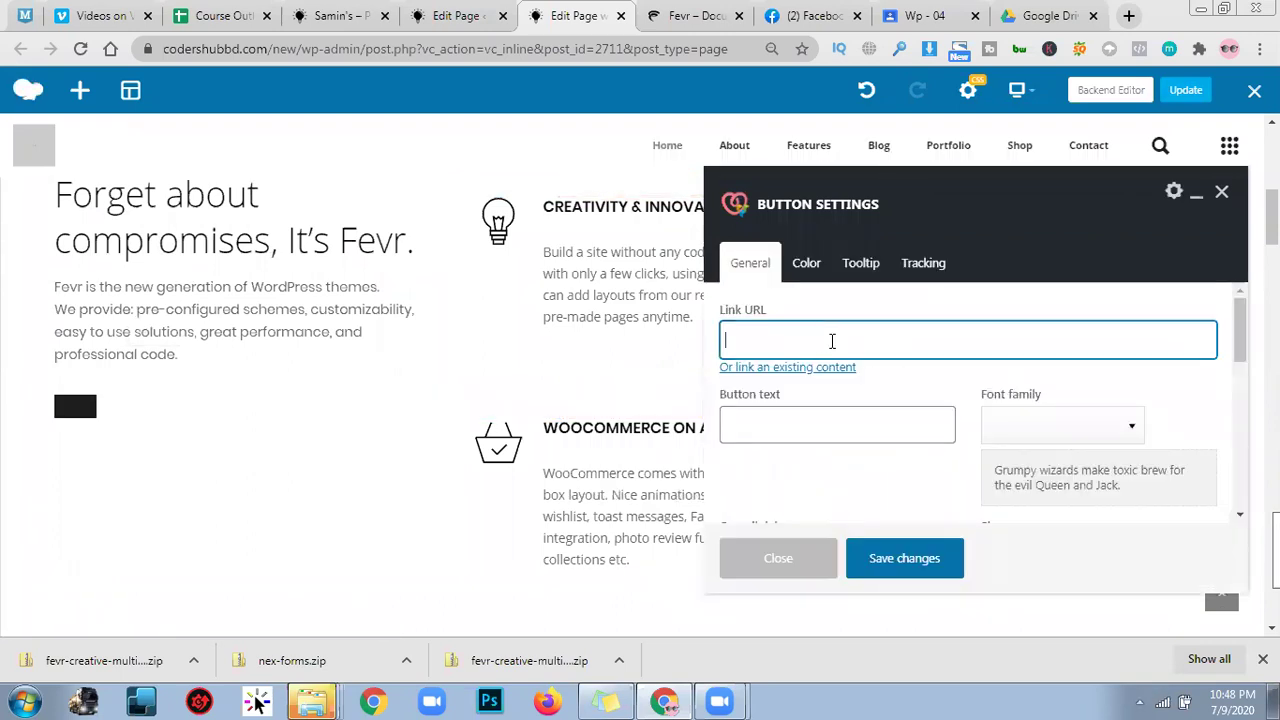
type("https://codershubbd.com/new/")
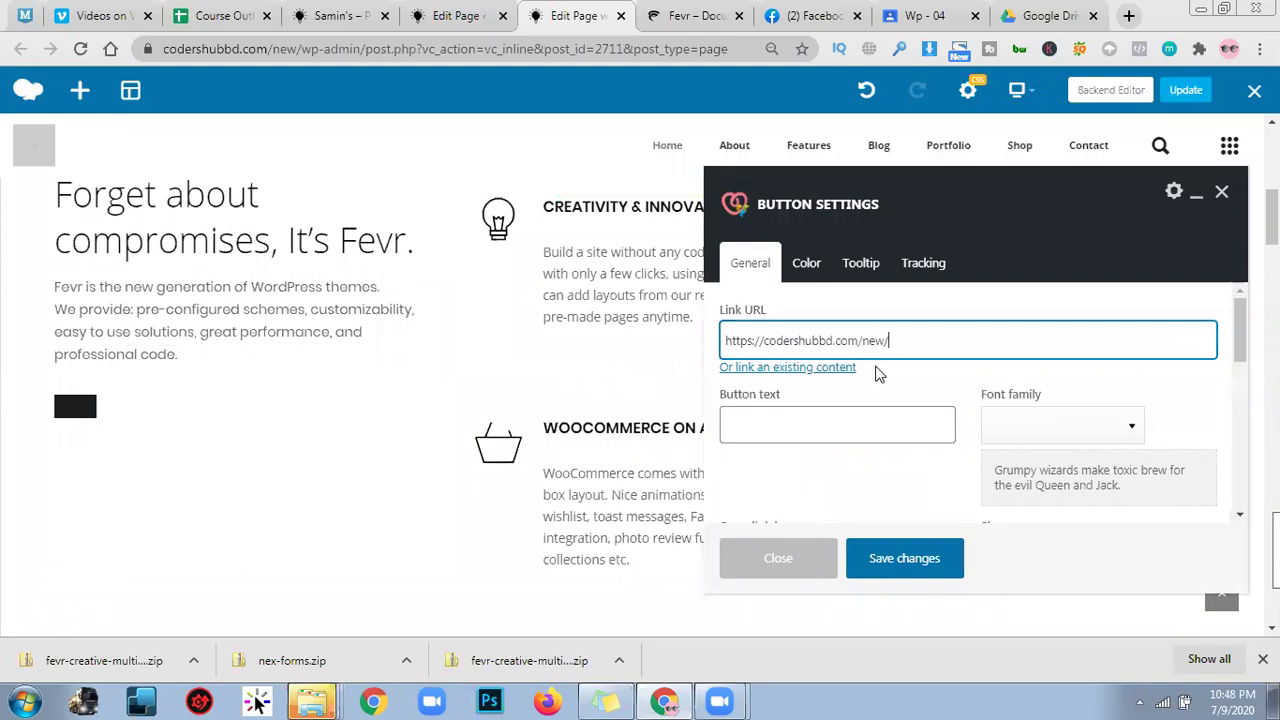
type("#samin")
left_click(884, 429)
type("Hire Me")
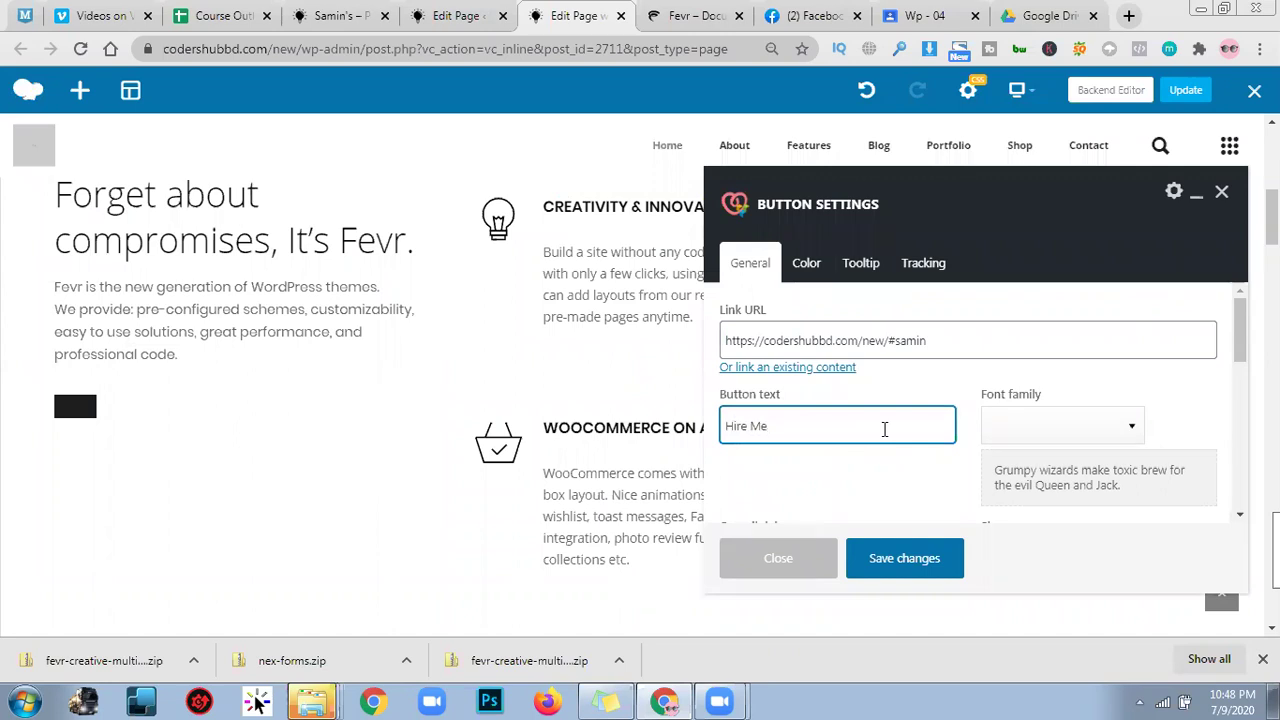
Set the button's font family to Aladin, save and close its settings, and update the page.
left_click(1060, 436)
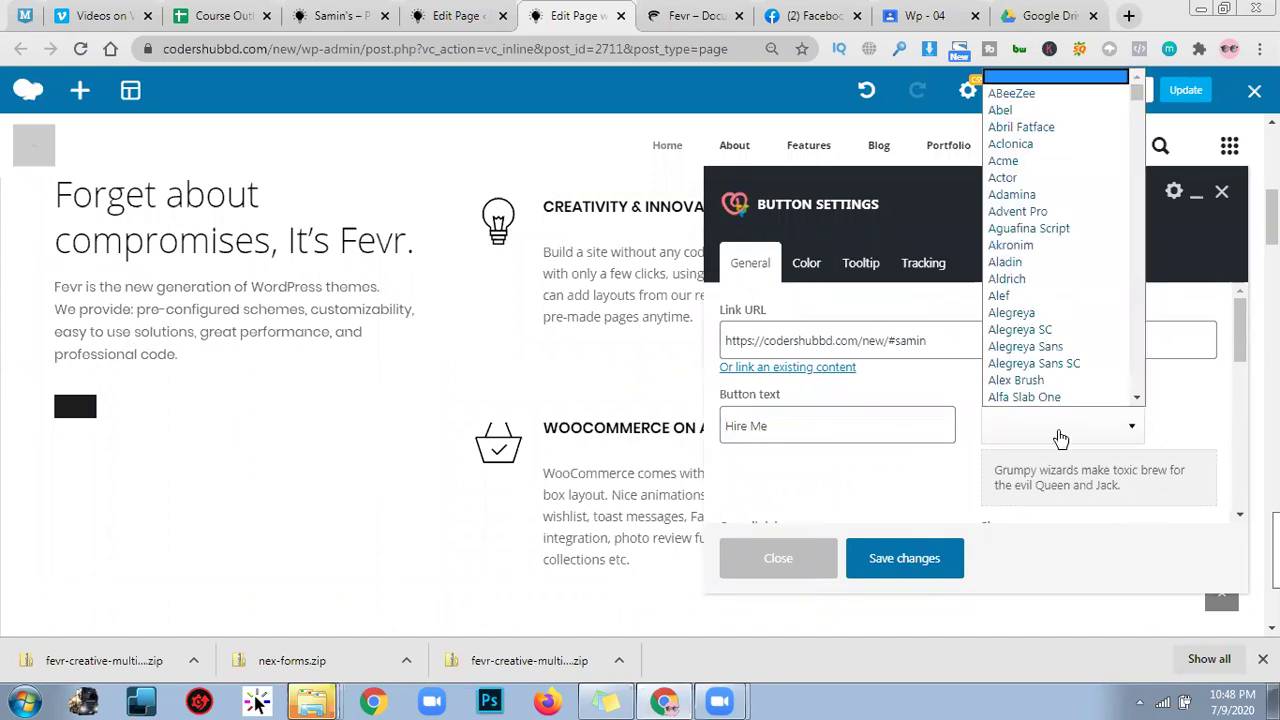
left_click(1005, 262)
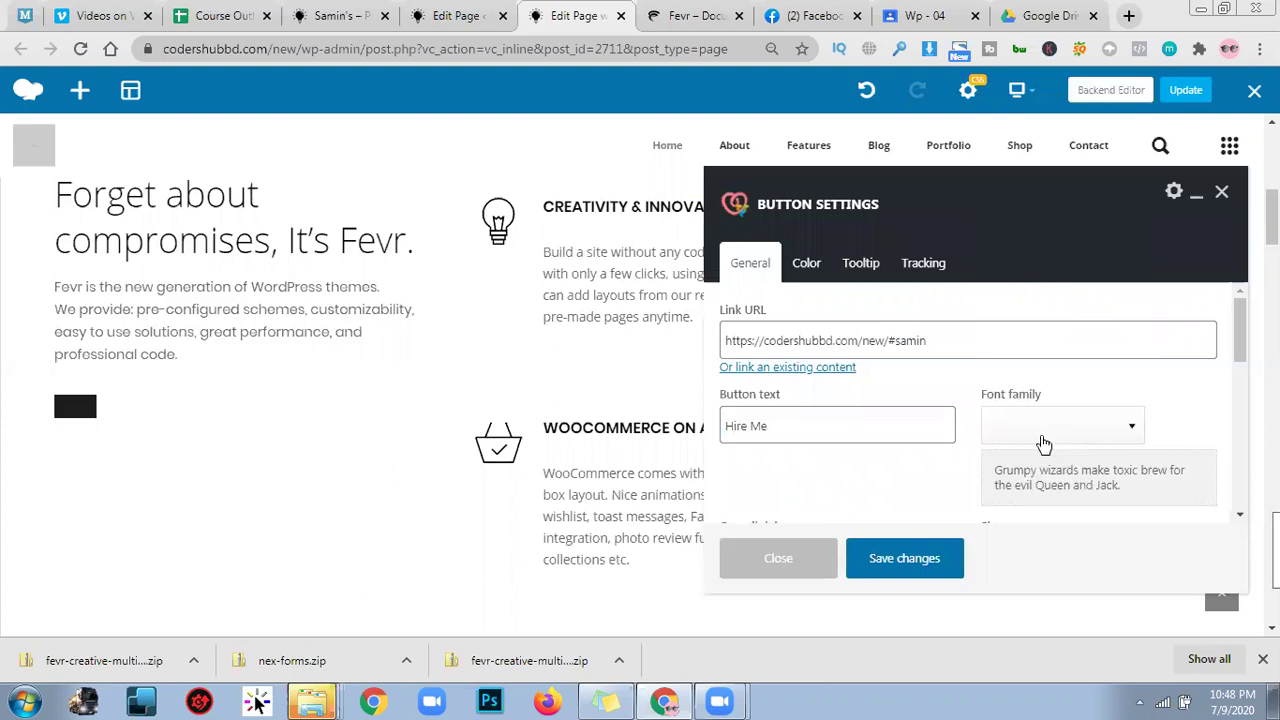
left_click(880, 556)
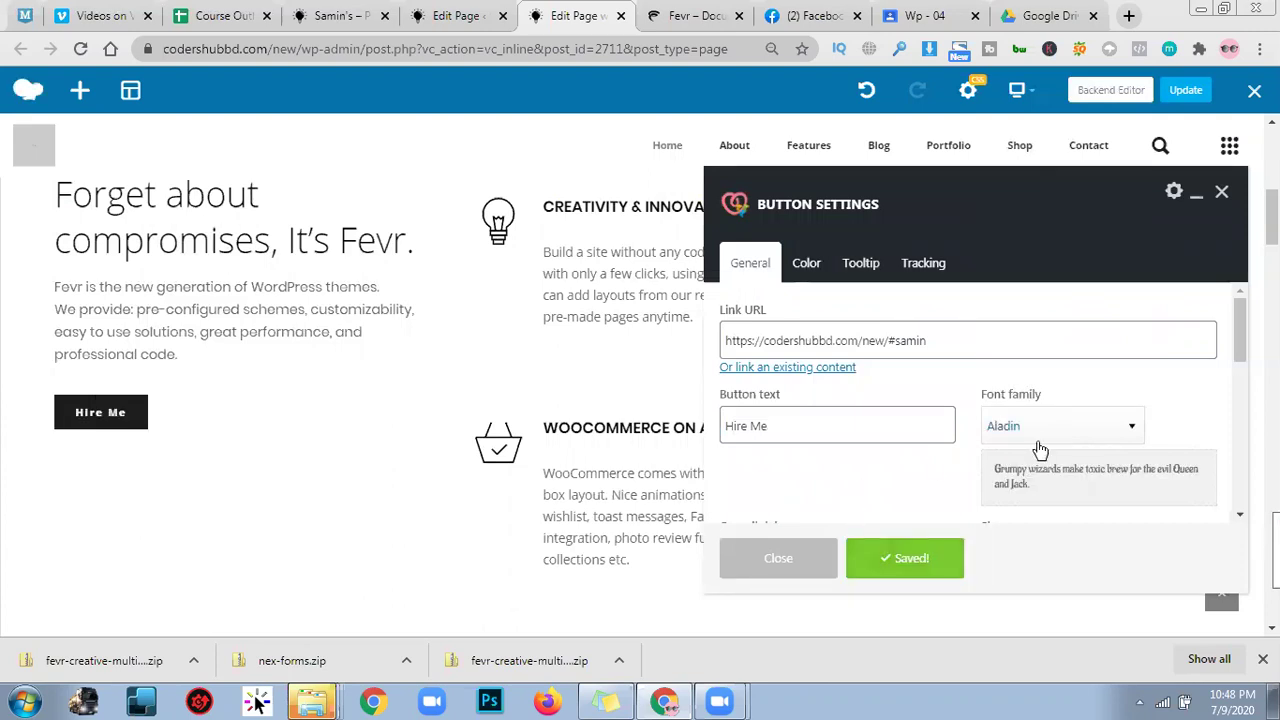
left_click(803, 558)
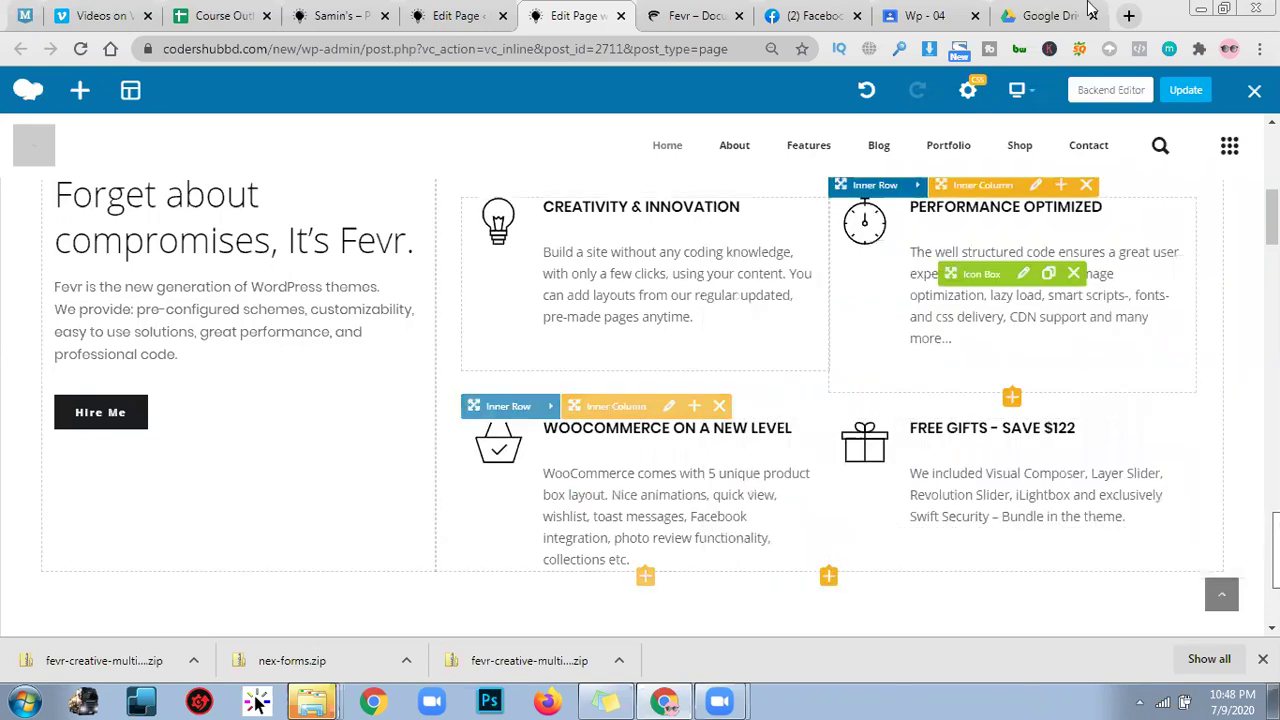
left_click(1190, 90)
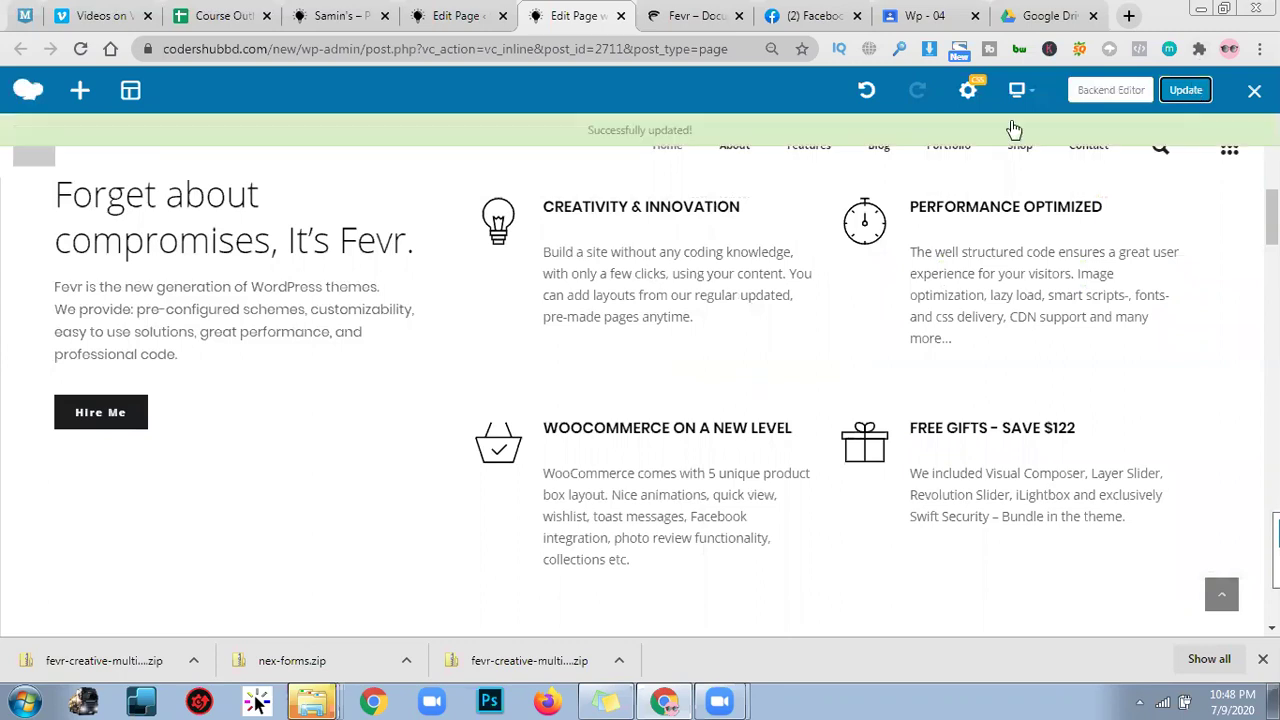
Leave the frontend editor for the live homepage and try out the "Hire Me" button under the "Forget about compromises" text.
left_click(350, 8)
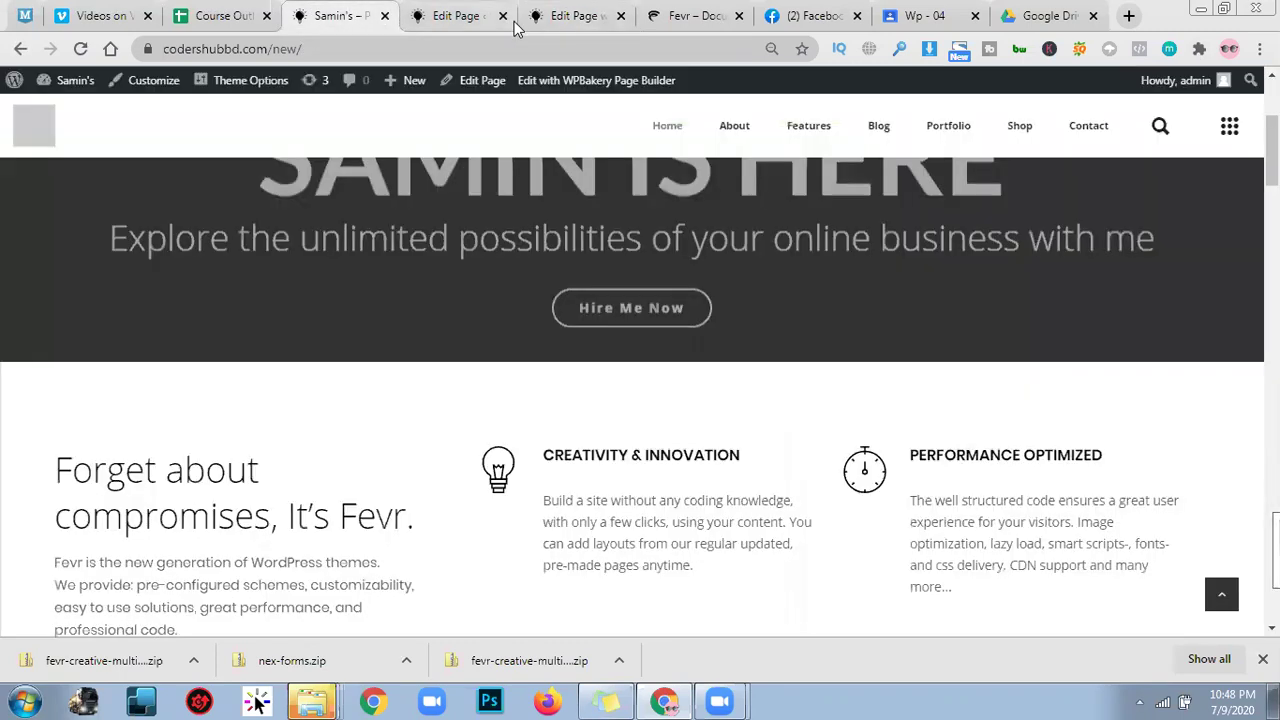
left_click(578, 14)
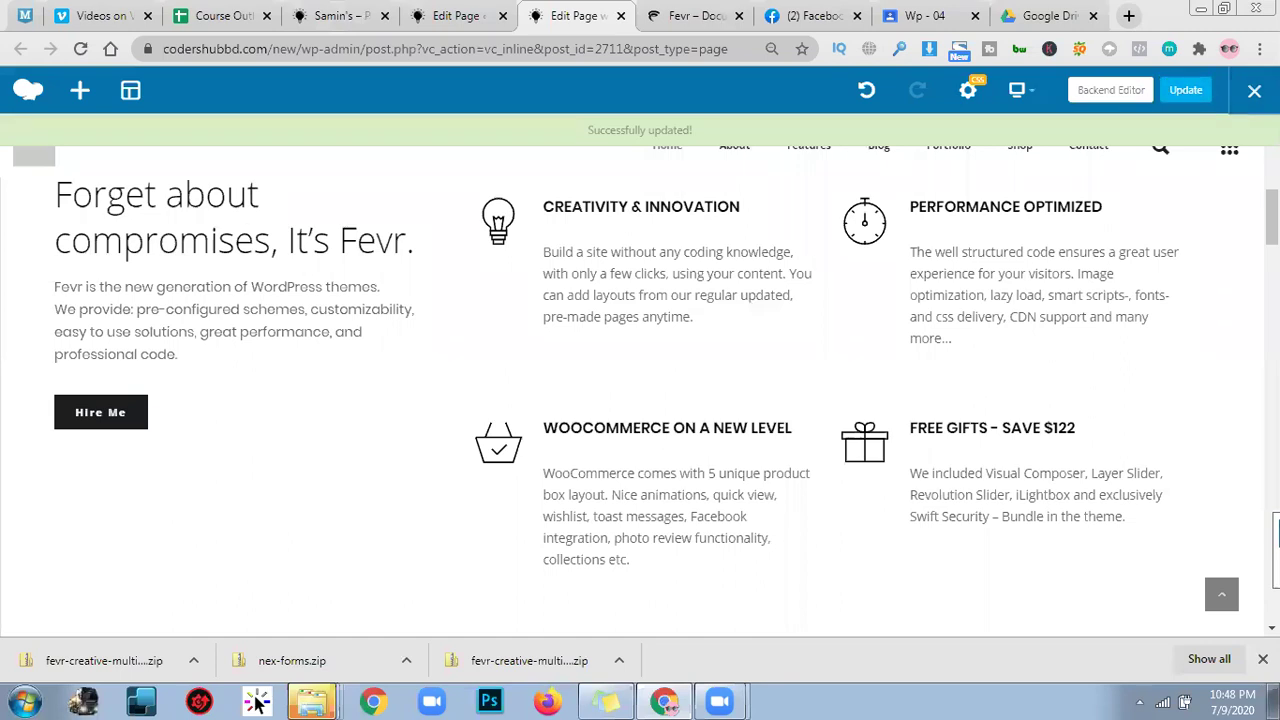
left_click(1254, 90)
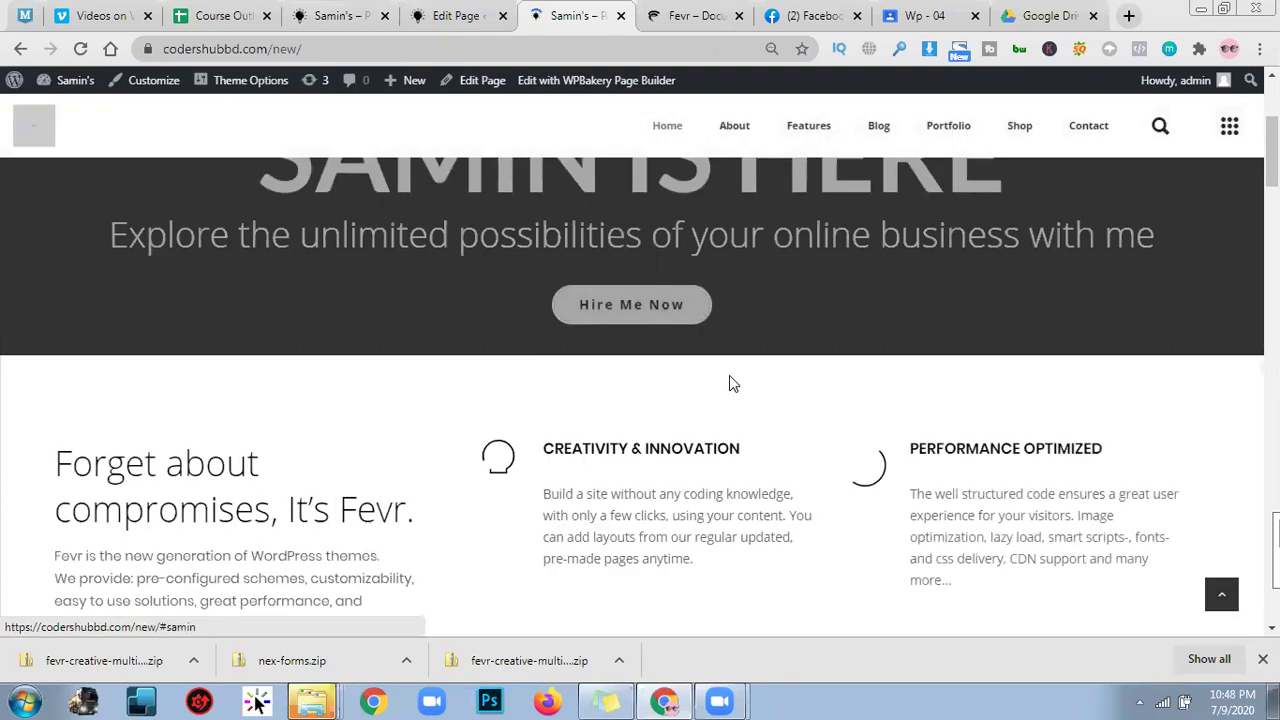
scroll(650, 310, "down", 4)
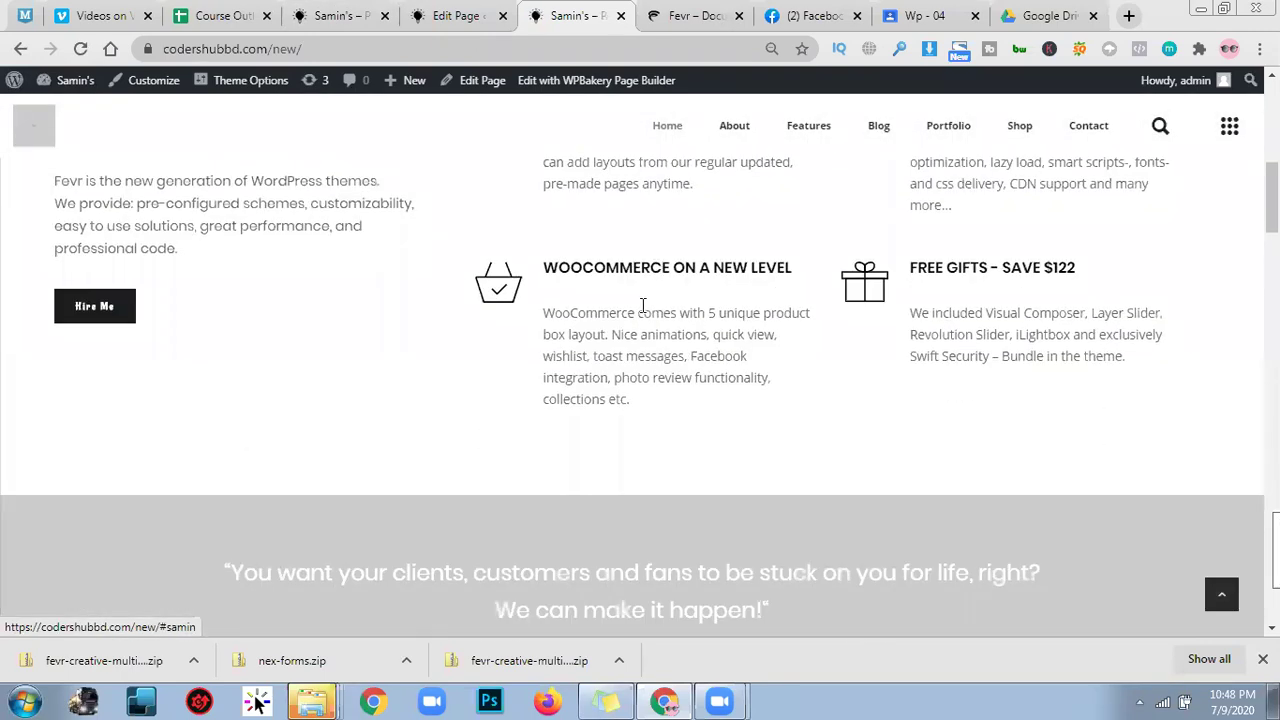
left_click(83, 308)
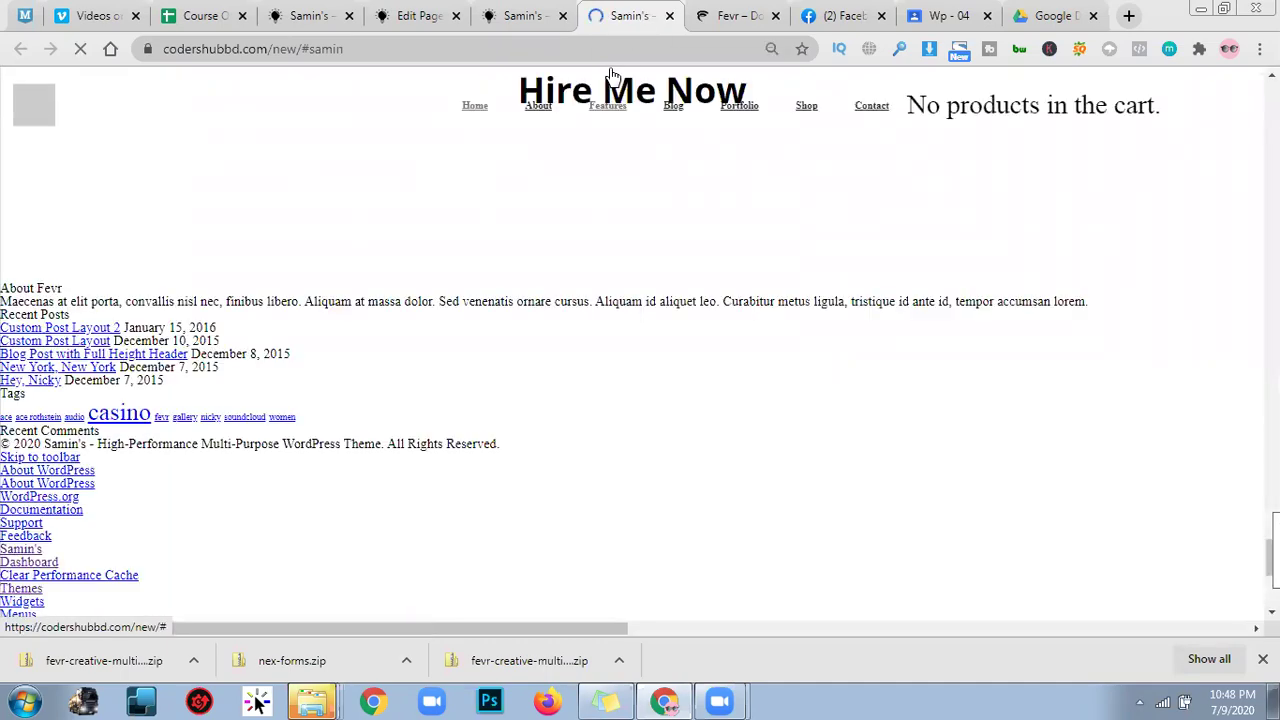
Examine the part of the homepage that the "Hire Me" link leads to, around the "Create a Beautiful Website" and "Hire Me Now" sections.
mouse_move(623, 294)
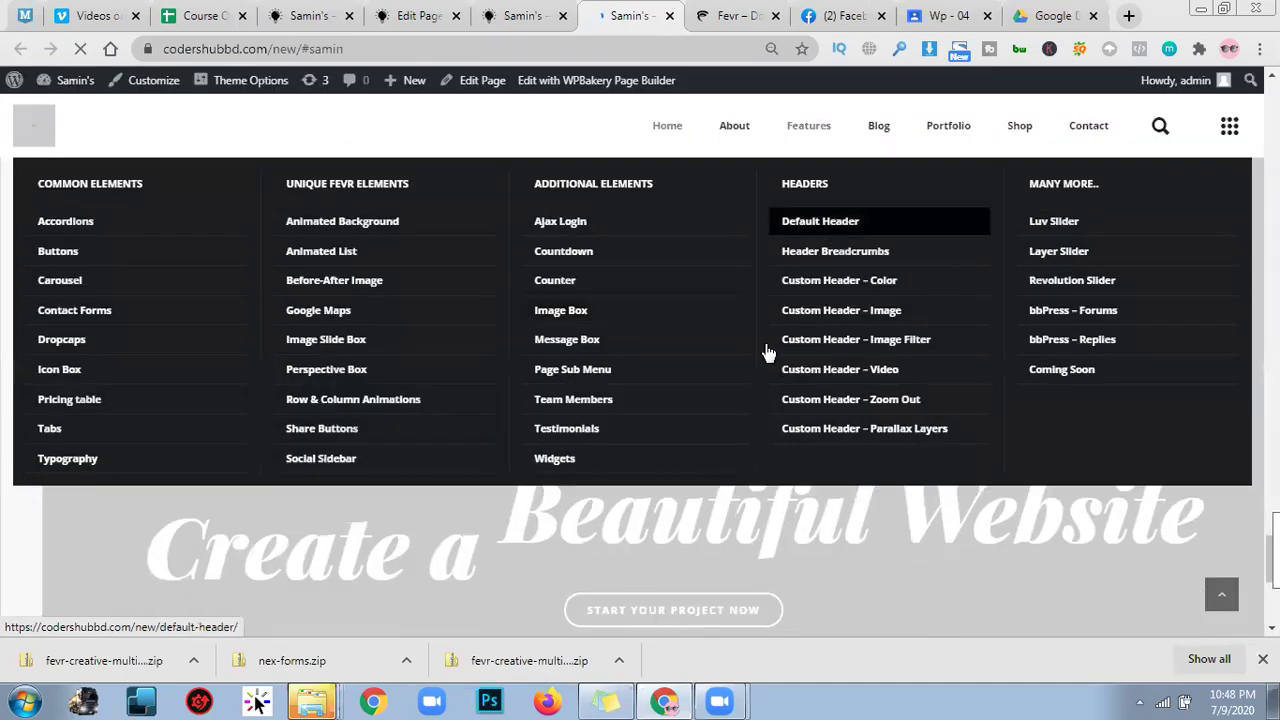
scroll(712, 504, "down", 6)
scroll(748, 420, "up", 2)
scroll(752, 420, "up", 4)
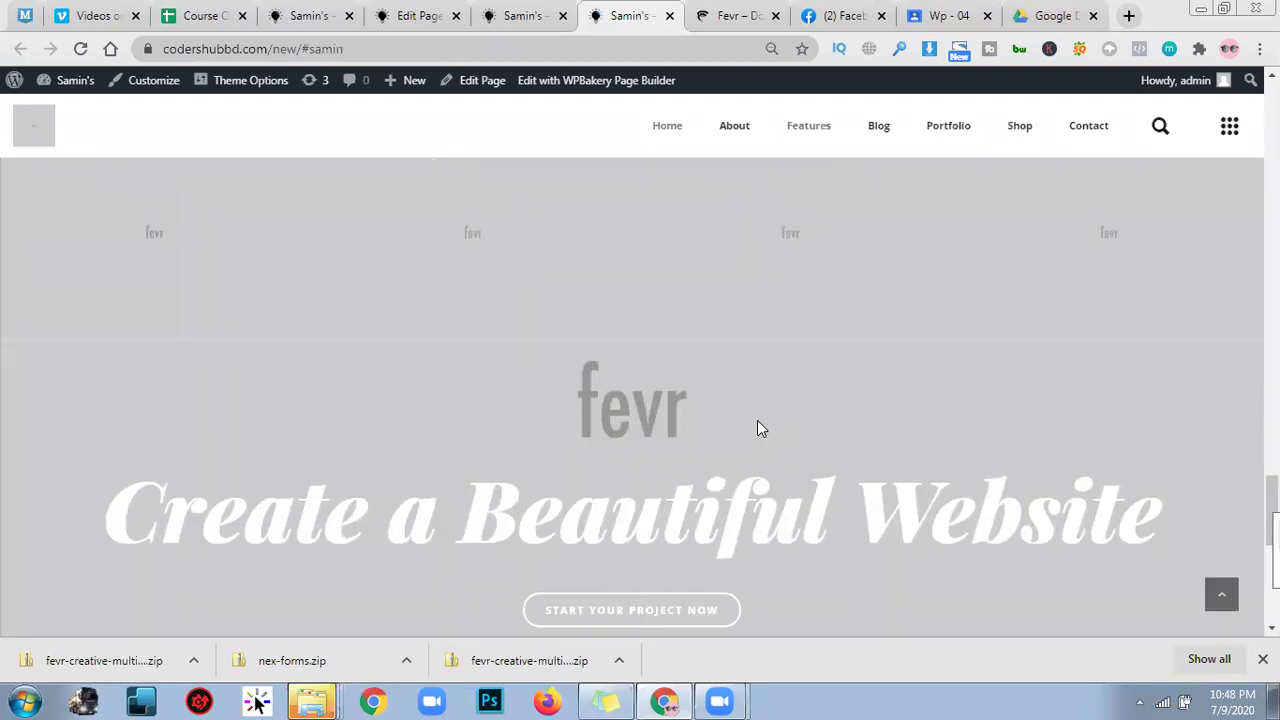
scroll(757, 420, "down", 4)
scroll(759, 442, "up", 5)
scroll(759, 442, "down", 3)
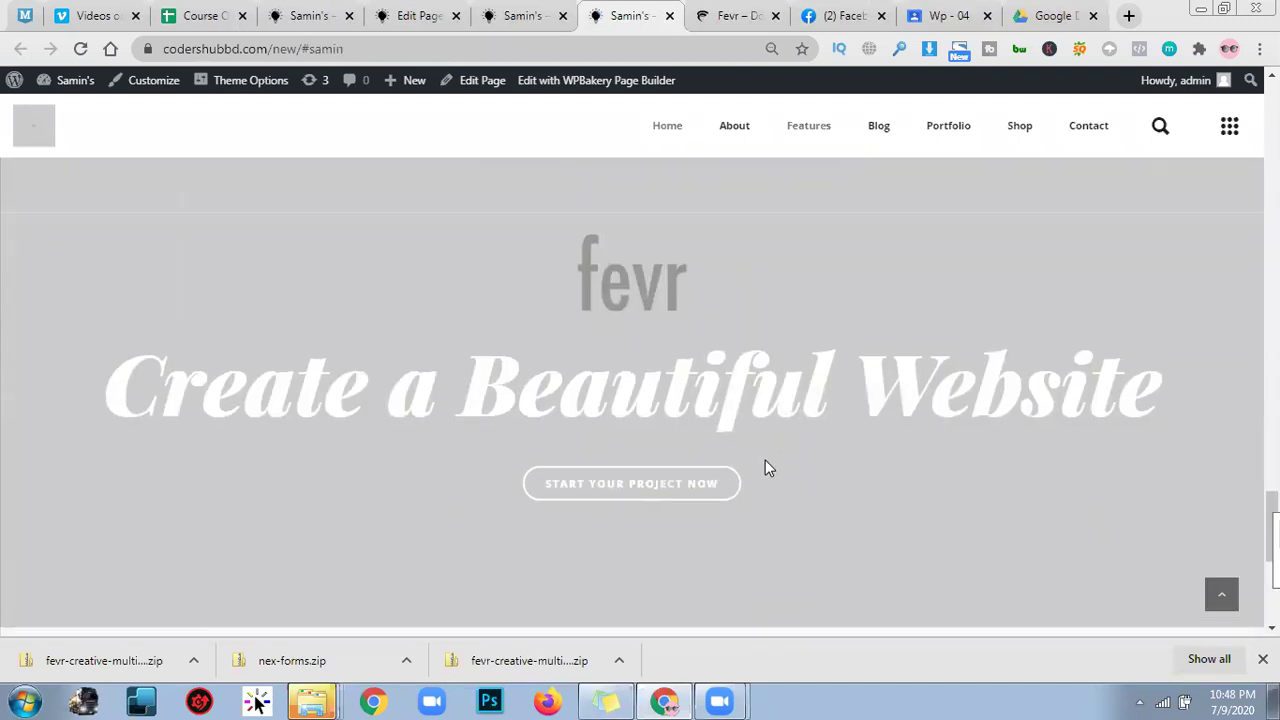
scroll(885, 565, "down", 3)
Reopen the homepage in the WPBakery frontend editor, checking the "Hire Me Now" heading on the live page while it loads.
left_click(537, 8)
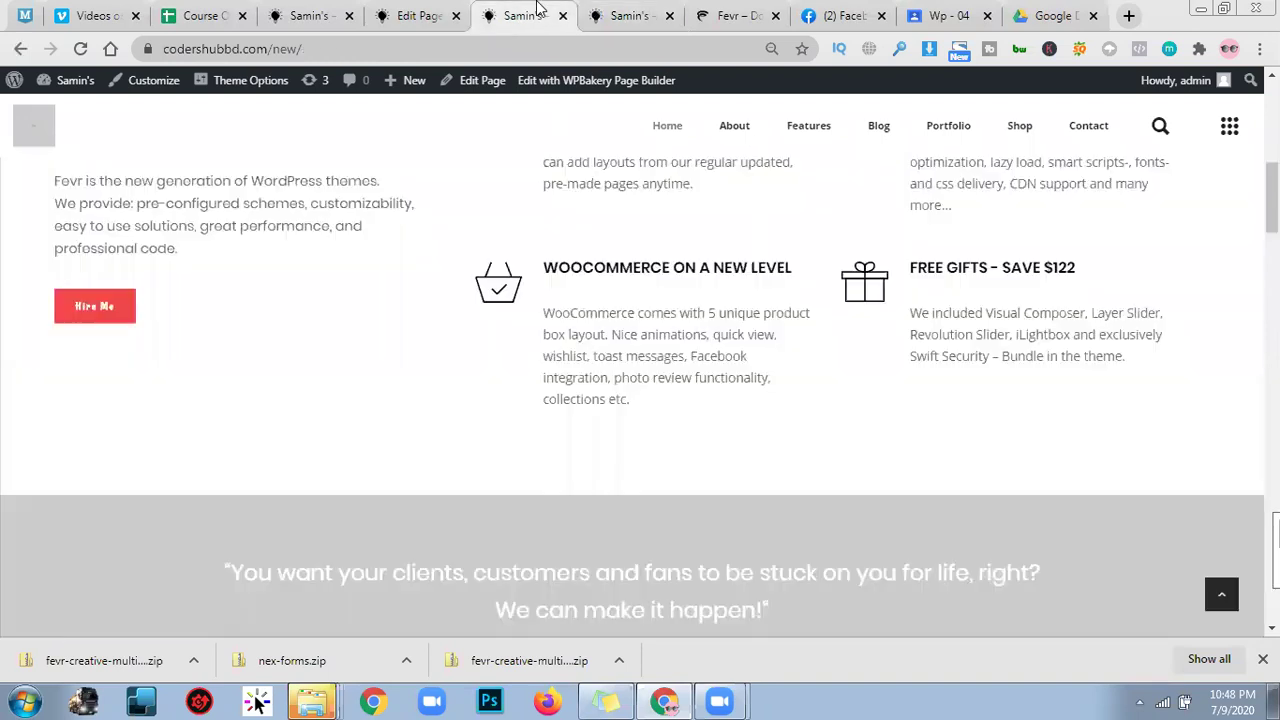
left_click(418, 12)
left_click(530, 12)
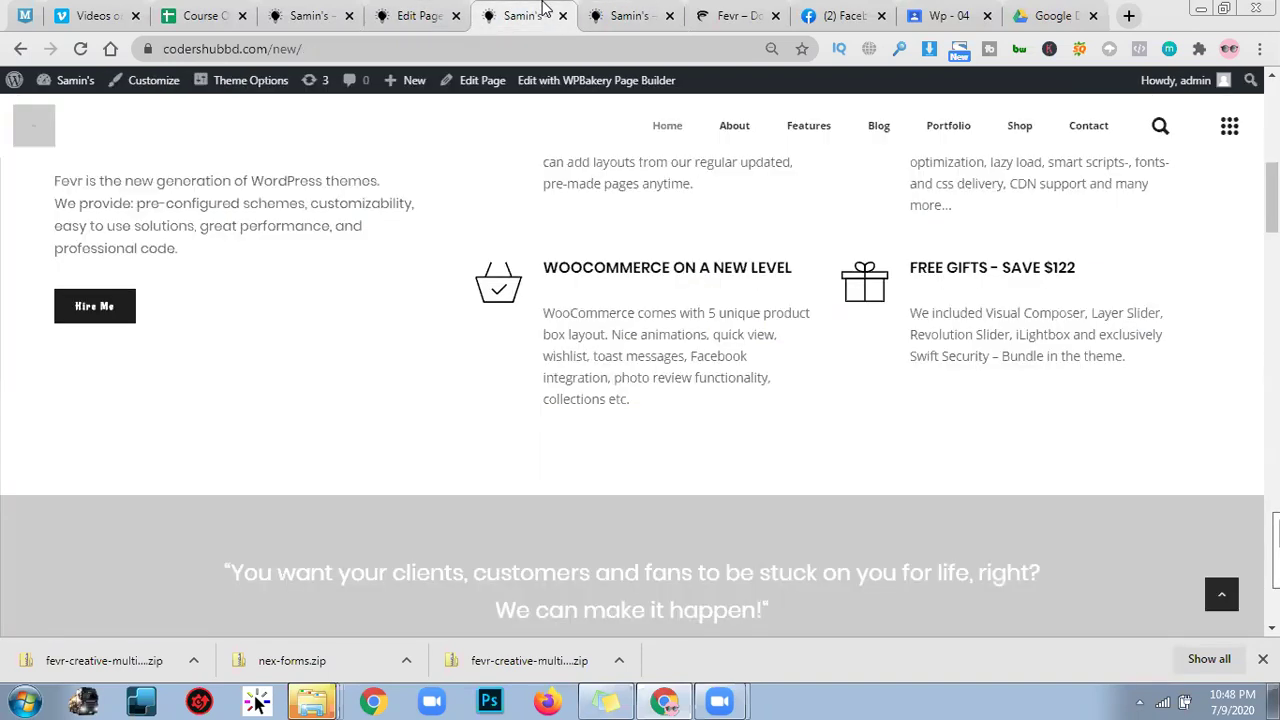
left_click(560, 84)
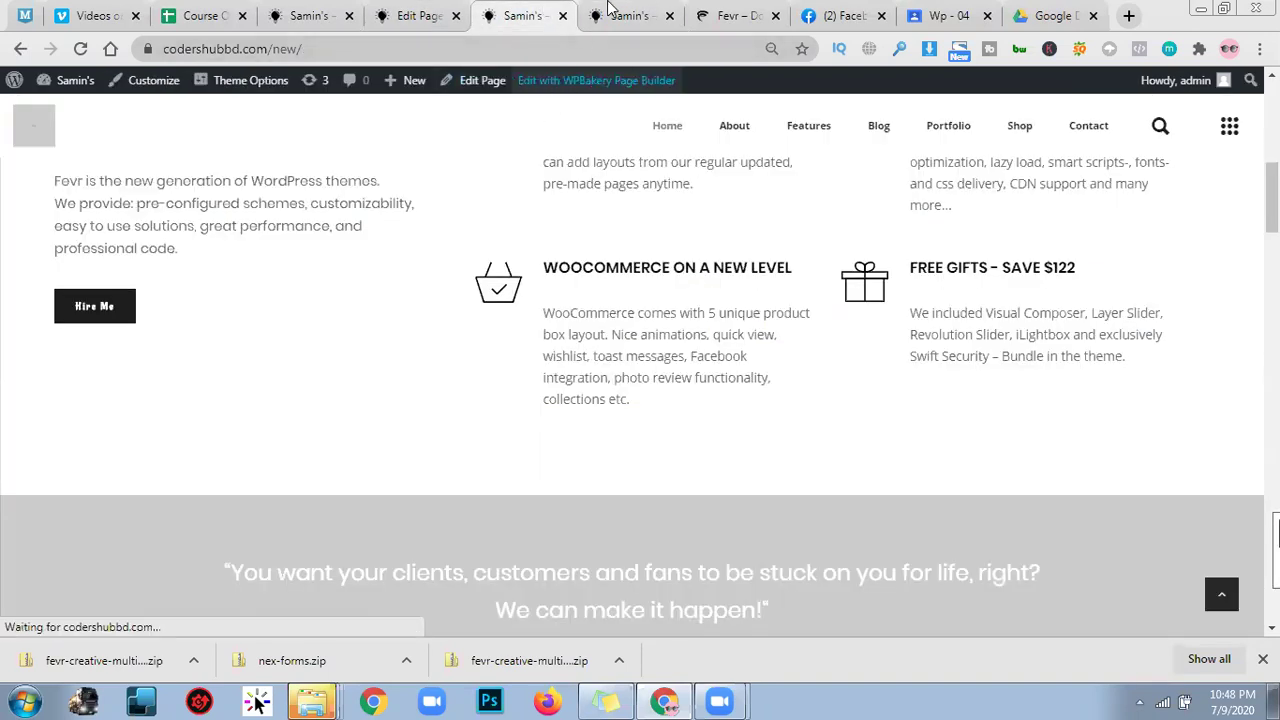
left_click(624, 8)
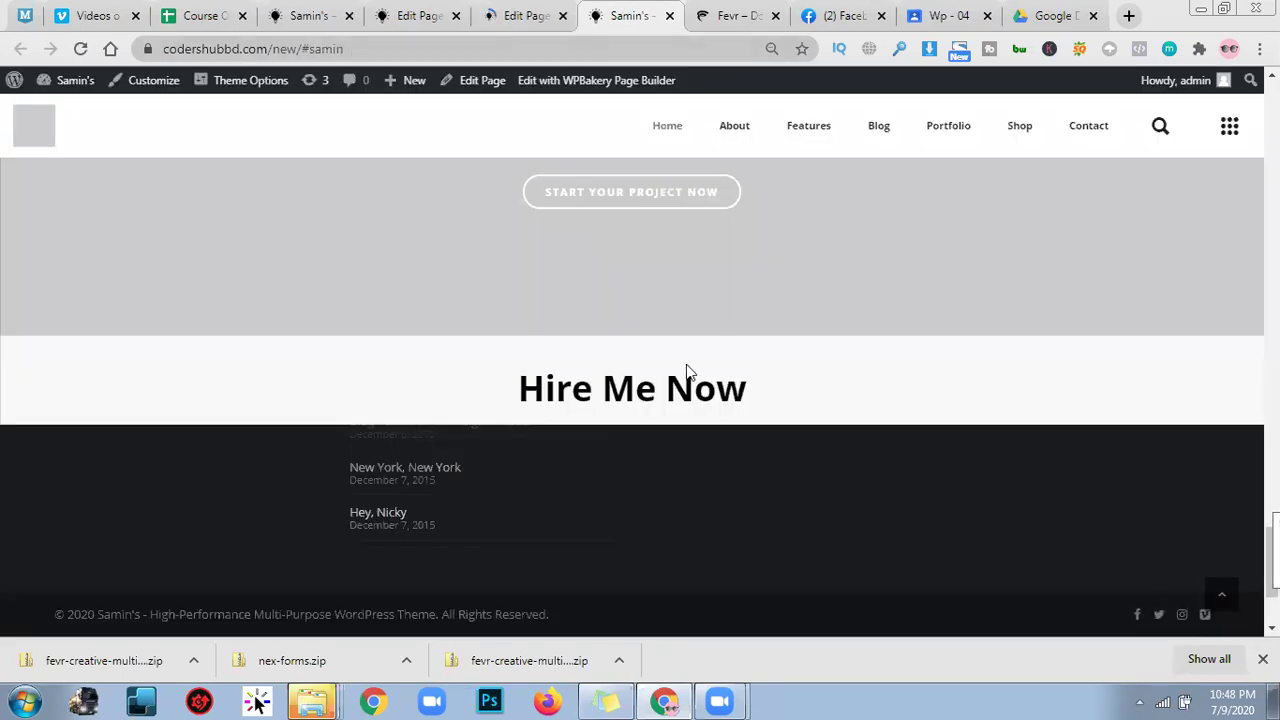
left_click_drag(540, 386, 862, 393)
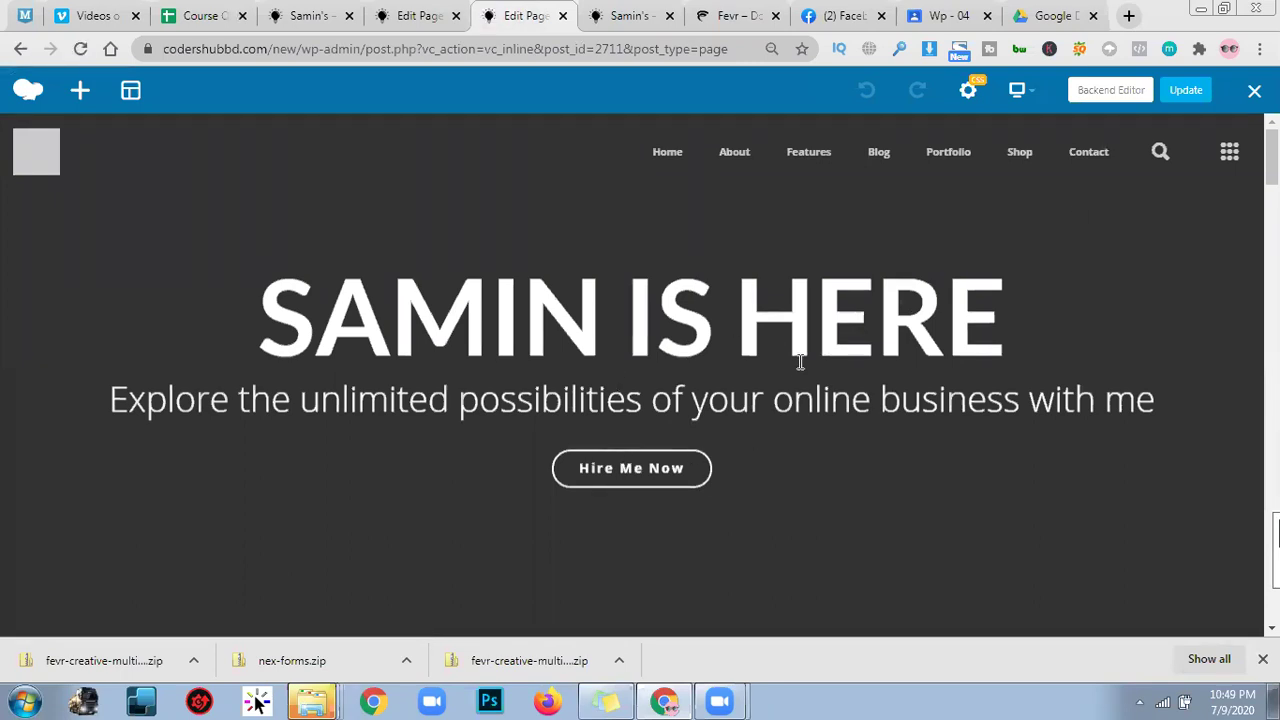
left_click(628, 12)
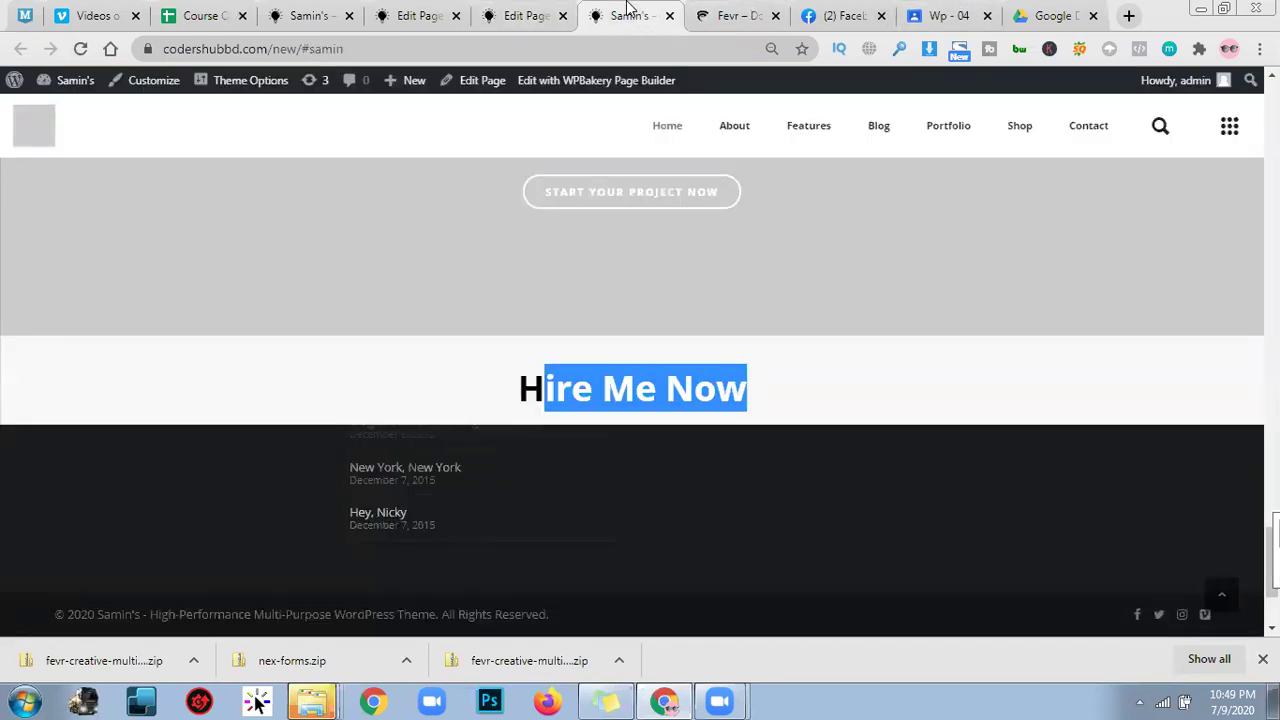
left_click(525, 15)
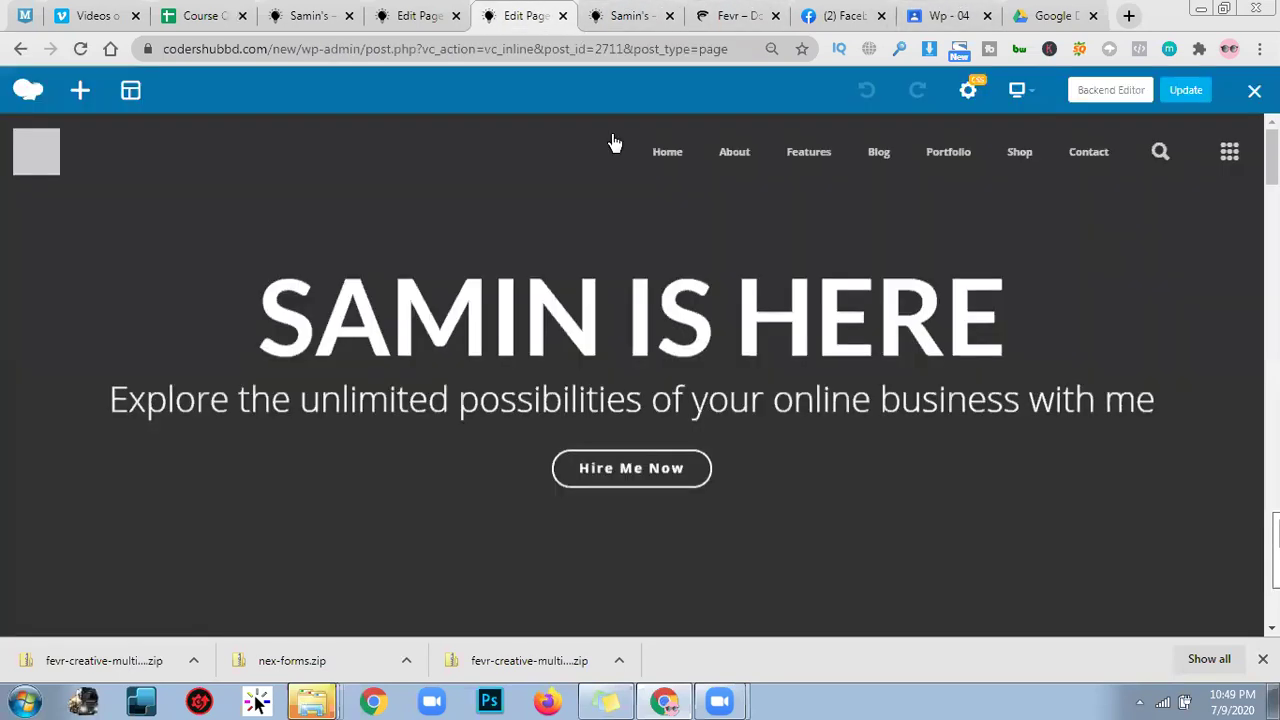
Open the settings of the "Hire Me" button under the "Forget about compromises" text and make its link open in the same window.
scroll(806, 434, "down", 10)
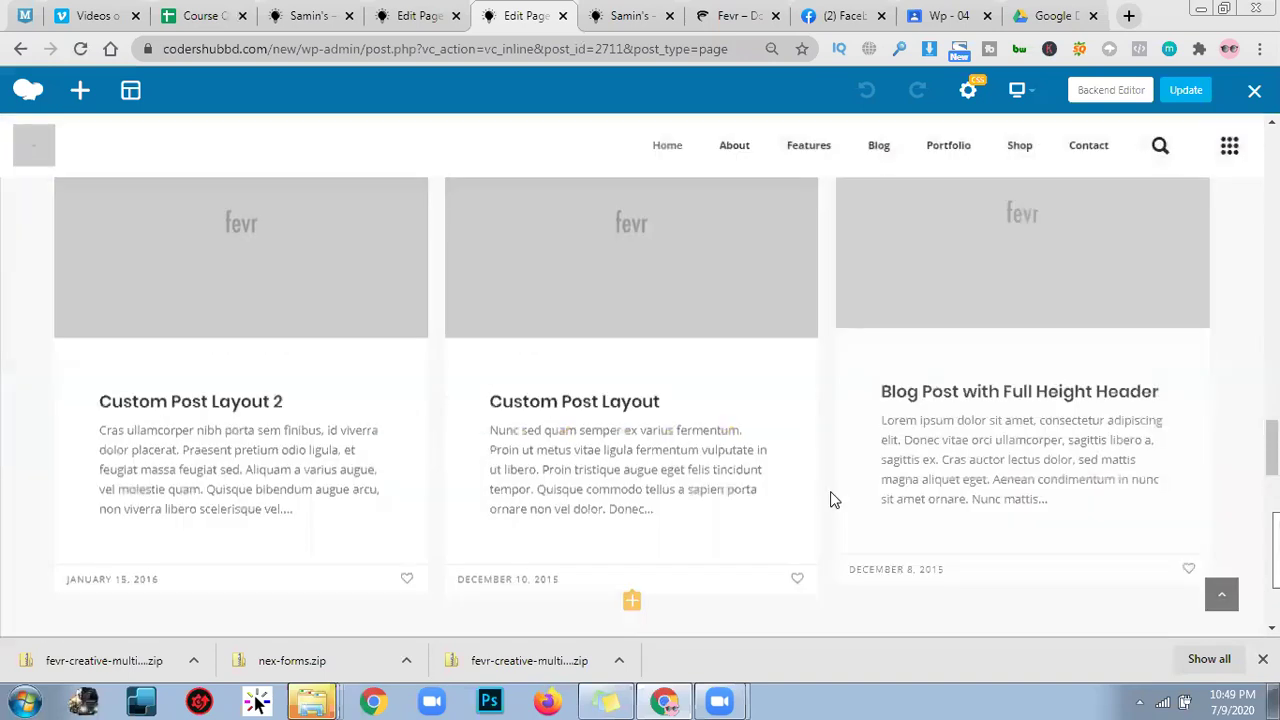
scroll(835, 502, "up", 10)
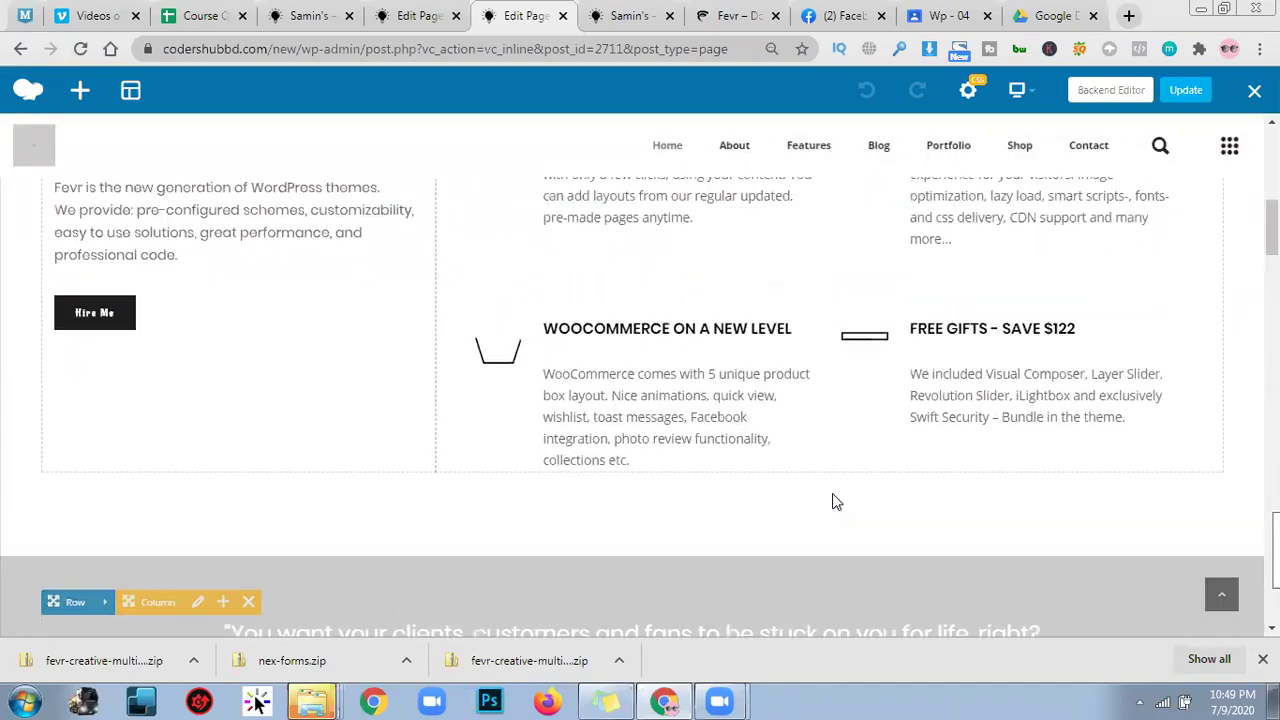
left_click(245, 518)
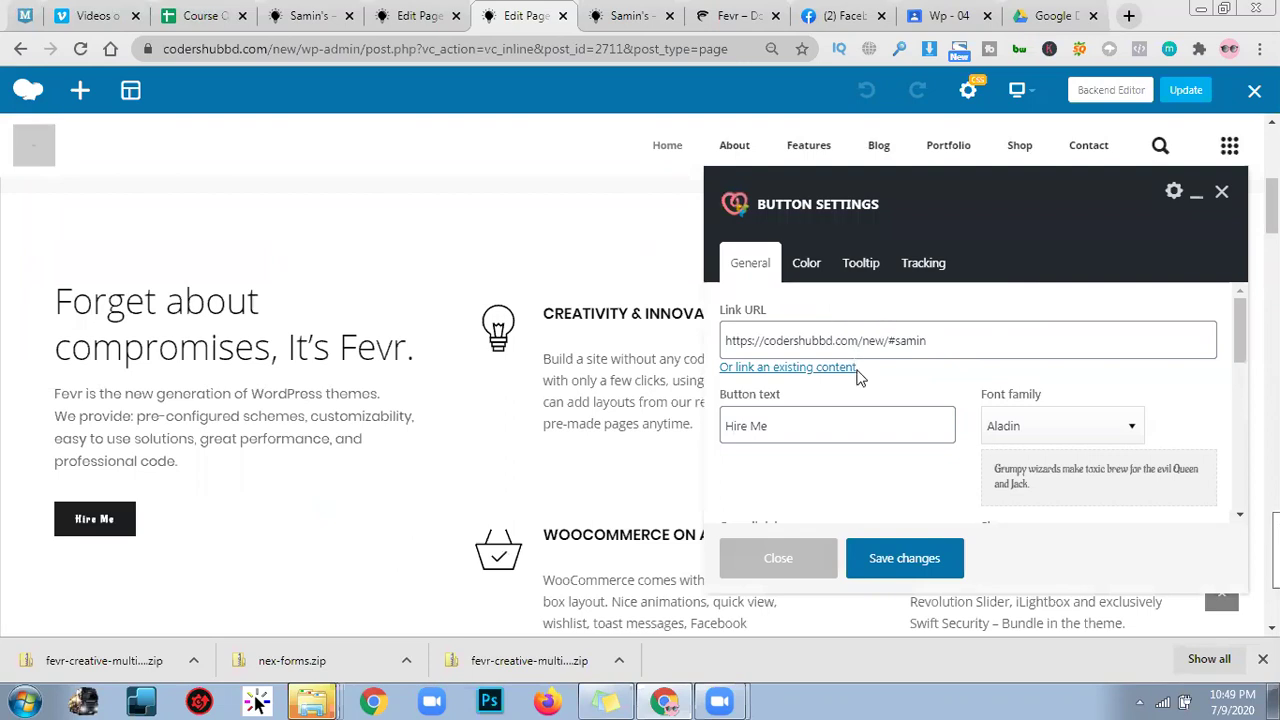
scroll(858, 377, "down", 3)
scroll(797, 387, "up", 2)
scroll(953, 430, "down", 1)
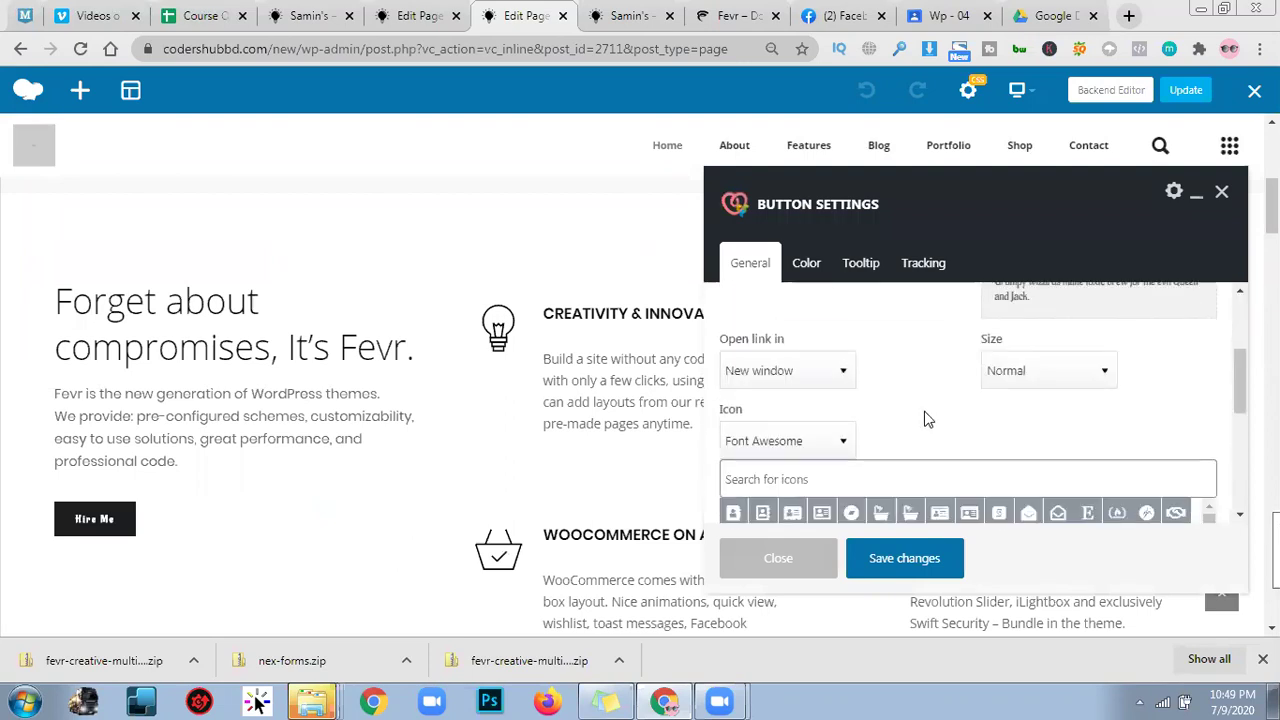
triple_click(734, 338)
left_click(794, 389)
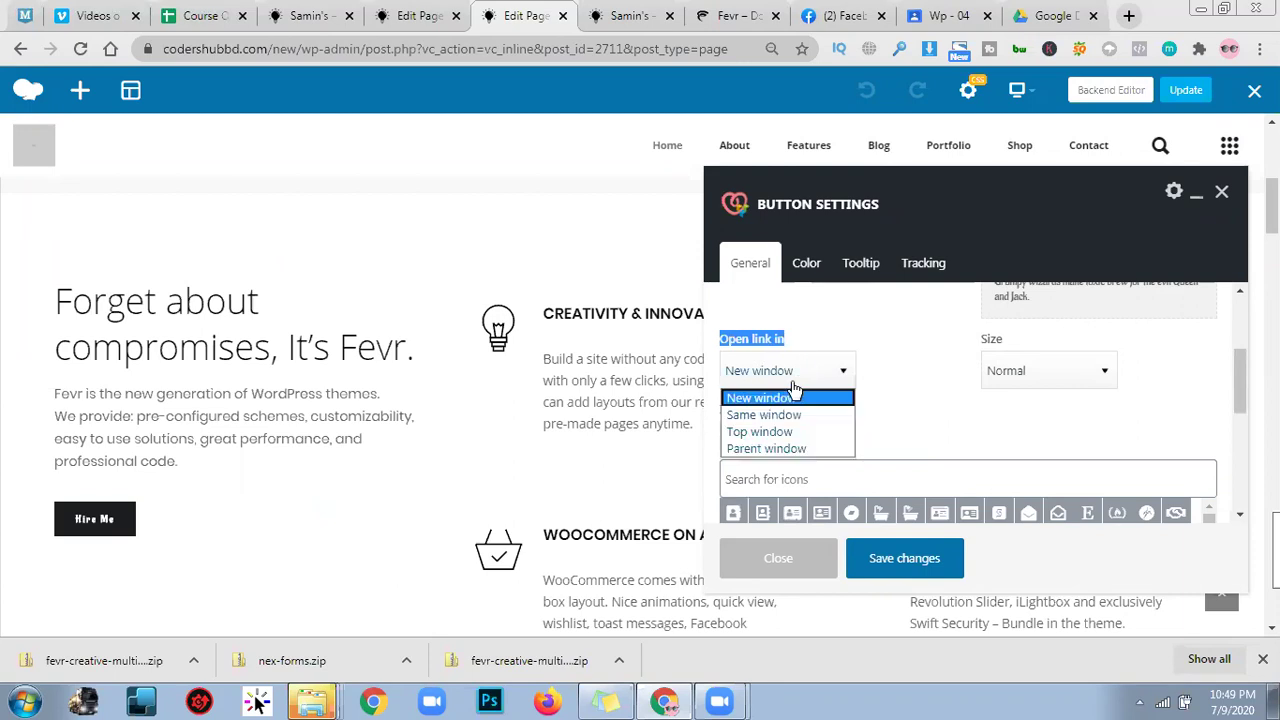
left_click(800, 414)
left_click(890, 406)
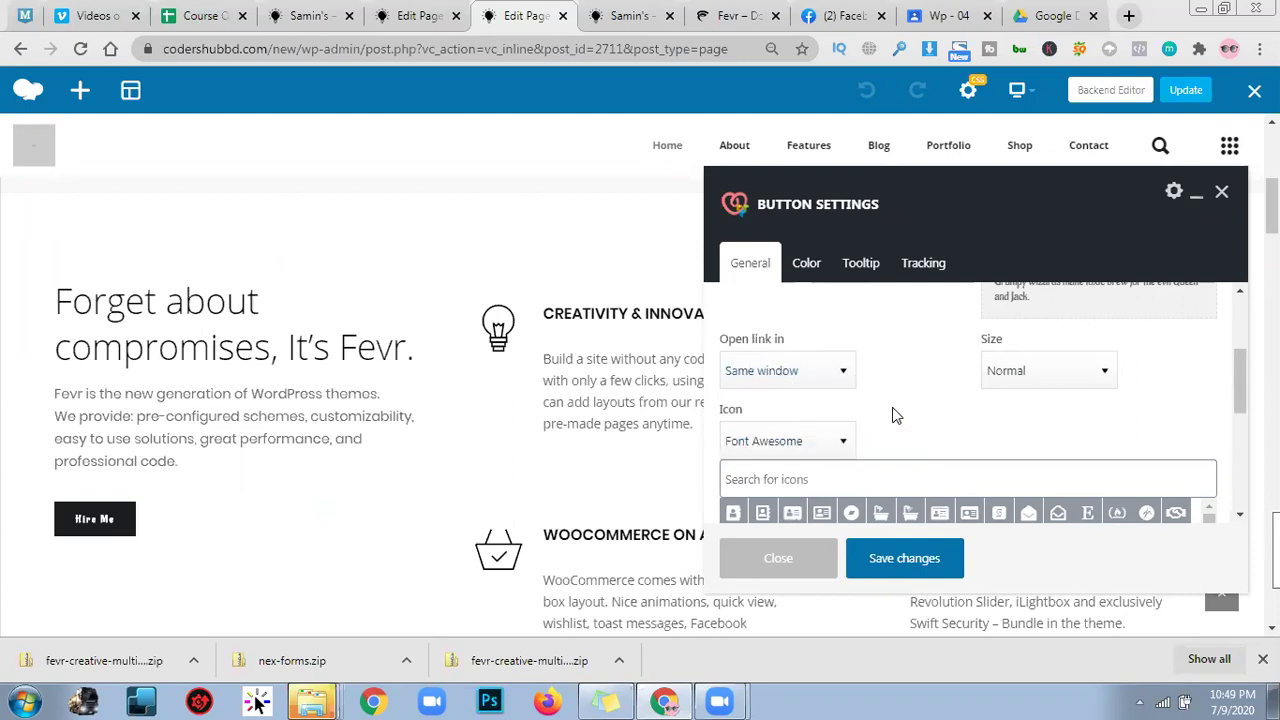
Set the "Hire Me" button's size to L and give it the Font Awesome compass icon.
scroll(905, 390, "down", 2)
scroll(1086, 346, "up", 2)
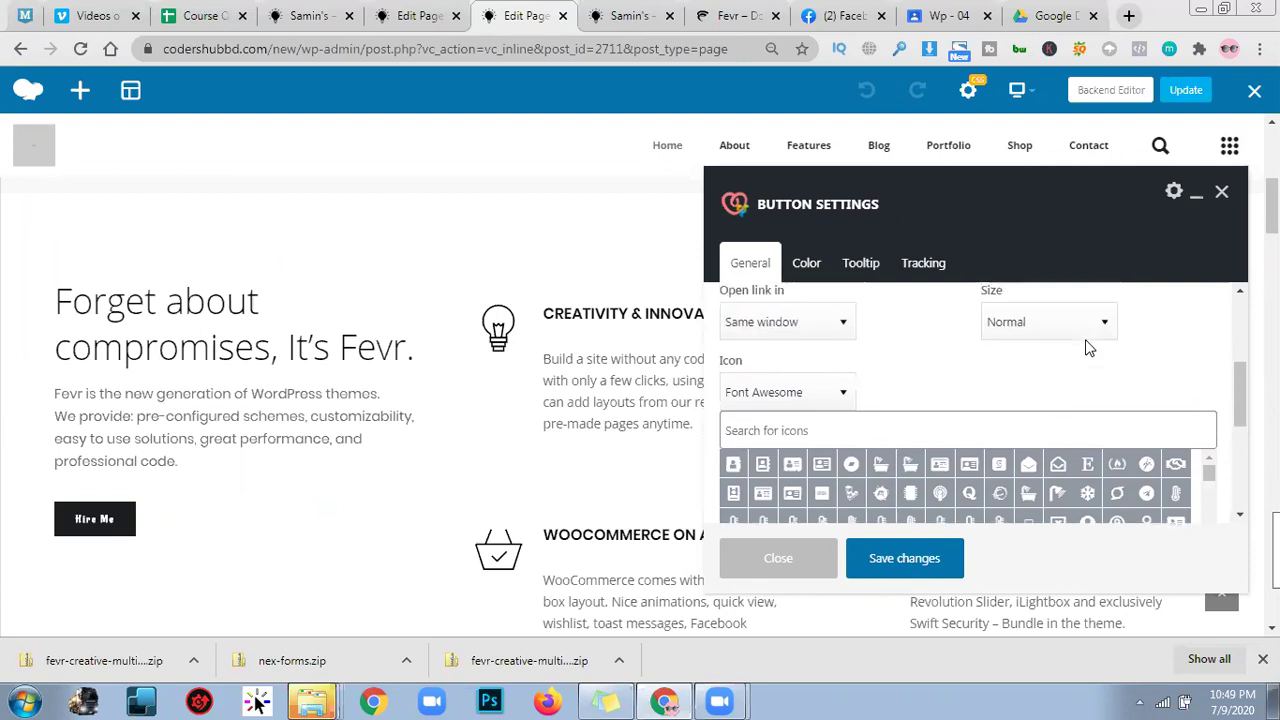
left_click(1086, 380)
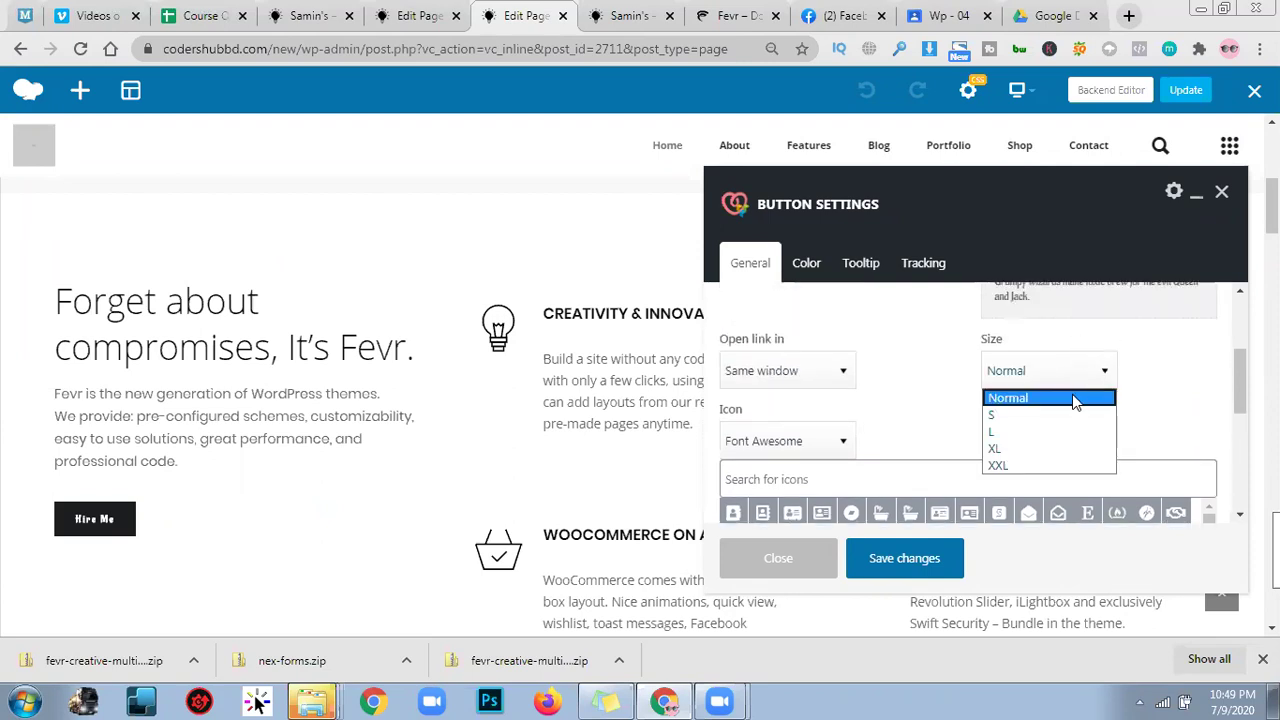
left_click(1022, 434)
scroll(894, 440, "down", 2)
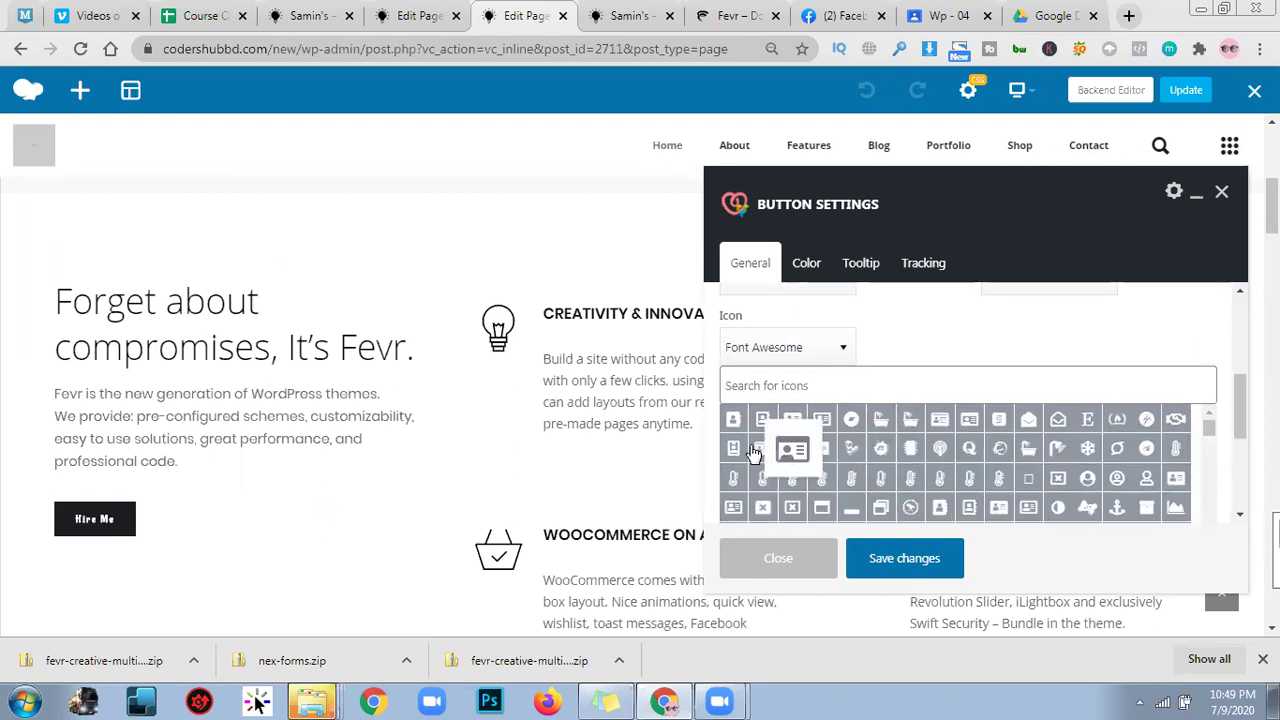
scroll(870, 420, "down", 2)
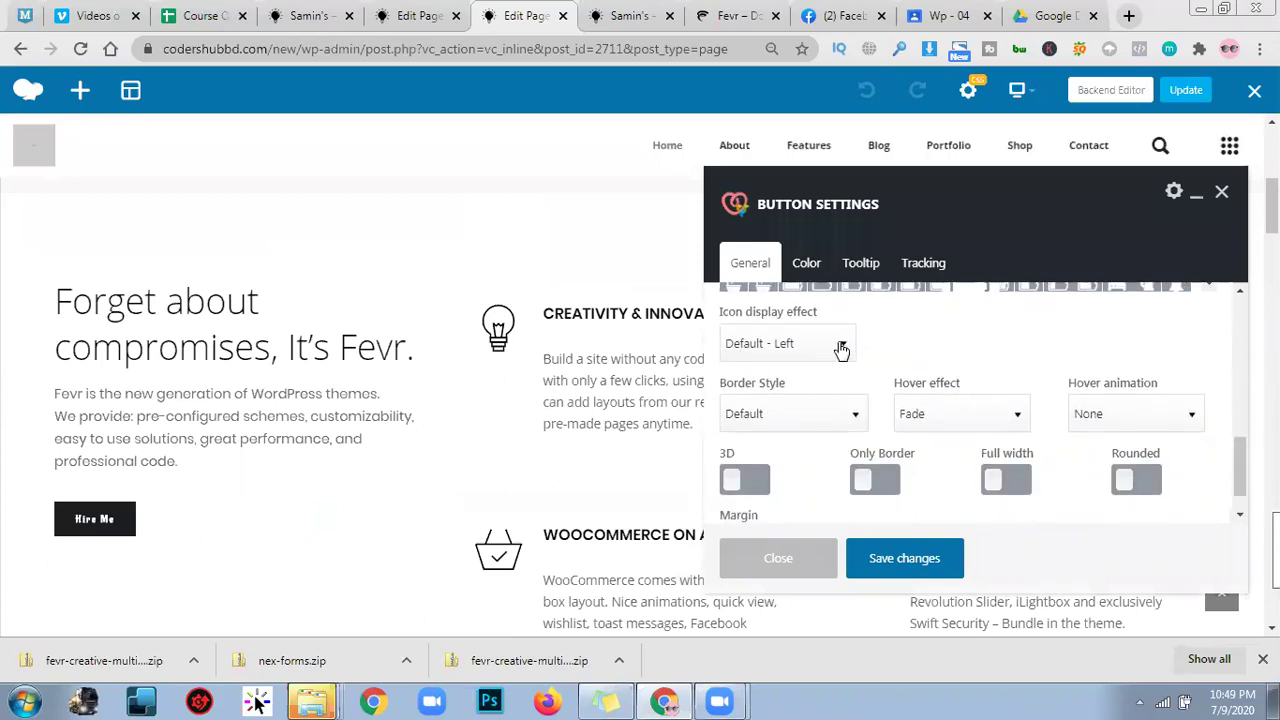
left_click(843, 346)
left_click(845, 350)
left_click(845, 415)
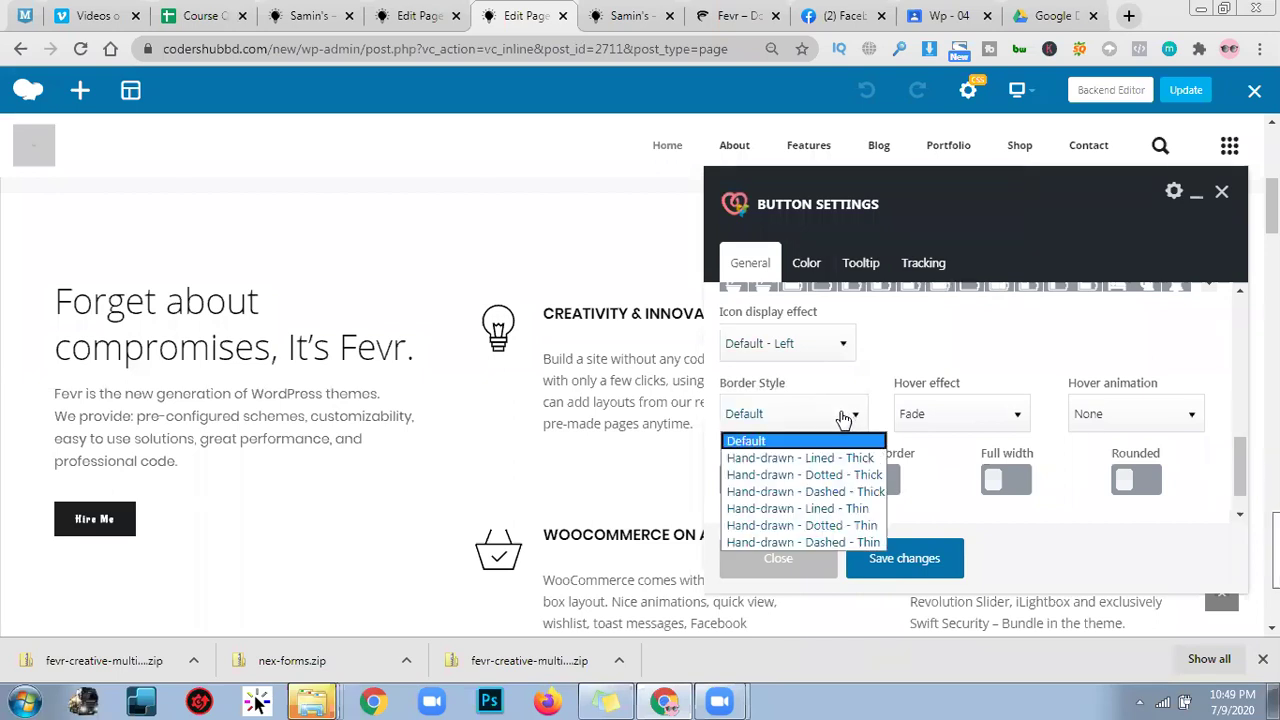
left_click(1000, 370)
Set the button's hover effect to "Fill - from Right" and its hover animation to Shake.
scroll(1000, 370, "down", 1)
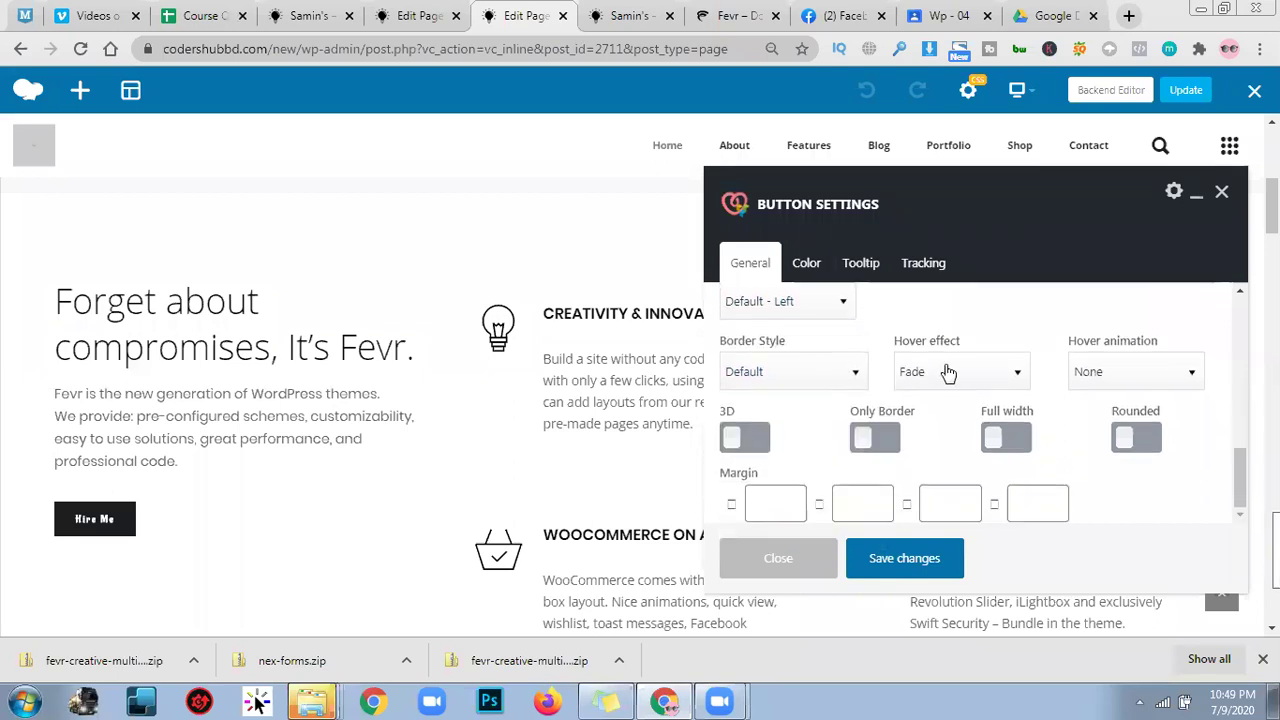
left_click(993, 383)
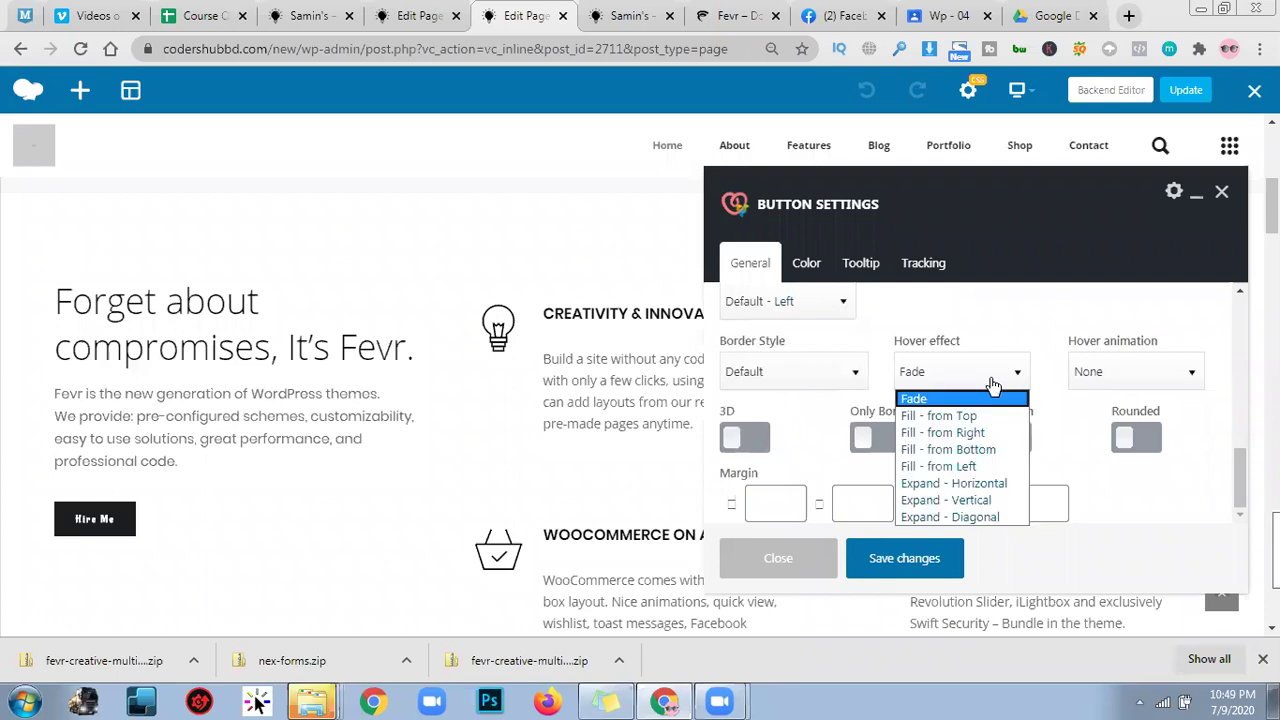
left_click(972, 433)
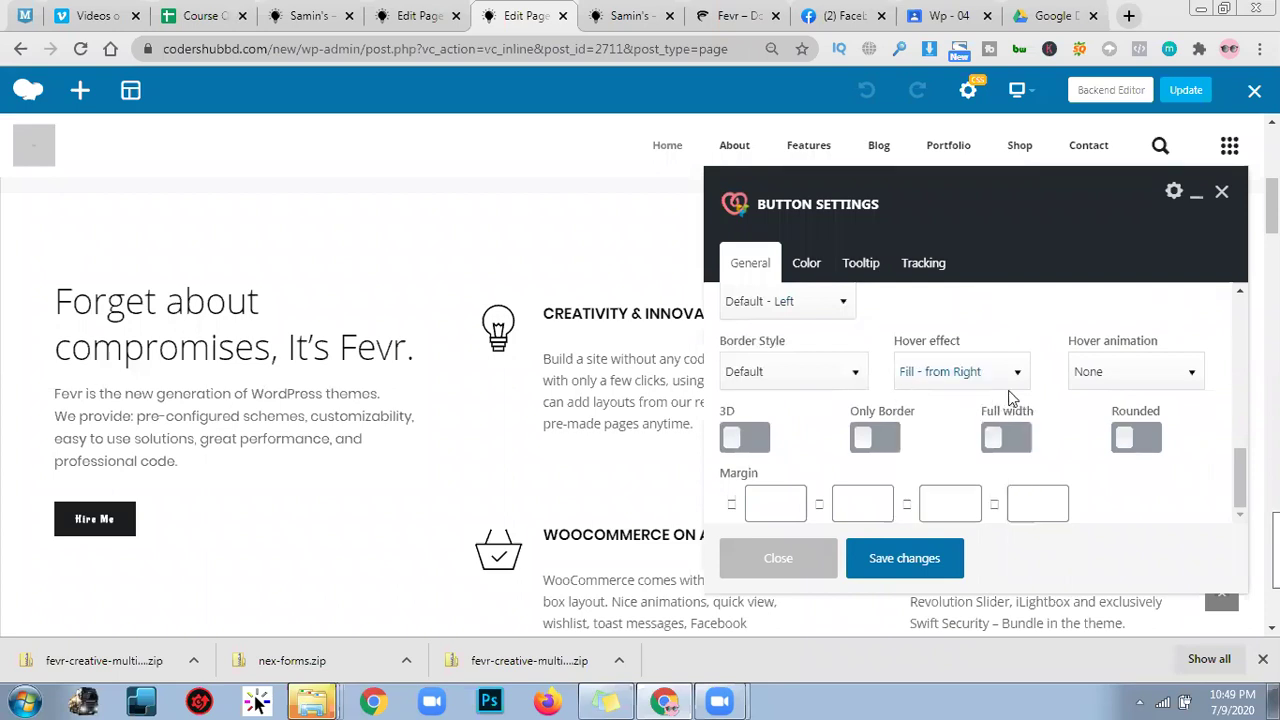
left_click(1171, 376)
left_click(1092, 433)
Save the button's settings, close them and update the page.
left_click(900, 560)
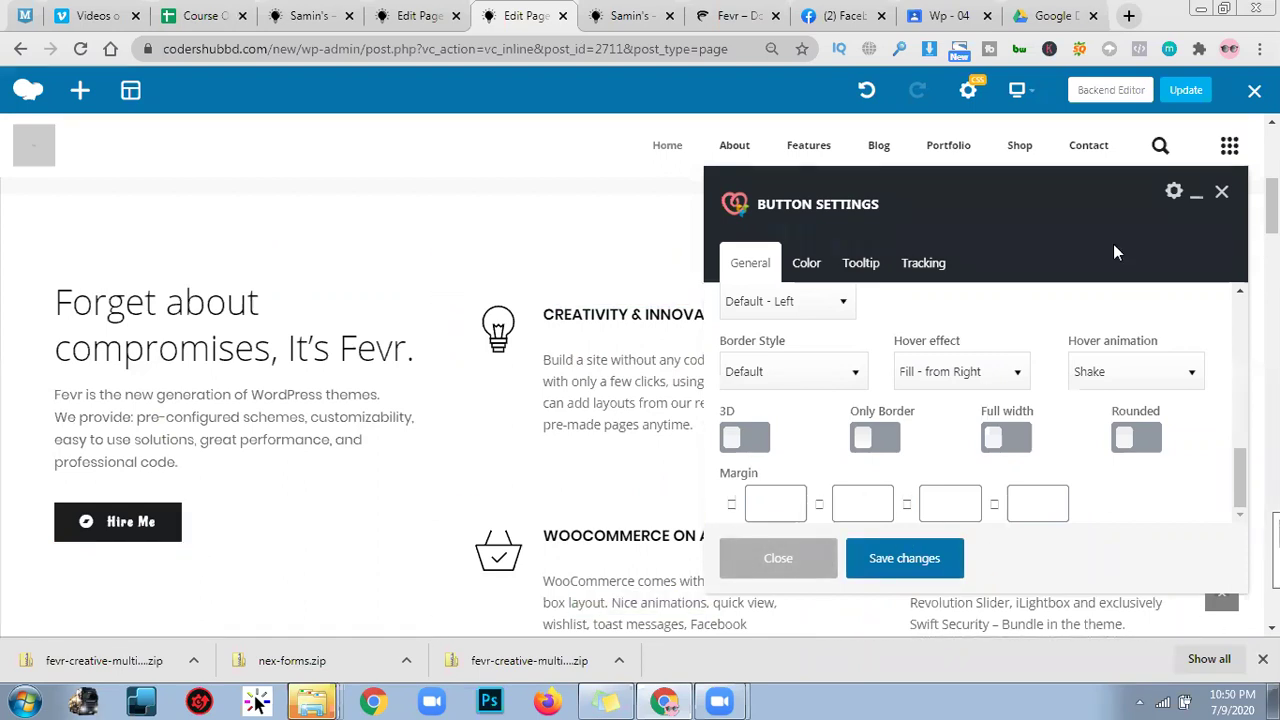
key("Escape")
left_click(1195, 98)
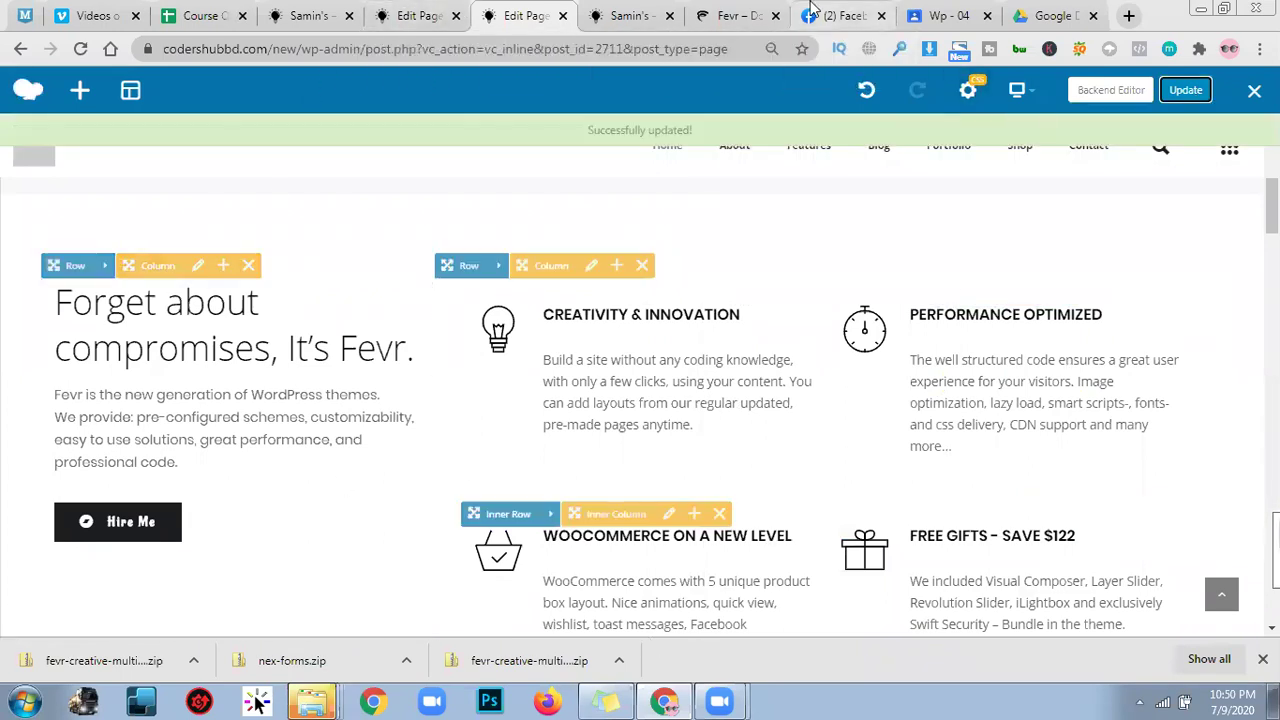
Reload the live homepage without the anchor in its address and test the "Hire Me" button under "Forget about compromises".
left_click(650, 8)
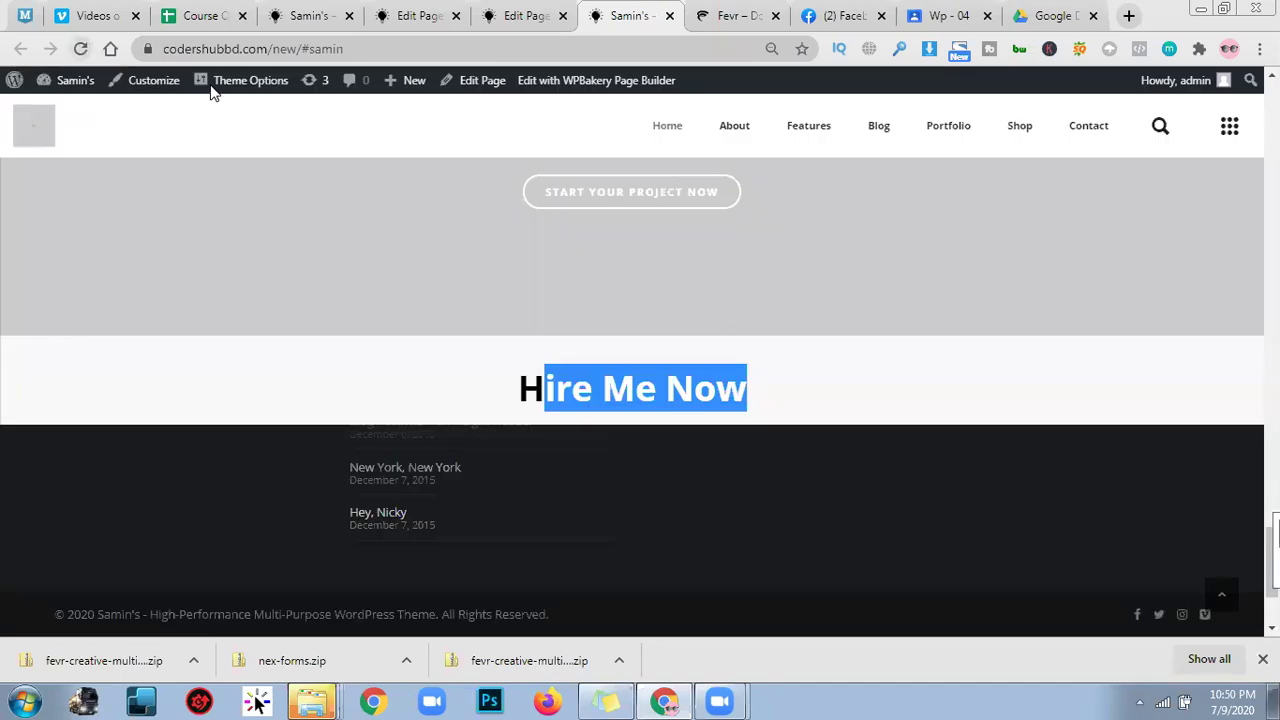
double_click(316, 44)
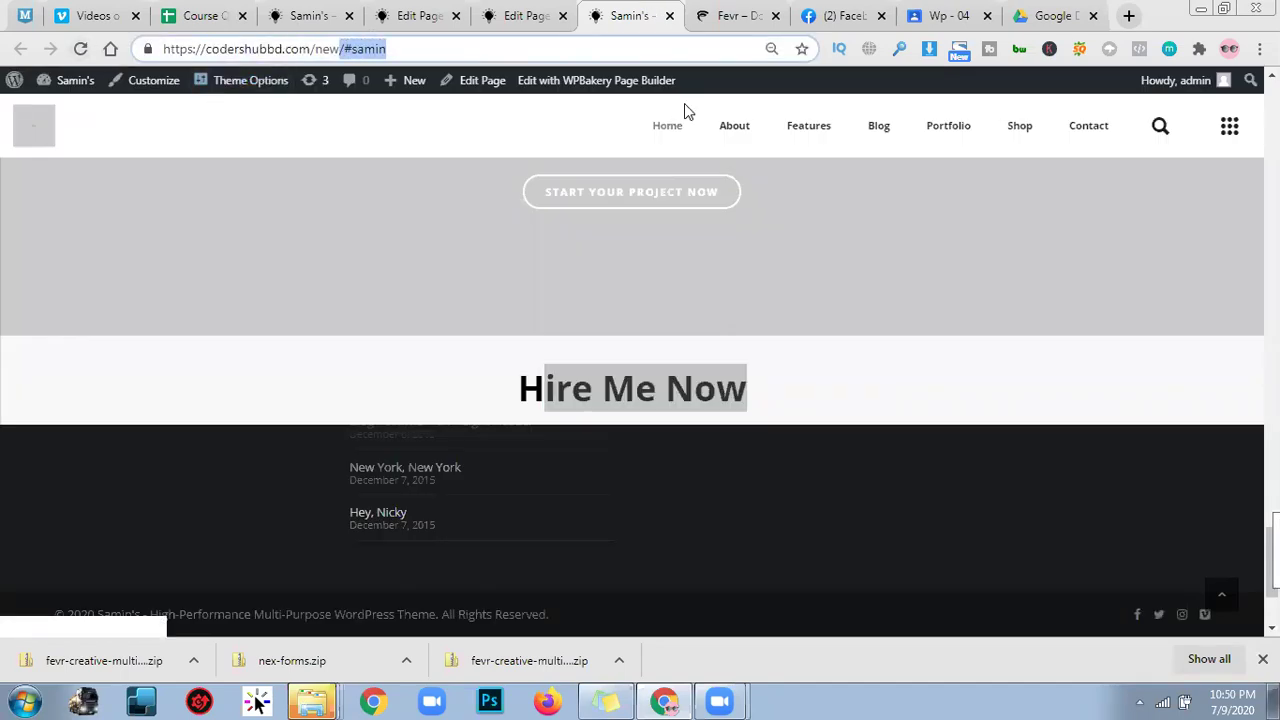
key("BackSpace")
key("Return")
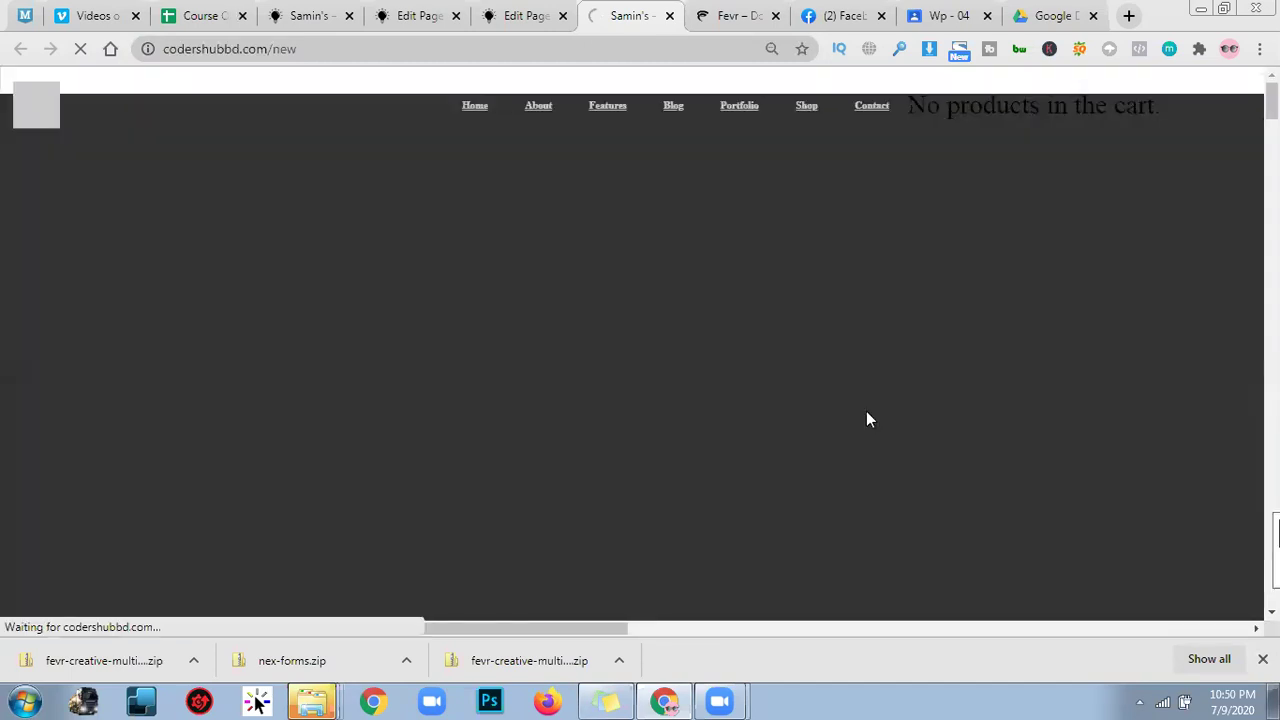
scroll(830, 405, "down", 2)
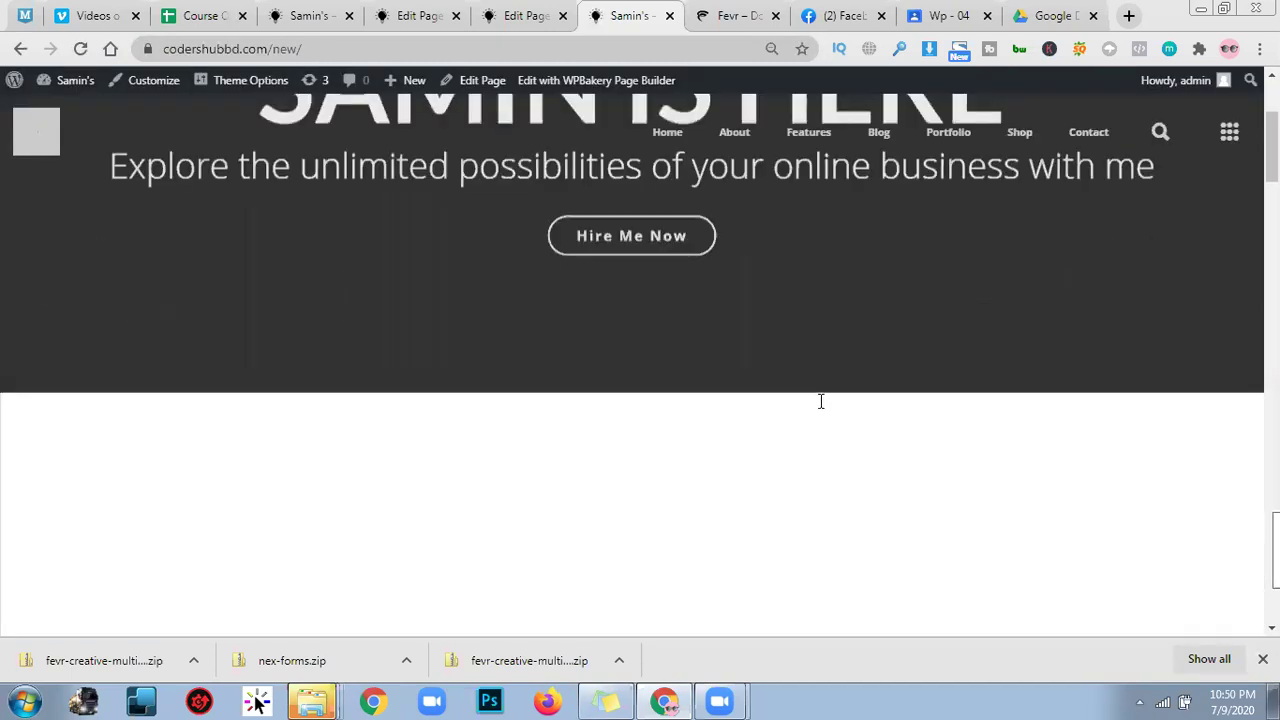
scroll(211, 420, "down", 2)
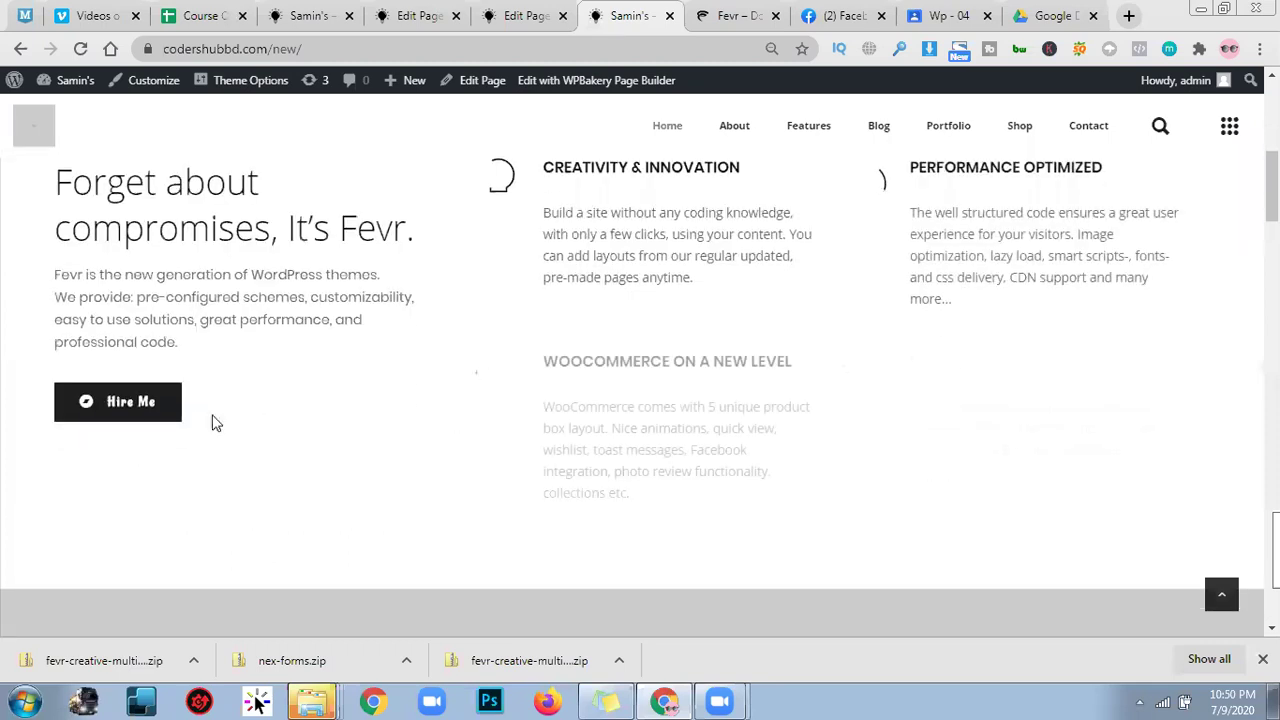
left_click(148, 404)
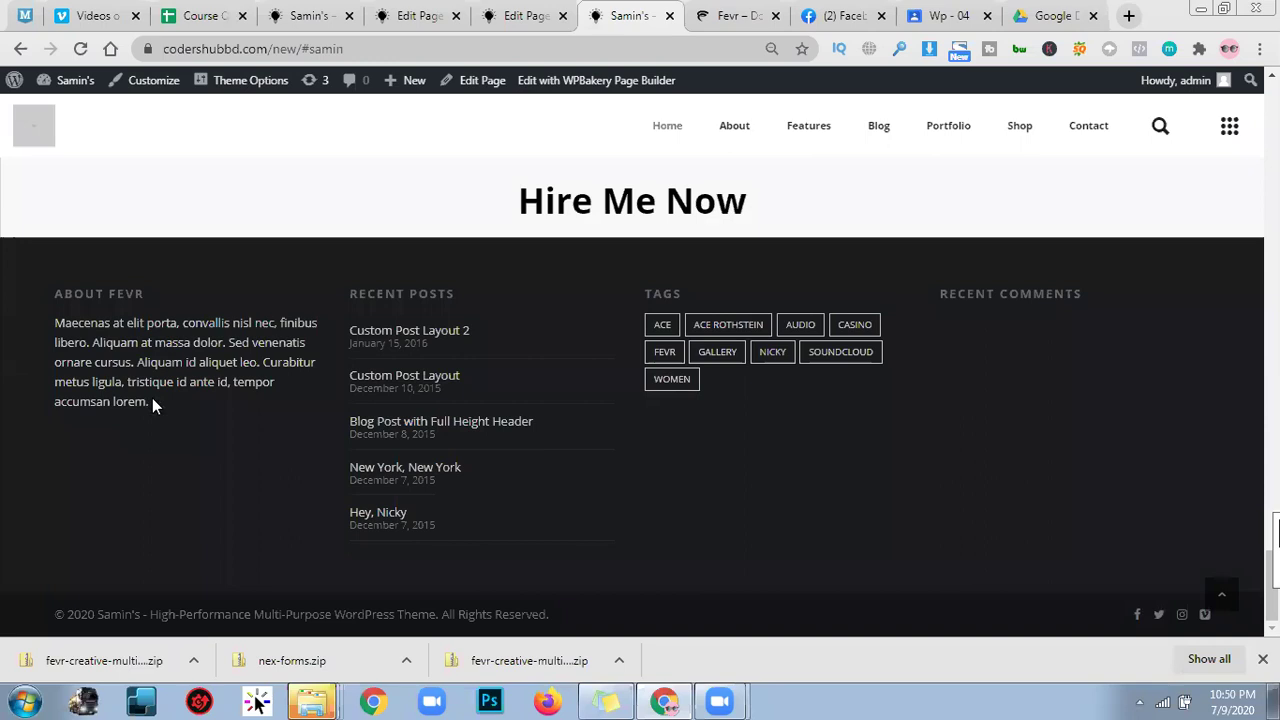
Examine the live homepage from the footer up to the header, including the Portfolio submenu and the "Hire Me Now" button.
scroll(334, 294, "up", 10)
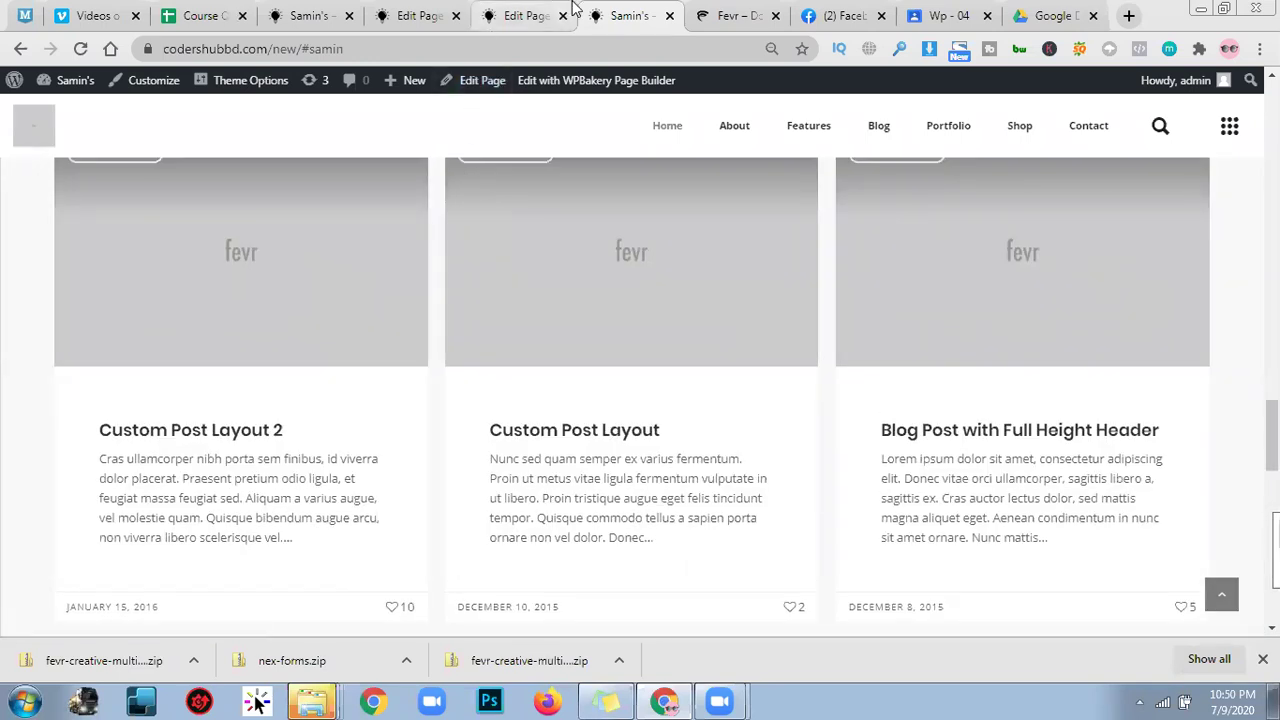
scroll(540, 410, "up", 10)
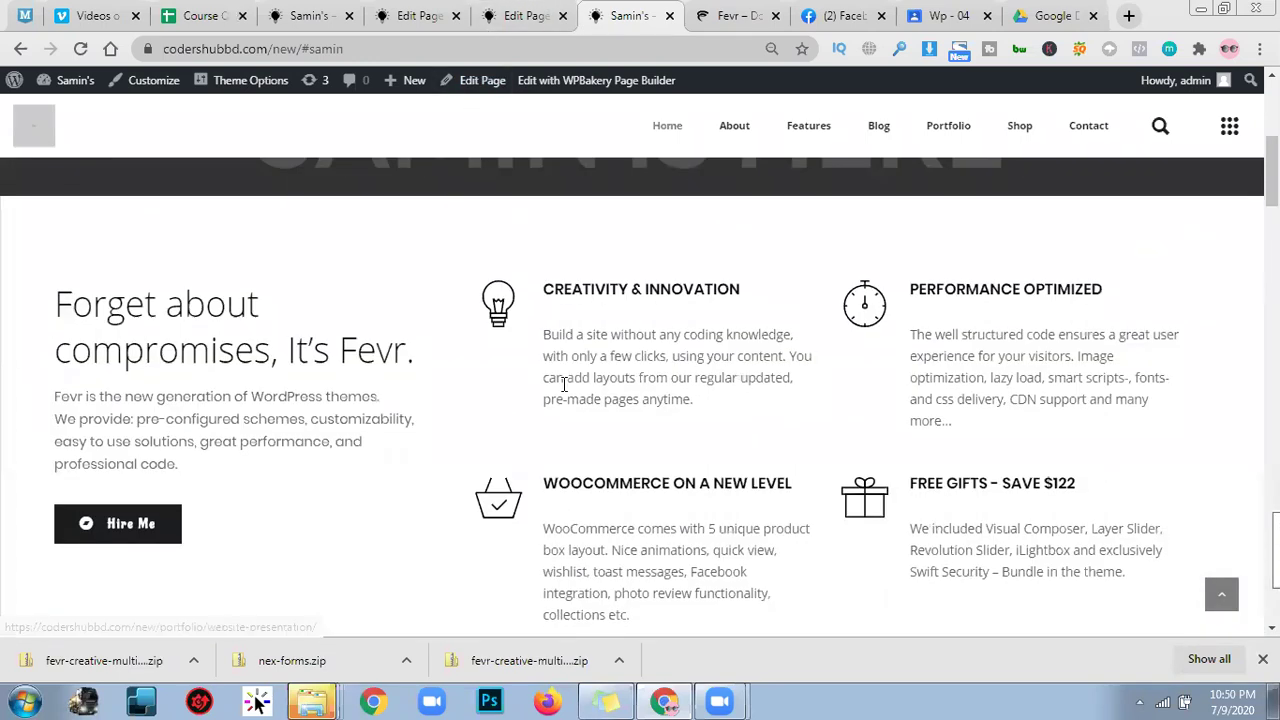
scroll(567, 383, "up", 5)
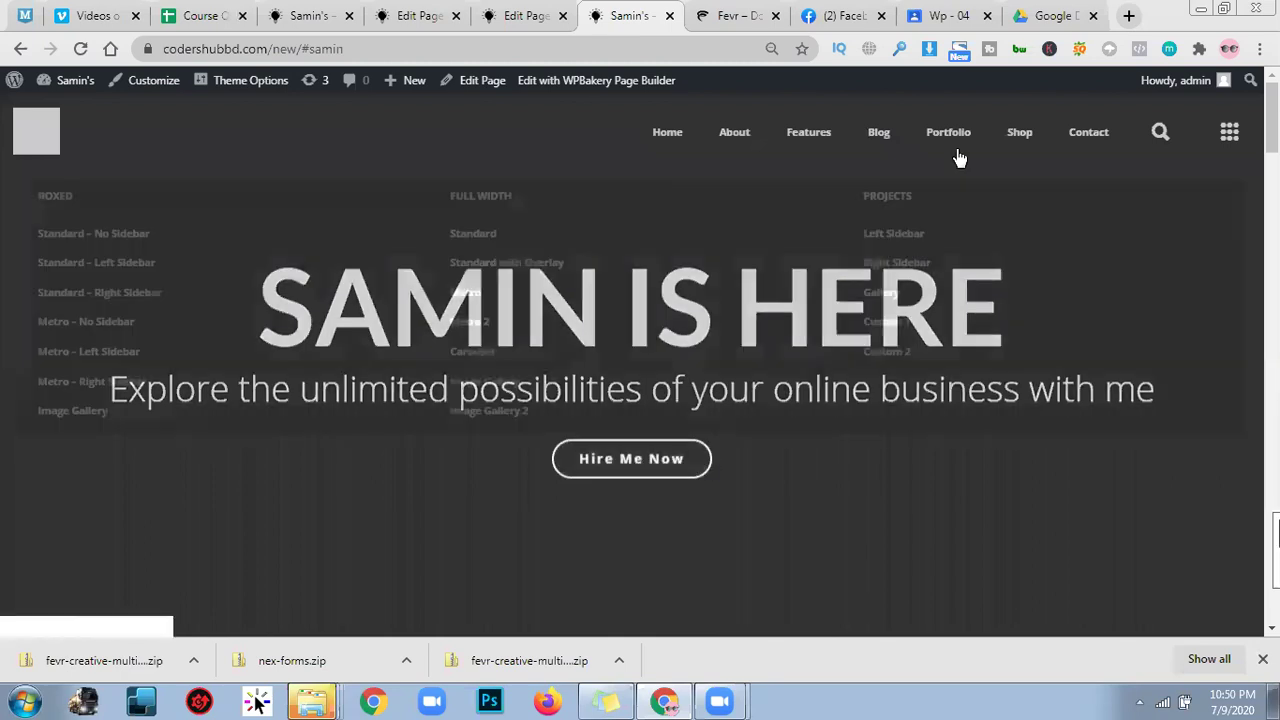
mouse_move(955, 145)
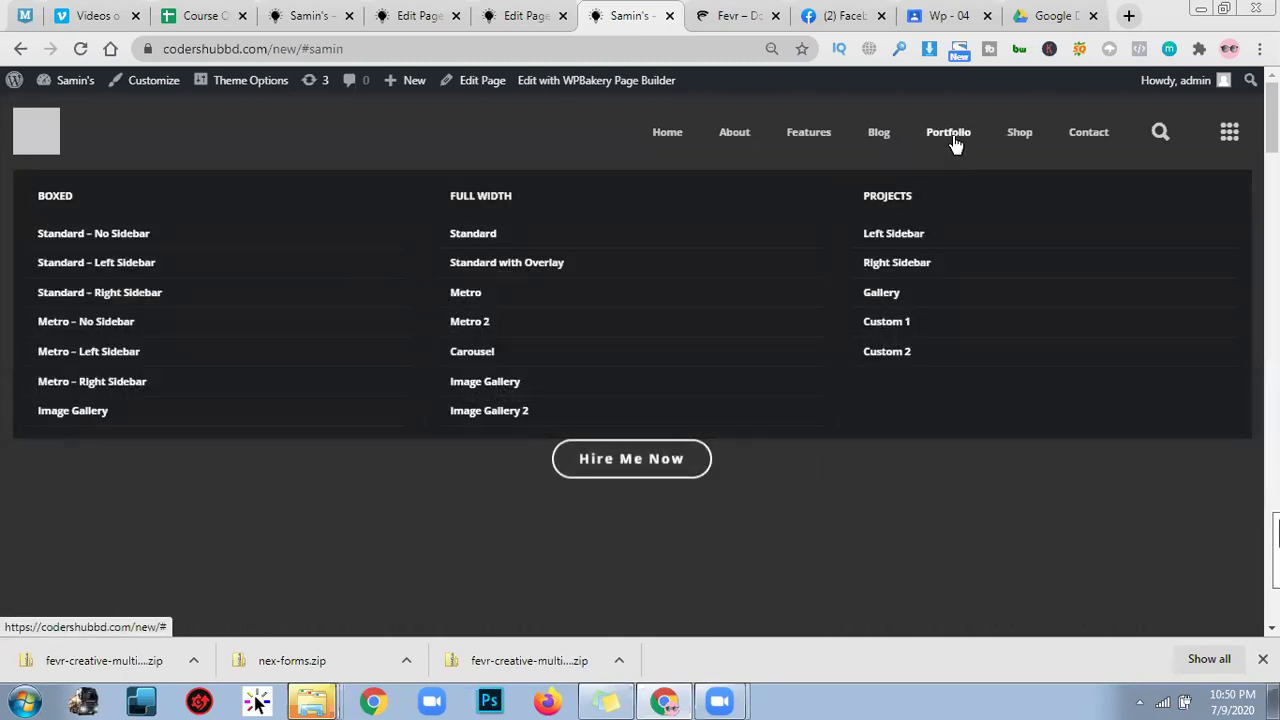
mouse_move(1100, 137)
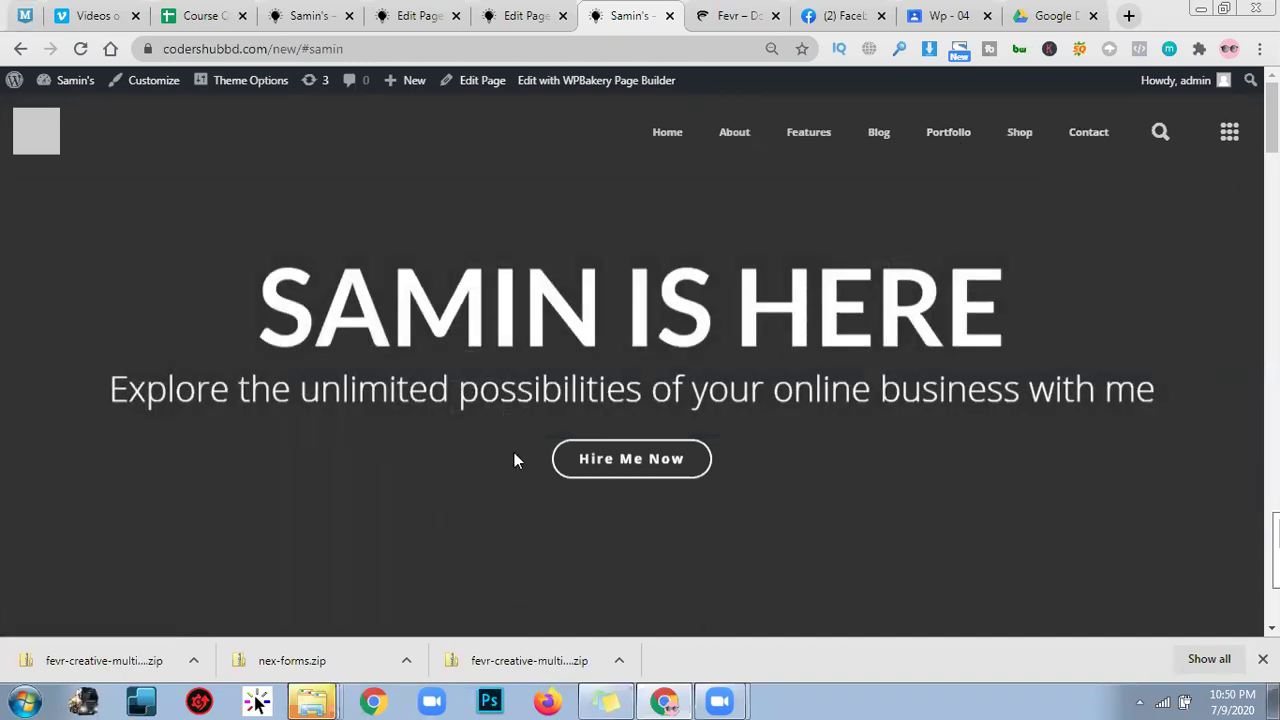
scroll(633, 400, "down", 1)
In the Home page's backend editor, clear the MP4 File URL in the header's background settings.
left_click(520, 15)
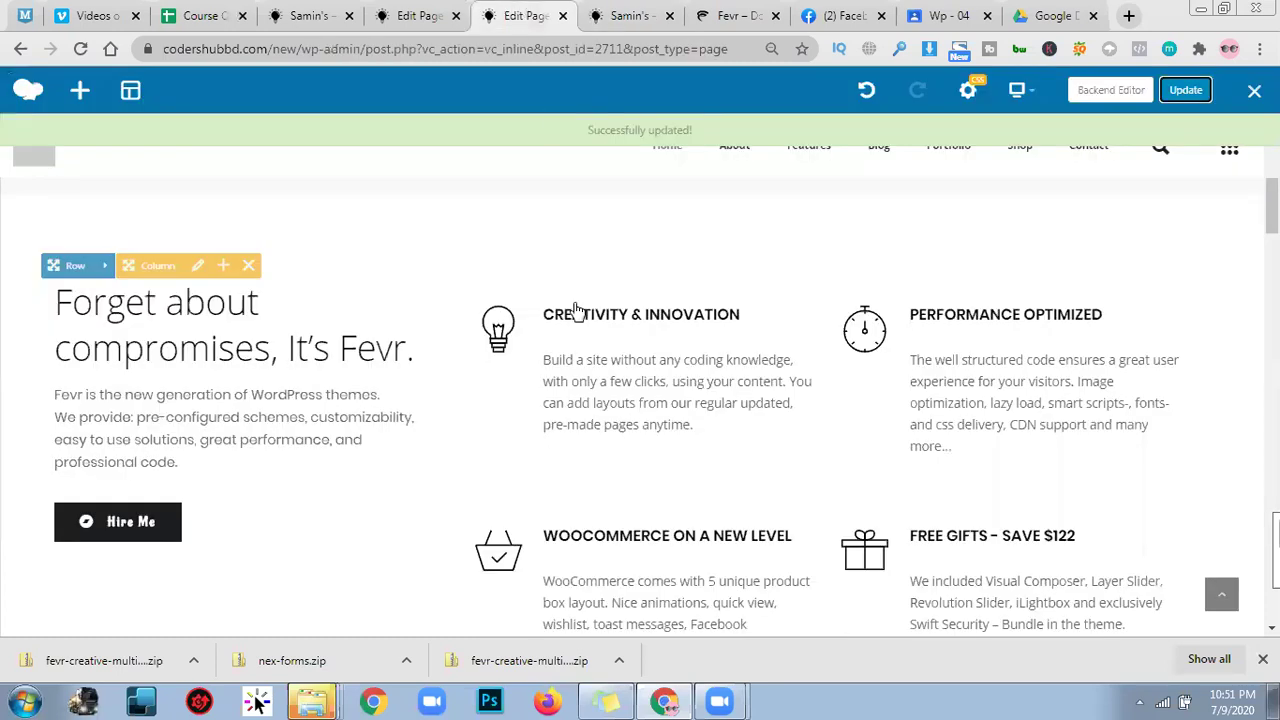
scroll(608, 303, "up", 4)
scroll(654, 423, "down", 1)
scroll(690, 480, "up", 1)
left_click(437, 12)
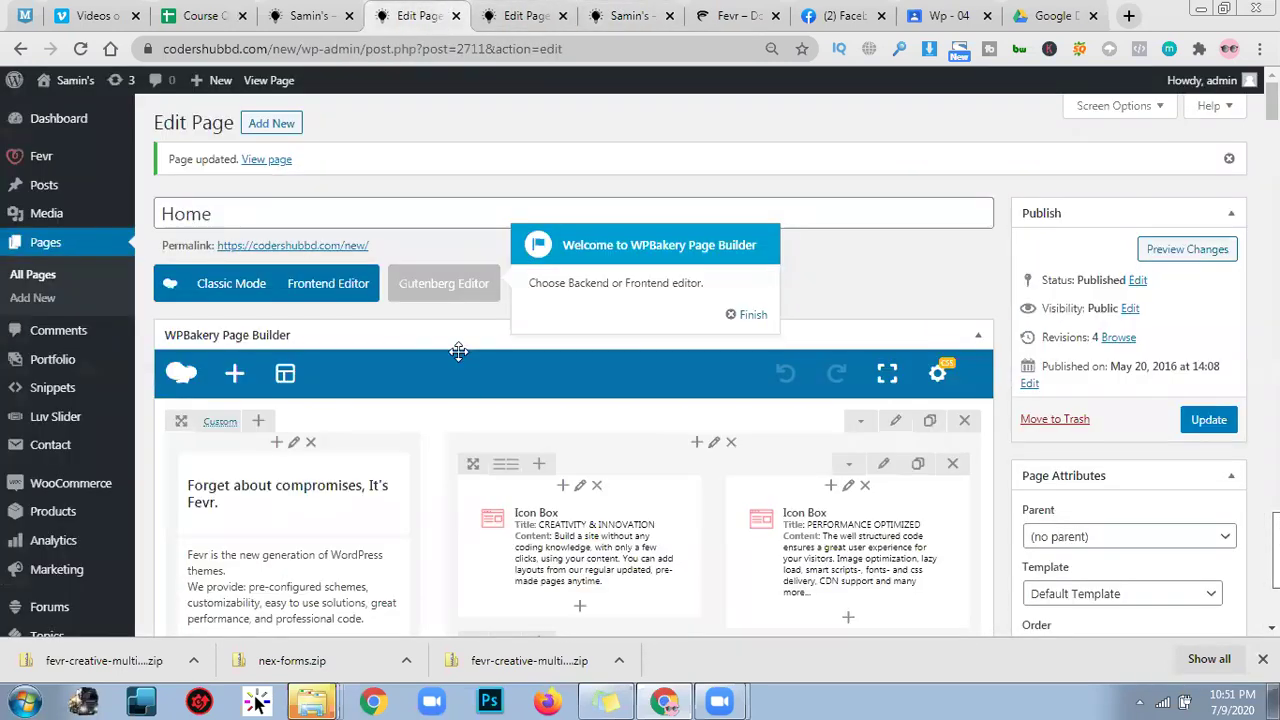
scroll(463, 380, "down", 3)
scroll(480, 385, "down", 15)
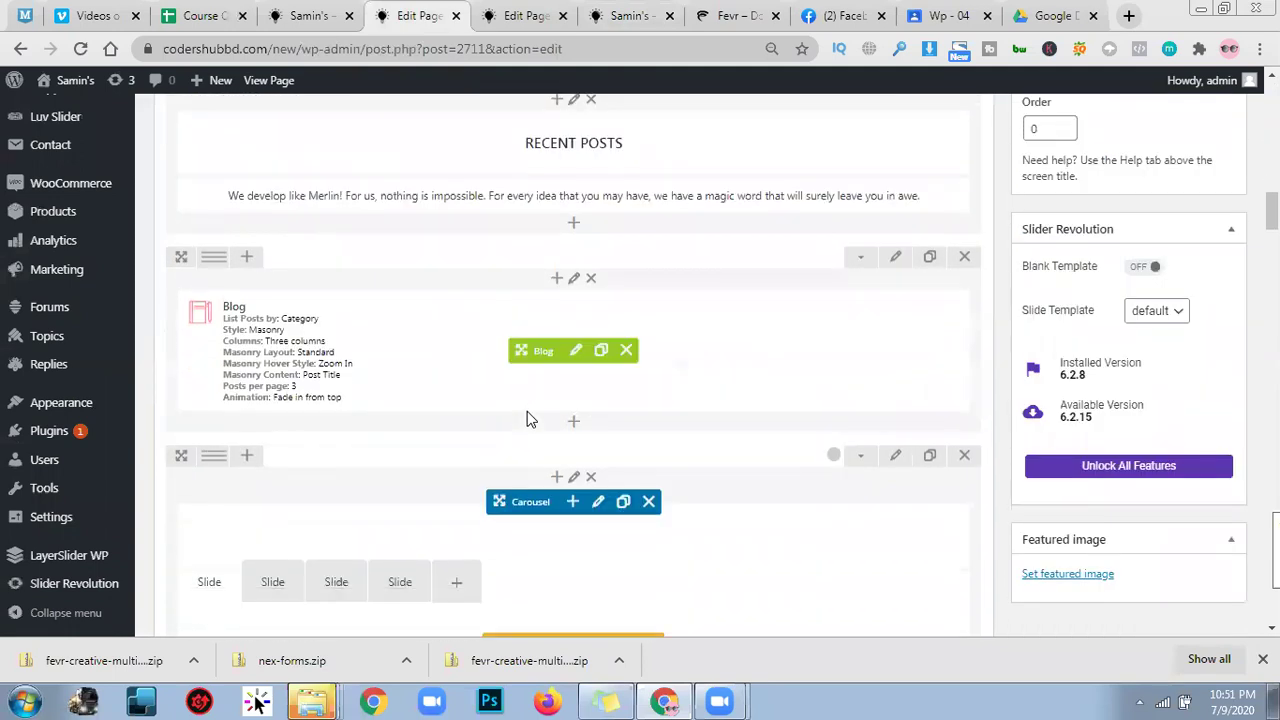
scroll(527, 420, "down", 4)
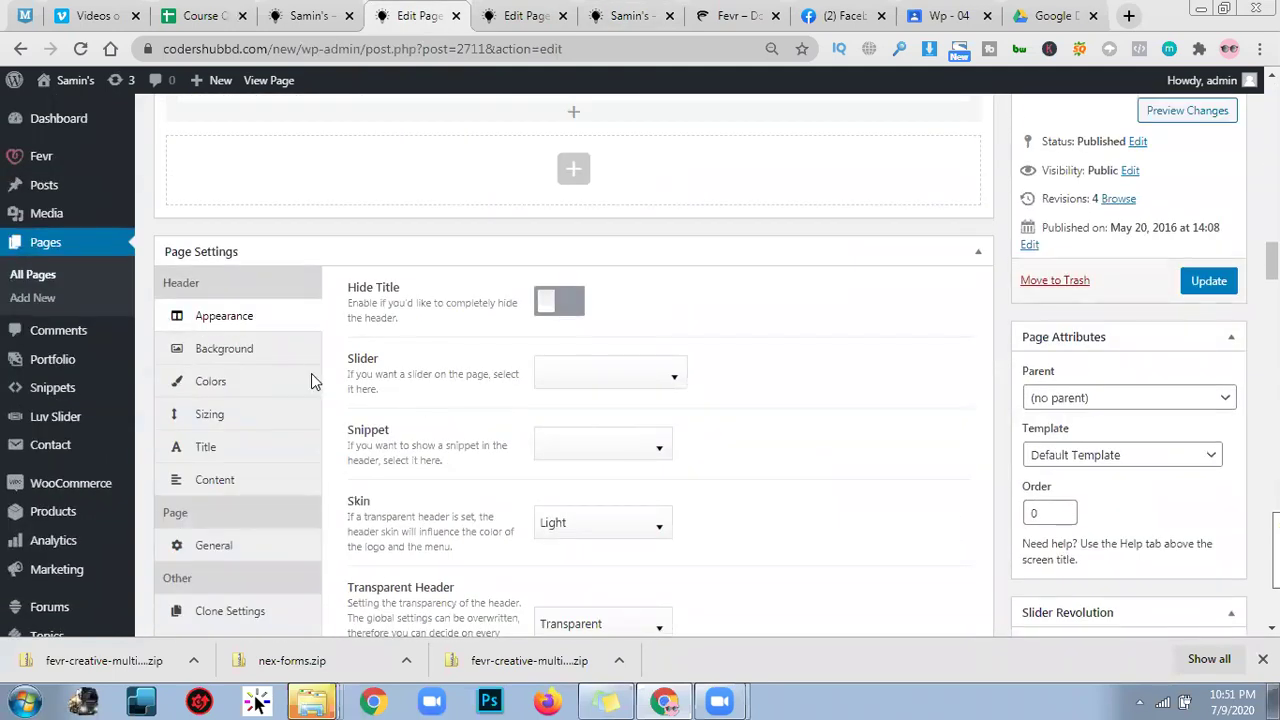
left_click(287, 362)
left_click(815, 351)
key("ctrl+a")
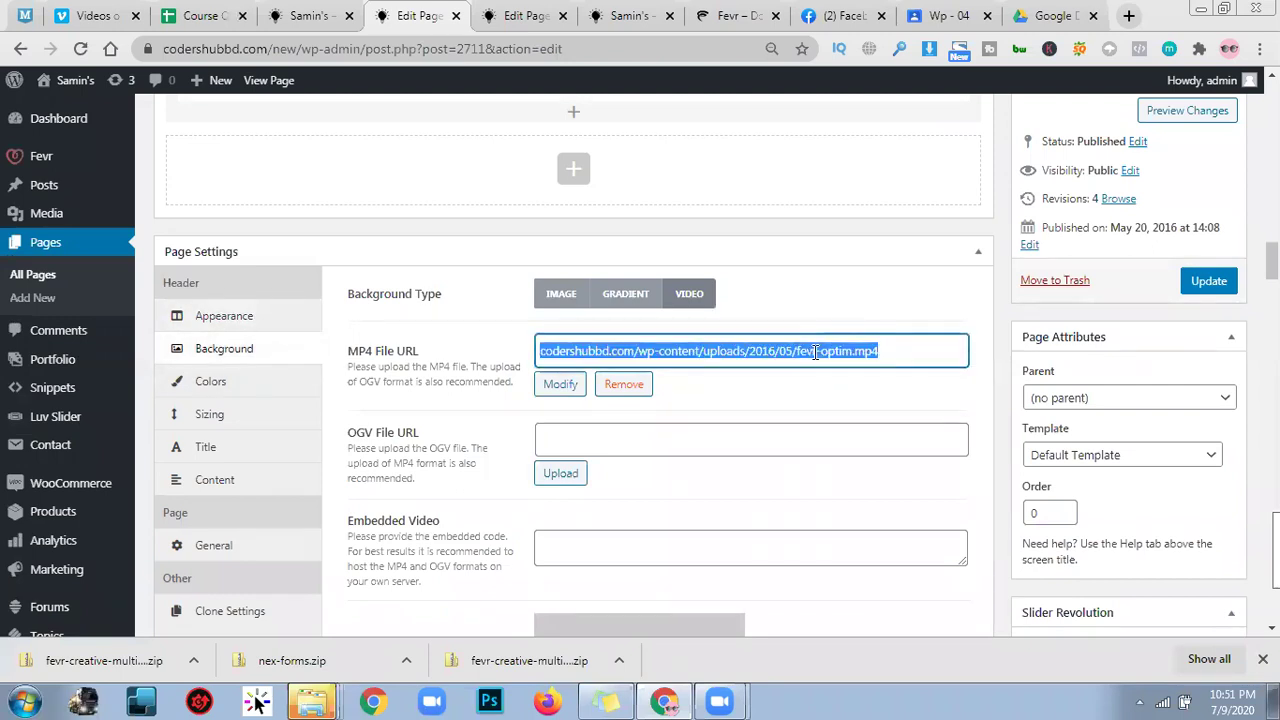
key("BackSpace")
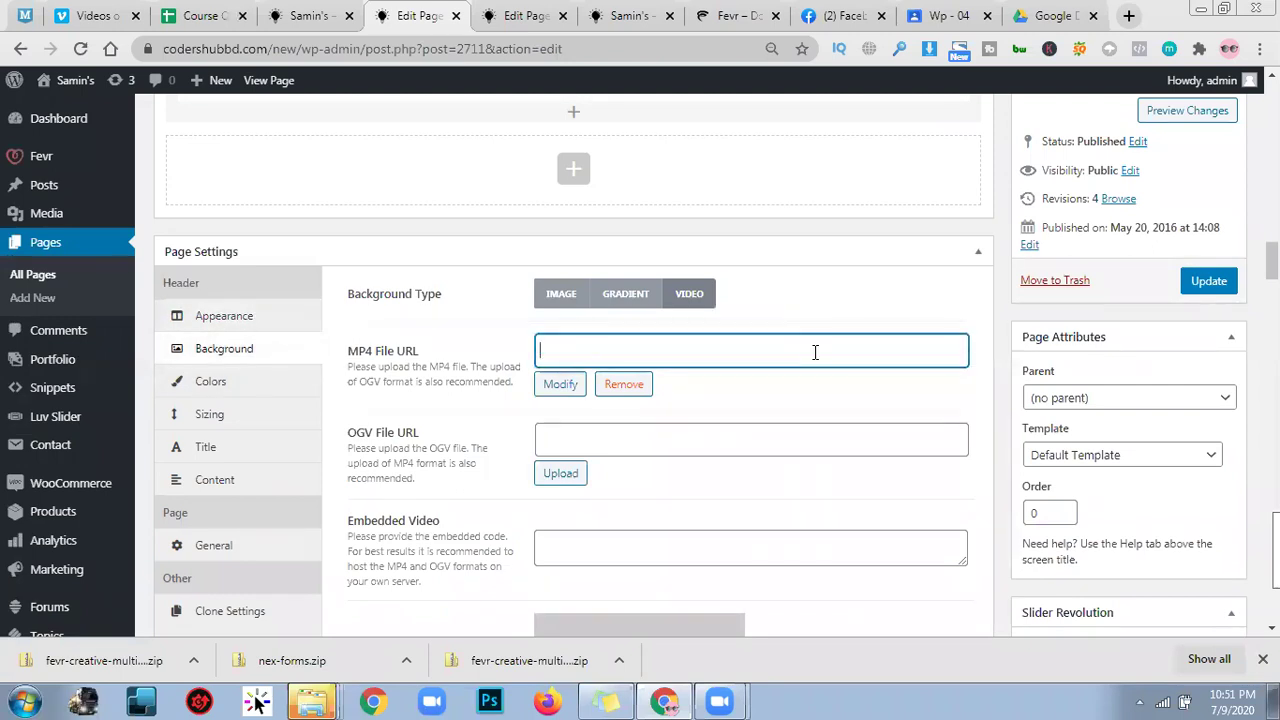
Compare the Image and Video background type options for the page header, ending on Video.
left_click(568, 292)
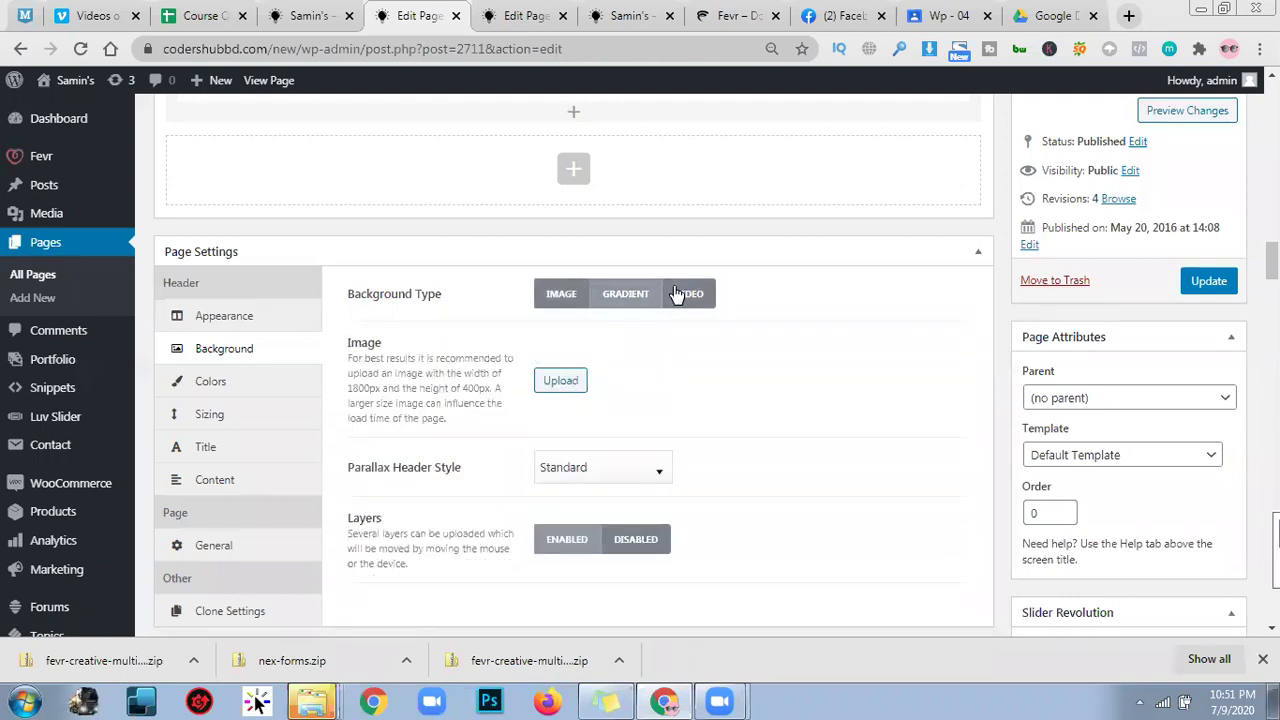
left_click(679, 294)
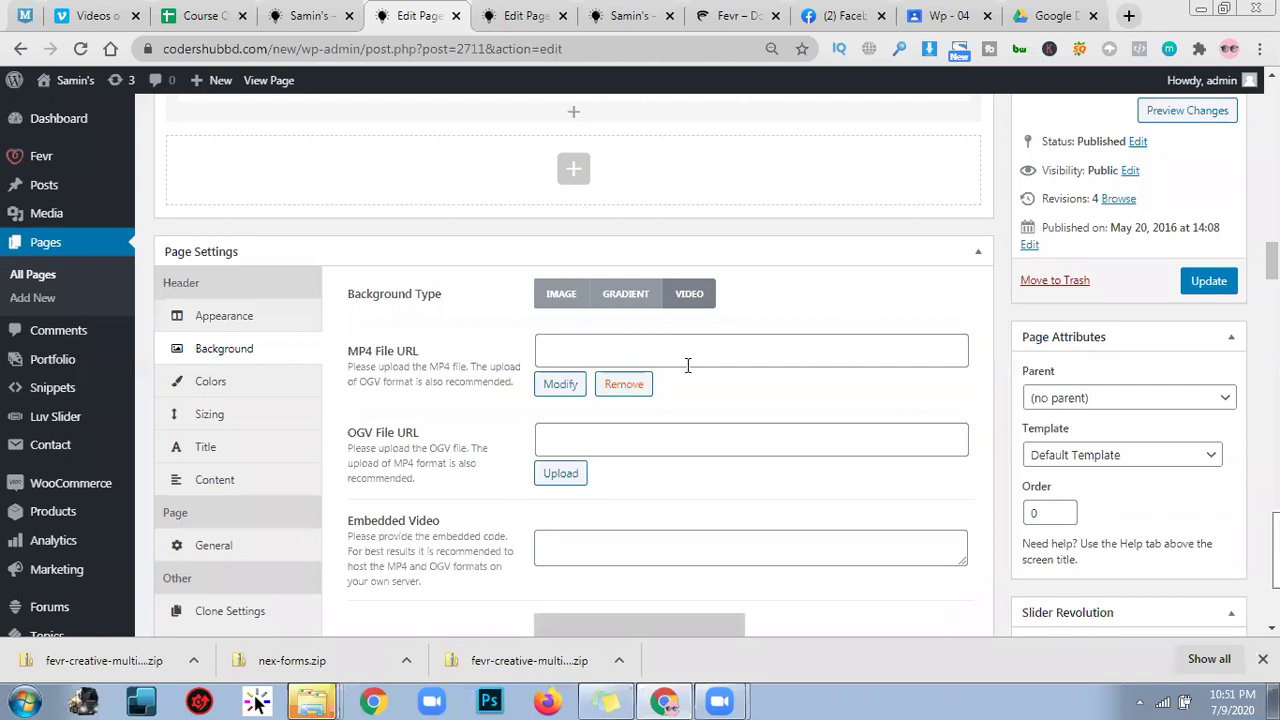
left_click(565, 294)
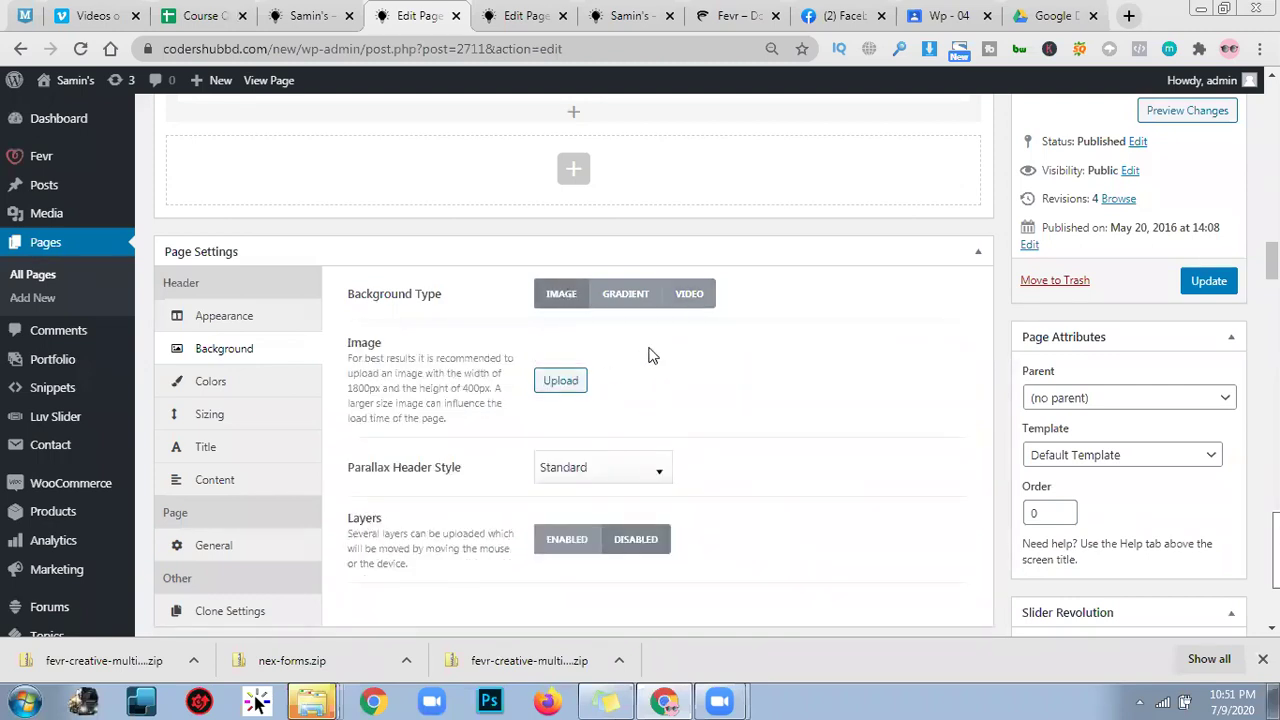
left_click(689, 296)
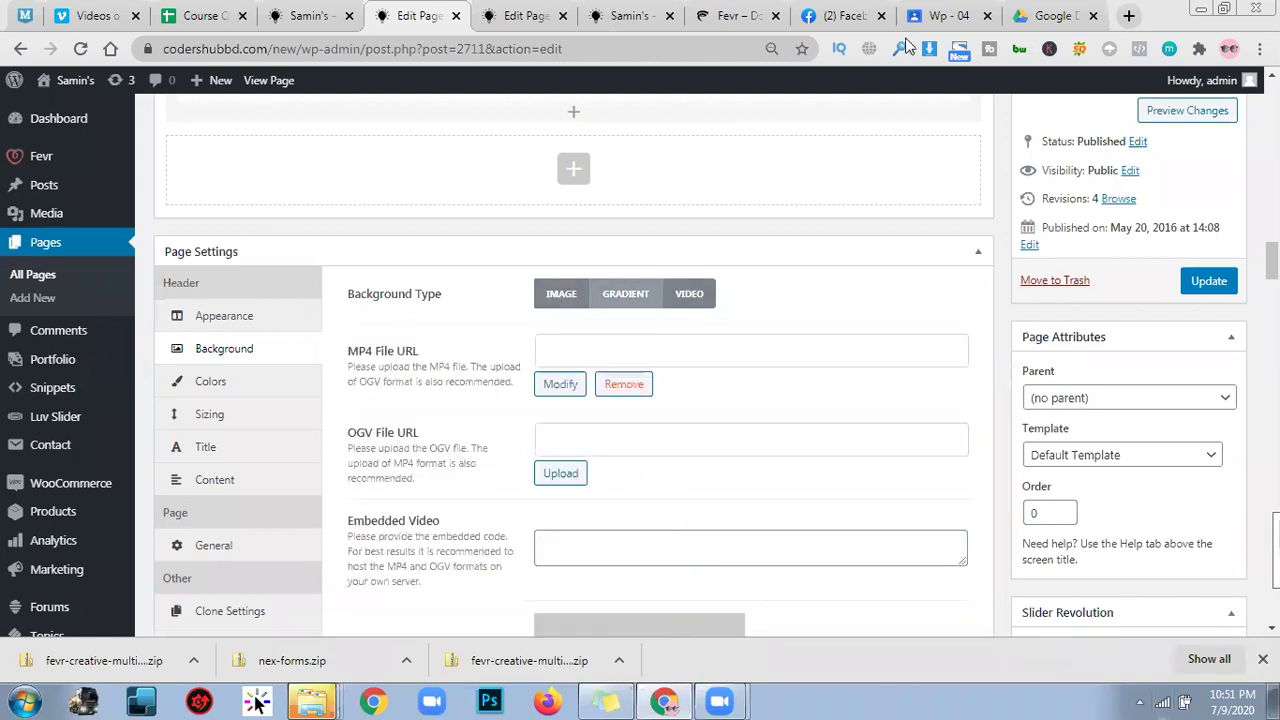
Pause the YouTube video "Rhodey vs Killian | Iron Man 3 (2013) [UHD 4K]" and copy its URL.
left_click(1045, 18)
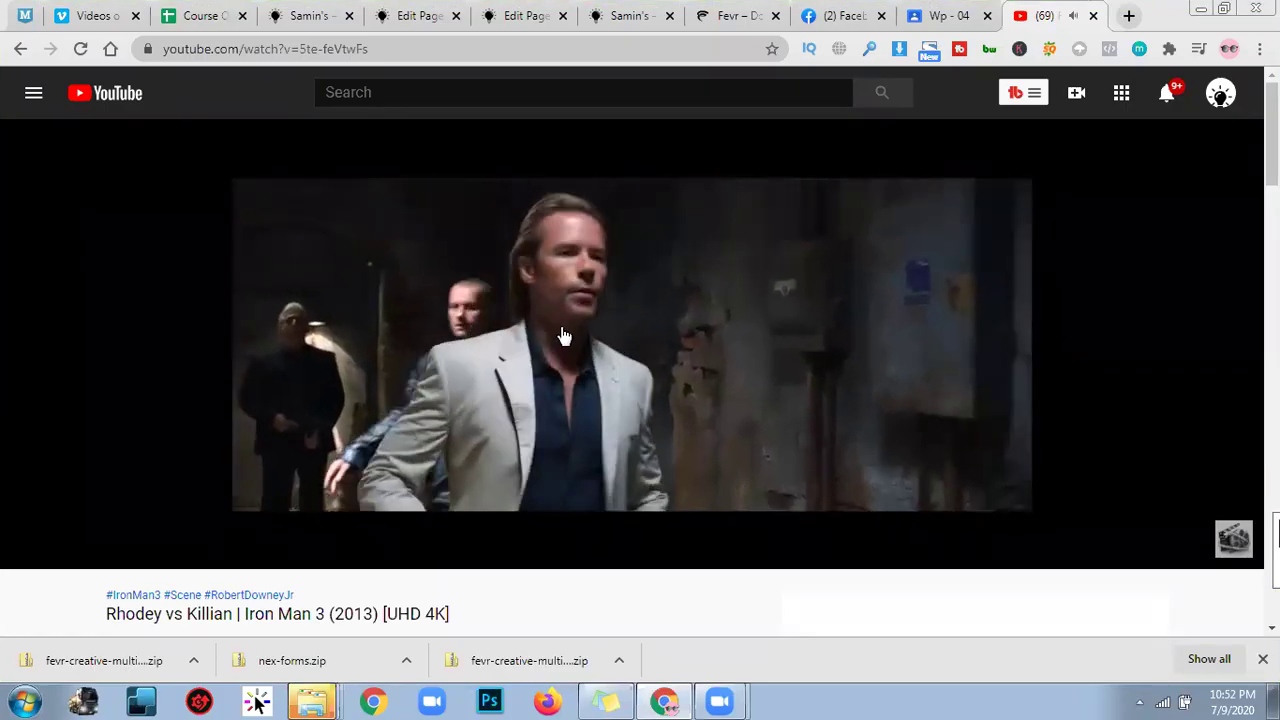
left_click(409, 397)
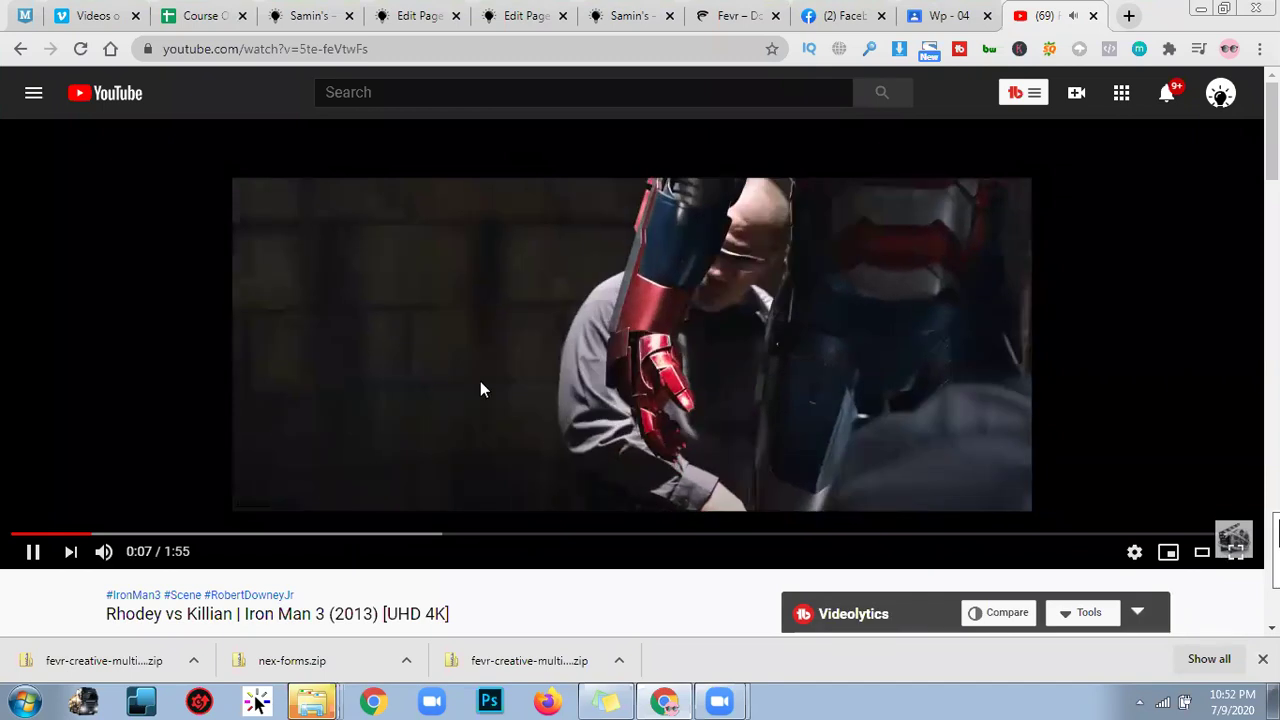
left_click(432, 50)
key("ctrl+c")
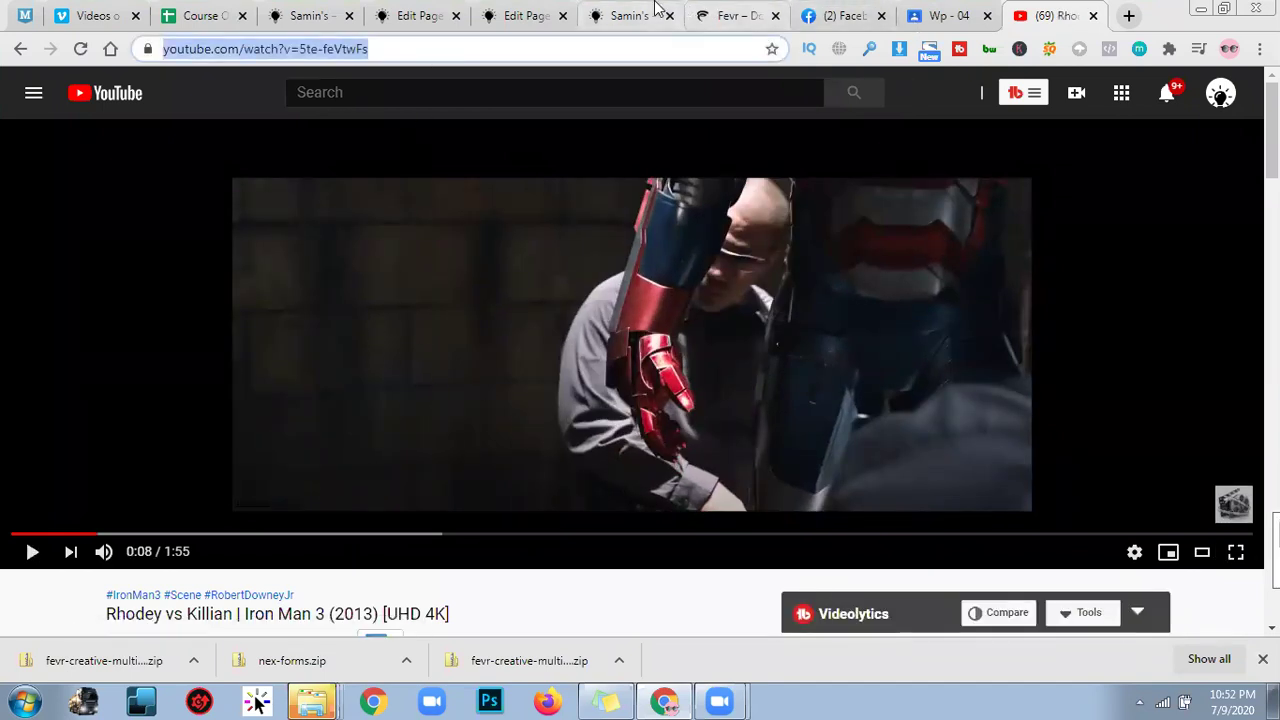
Paste the YouTube URL as the header background's MP4 File URL in the backend editor and update the Home page.
left_click(600, 15)
left_click(520, 15)
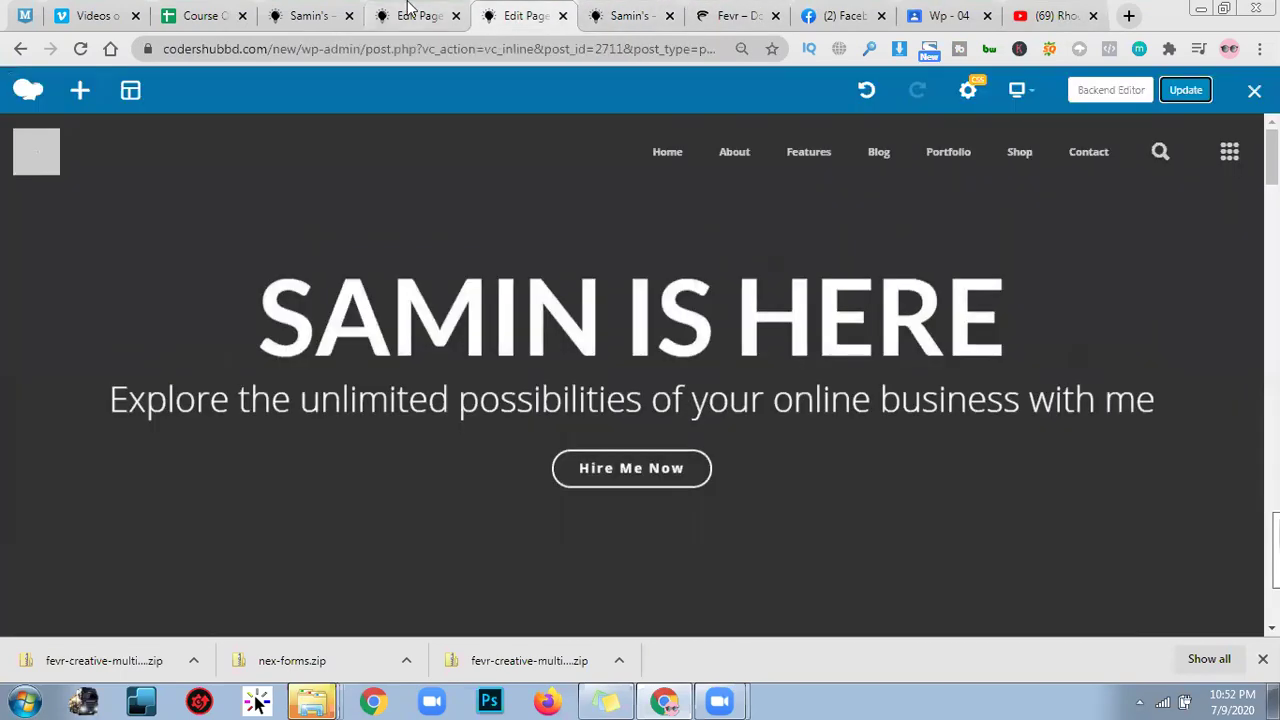
left_click(410, 14)
left_click(617, 350)
key("ctrl+v")
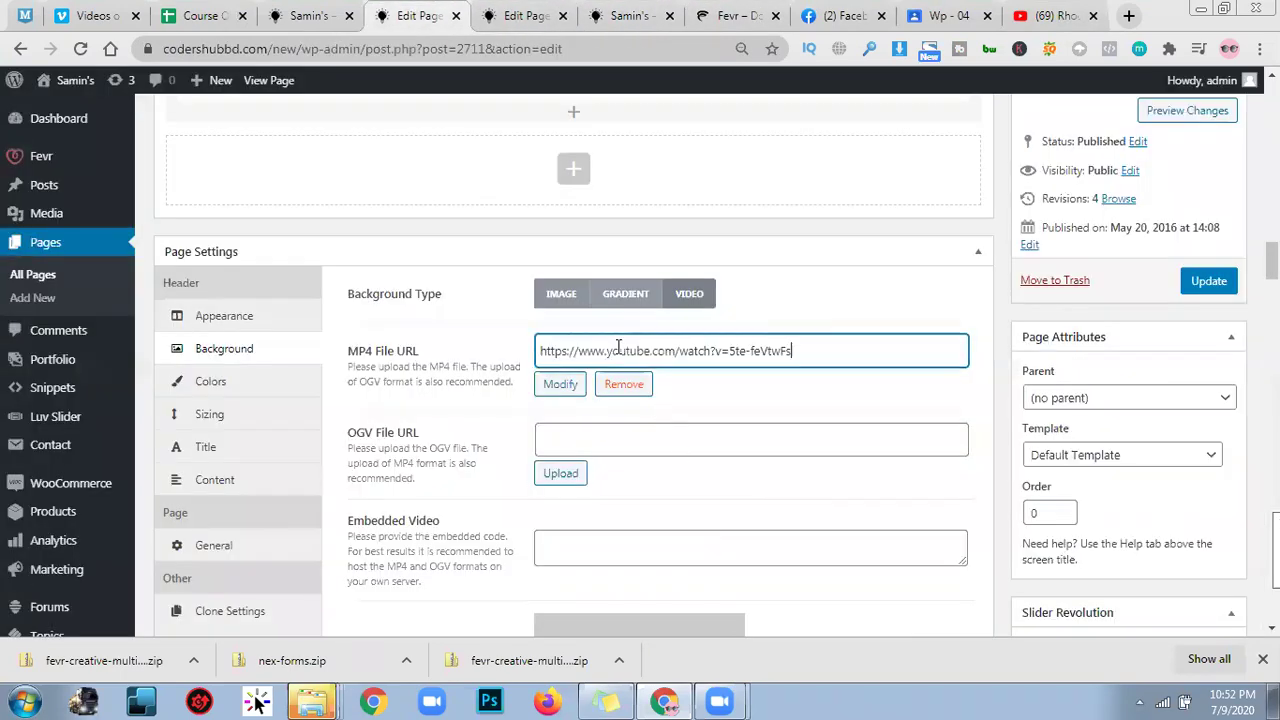
left_click(1206, 281)
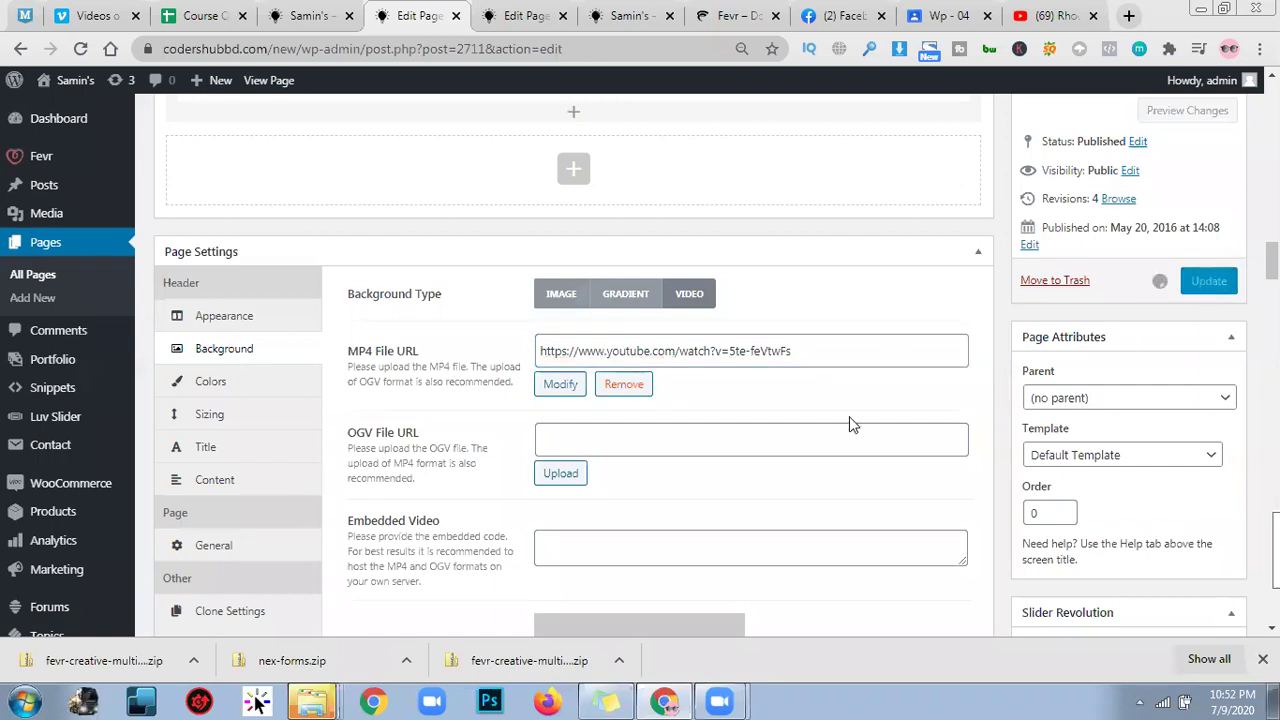
scroll(849, 420, "down", 1)
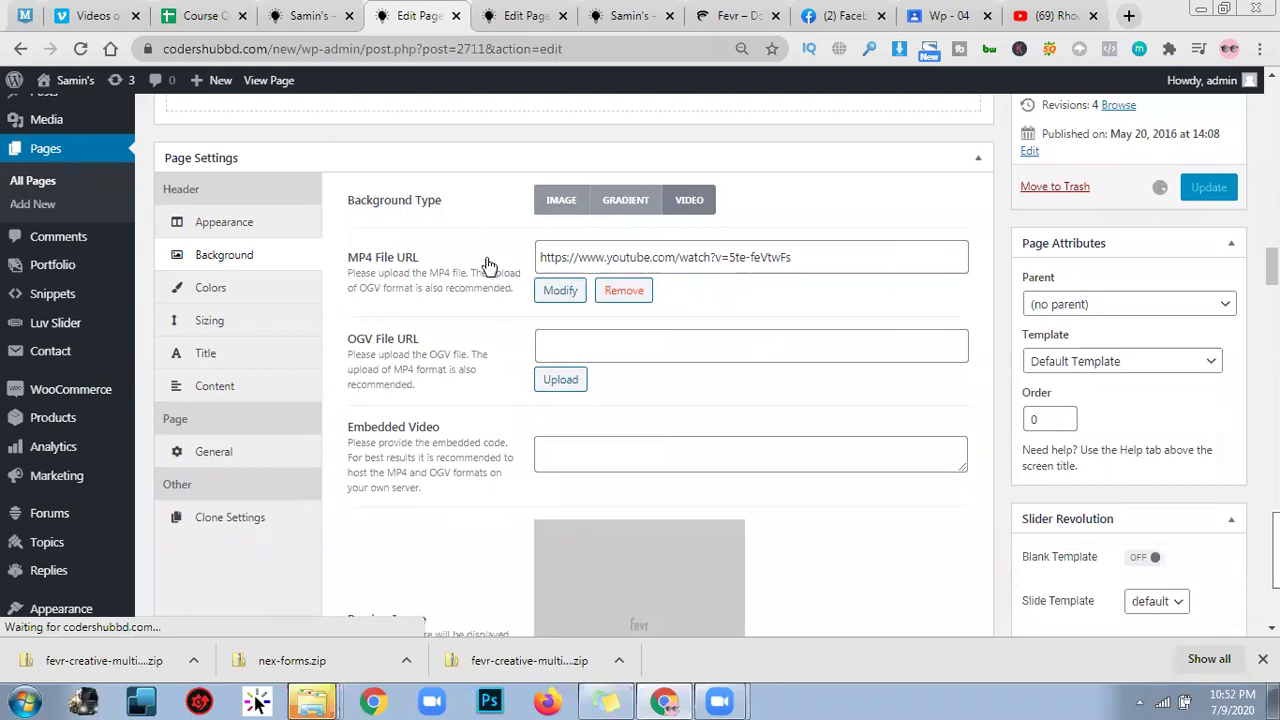
left_click(663, 257)
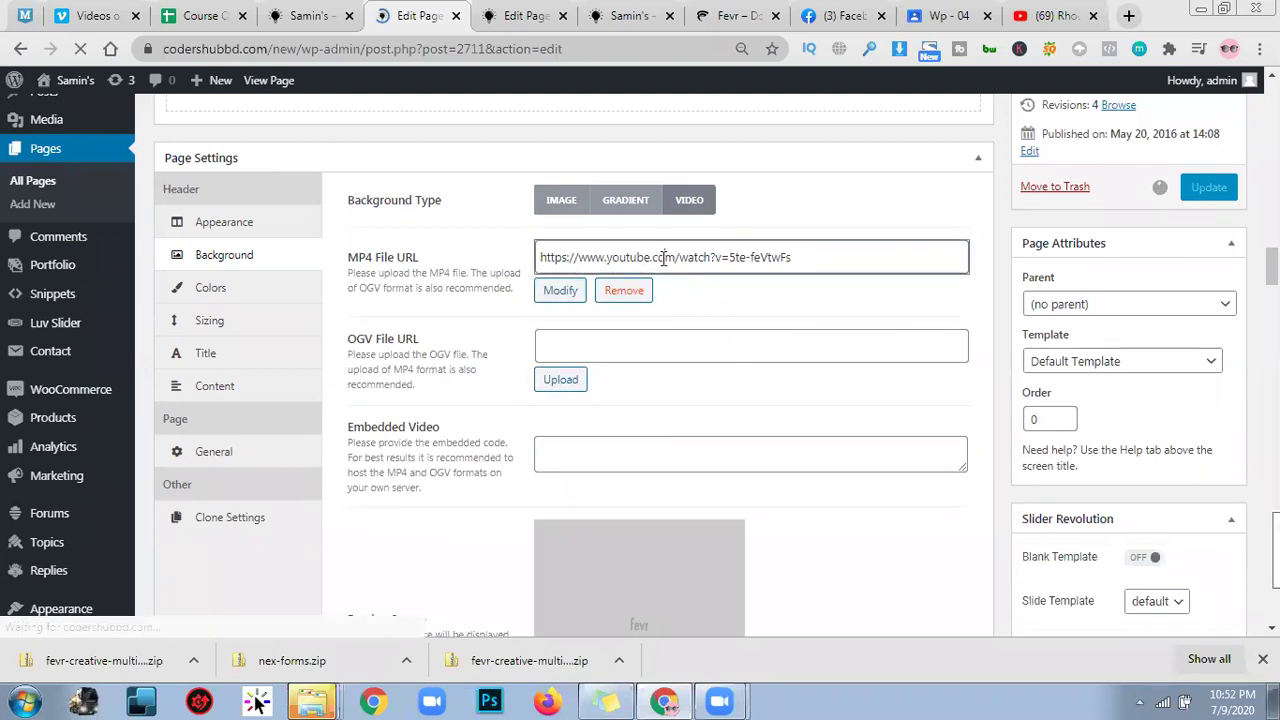
key("ctrl+a")
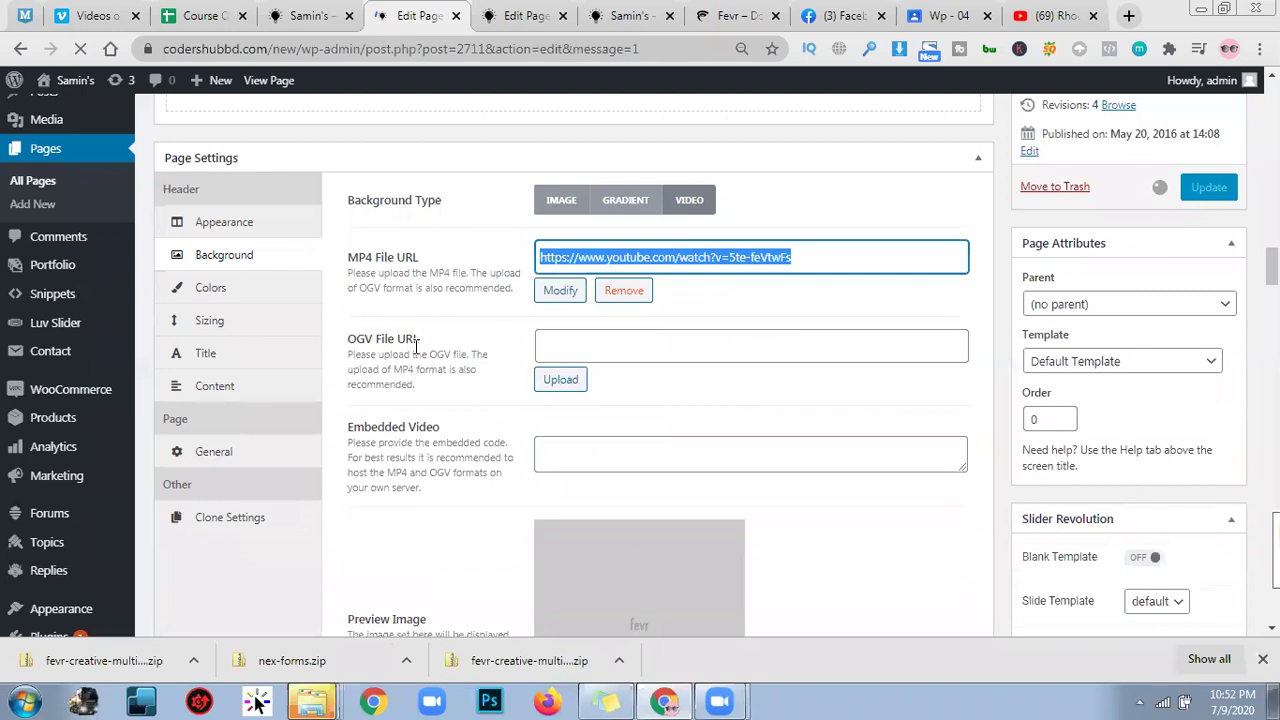
Reopen the header's background settings on the Home page's backend editor and clear the MP4 File URL.
scroll(834, 401, "down", 10)
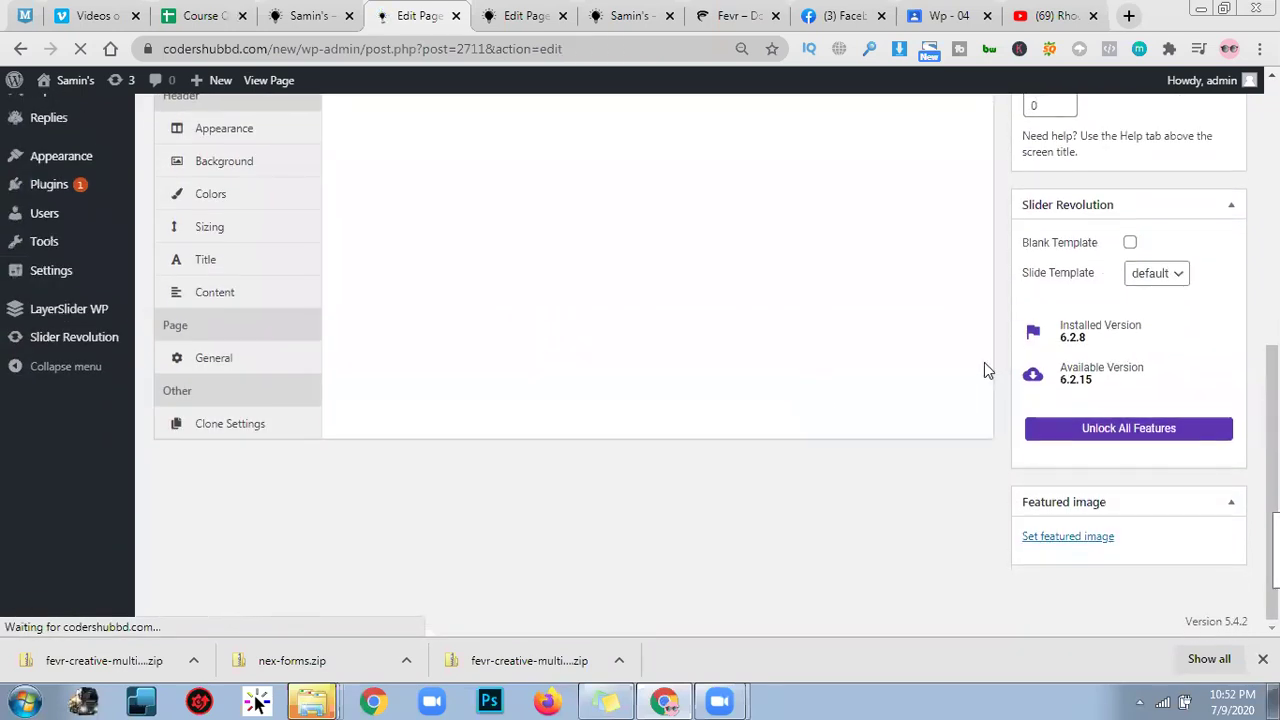
scroll(489, 447, "up", 5)
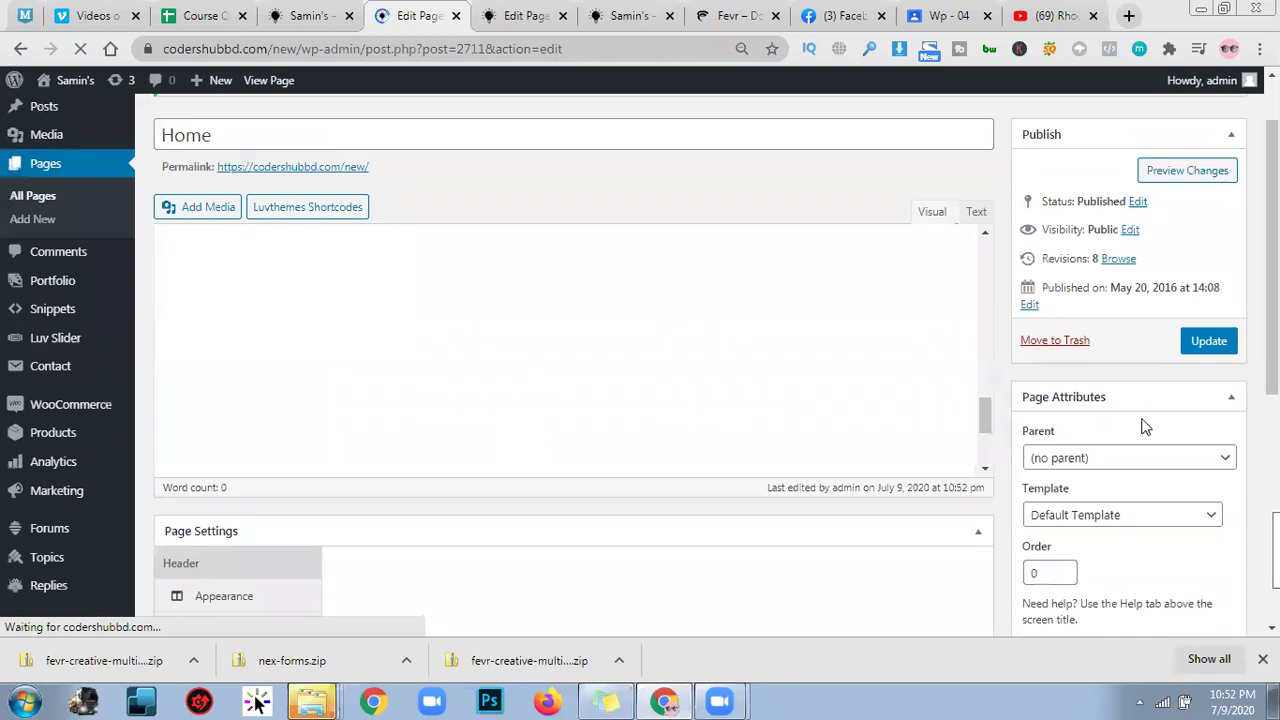
scroll(689, 354, "down", 4)
scroll(240, 357, "up", 1)
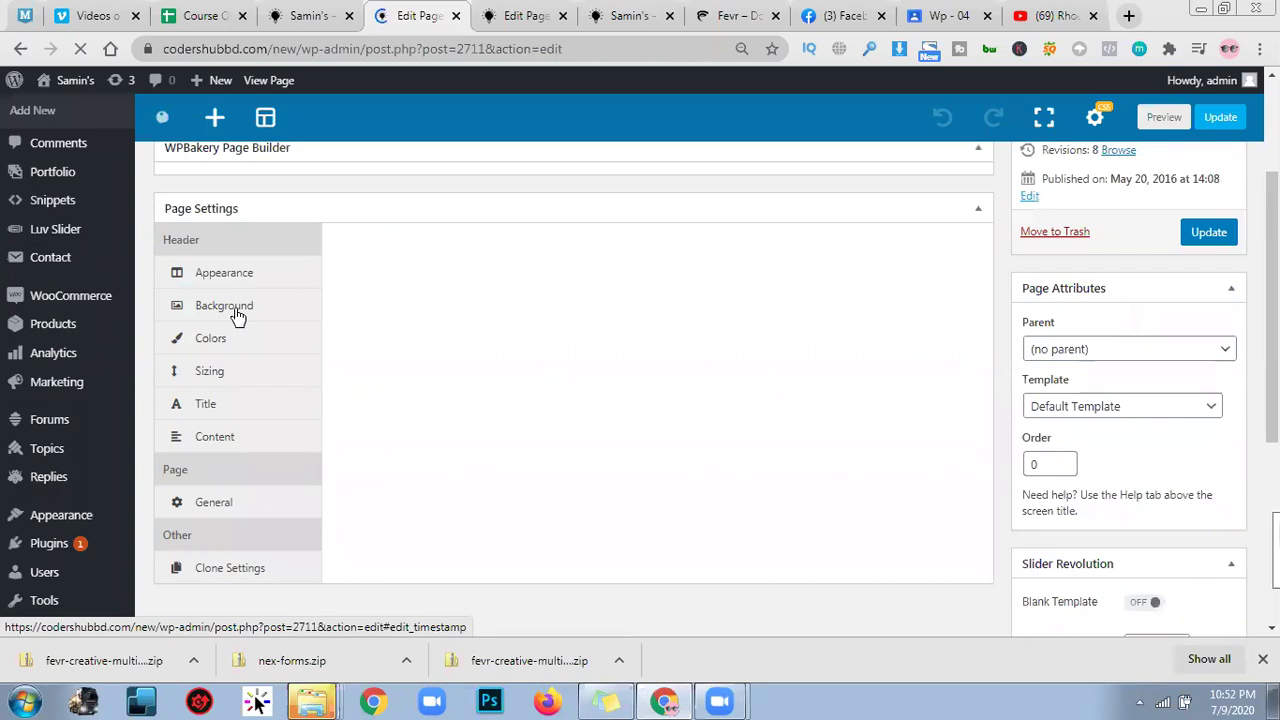
scroll(413, 400, "down", 10)
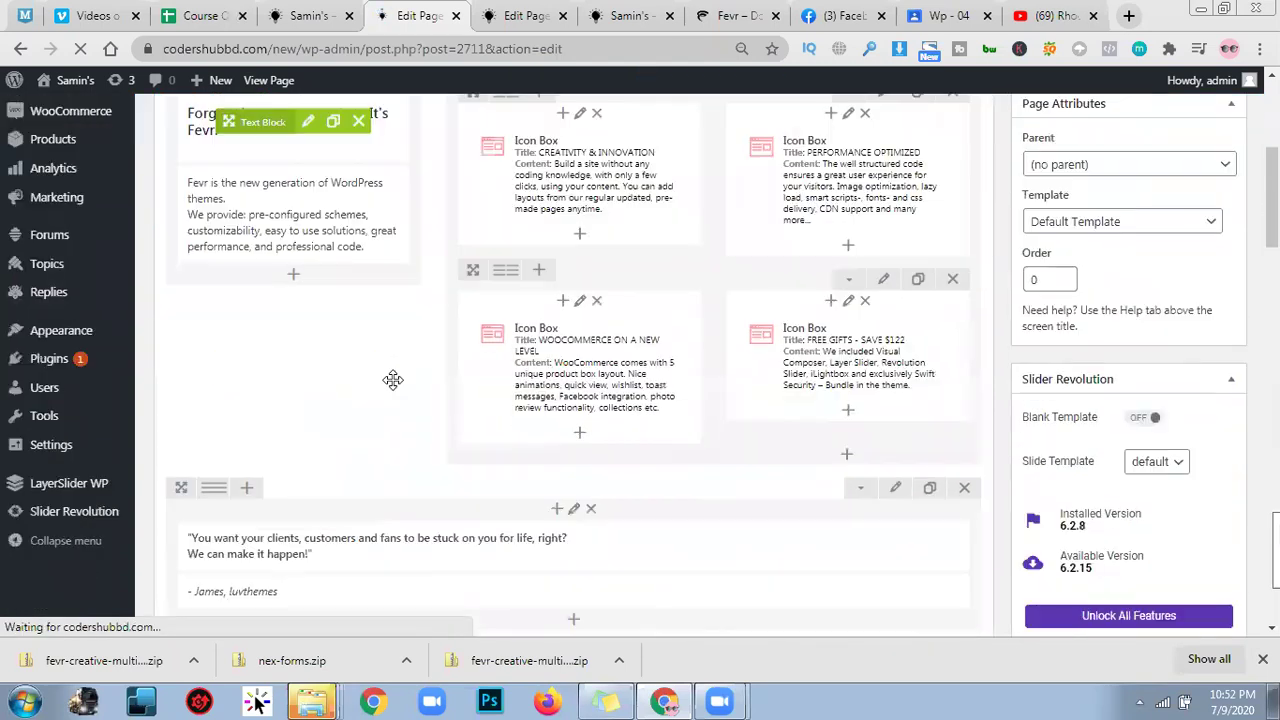
scroll(413, 400, "down", 10)
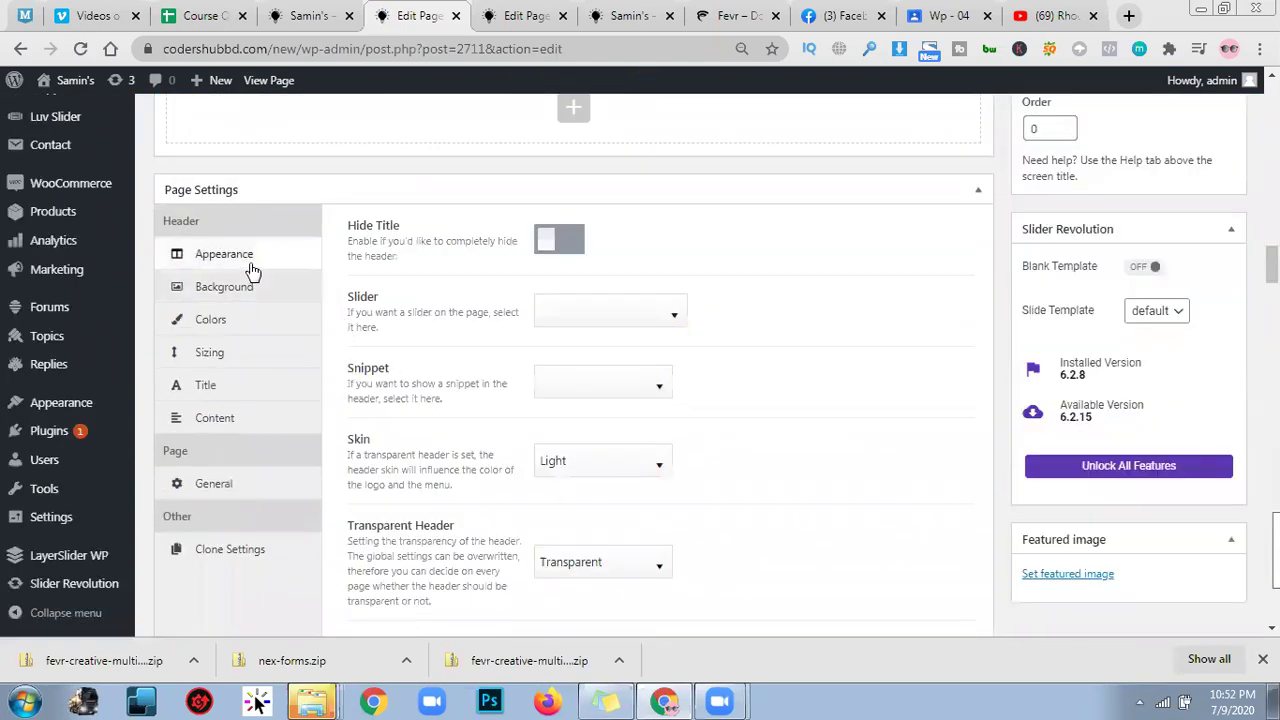
left_click(240, 288)
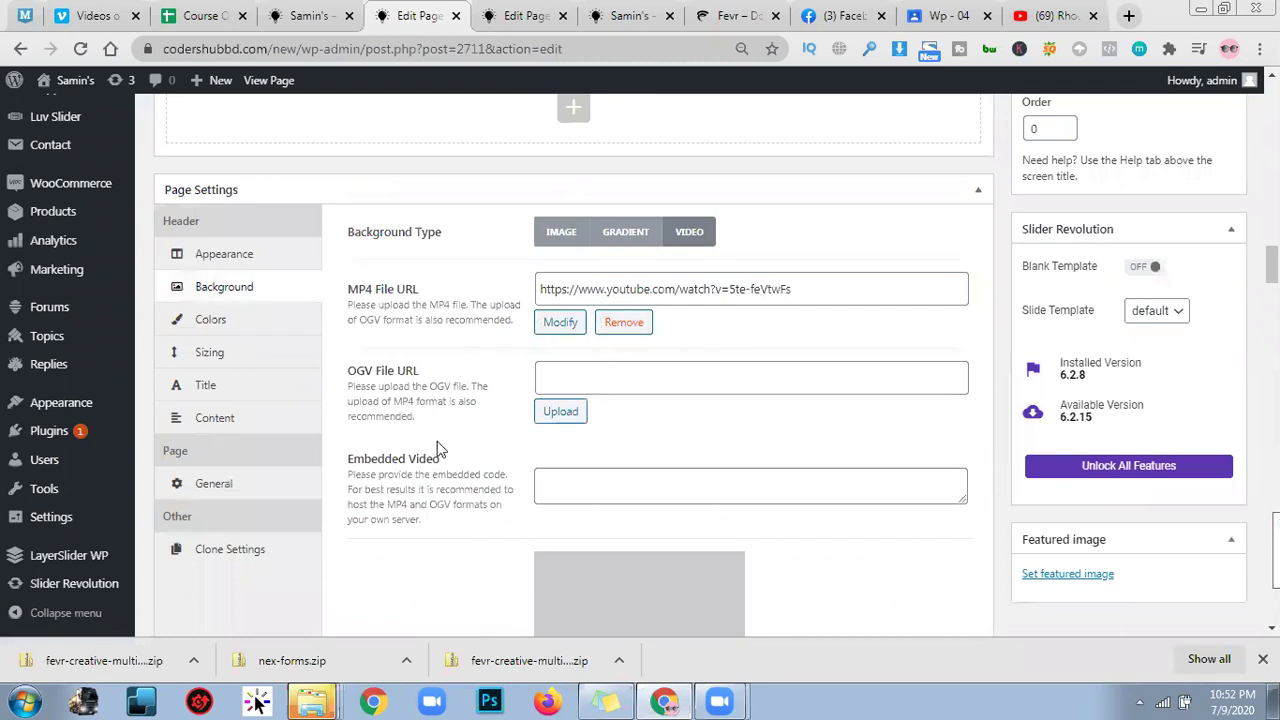
scroll(555, 466, "down", 3)
scroll(634, 454, "up", 4)
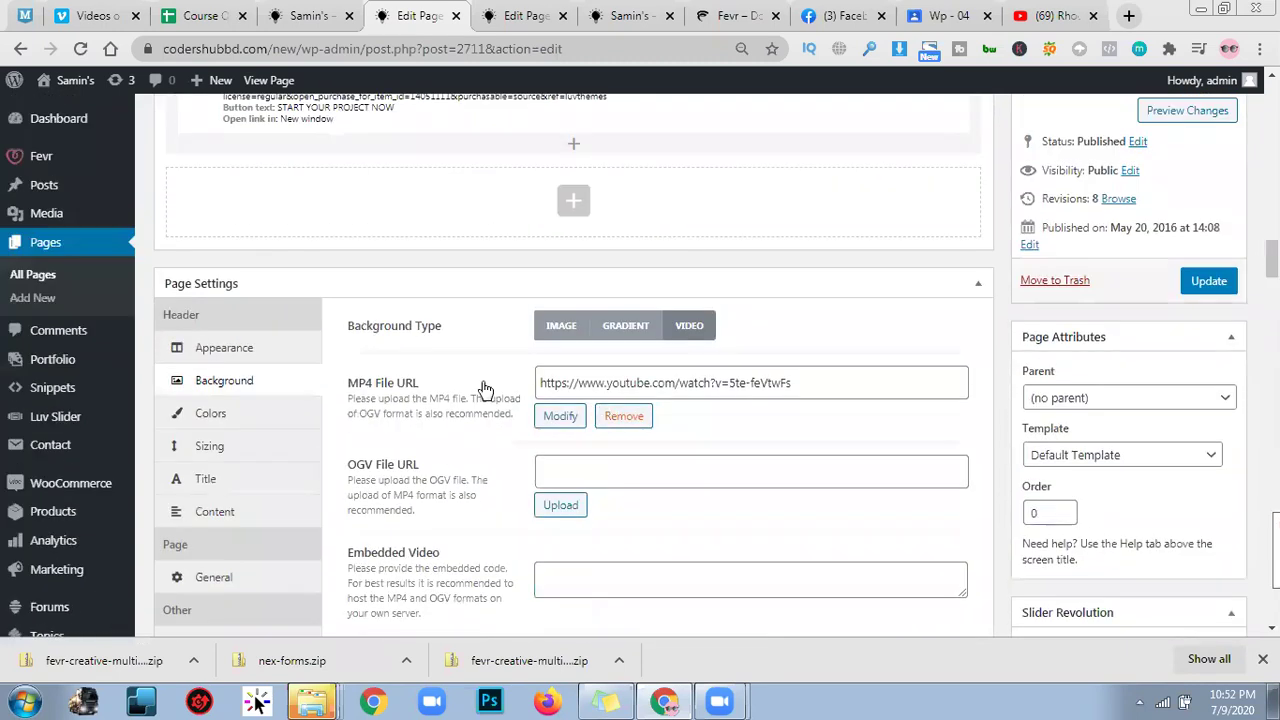
triple_click(698, 393)
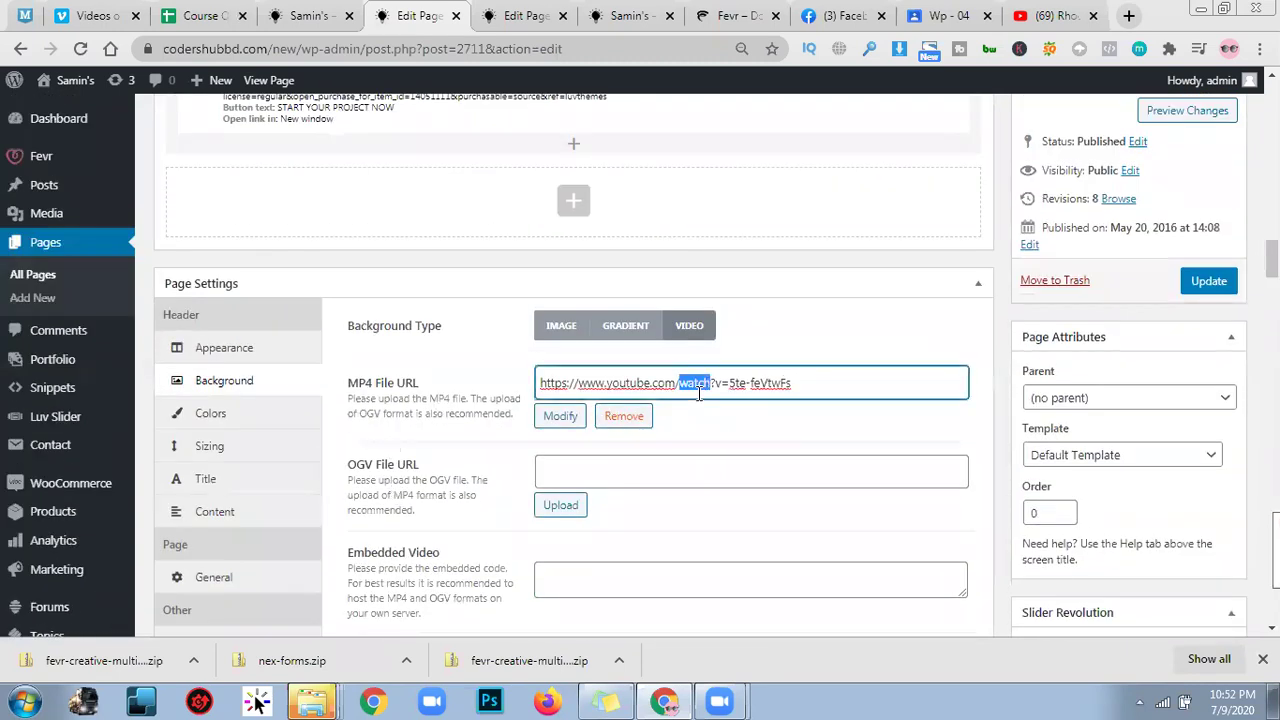
key("BackSpace")
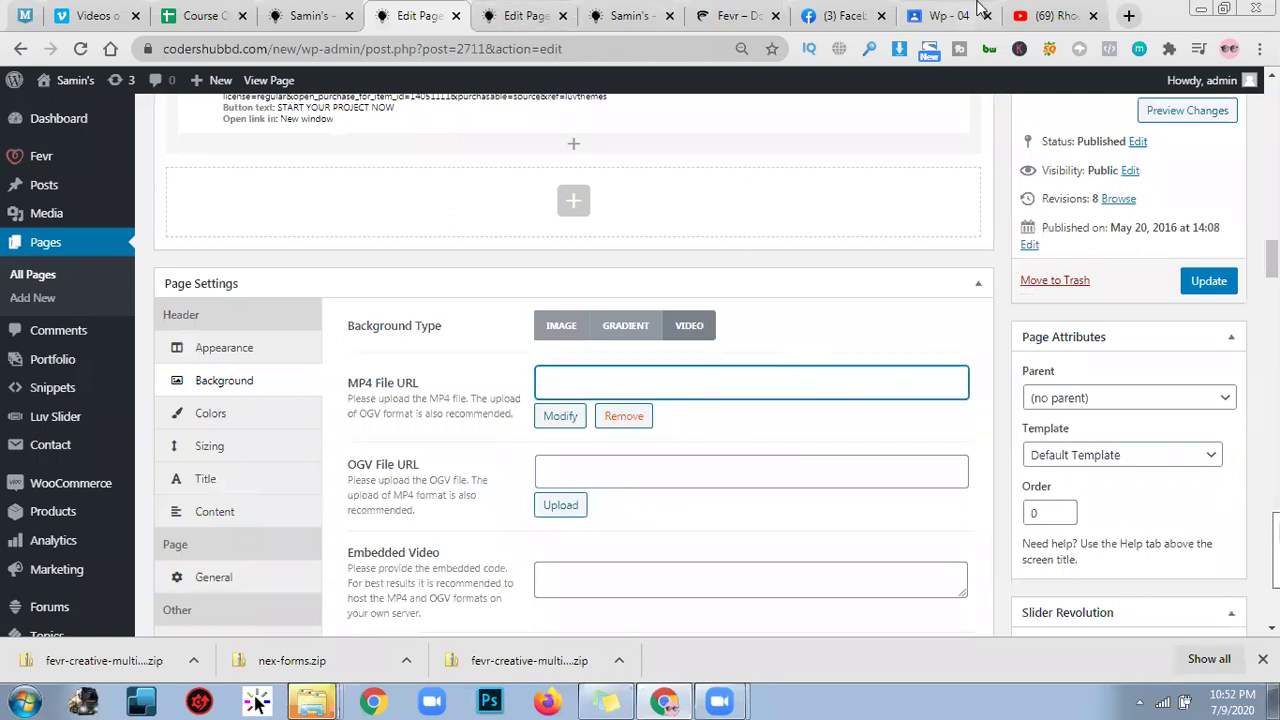
Switch to the YouTube video "Rhodey vs Killian | Iron Man 3 (2013) [UHD 4K]" and copy its embed code from the share options.
left_click_drag(1043, 17, 513, 16)
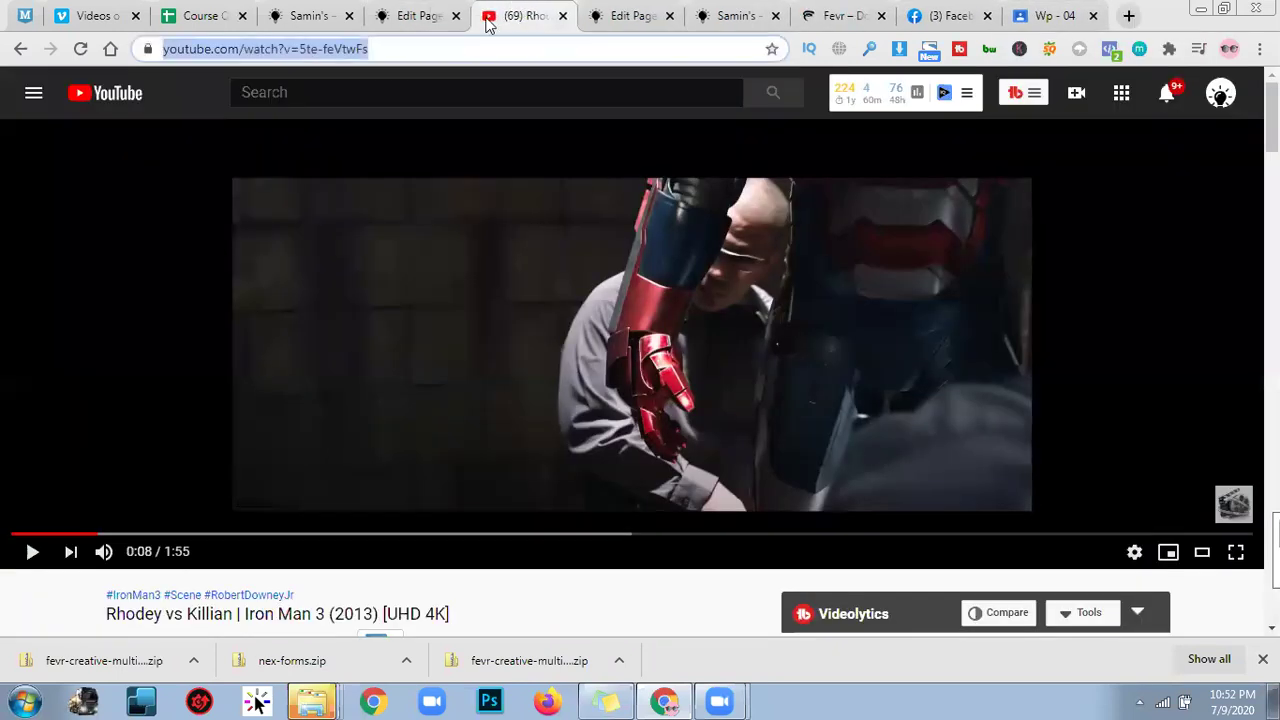
scroll(553, 557, "down", 1)
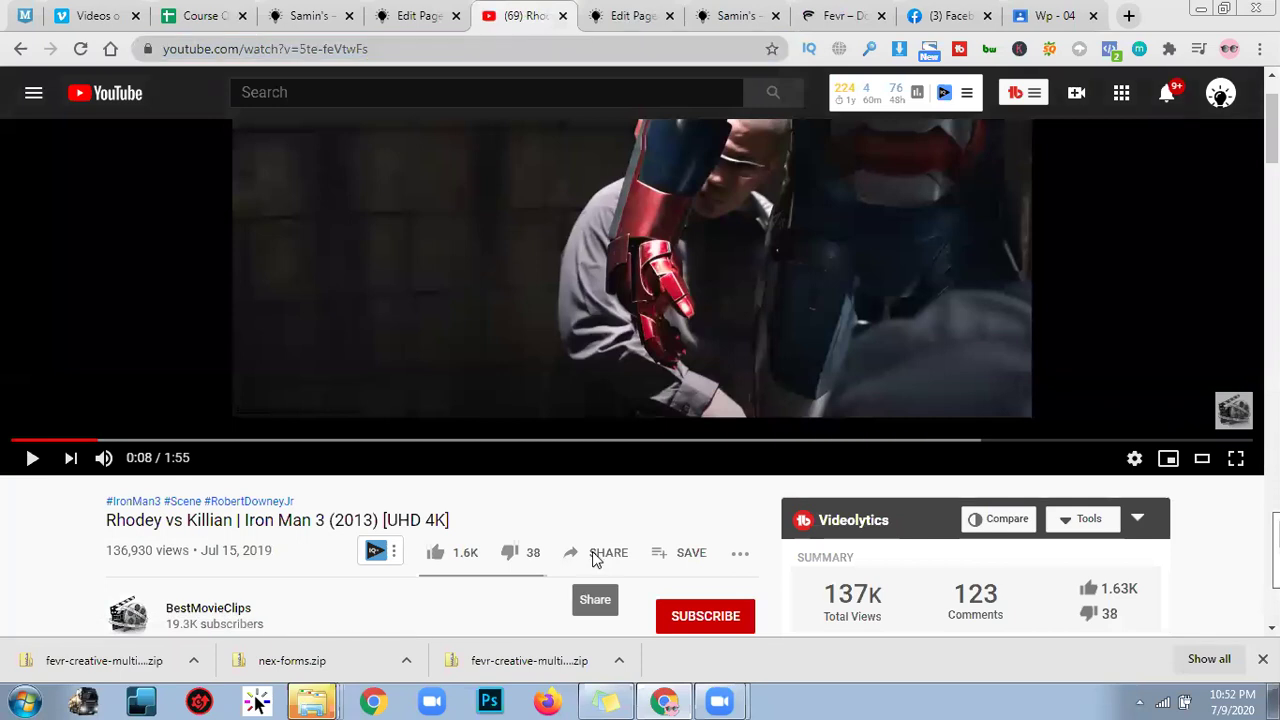
left_click(595, 557)
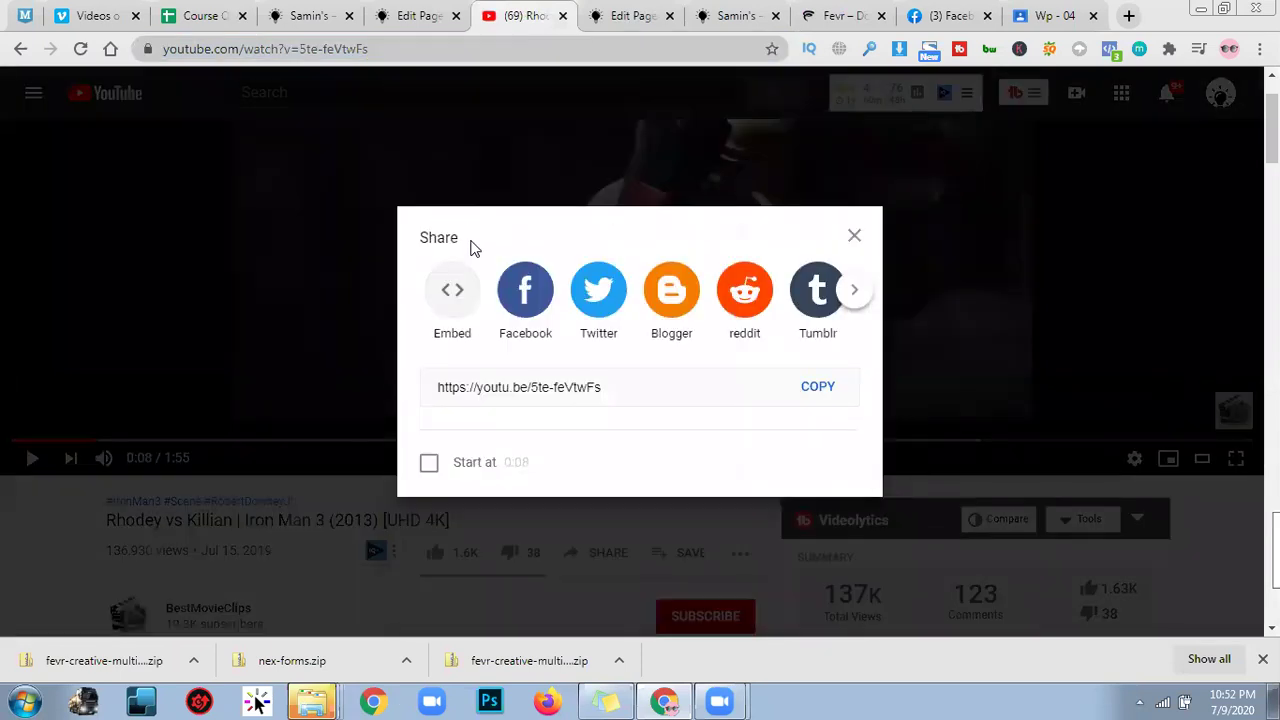
left_click(453, 295)
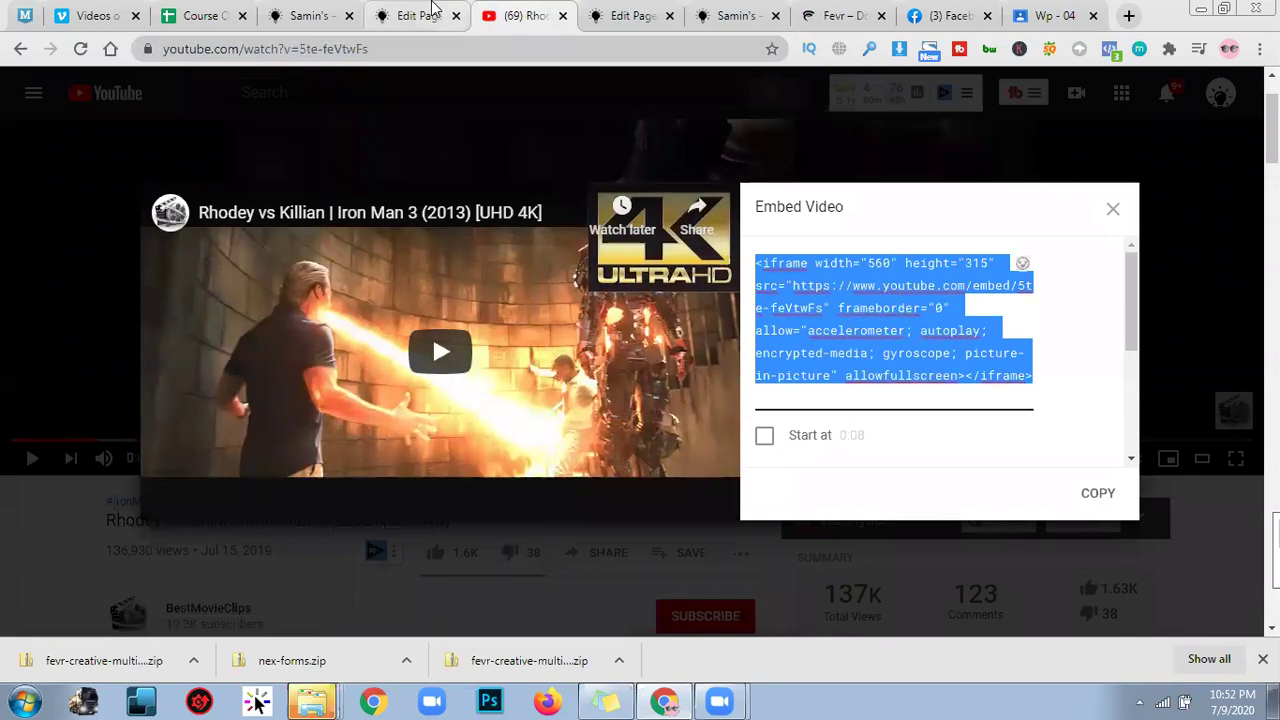
Paste the YouTube iframe embed code as the header background's Embedded Video in the Home page's backend editor.
left_click(420, 15)
scroll(669, 568, "down", 3)
left_click(626, 289)
type("<iframe width=\"560\" height=\"315\" src=\"https://www.youtube.com/embed/5te-feVtwFs\" frameborder=\"0\" allow=\"accelerometer; autoplay; encrypted-media; gyroscope; picture-in-picture\" allowfullscreen></iframe>")
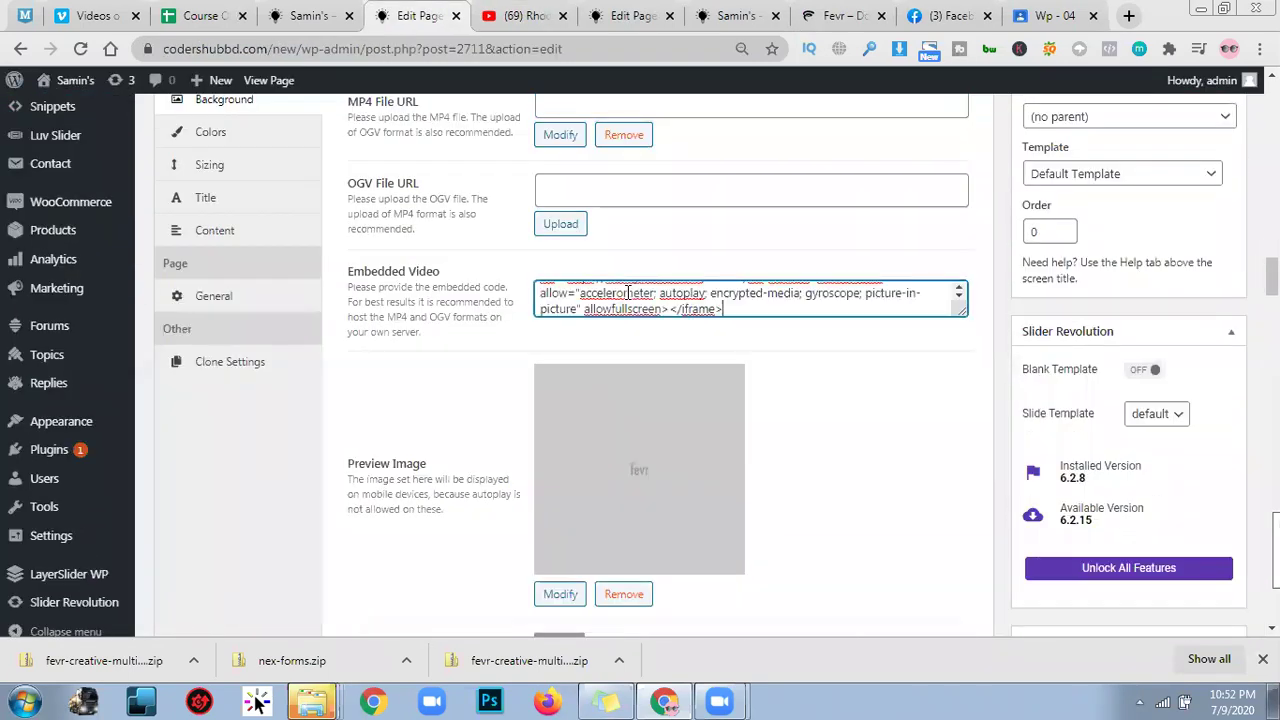
Set the header video's Mute/Unmute Icon Position to Left and update the Home page.
scroll(815, 450, "down", 2)
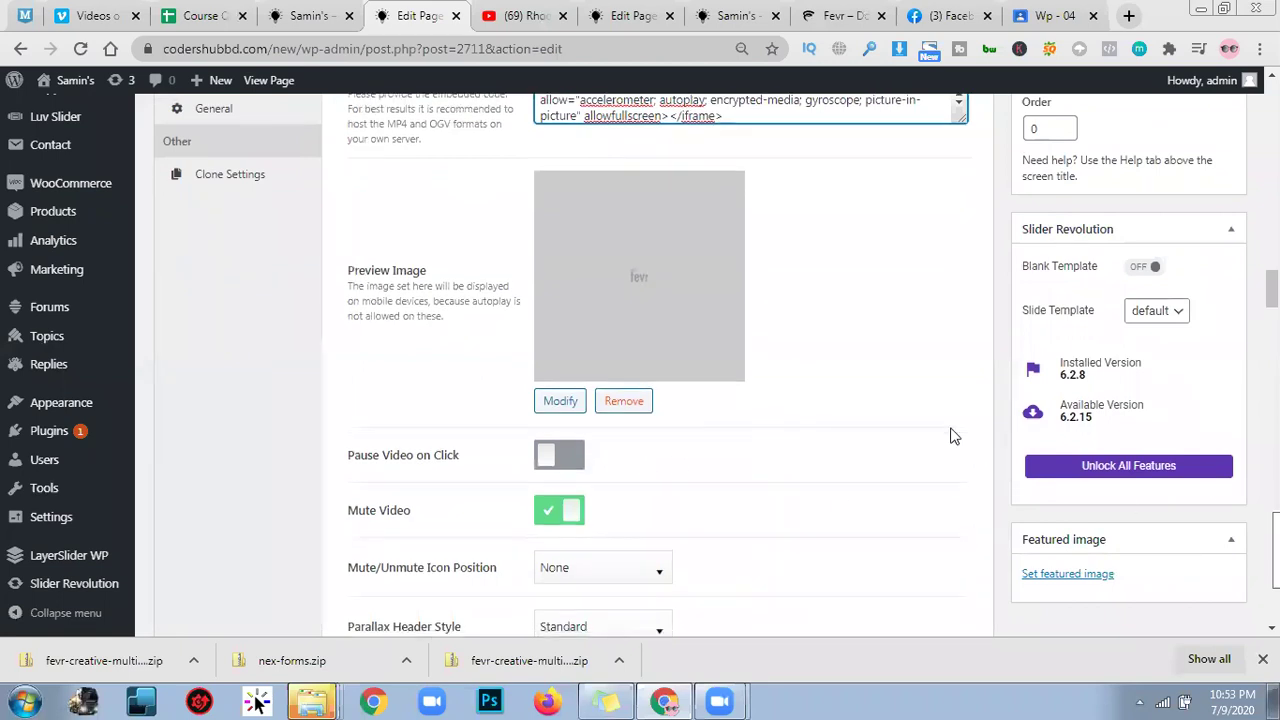
scroll(955, 436, "down", 1)
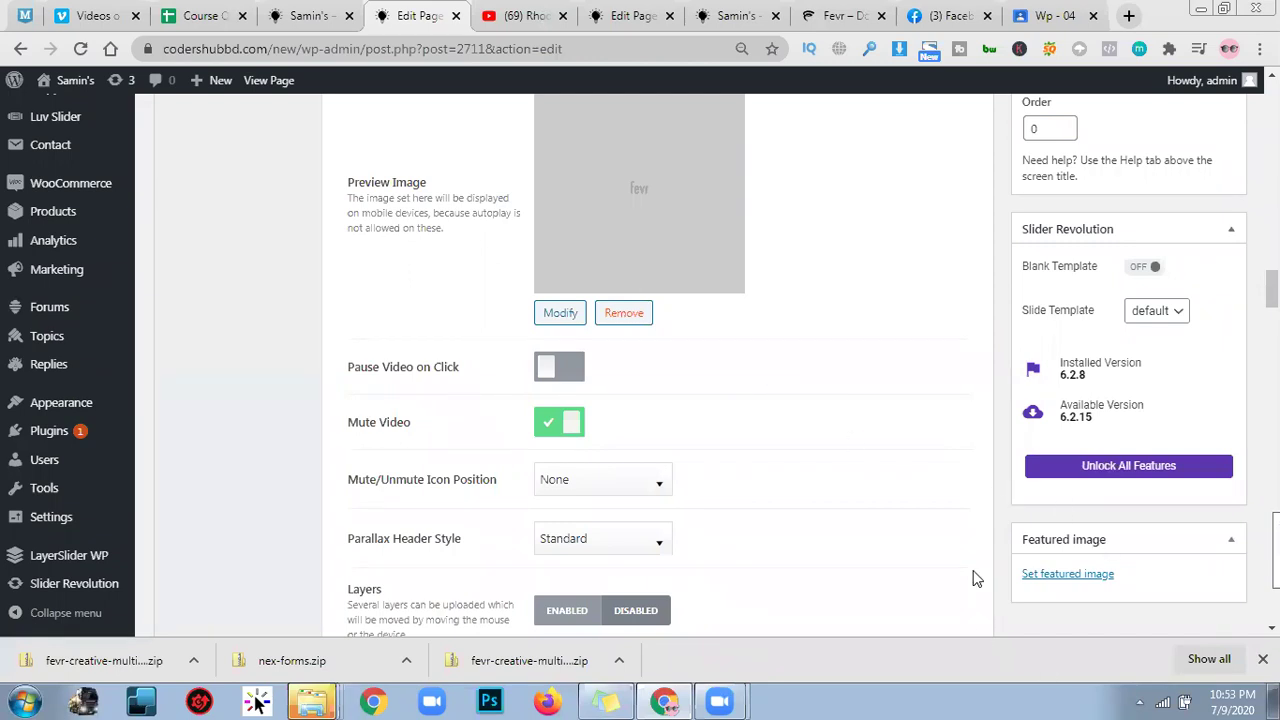
left_click(628, 487)
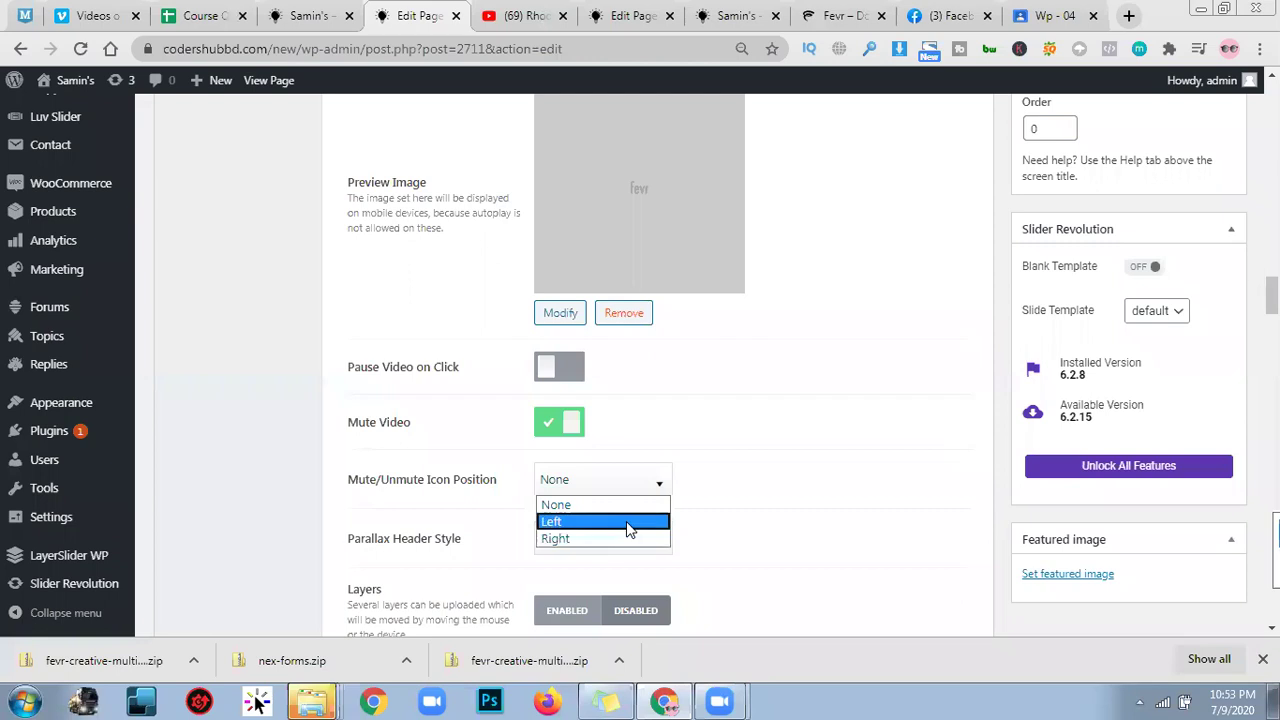
left_click(757, 514)
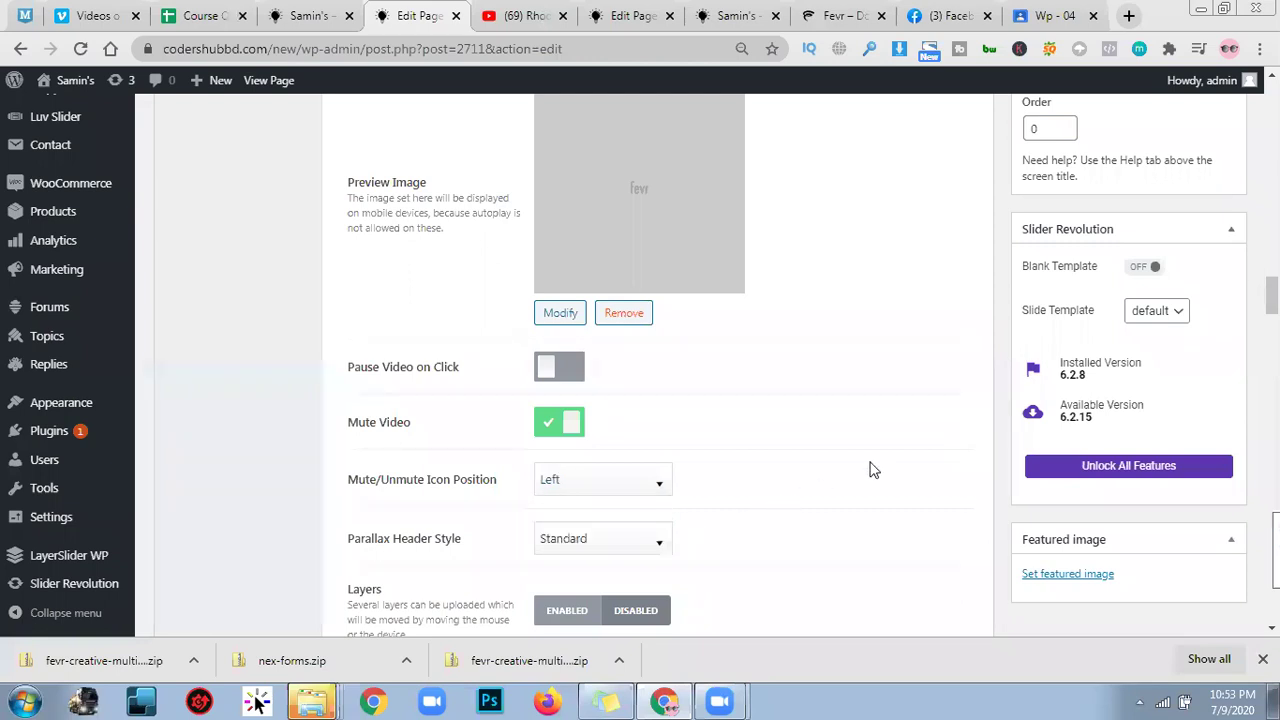
scroll(923, 477, "up", 5)
left_click(1210, 337)
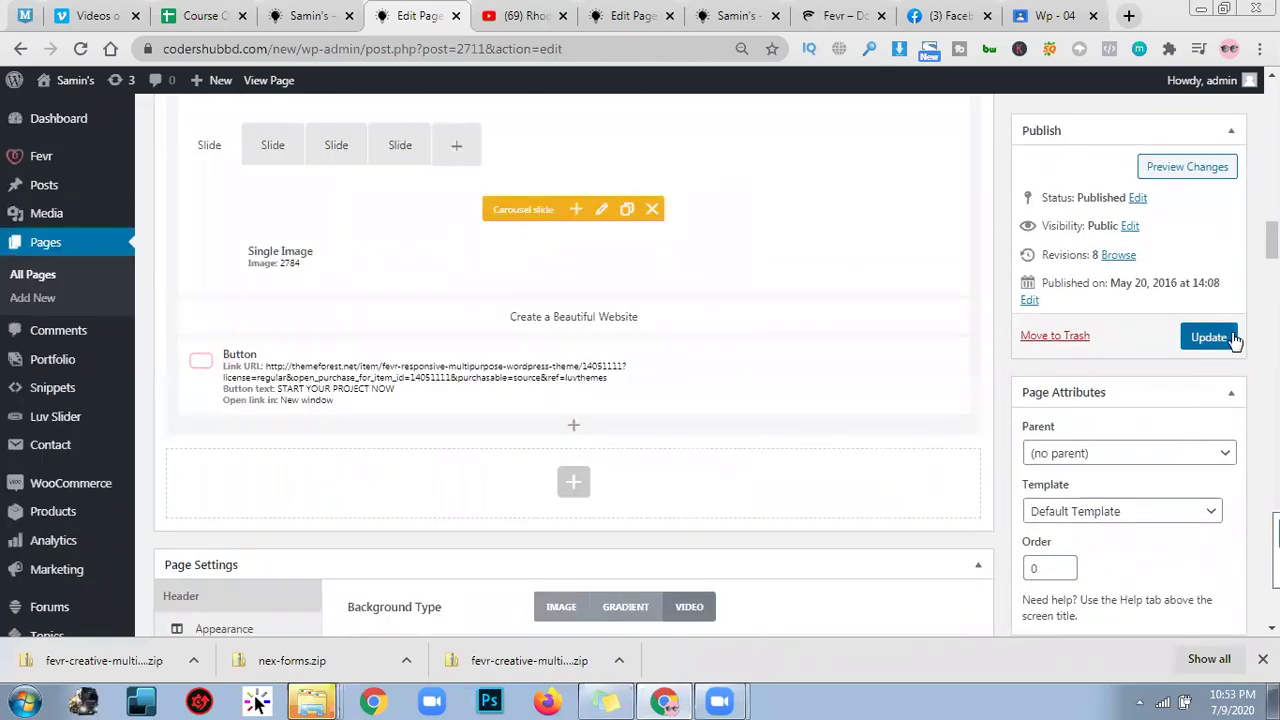
scroll(808, 451, "down", 5)
scroll(800, 470, "down", 2)
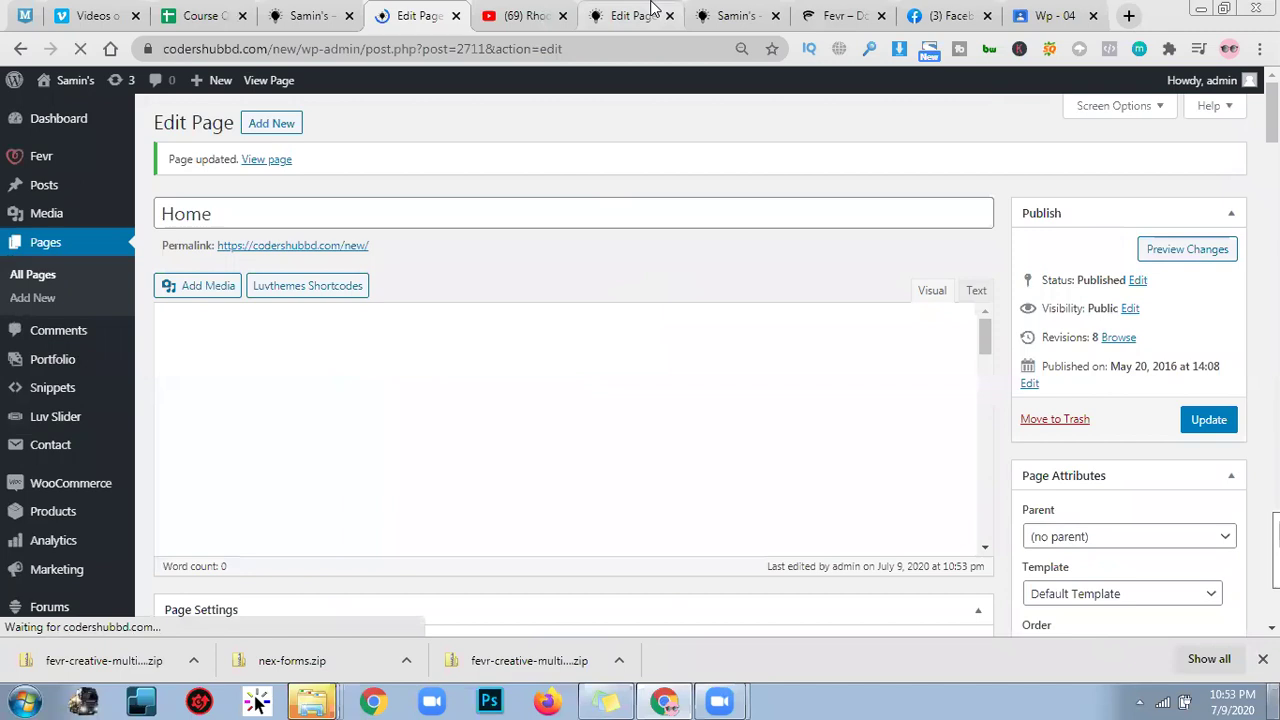
Check the header's video background on the live homepage.
left_click(318, 14)
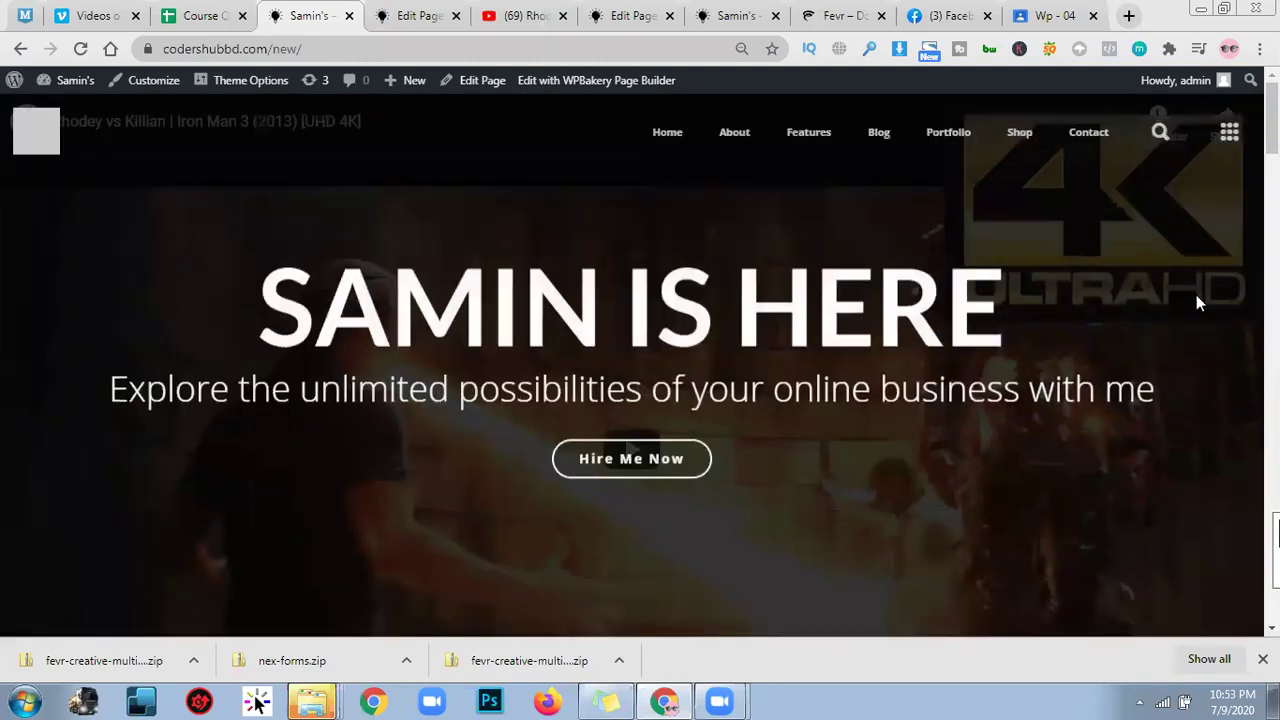
right_click(64, 254)
left_click(5, 350)
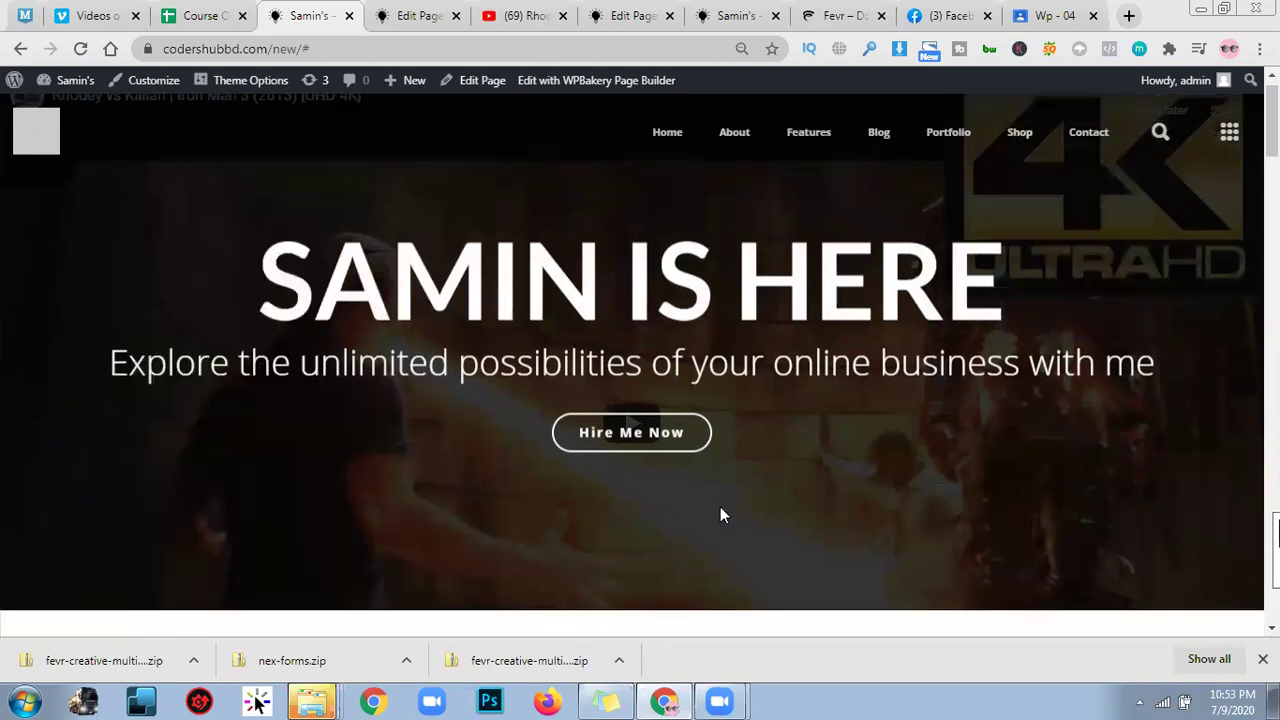
Review the header's Appearance and Background settings in the Home page's backend editor for options that affect the embedded video.
left_click(409, 16)
scroll(603, 409, "down", 10)
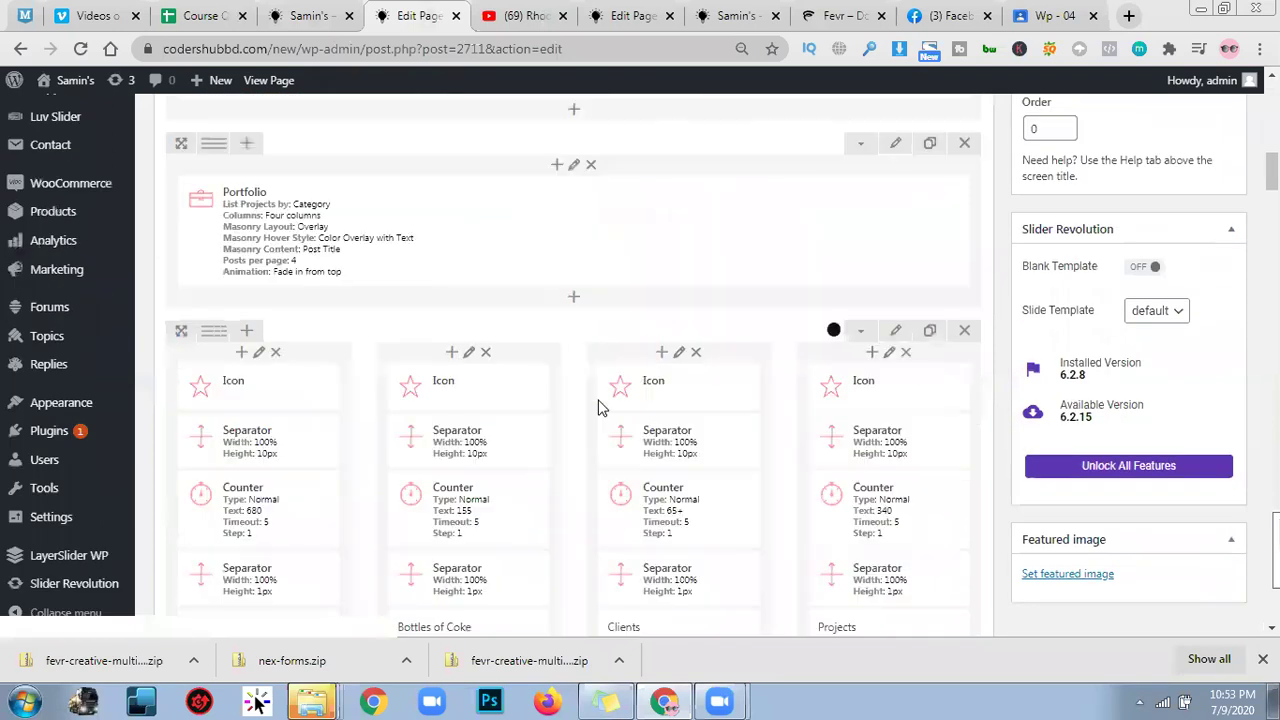
scroll(600, 400, "down", 20)
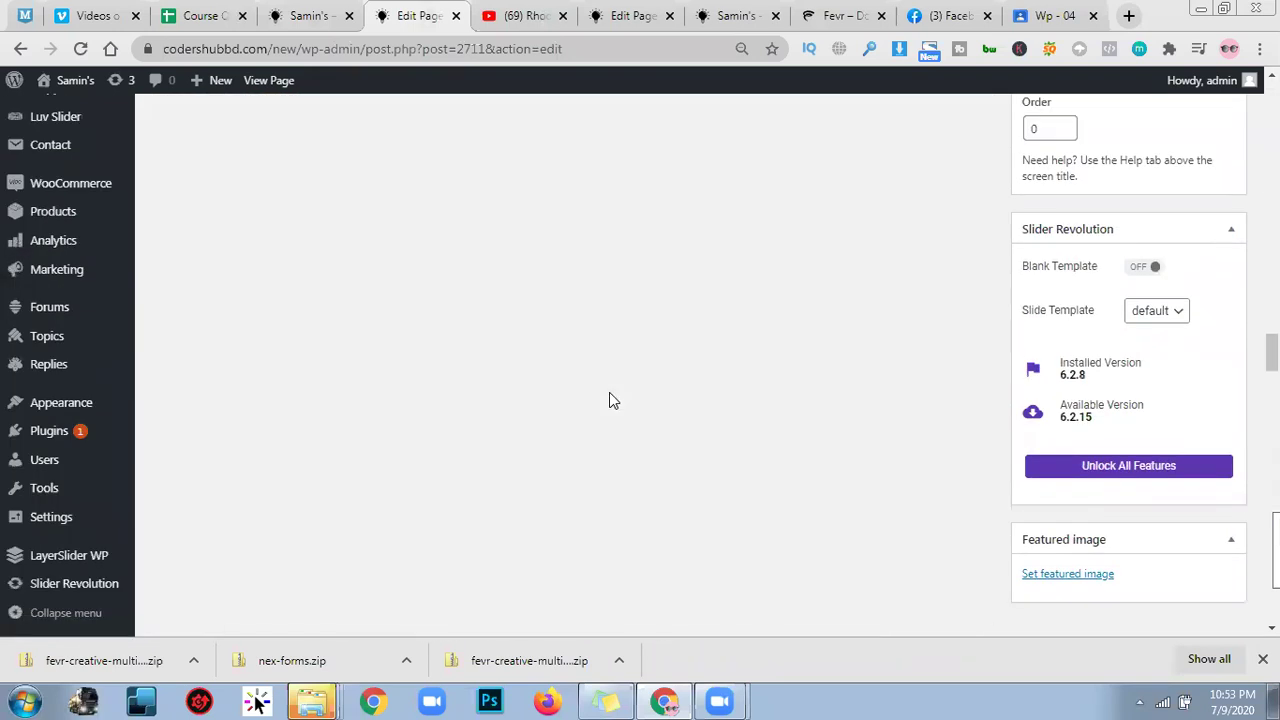
scroll(609, 400, "down", 3)
scroll(609, 400, "up", 3)
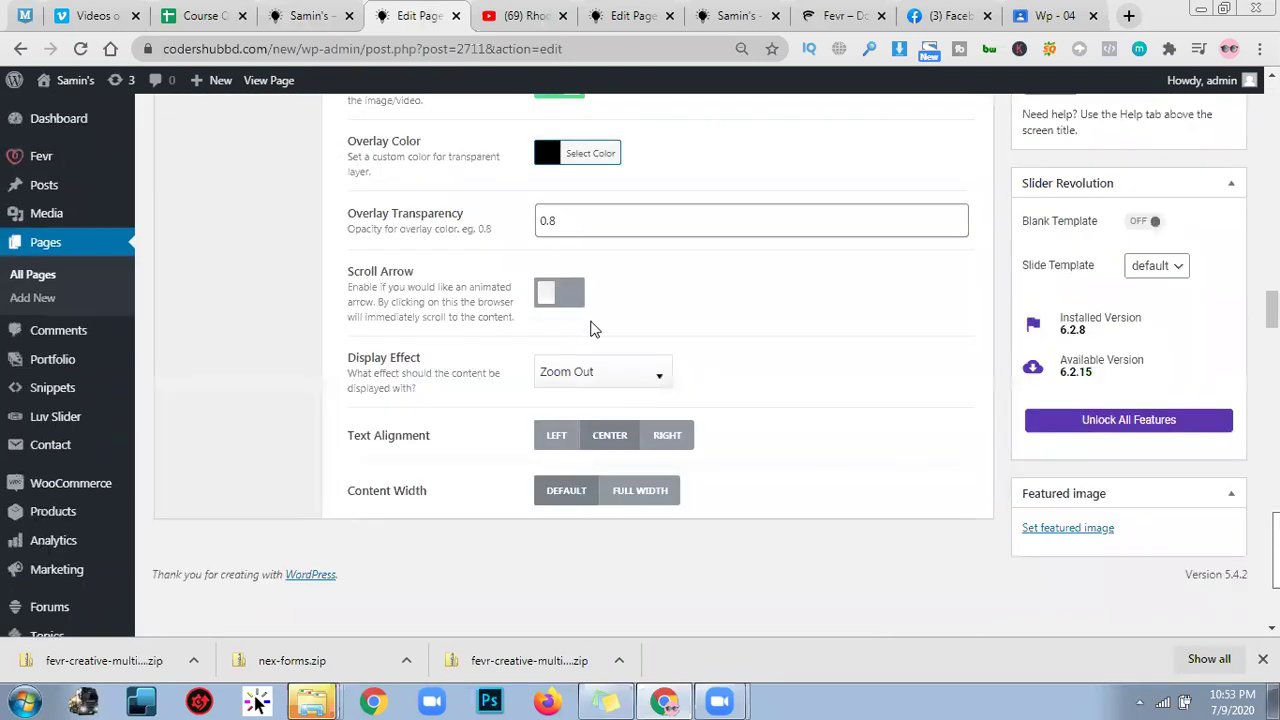
scroll(665, 400, "up", 8)
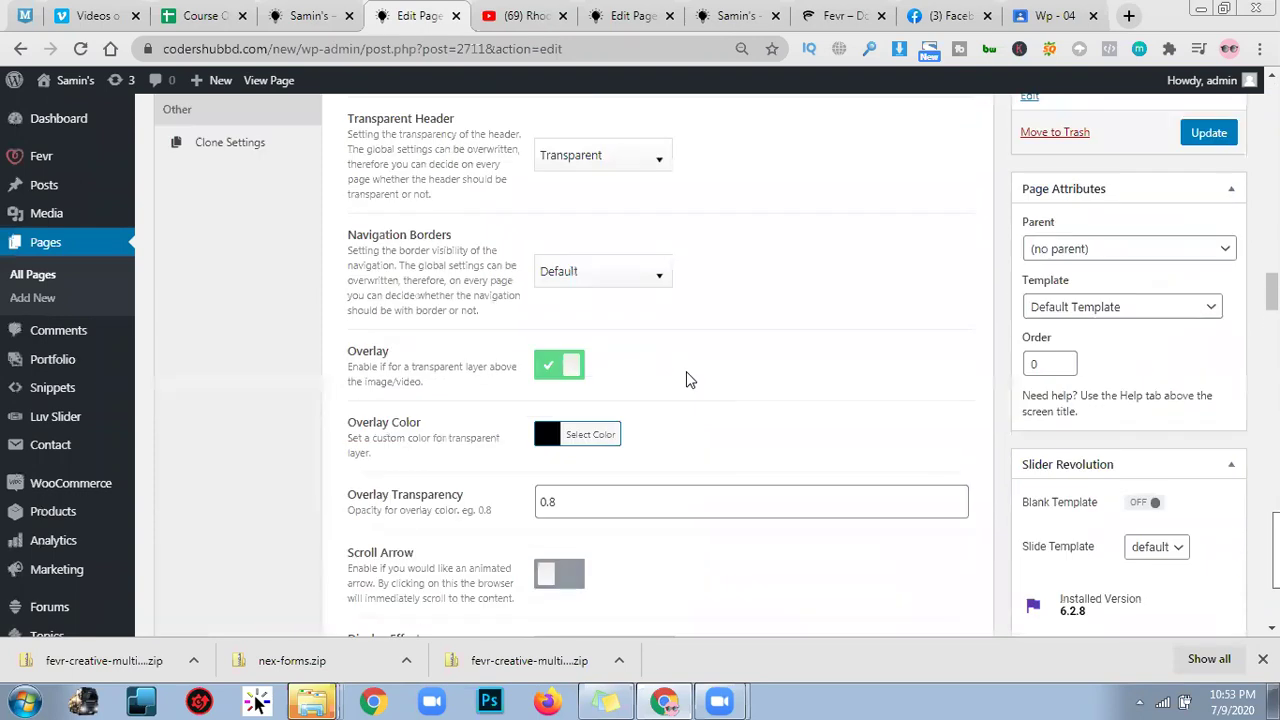
left_click(300, 352)
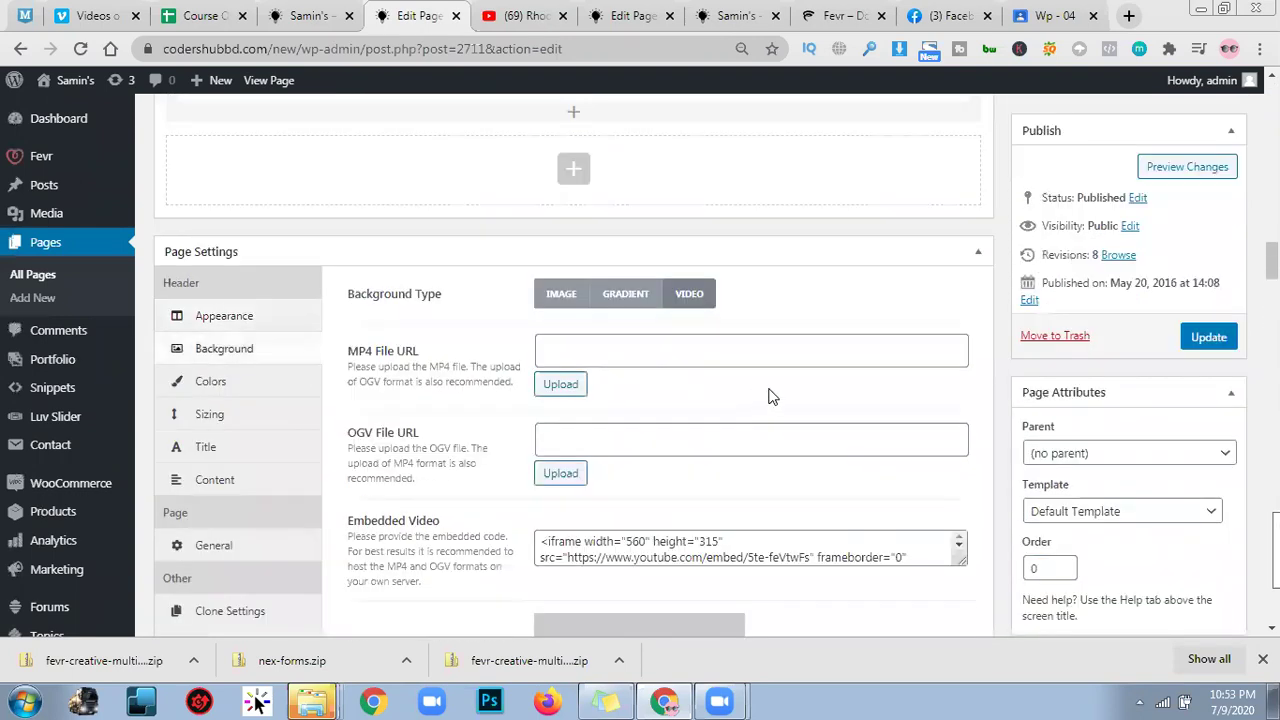
scroll(705, 403, "down", 2)
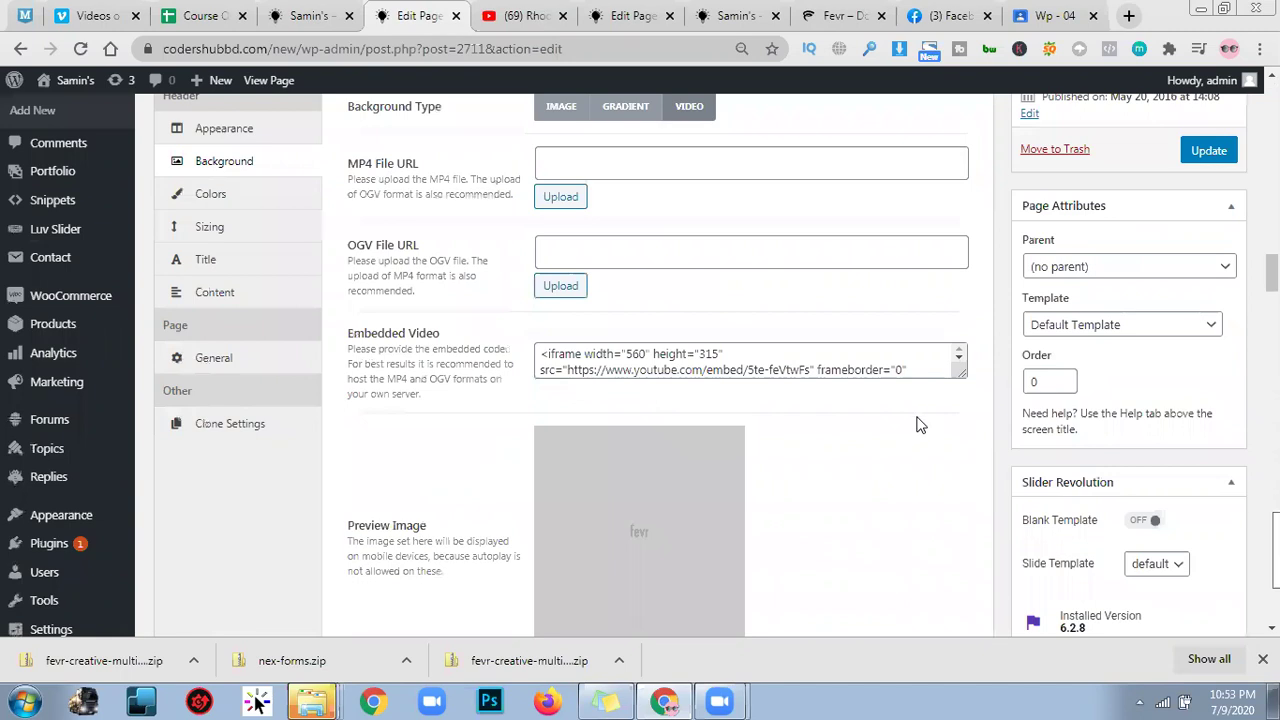
scroll(797, 265, "down", 2)
scroll(680, 330, "down", 2)
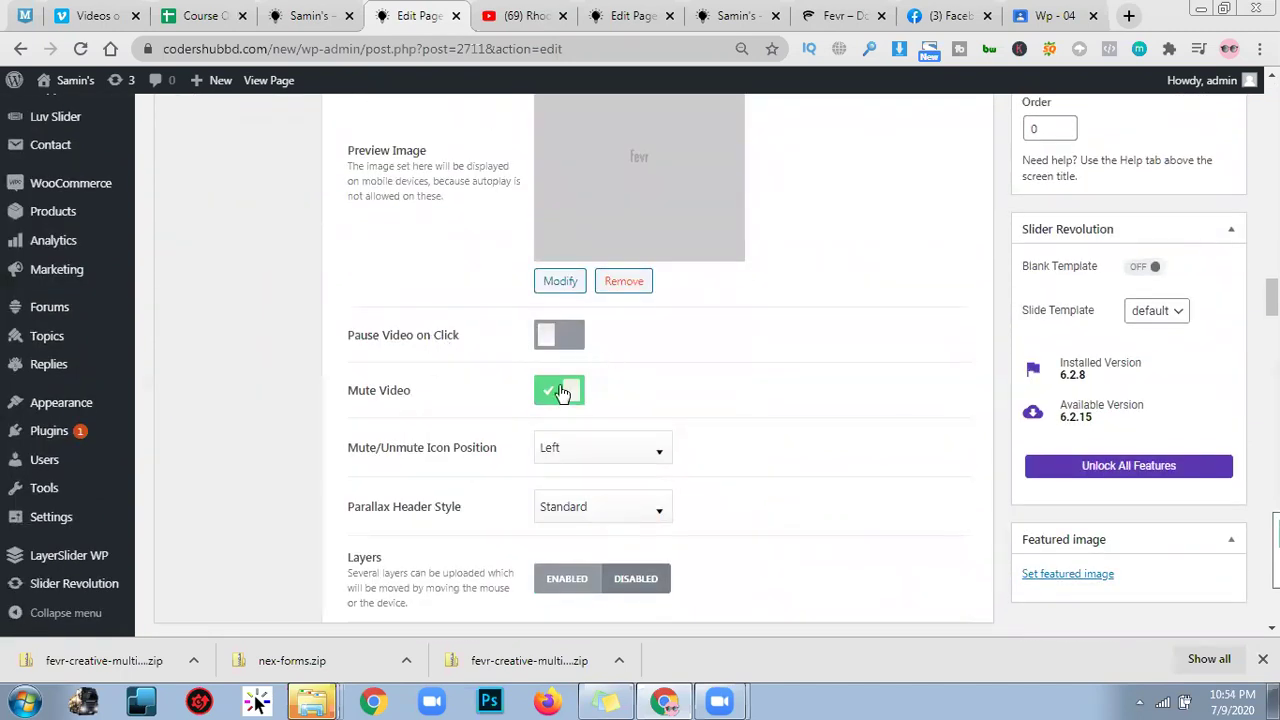
scroll(720, 389, "down", 2)
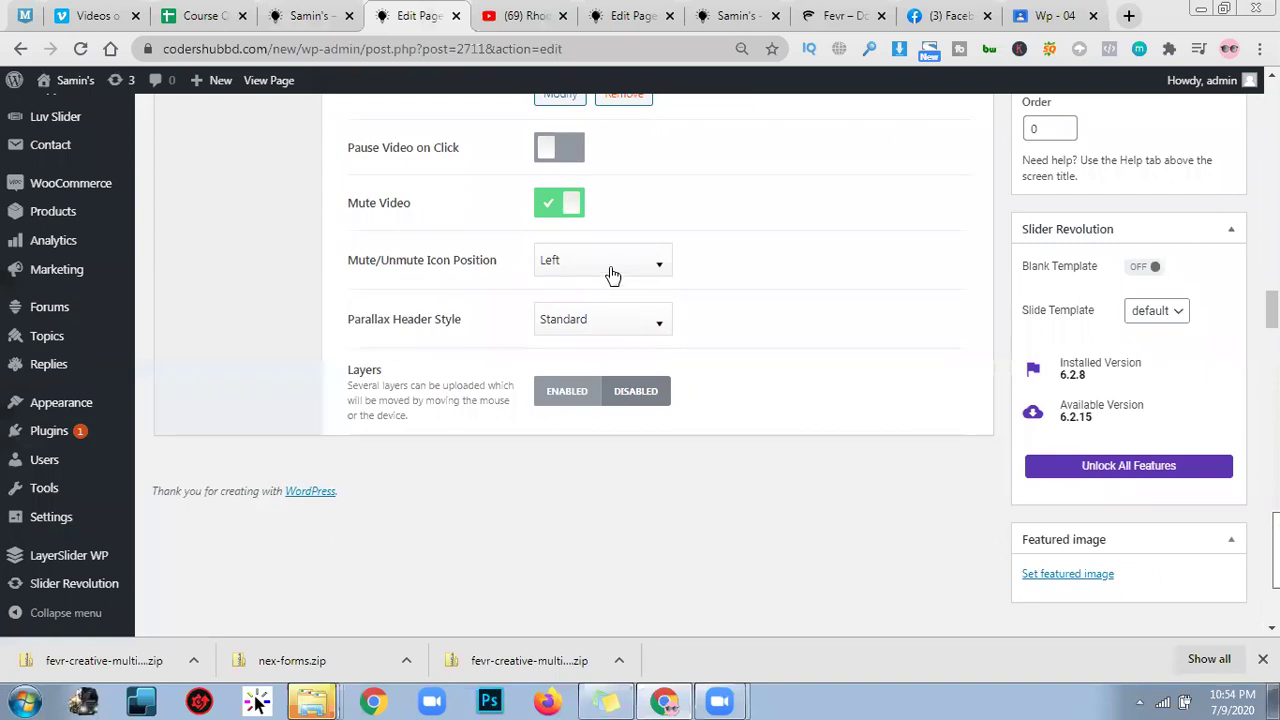
Check the Parallax Header Style options and update the Home page again.
left_click(629, 329)
left_click(729, 332)
scroll(906, 509, "down", 3)
scroll(906, 509, "up", 10)
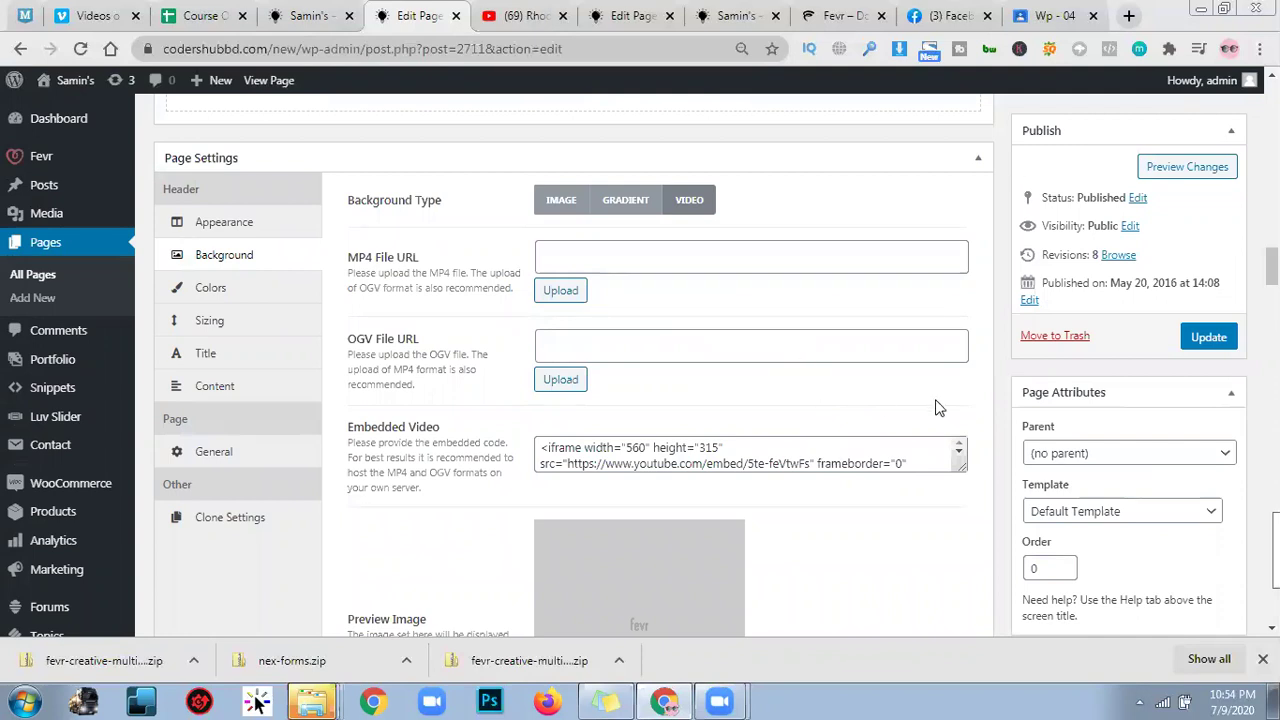
left_click(1208, 337)
Examine the embed options offered with the YouTube video's embed code, such as player controls and privacy-enhanced mode.
left_click(625, 15)
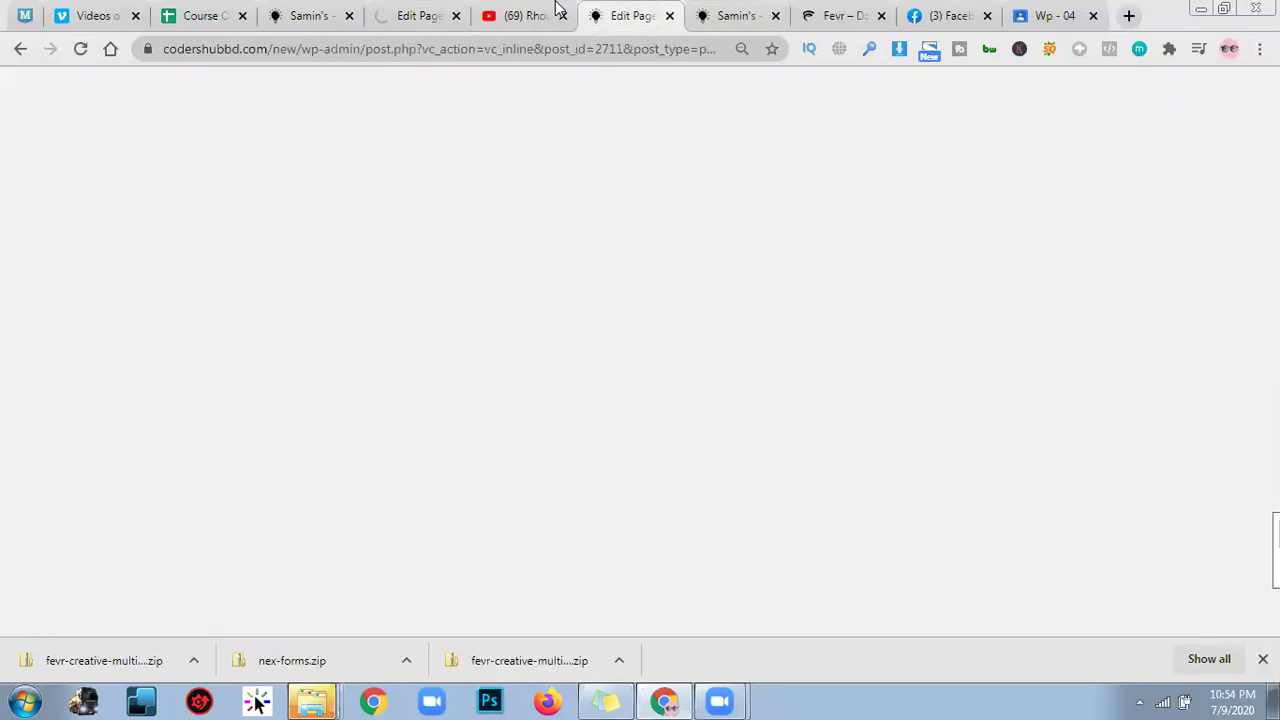
left_click(525, 15)
scroll(868, 453, "down", 2)
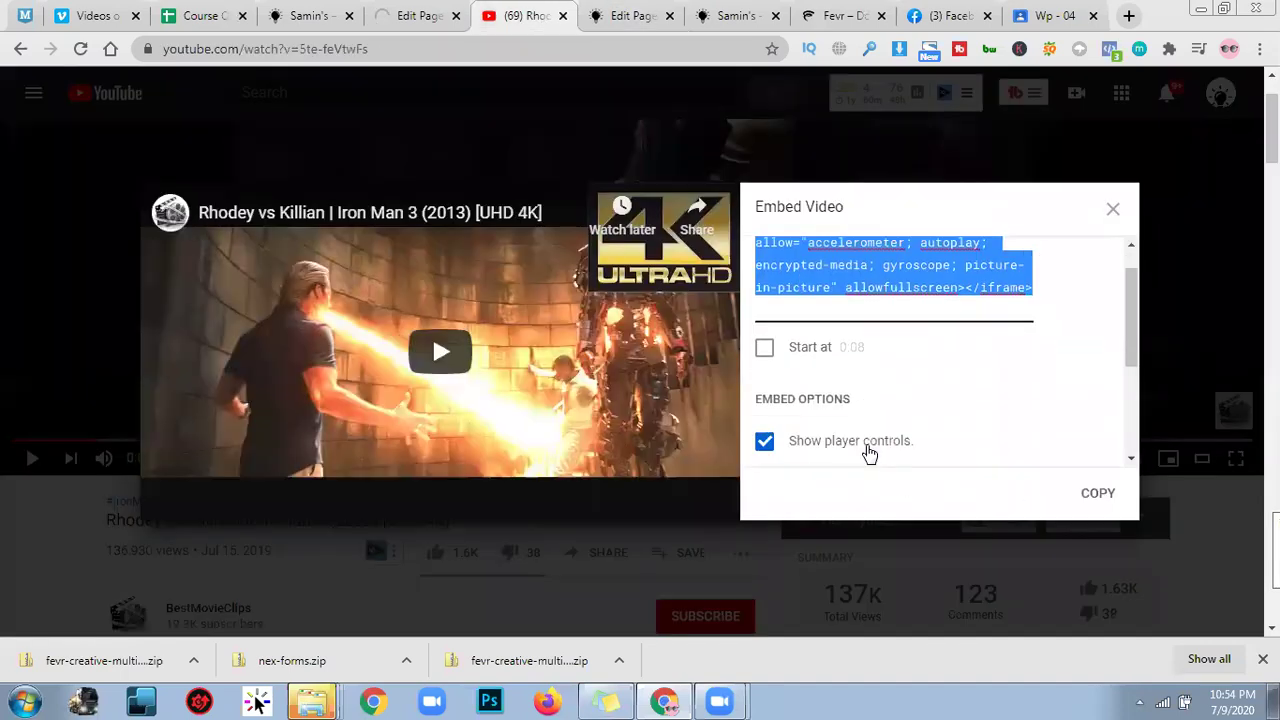
scroll(868, 453, "down", 3)
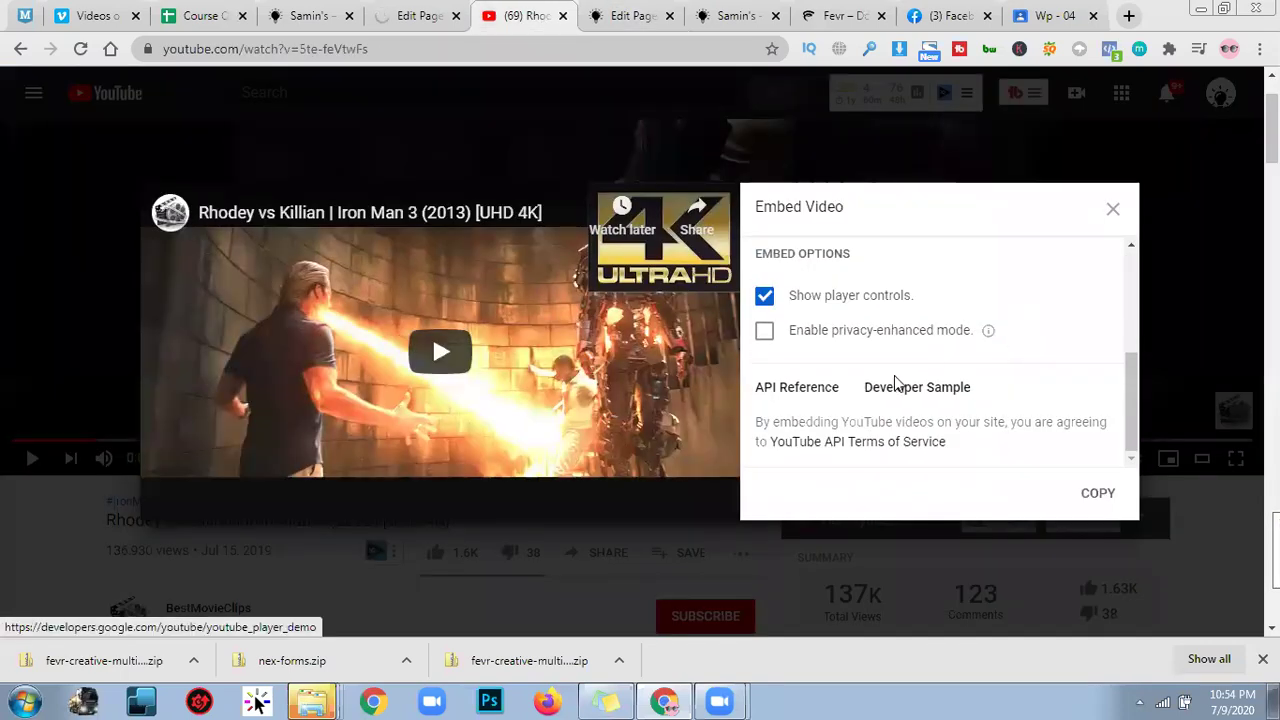
scroll(935, 410, "up", 5)
scroll(940, 423, "down", 1)
scroll(946, 423, "up", 1)
scroll(946, 423, "down", 3)
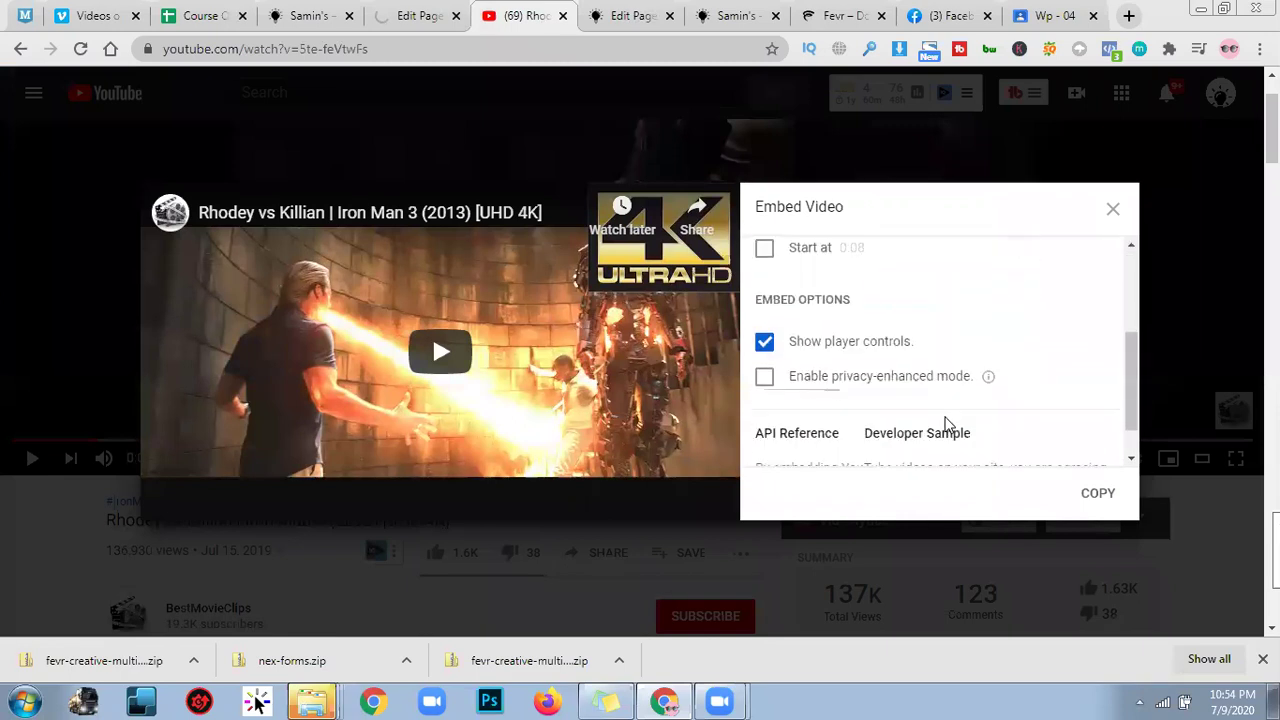
Look over the remaining embed options and close the YouTube video's embed dialog.
scroll(946, 423, "down", 1)
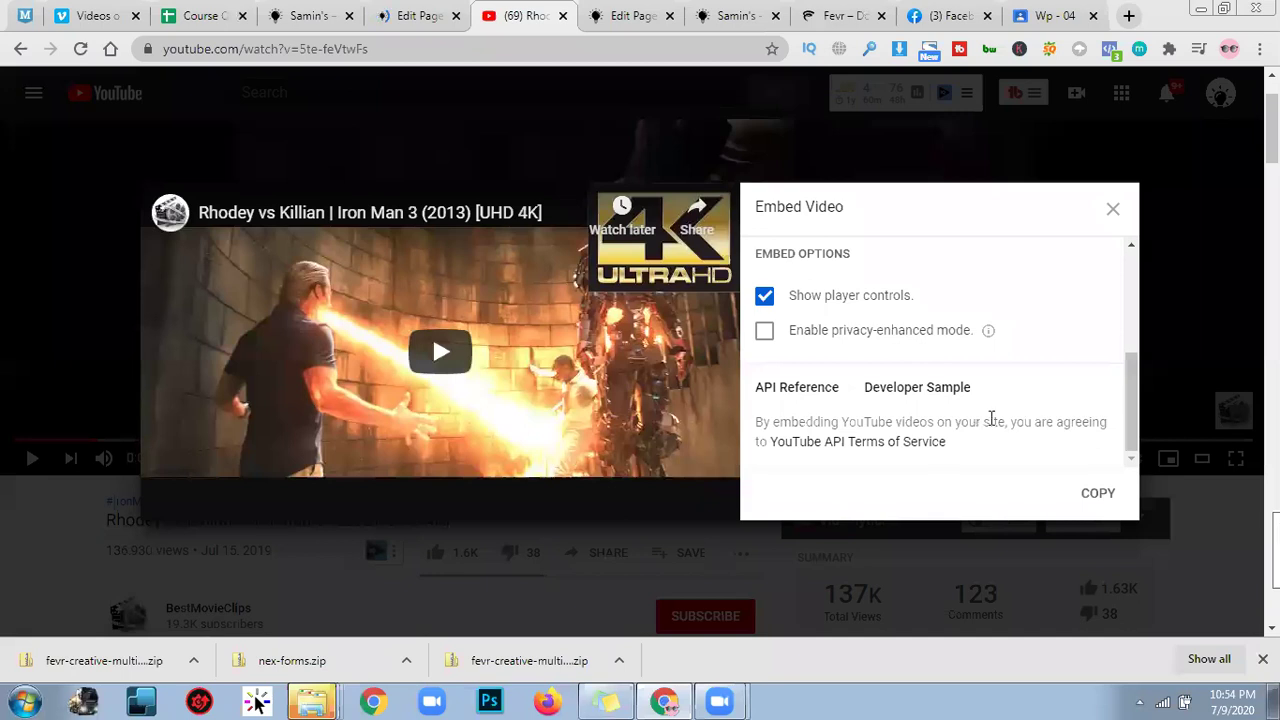
scroll(1104, 367, "up", 4)
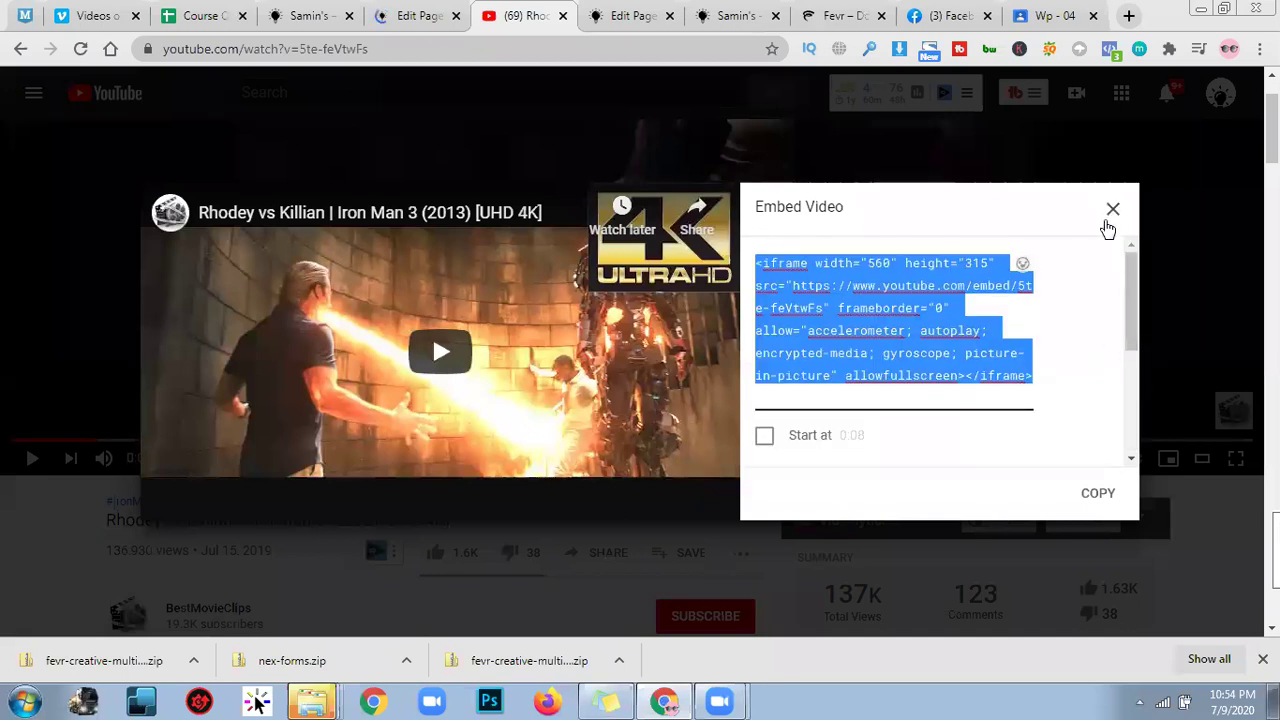
left_click(1113, 211)
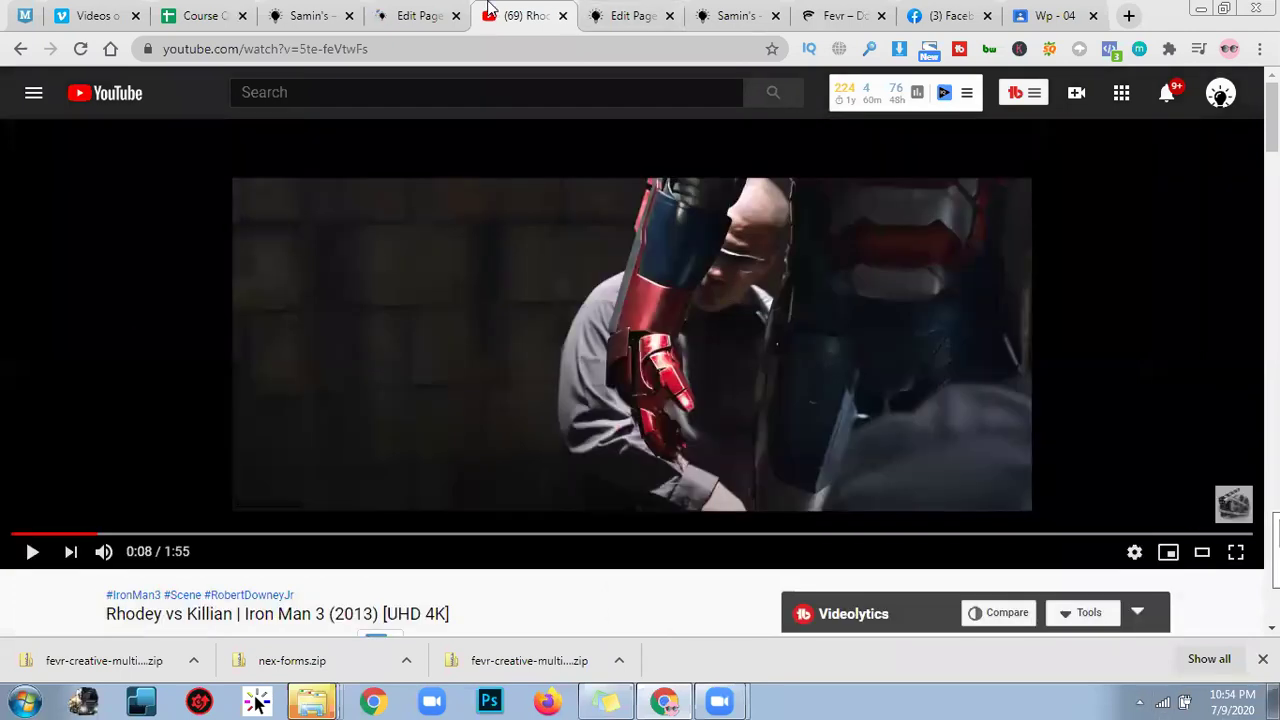
Return to the Home page editor and turn off the header's Overlay in the Appearance settings.
left_click(420, 15)
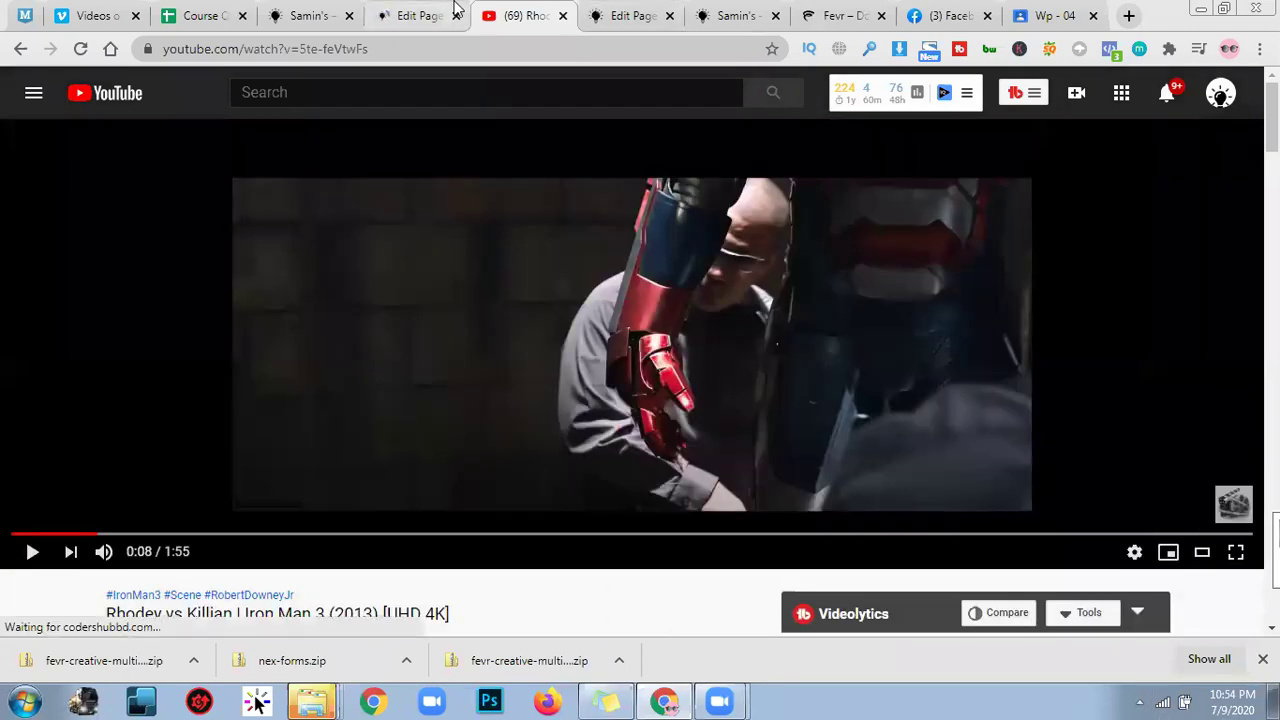
scroll(793, 480, "down", 8)
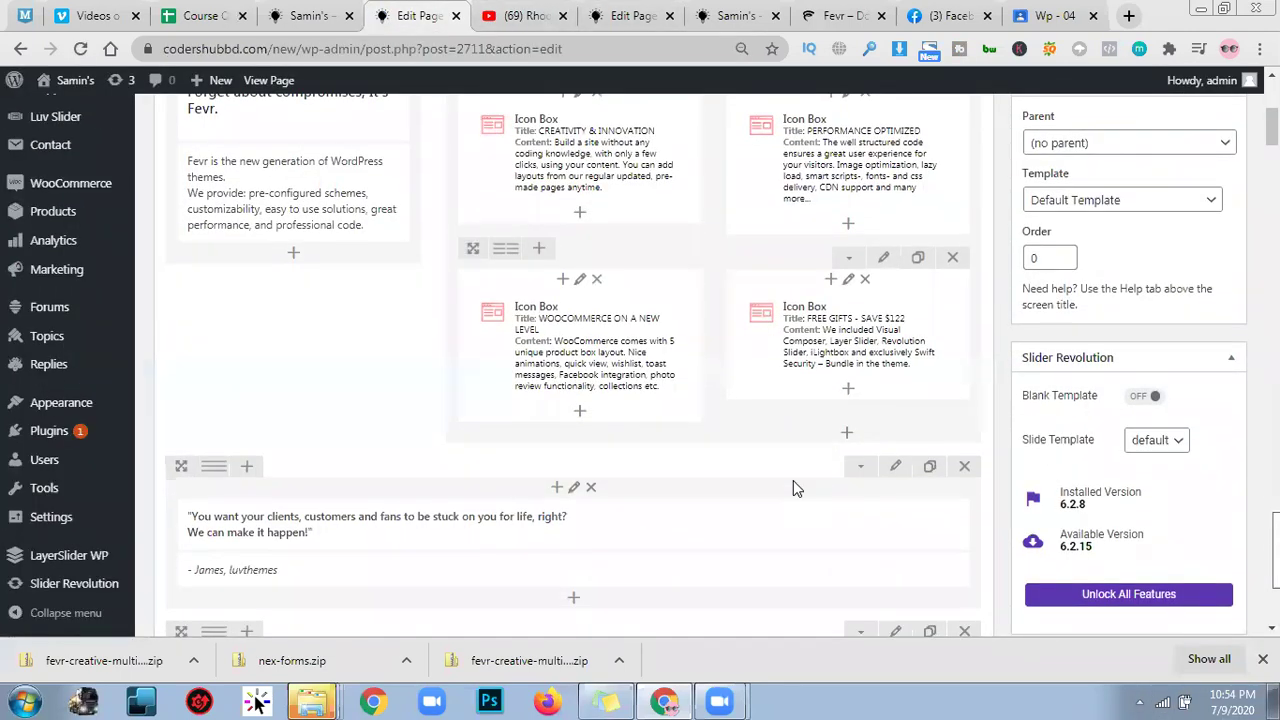
scroll(807, 500, "down", 10)
scroll(908, 420, "up", 4)
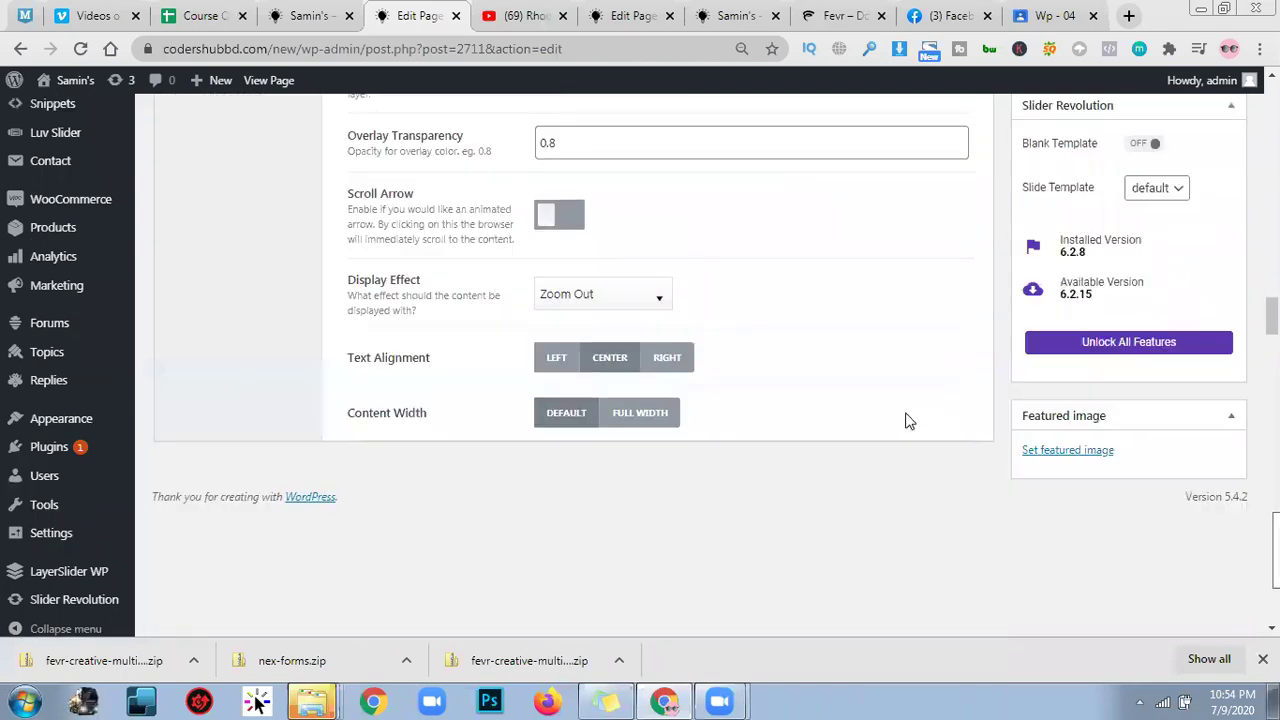
scroll(908, 420, "up", 5)
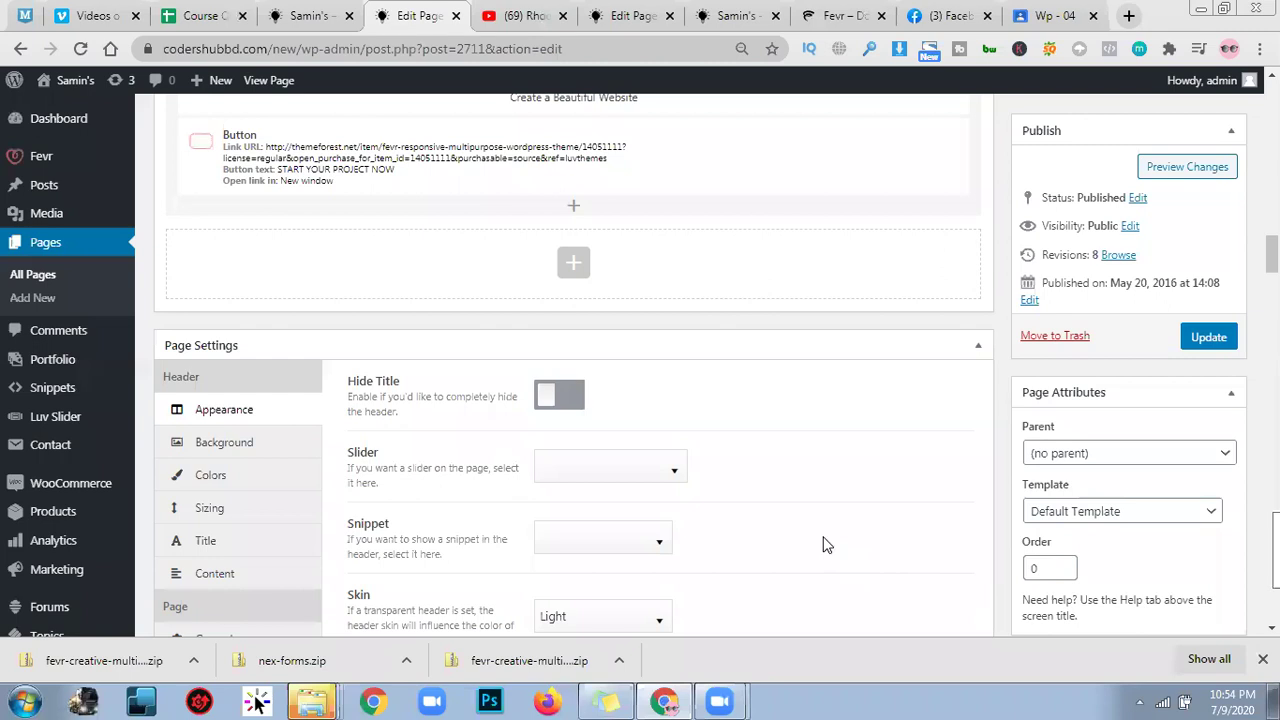
scroll(823, 530, "down", 5)
scroll(821, 524, "down", 4)
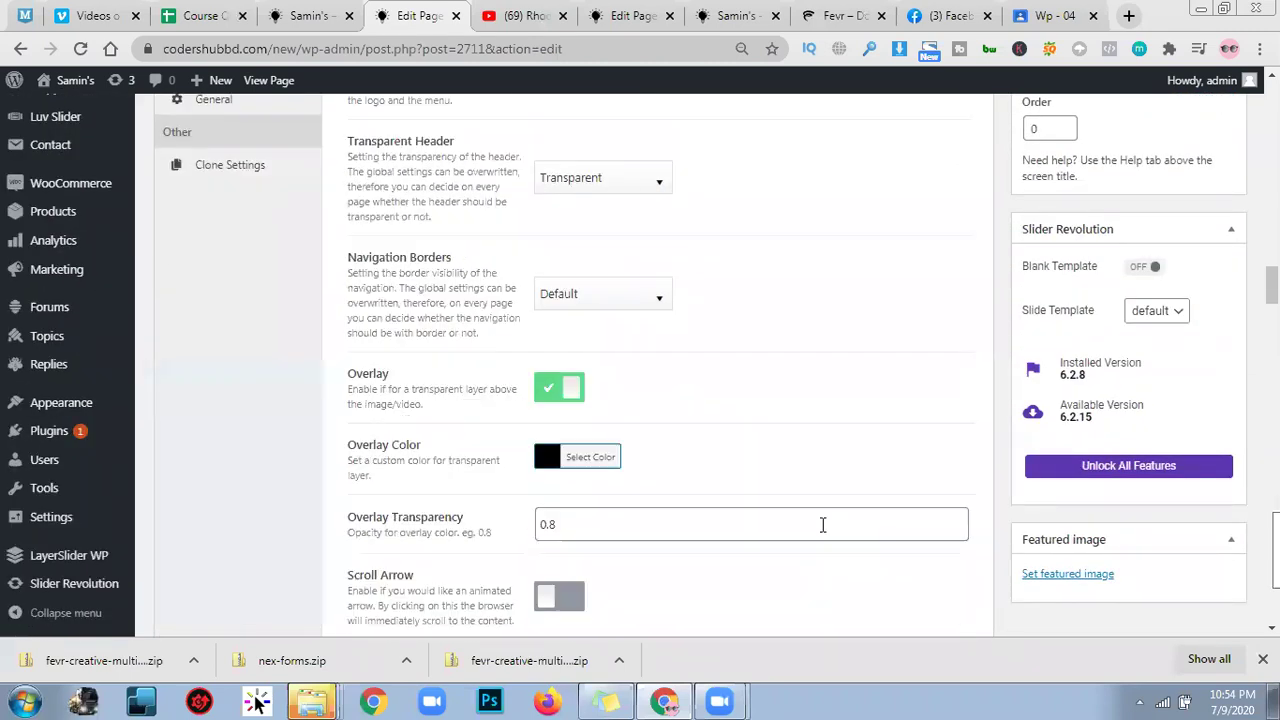
scroll(821, 528, "up", 2)
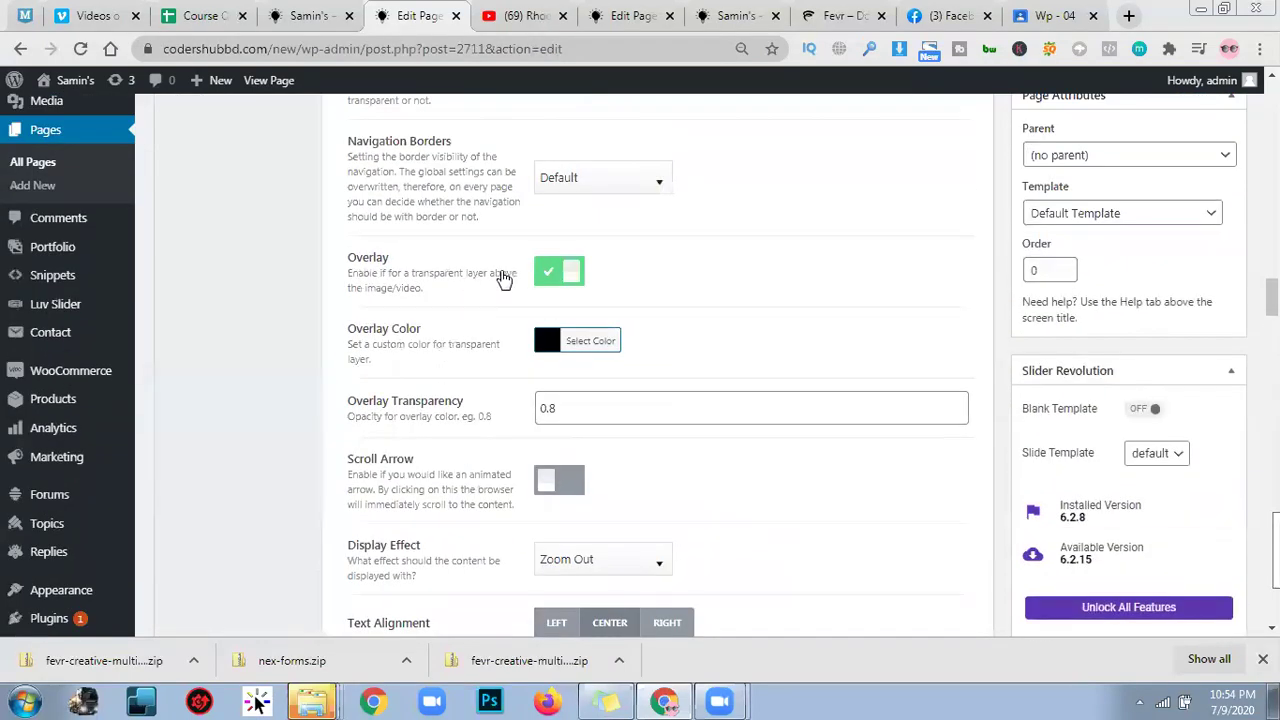
left_click(575, 275)
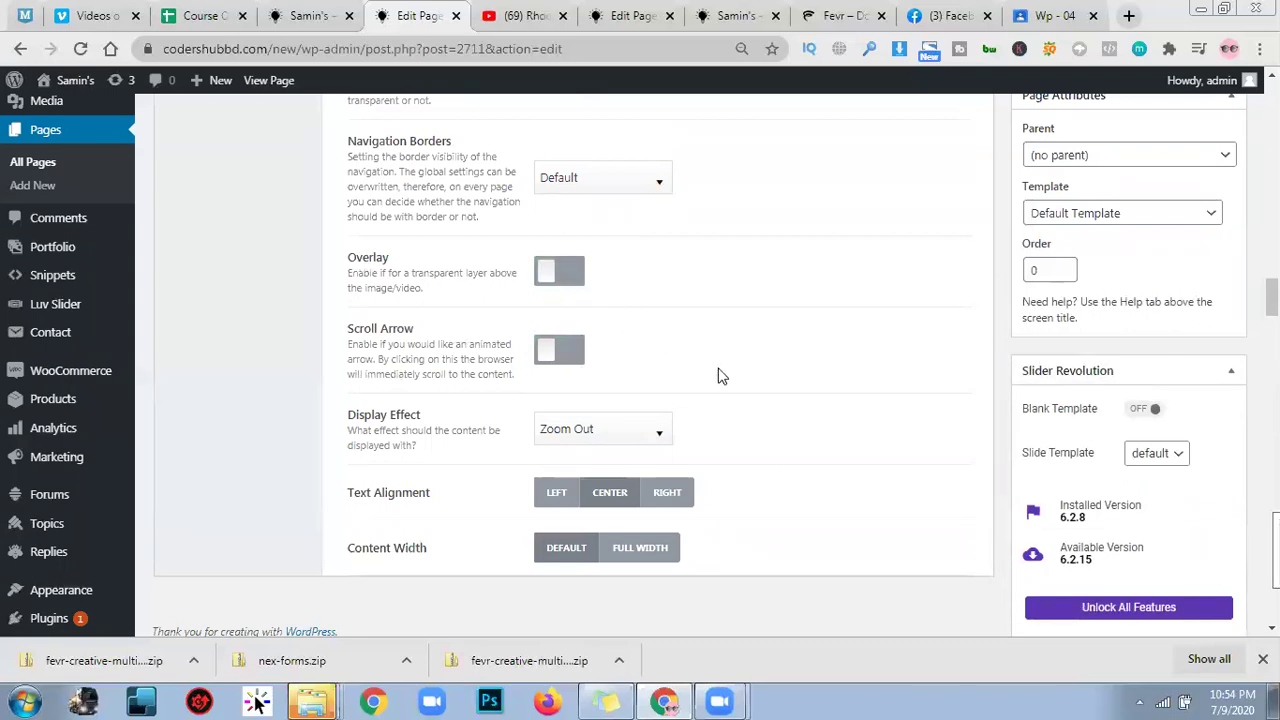
scroll(740, 388, "down", 2)
scroll(834, 401, "up", 3)
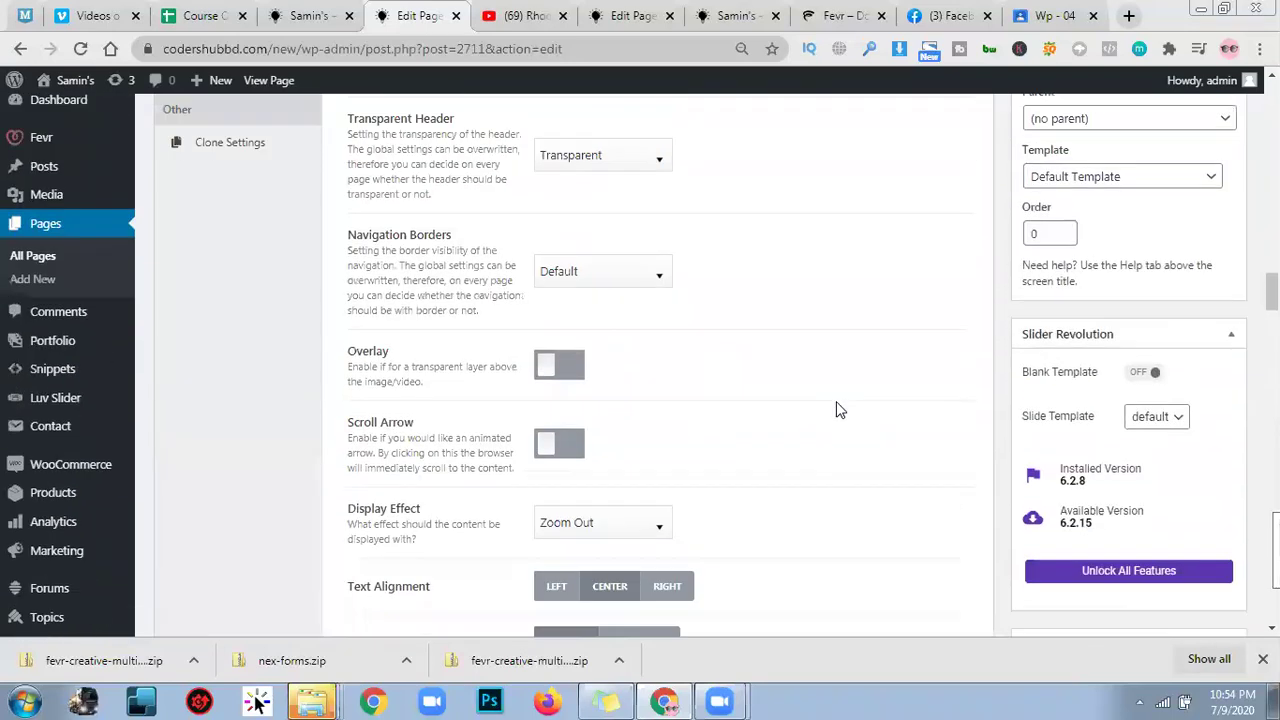
scroll(838, 403, "up", 2)
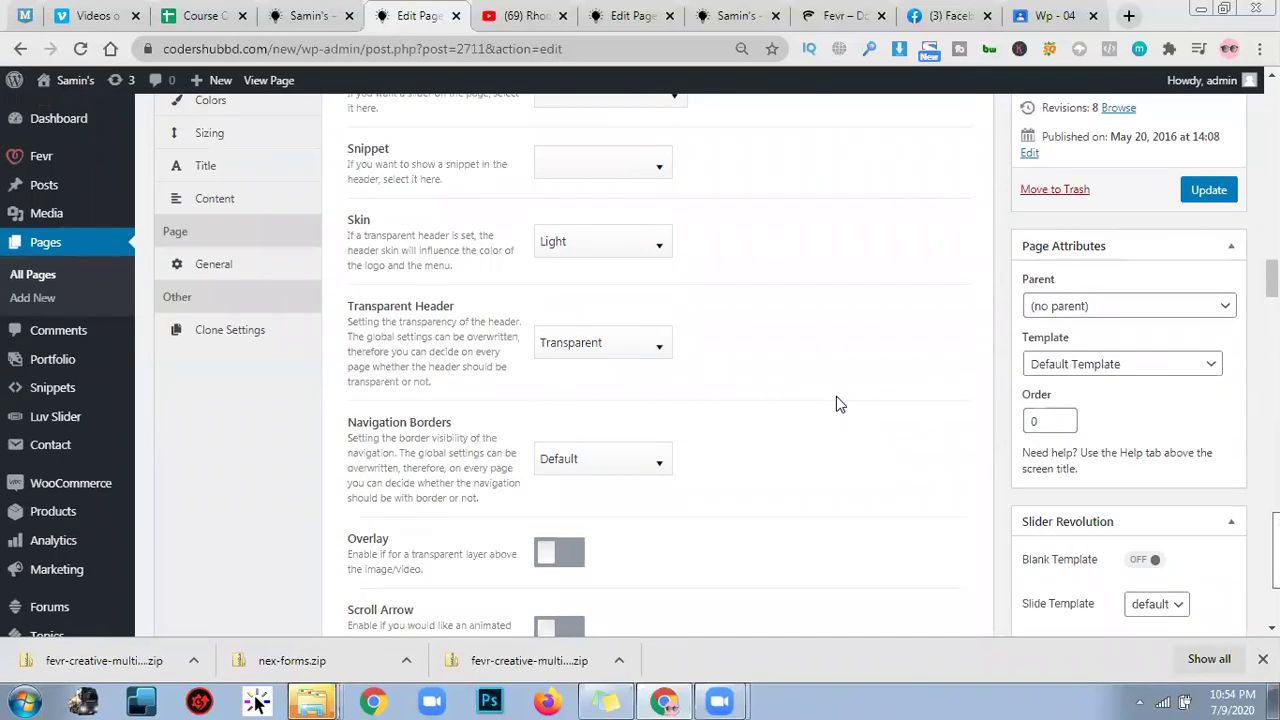
scroll(838, 403, "up", 2)
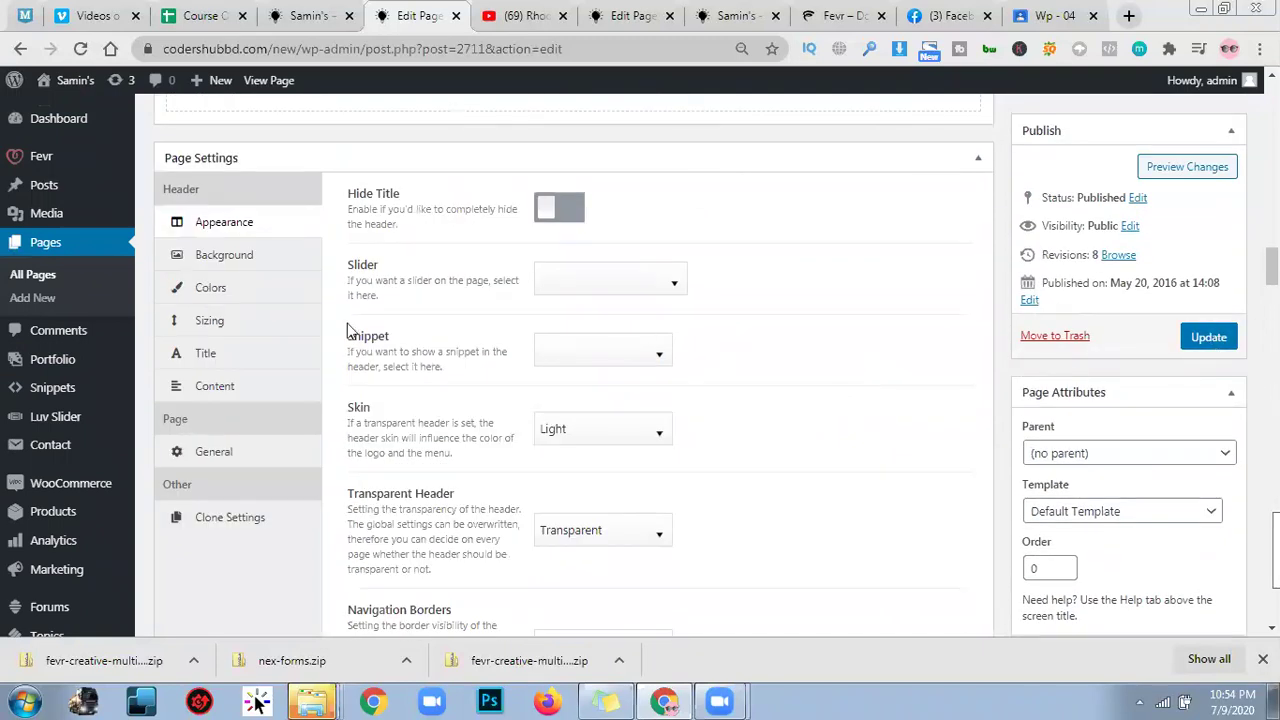
left_click(250, 257)
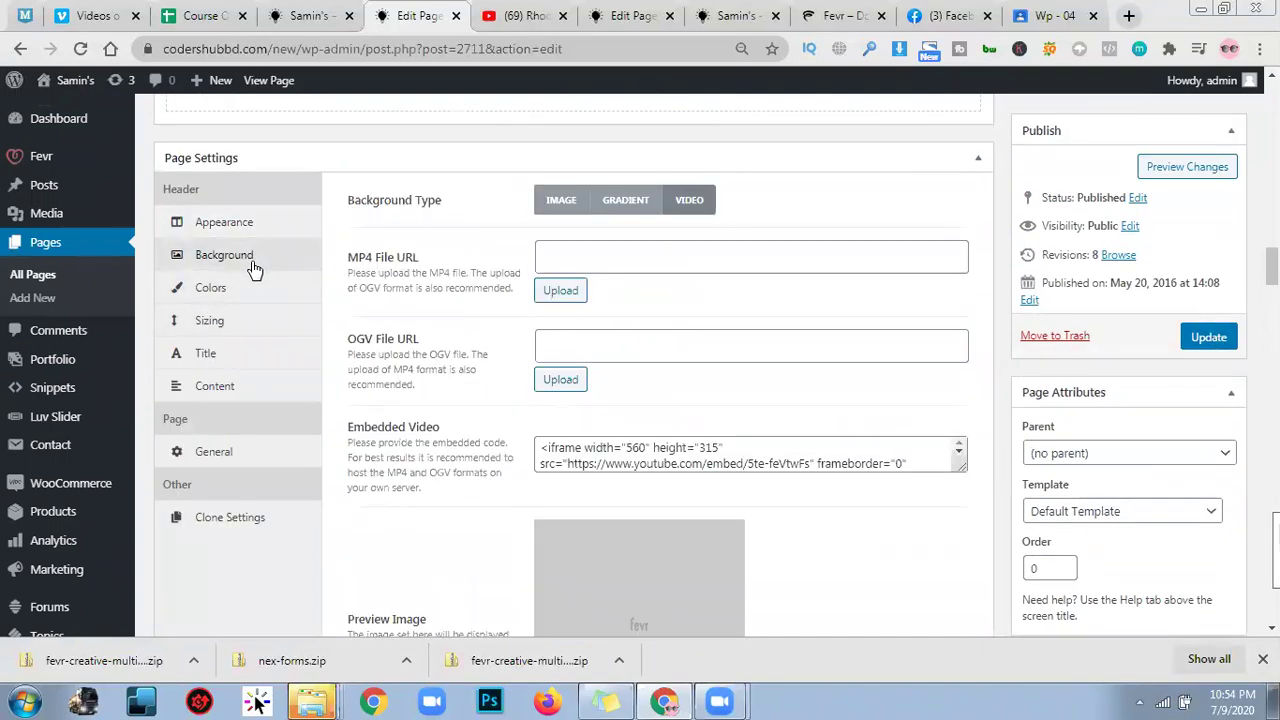
left_click(684, 265)
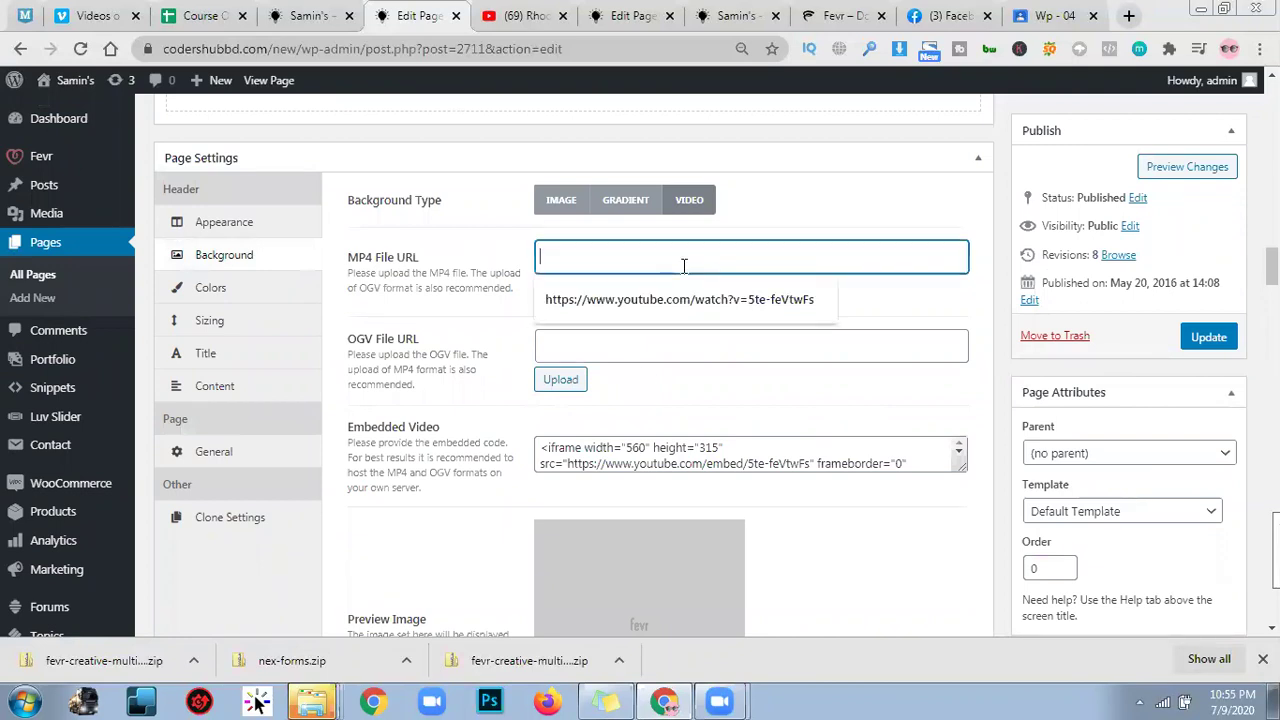
left_click(712, 318)
left_click(1208, 337)
scroll(952, 436, "down", 6)
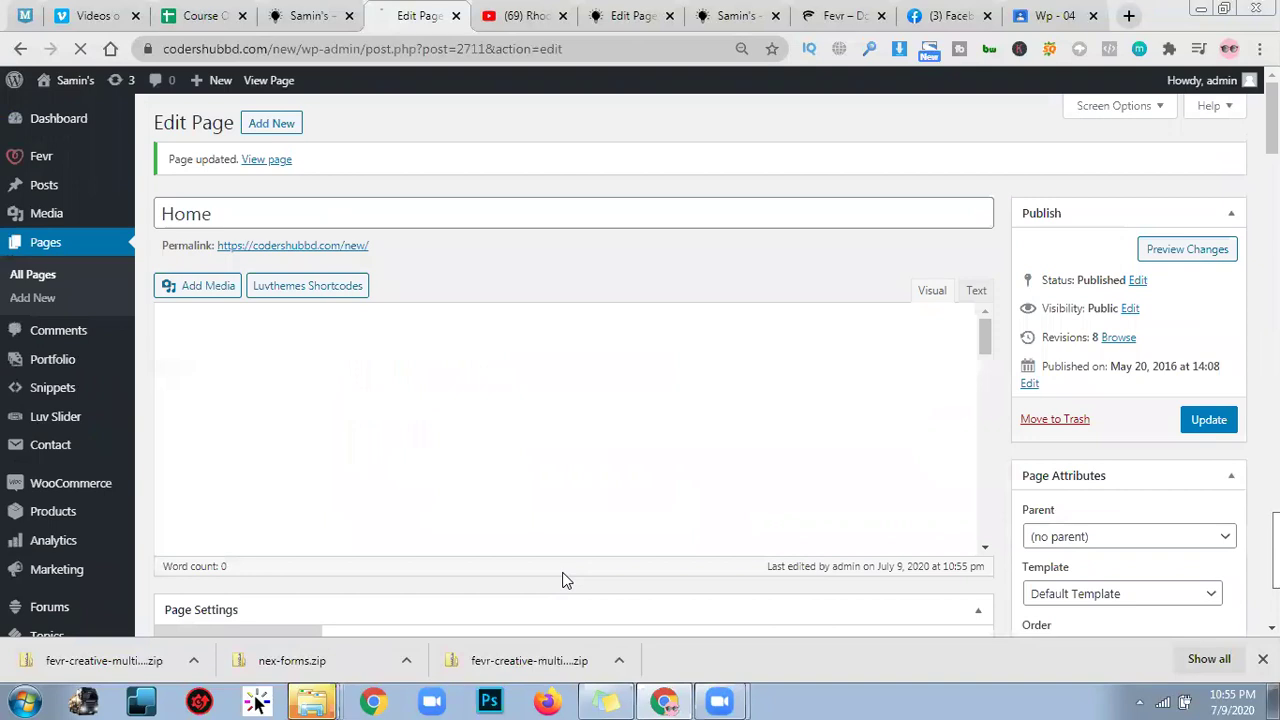
Reload the live homepage at codershubbd.com/new/ without the trailing # to check the header background.
key("ctrl+Page_Up")
left_click(82, 49)
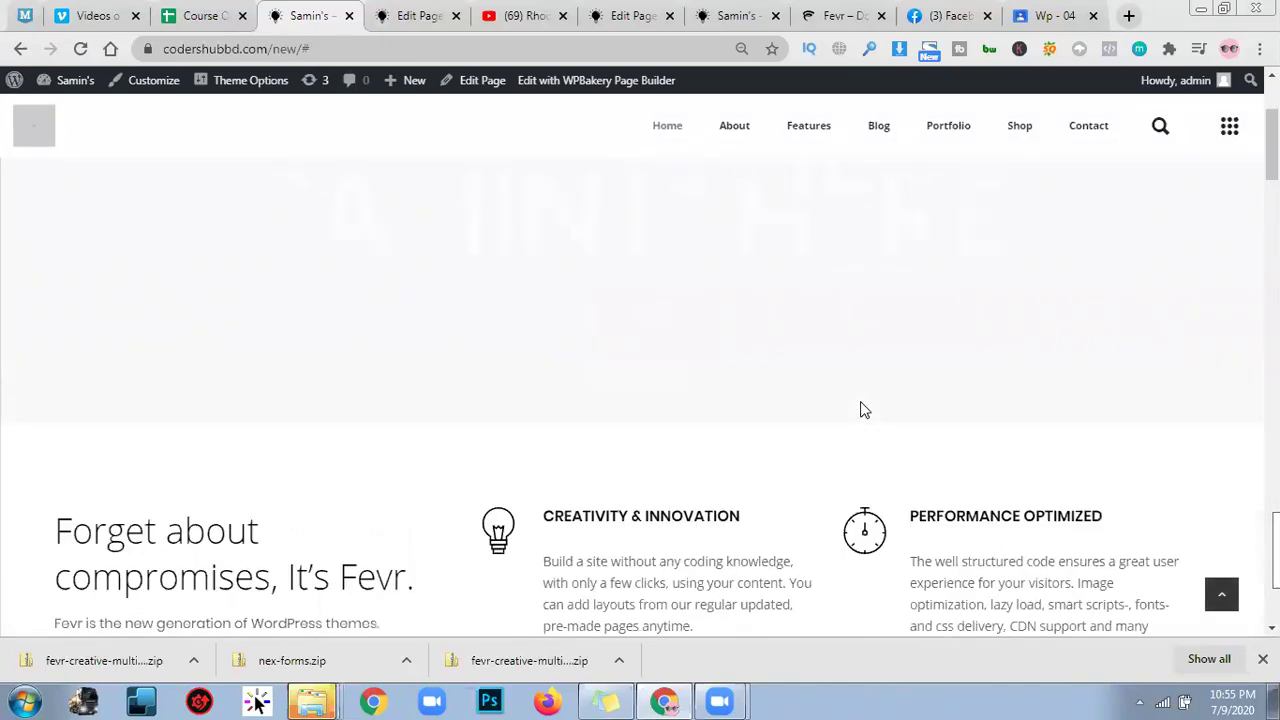
left_click(84, 49)
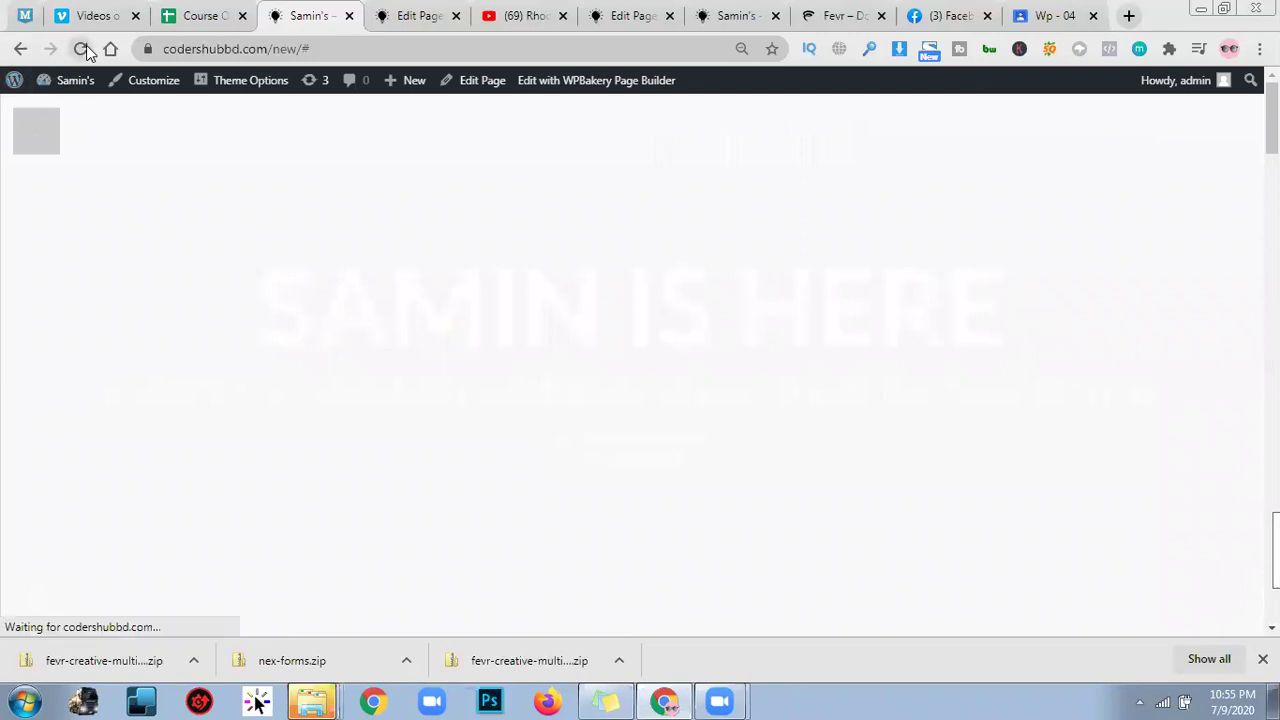
double_click(306, 49)
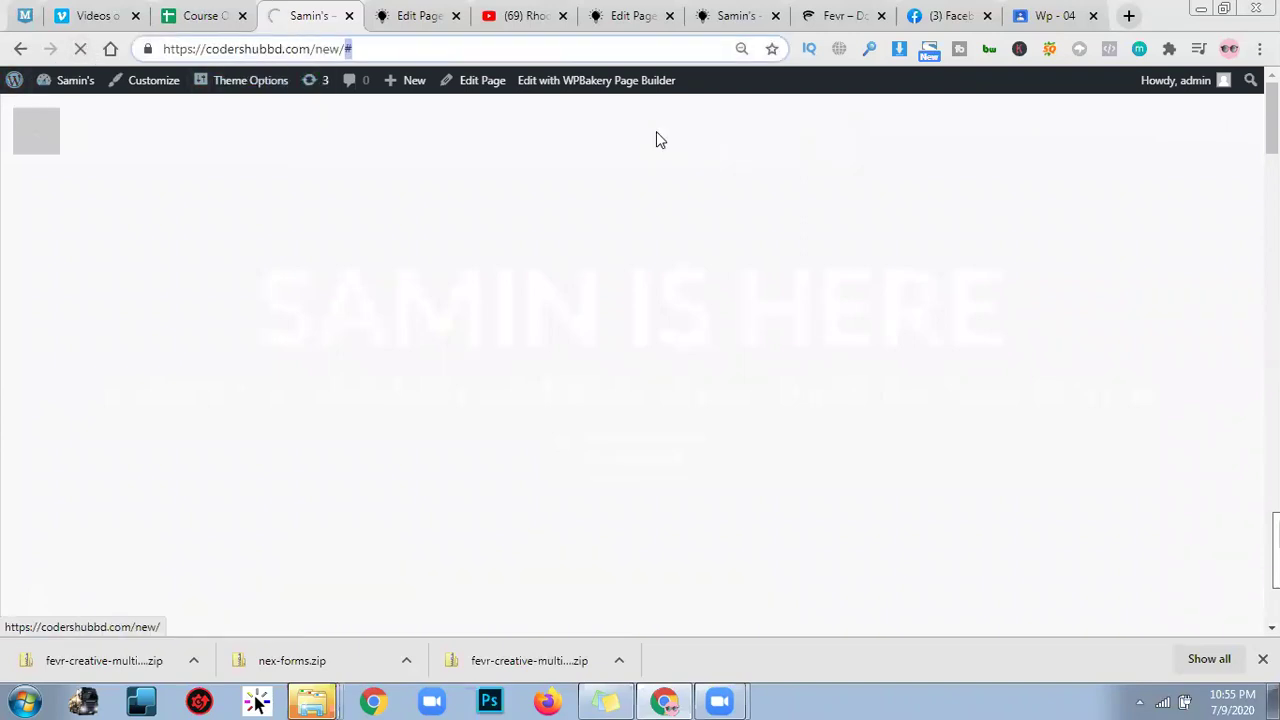
key("BackSpace")
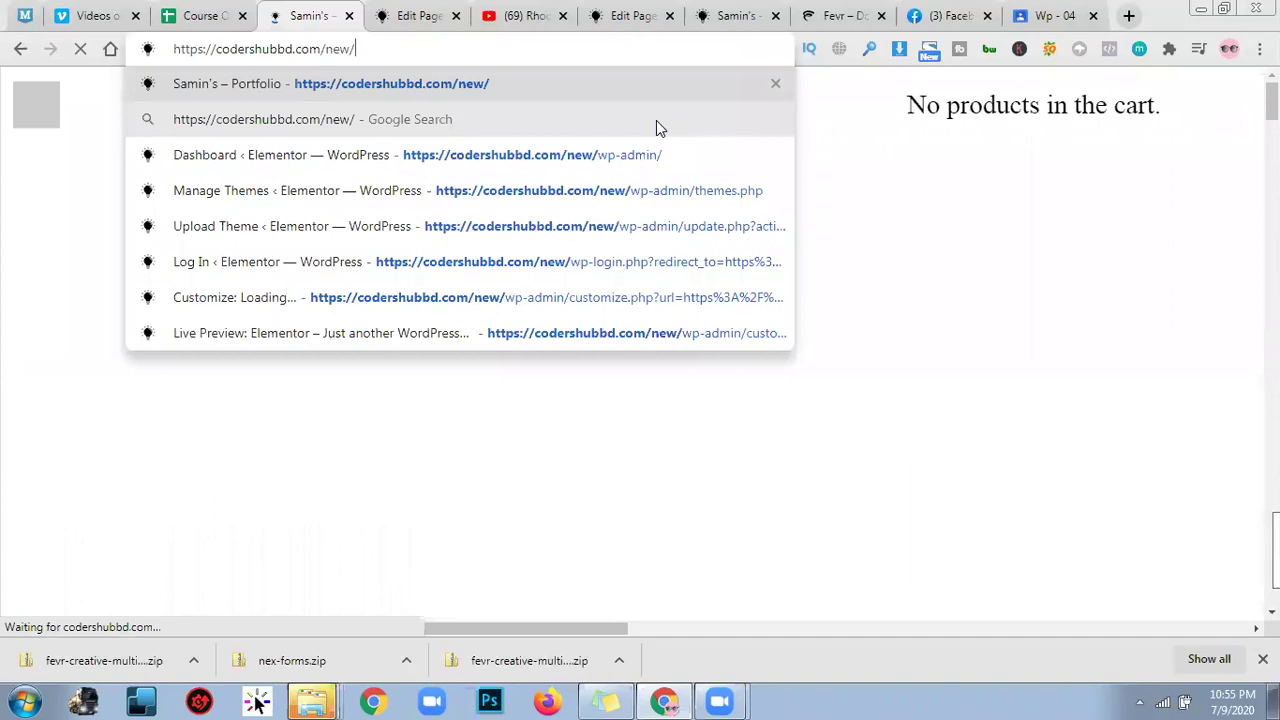
key("Return")
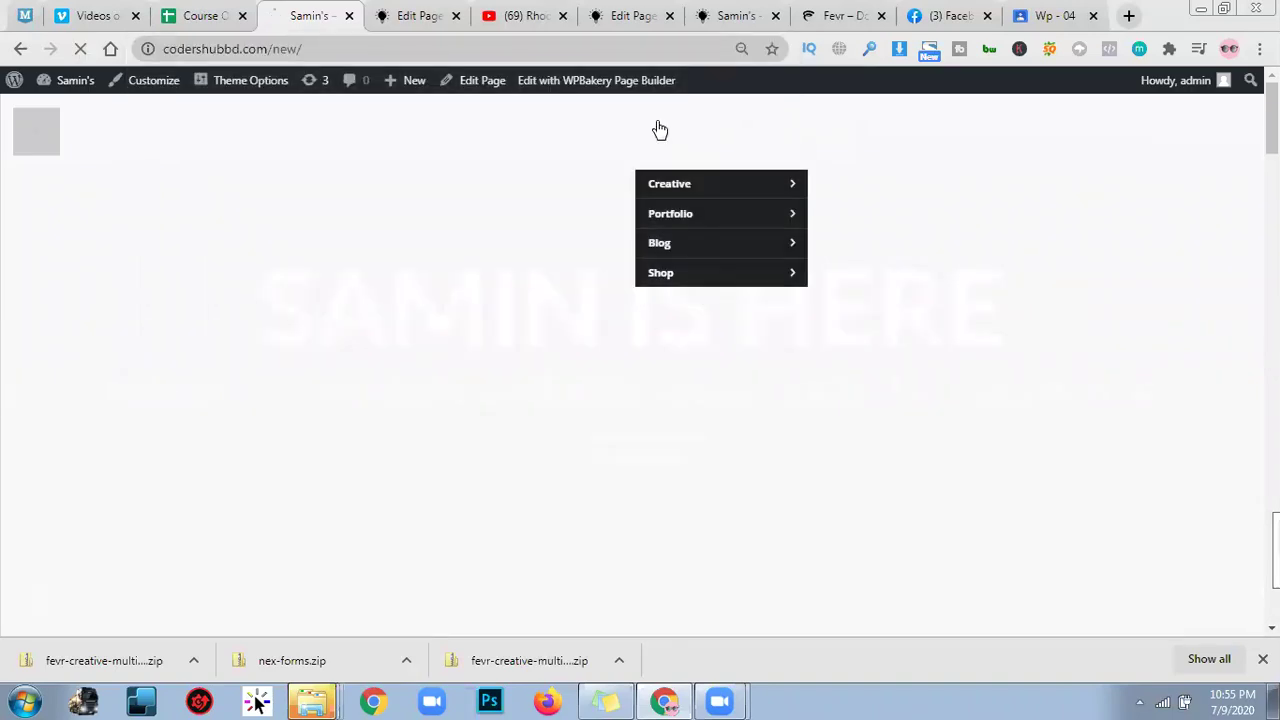
Clear the MP4 File URL in the Home page header's Background settings.
left_click(395, 15)
scroll(365, 388, "down", 20)
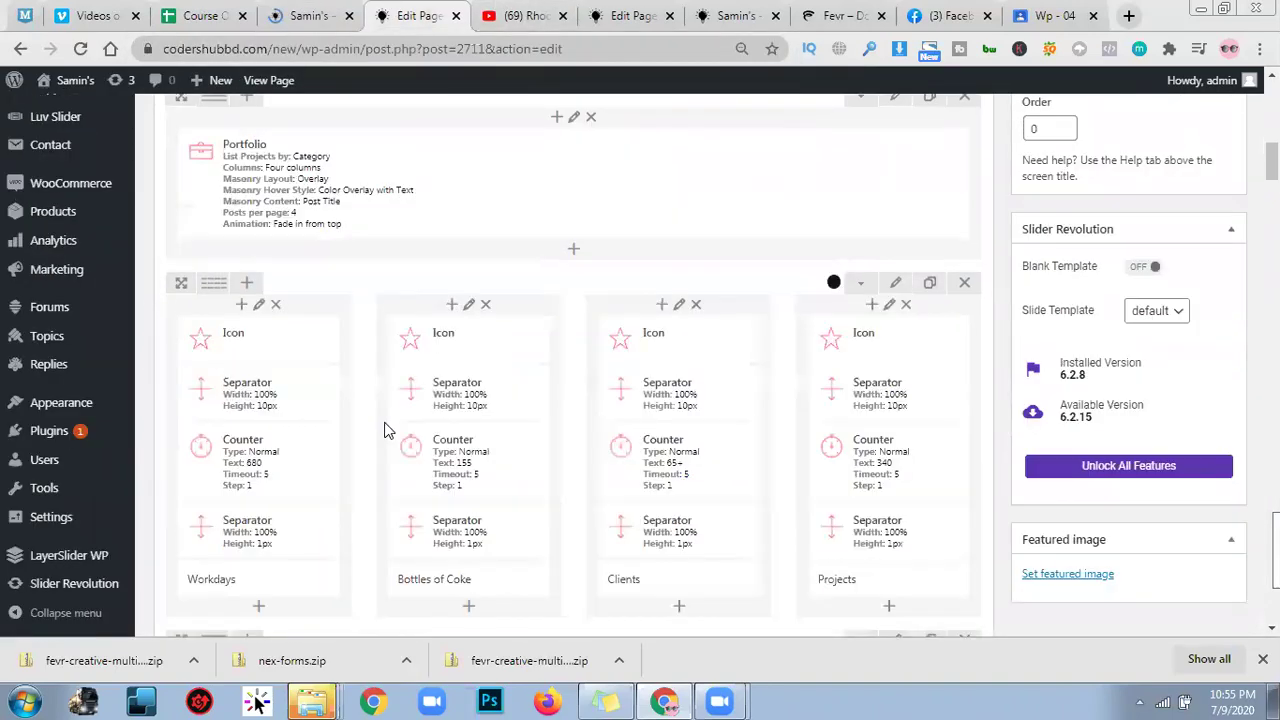
scroll(566, 362, "up", 4)
scroll(568, 365, "up", 5)
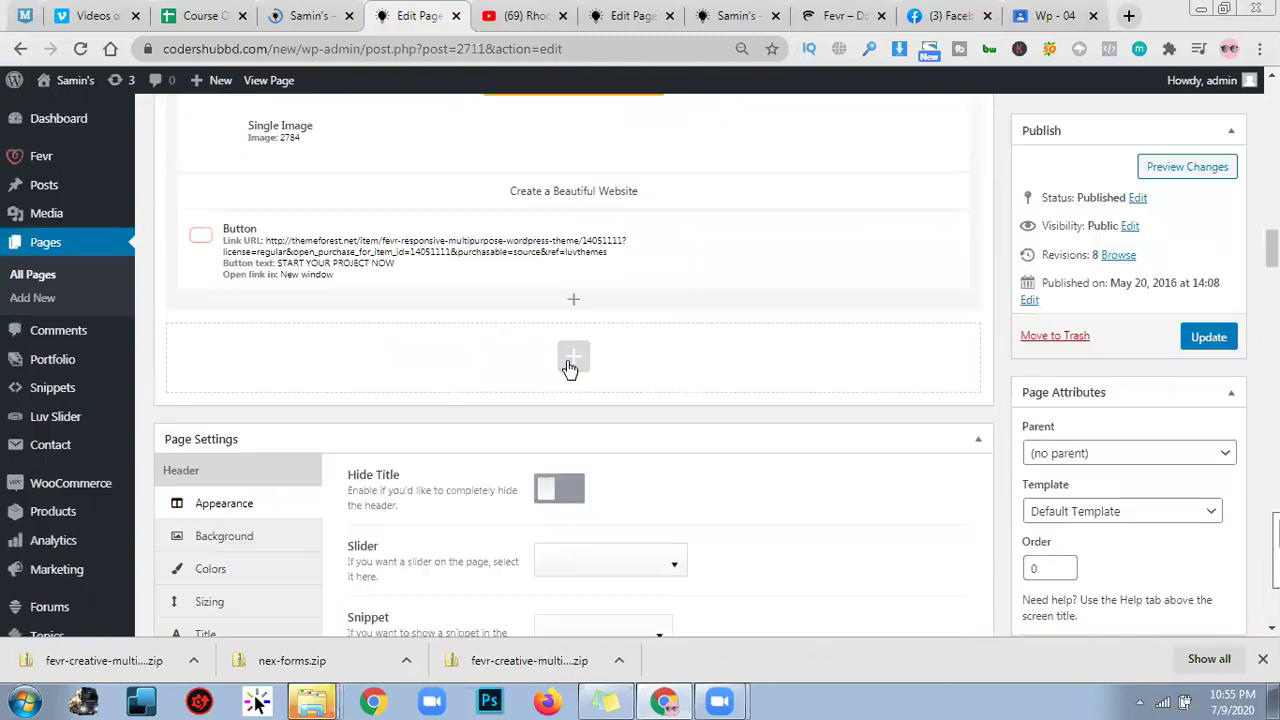
scroll(548, 372, "down", 3)
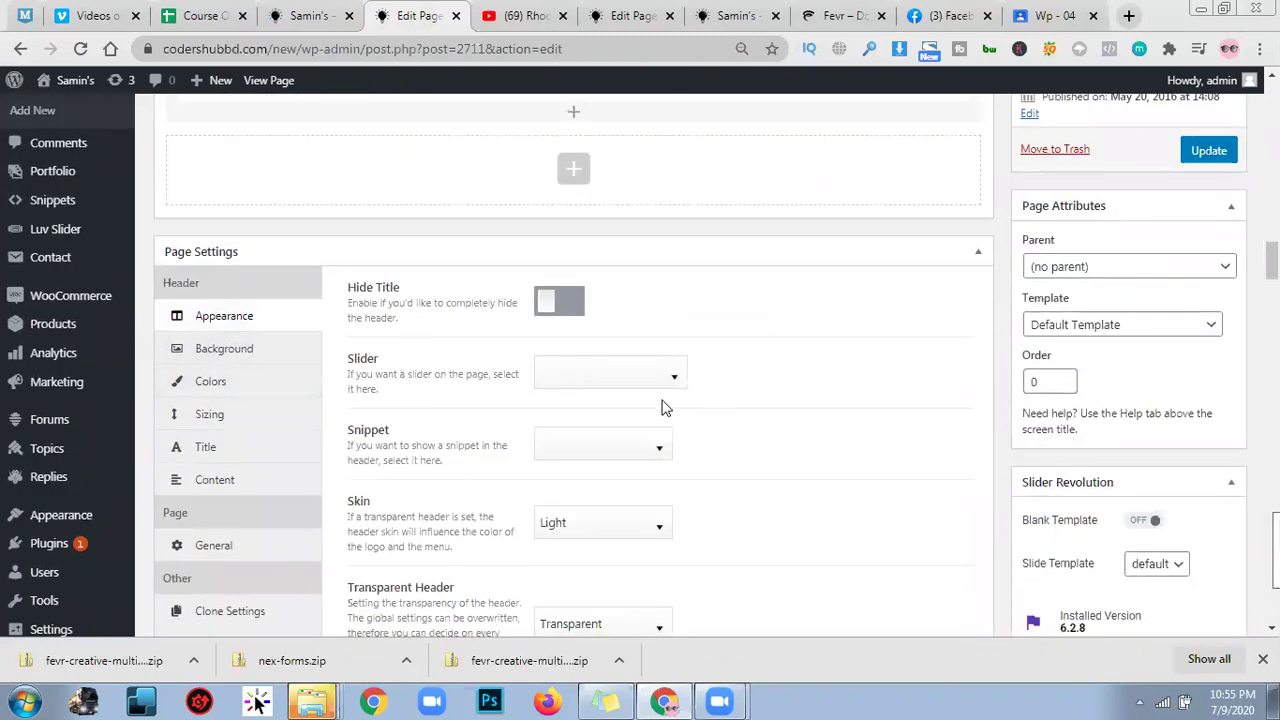
left_click(268, 357)
triple_click(674, 352)
key("BackSpace")
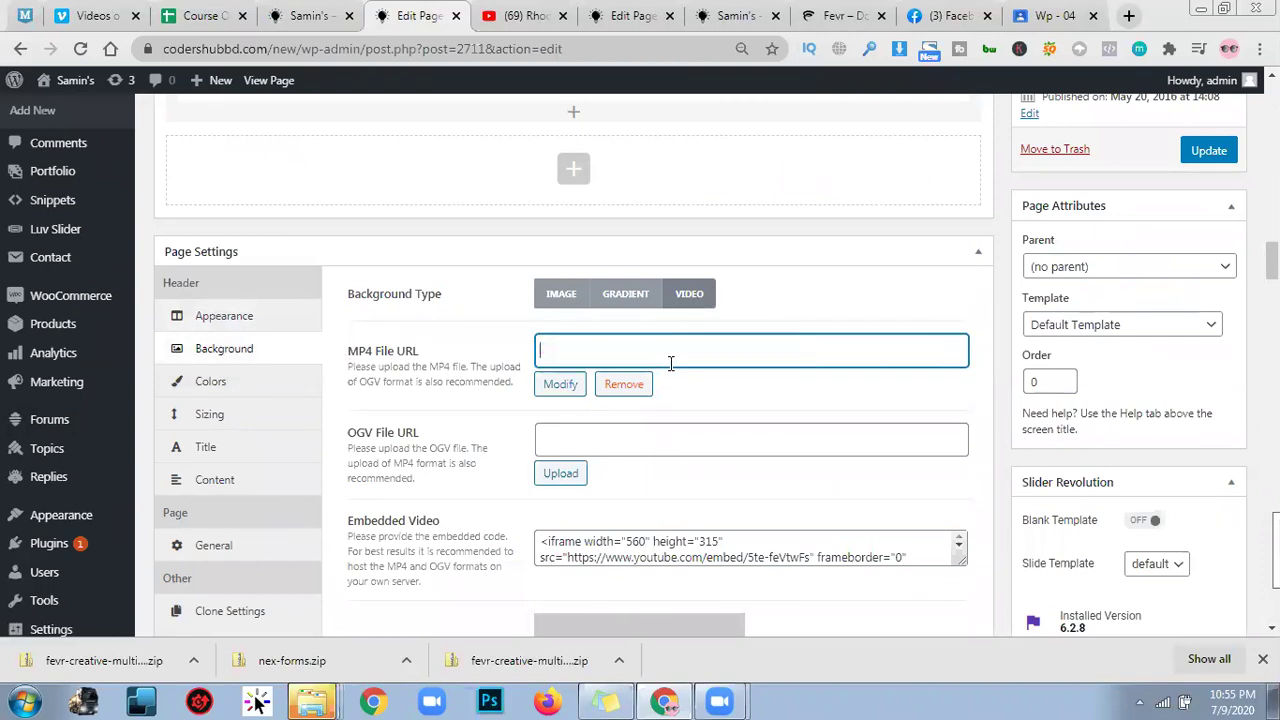
Use Depositphotos_fitness_video_optim.mp4 from the media library as the header background's MP4 file.
left_click(577, 388)
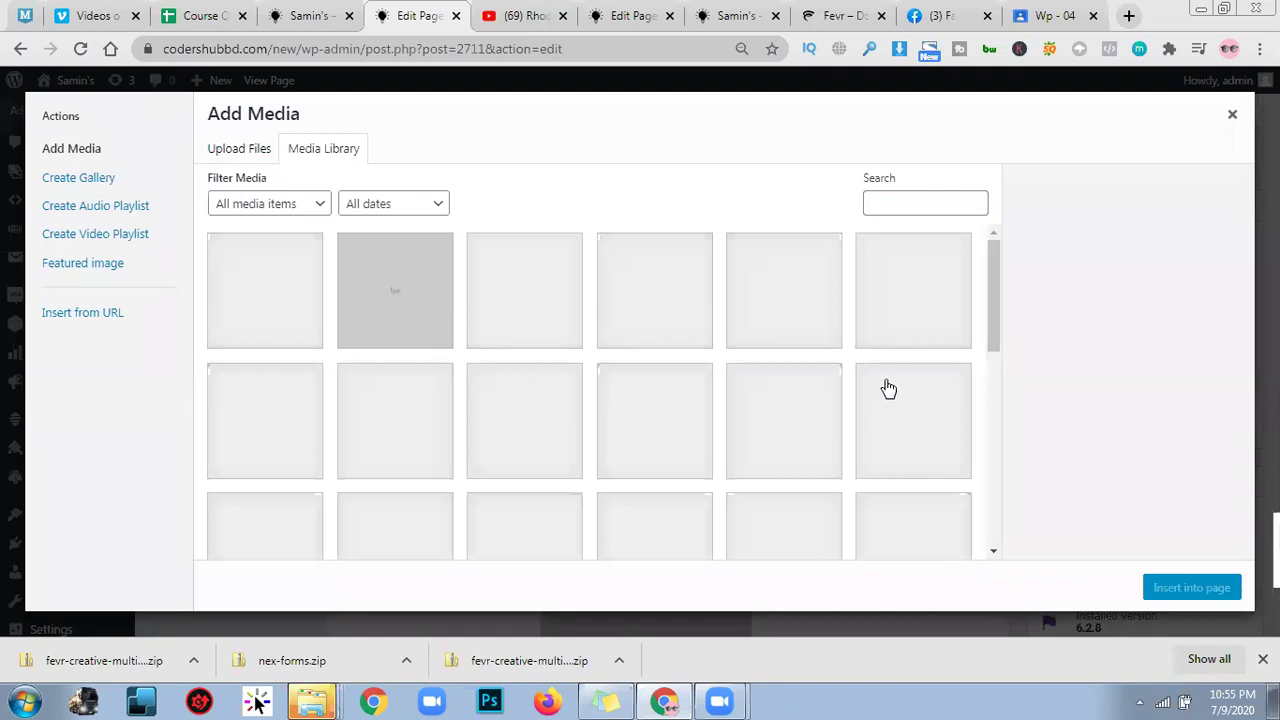
scroll(887, 389, "down", 1)
scroll(886, 386, "up", 1)
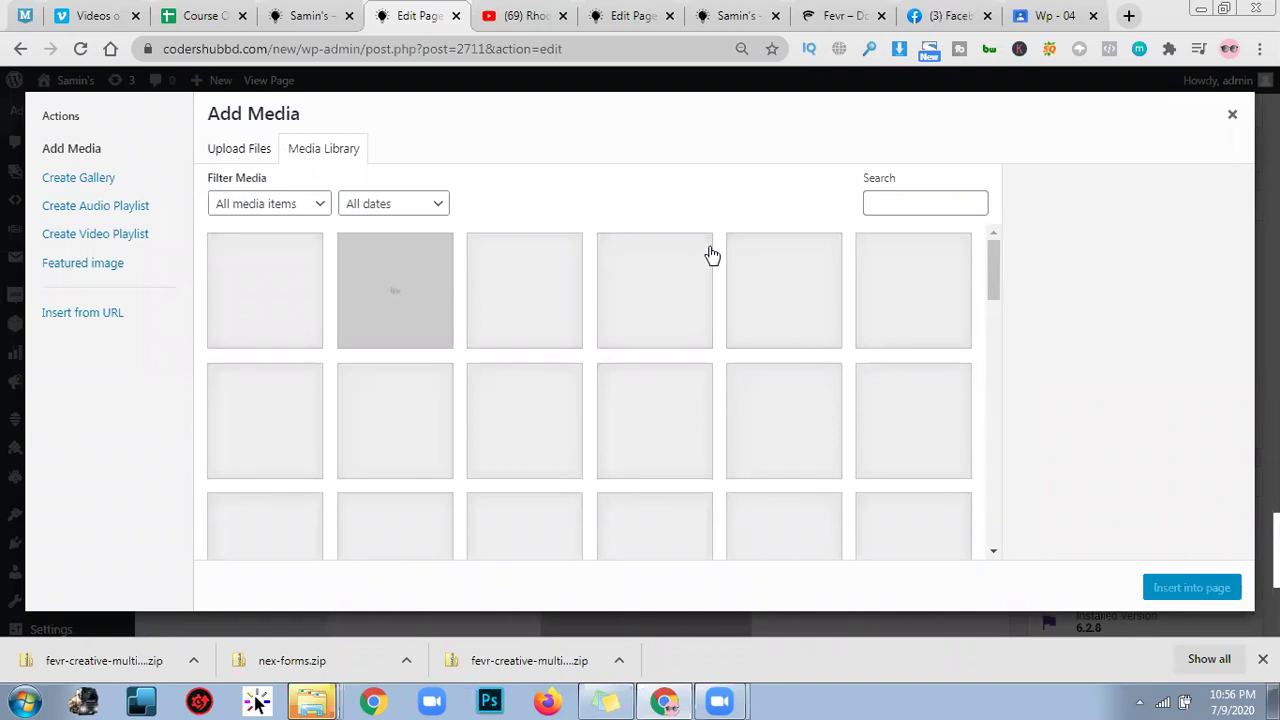
scroll(709, 254, "down", 1)
scroll(950, 320, "up", 1)
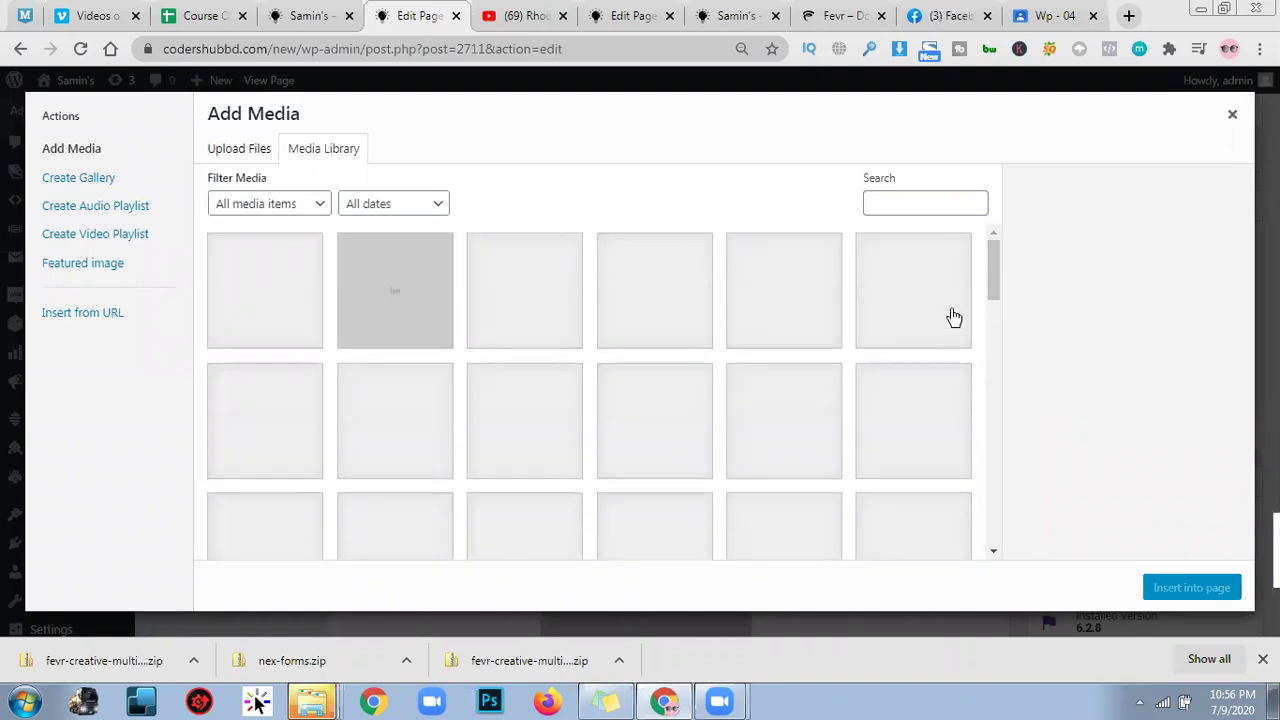
left_click(669, 343)
scroll(669, 343, "down", 5)
scroll(673, 364, "up", 2)
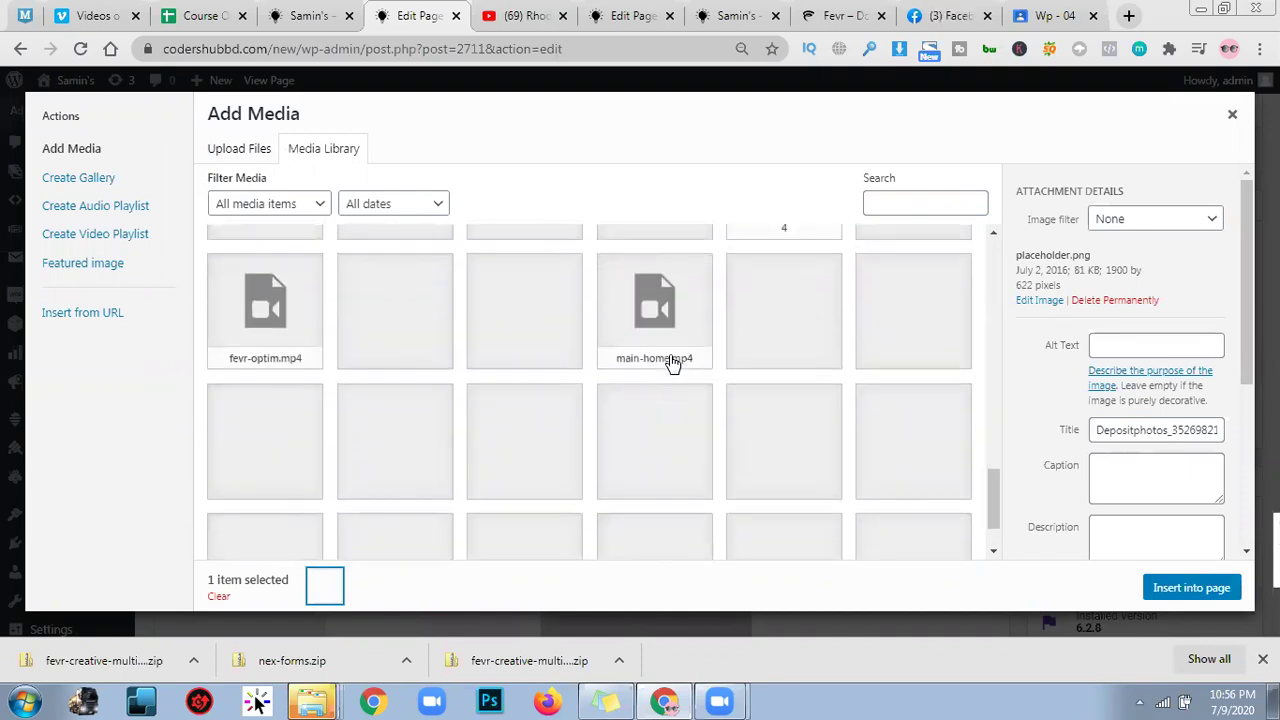
scroll(570, 438, "down", 2)
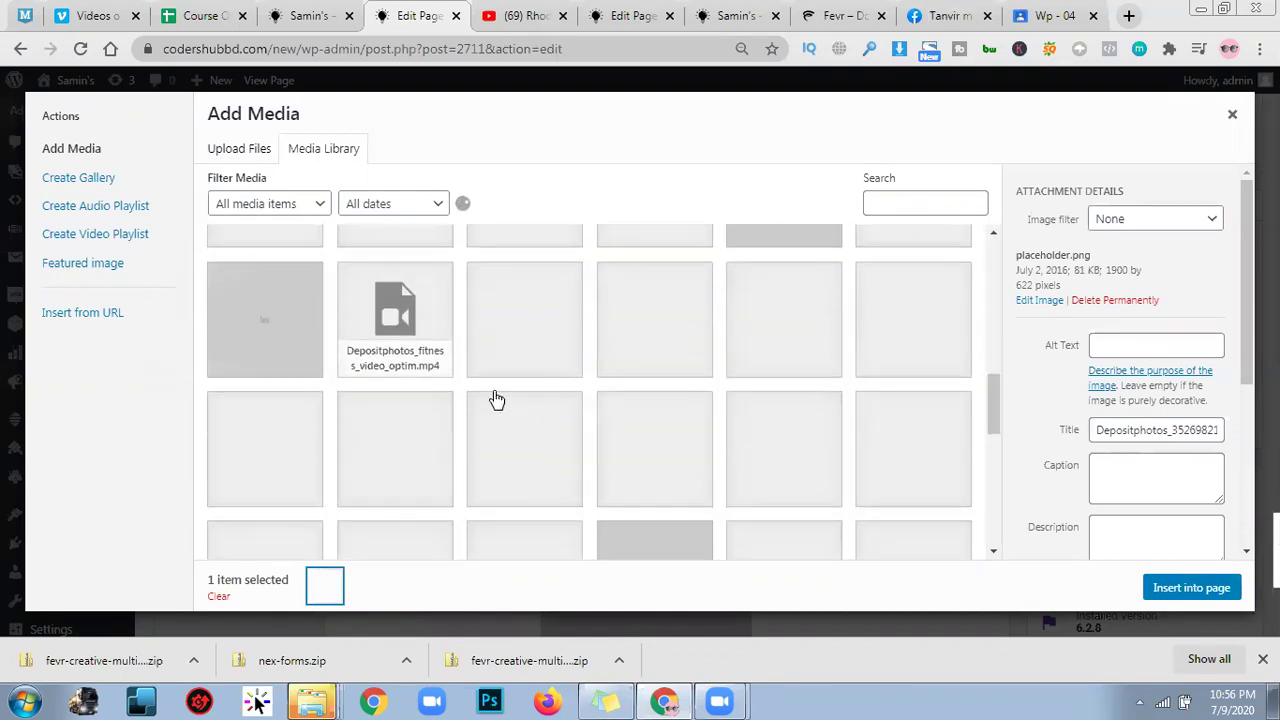
left_click(358, 362)
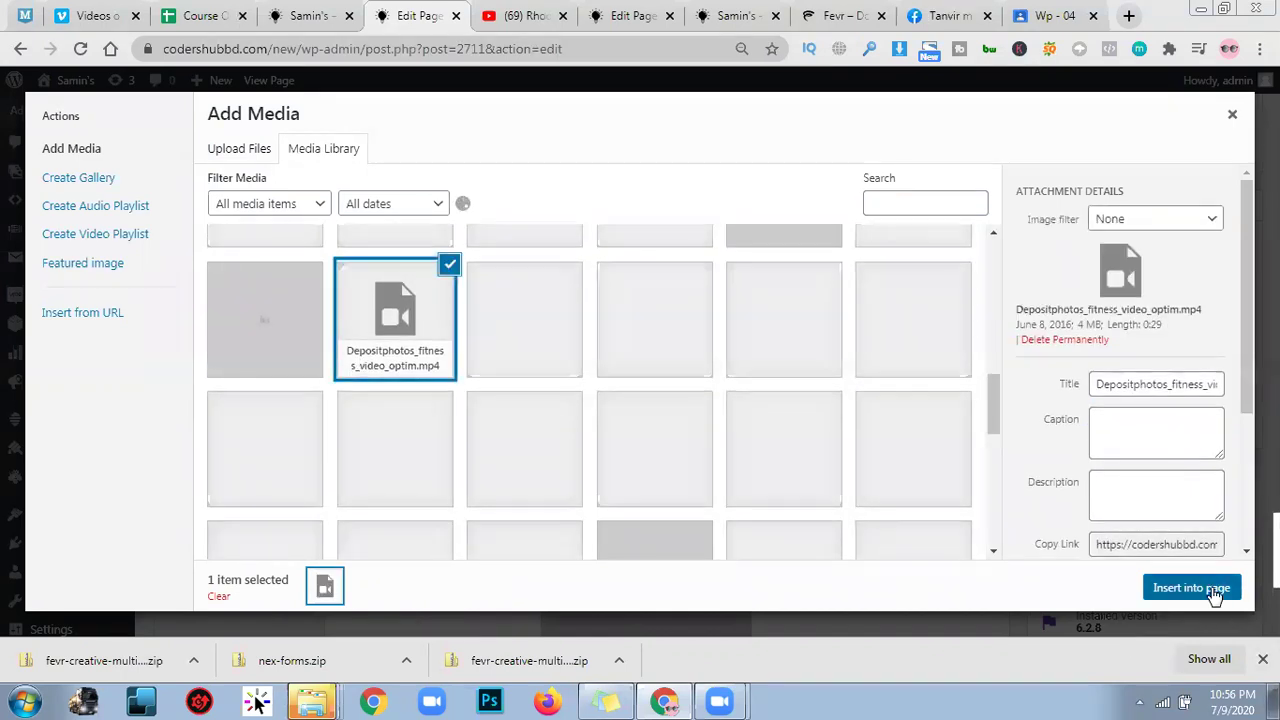
left_click(1214, 592)
Delete the YouTube iframe code from the header background's Embedded Video setting.
scroll(683, 517, "down", 3)
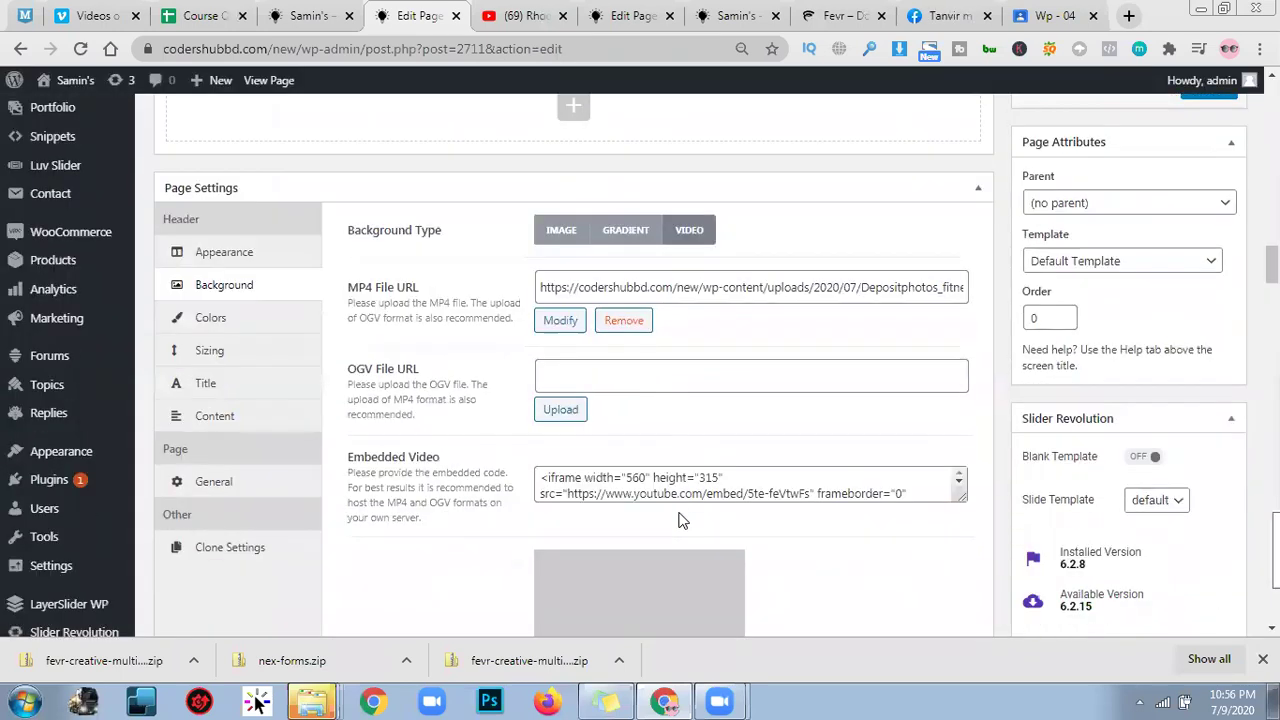
triple_click(728, 274)
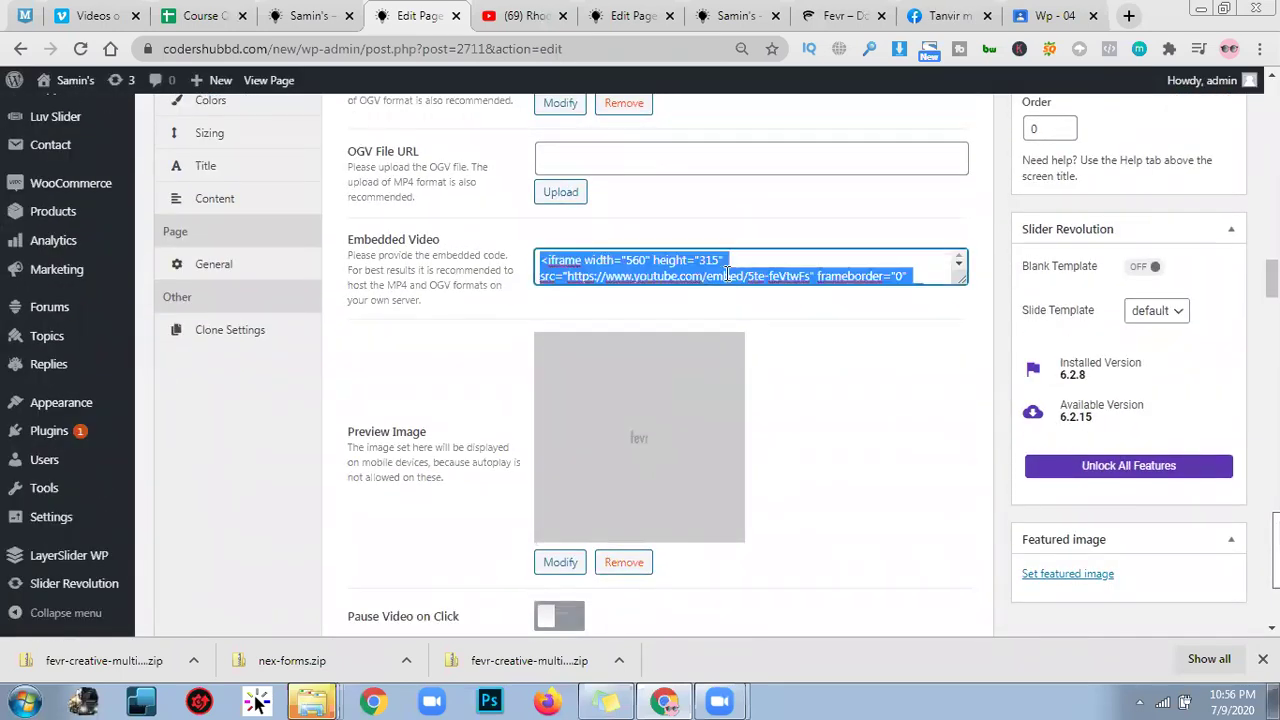
key("BackSpace")
scroll(757, 397, "down", 2)
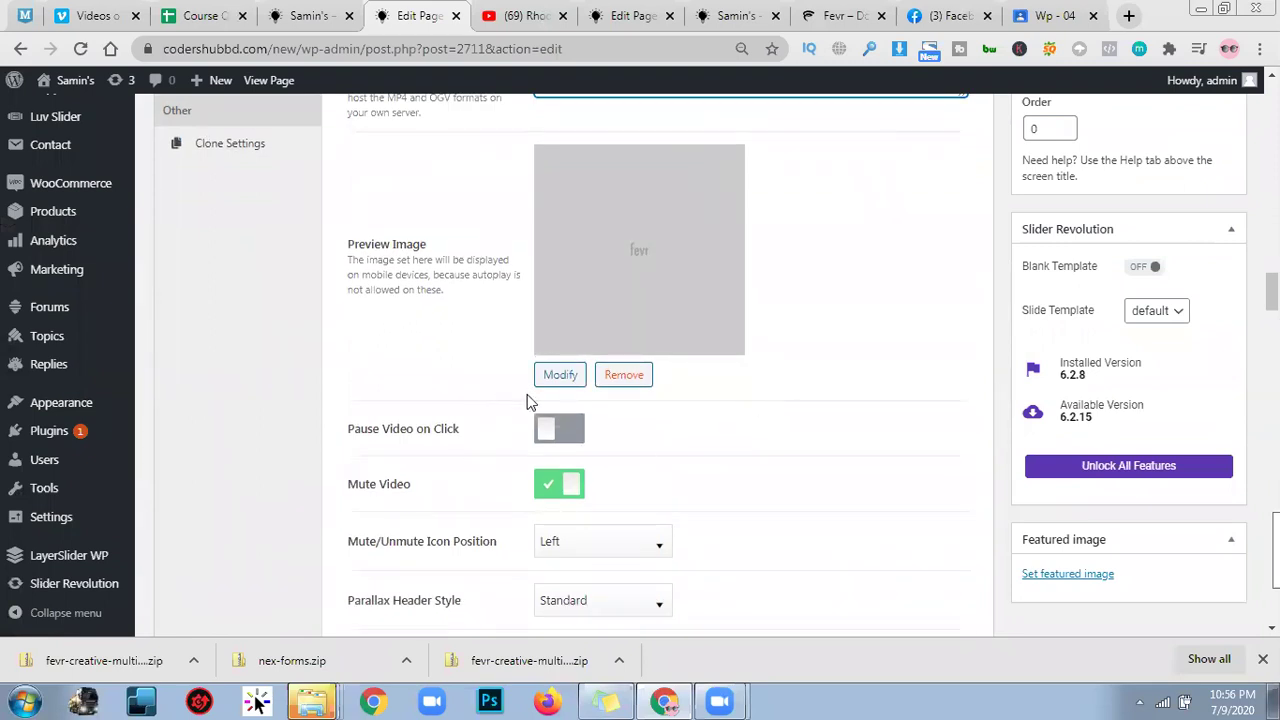
scroll(885, 452, "up", 4)
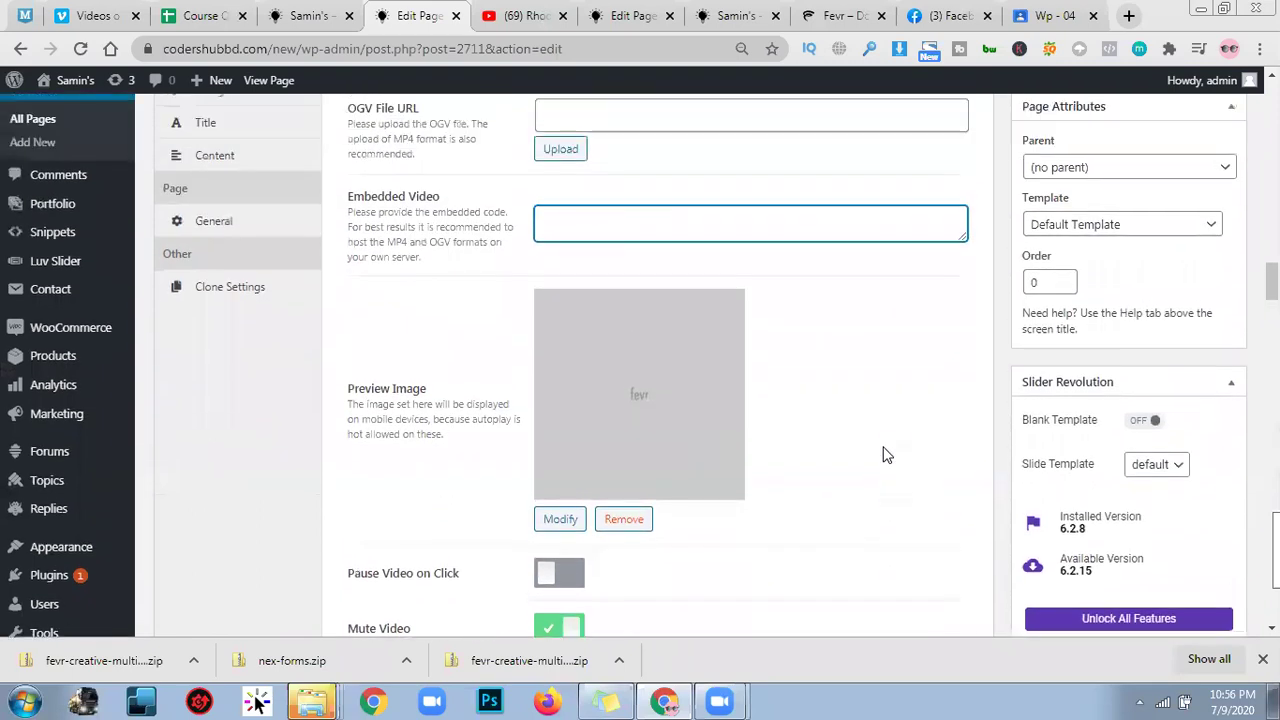
Update the Home page and reload the live homepage to check its header background.
left_click(1207, 283)
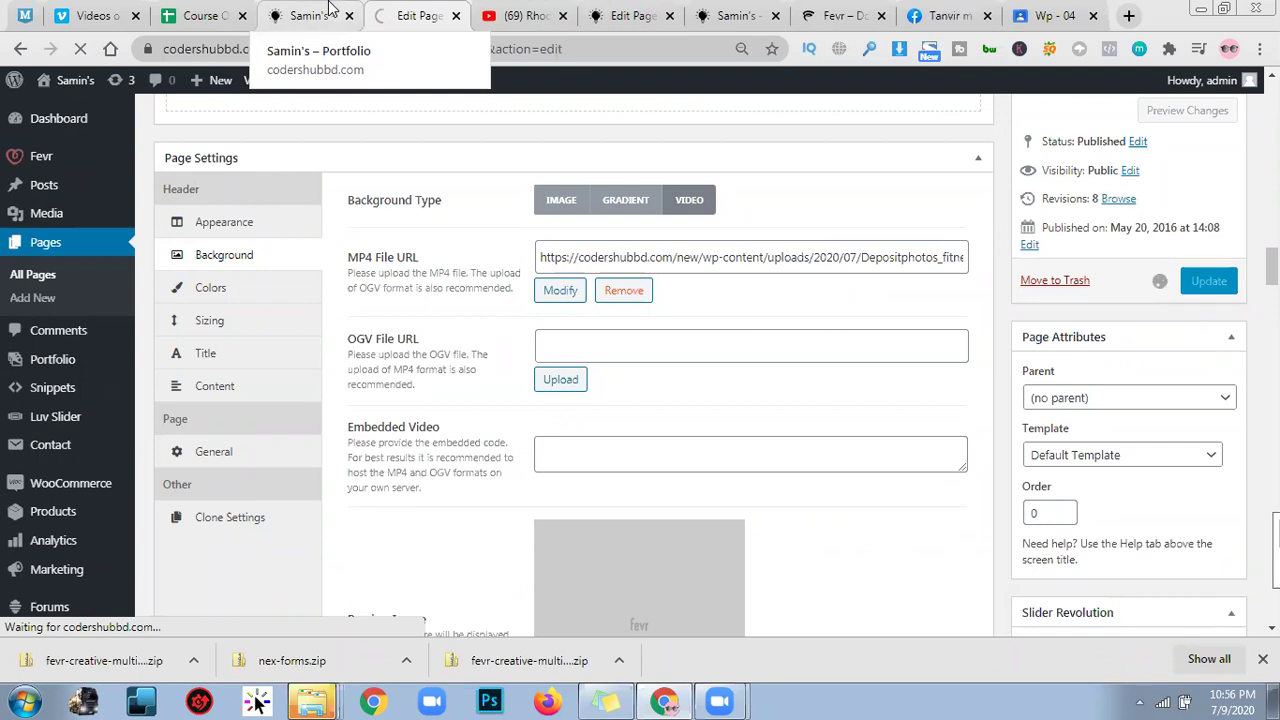
left_click(330, 8)
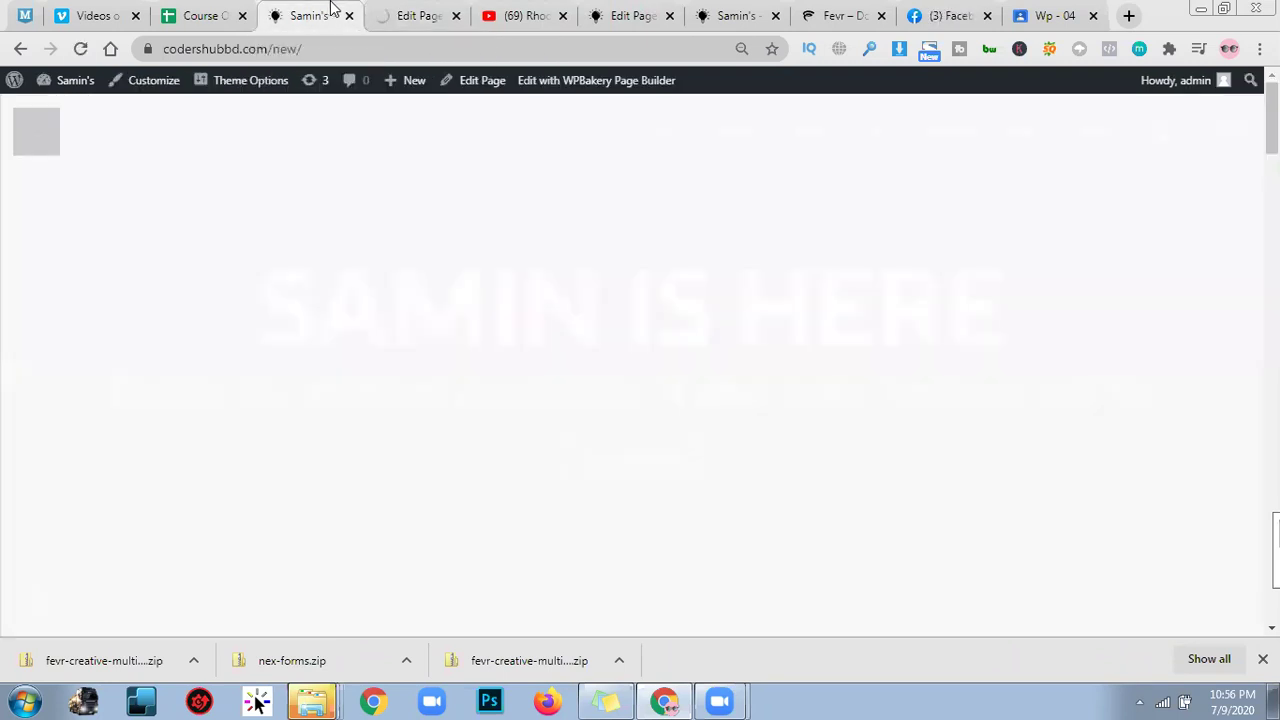
left_click(418, 14)
left_click(310, 13)
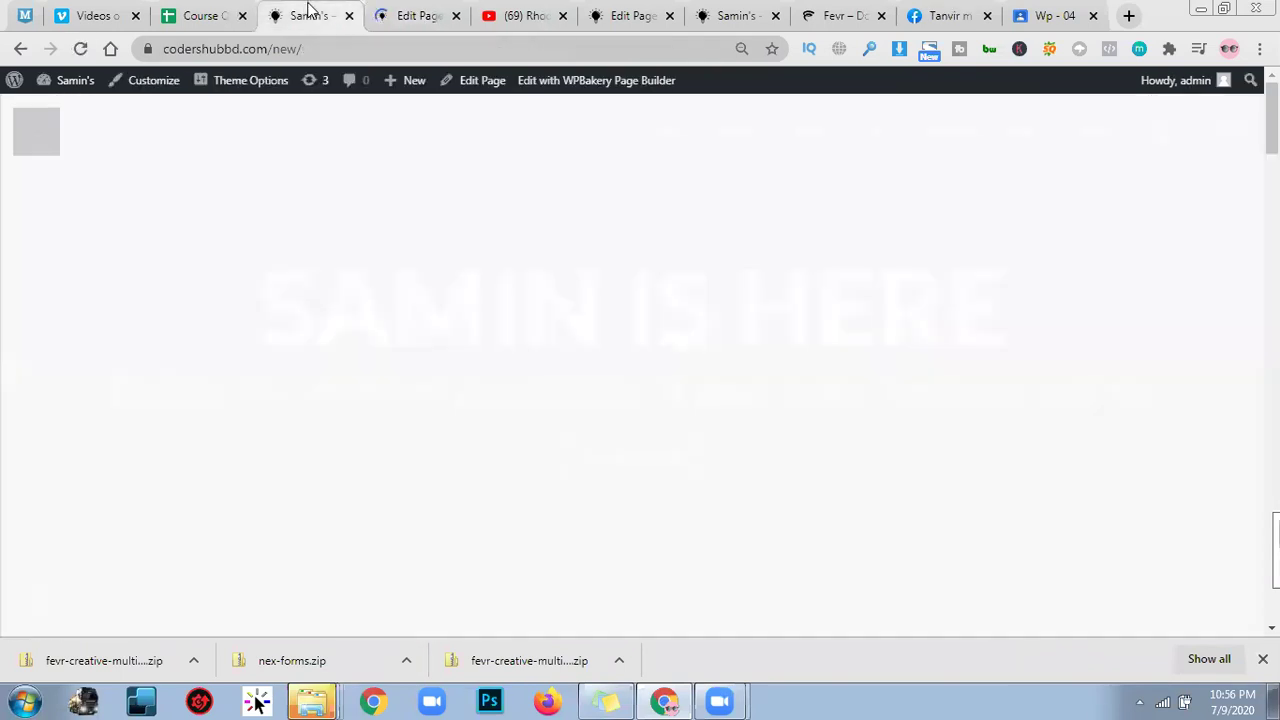
left_click(78, 52)
scroll(1040, 365, "down", 10)
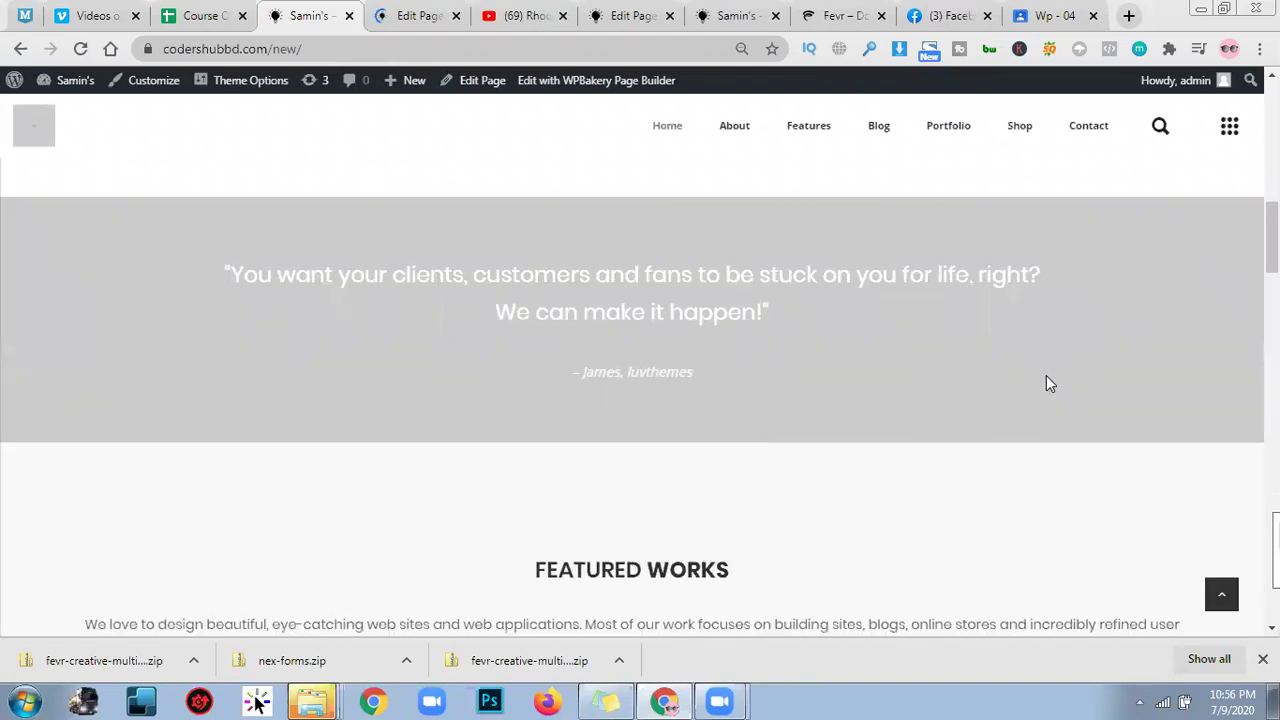
scroll(1062, 418, "up", 10)
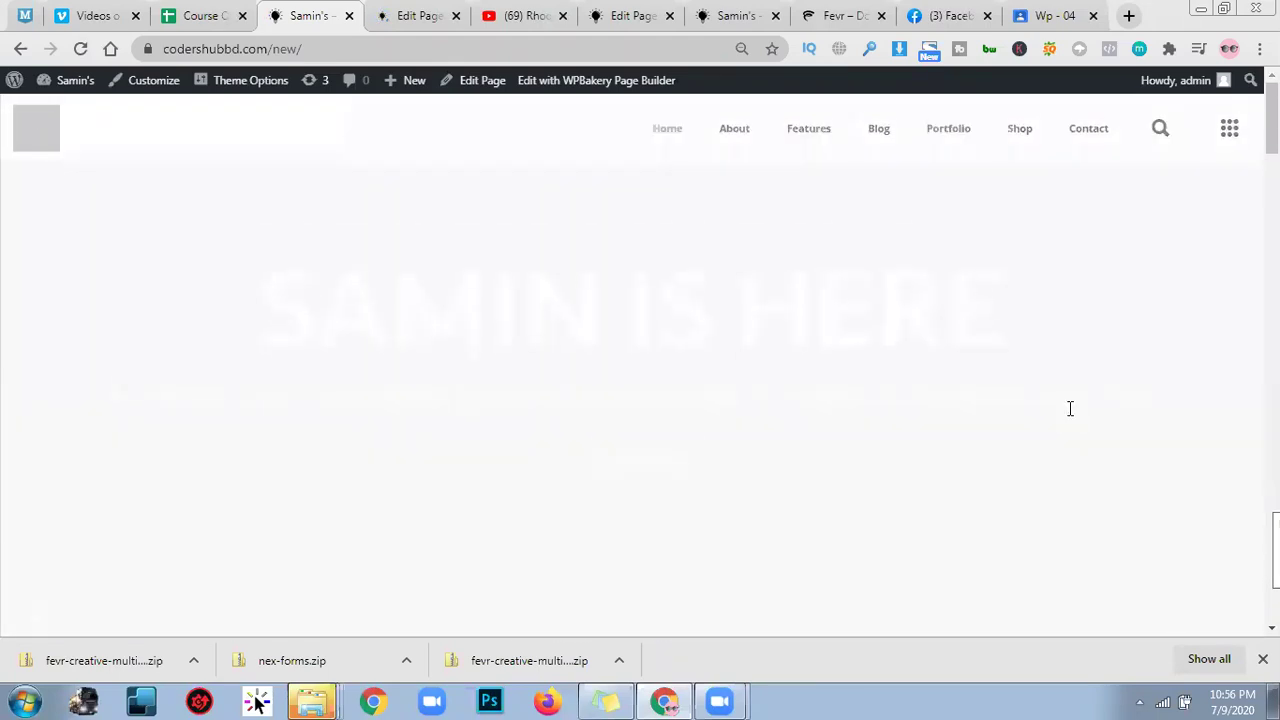
Load codershubbd.com/new/ in an incognito window to check the homepage header background.
left_click(316, 48)
key("ctrl+c")
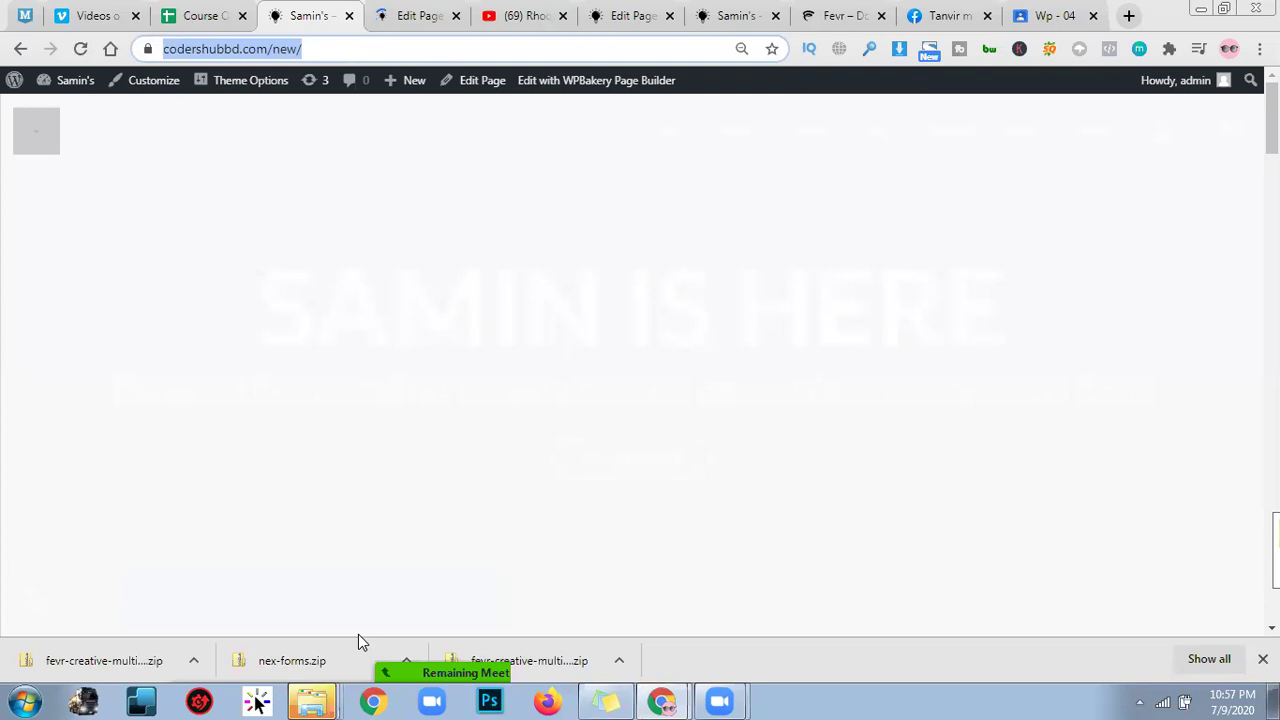
key("ctrl+shift+n")
key("ctrl+v")
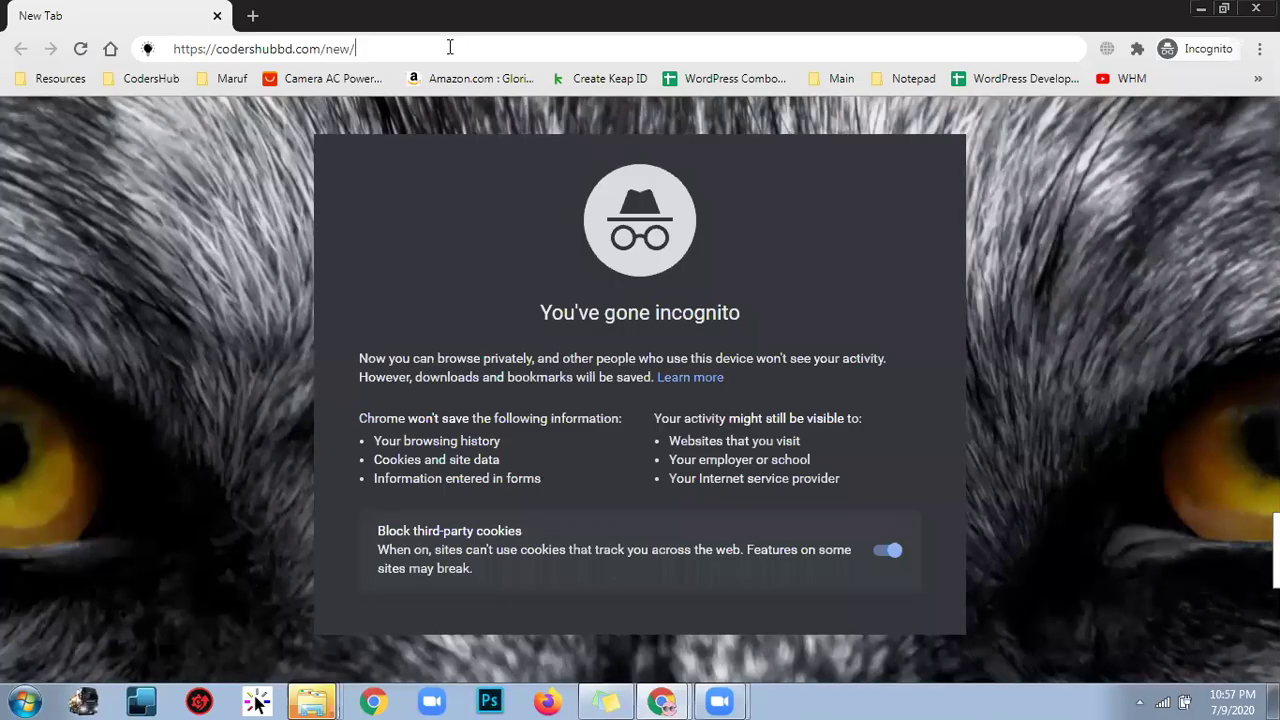
key("Return")
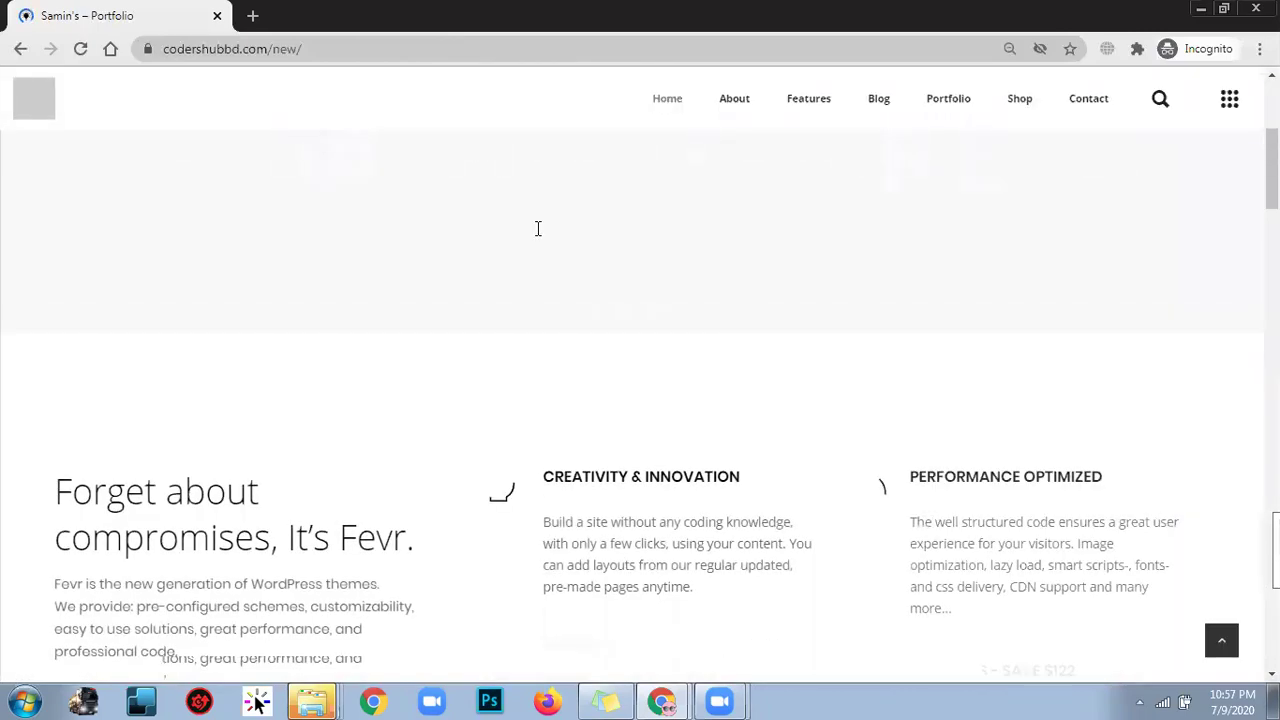
scroll(536, 228, "up", 4)
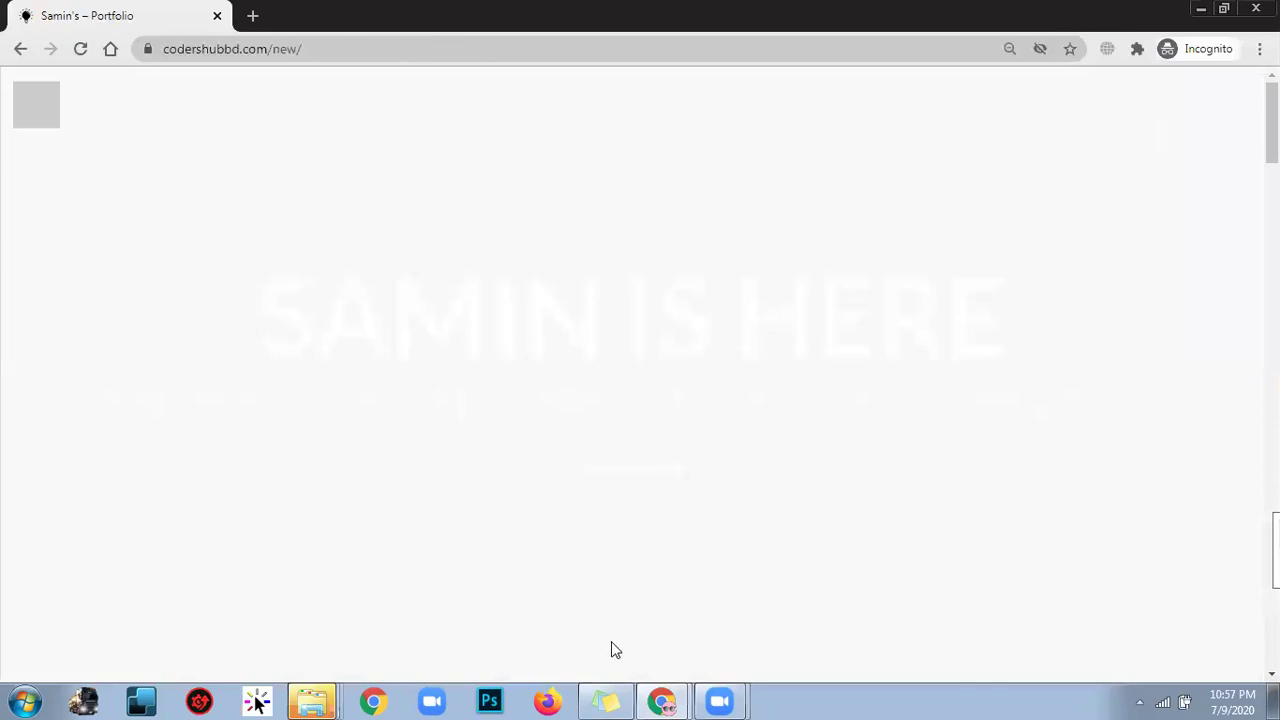
mouse_move(562, 640)
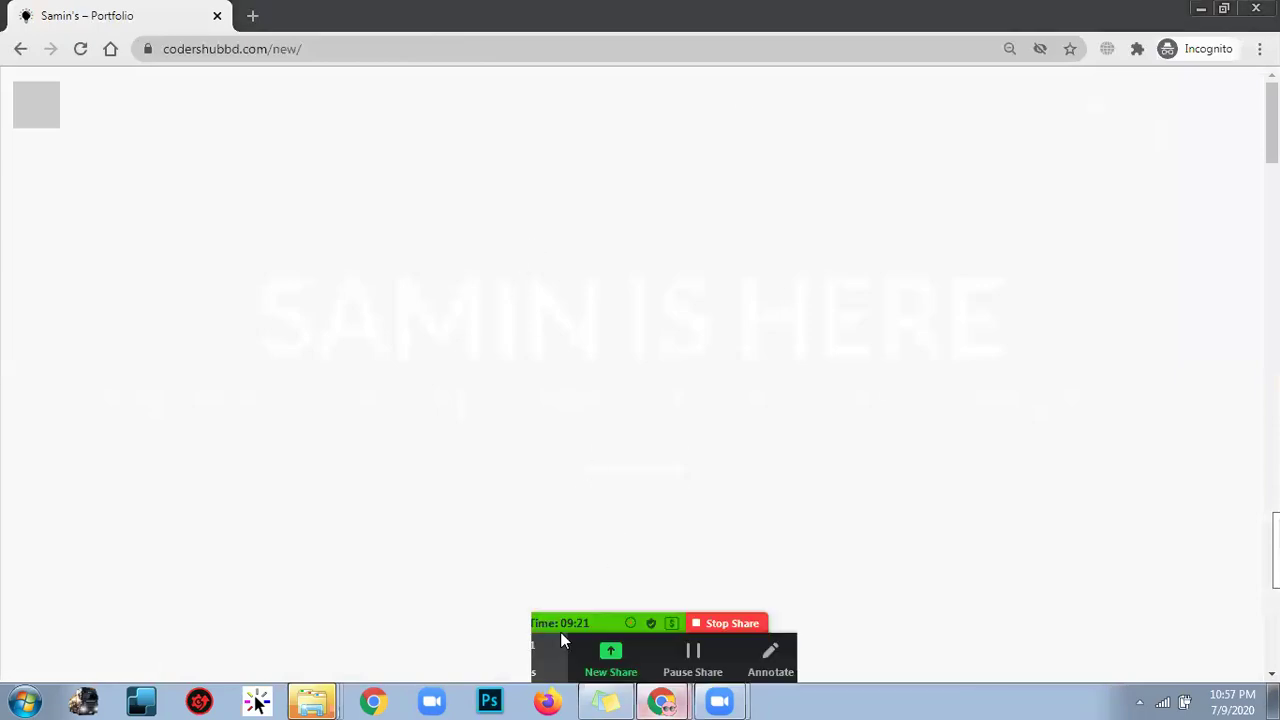
Return to the Home page editor and enable Overlay in the header's Appearance settings.
key("alt+Tab")
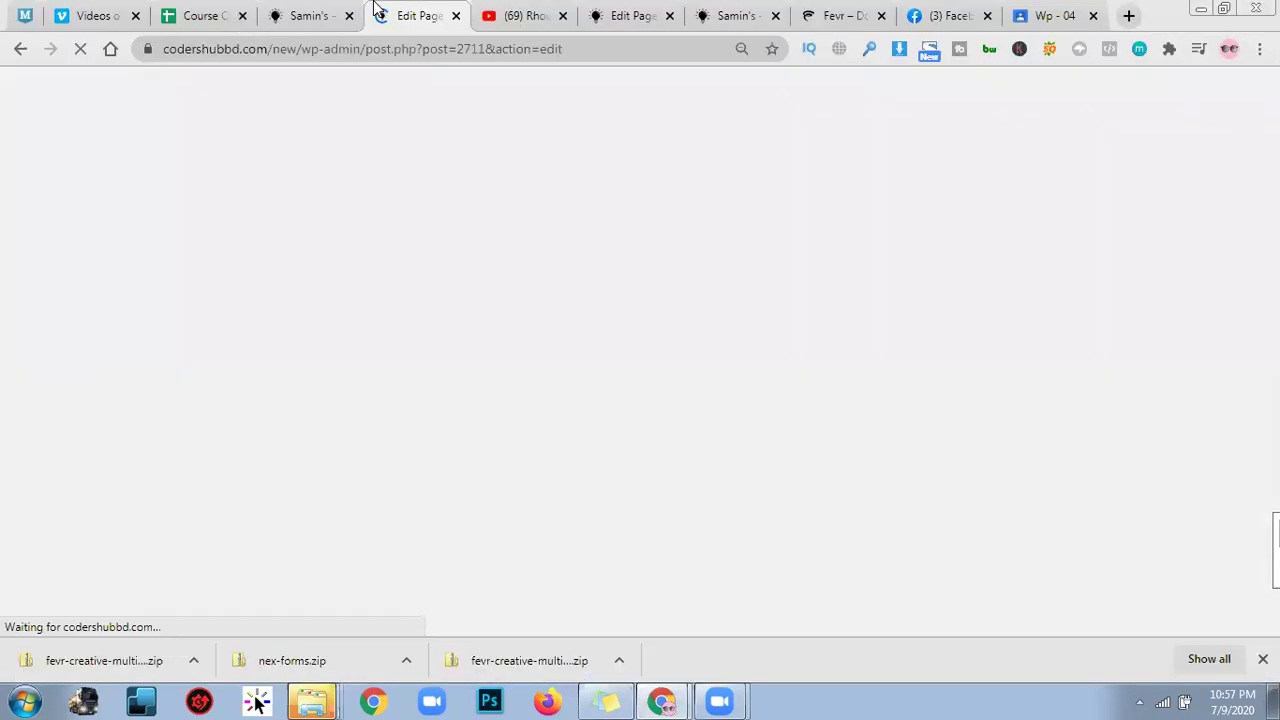
scroll(466, 286, "down", 8)
scroll(503, 479, "down", 15)
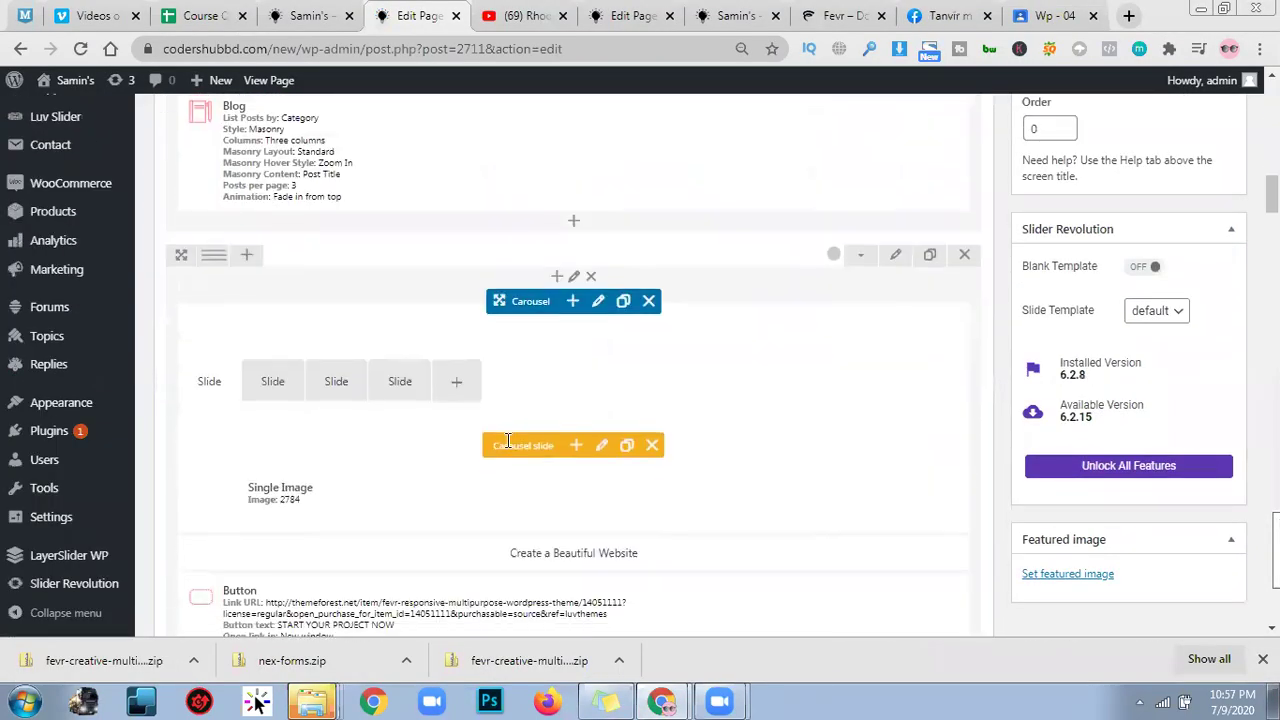
scroll(515, 435, "up", 1)
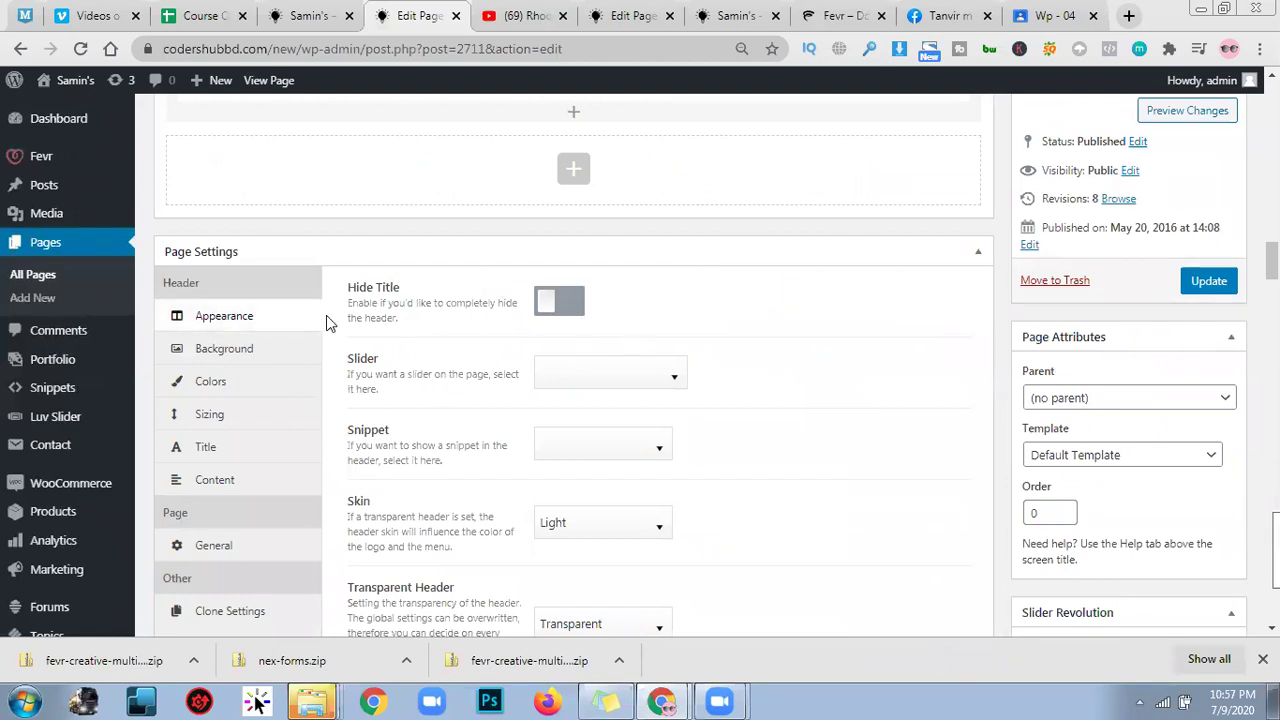
scroll(757, 306, "down", 4)
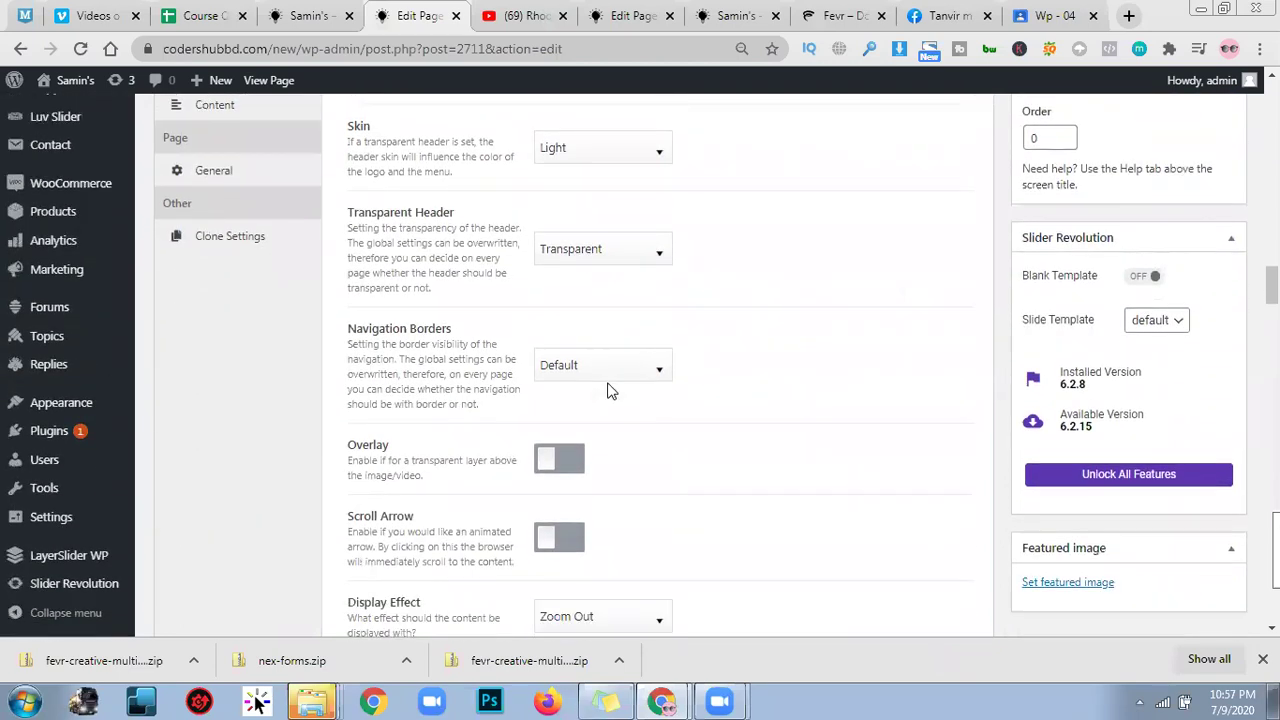
scroll(612, 390, "down", 1)
left_click(564, 376)
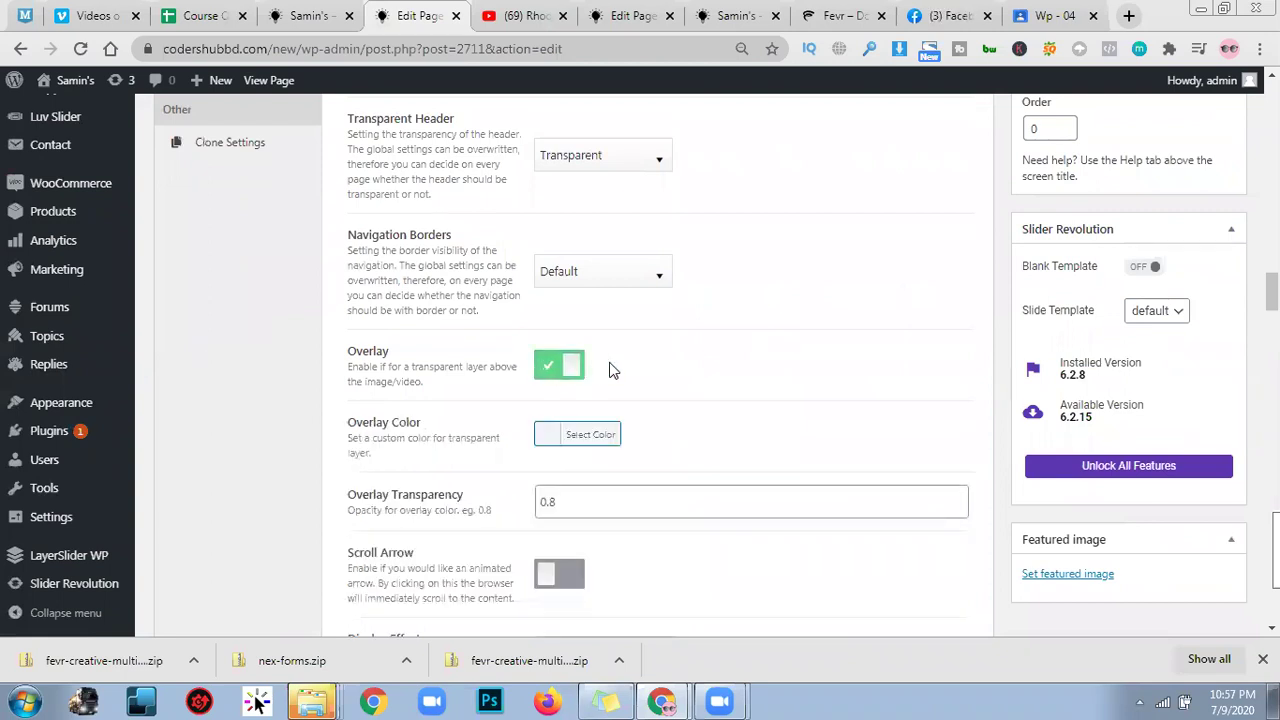
scroll(871, 357, "down", 2)
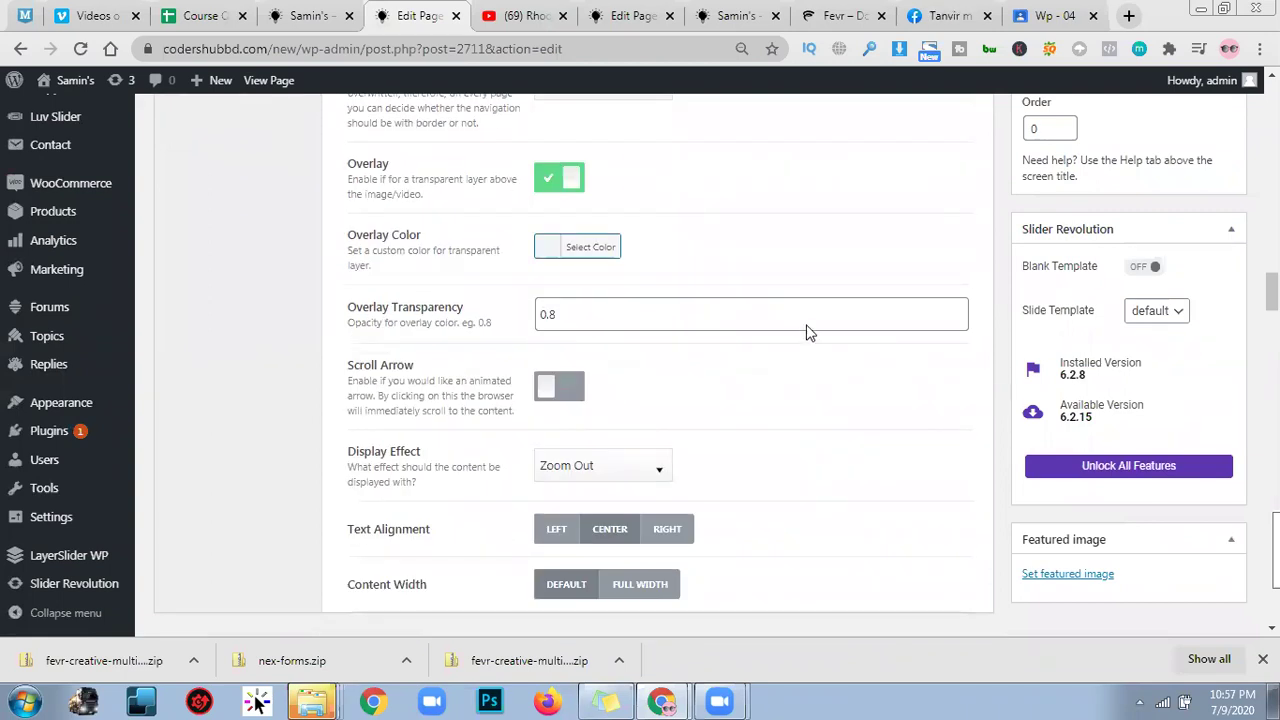
scroll(708, 375, "down", 1)
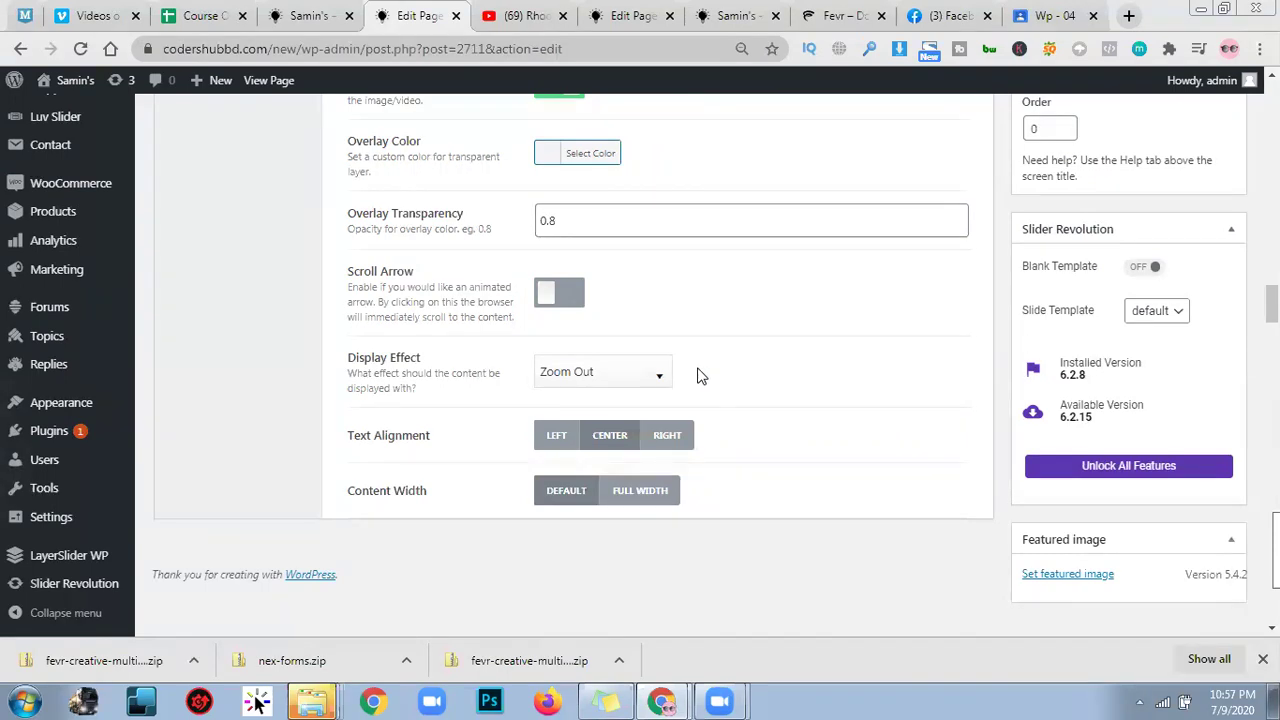
scroll(700, 375, "up", 2)
scroll(700, 375, "up", 1)
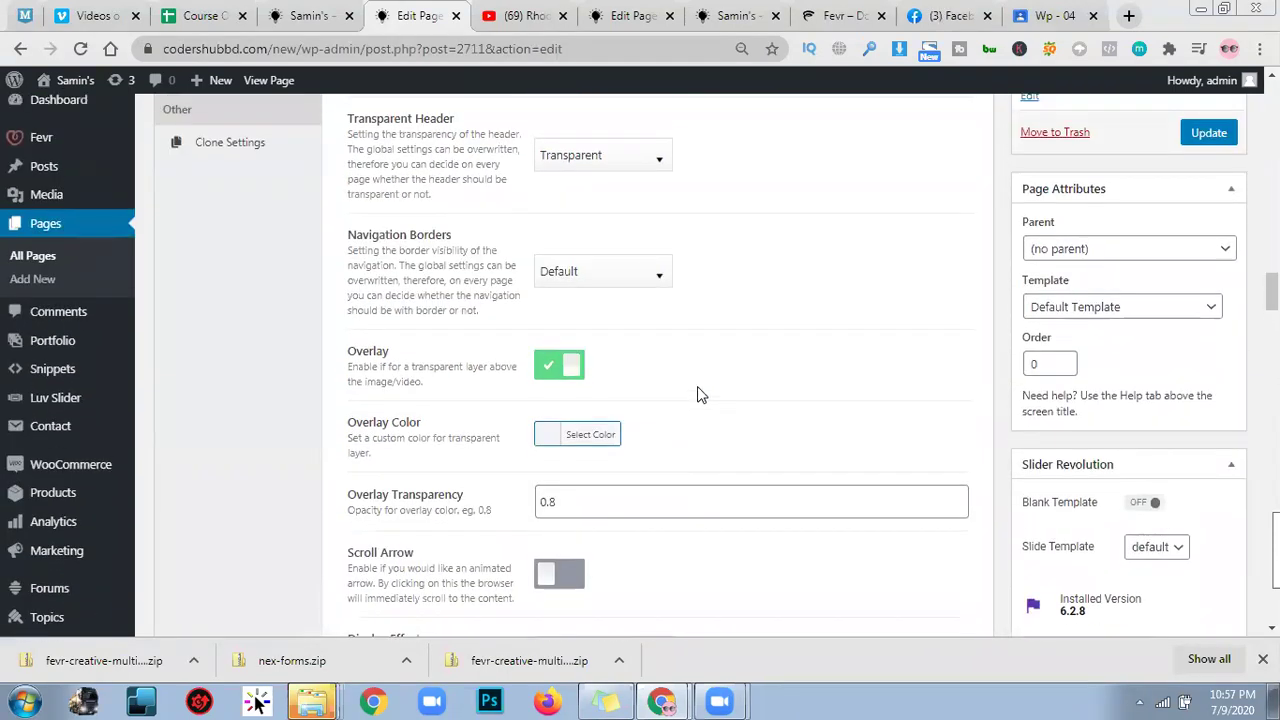
Set the header's Overlay Color to the blue preset #0c7fd1.
left_click(600, 432)
scroll(678, 432, "down", 1)
left_click_drag(647, 435, 550, 512)
left_click(590, 529)
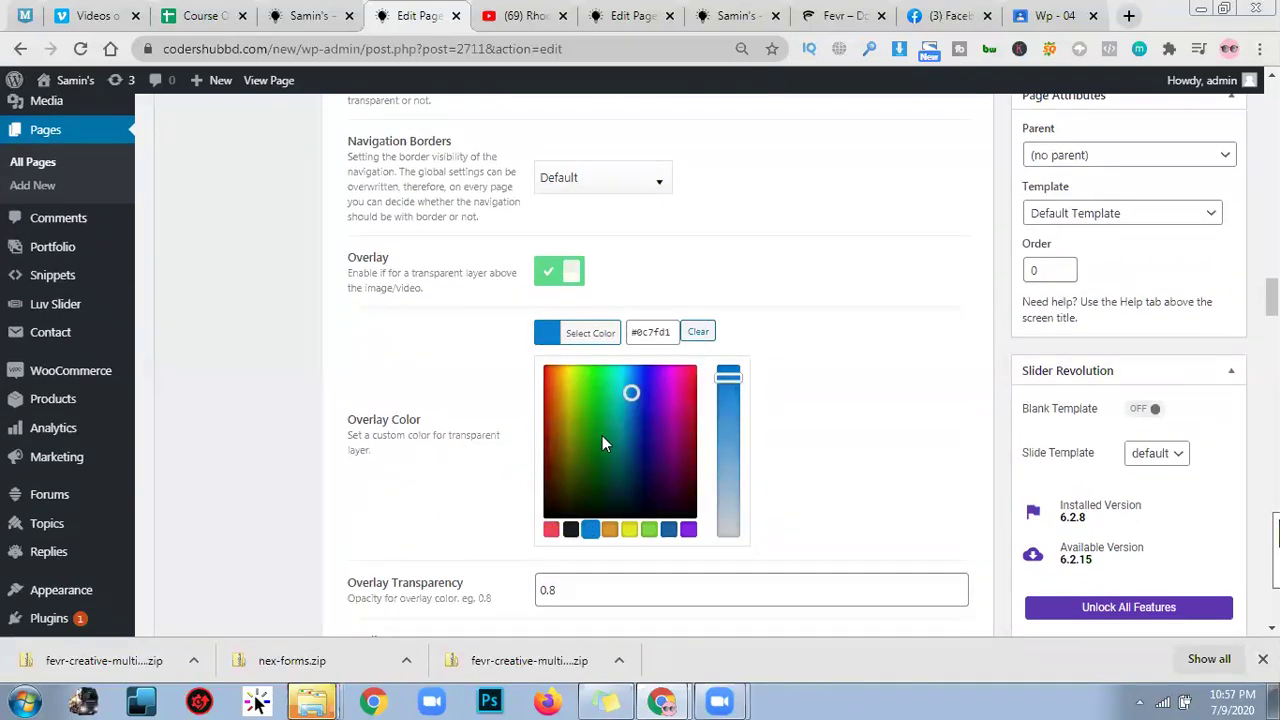
left_click(880, 292)
Update the Home page and reload the live homepage to check the header overlay.
scroll(780, 340, "up", 3)
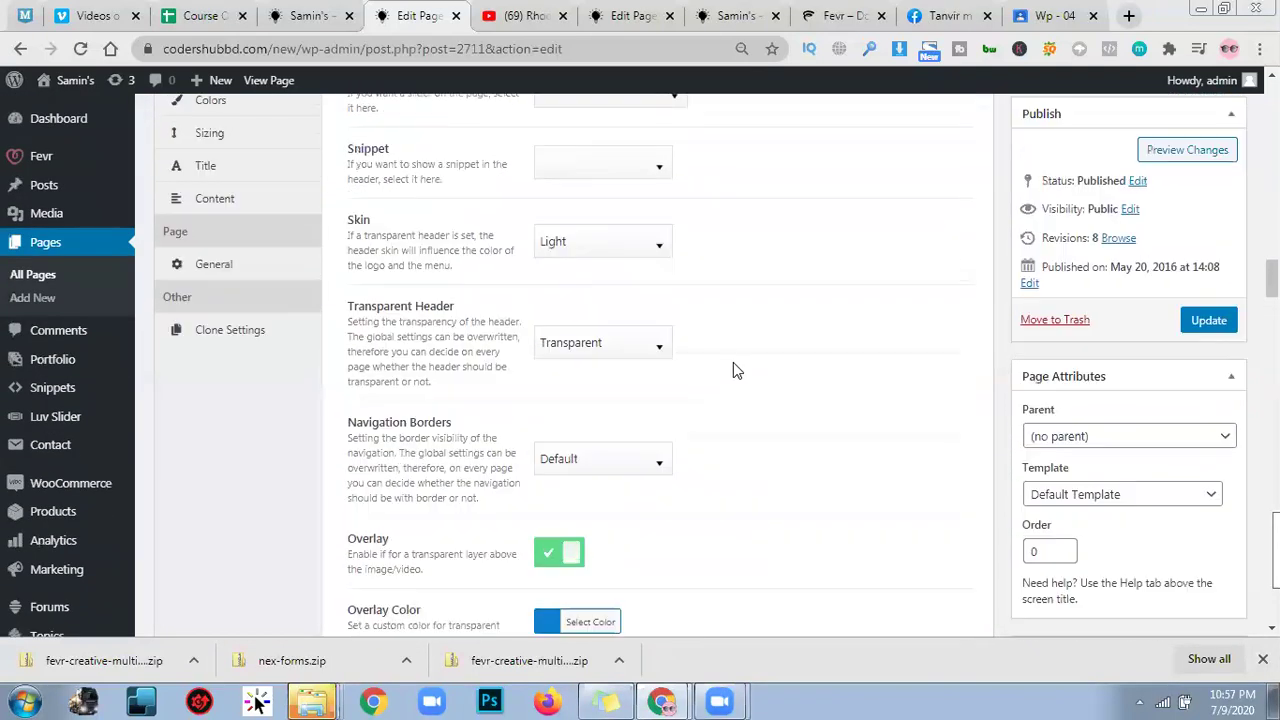
scroll(592, 346, "up", 3)
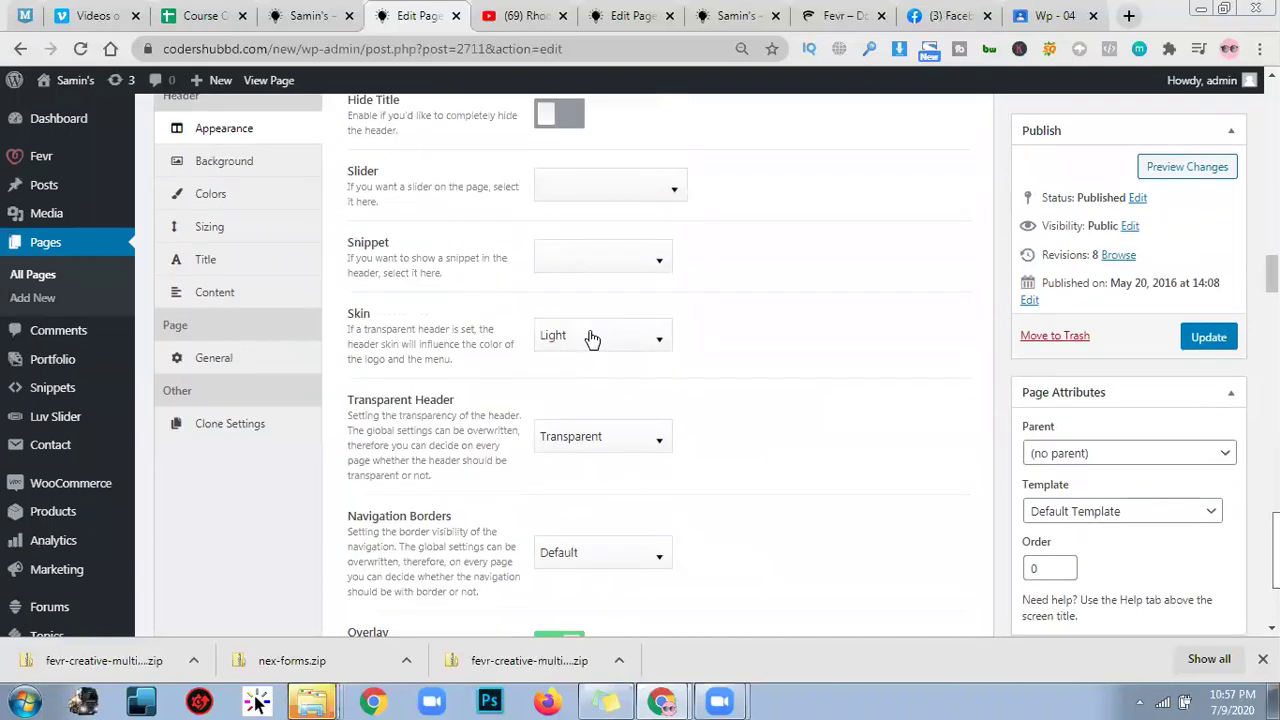
left_click(1202, 340)
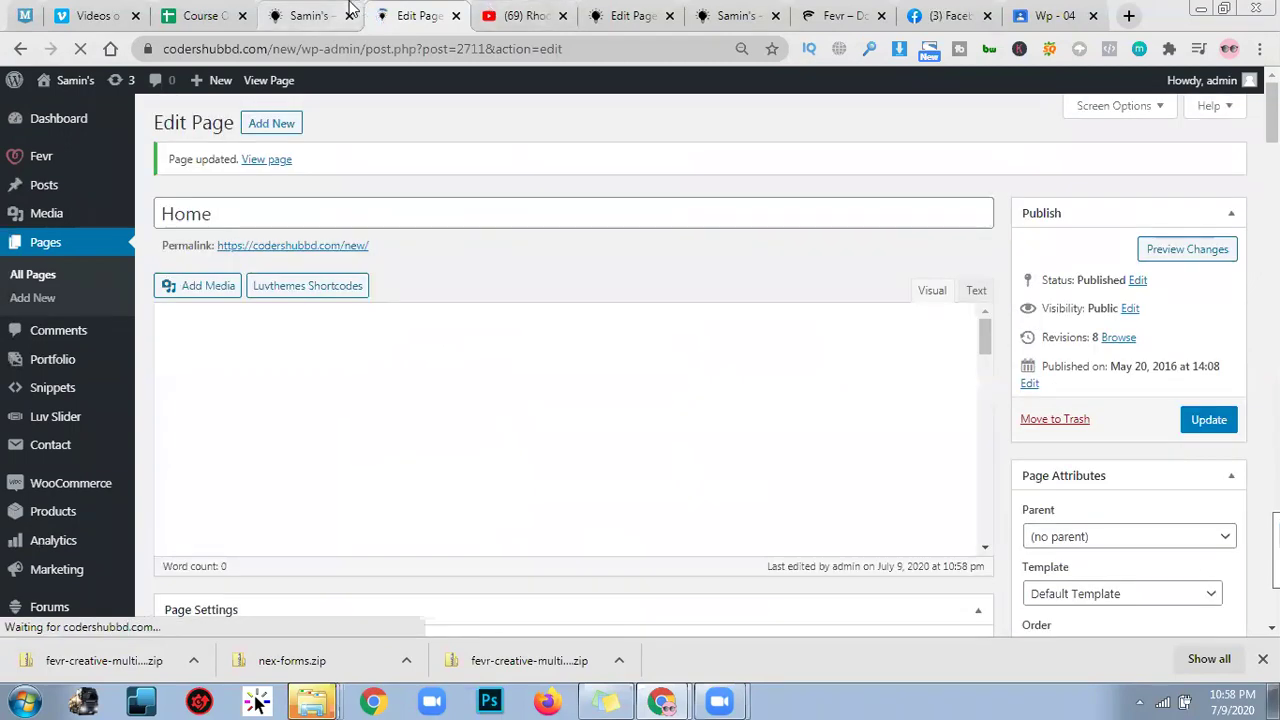
left_click(305, 15)
left_click(80, 48)
scroll(280, 330, "down", 2)
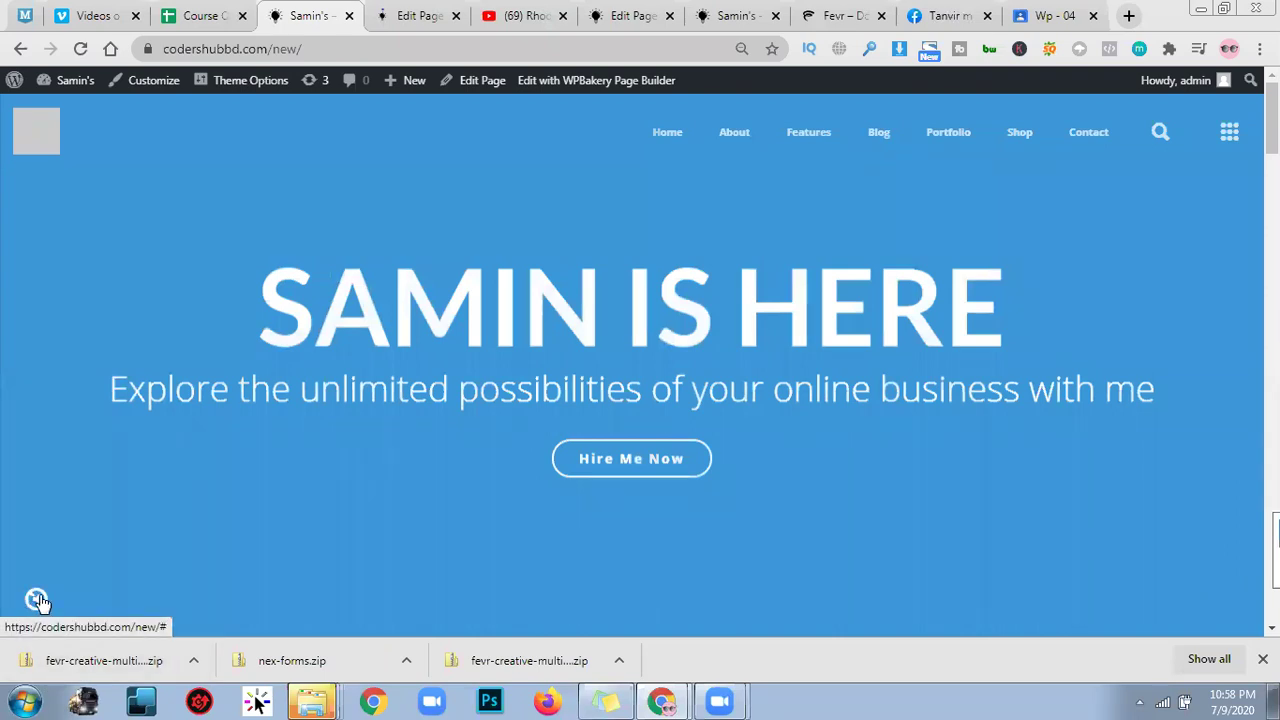
scroll(38, 600, "down", 3)
scroll(590, 150, "up", 3)
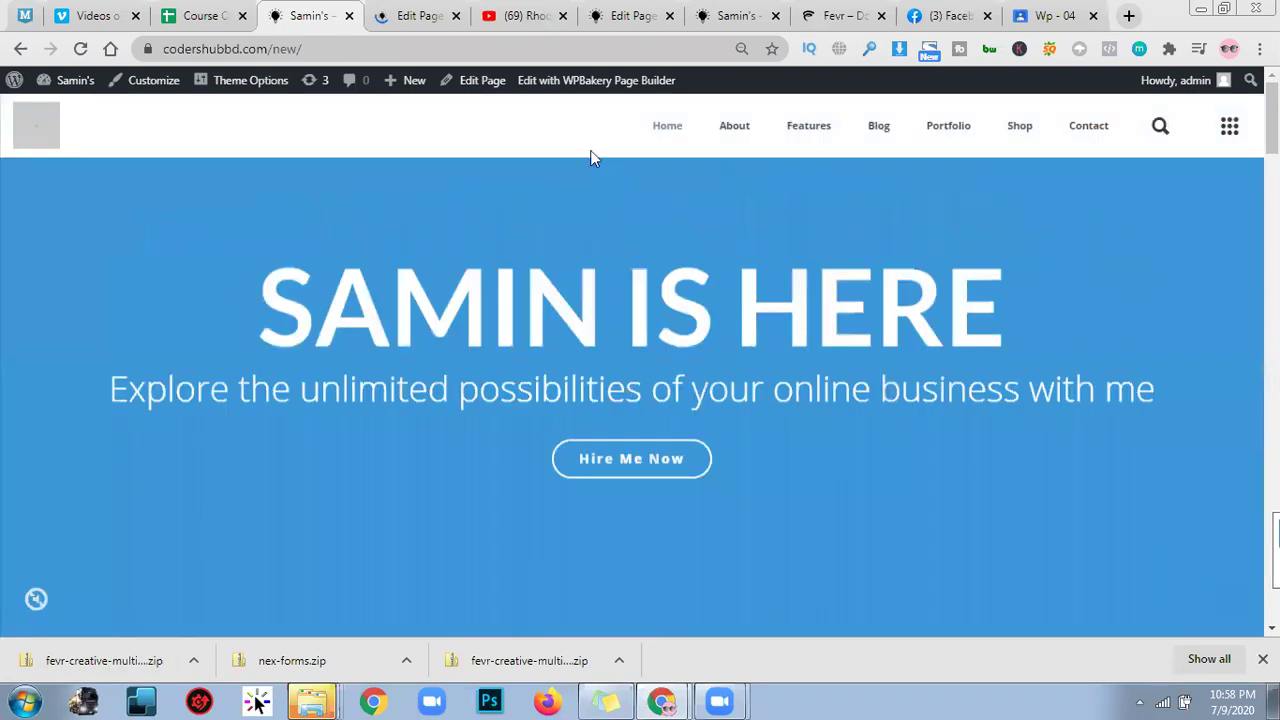
Remove the Preview Image from the Home page header's video Background settings.
left_click(445, 8)
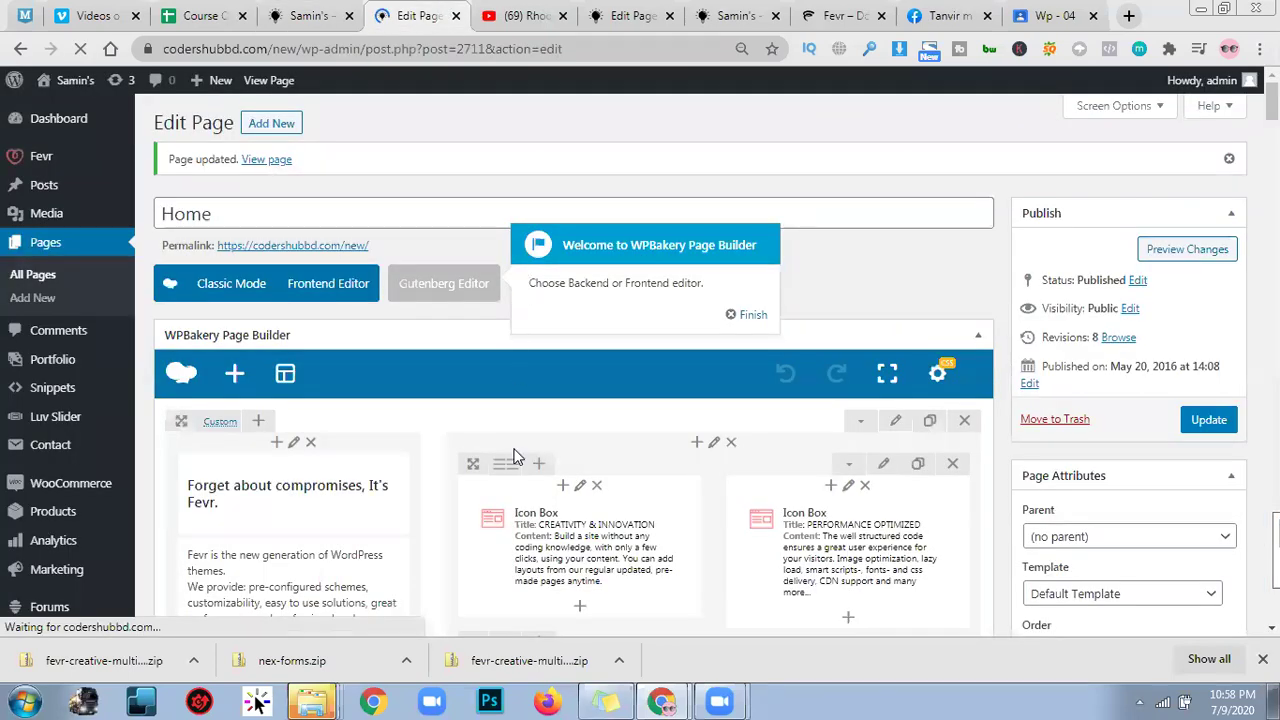
scroll(514, 460, "down", 10)
scroll(514, 468, "down", 15)
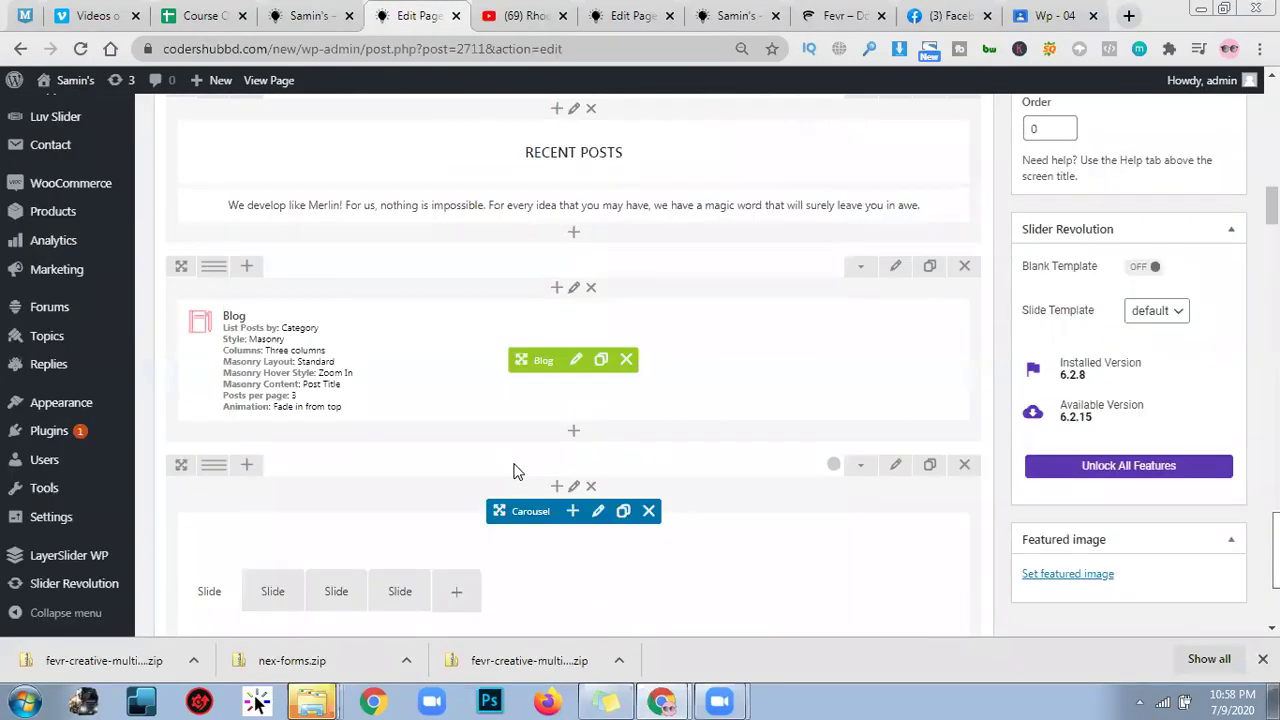
scroll(514, 470, "down", 4)
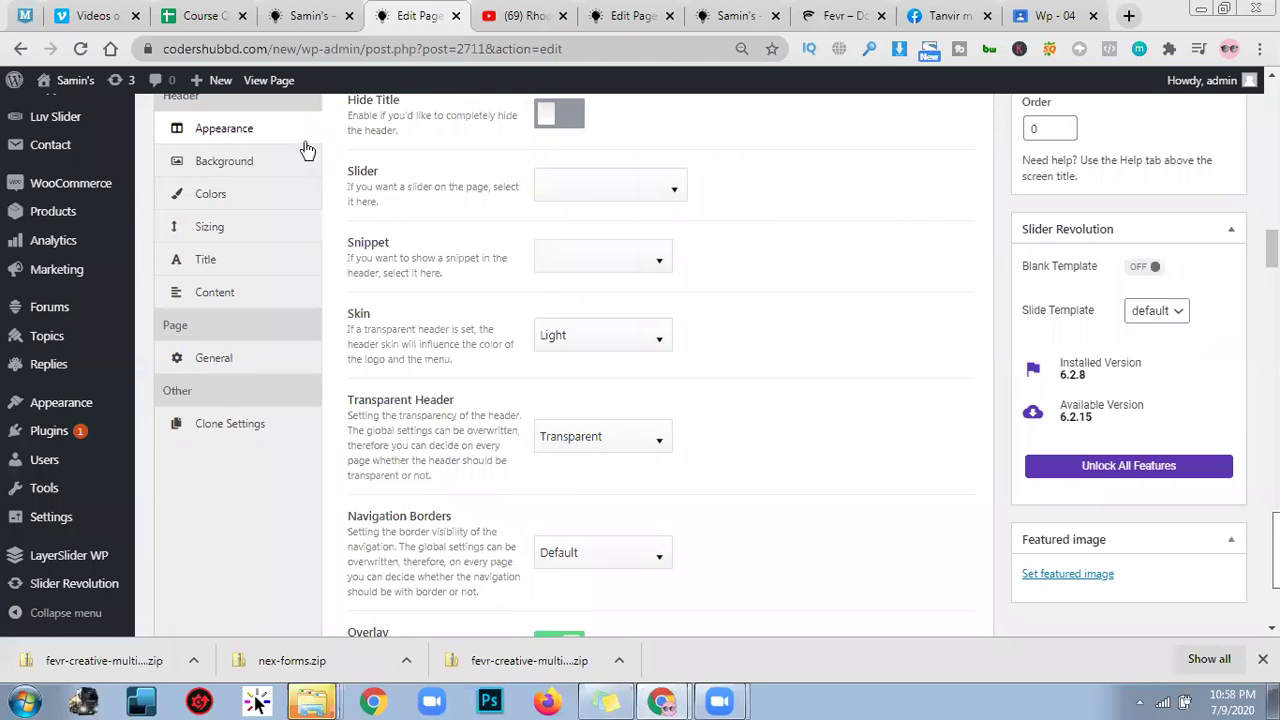
left_click(259, 175)
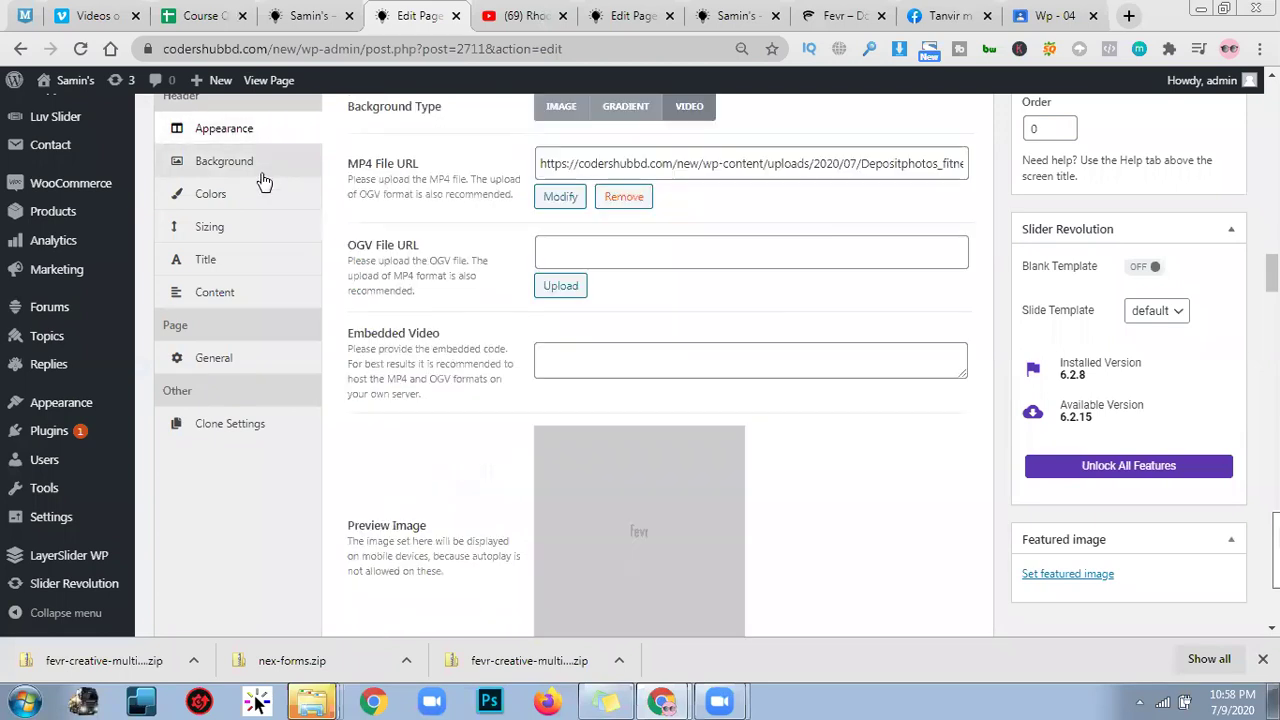
scroll(890, 280, "up", 2)
scroll(884, 285, "up", 1)
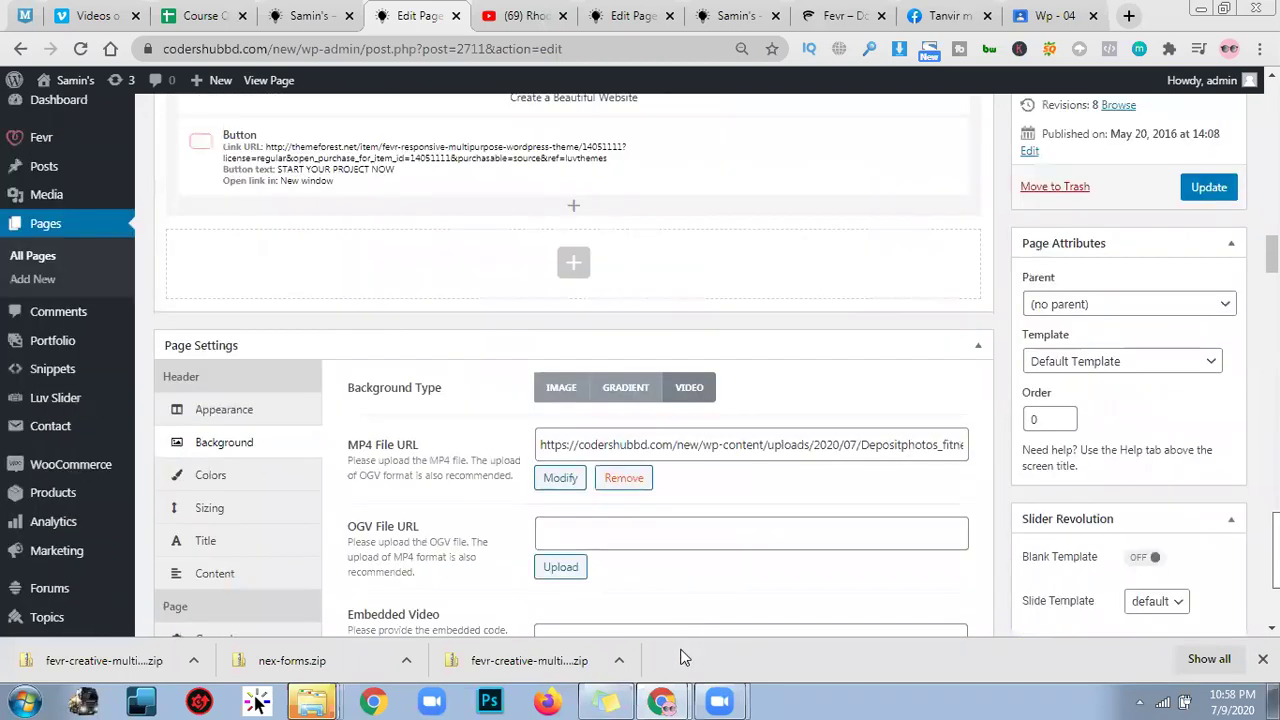
scroll(764, 336, "down", 2)
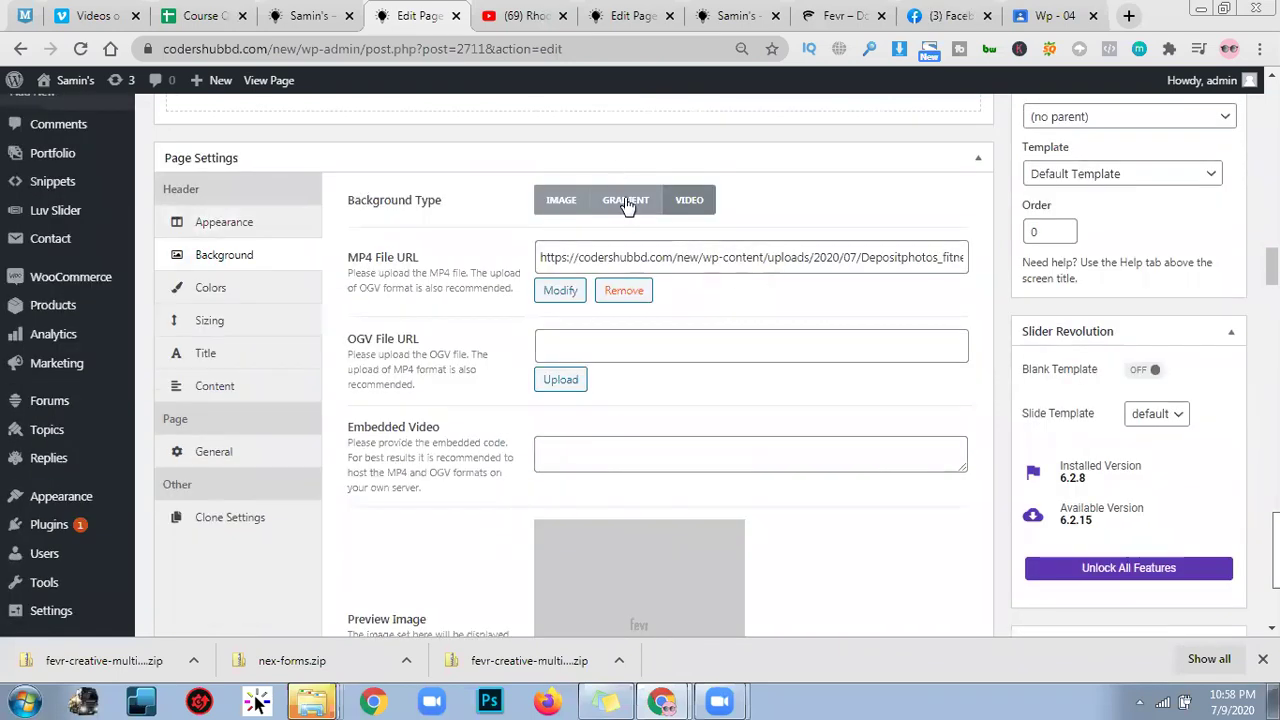
scroll(689, 286, "down", 2)
scroll(715, 318, "down", 1)
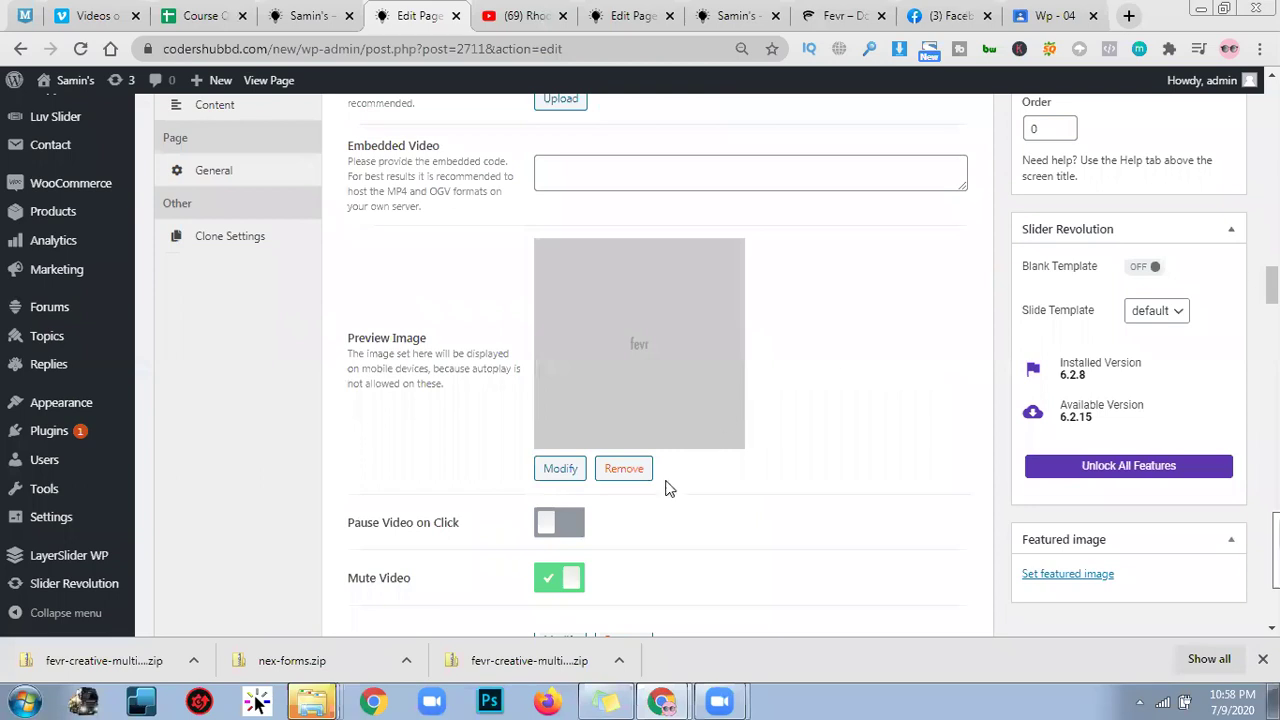
left_click(624, 468)
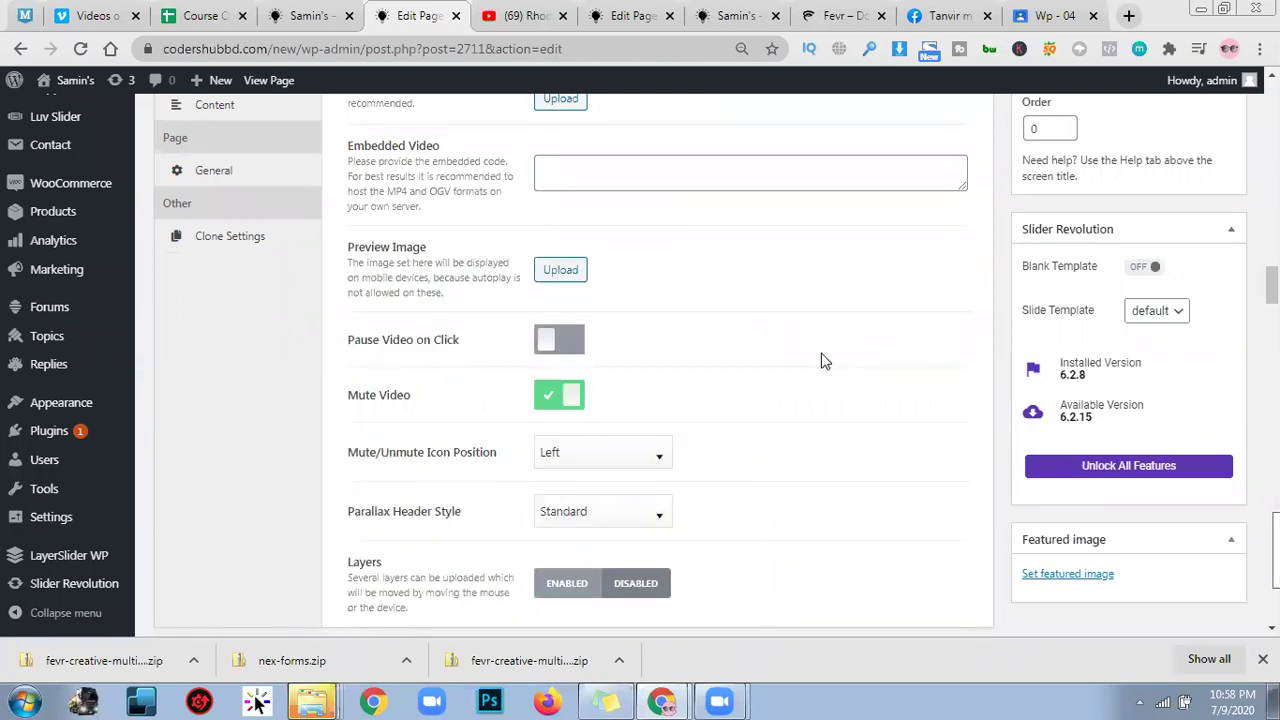
Enable Pause Video on Click for the header background and review the remaining video options.
left_click(545, 342)
scroll(642, 425, "down", 1)
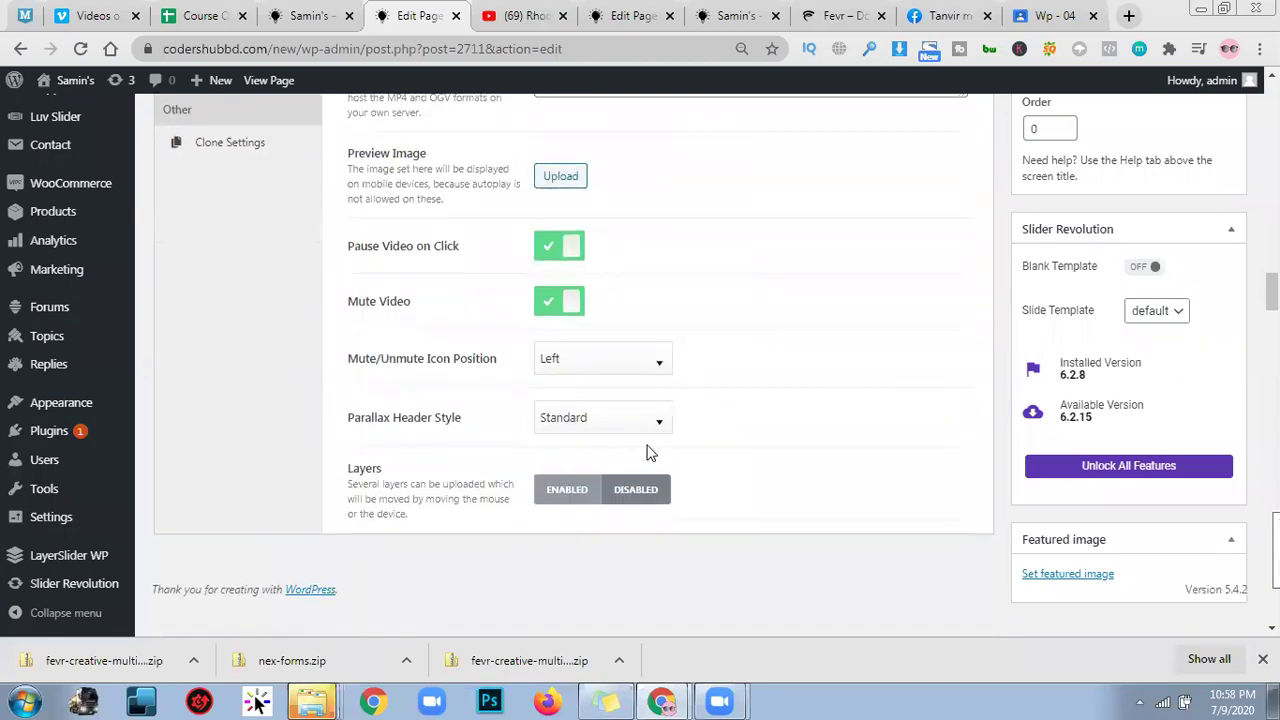
scroll(646, 453, "down", 2)
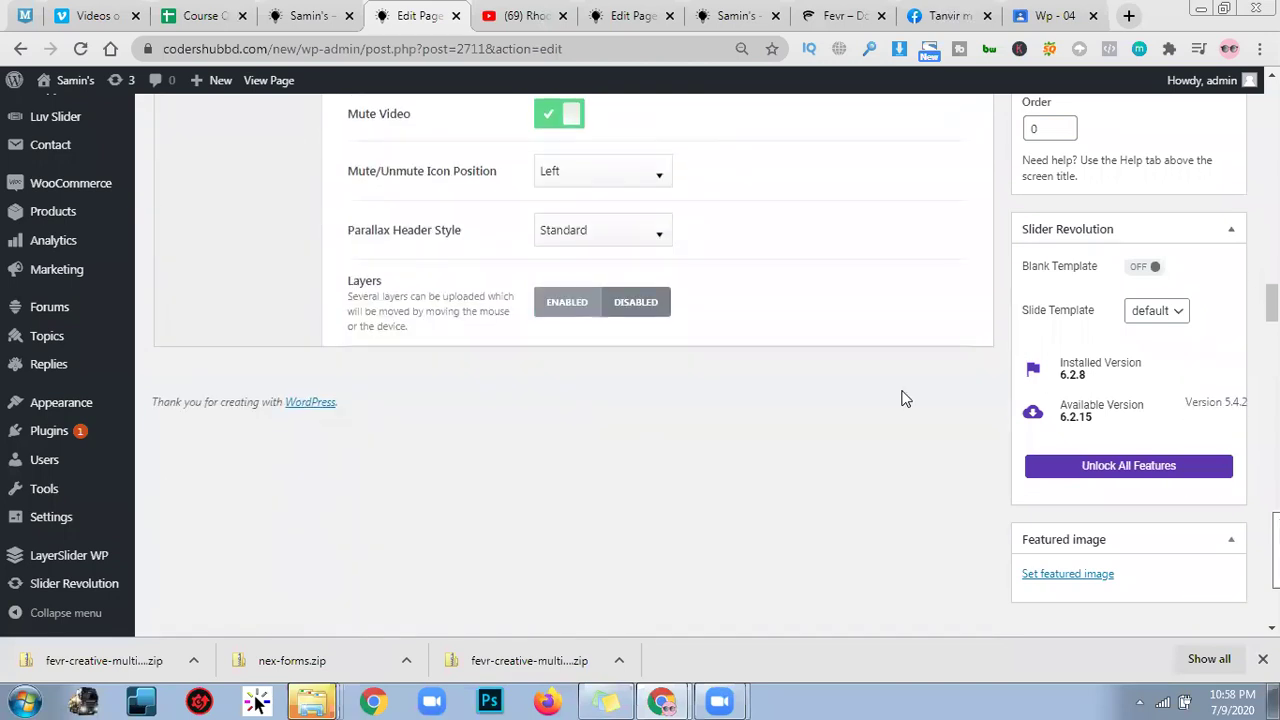
scroll(890, 408, "up", 2)
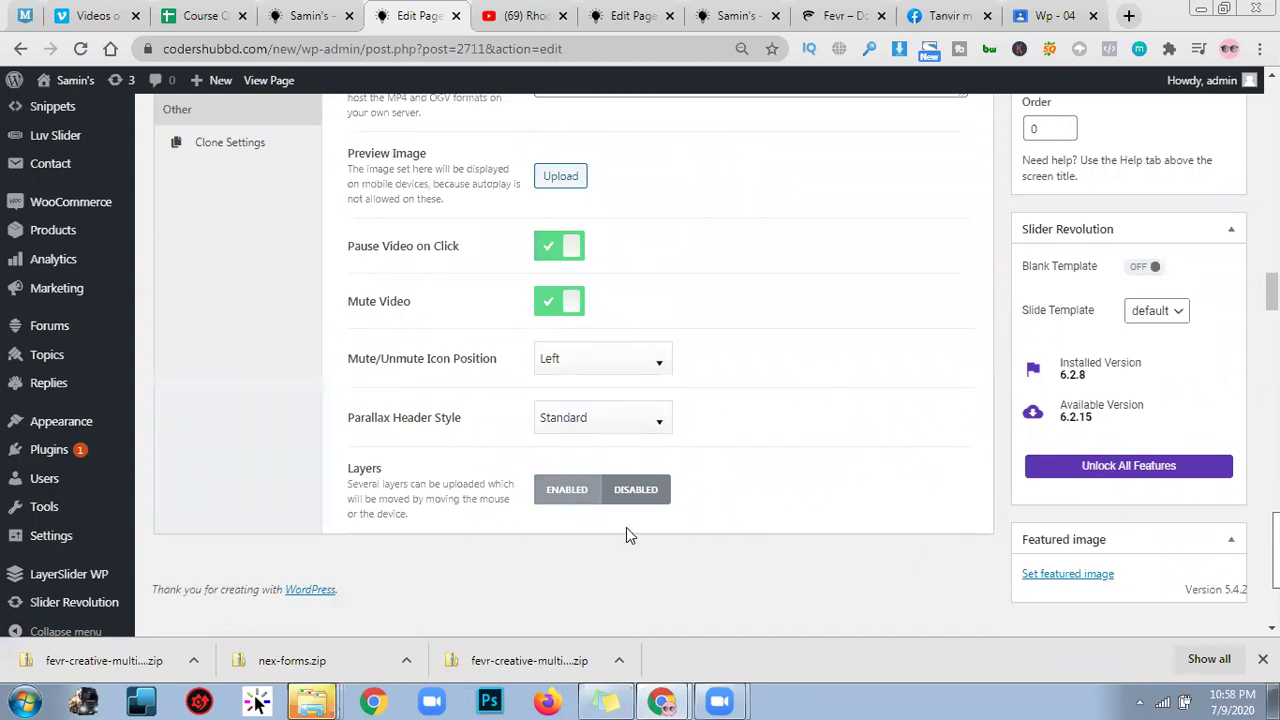
Update the Home page and reload the live homepage to check the header's video background.
scroll(1226, 215, "up", 5)
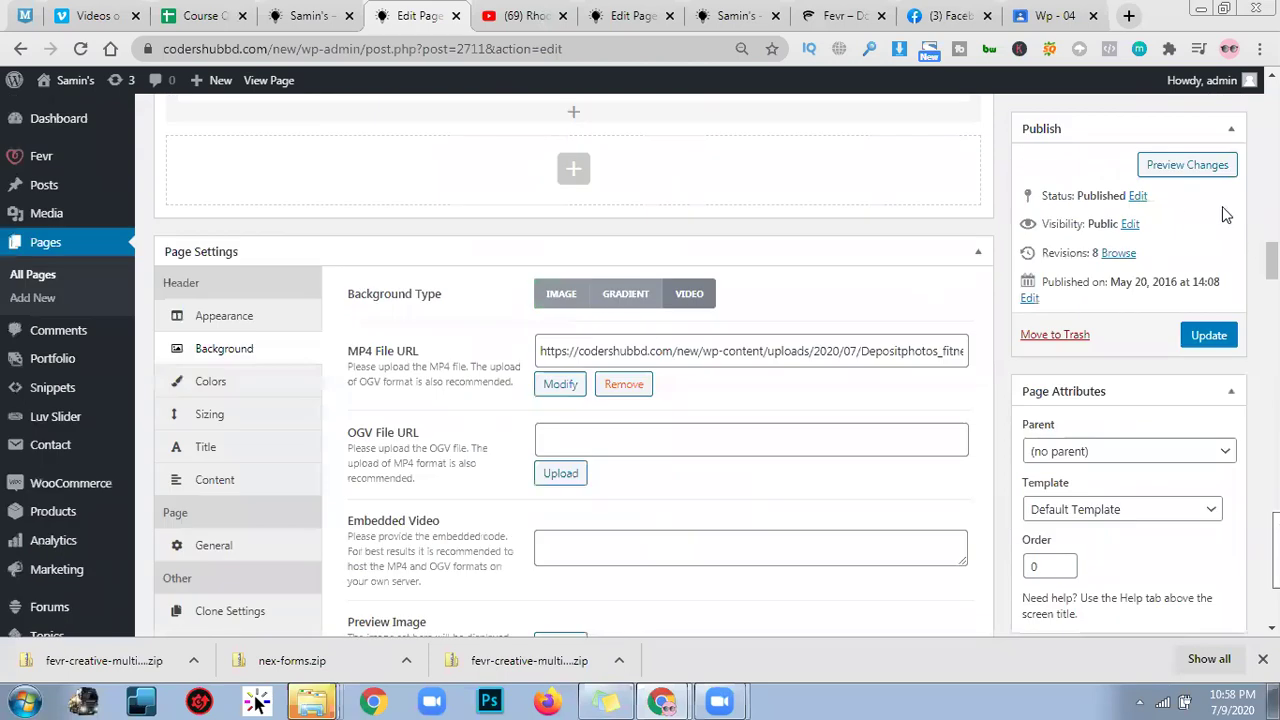
left_click(1228, 336)
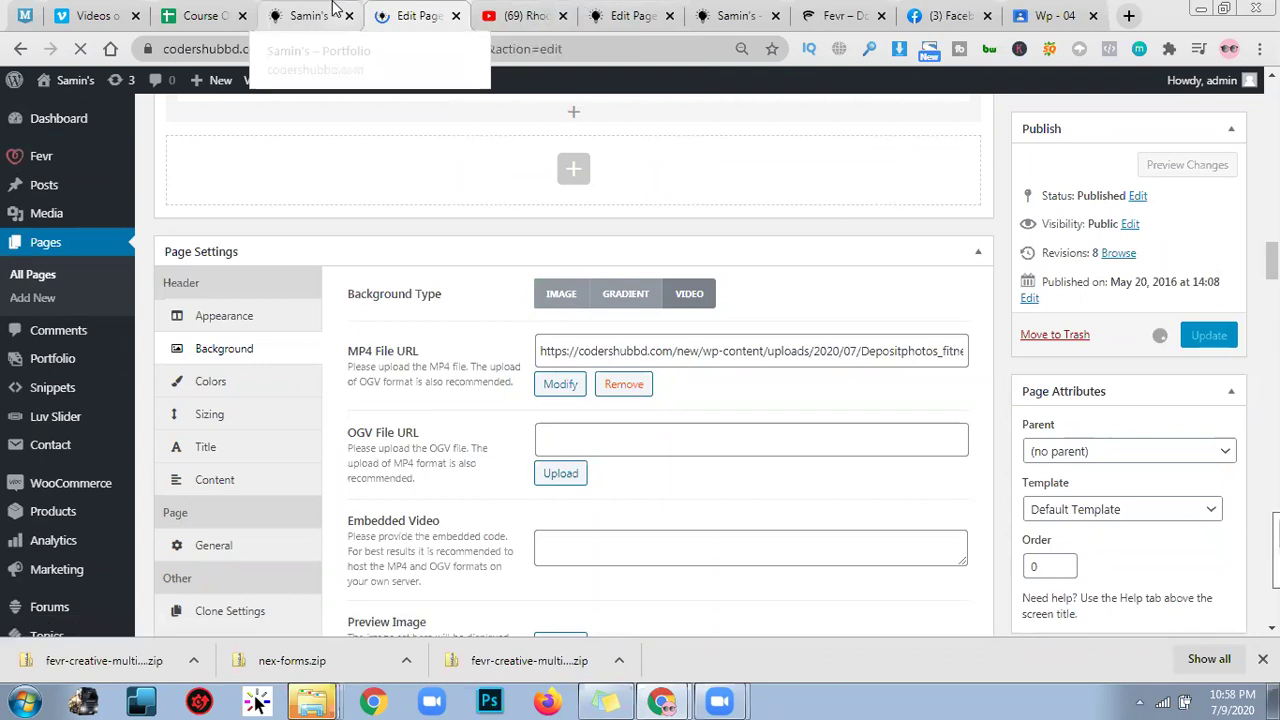
left_click(305, 15)
left_click(383, 12)
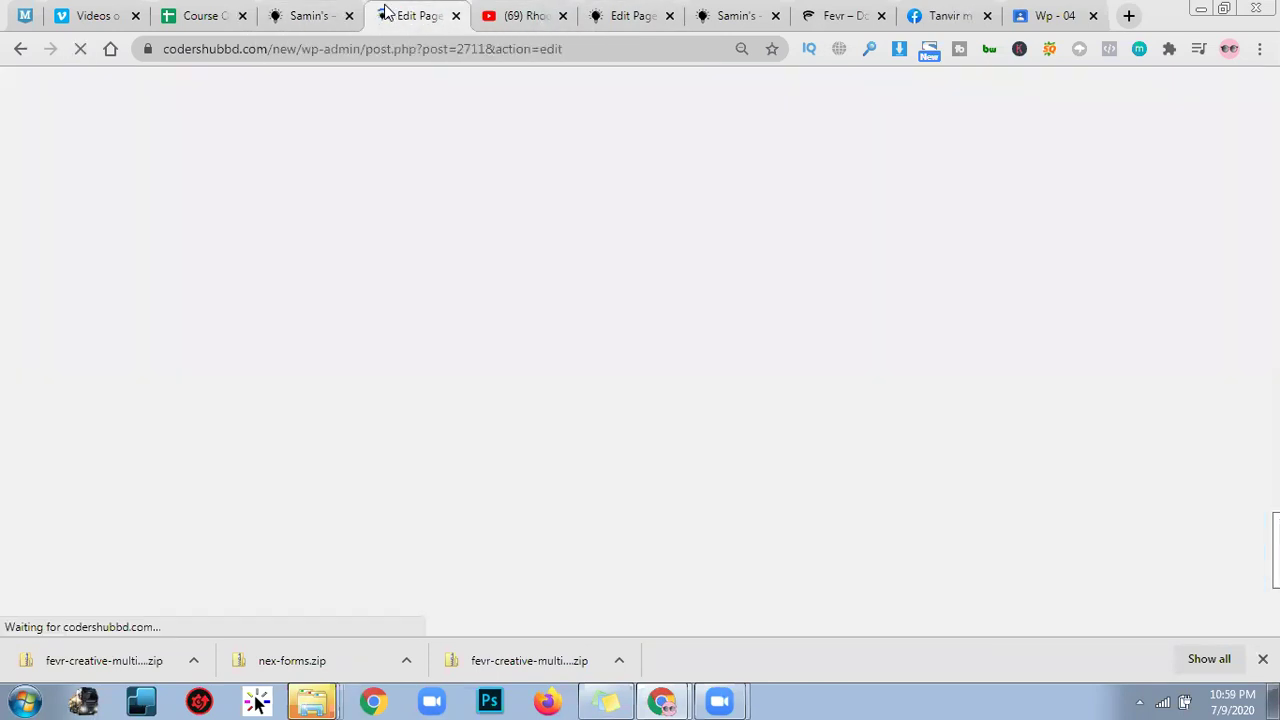
left_click(348, 10)
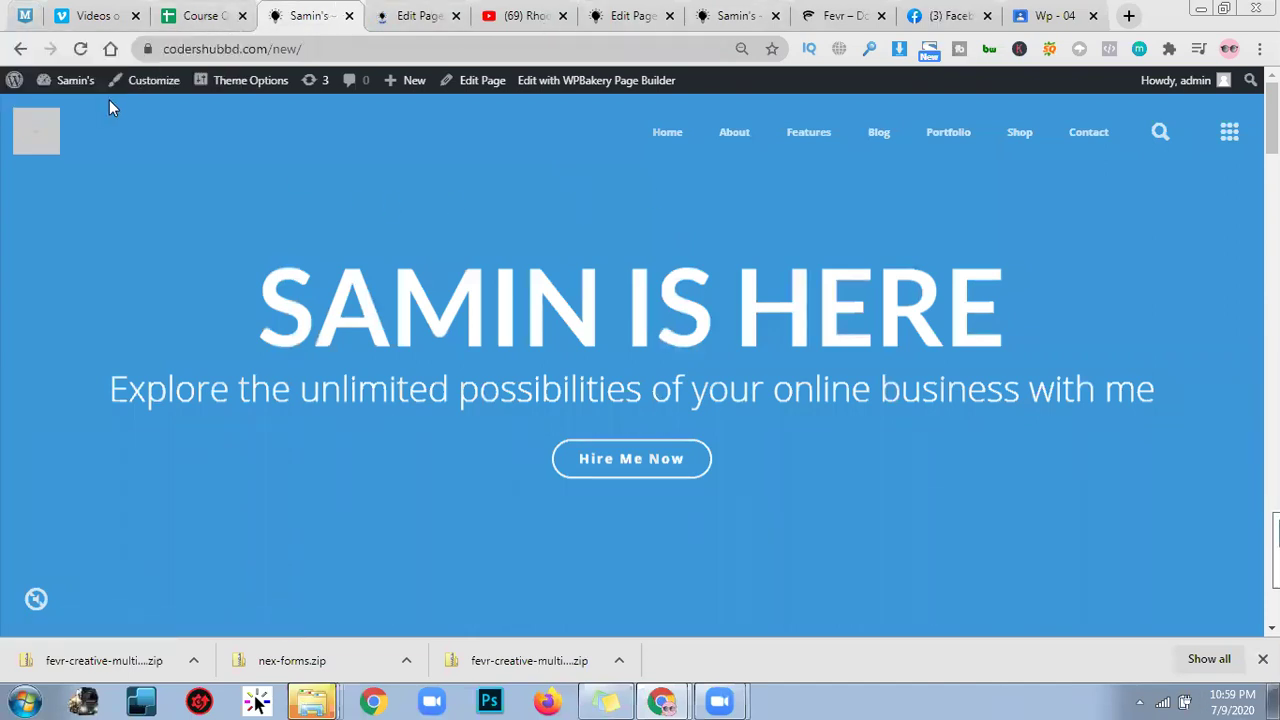
left_click(80, 49)
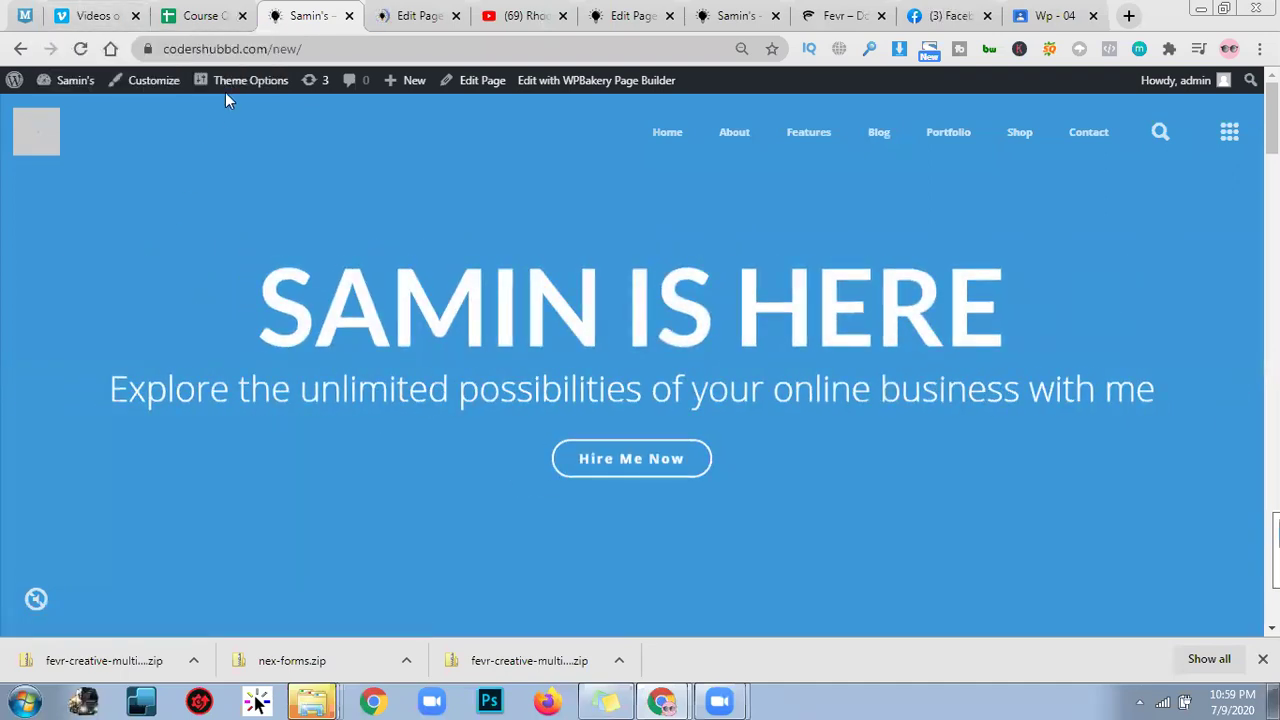
scroll(230, 80, "down", 1)
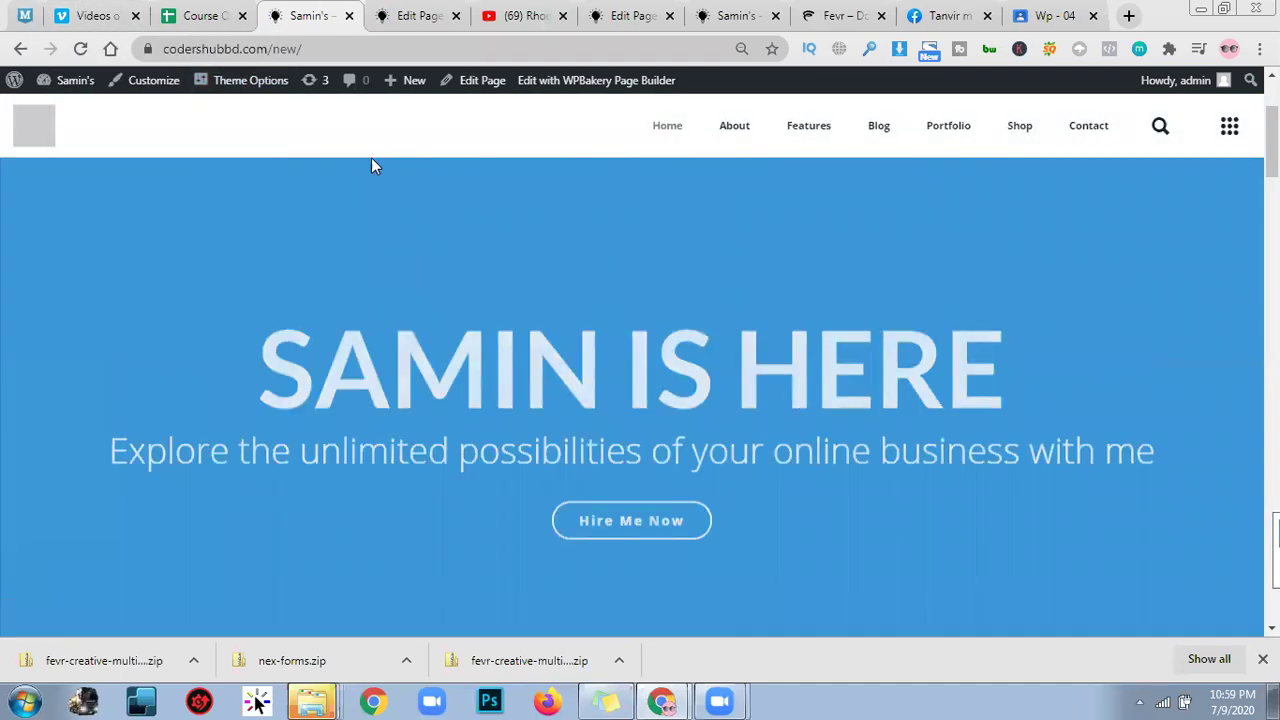
Switch the Home page header's Background Type to Image in the Page Settings.
left_click(420, 15)
scroll(757, 394, "down", 10)
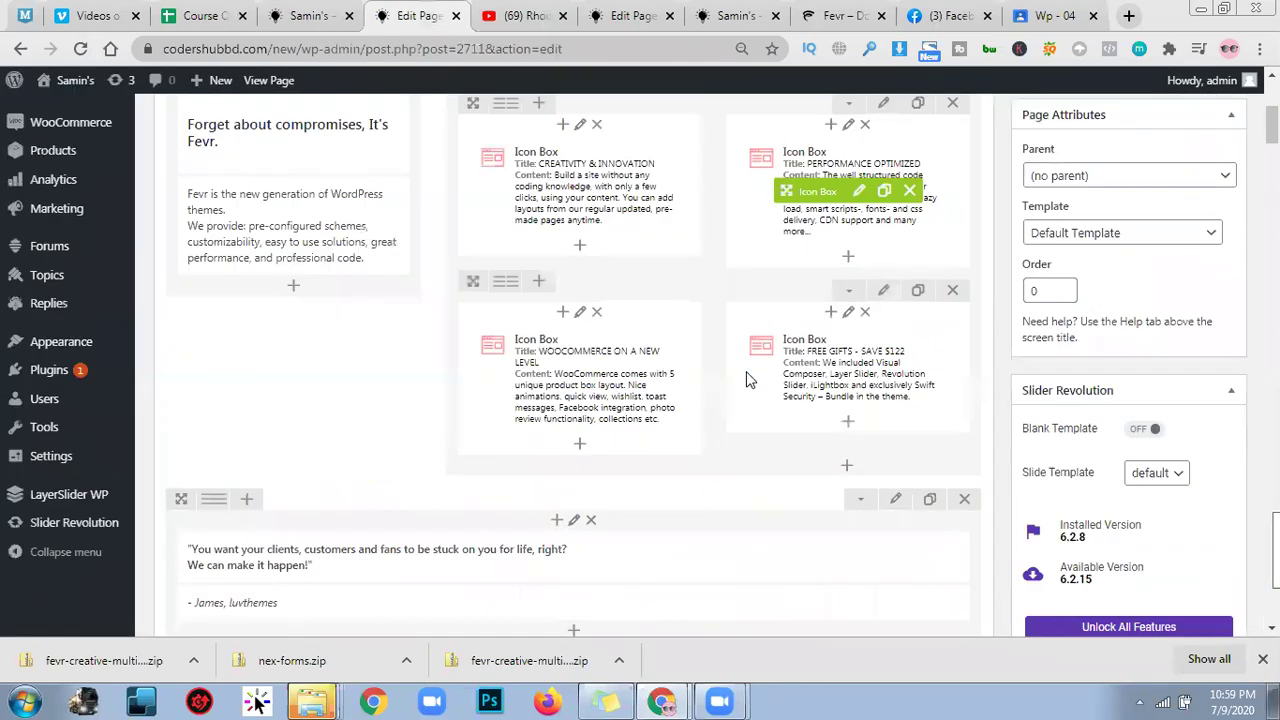
scroll(630, 340, "down", 15)
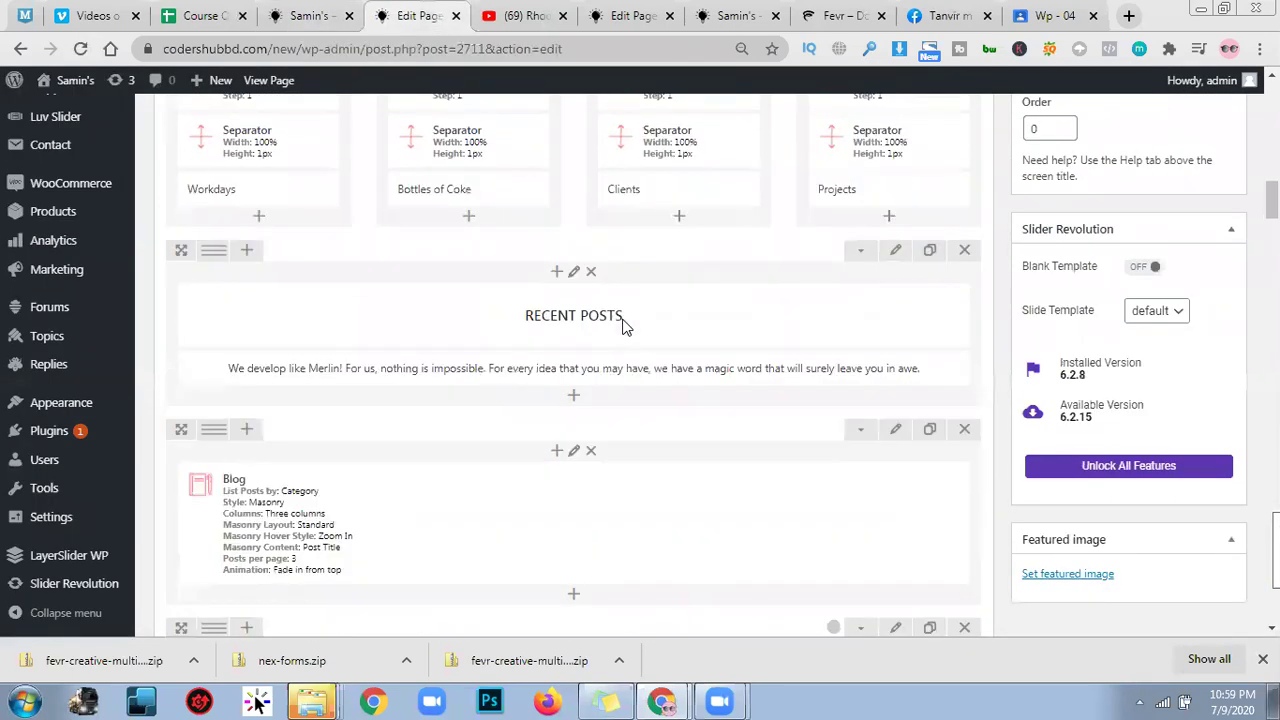
scroll(621, 327, "down", 4)
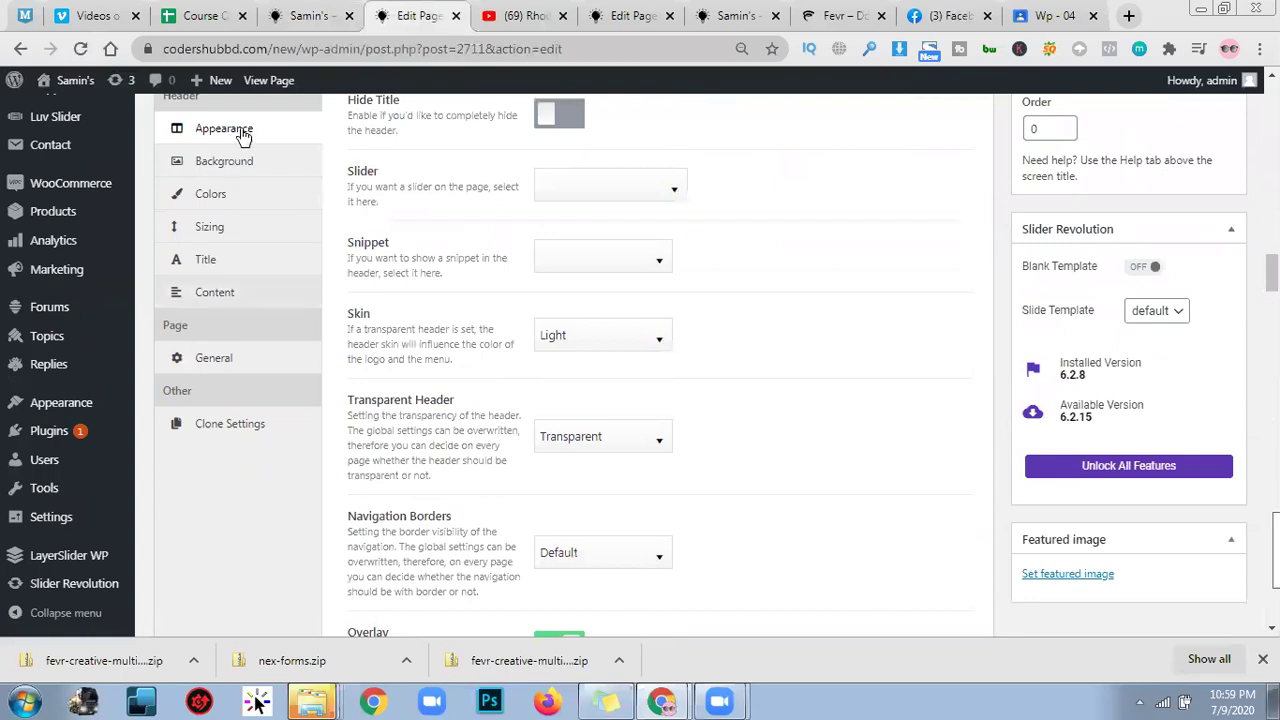
left_click(249, 168)
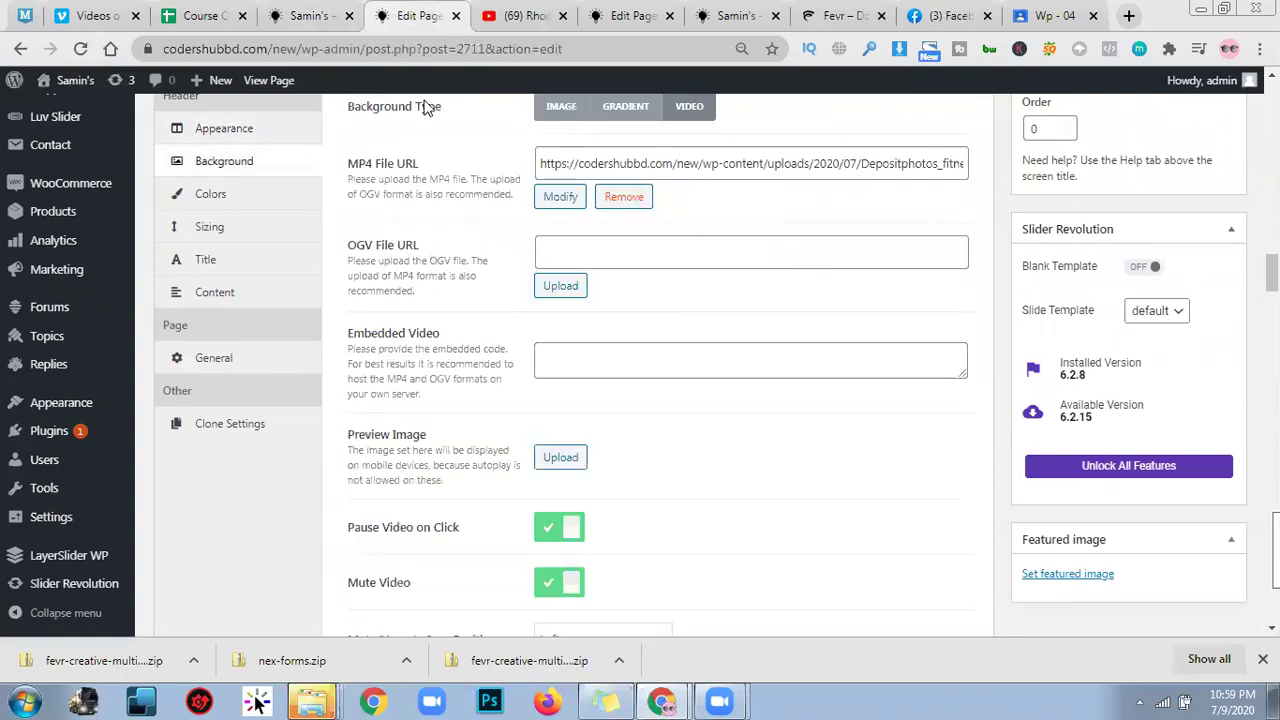
scroll(757, 262, "up", 1)
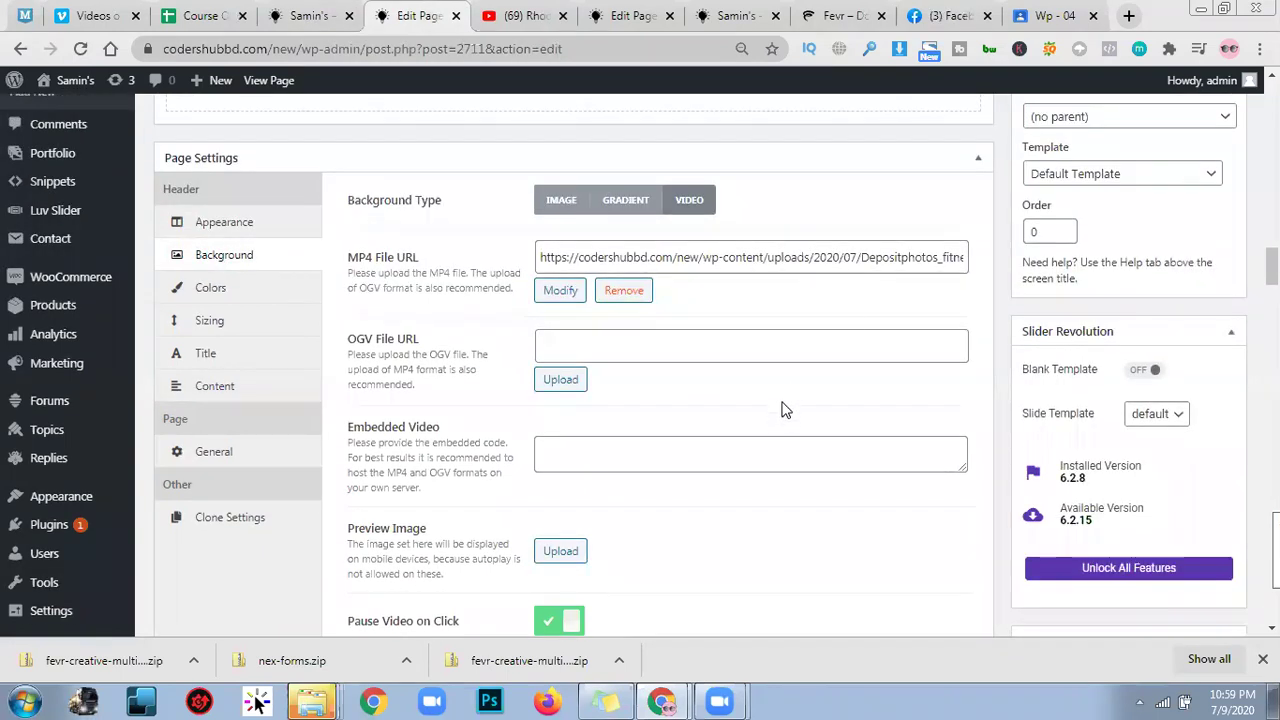
scroll(774, 400, "up", 2)
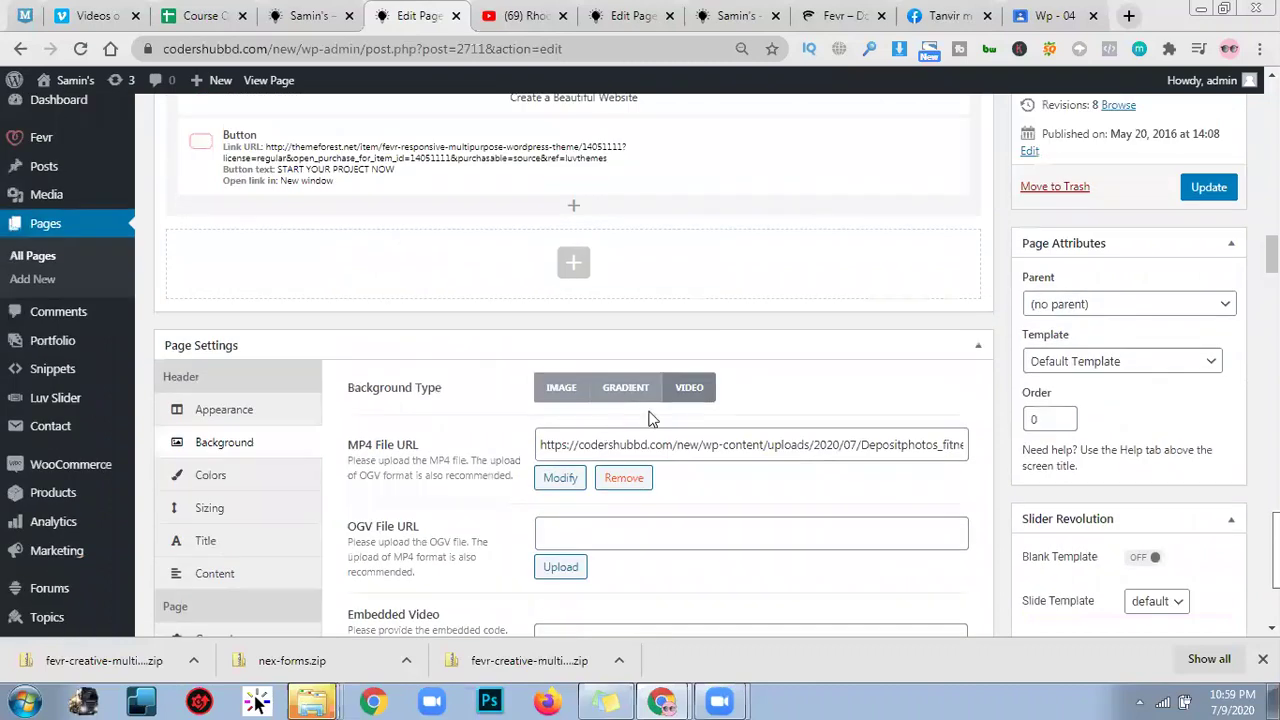
left_click(561, 389)
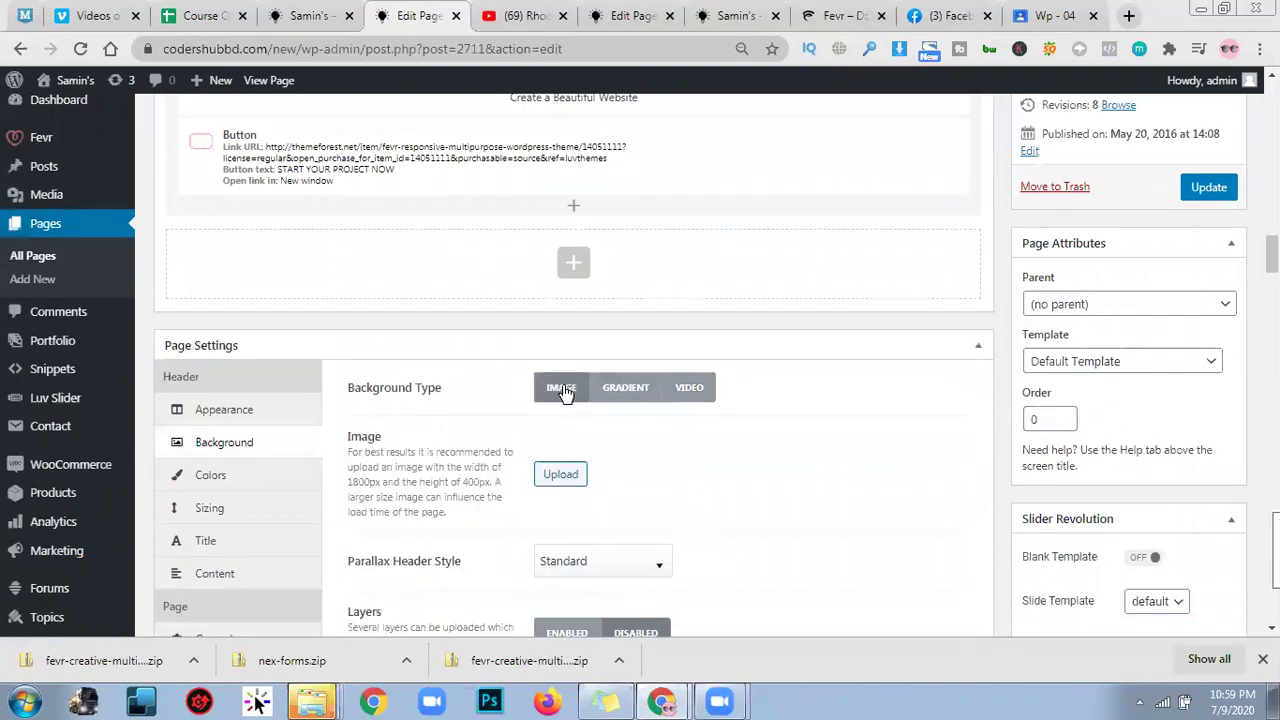
scroll(566, 392, "down", 2)
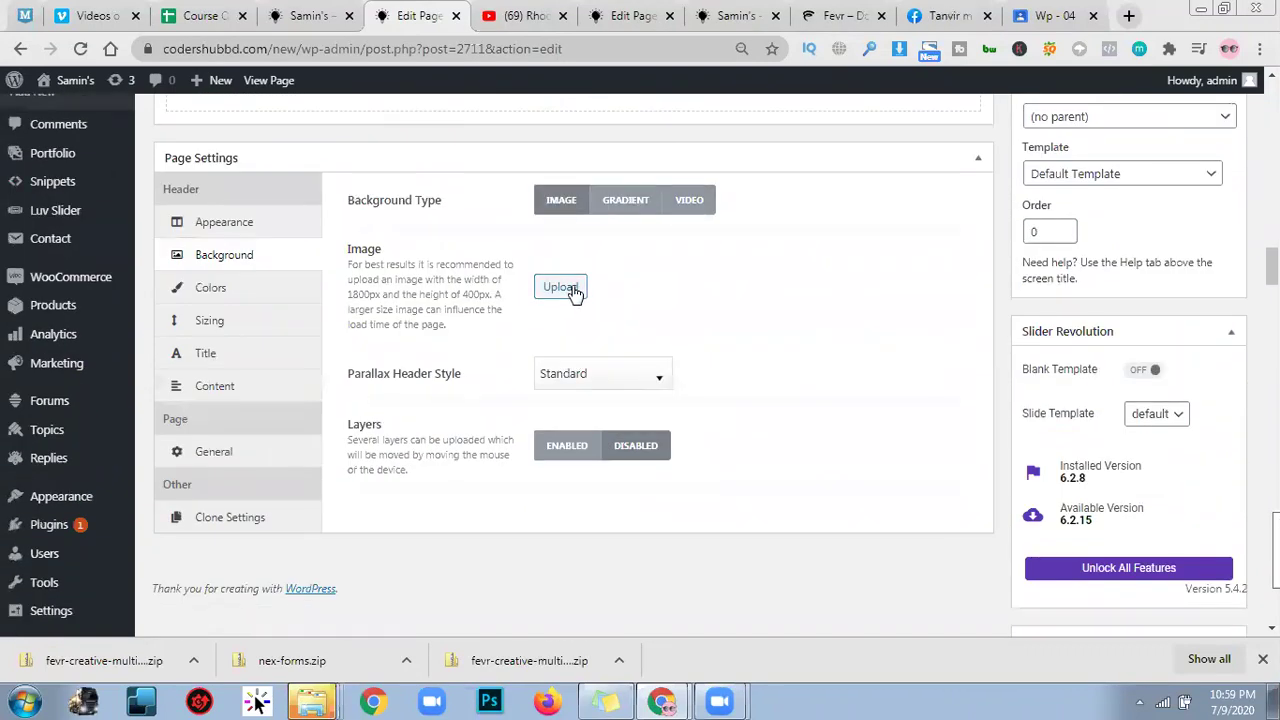
Browse the media library for an image suitable as the header background.
left_click(561, 287)
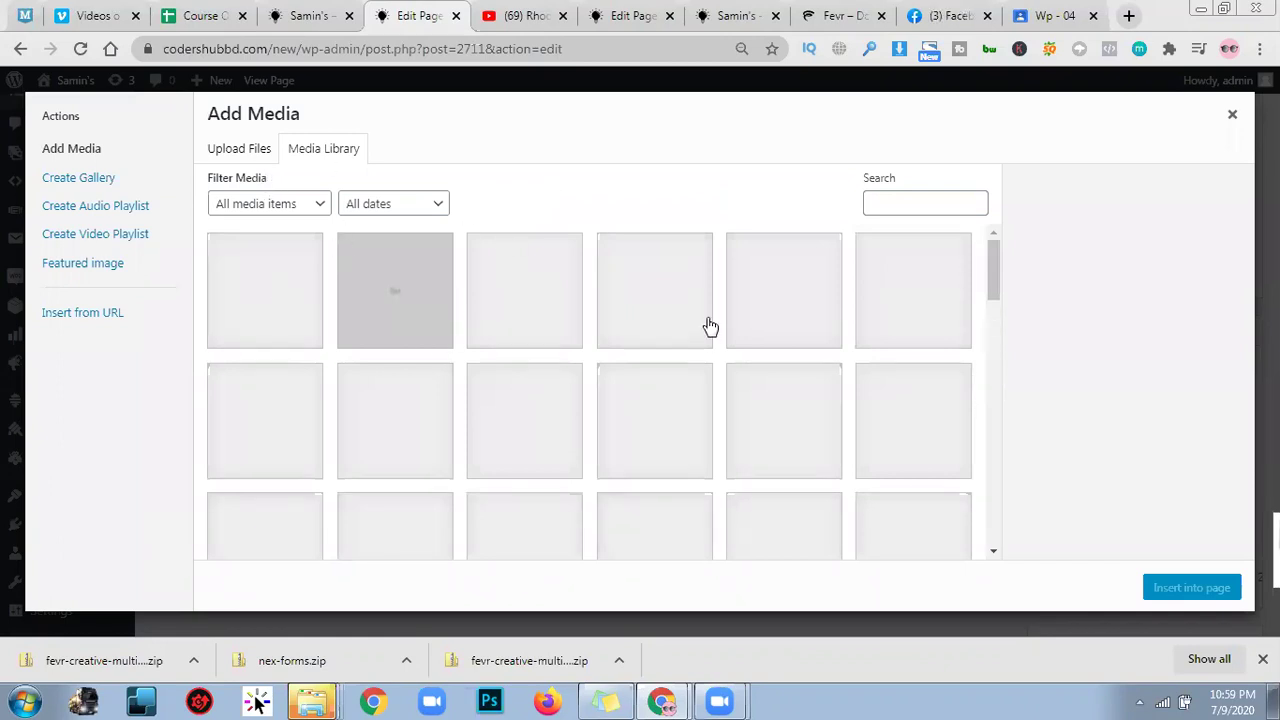
scroll(709, 326, "down", 3)
scroll(500, 342, "up", 2)
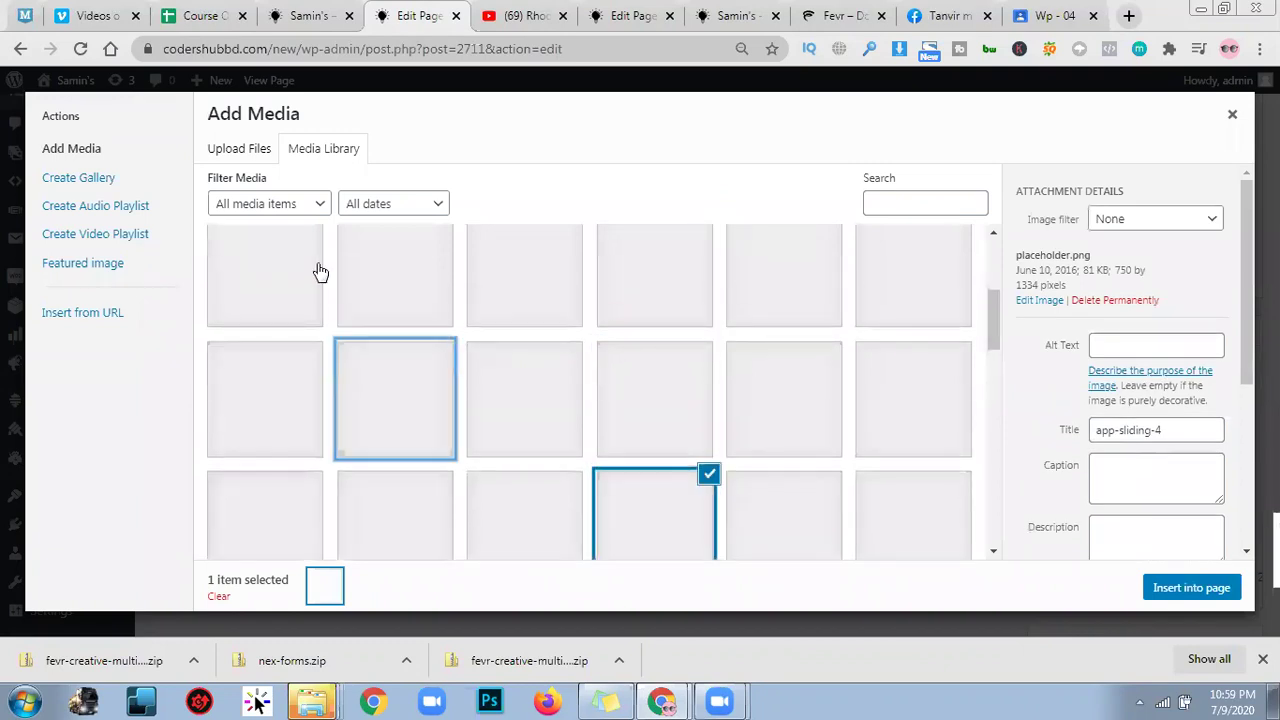
left_click(271, 305)
left_click(646, 287)
left_click(420, 309)
left_click(477, 383)
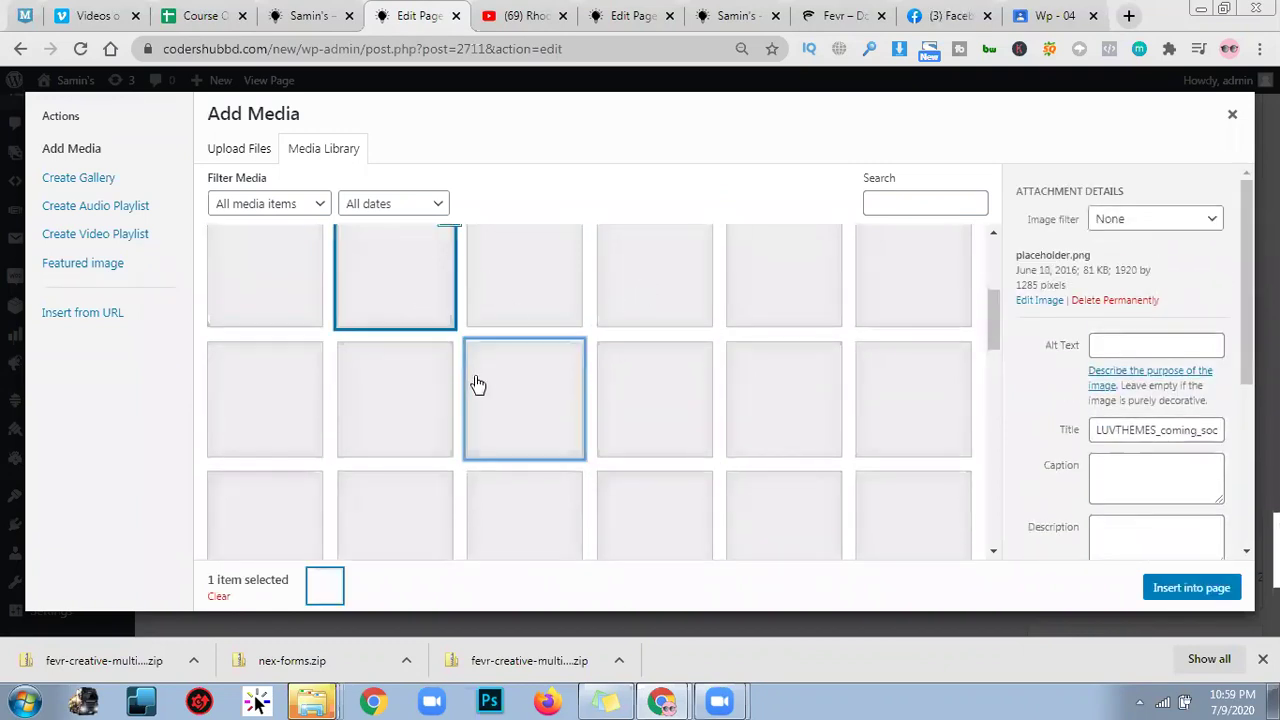
scroll(474, 369, "down", 5)
scroll(474, 369, "down", 1)
scroll(474, 369, "up", 10)
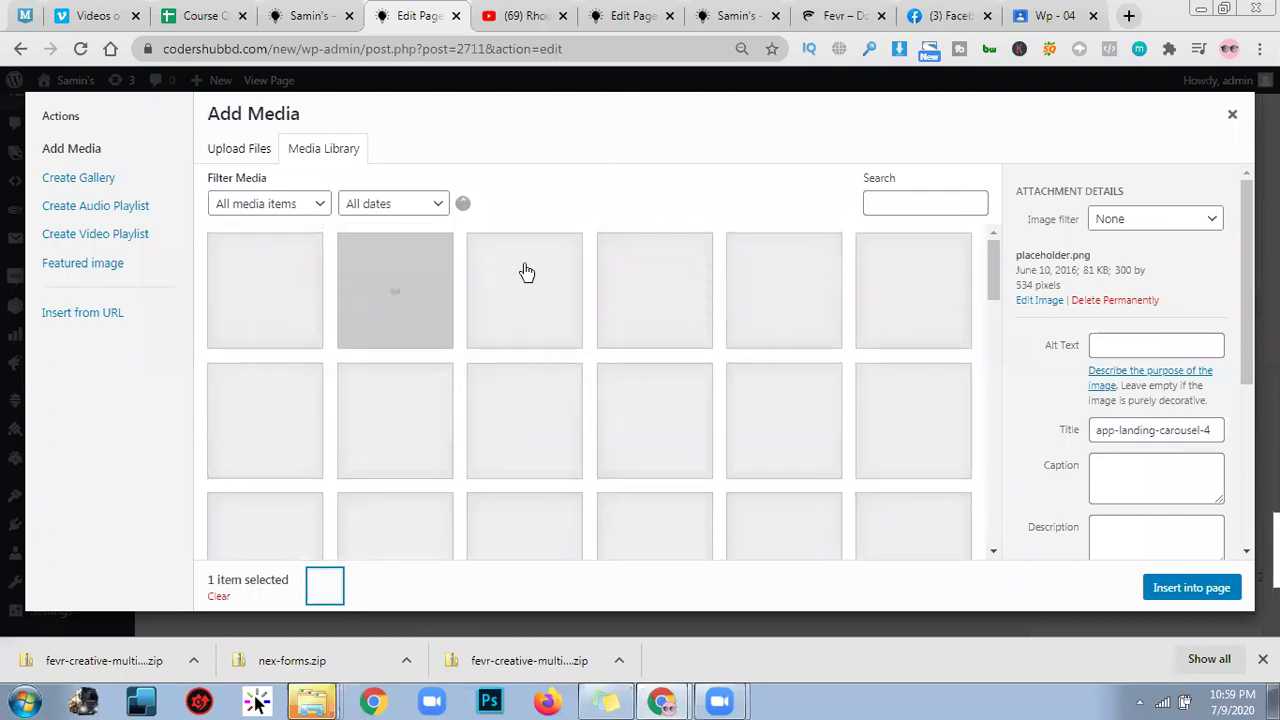
Upload web-development-1024x605.jpg from the Desktop folder to the media library.
left_click(248, 148)
left_click(716, 368)
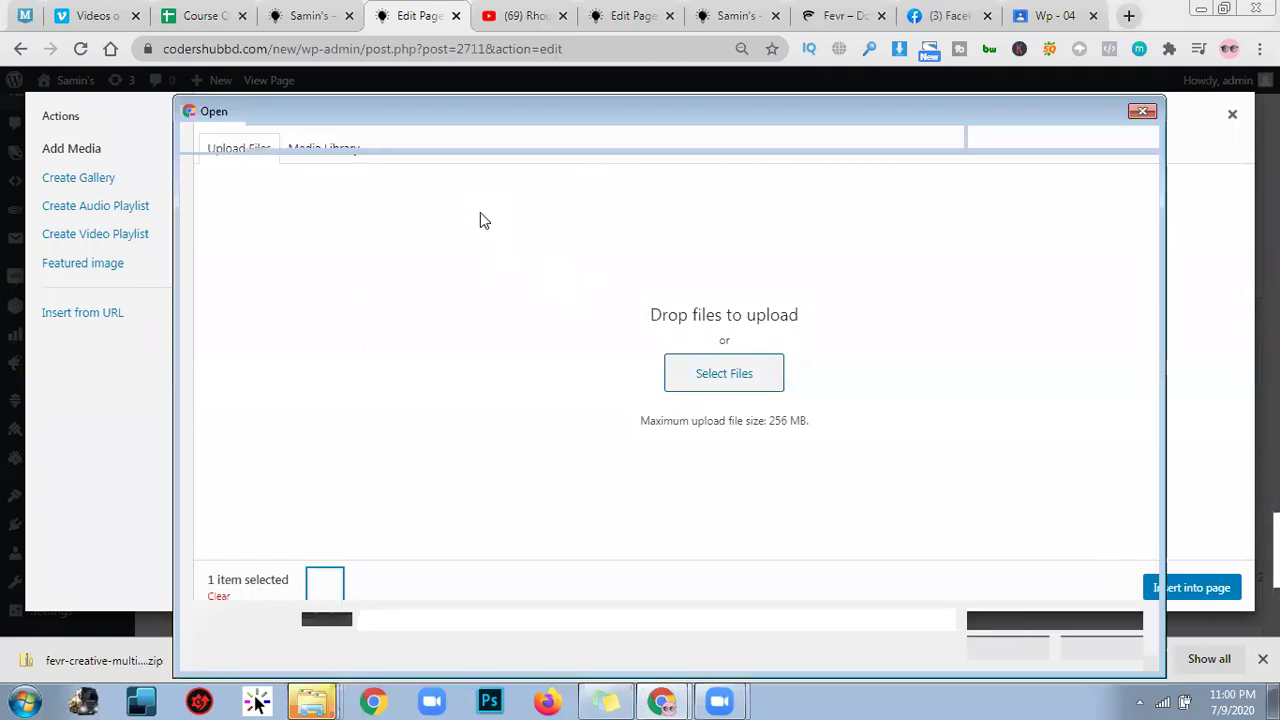
left_click(347, 229)
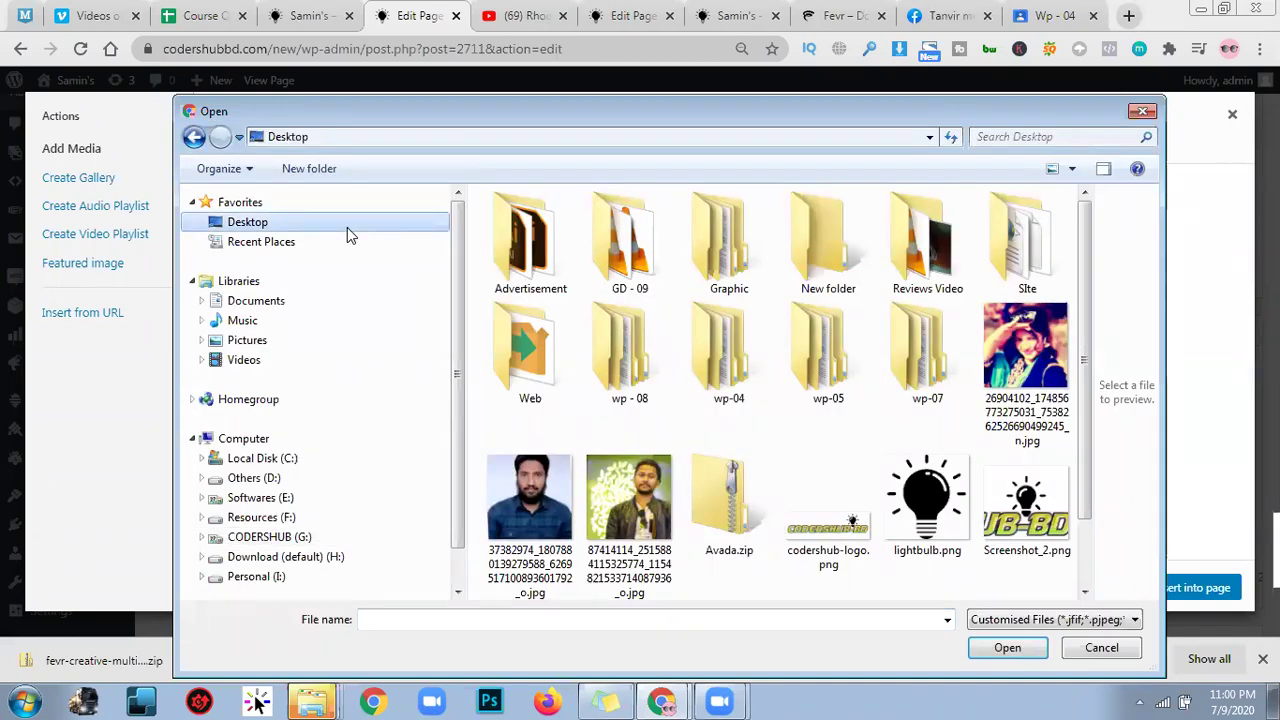
scroll(633, 518, "down", 1)
left_click(830, 523)
scroll(835, 525, "down", 10)
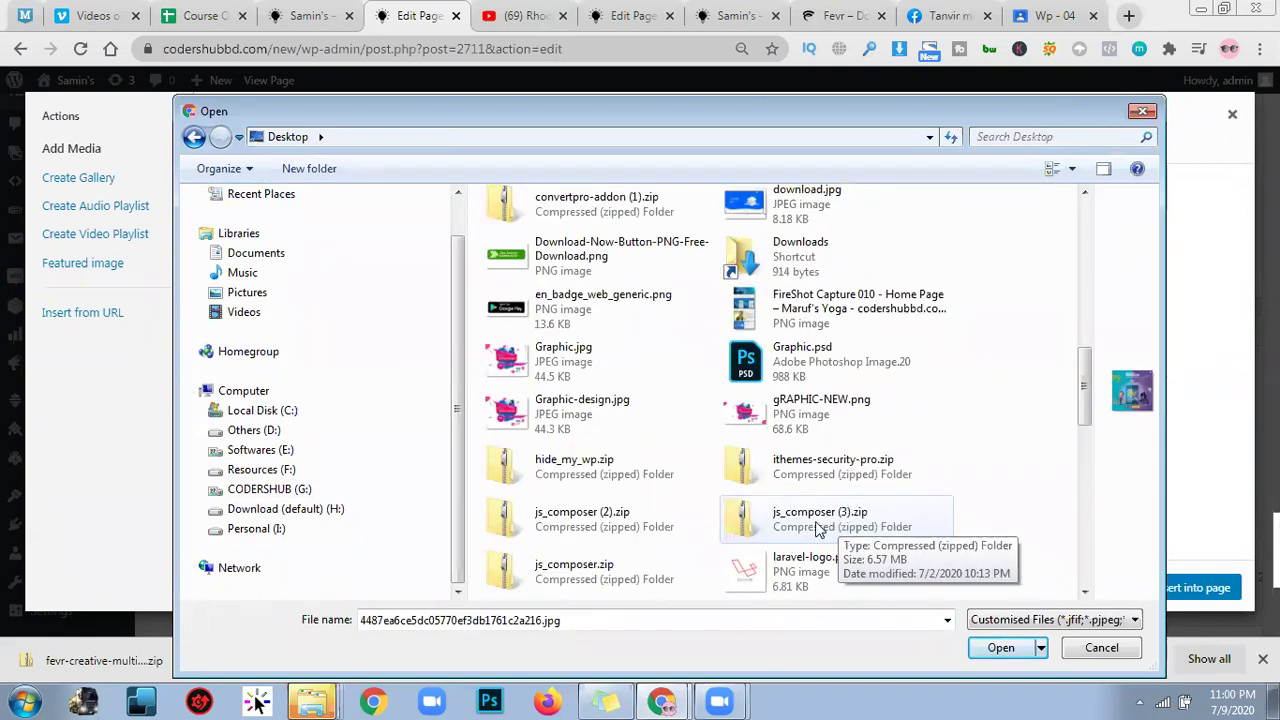
scroll(818, 530, "down", 5)
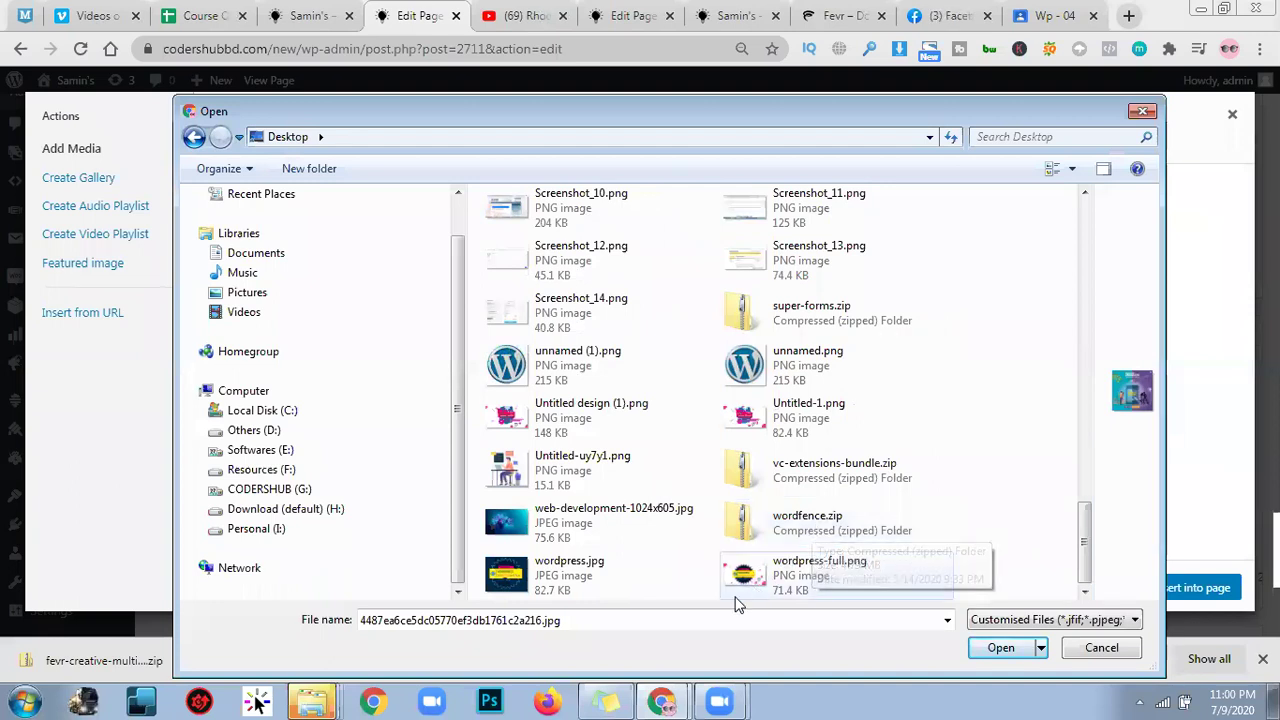
left_click(560, 540)
left_click(1003, 648)
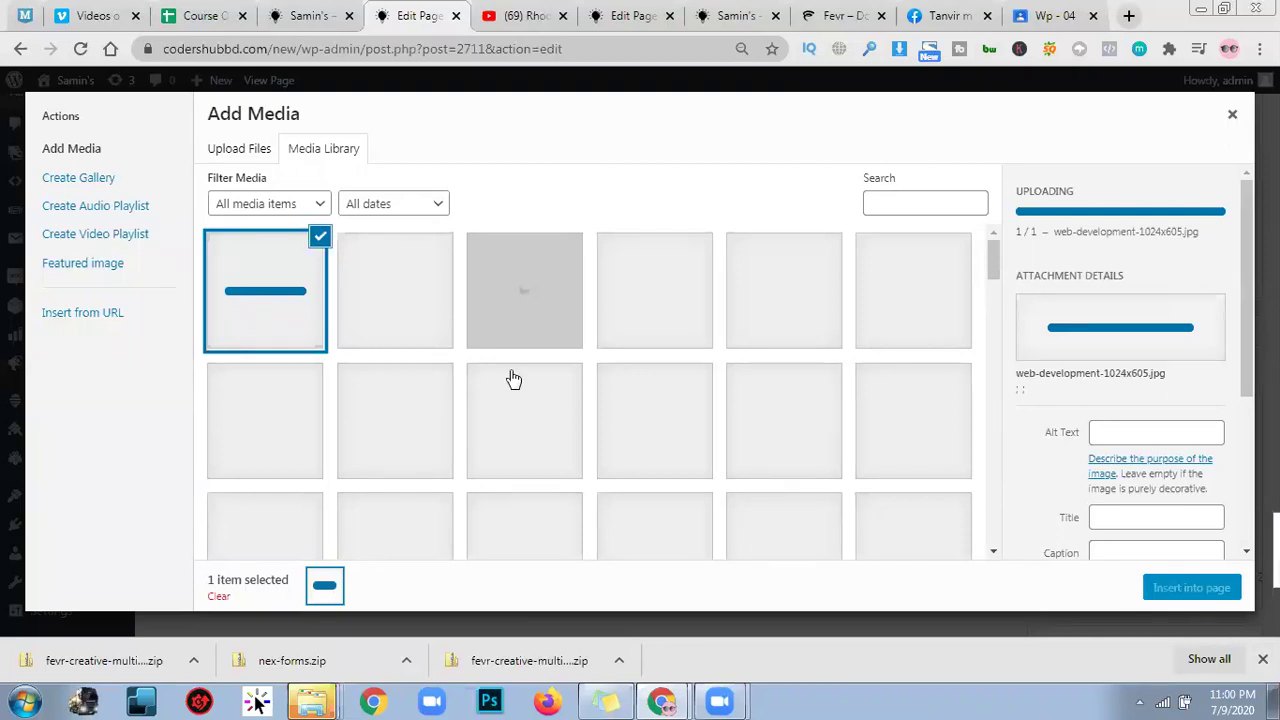
Insert the uploaded web-development image as the header's background image.
left_click(443, 300)
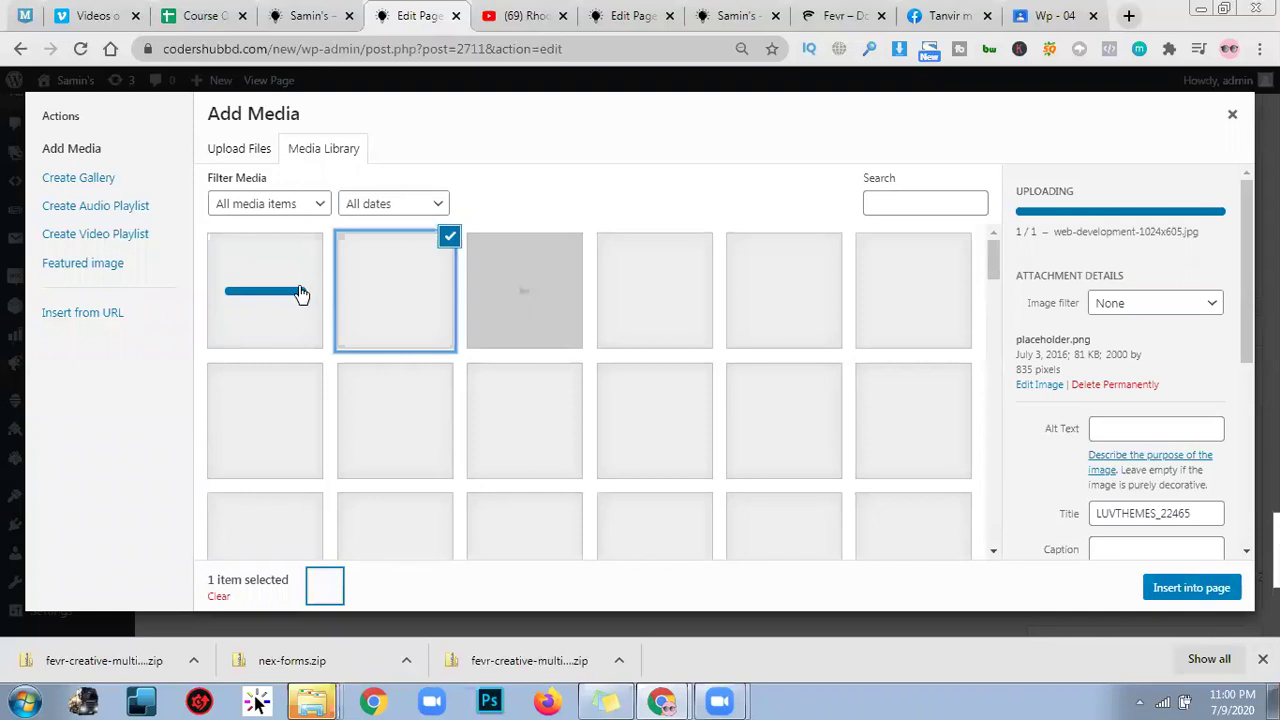
left_click(301, 294)
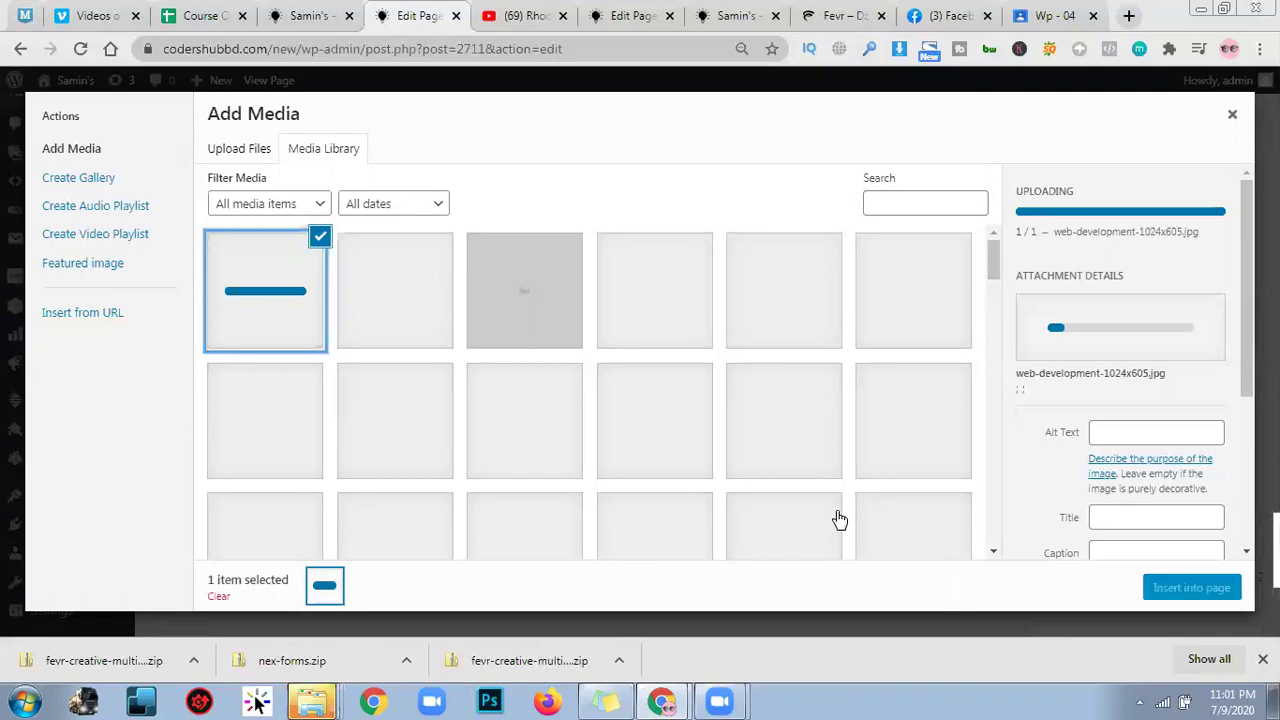
left_click(340, 272)
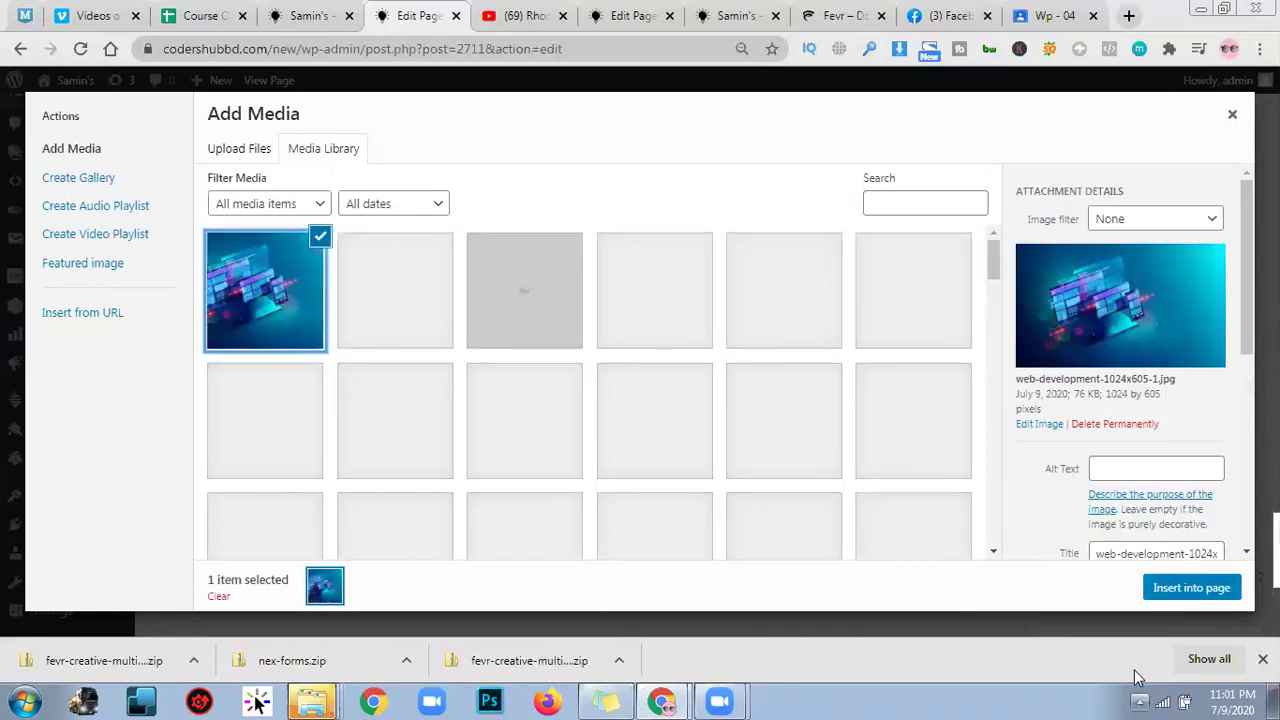
left_click(1152, 594)
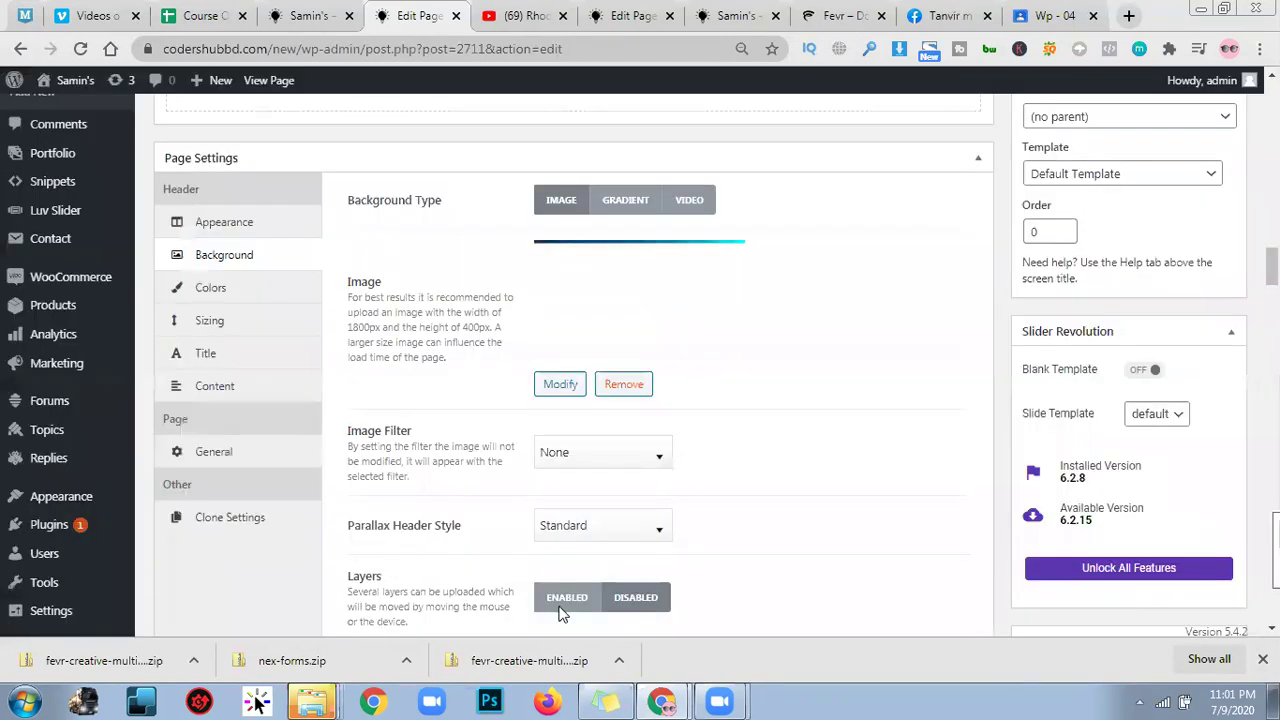
Set the header's Overlay Transparency to 0.5 in the Appearance settings.
scroll(772, 431, "down", 3)
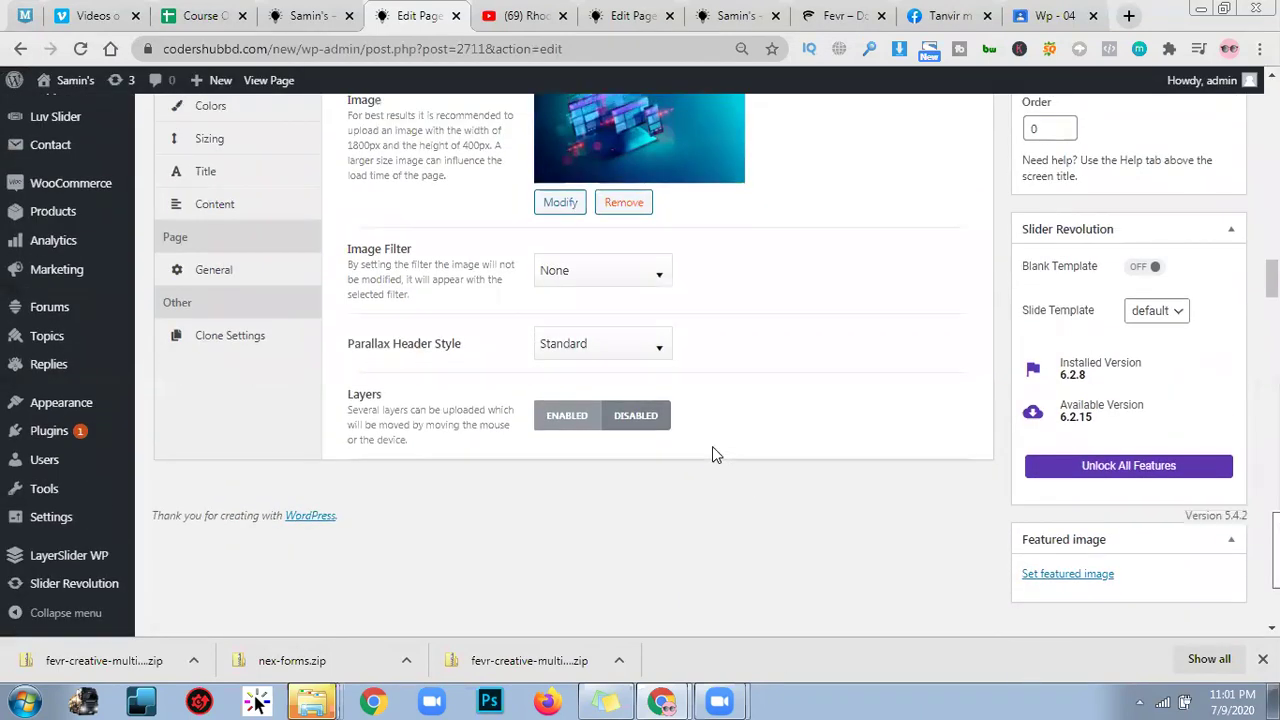
scroll(712, 446, "up", 5)
left_click(224, 310)
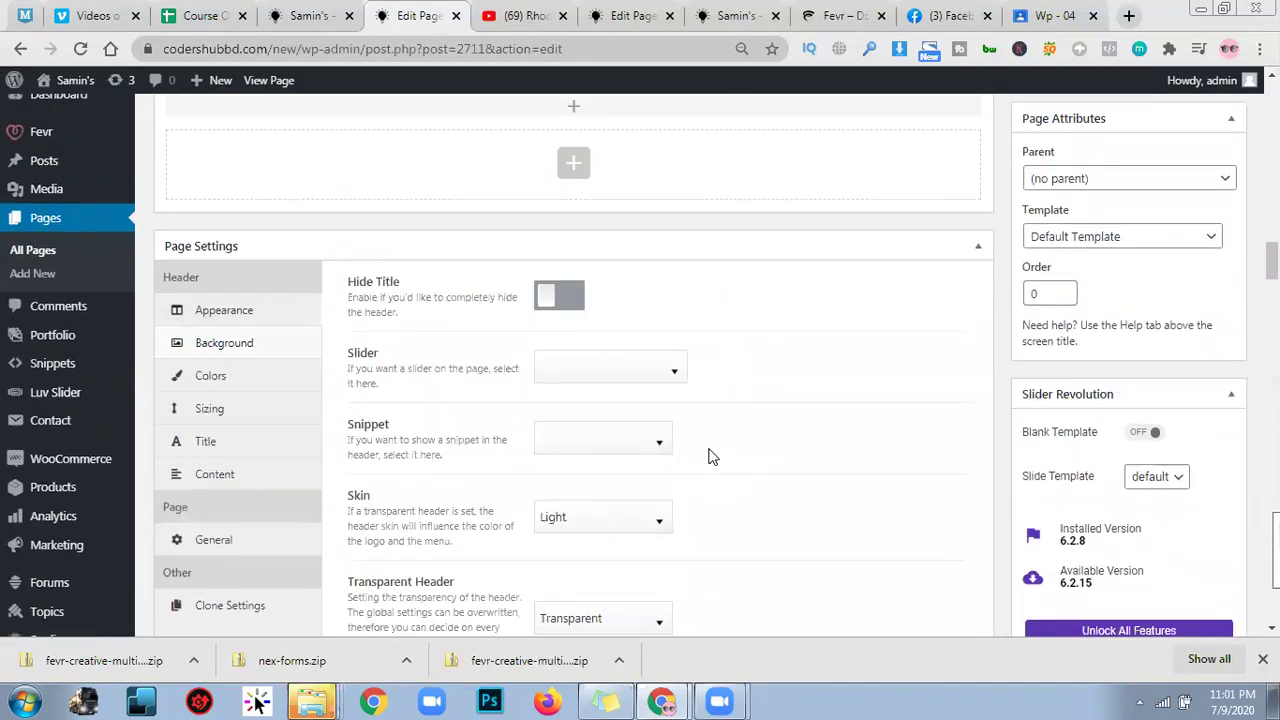
scroll(708, 456, "down", 6)
left_click(571, 409)
key("BackSpace")
type("5")
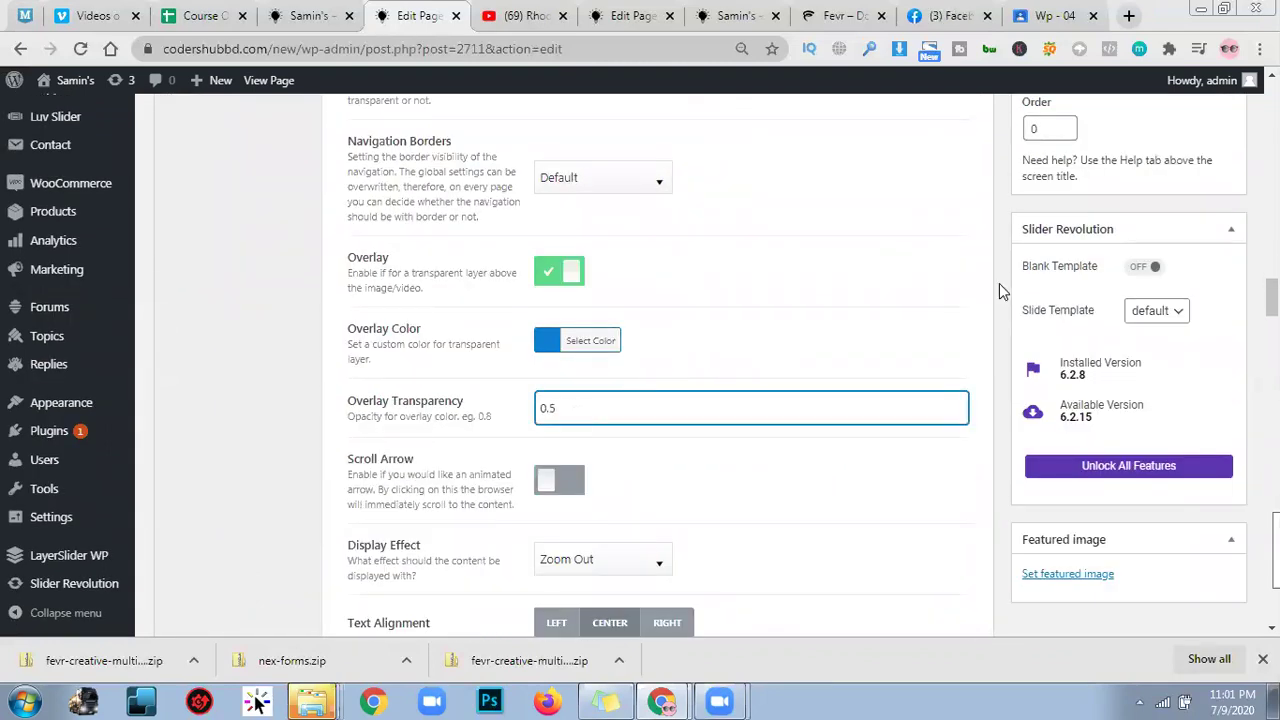
Update the Home page and reload the live homepage to check the new header image and overlay.
scroll(1001, 283, "up", 3)
left_click(1227, 196)
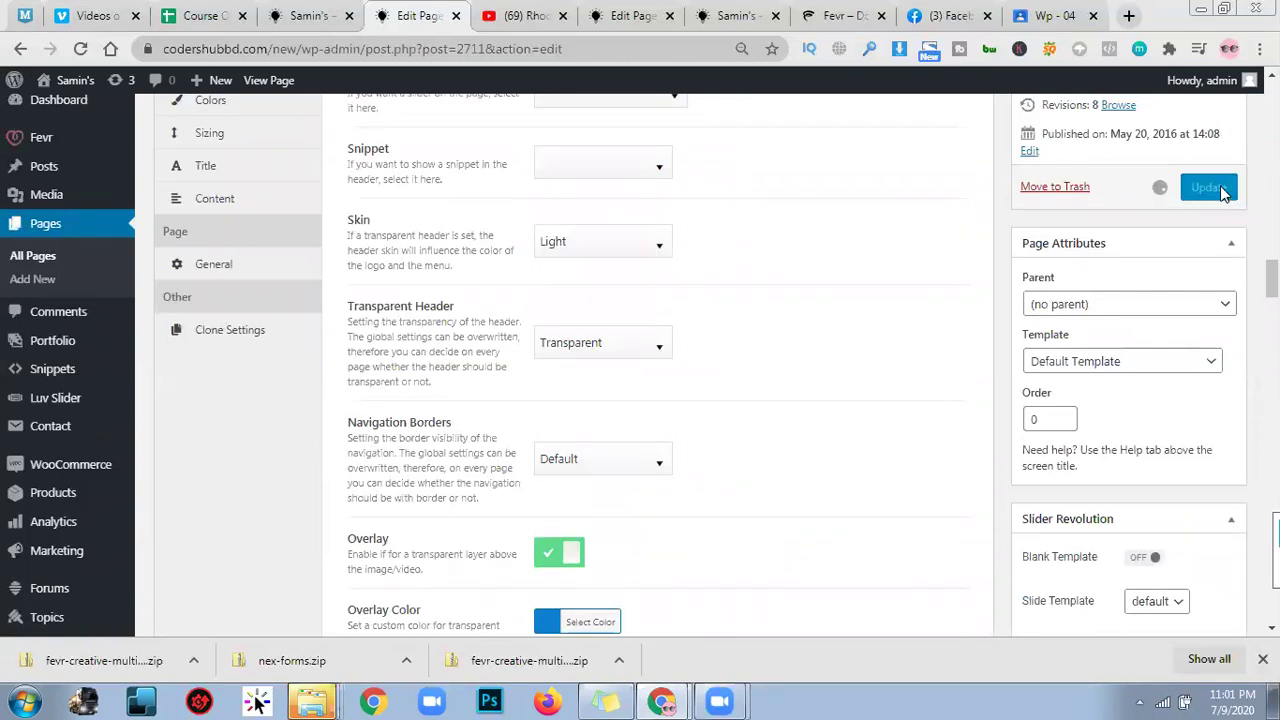
left_click(338, 16)
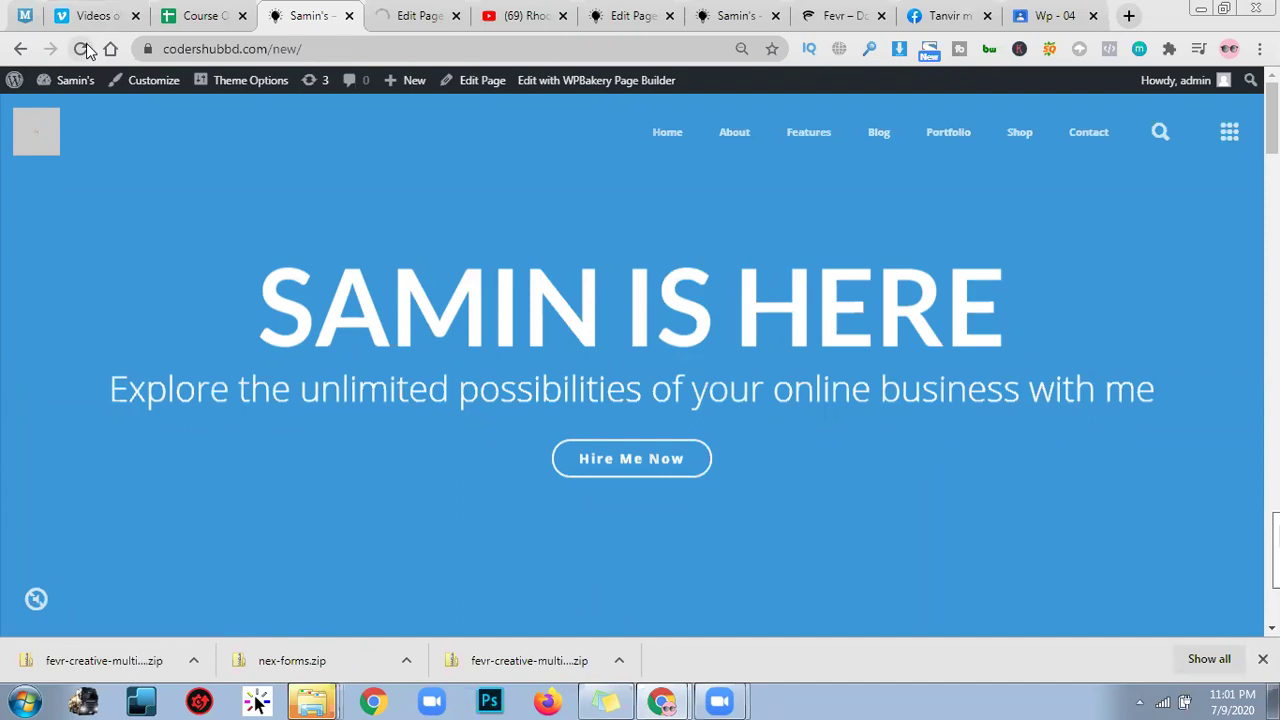
left_click(395, 8)
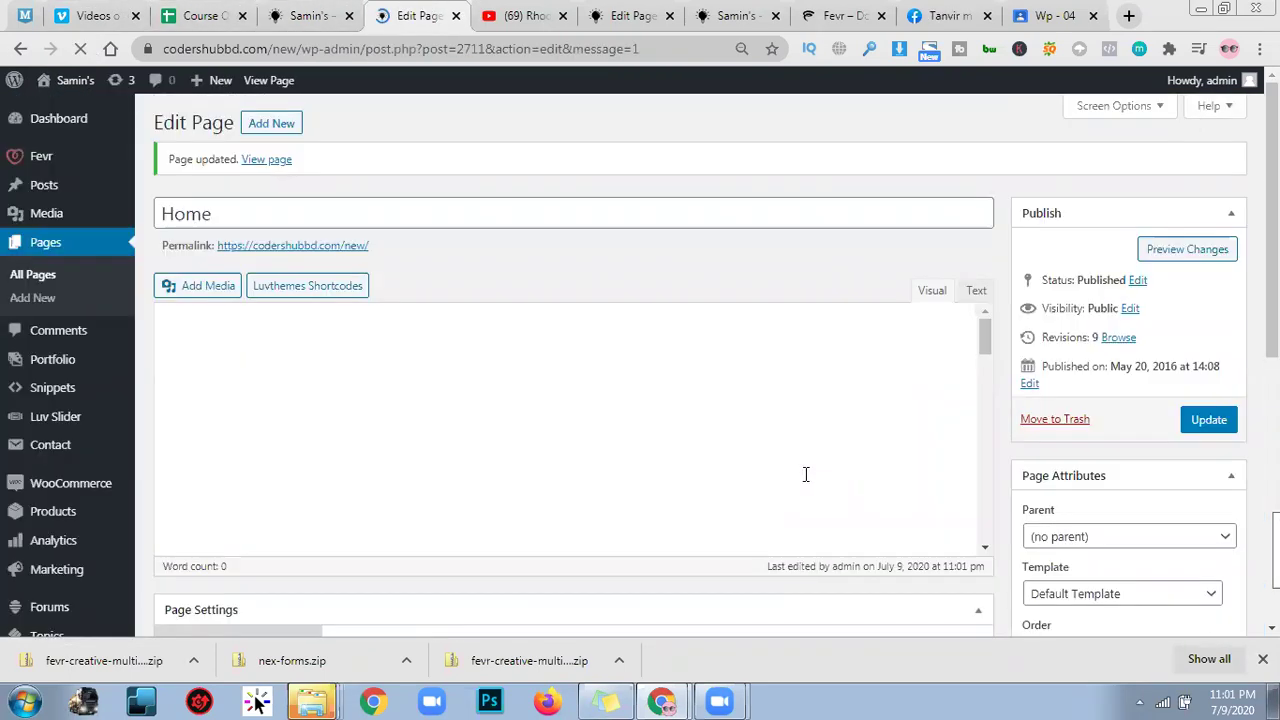
left_click(310, 15)
left_click(81, 50)
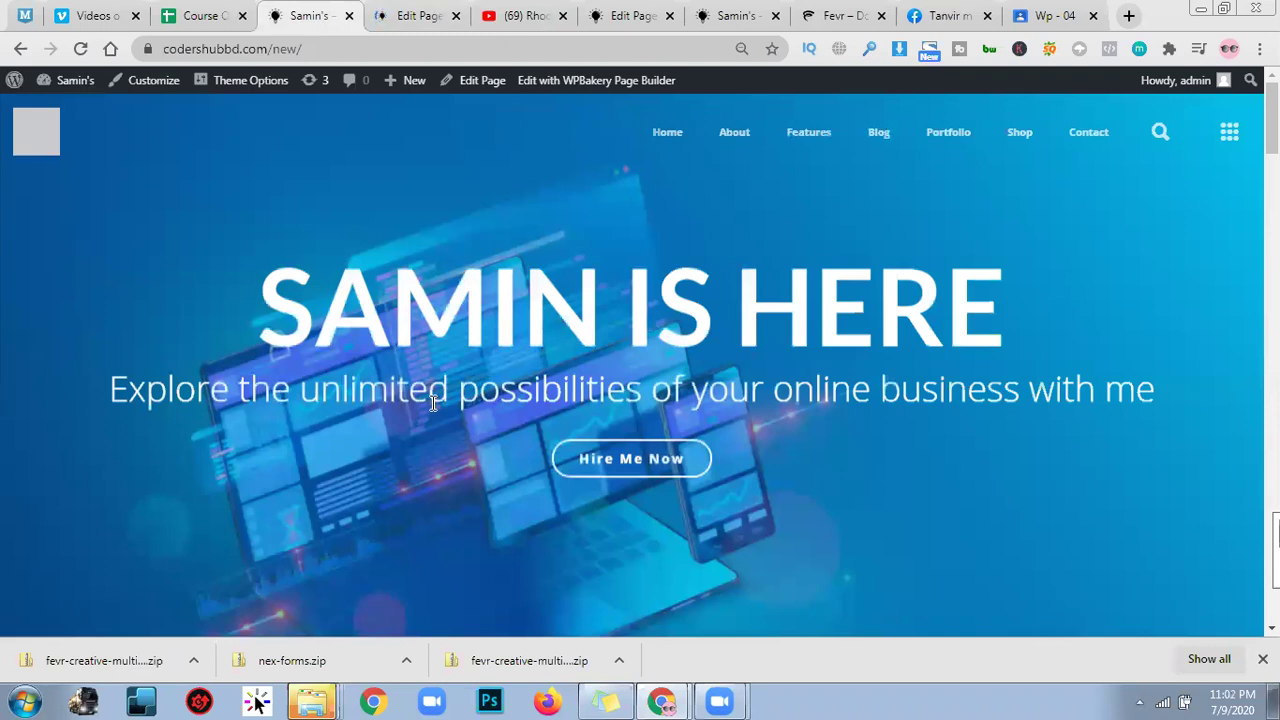
scroll(523, 428, "down", 5)
scroll(523, 430, "up", 5)
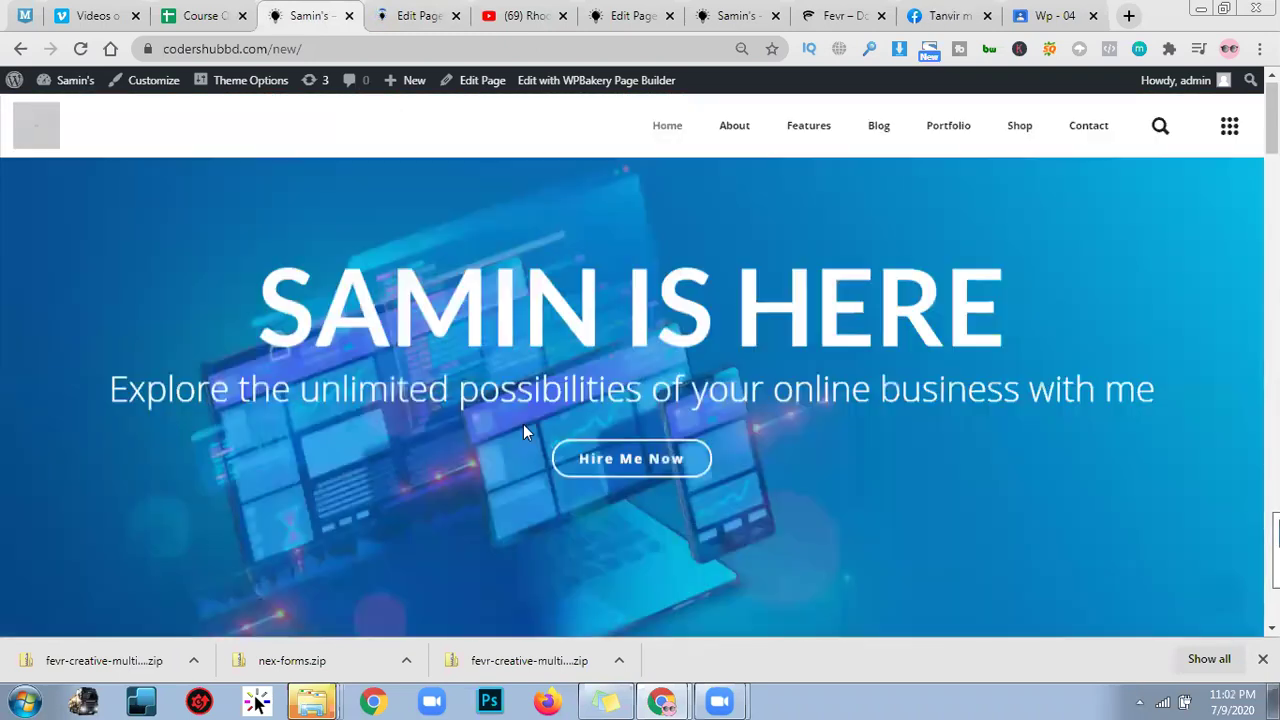
left_click(440, 10)
scroll(400, 380, "down", 1)
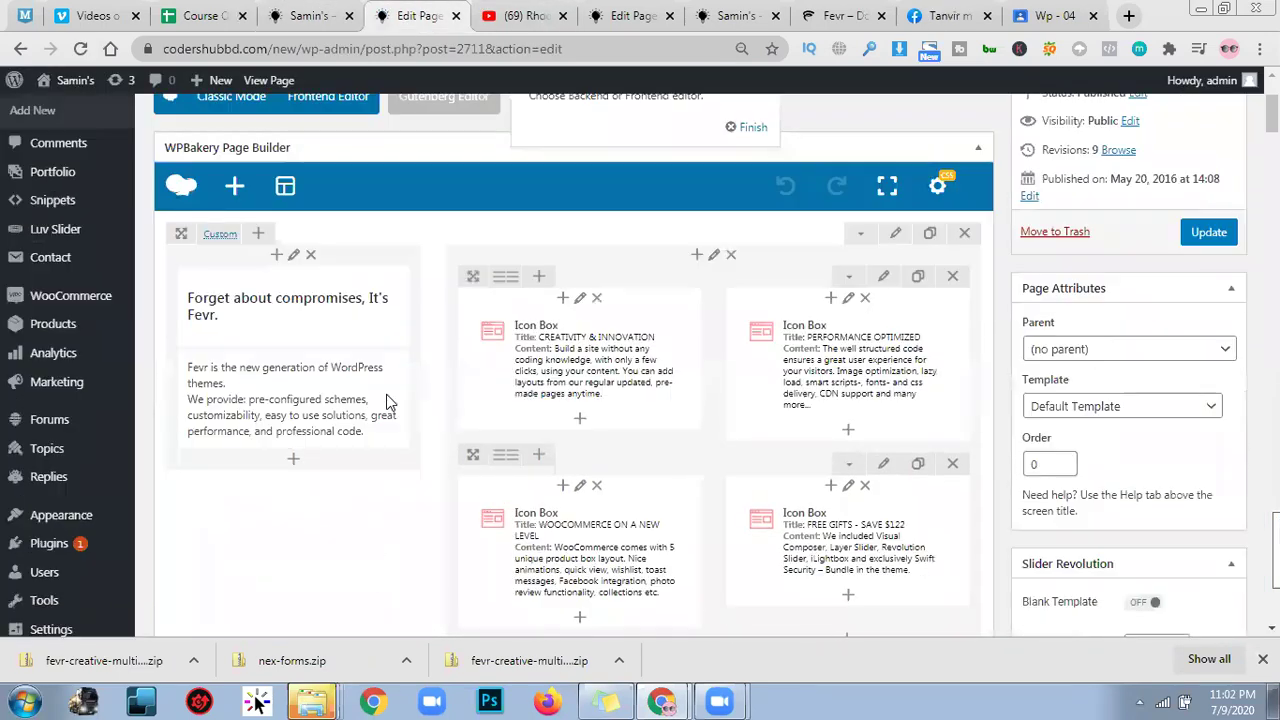
scroll(388, 402, "down", 15)
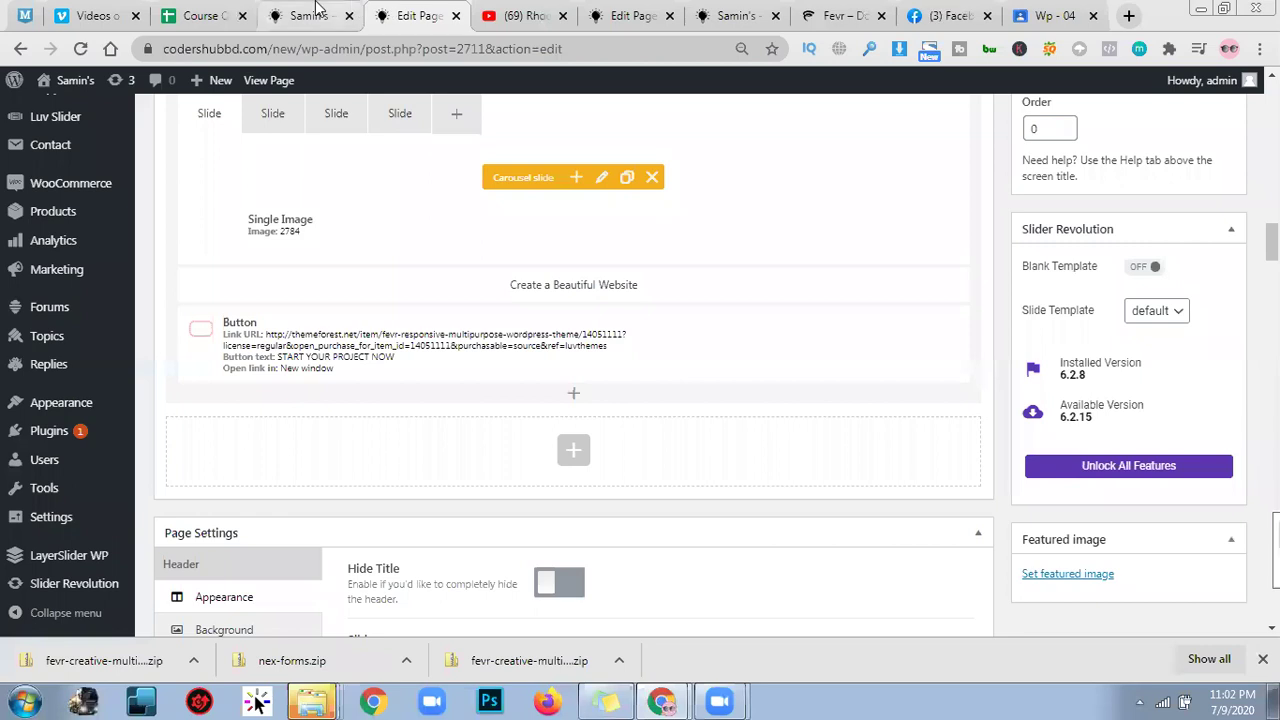
left_click(316, 8)
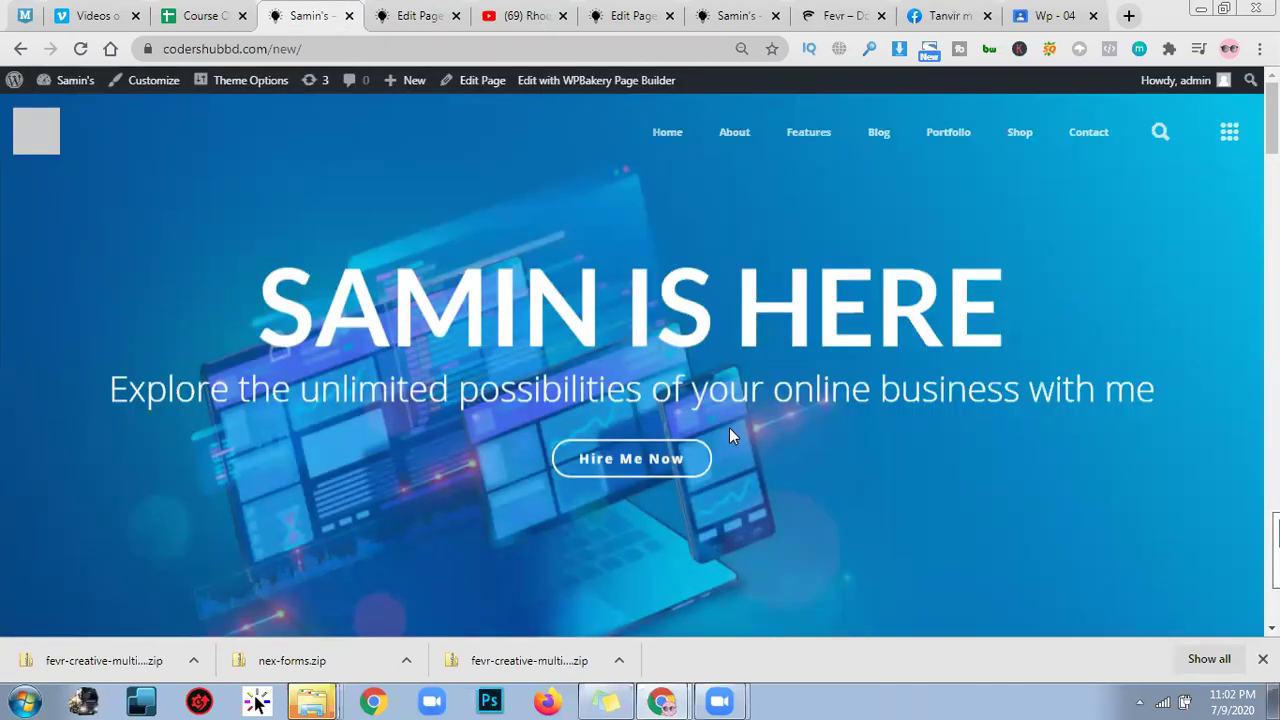